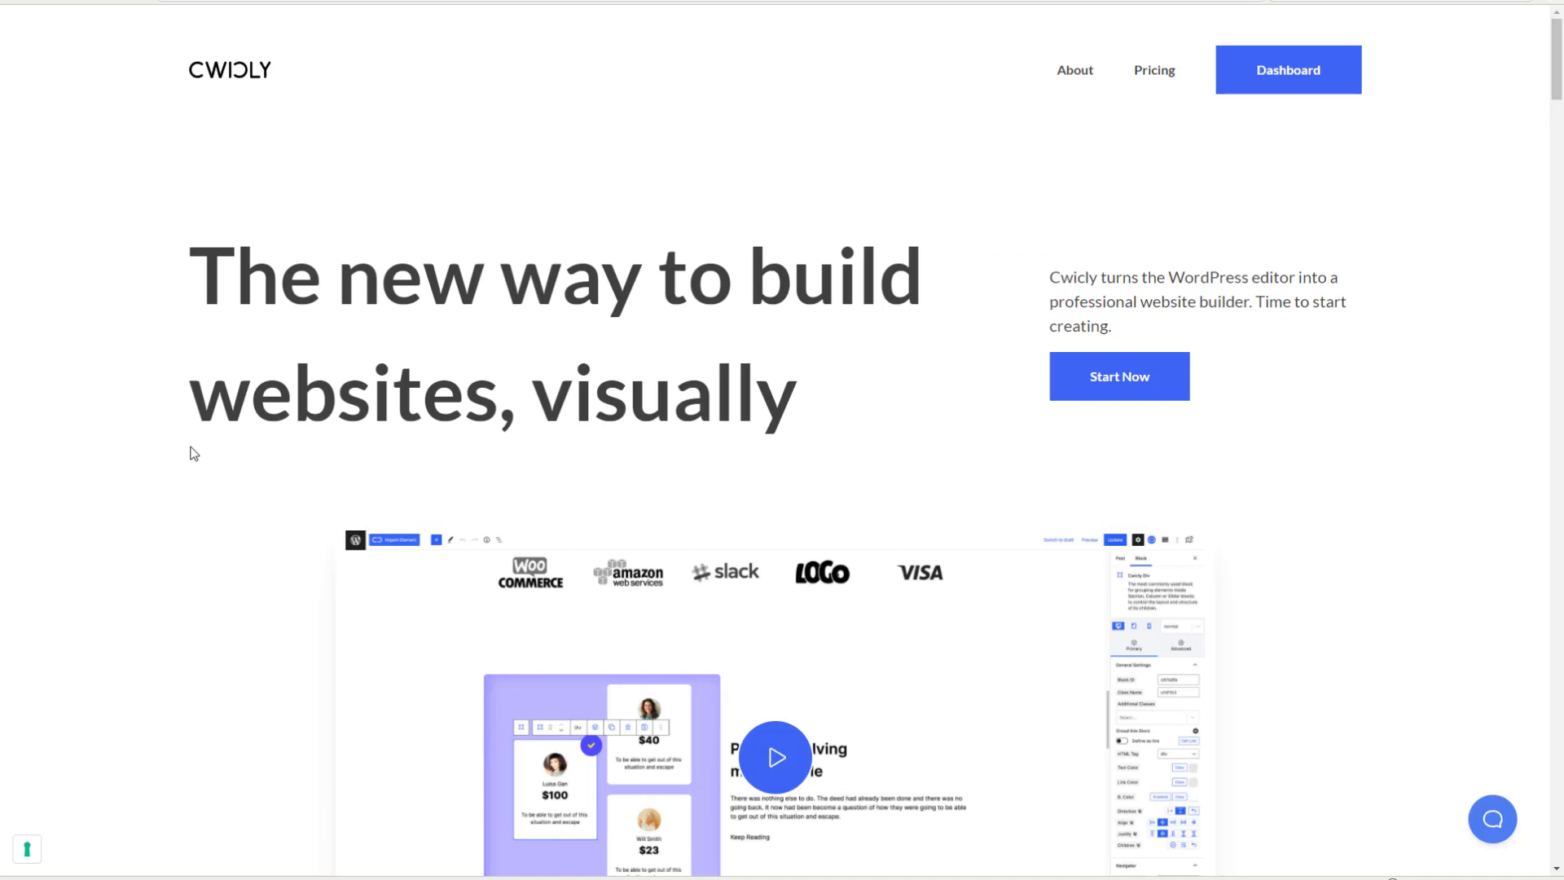
# Step: Review the Cwicly homepage's design library and feature sections, and view the plan of the AppSumo lifetime deal
pyautogui.scroll(-15, 194, 453)
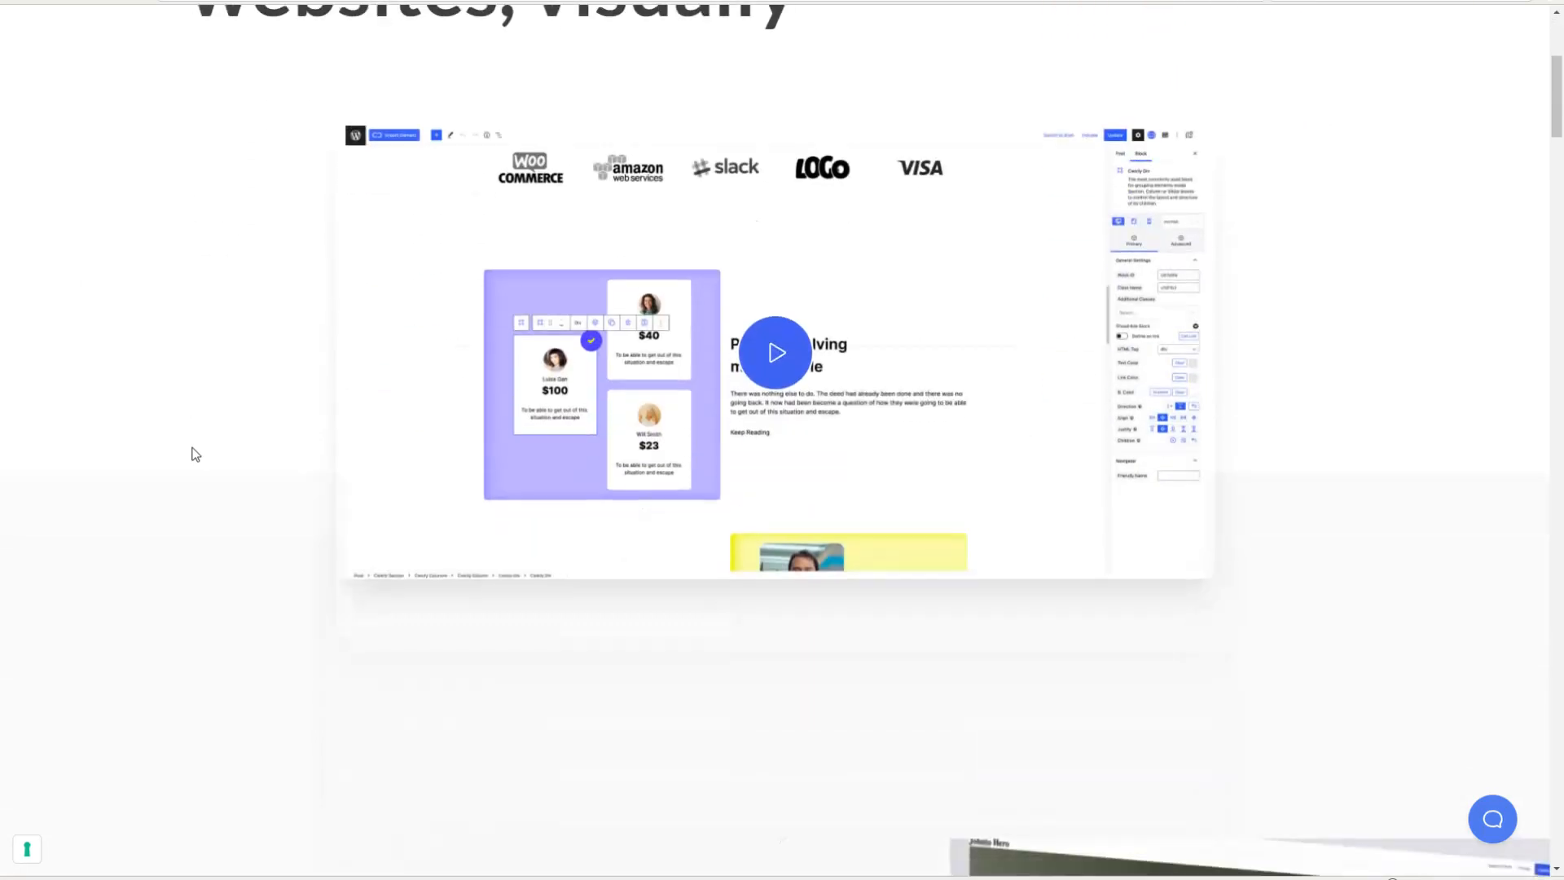
pyautogui.scroll(-15, 194, 453)
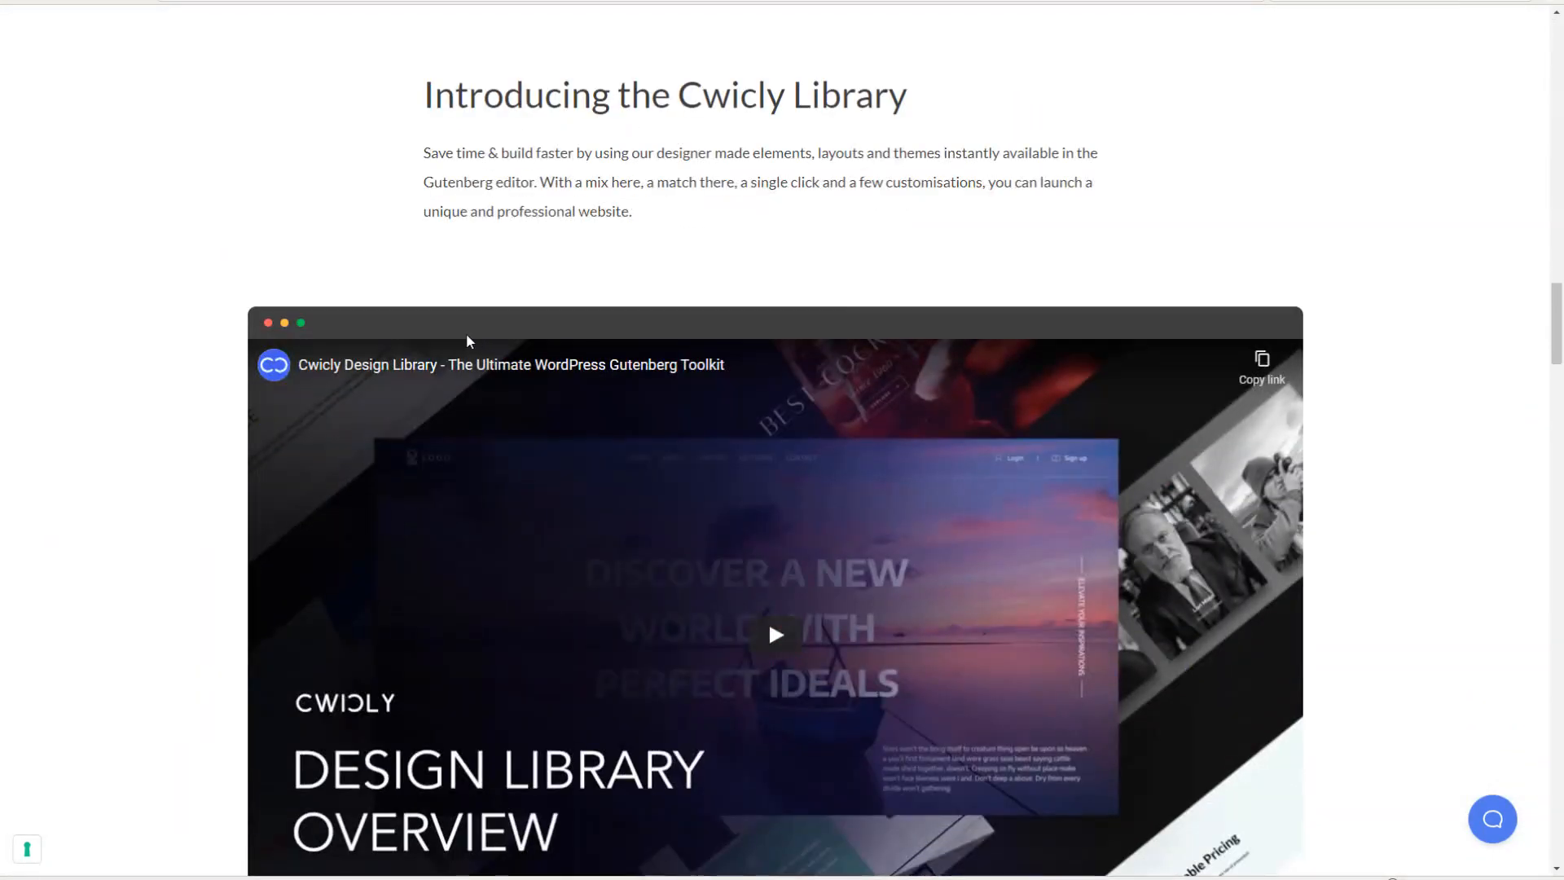
pyautogui.moveTo(1554, 304); pyautogui.dragTo(1549, 445)
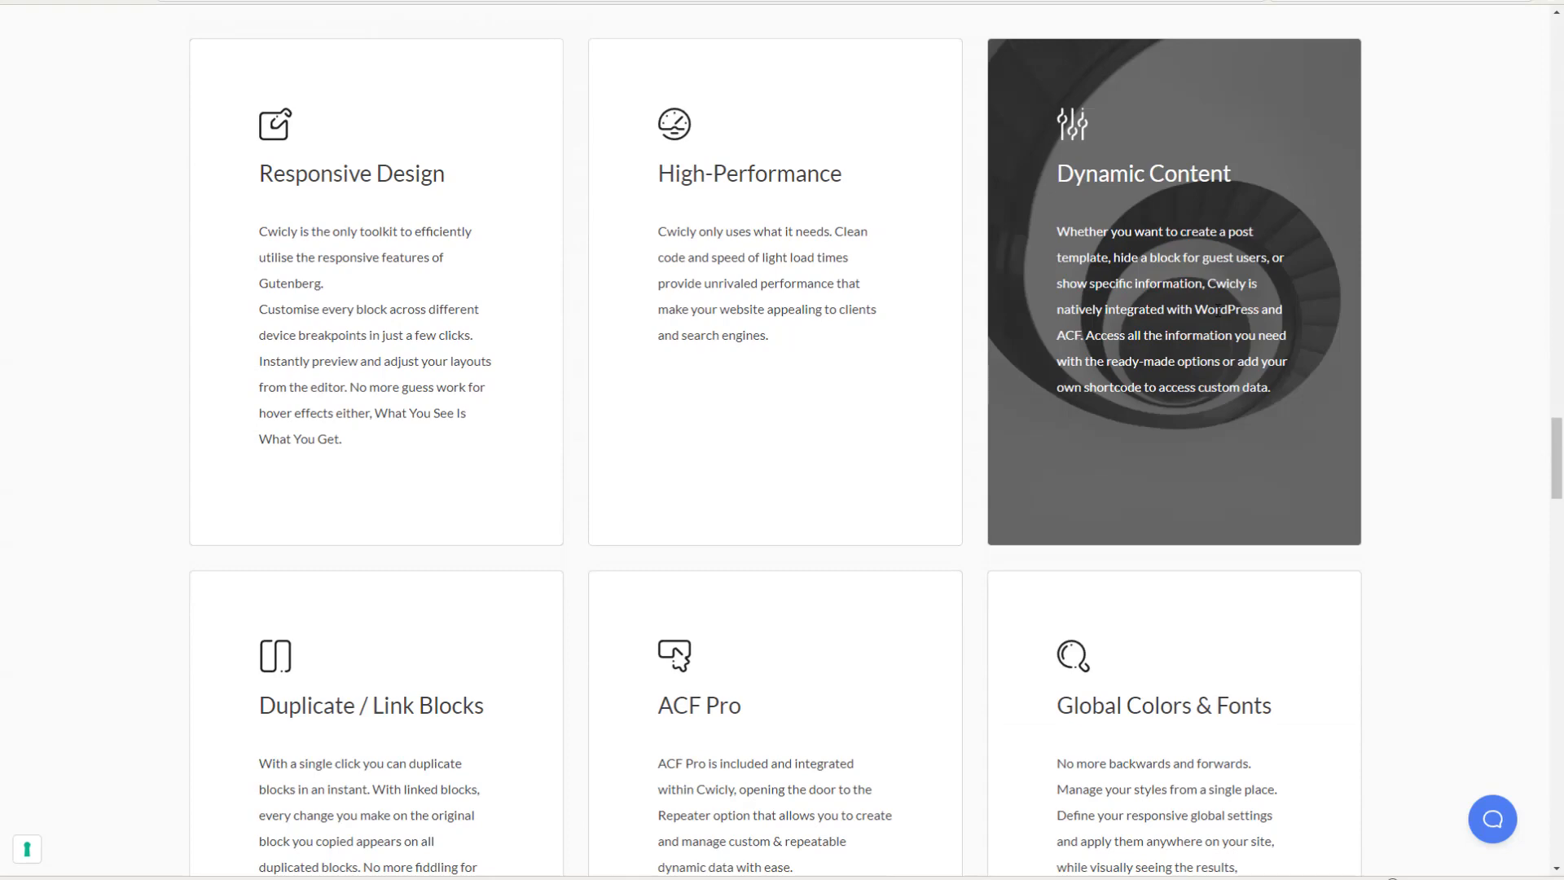
pyautogui.scroll(-3, 1434, 321)
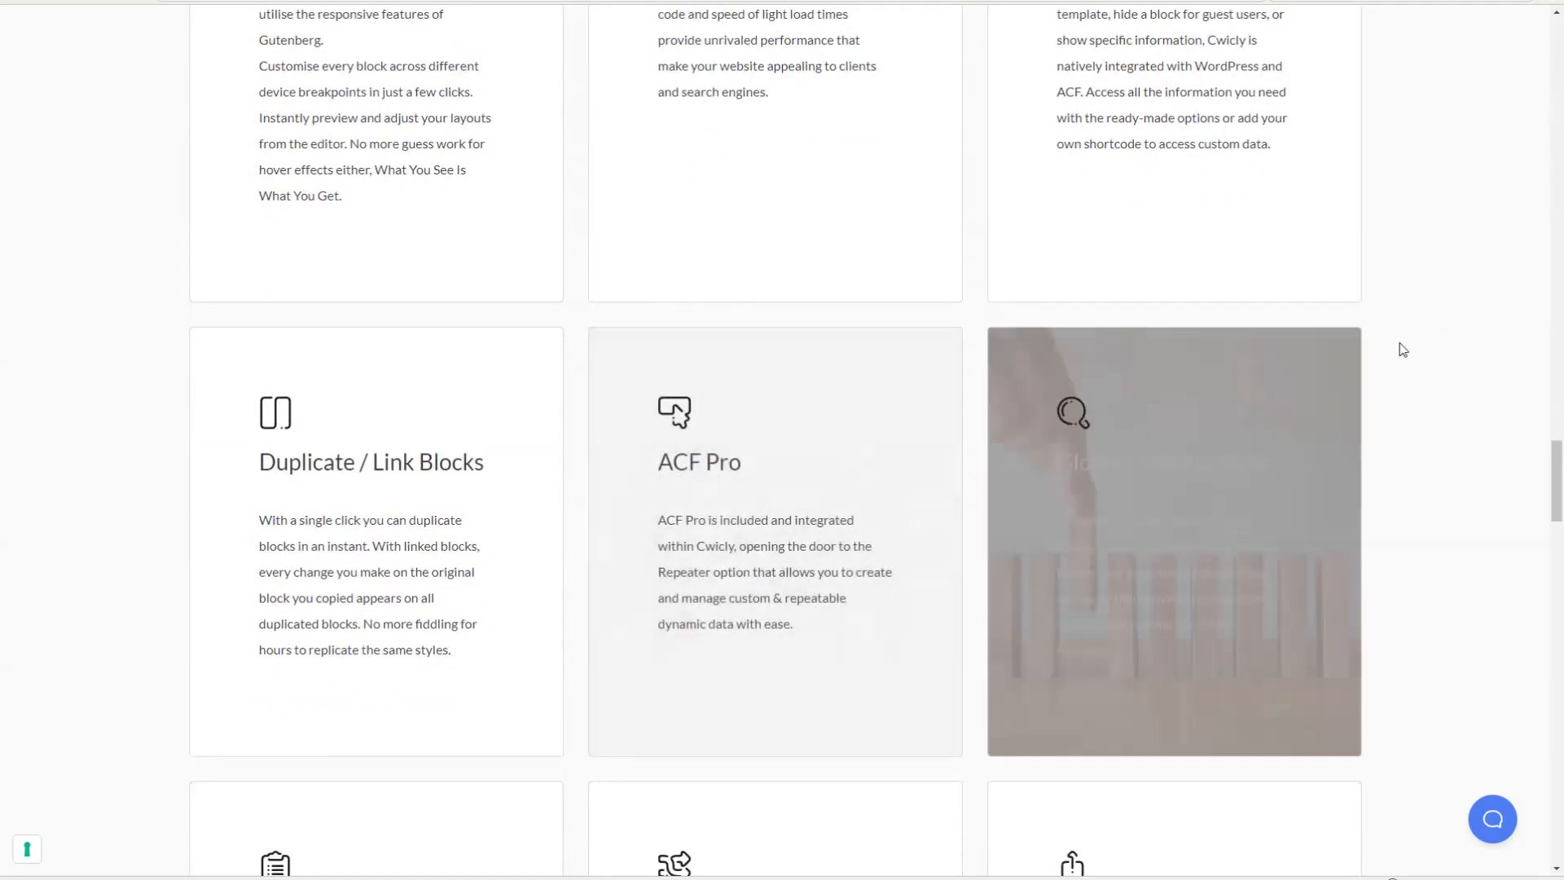
pyautogui.scroll(-3, 1418, 347)
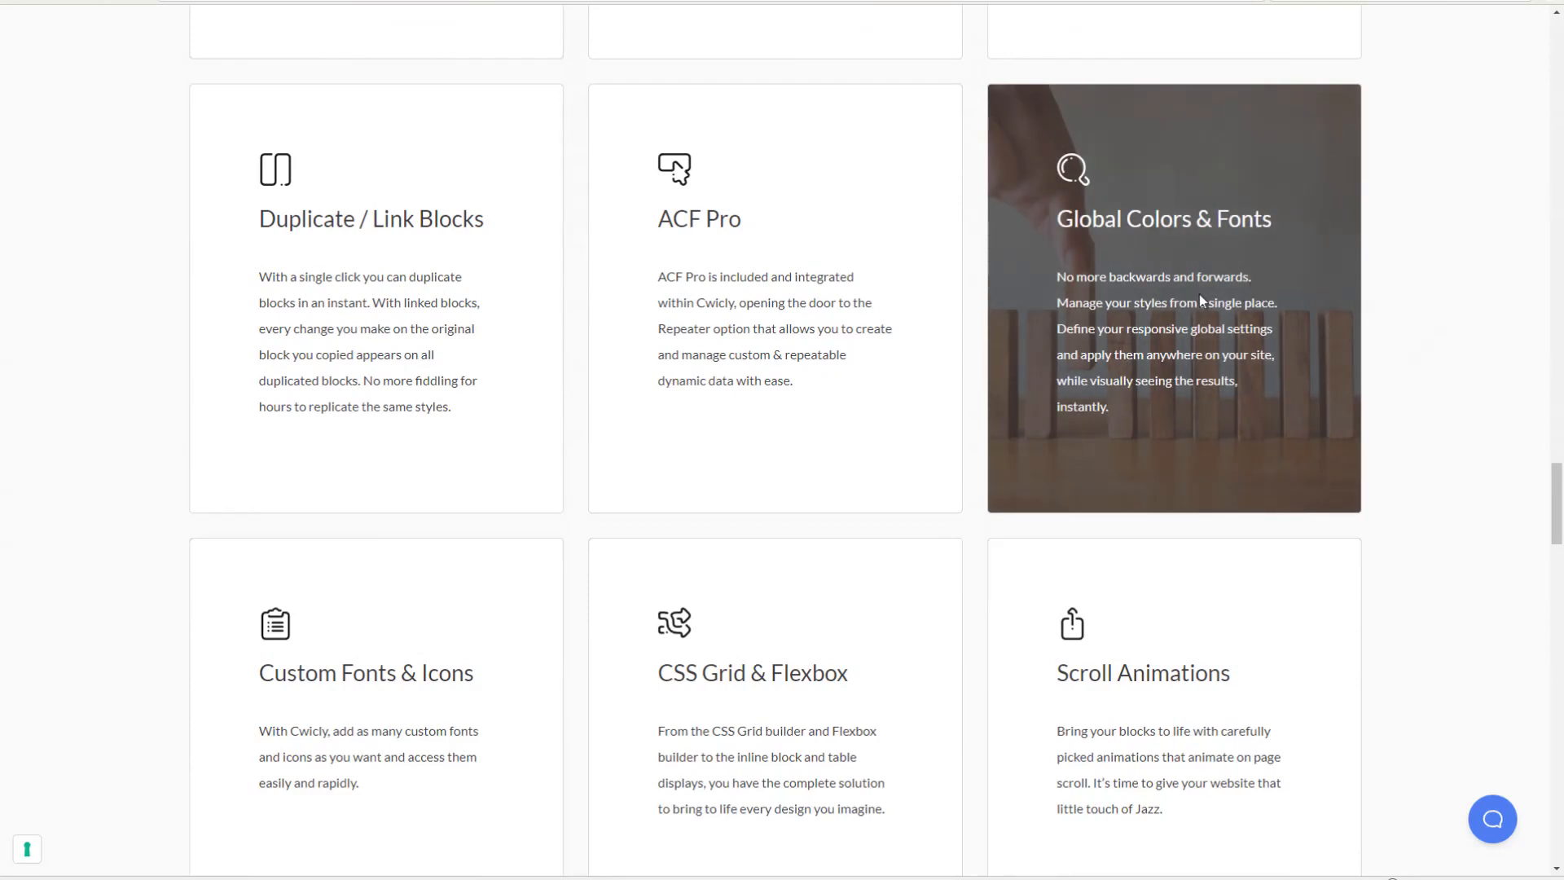
pyautogui.scroll(-4, 1454, 319)
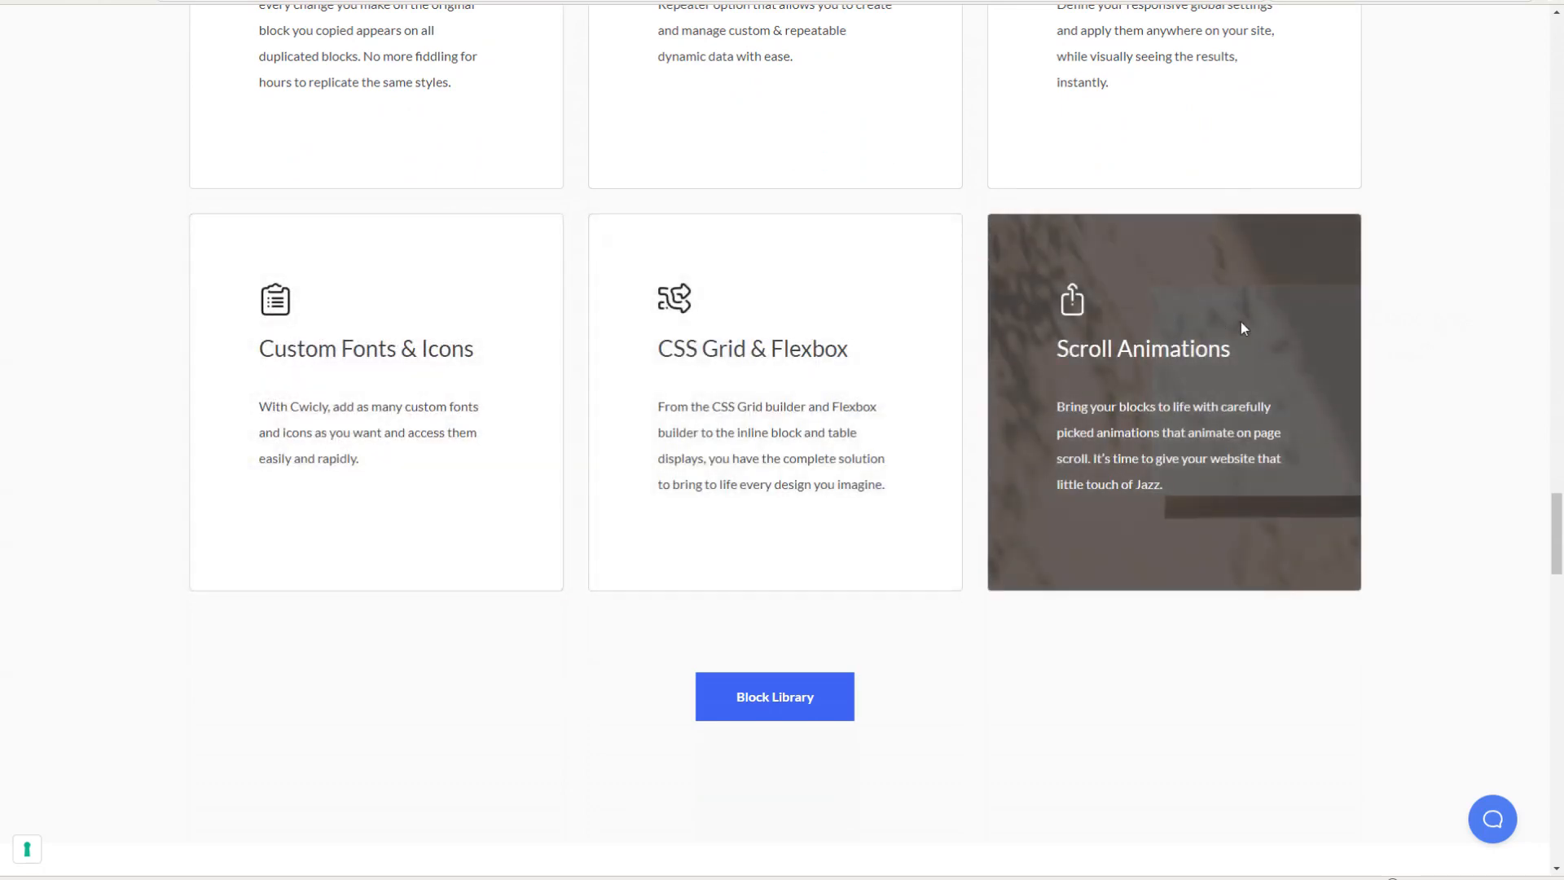
pyautogui.moveTo(1554, 518); pyautogui.dragTo(1539, 732)
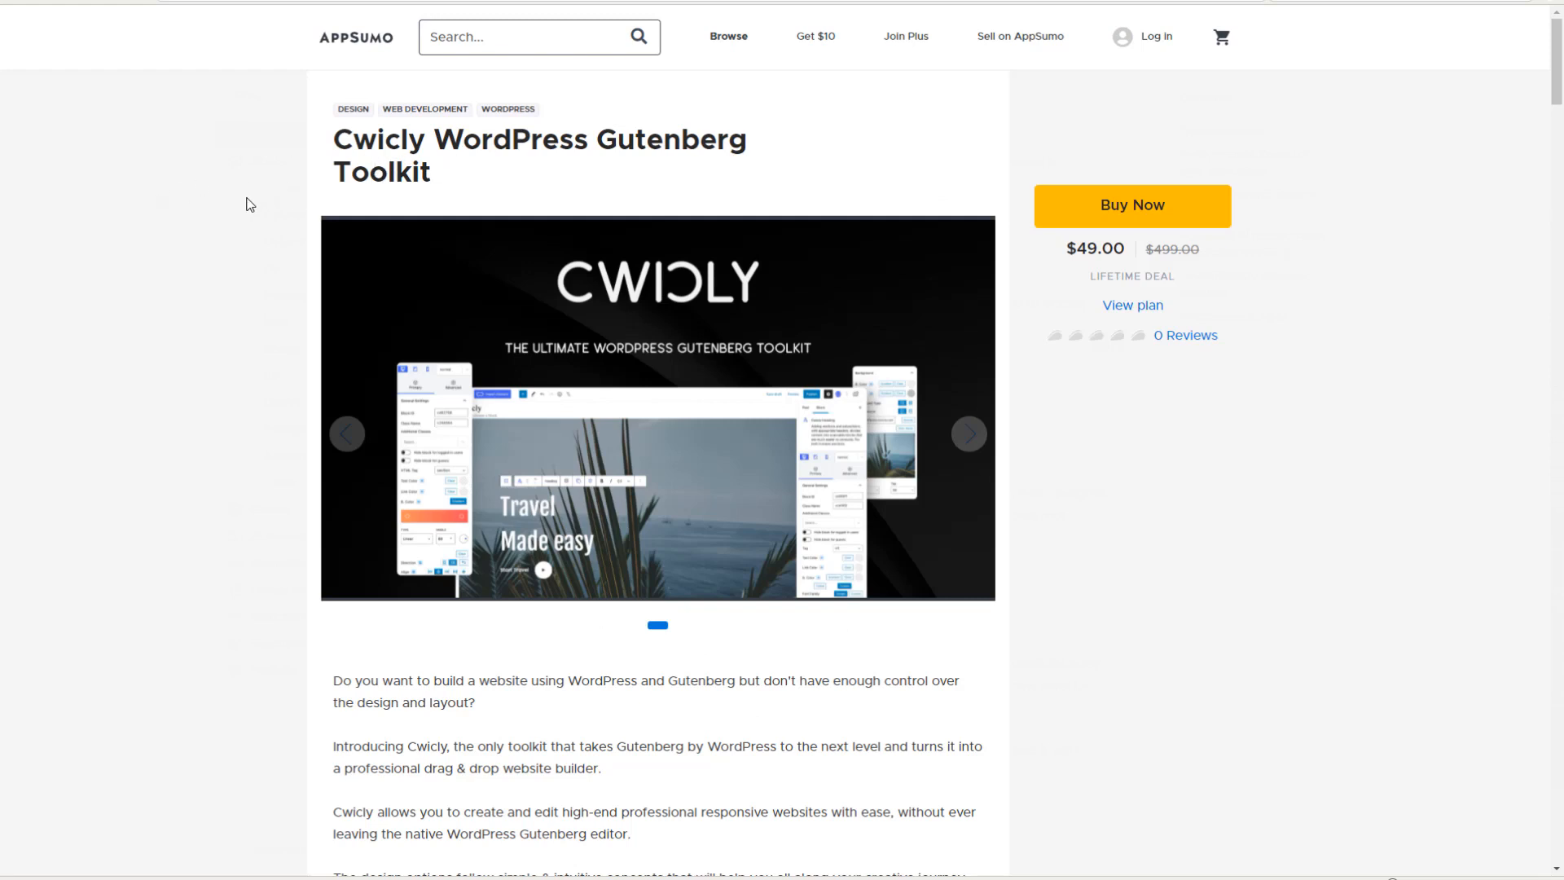
pyautogui.click(1128, 307)
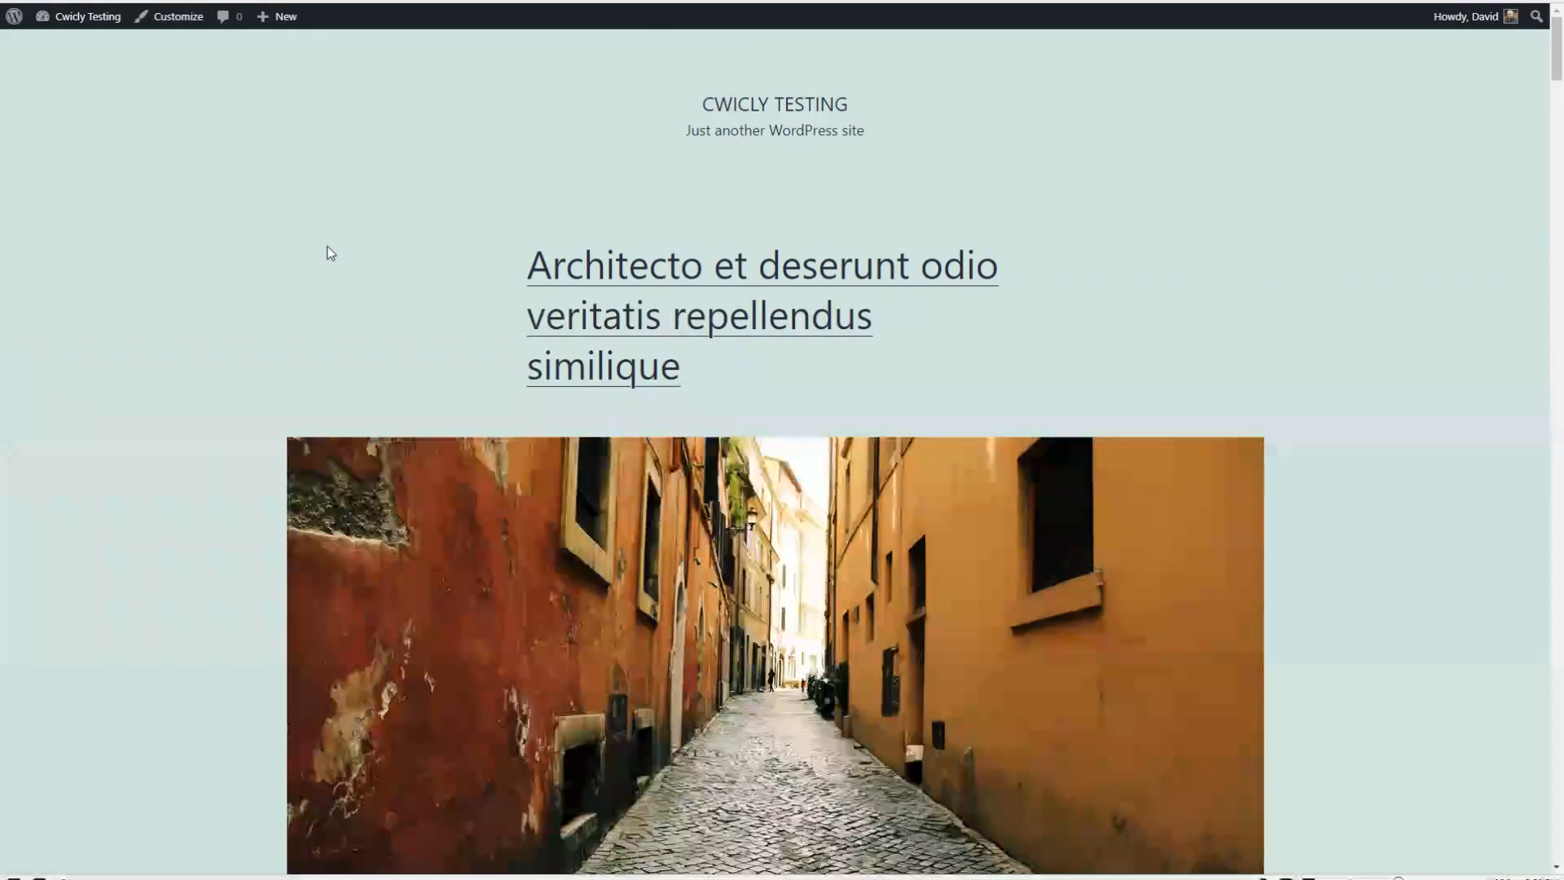
# Step: Look over the test site's front page and open its WordPress dashboard
pyautogui.scroll(-7, 346, 249)
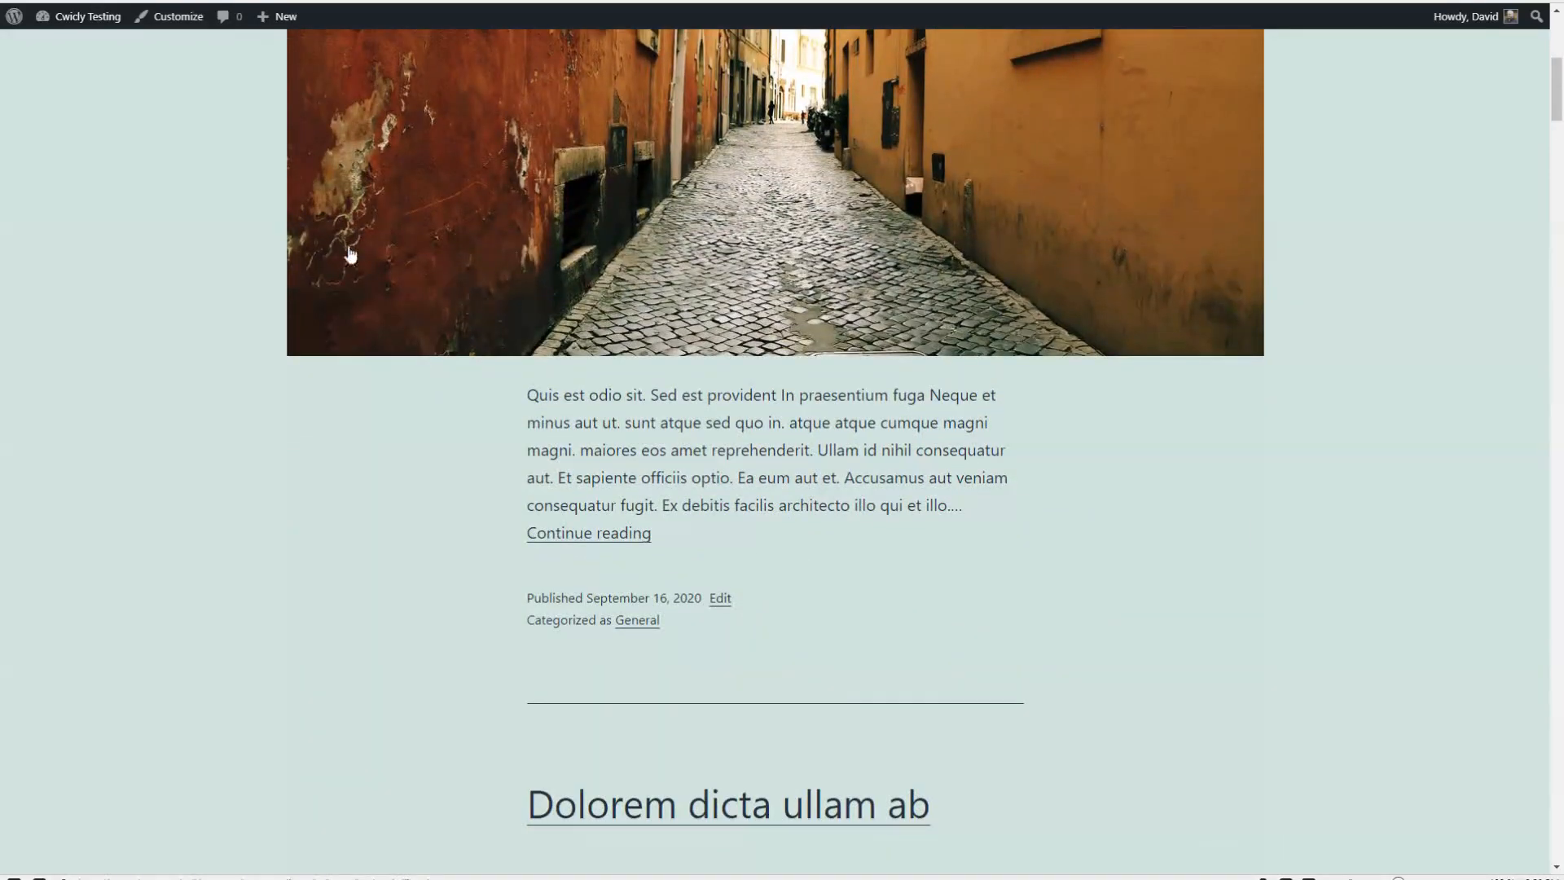
pyautogui.scroll(7, 348, 242)
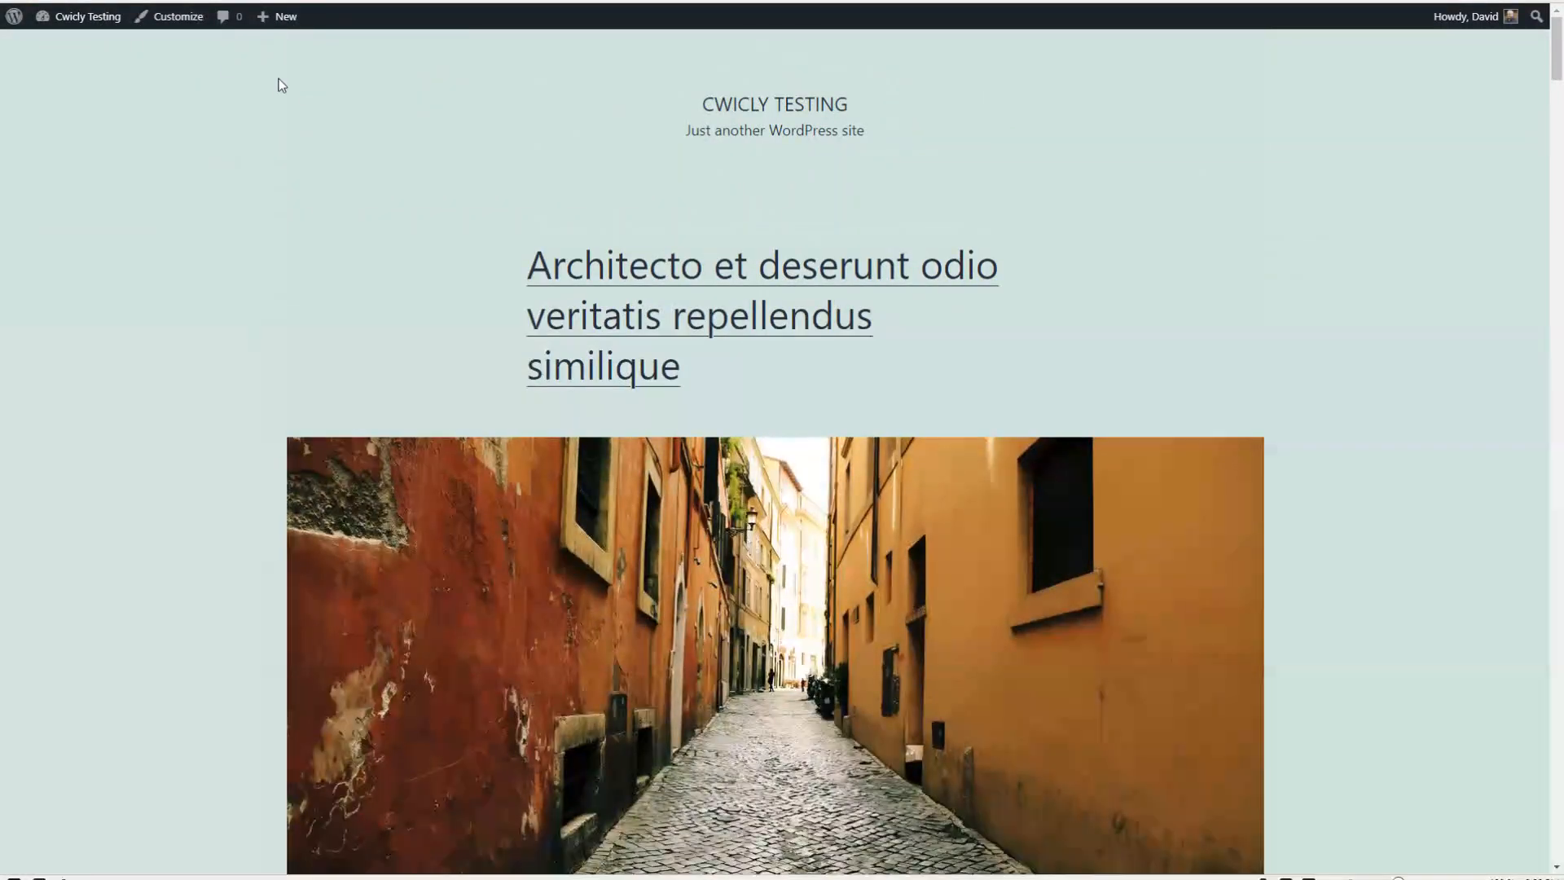
pyautogui.click(86, 38)
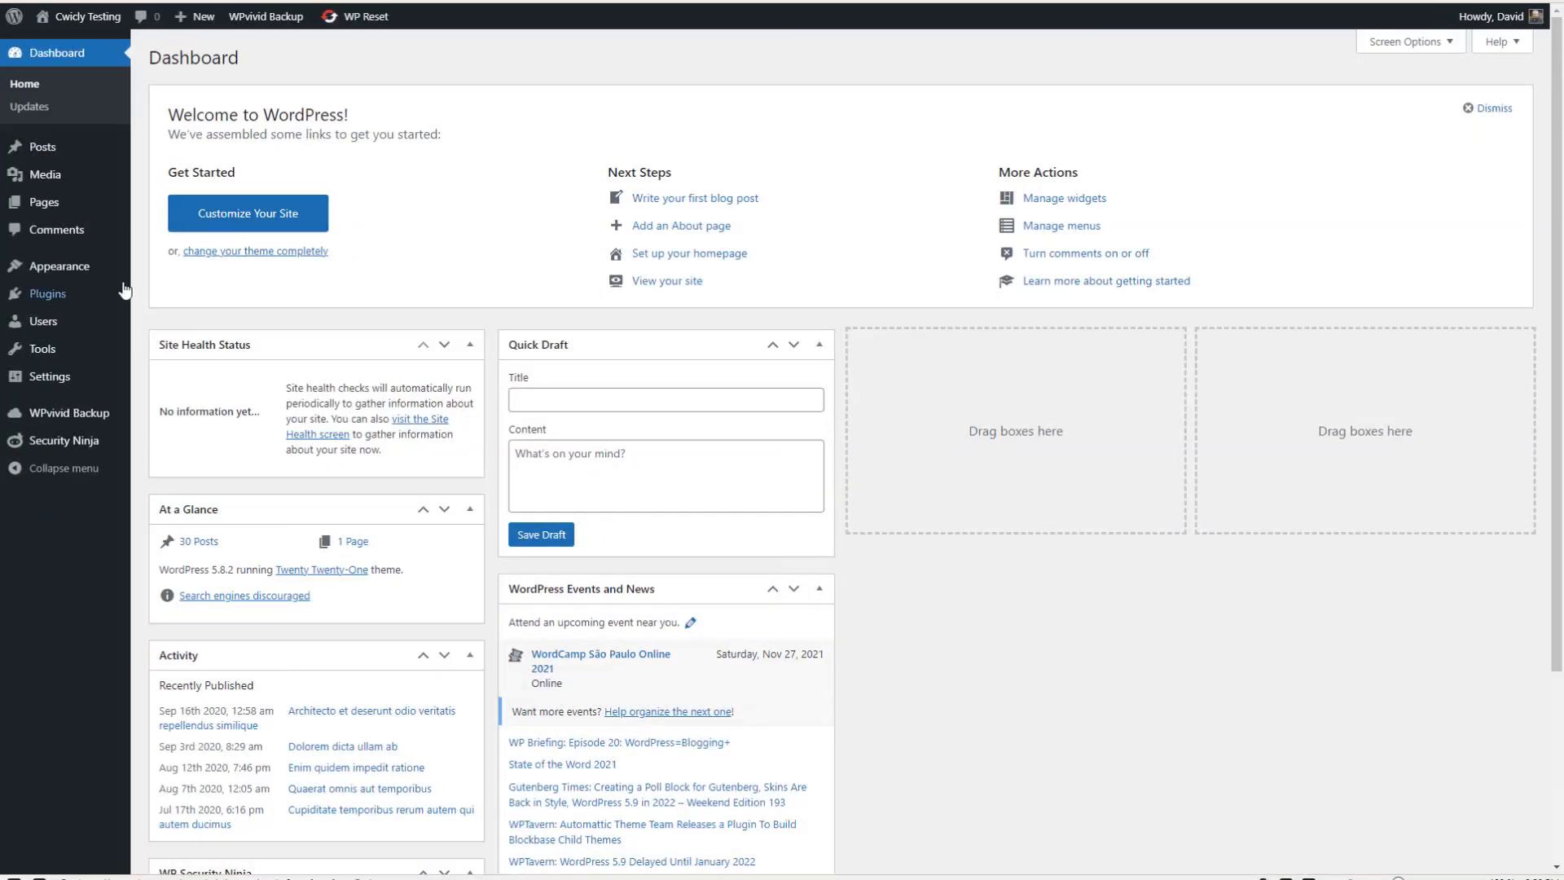
# Step: Check which plugins and themes are installed on the WordPress site
pyautogui.click(72, 294)
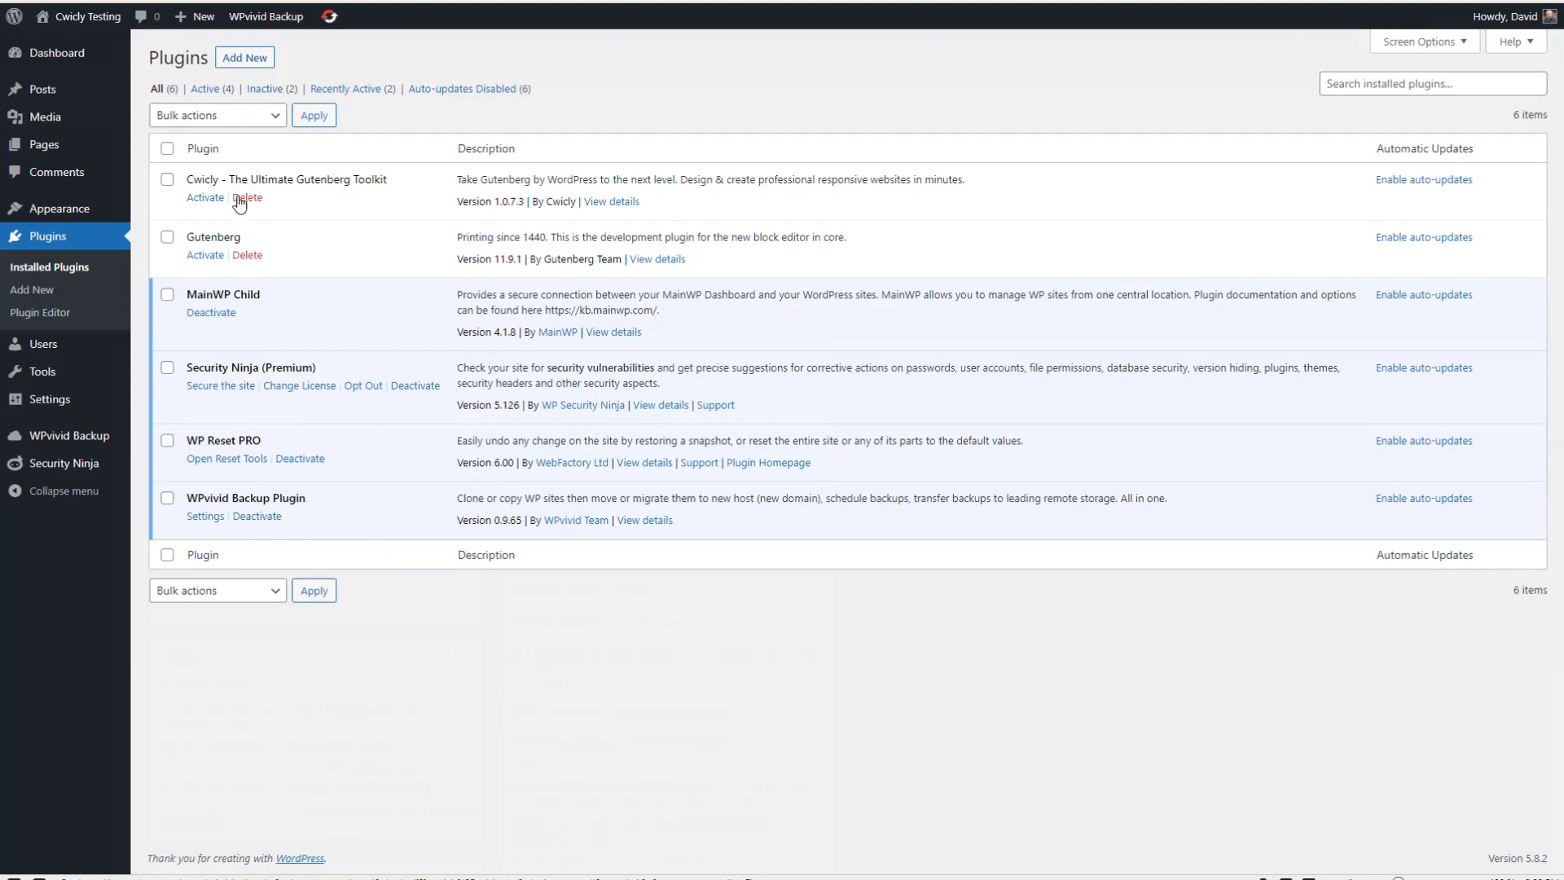
pyautogui.moveTo(106, 213)
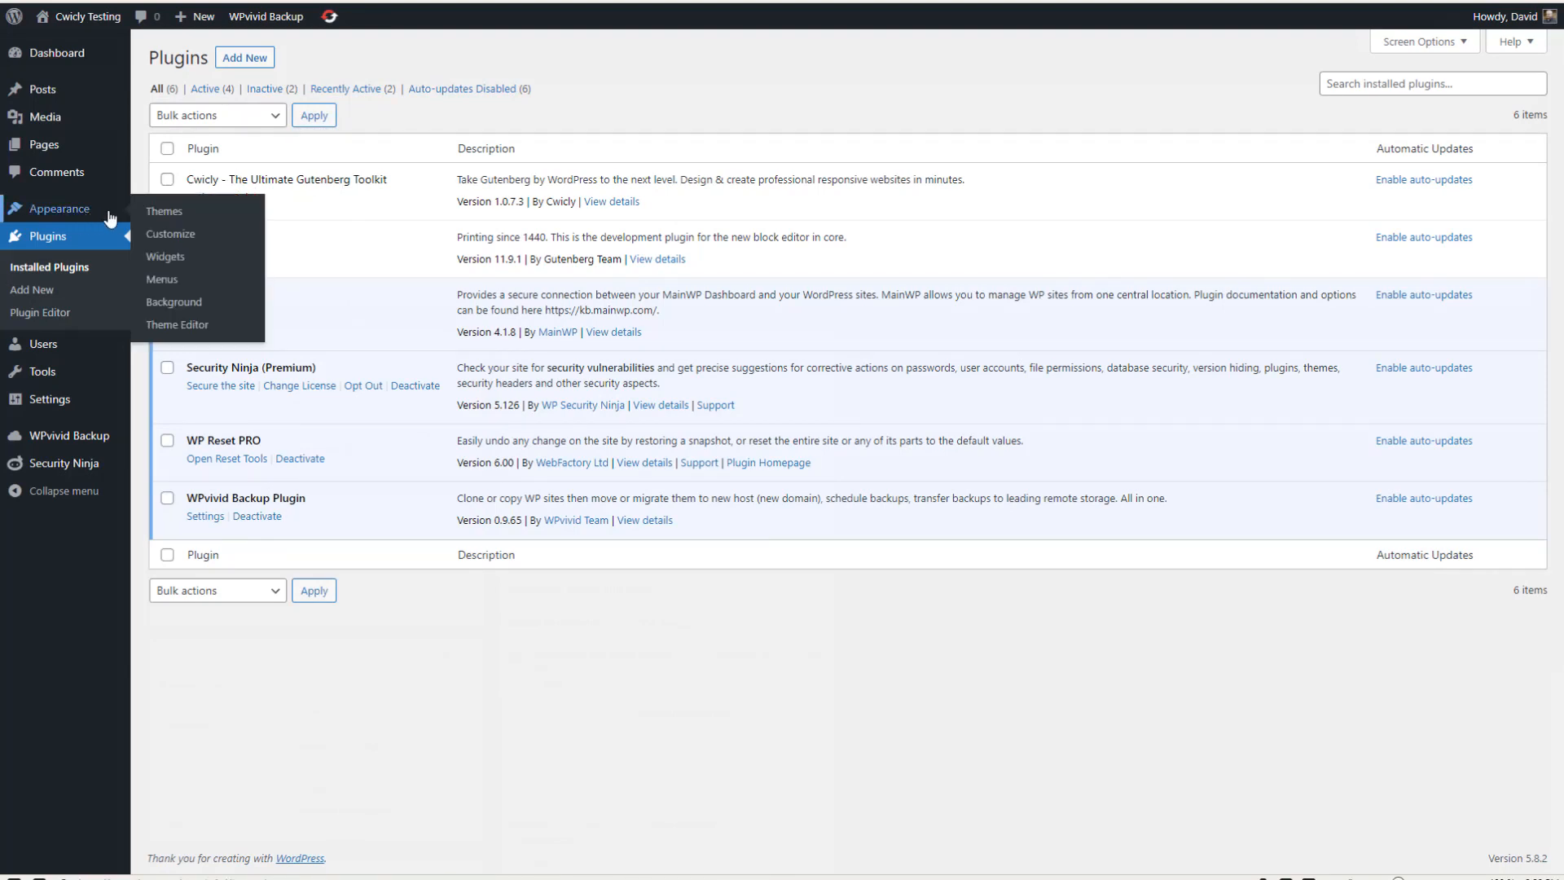
pyautogui.click(176, 214)
pyautogui.moveTo(623, 236)
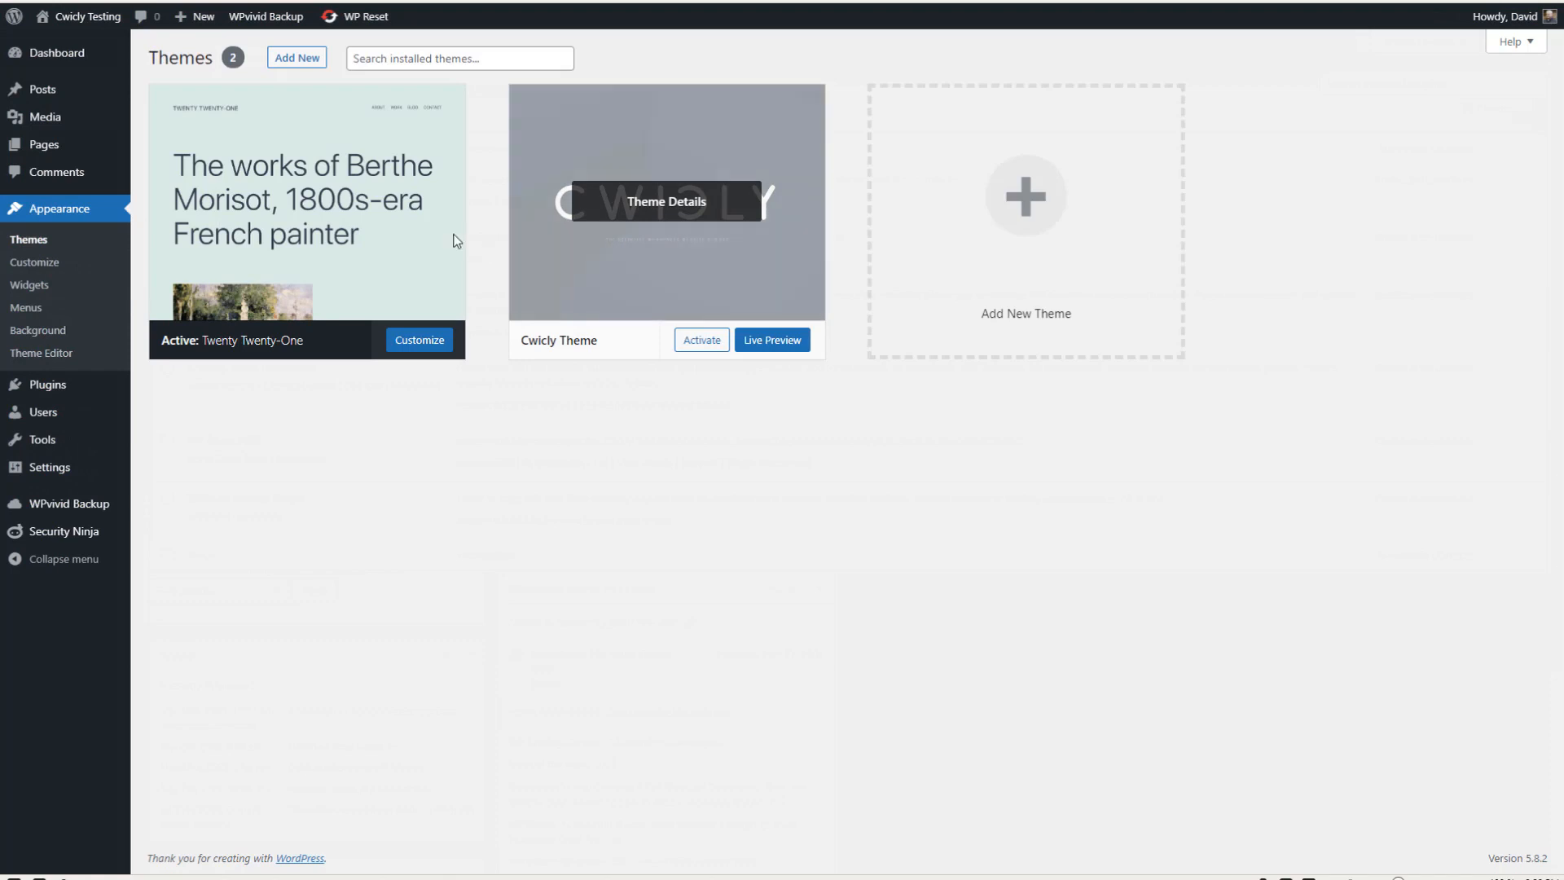
# Step: Activate the Cwicly - The Ultimate Gutenberg Toolkit plugin and the Cwicly Theme
pyautogui.click(50, 386)
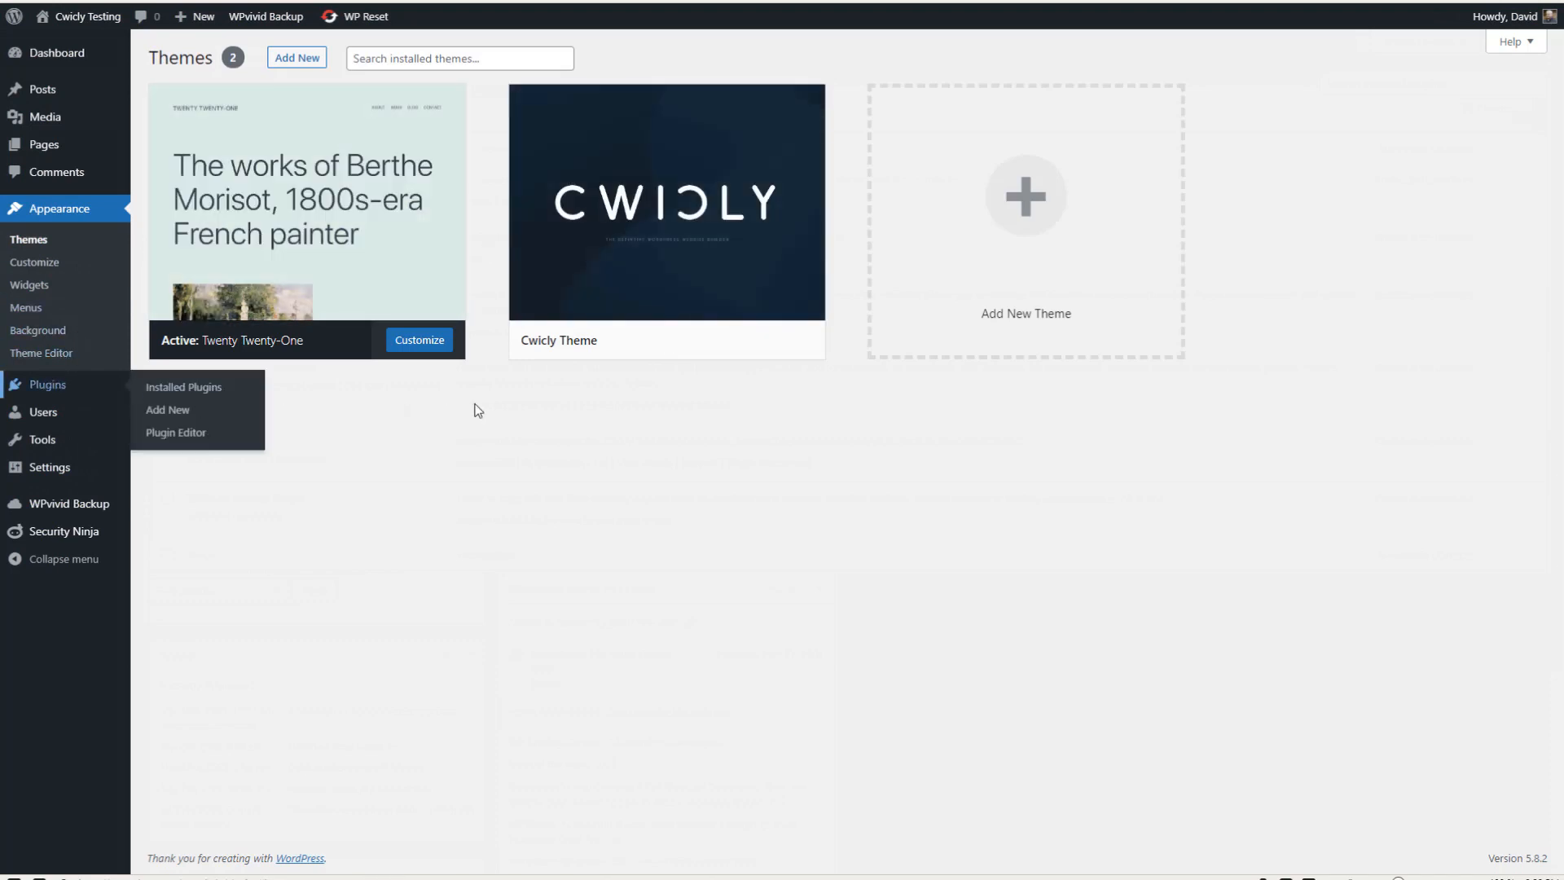
pyautogui.click(205, 199)
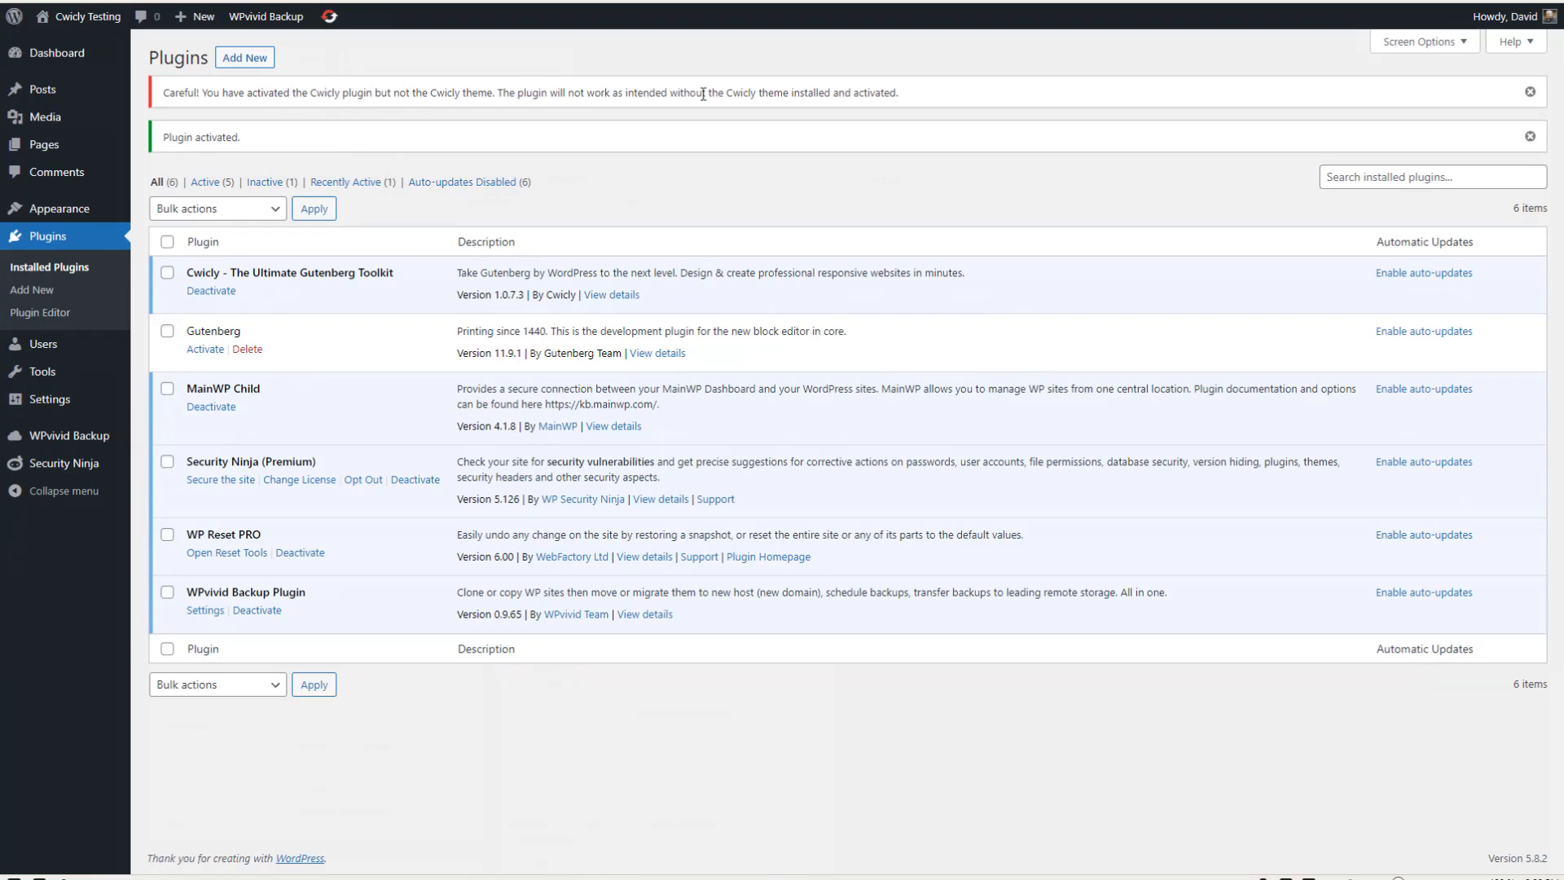
pyautogui.moveTo(72, 413)
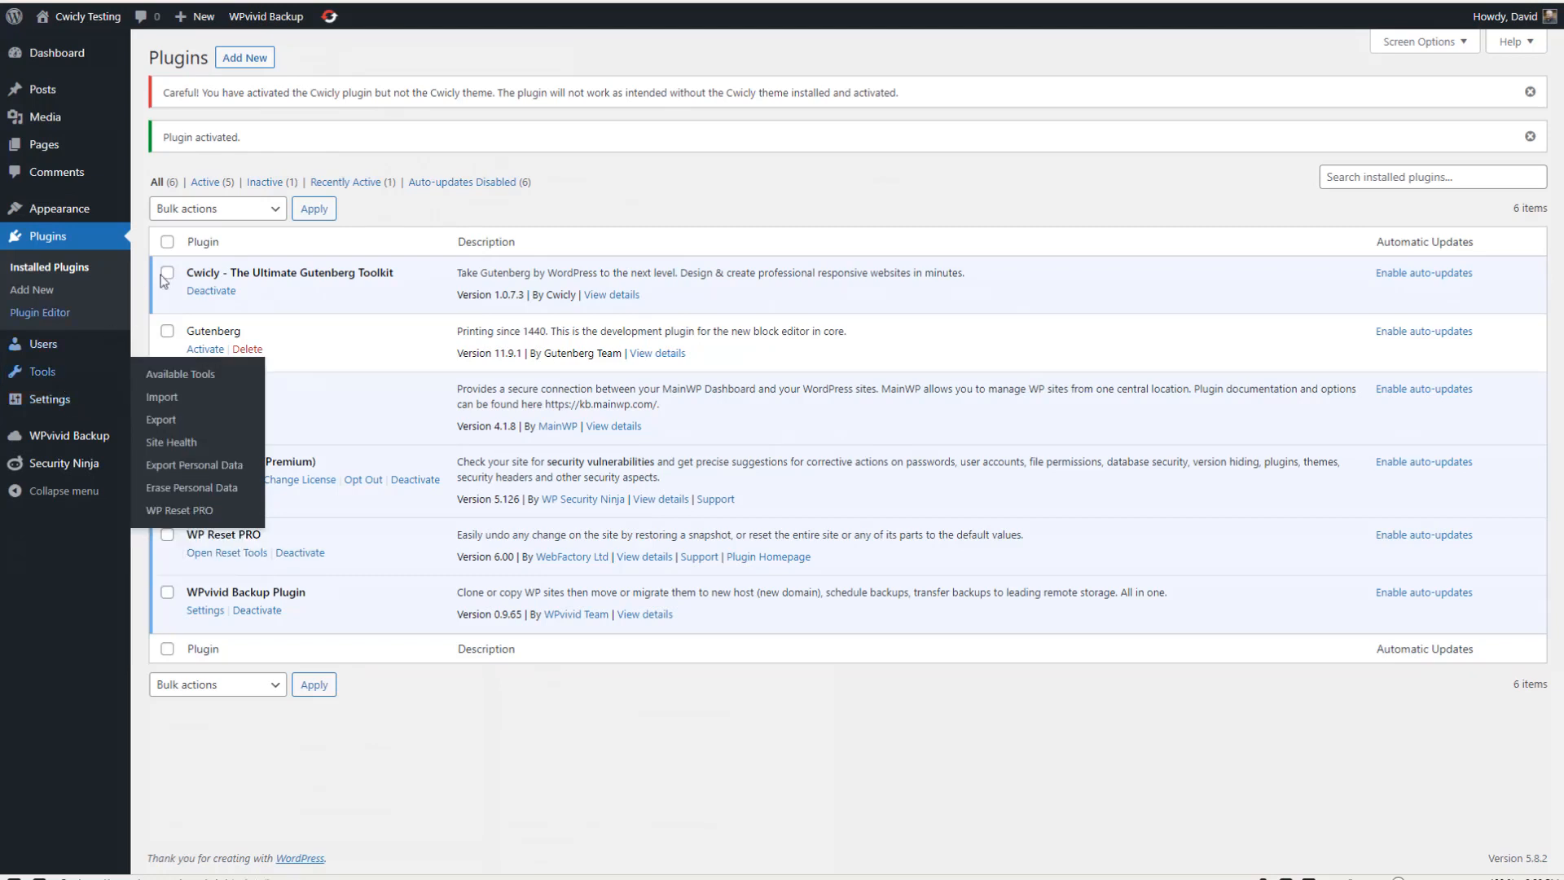
pyautogui.click(163, 209)
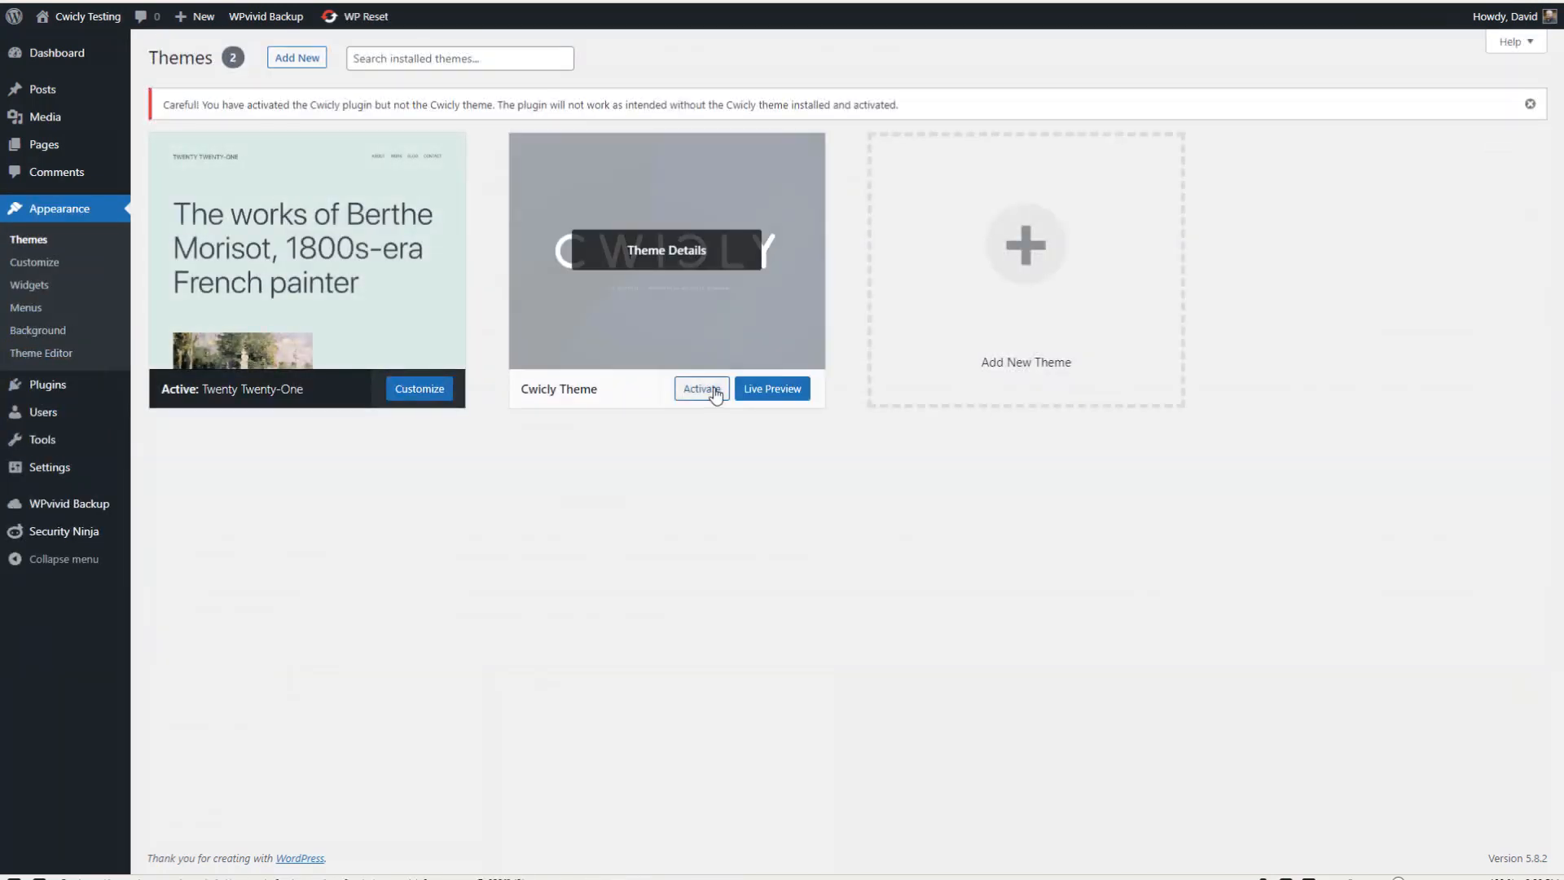
pyautogui.click(707, 388)
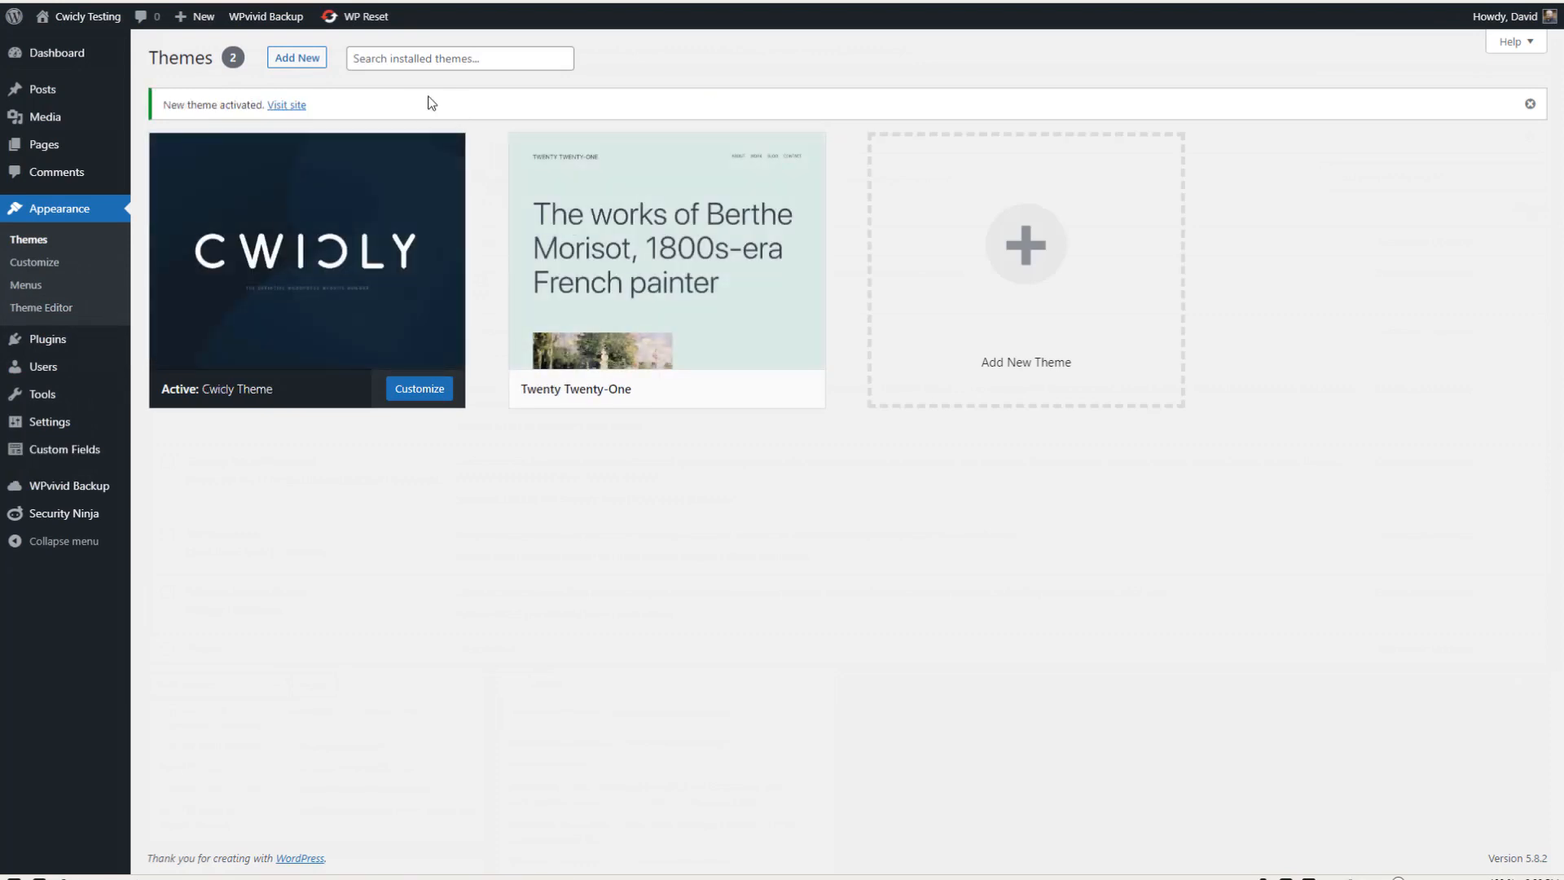
# Step: Activate the Gutenberg plugin in the list of installed plugins
pyautogui.moveTo(36, 458)
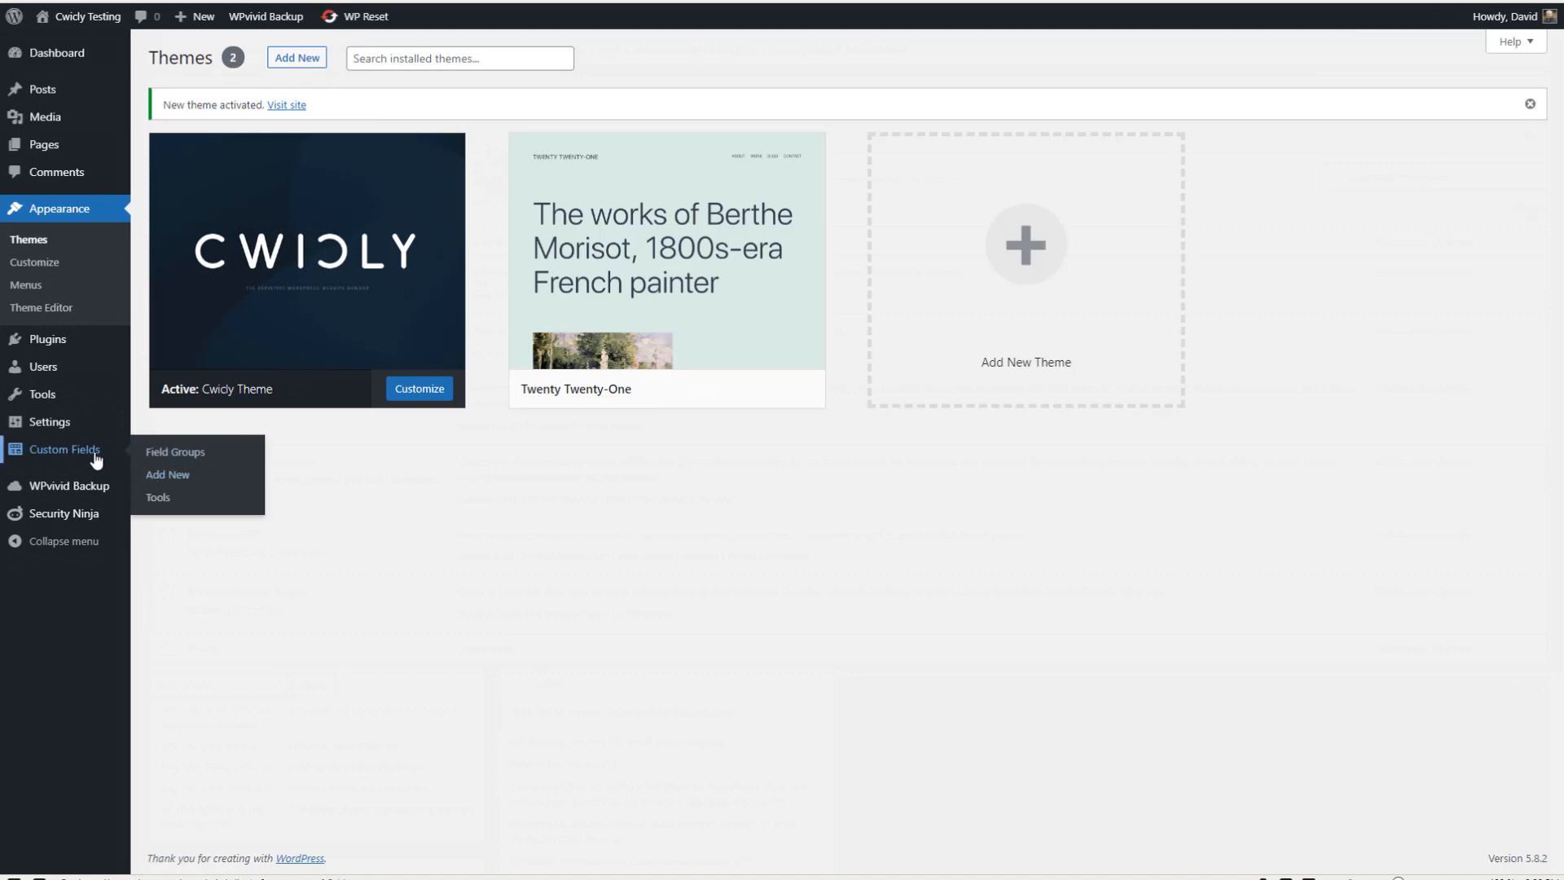
pyautogui.moveTo(67, 425)
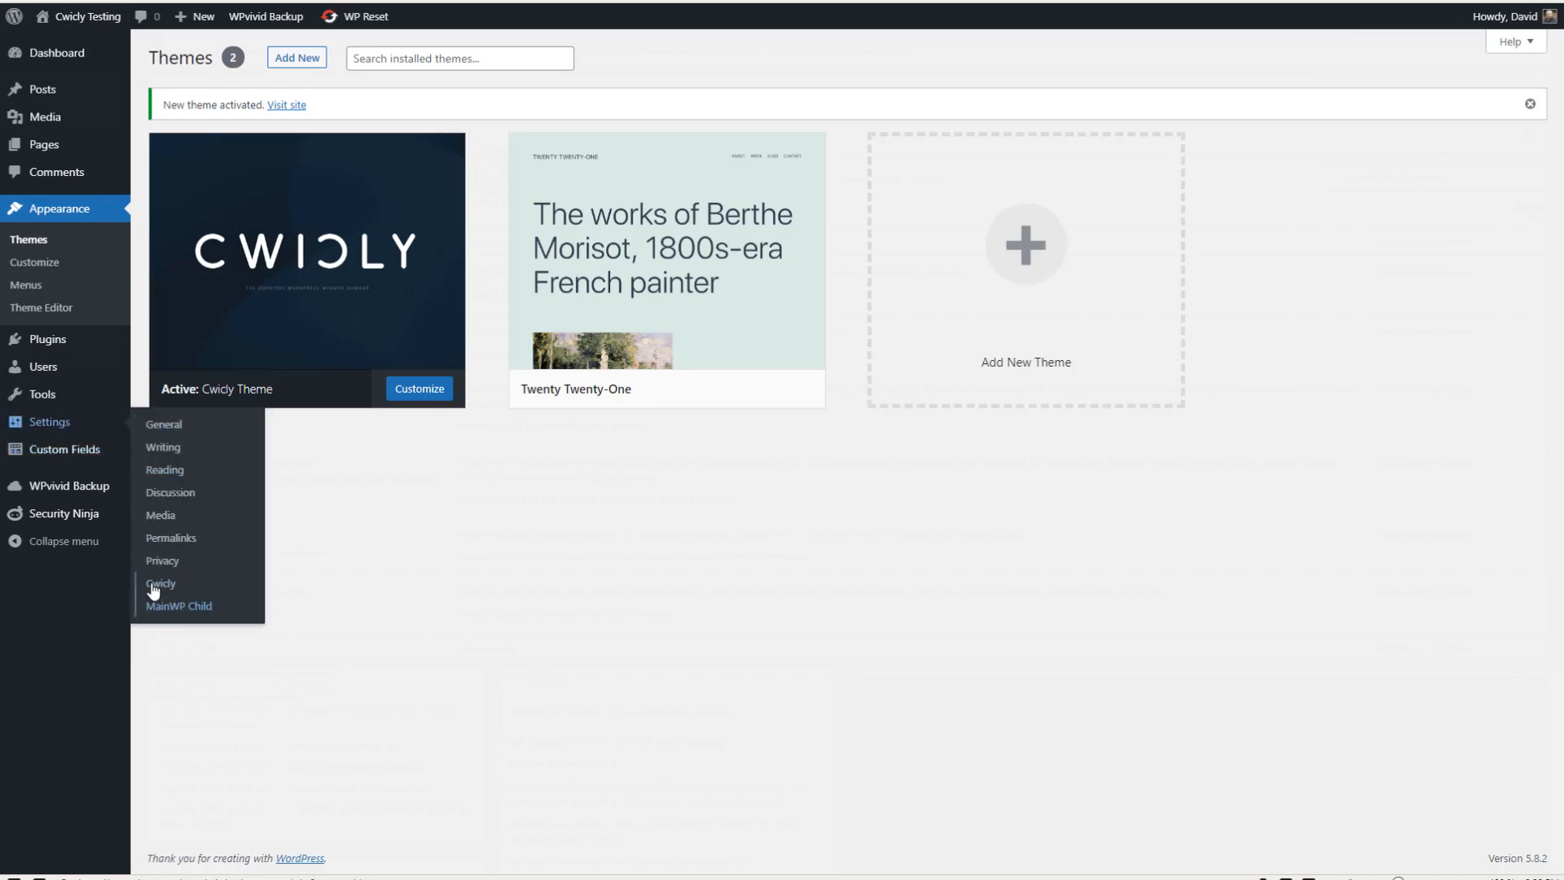
pyautogui.moveTo(66, 340)
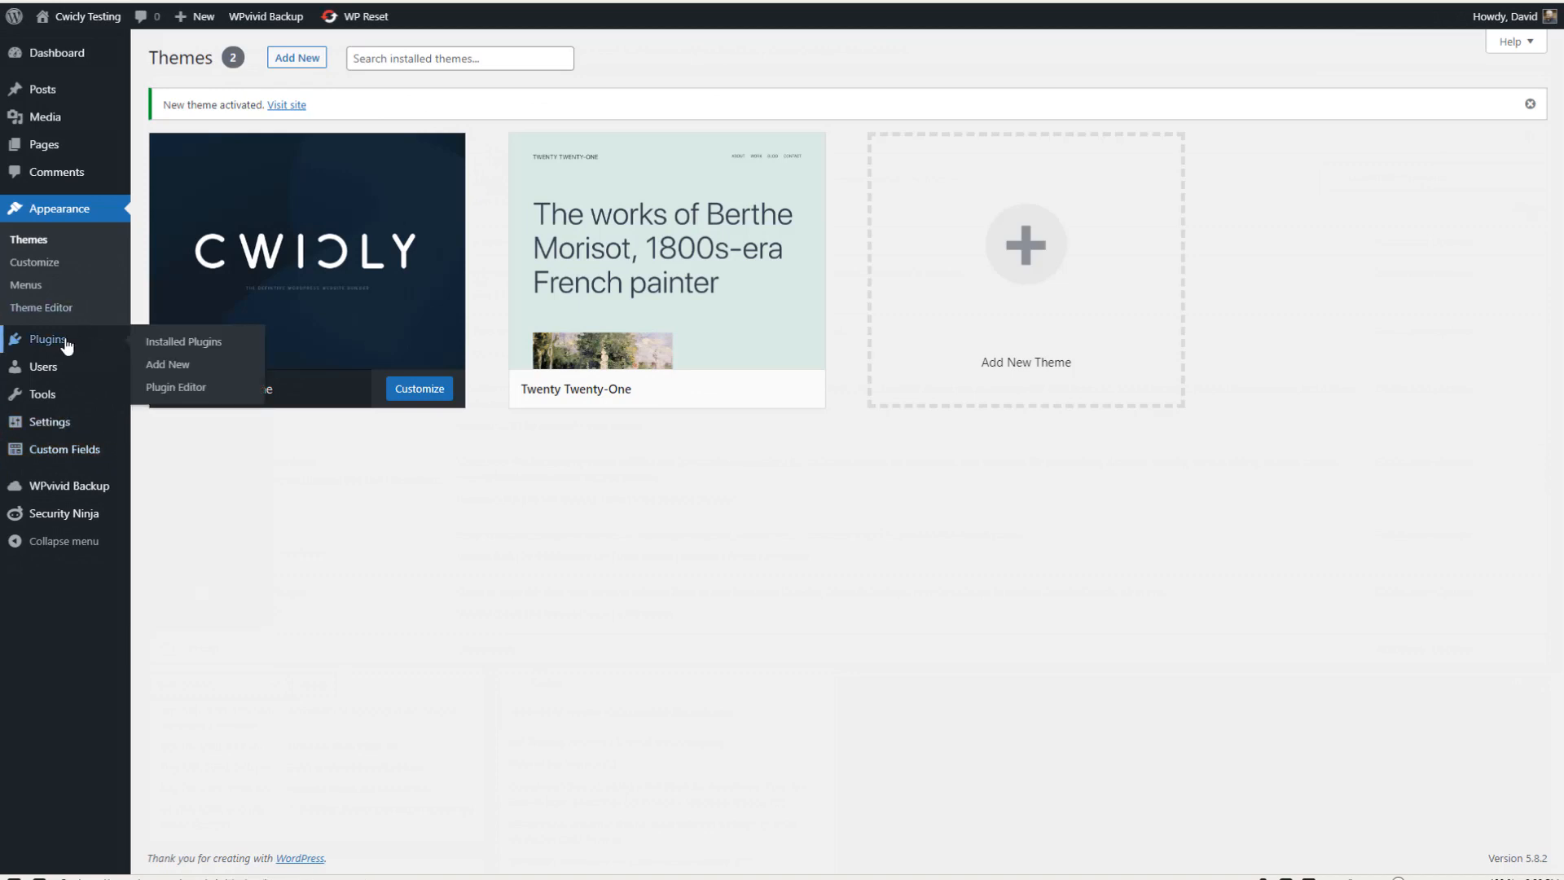
pyautogui.click(167, 345)
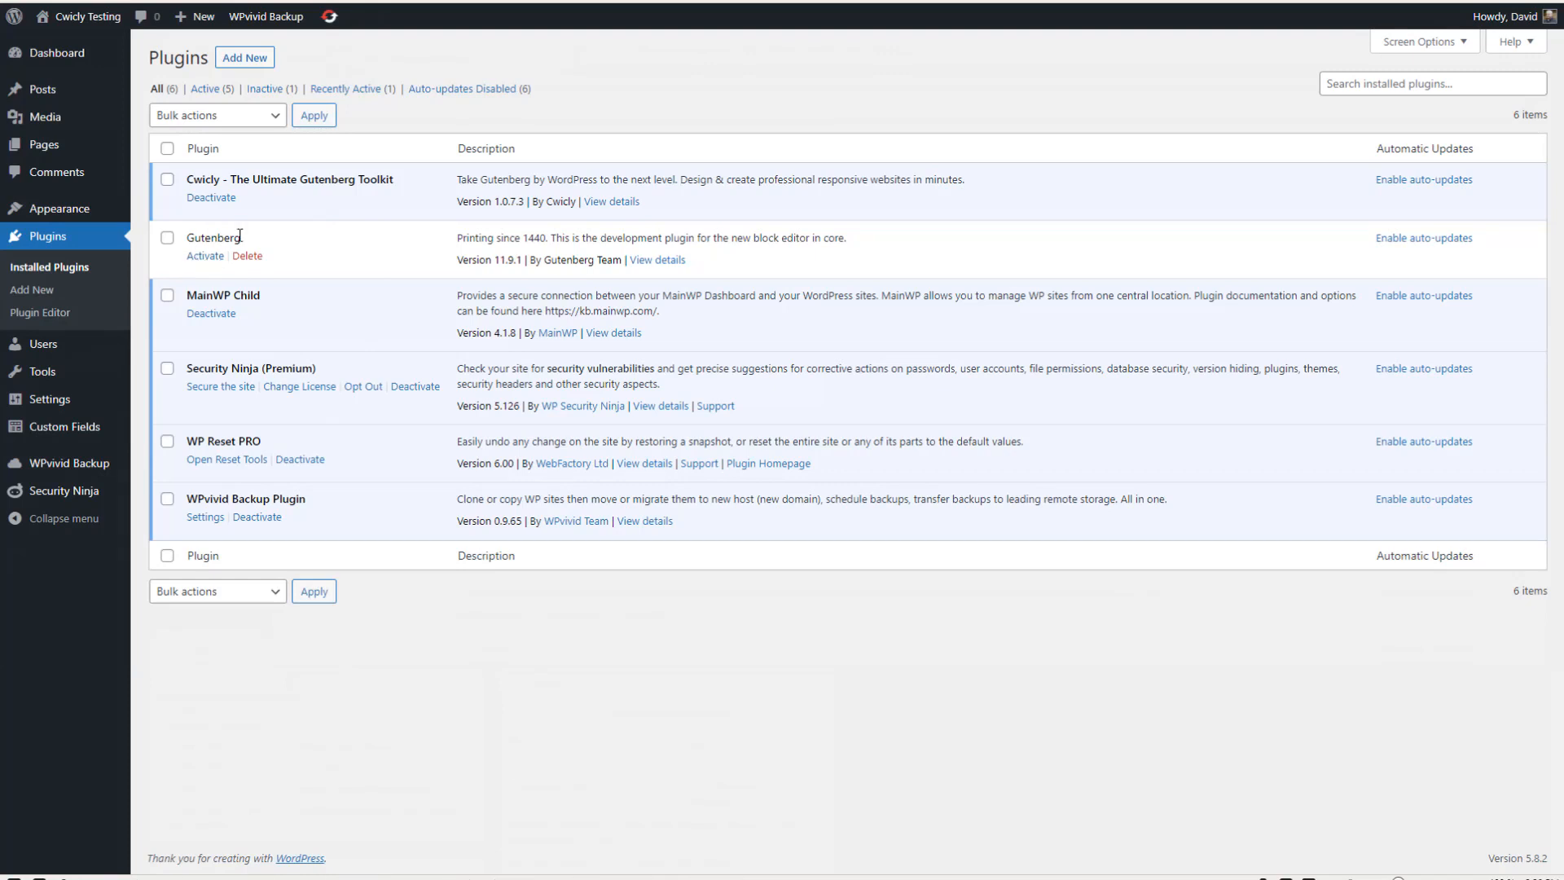
pyautogui.click(206, 255)
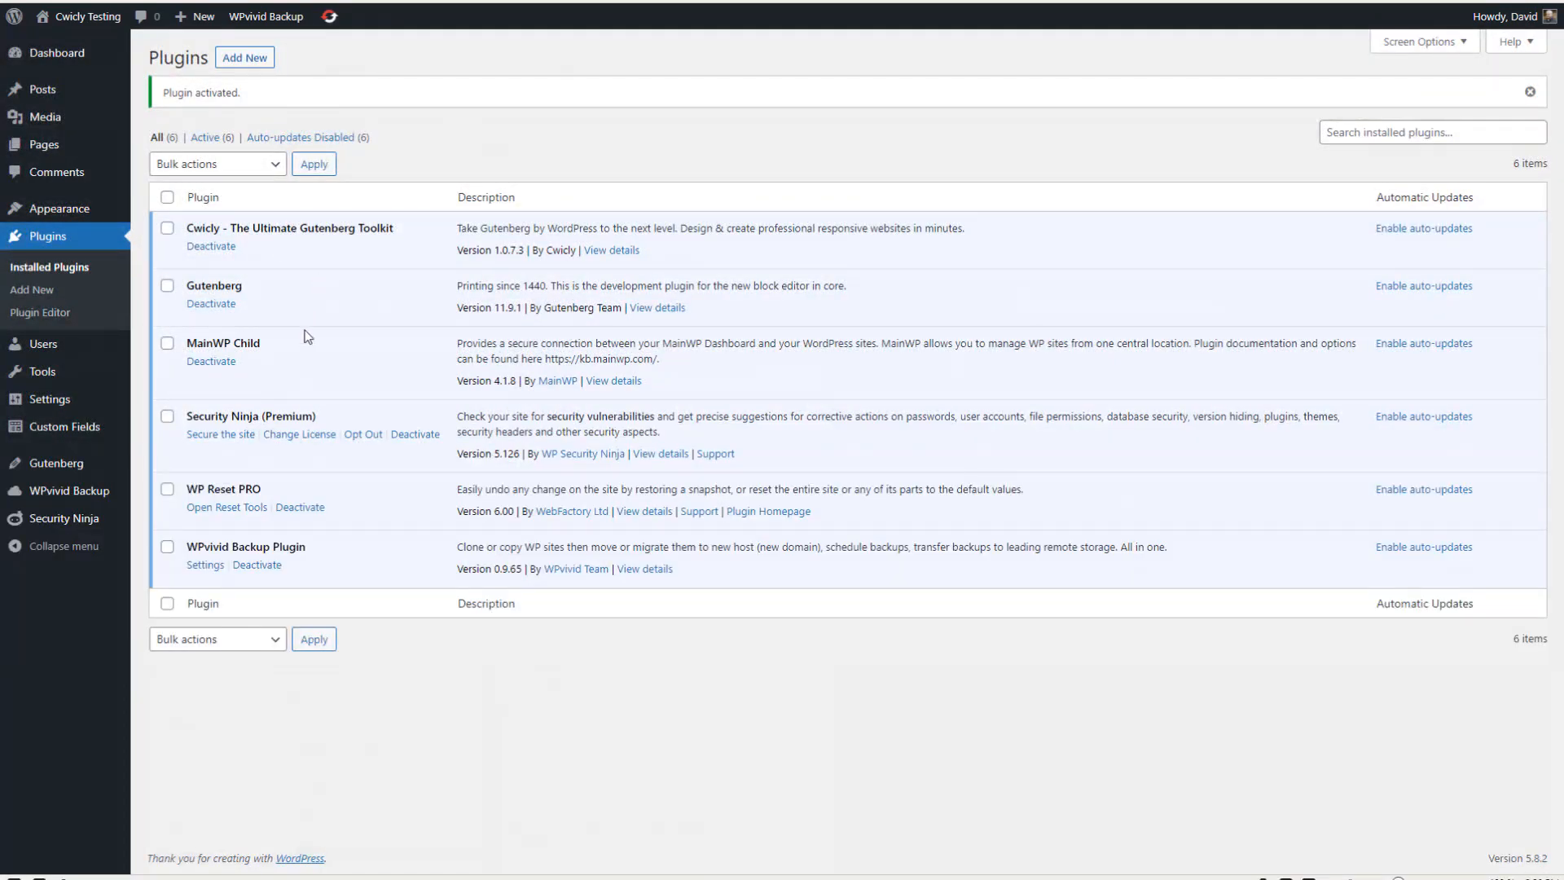
# Step: Open the Cwicly settings page and examine its License, Icon Collections and Font Sets sections
pyautogui.moveTo(77, 410)
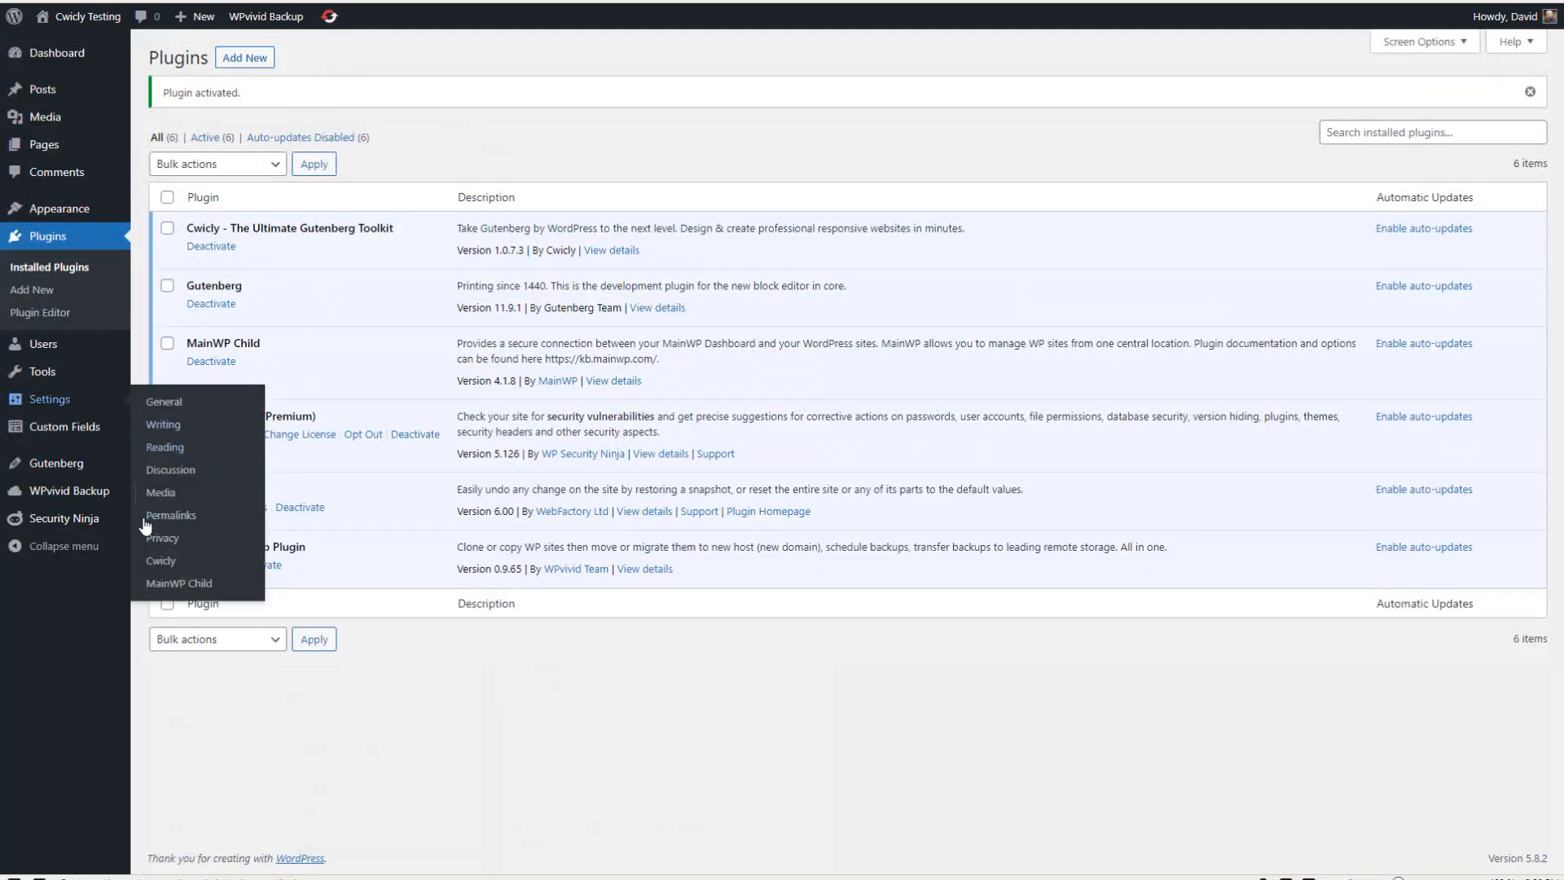
pyautogui.click(161, 561)
pyautogui.scroll(-2, 656, 170)
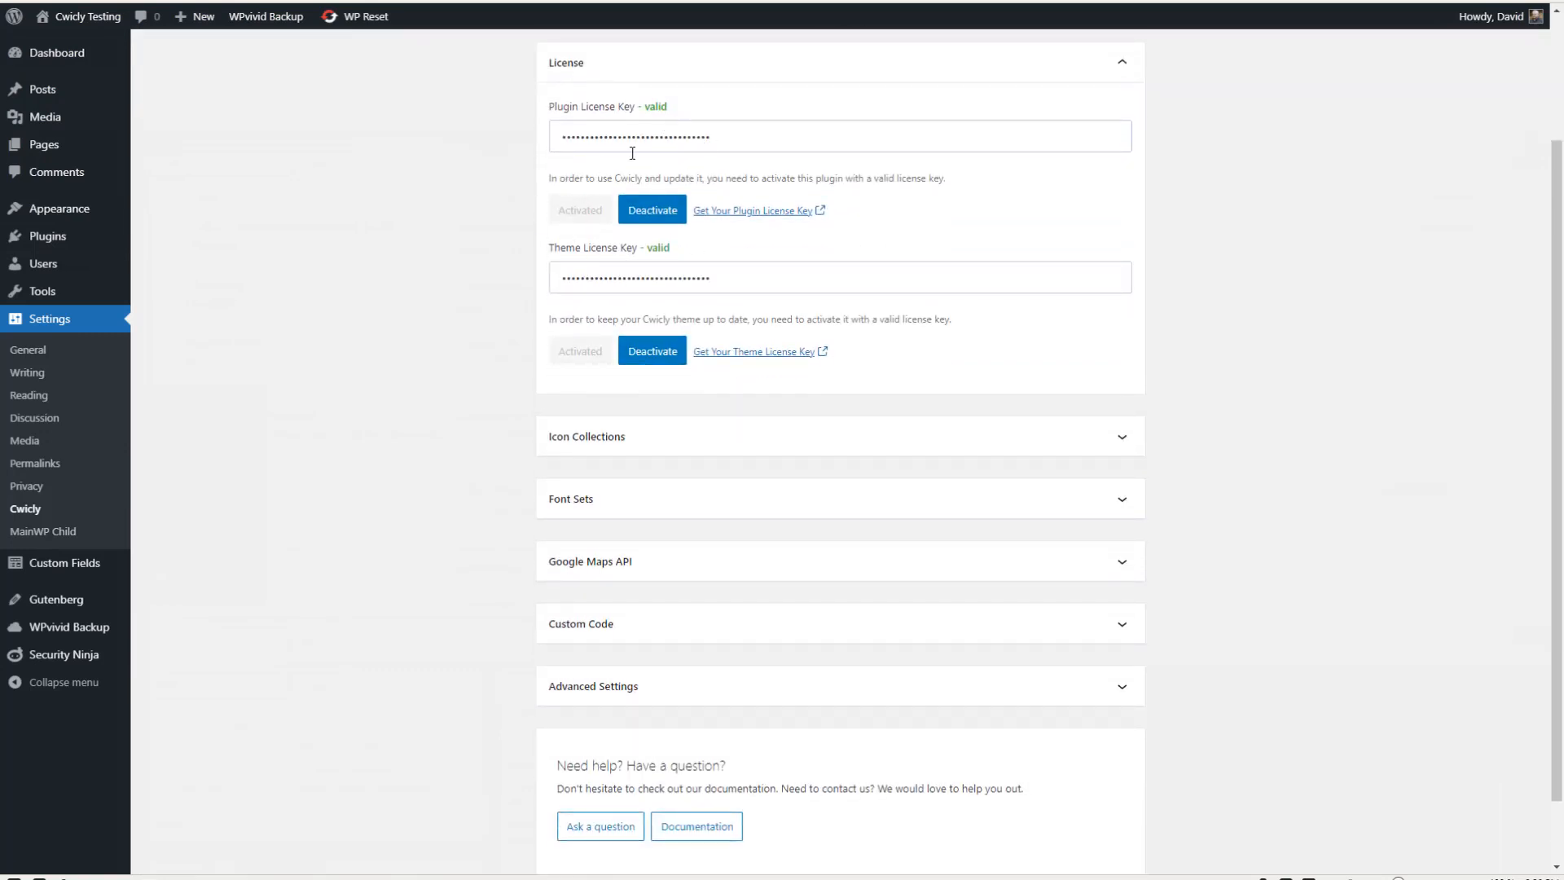
pyautogui.scroll(-1, 482, 258)
pyautogui.click(692, 358)
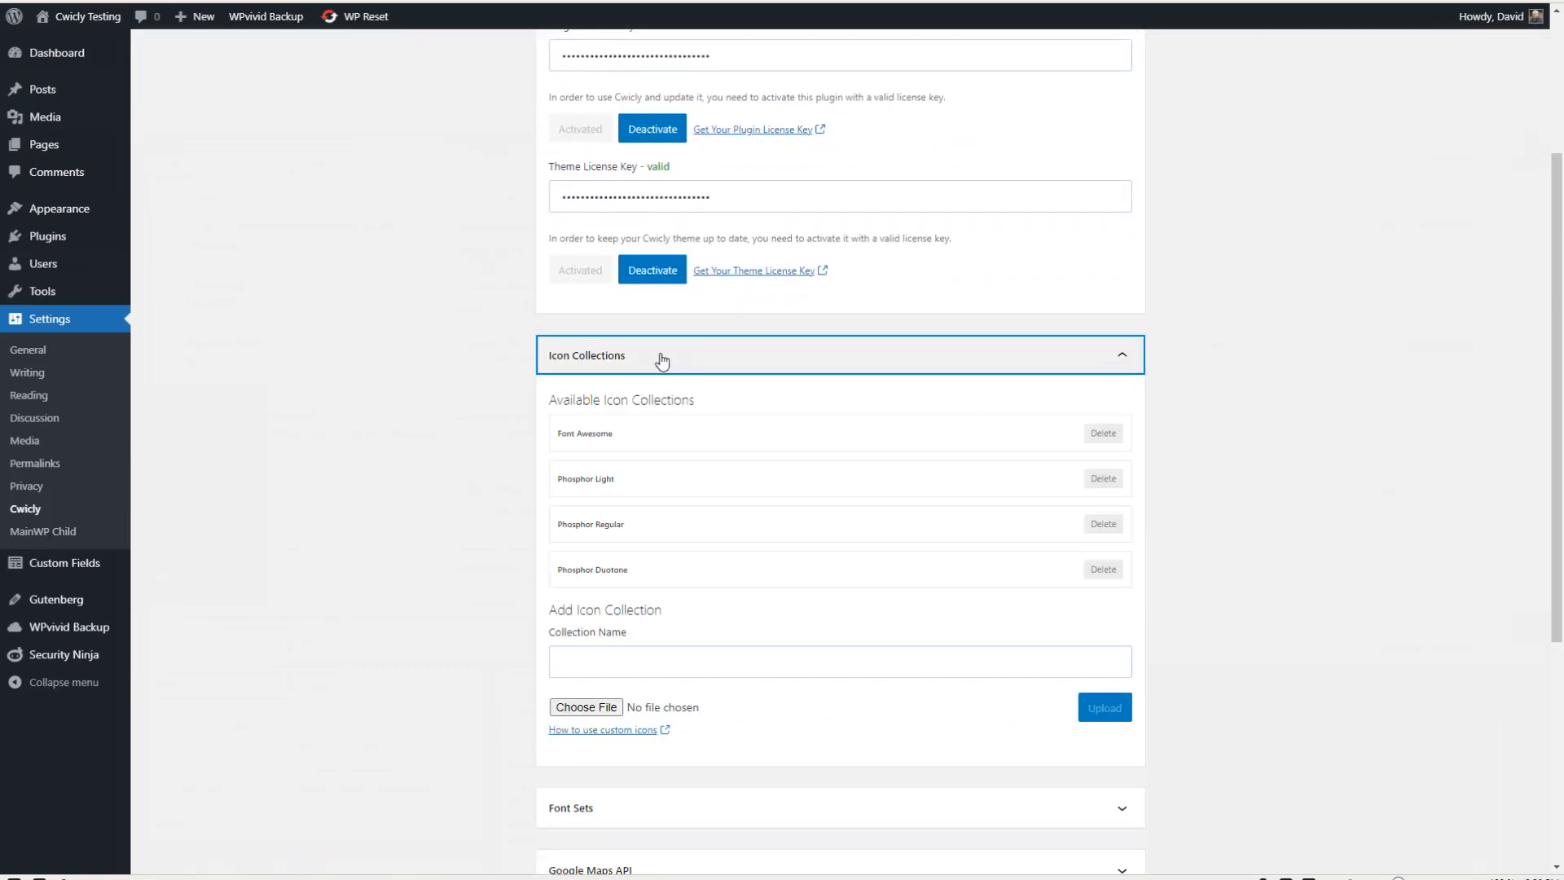
pyautogui.scroll(-2, 535, 346)
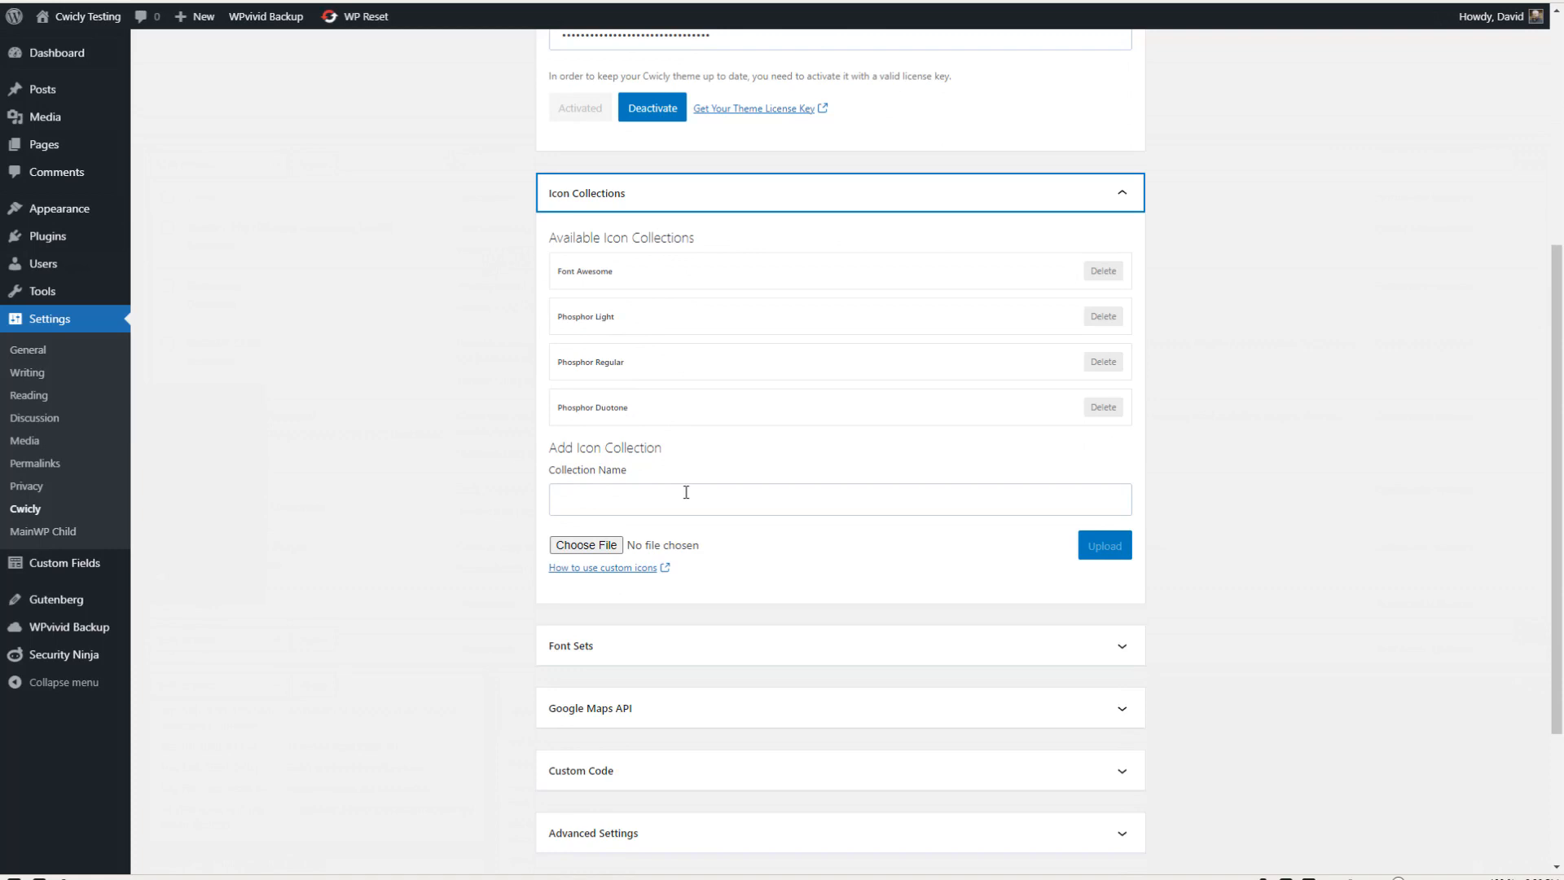
pyautogui.scroll(-3, 686, 491)
pyautogui.click(651, 420)
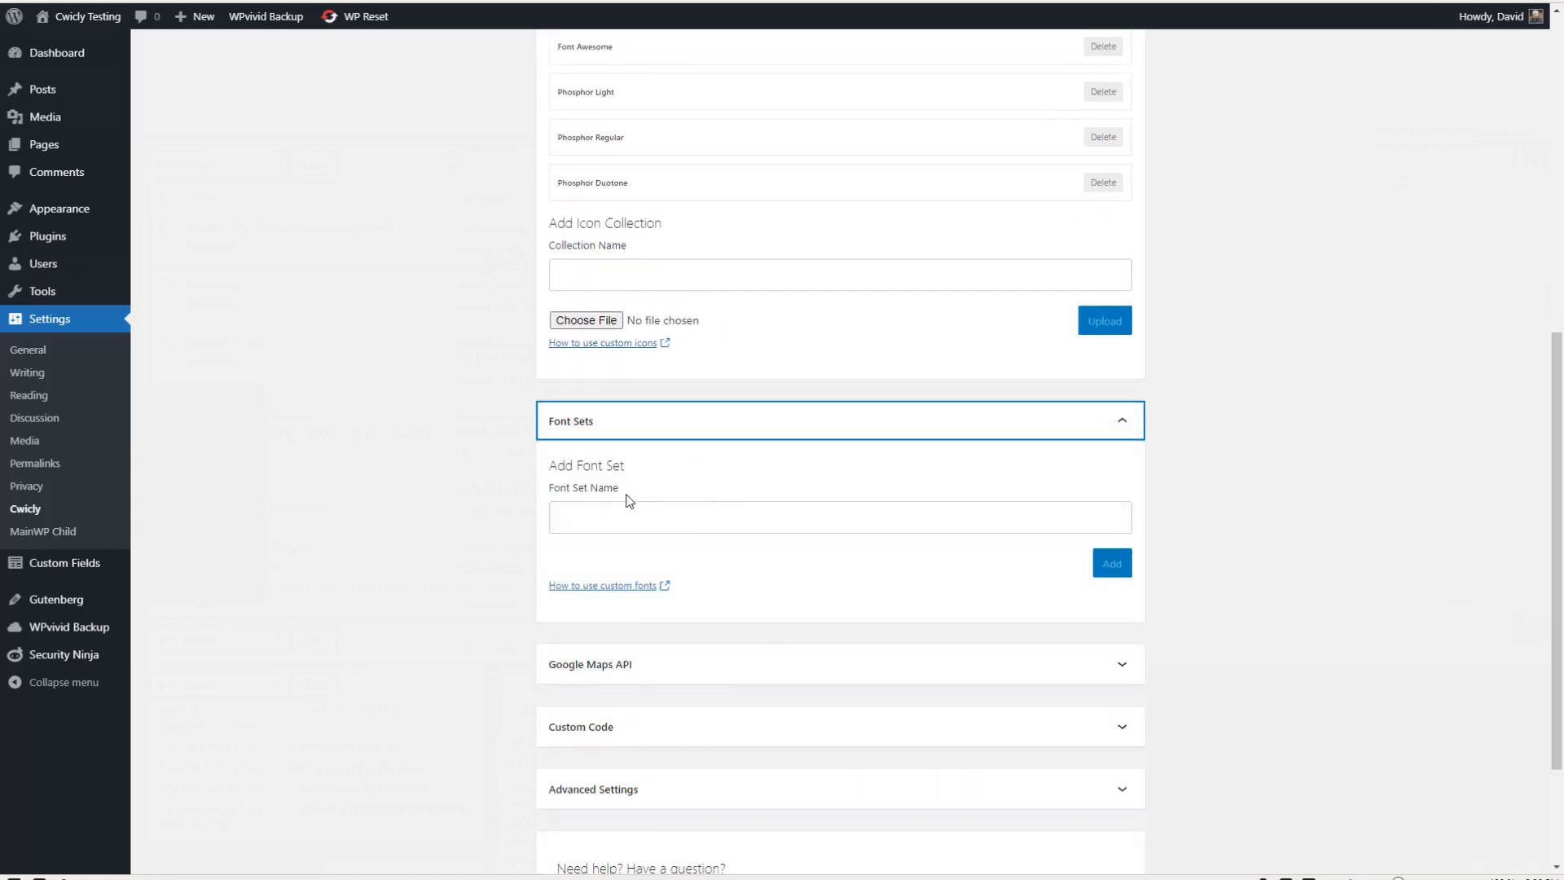
pyautogui.scroll(-3, 639, 505)
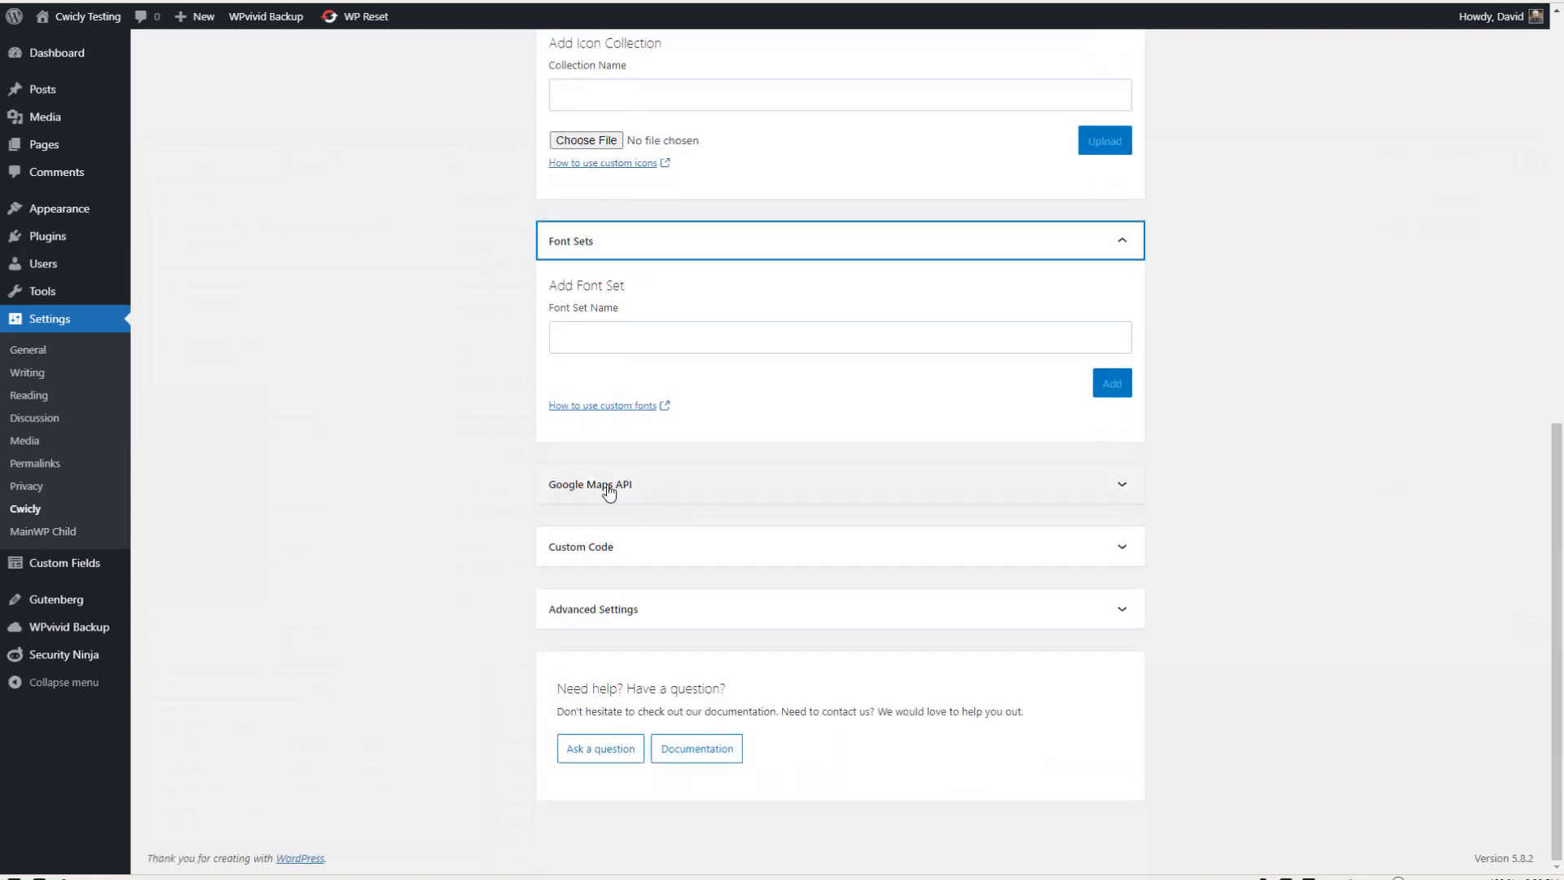
# Step: Inspect the code position options for a new custom code snippet, and close the dialog without adding one
pyautogui.click(649, 549)
pyautogui.scroll(-1, 649, 548)
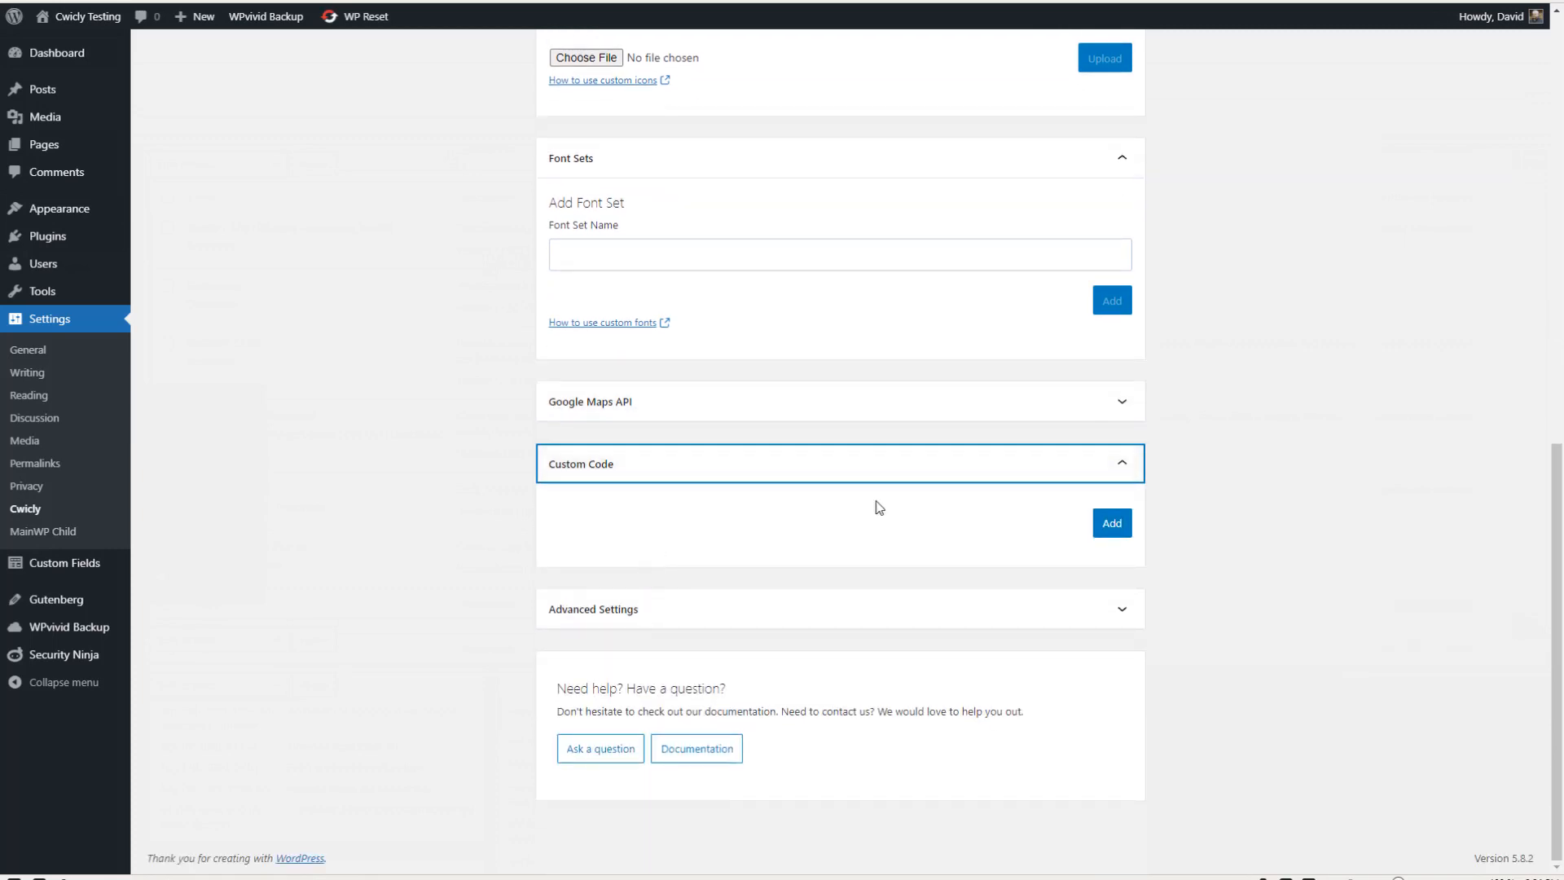
pyautogui.click(1112, 522)
pyautogui.click(593, 356)
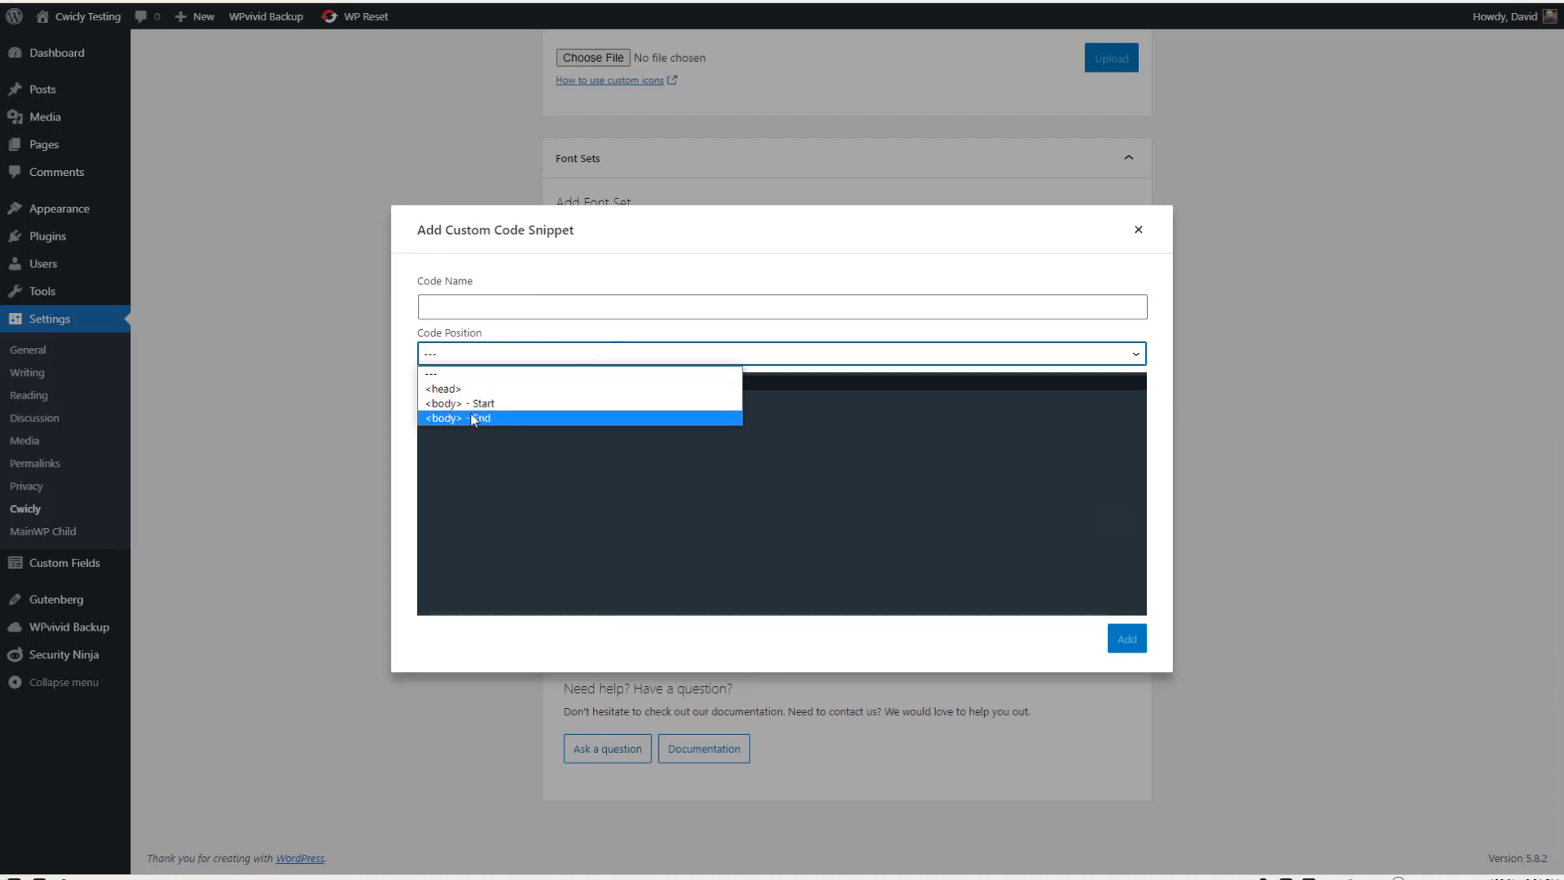
pyautogui.click(1138, 230)
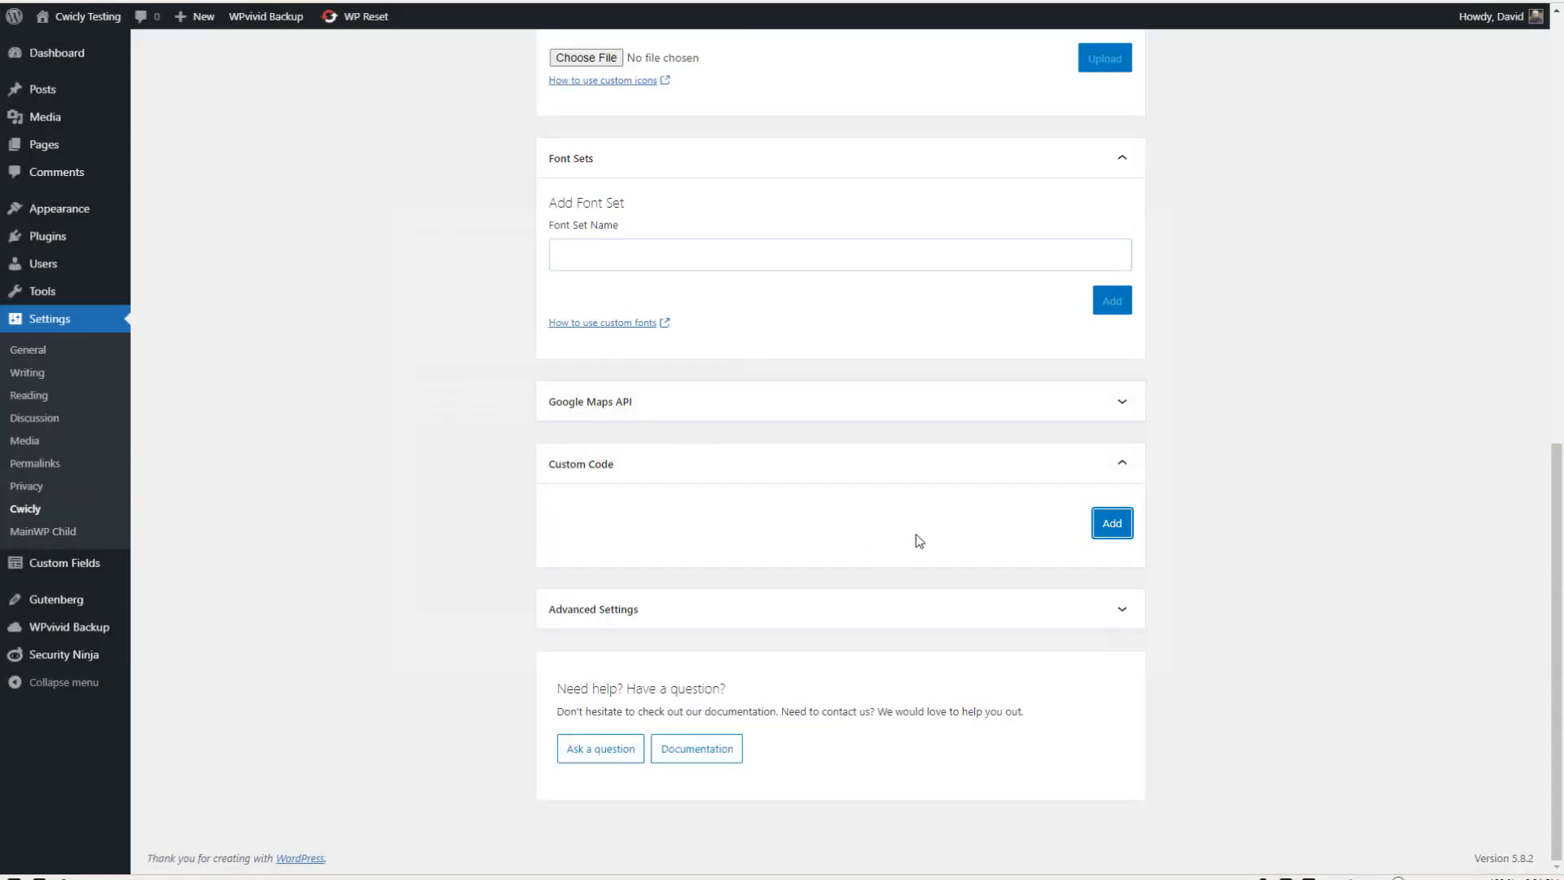
# Step: Collapse the Custom Code section, examine the SSL Verify option under Advanced Settings, and collapse that section too
pyautogui.click(1114, 463)
pyautogui.click(1028, 625)
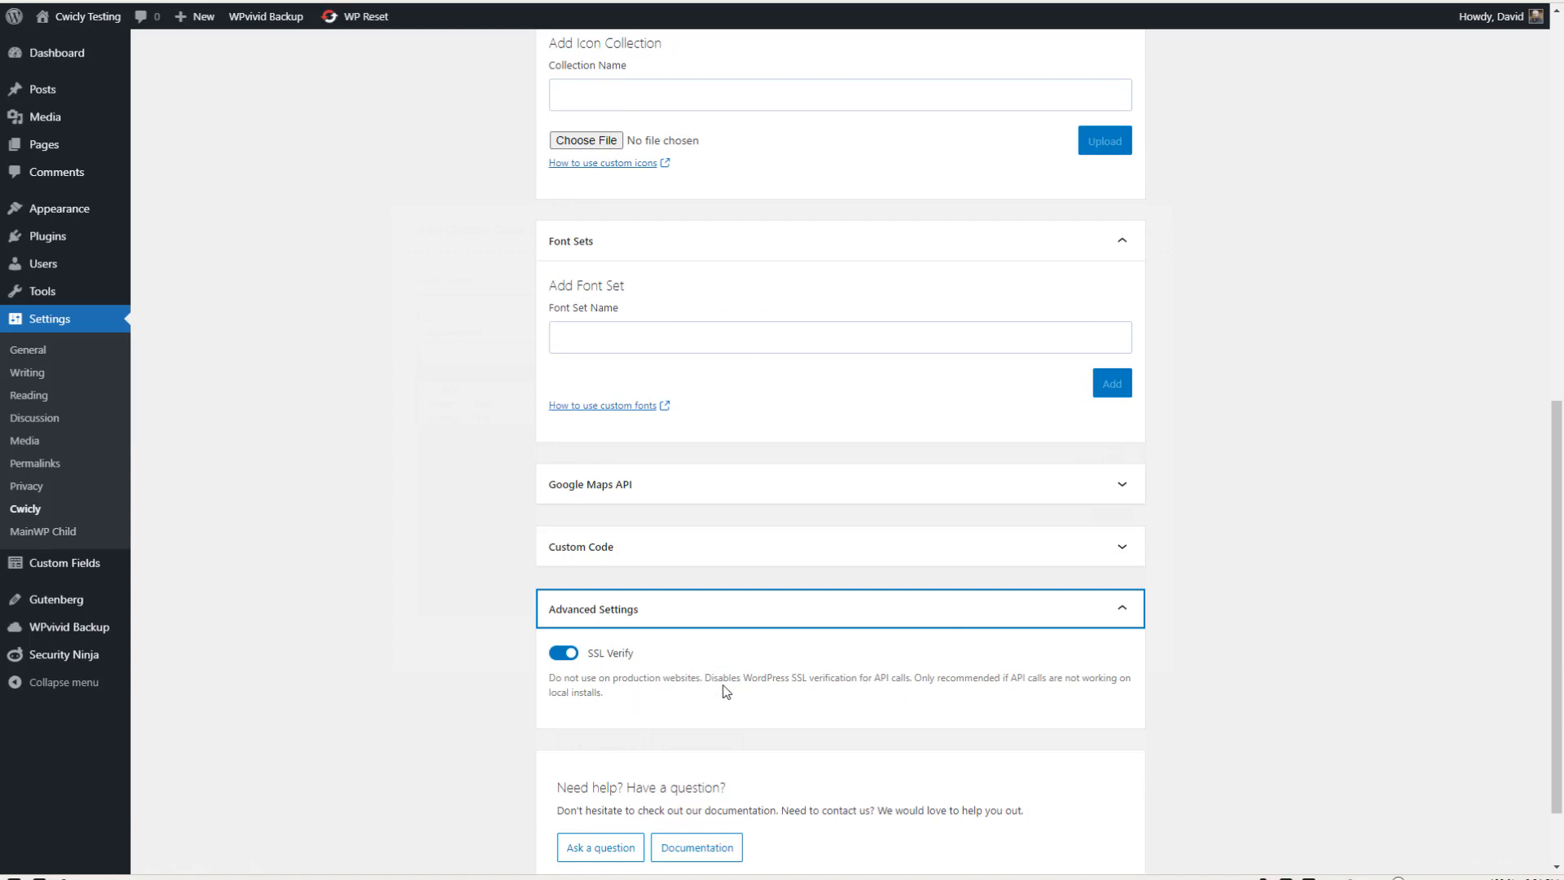
pyautogui.click(639, 608)
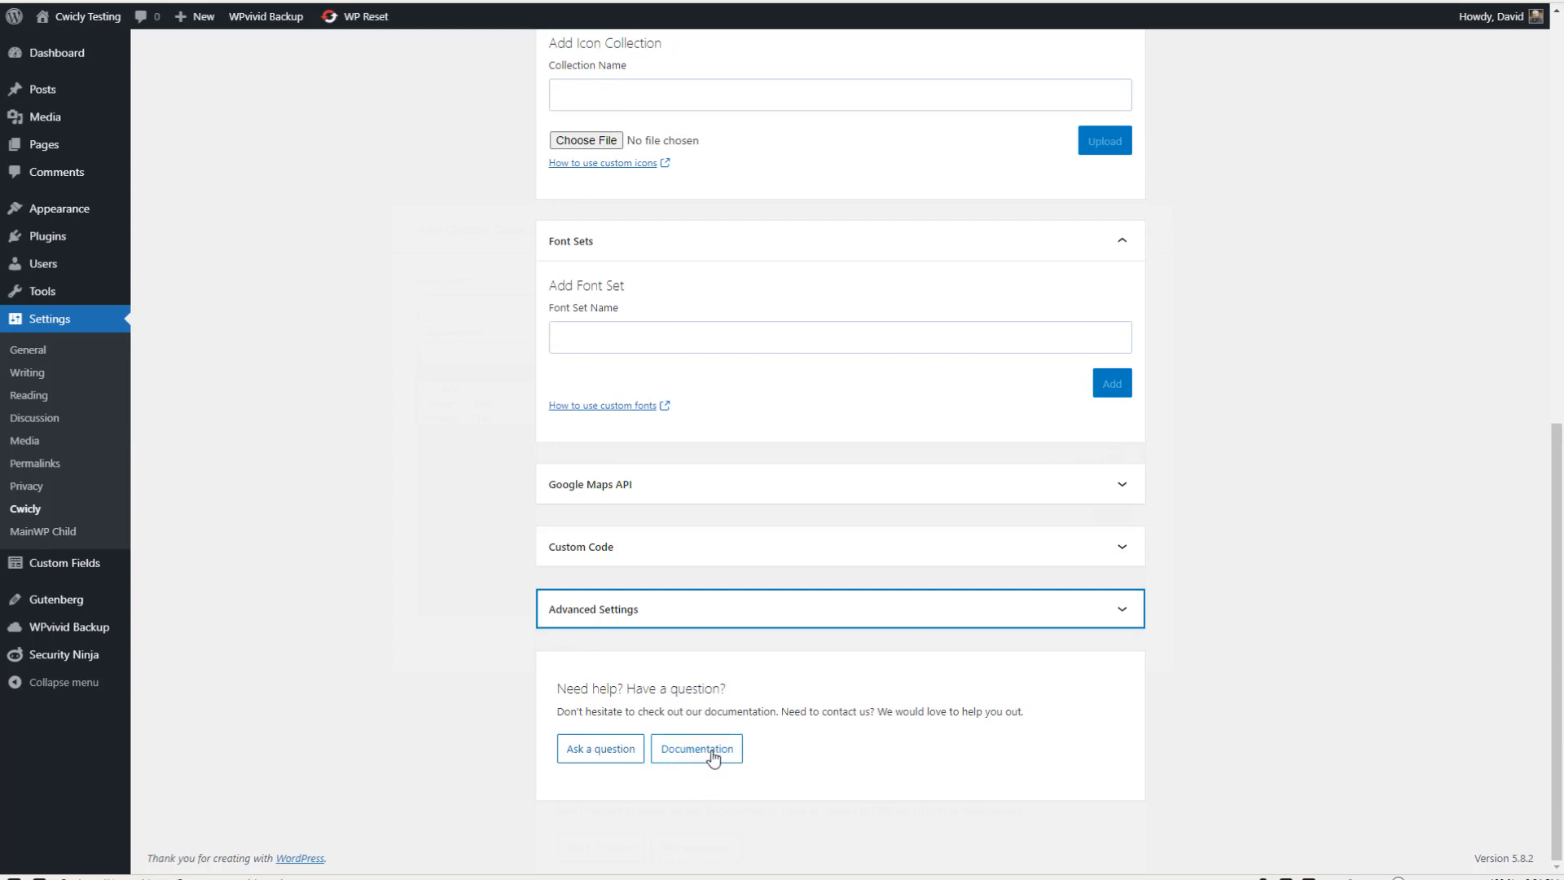
# Step: Insert a Cwicly Heading block on a newly published page titled "Cwicly Test Page"
pyautogui.scroll(4, 408, 646)
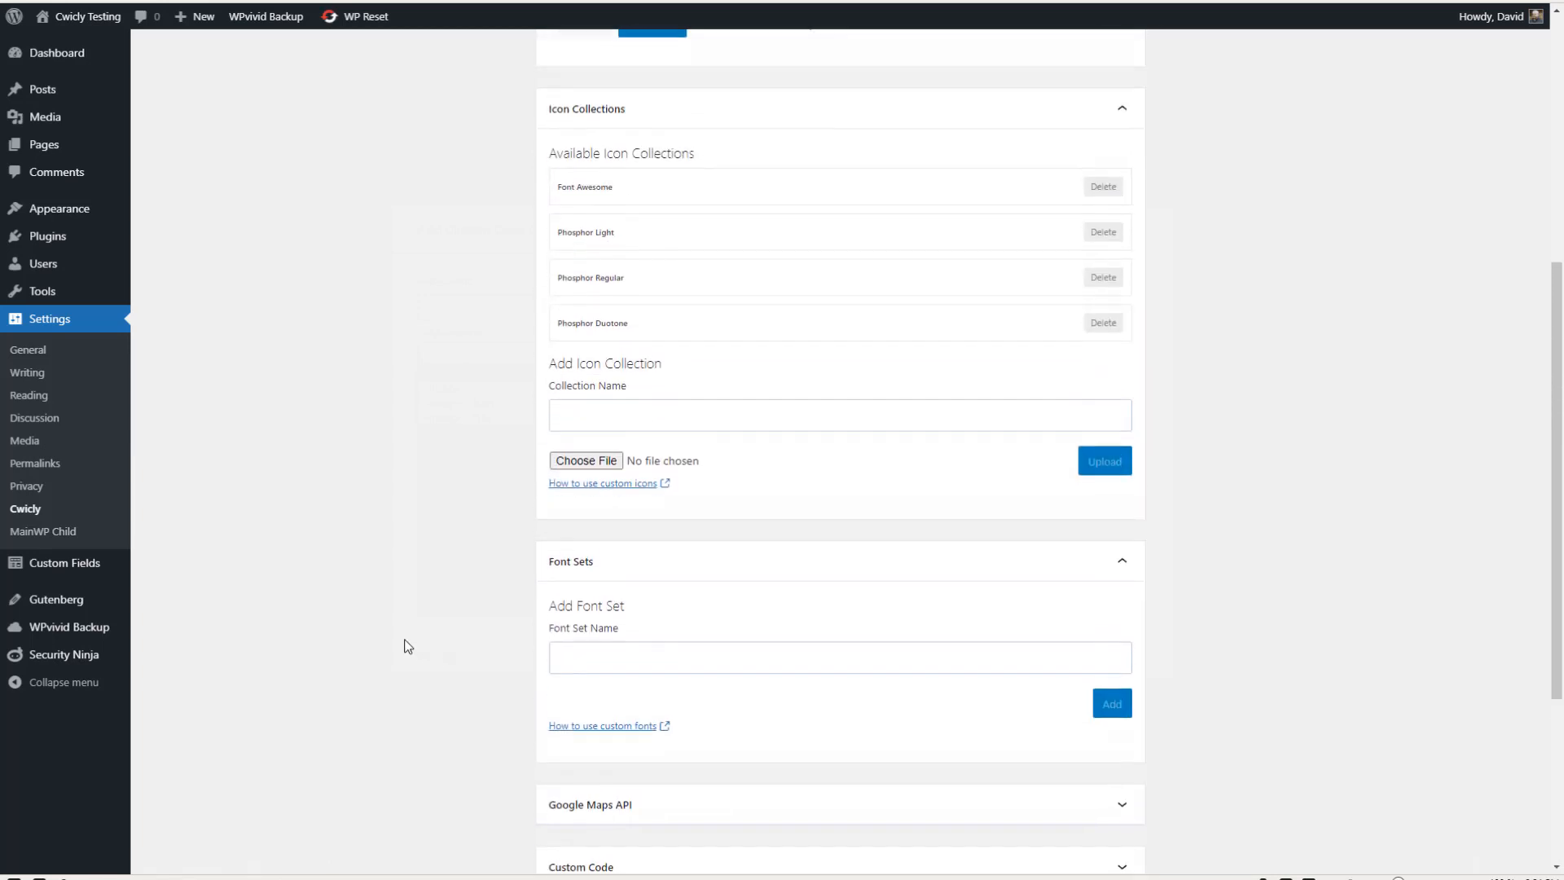
pyautogui.scroll(5, 408, 646)
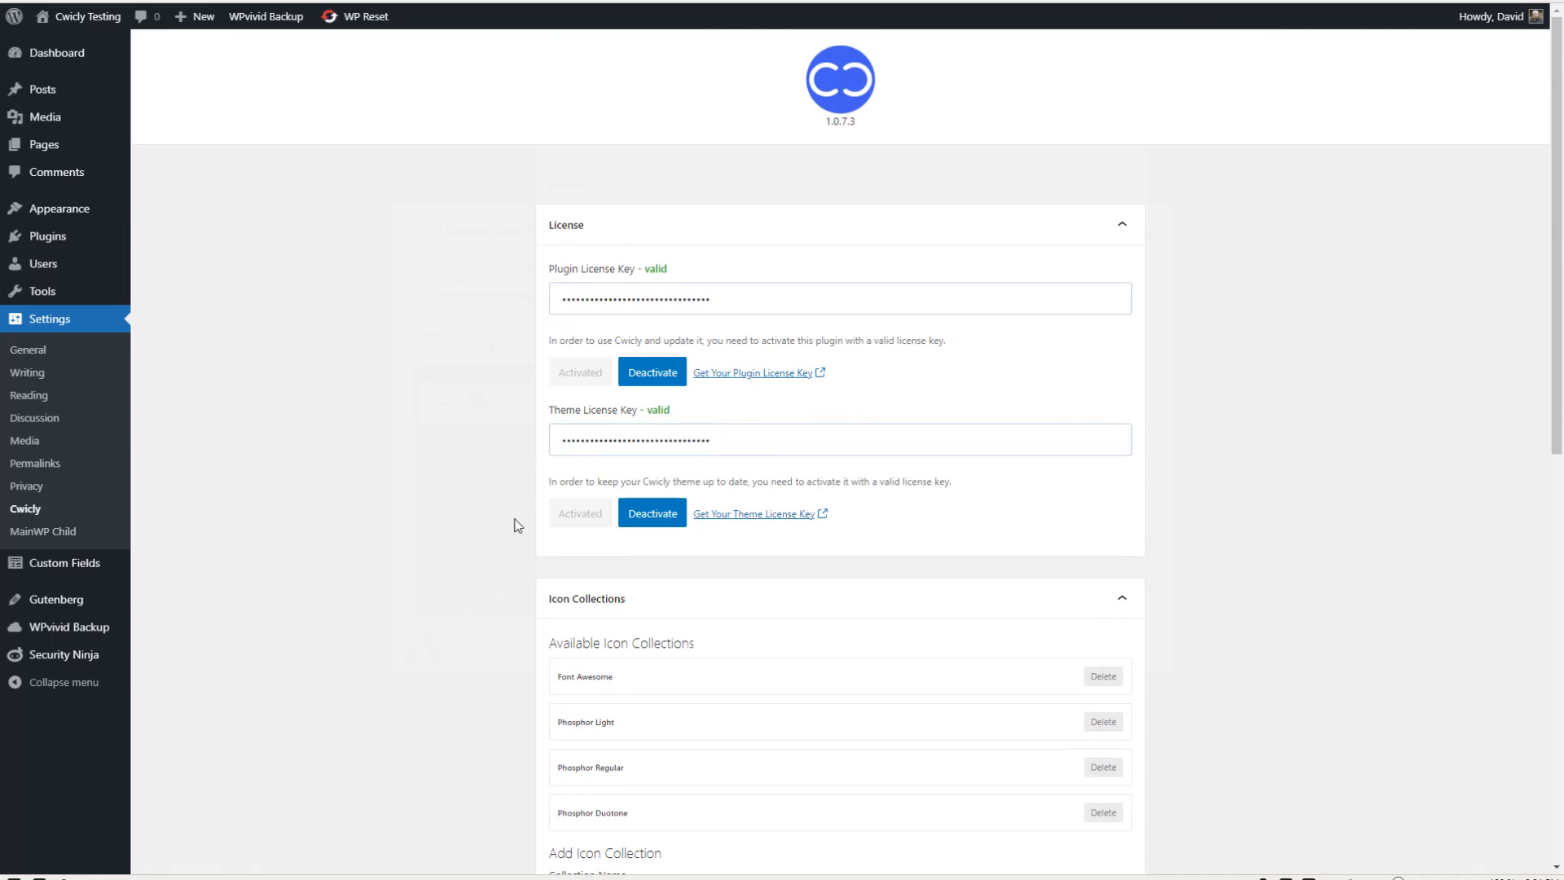
pyautogui.moveTo(50, 152)
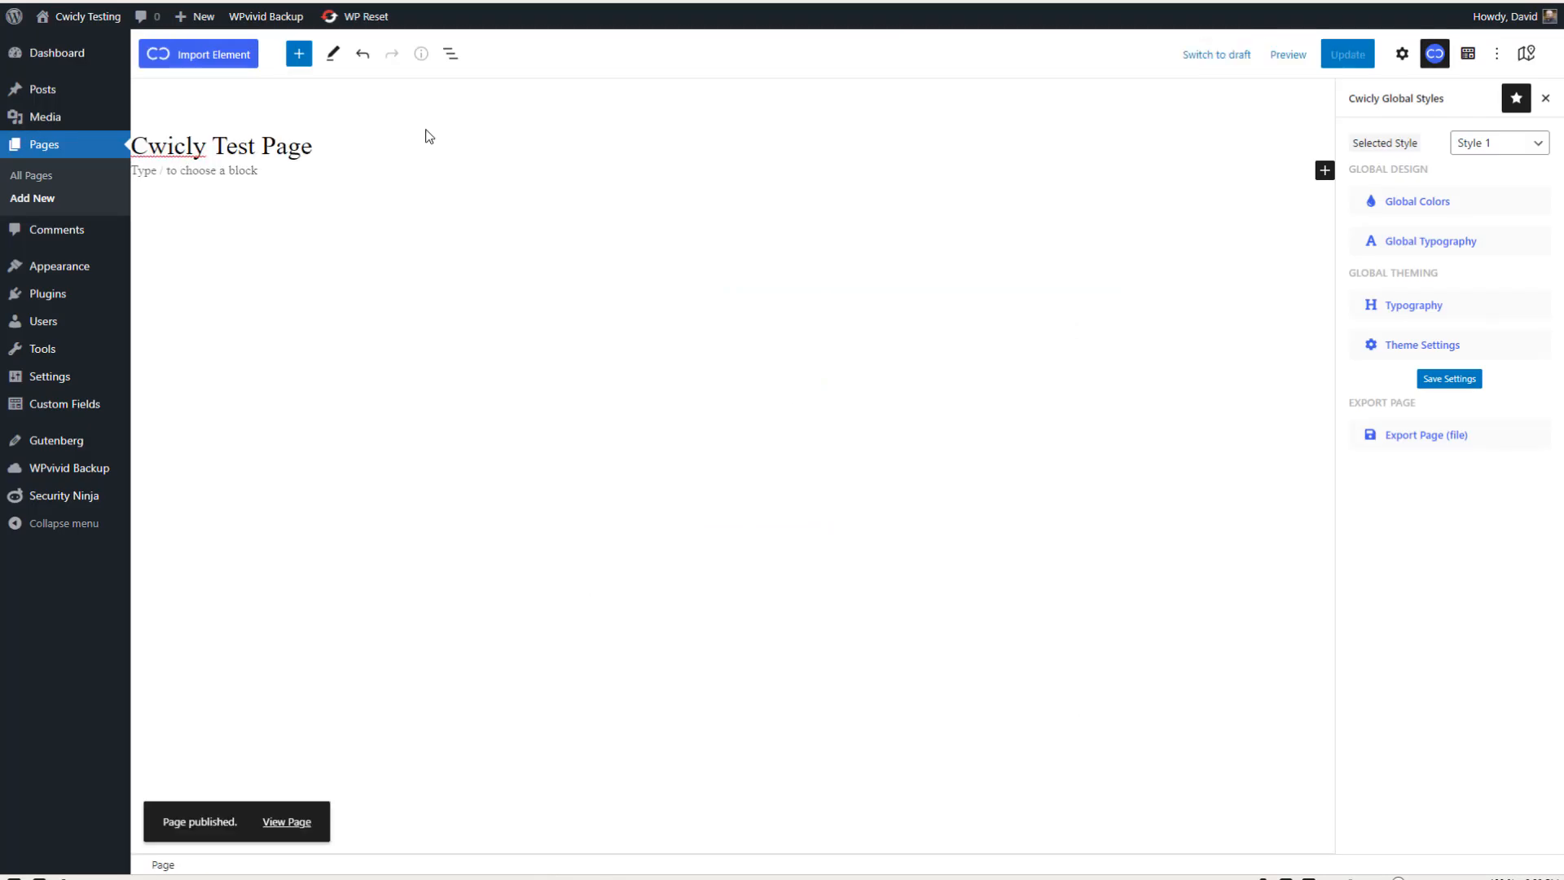
pyautogui.click(299, 54)
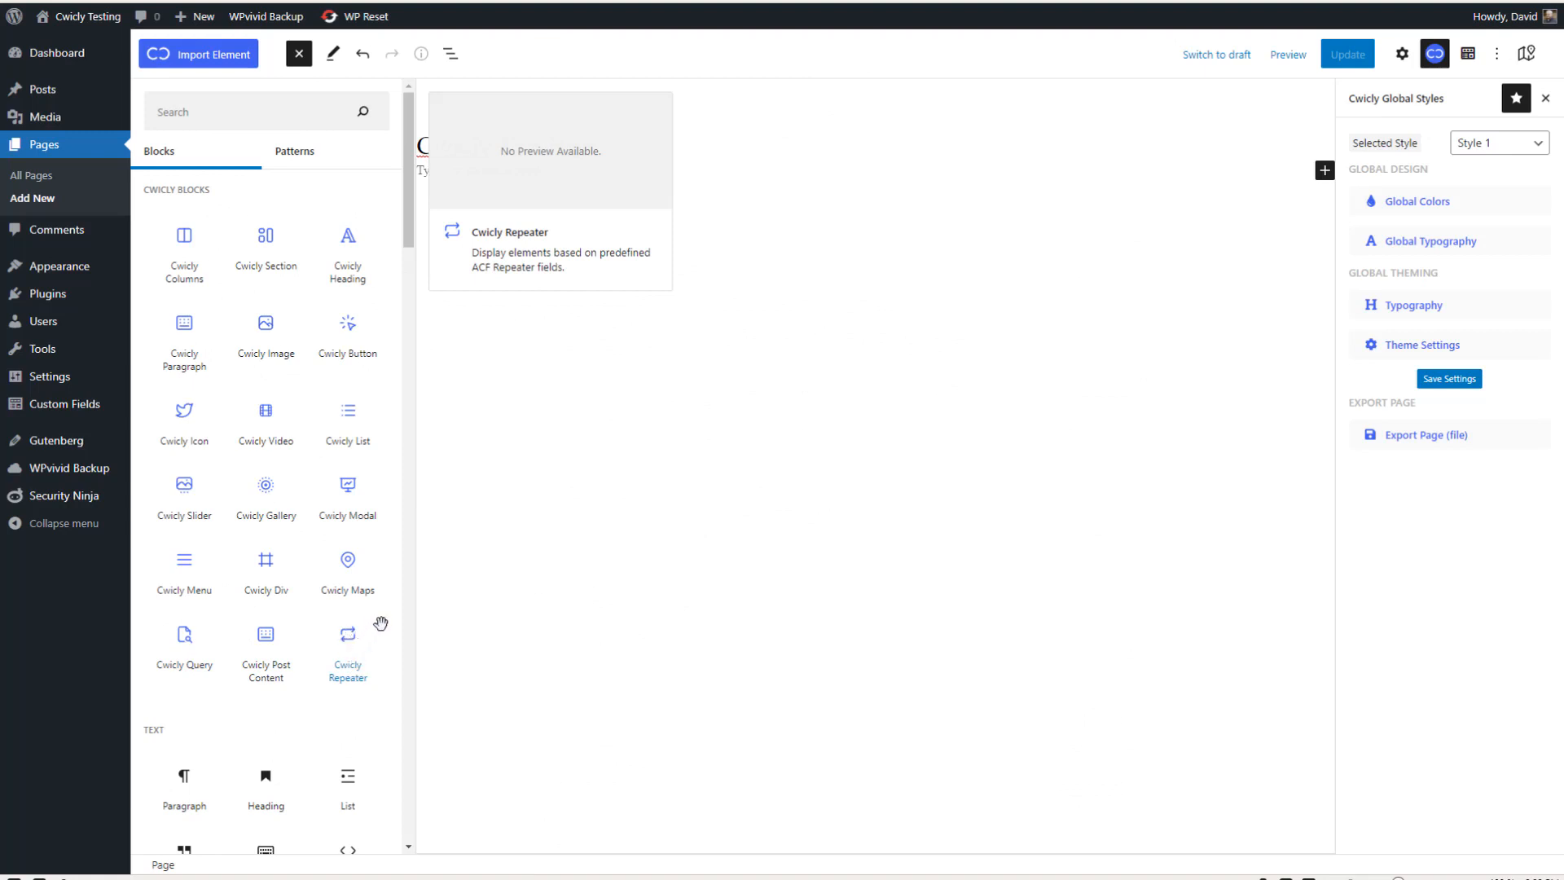
pyautogui.click(350, 241)
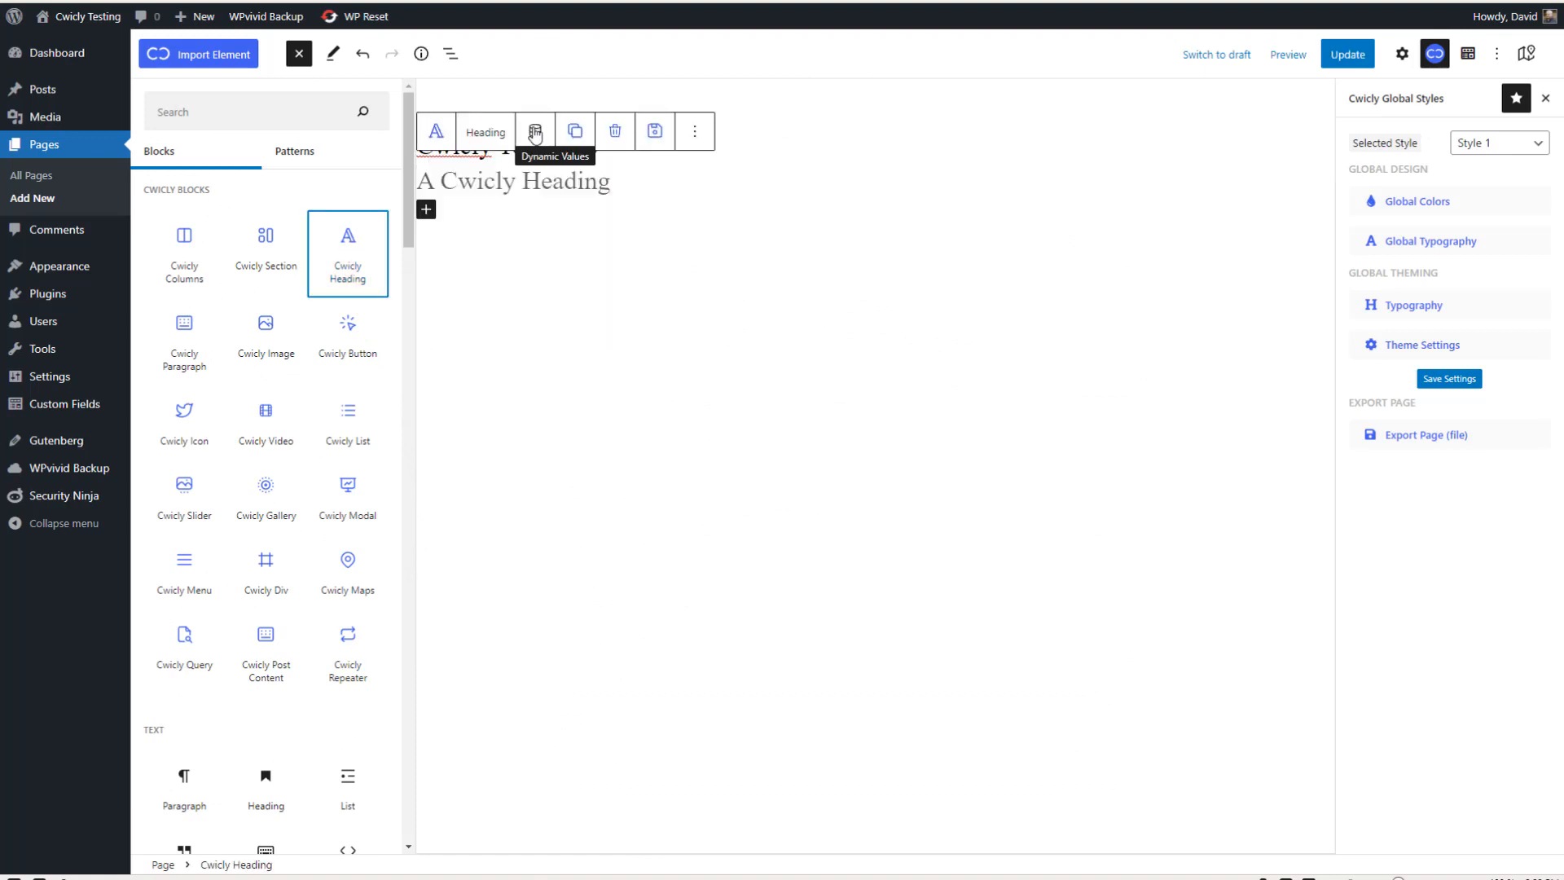
# Step: Set the heading's dynamic value source to WordPress Data and examine the available post, archive, site, author and user fields
pyautogui.click(535, 134)
pyautogui.click(249, 132)
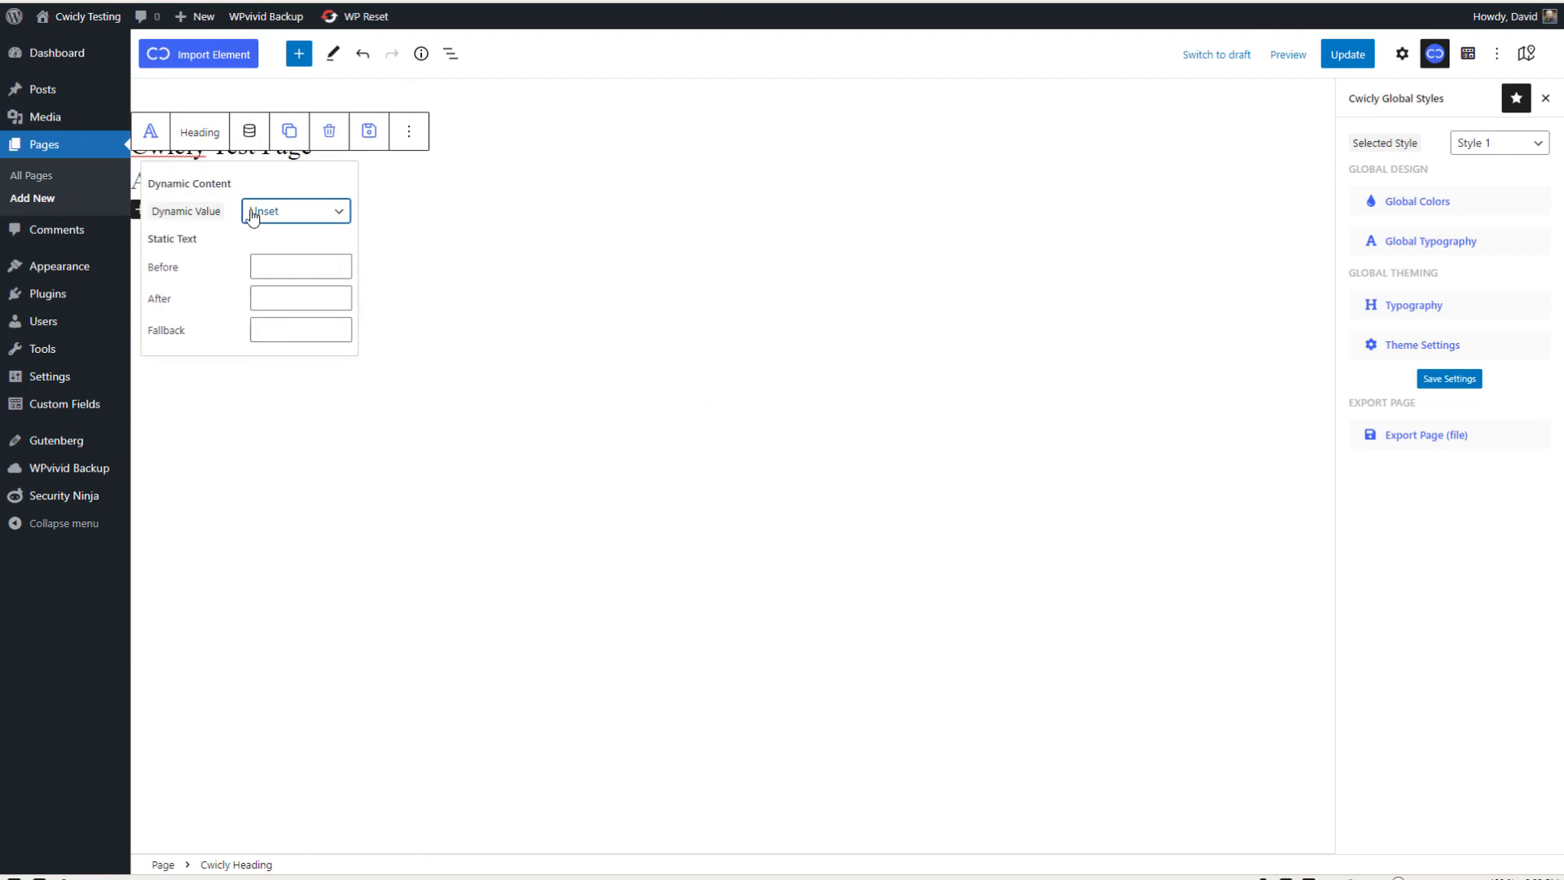
pyautogui.click(303, 212)
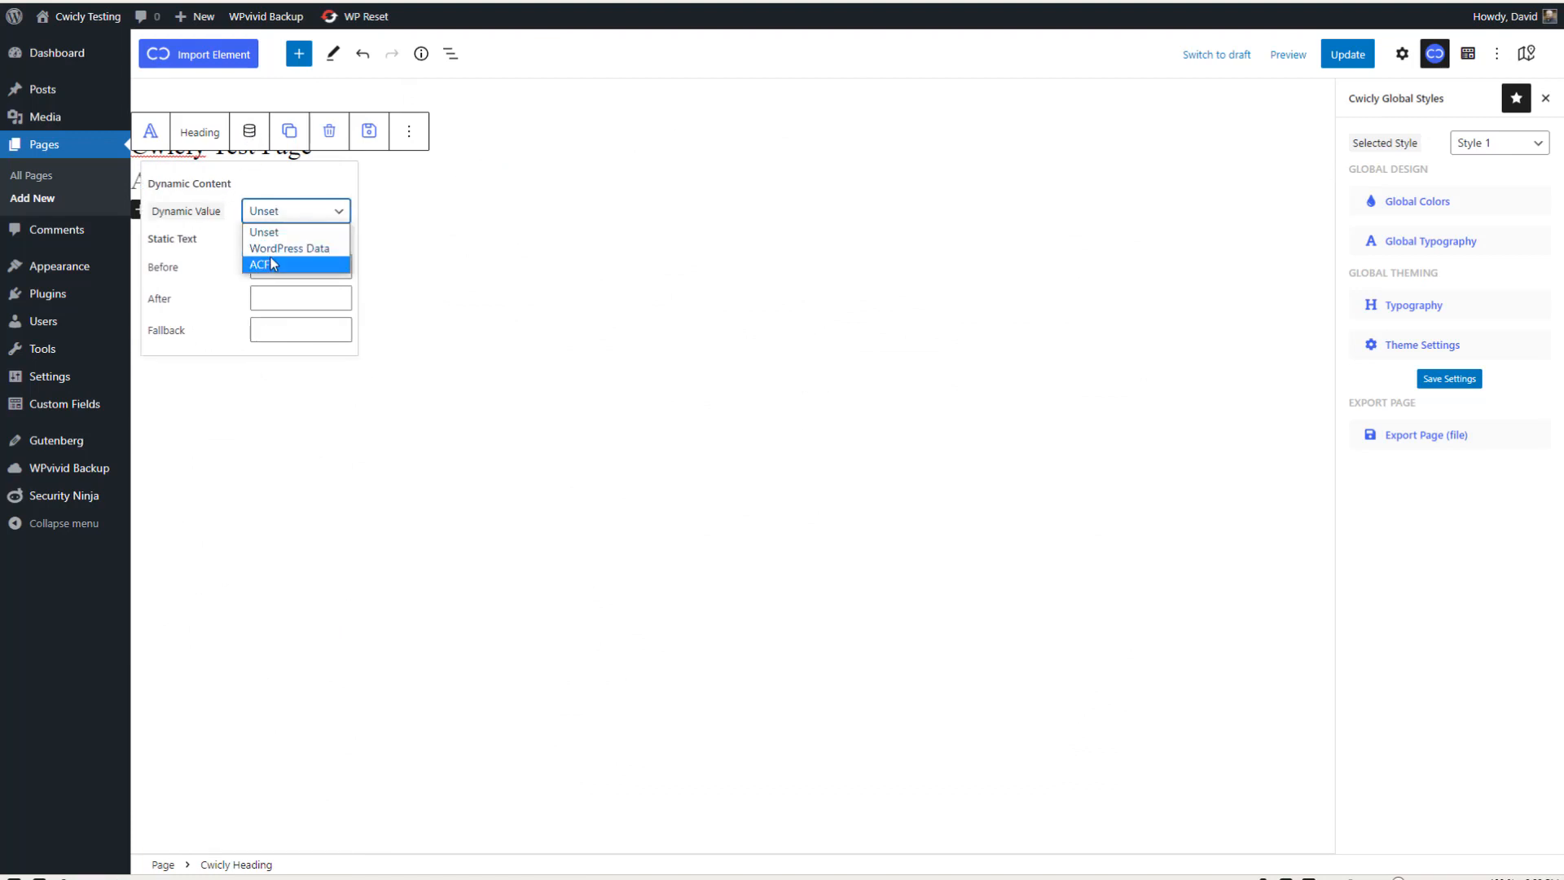
pyautogui.click(299, 248)
pyautogui.click(323, 243)
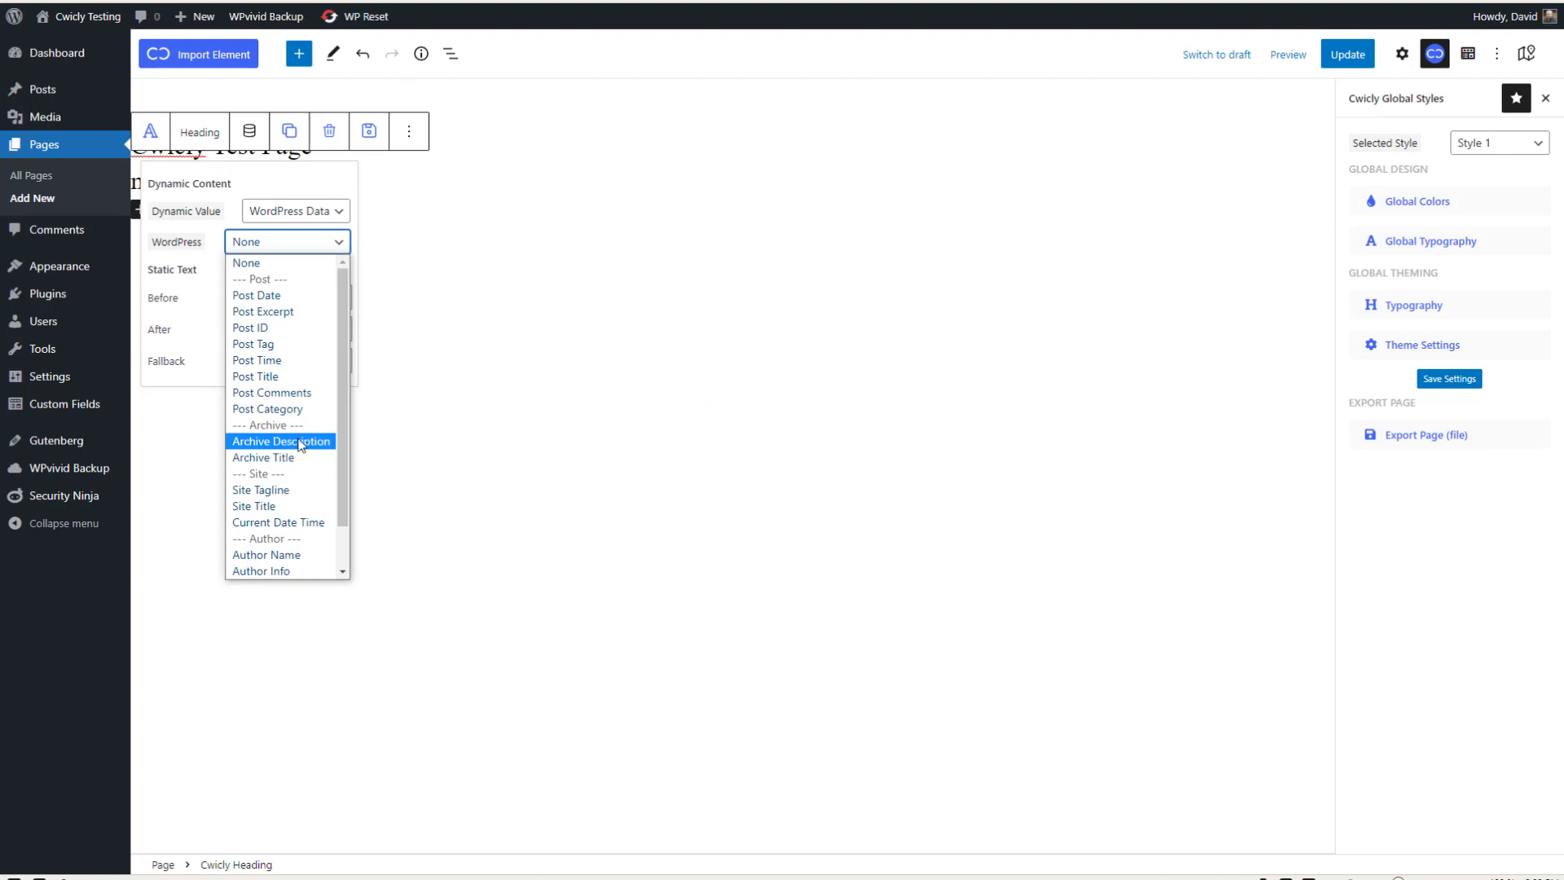
pyautogui.scroll(-1, 297, 503)
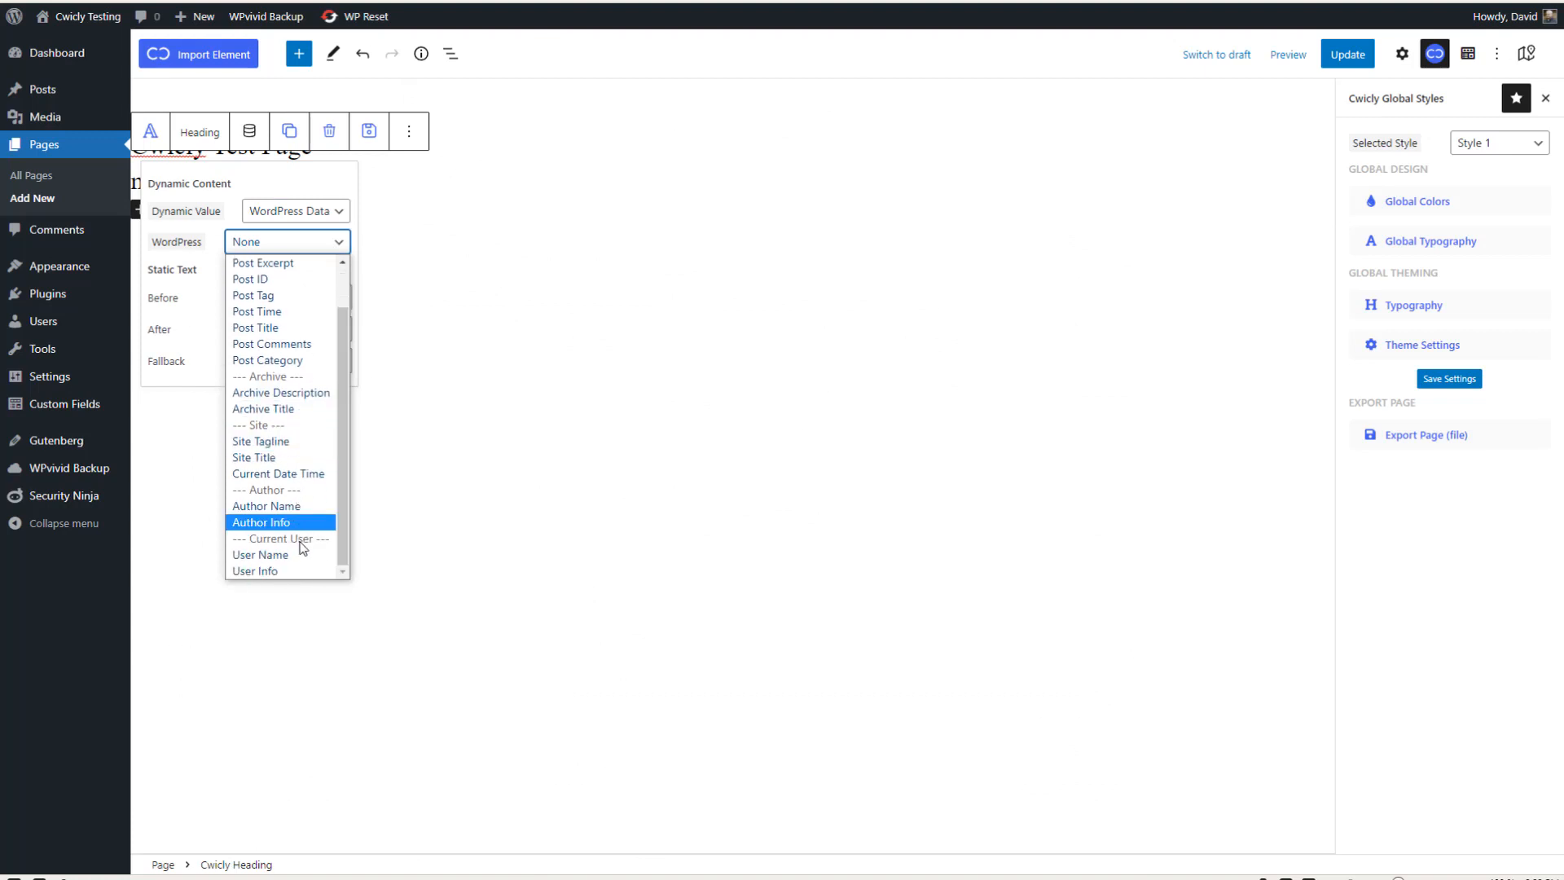
pyautogui.scroll(1, 302, 558)
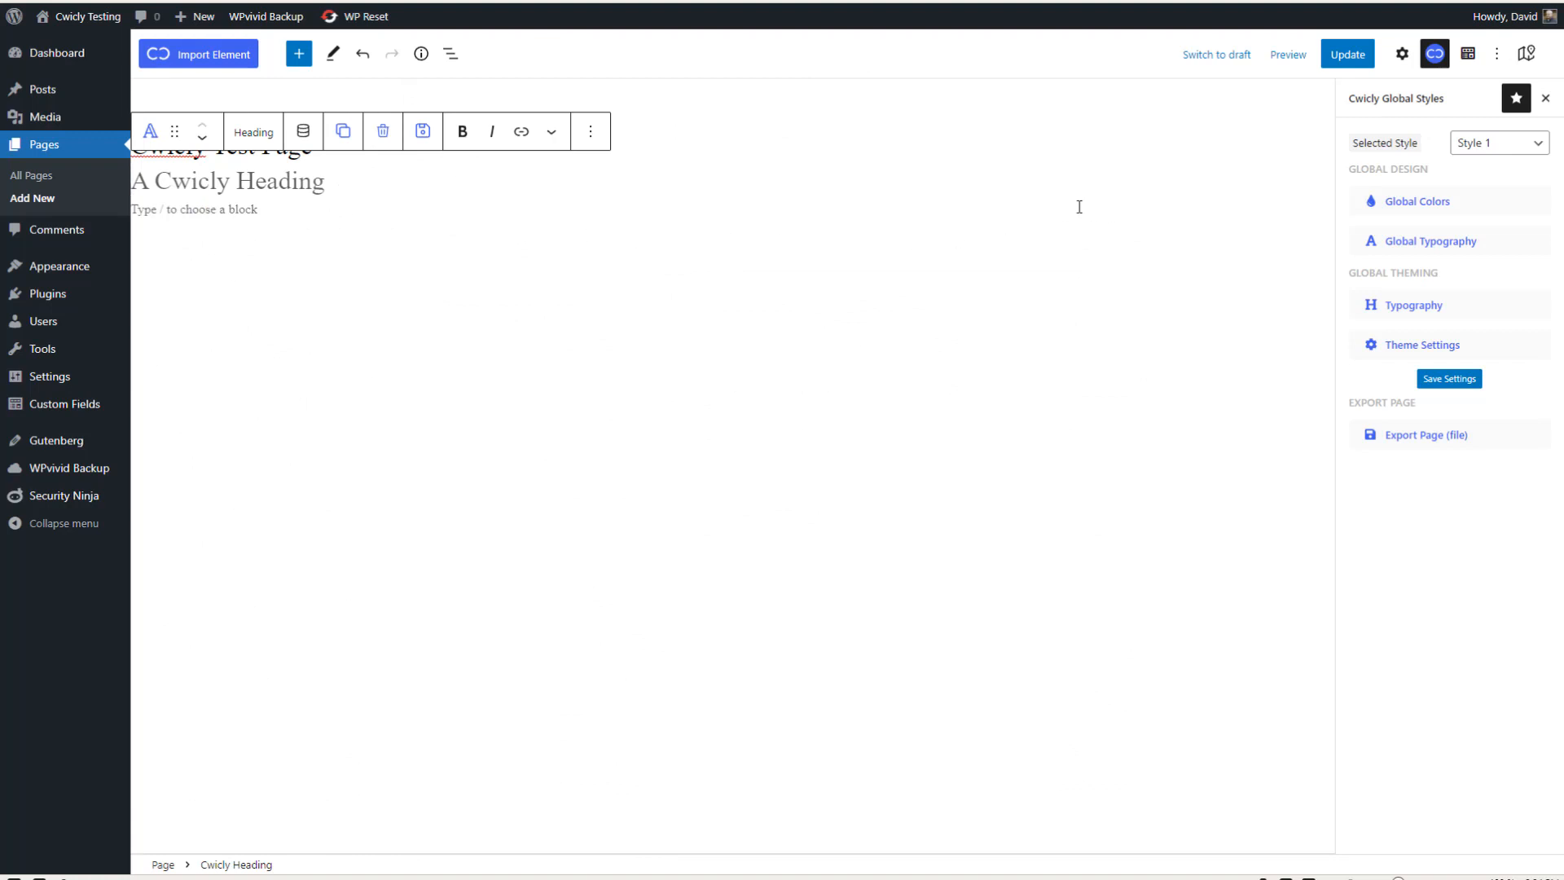
# Step: Open the heading's block settings and examine its state choices and Additional Classes options
pyautogui.click(1402, 54)
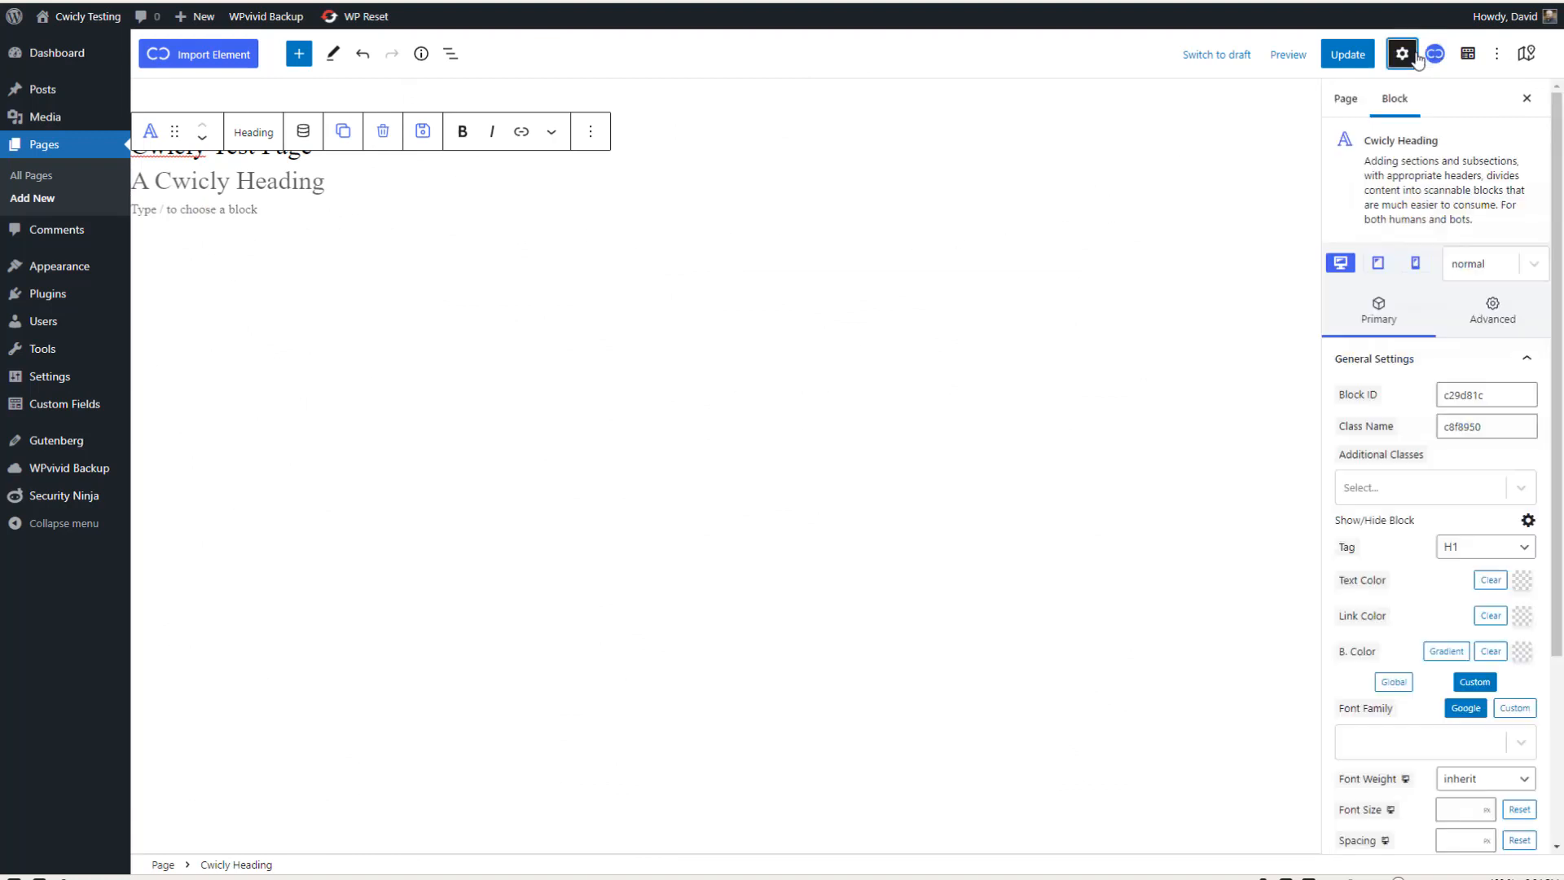
pyautogui.scroll(-1, 1342, 193)
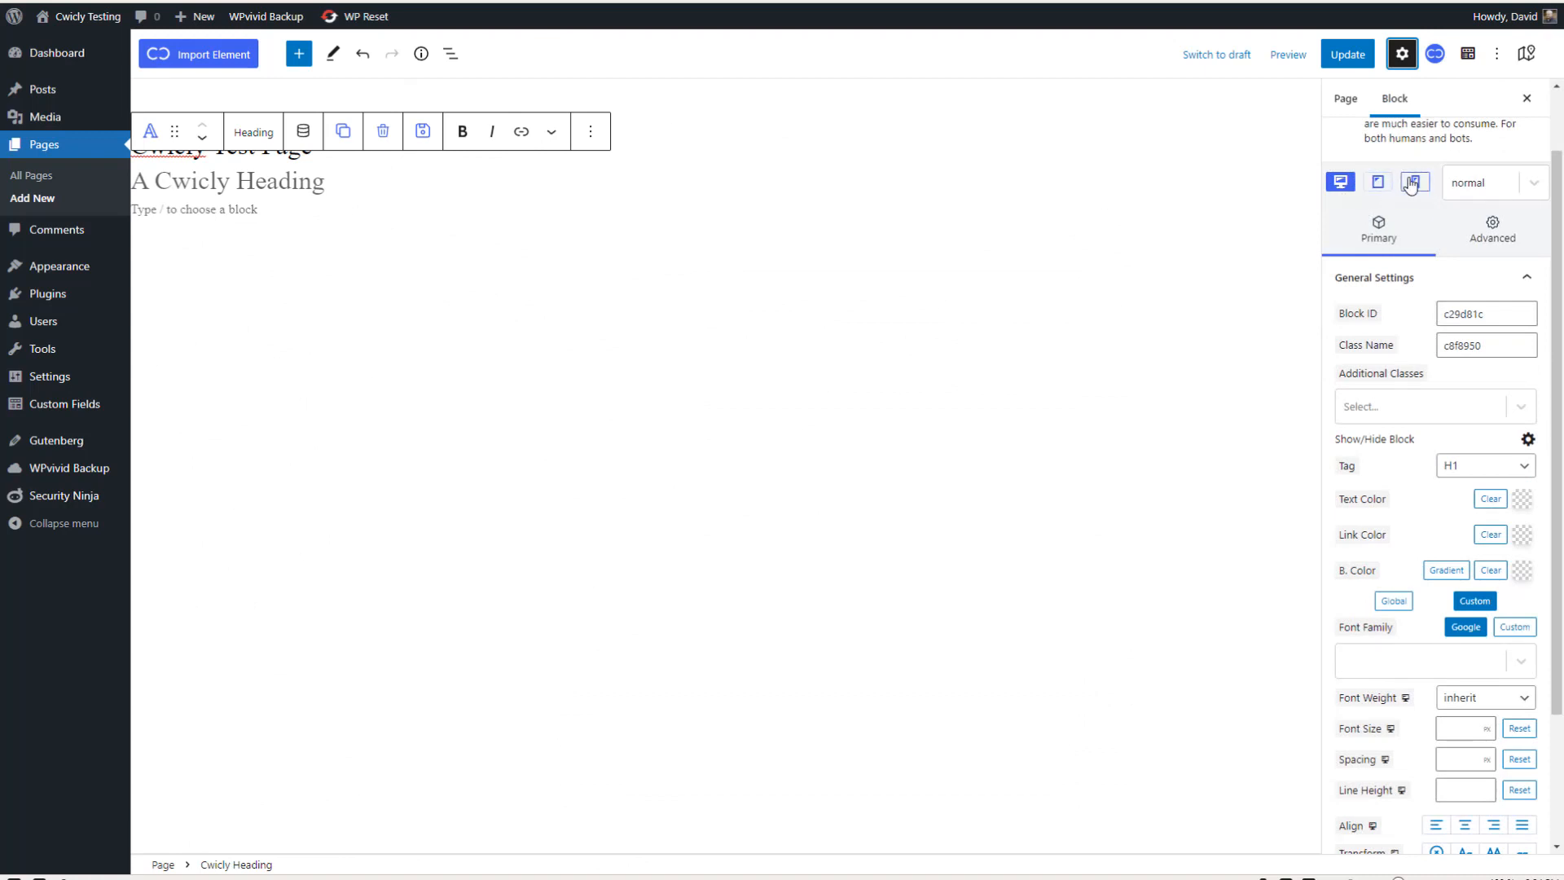
pyautogui.click(1536, 185)
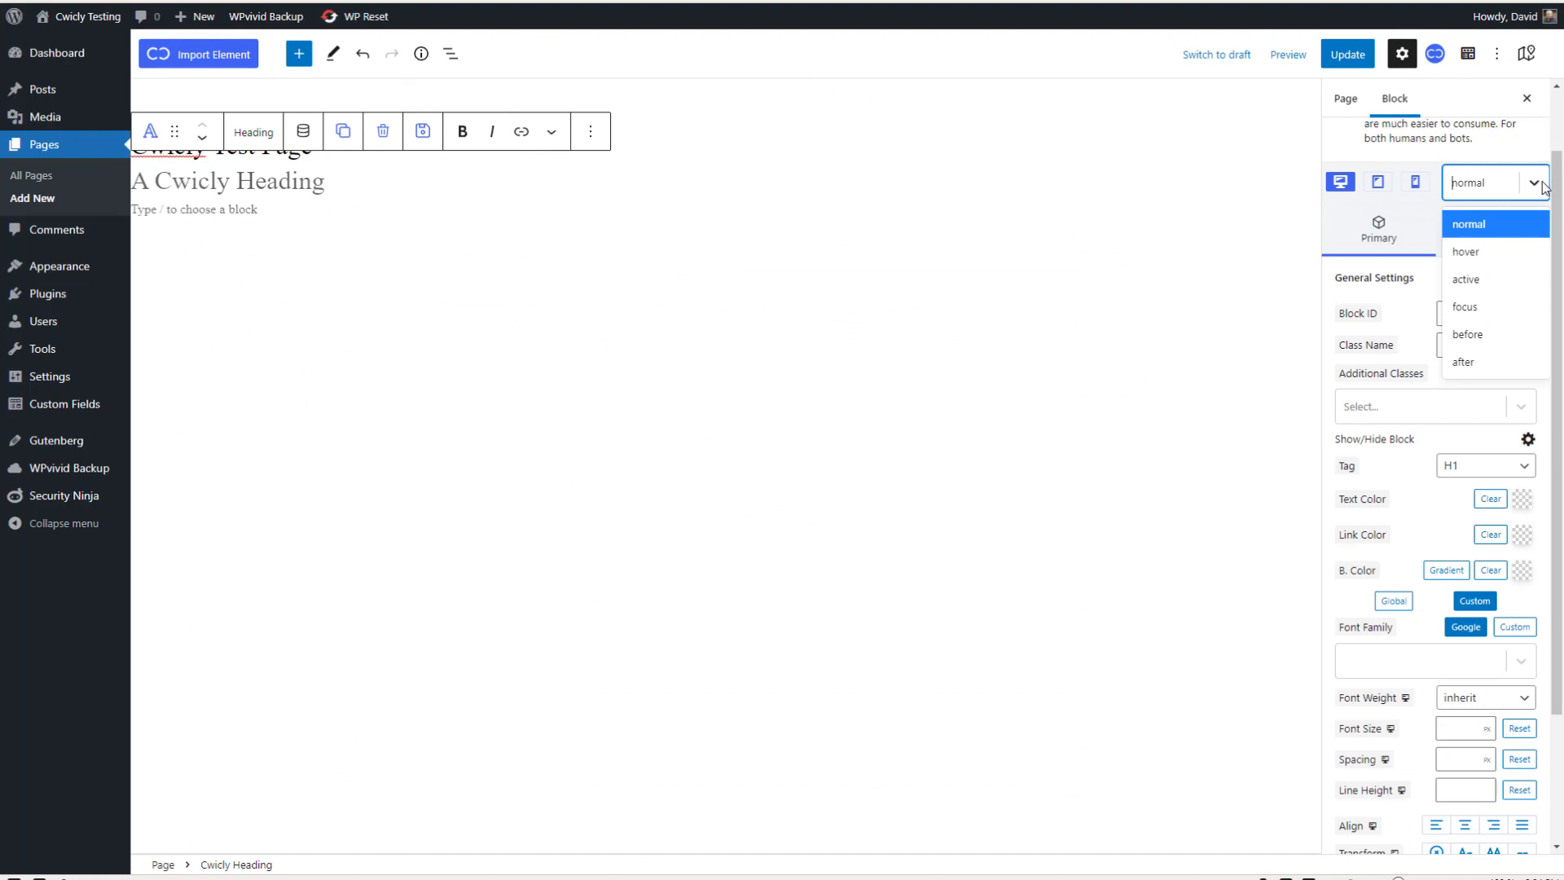
pyautogui.click(1541, 186)
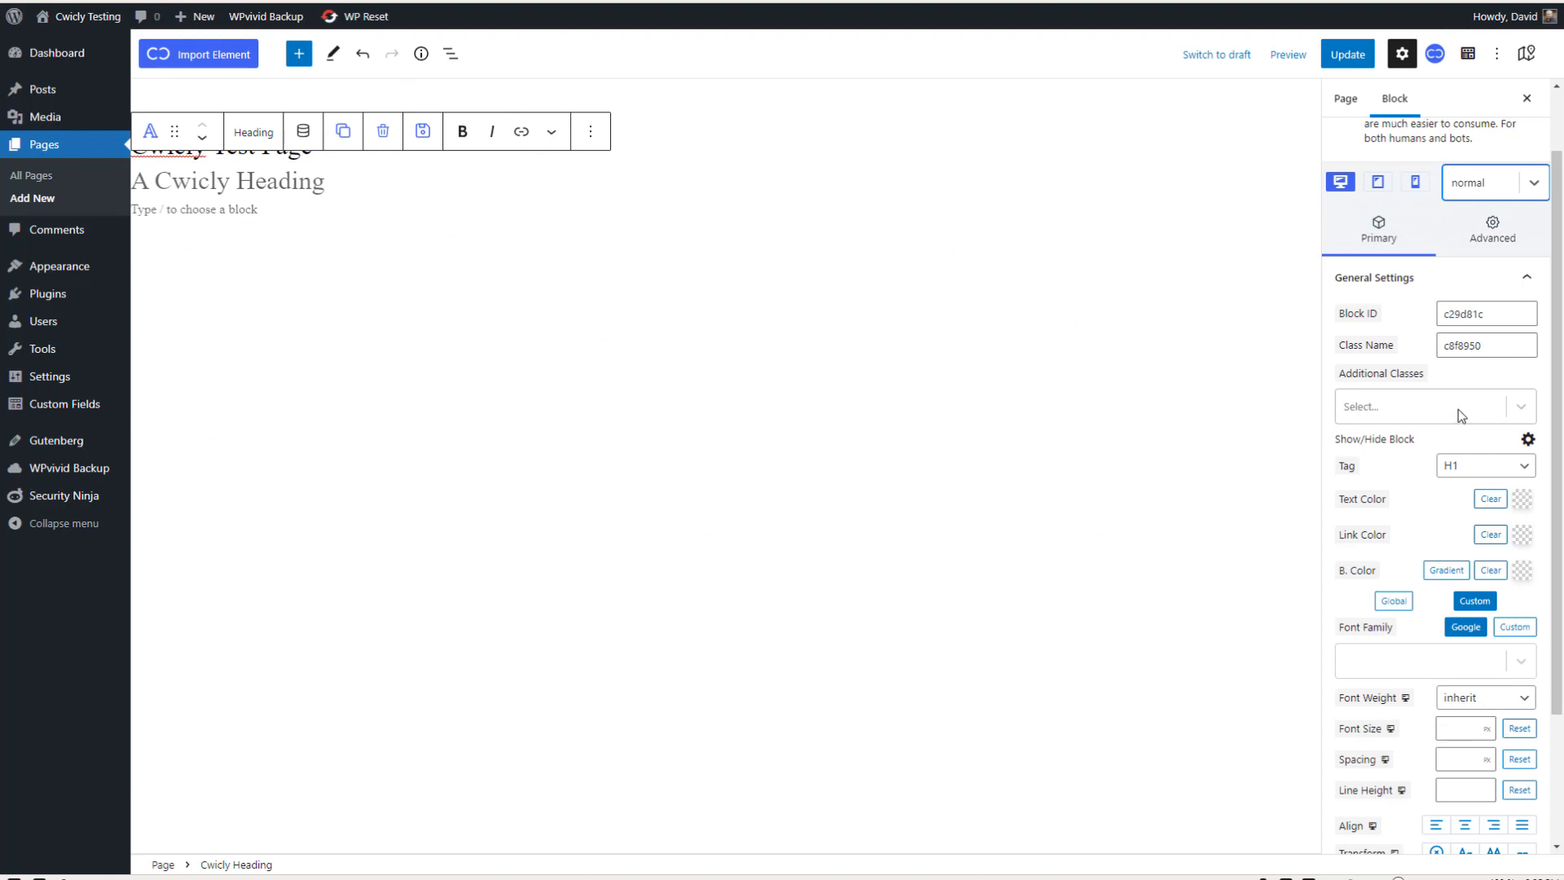
pyautogui.click(1521, 409)
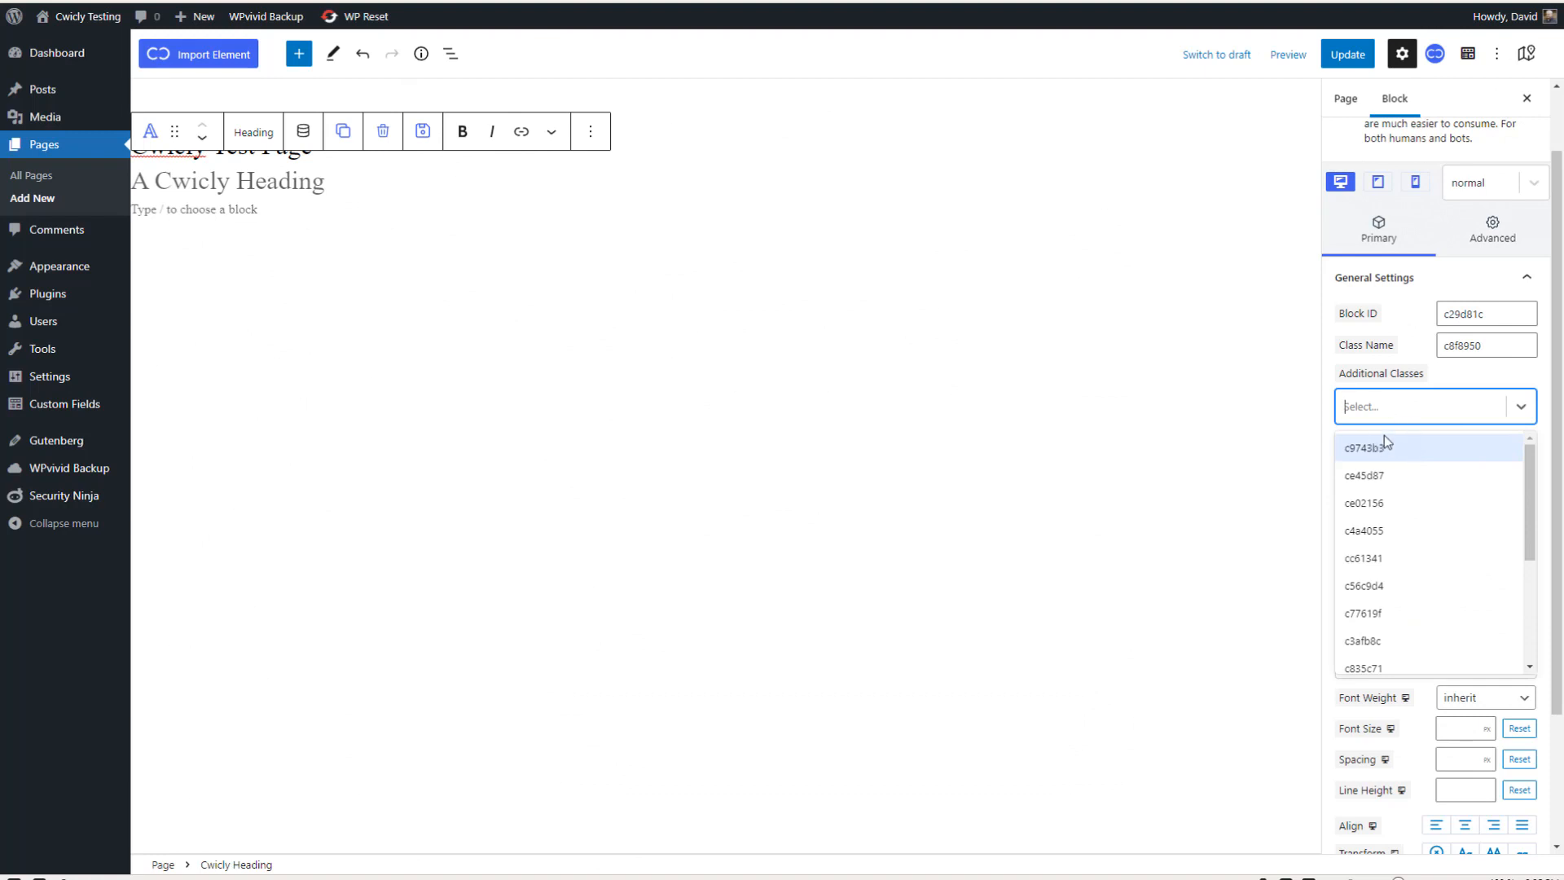
pyautogui.click(1470, 375)
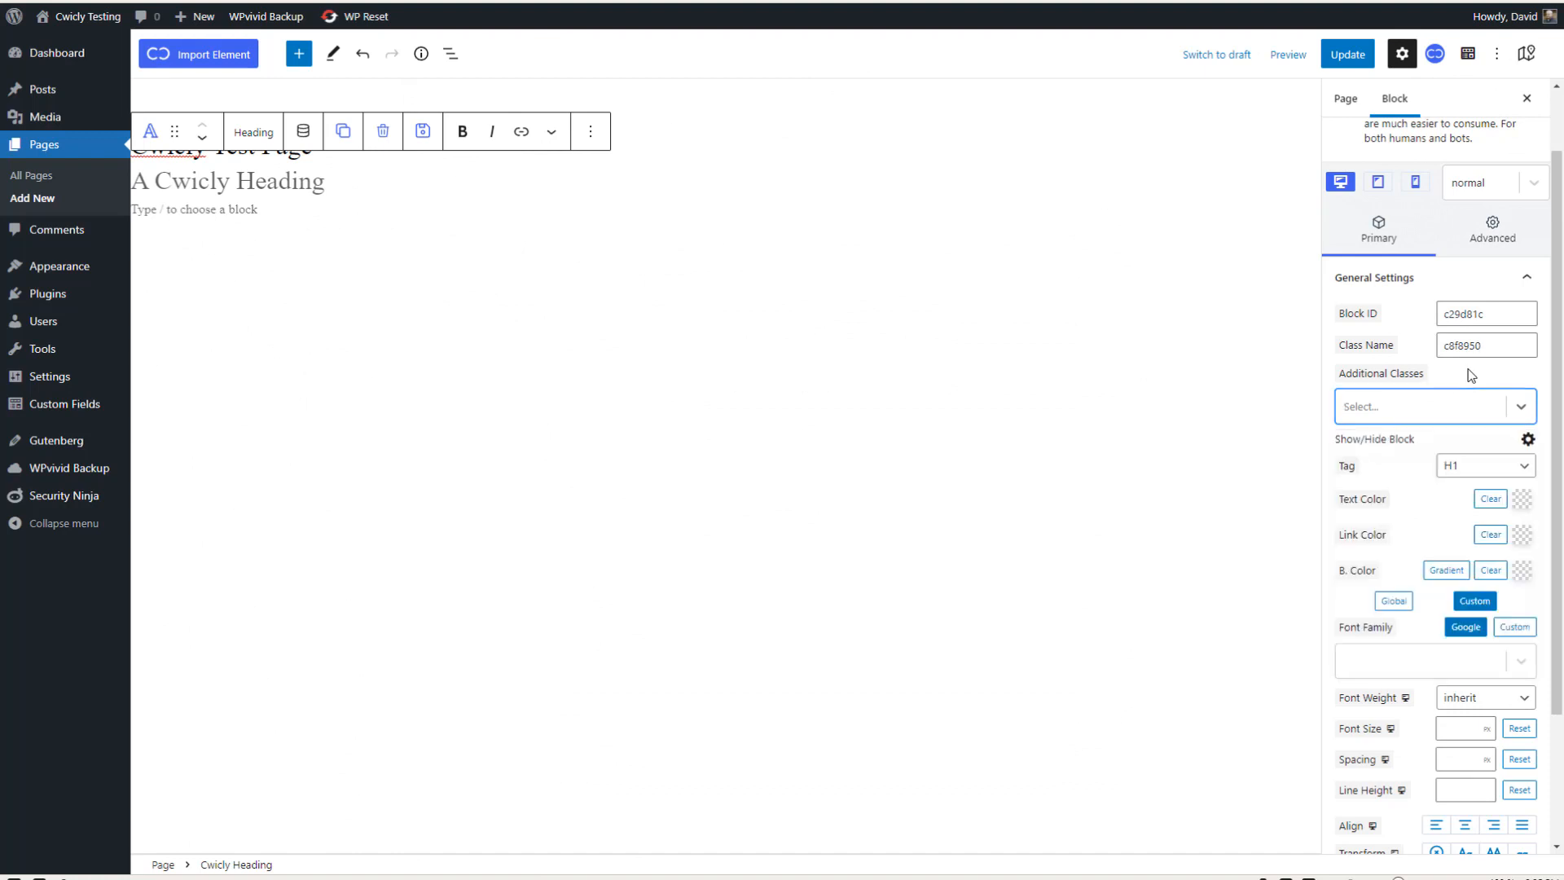
# Step: Inspect the condition types for a new Show/Hide condition on the heading, and close the dialog without keeping the condition
pyautogui.click(1528, 440)
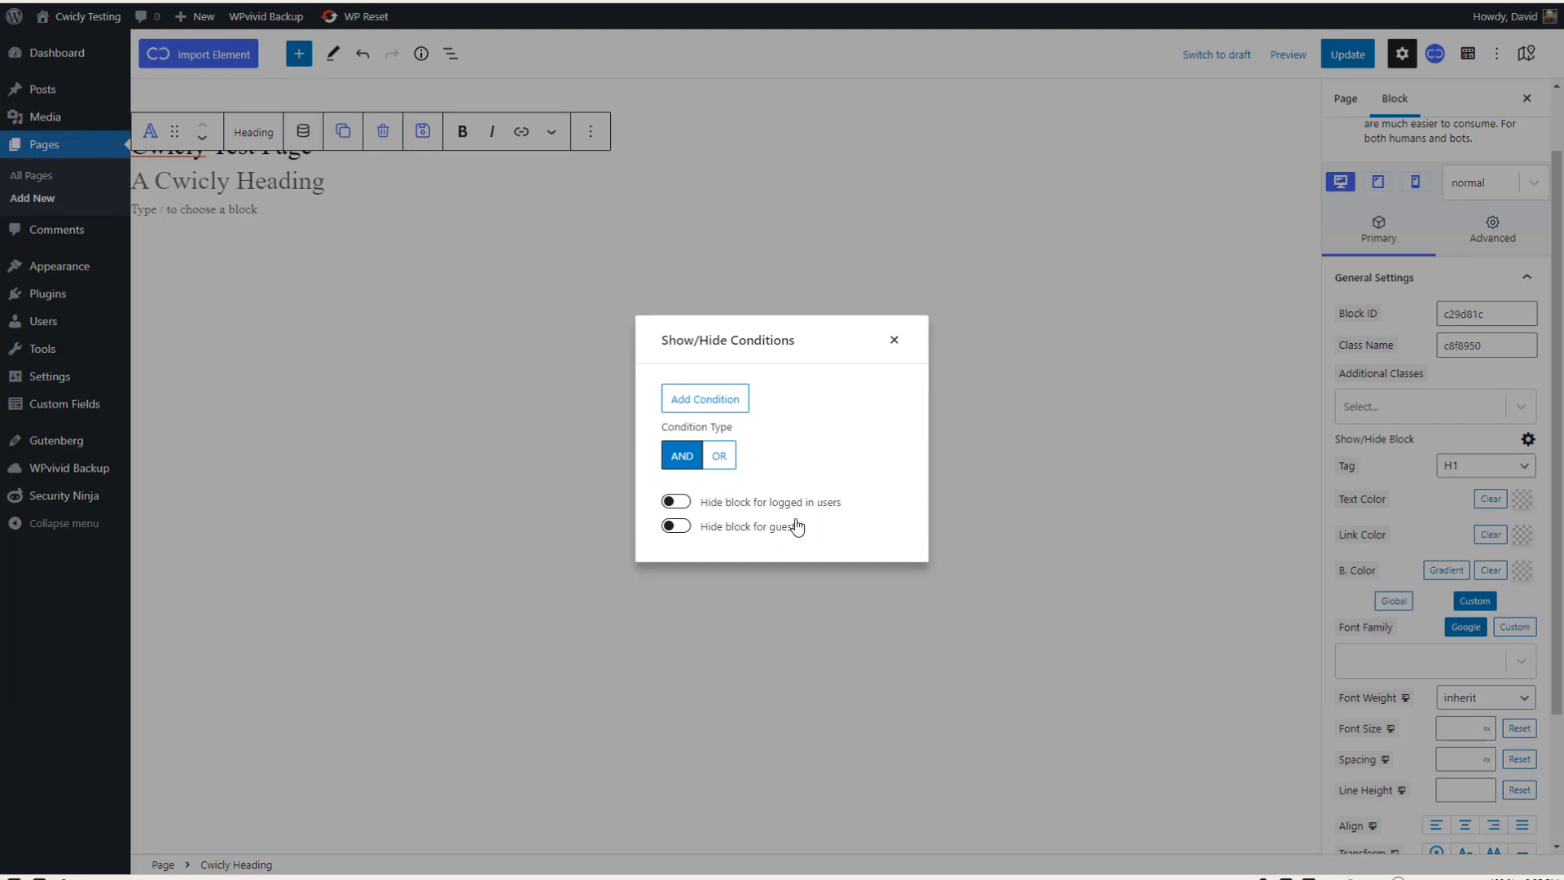
pyautogui.click(737, 400)
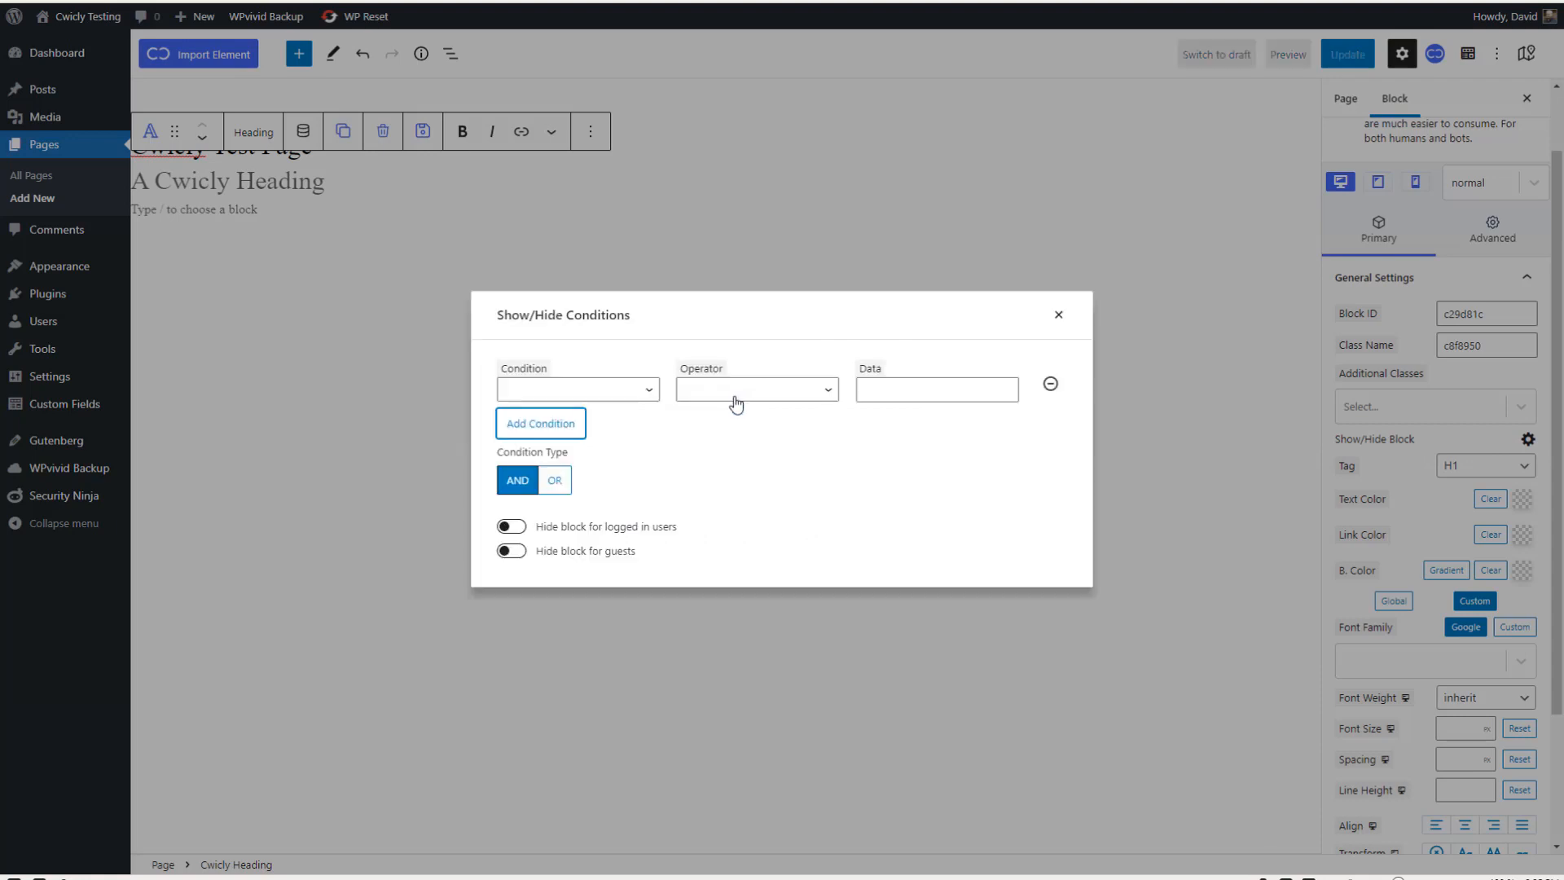
pyautogui.click(652, 391)
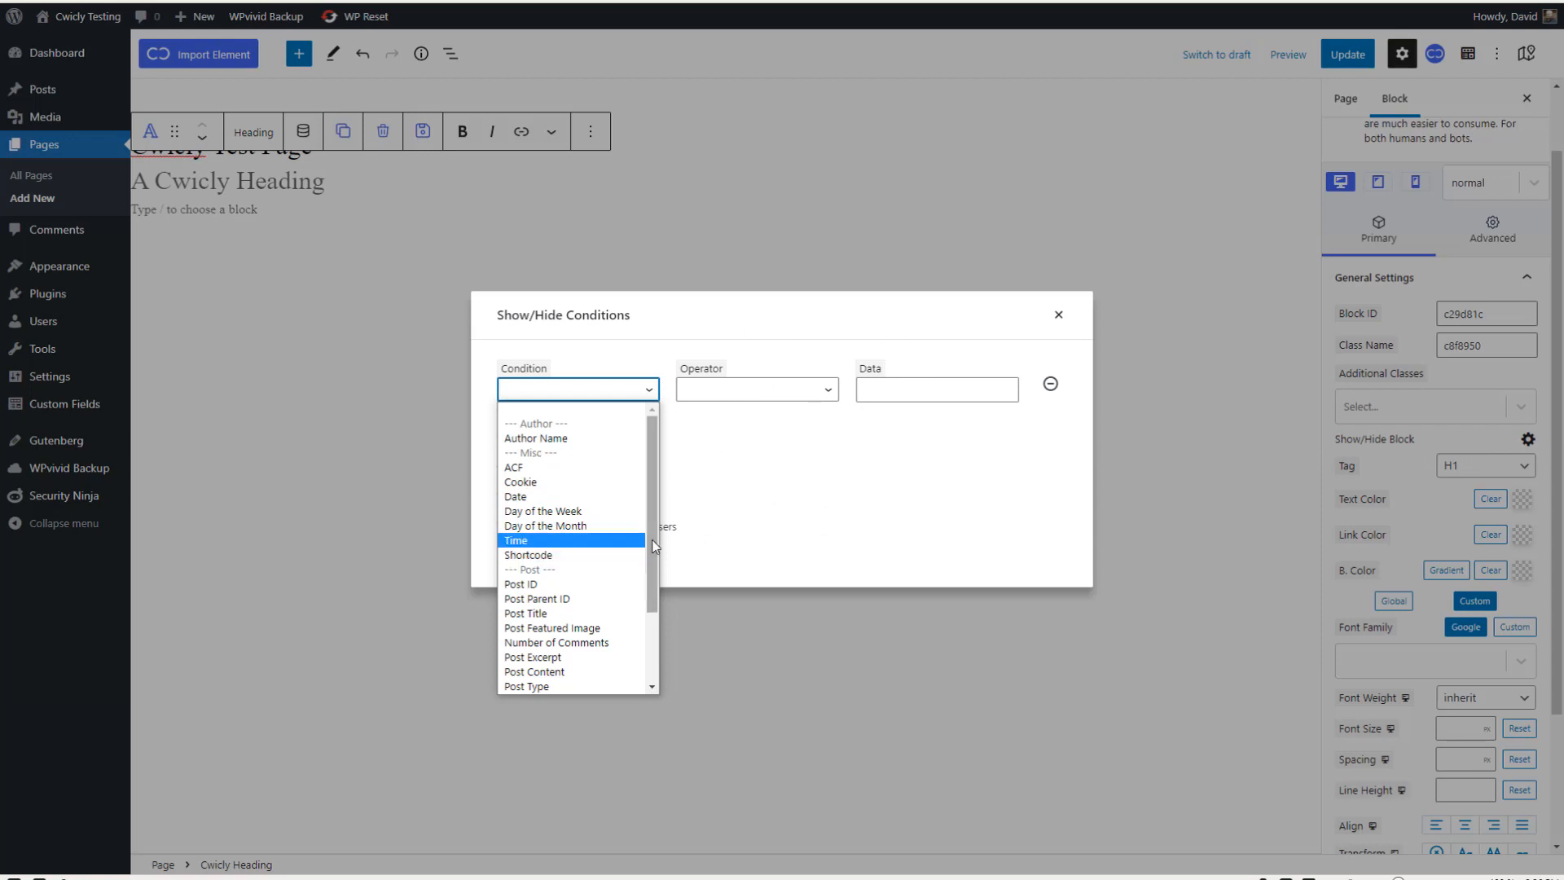
pyautogui.scroll(-2, 652, 544)
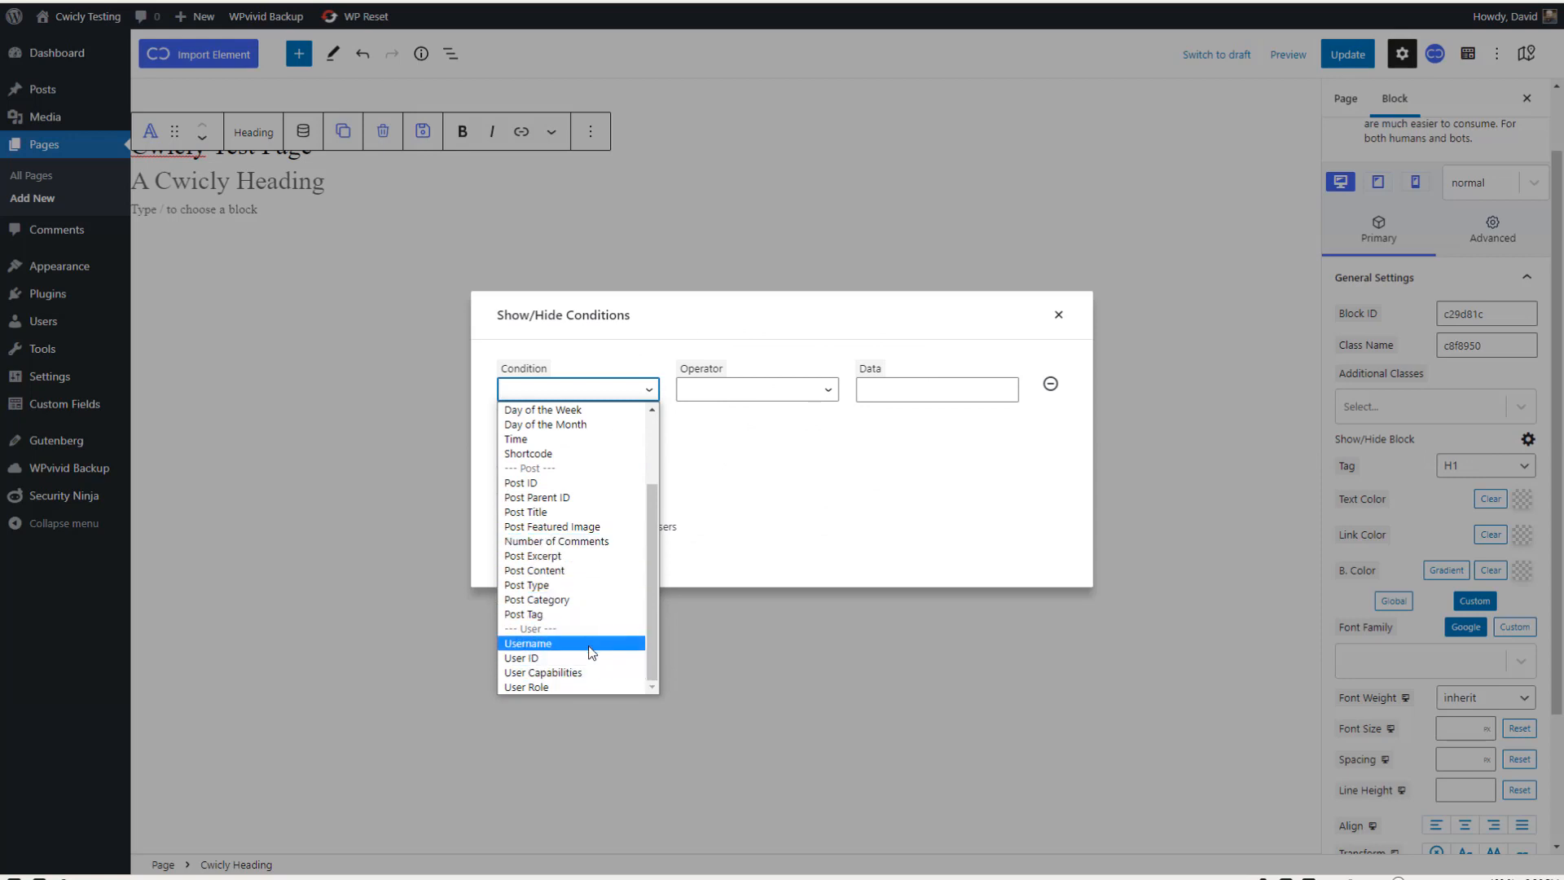
pyautogui.scroll(2, 570, 603)
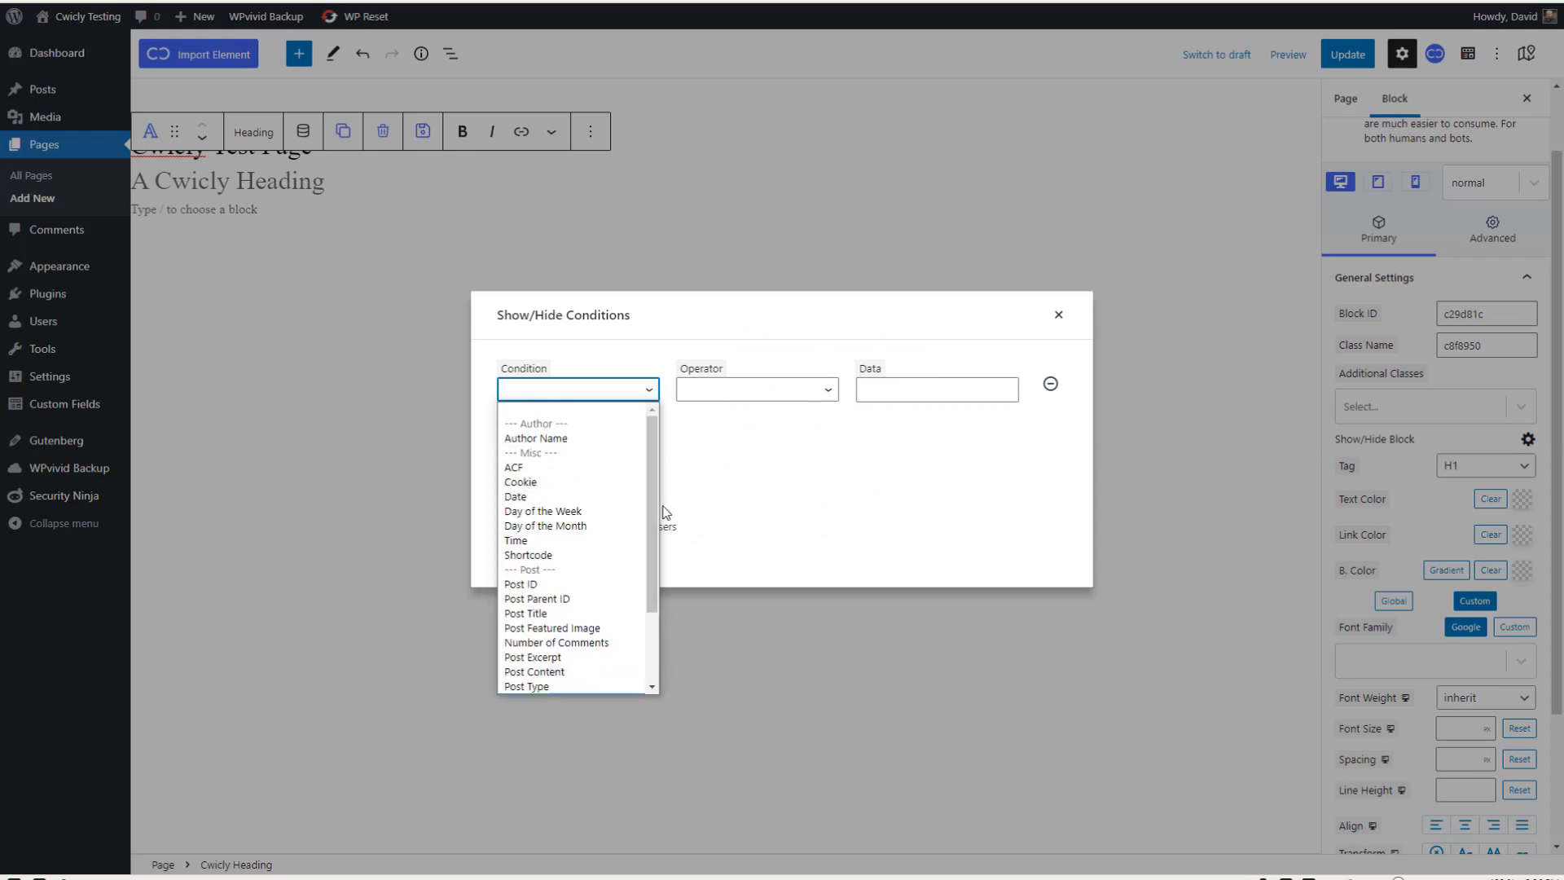
pyautogui.click(586, 394)
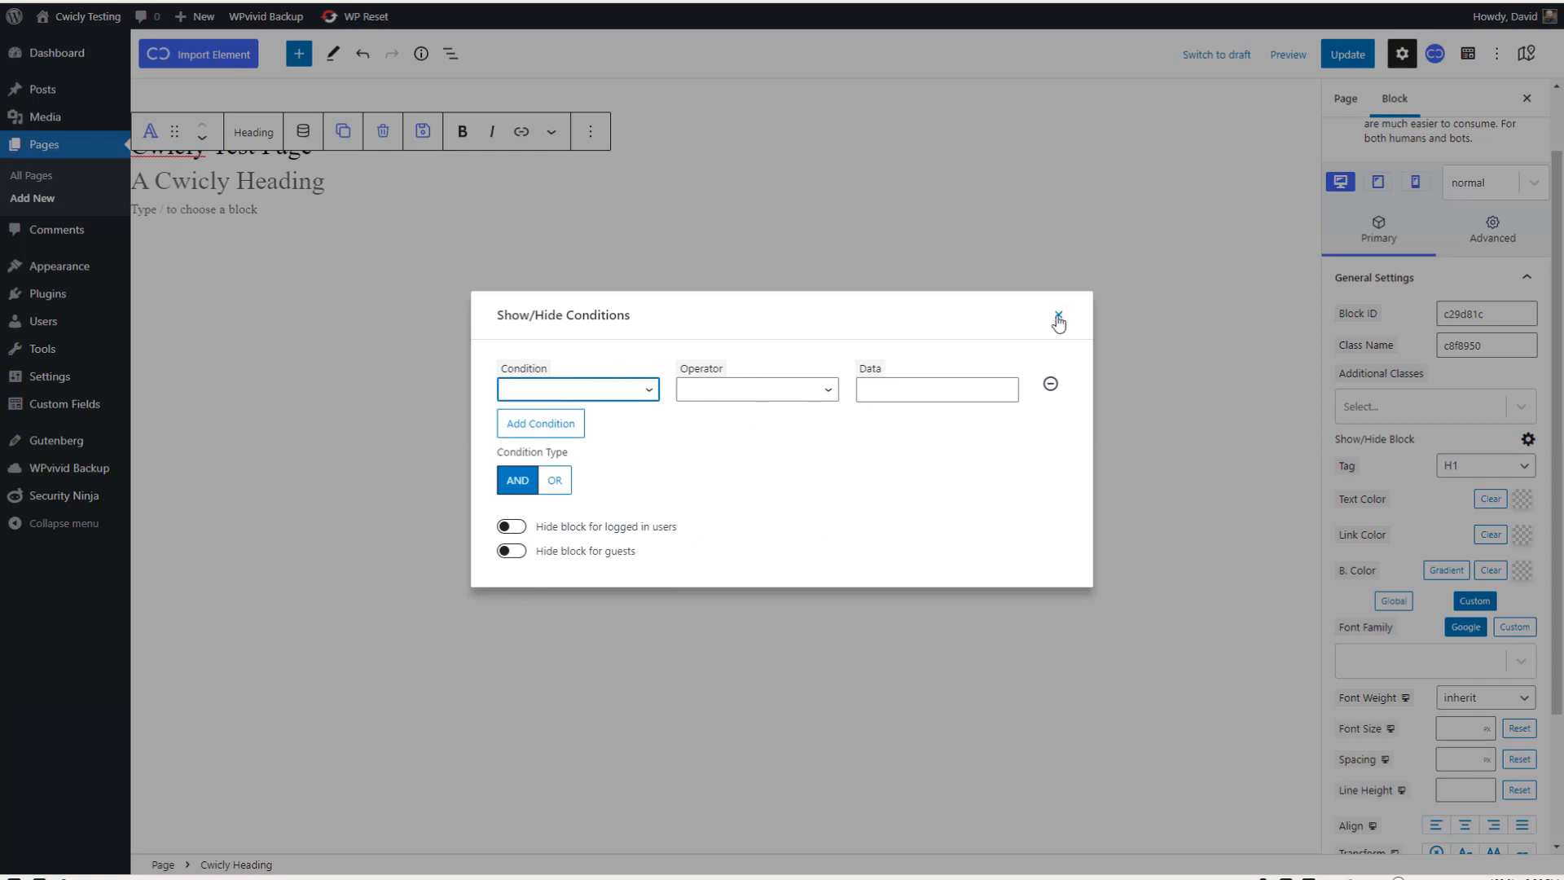
pyautogui.click(1050, 383)
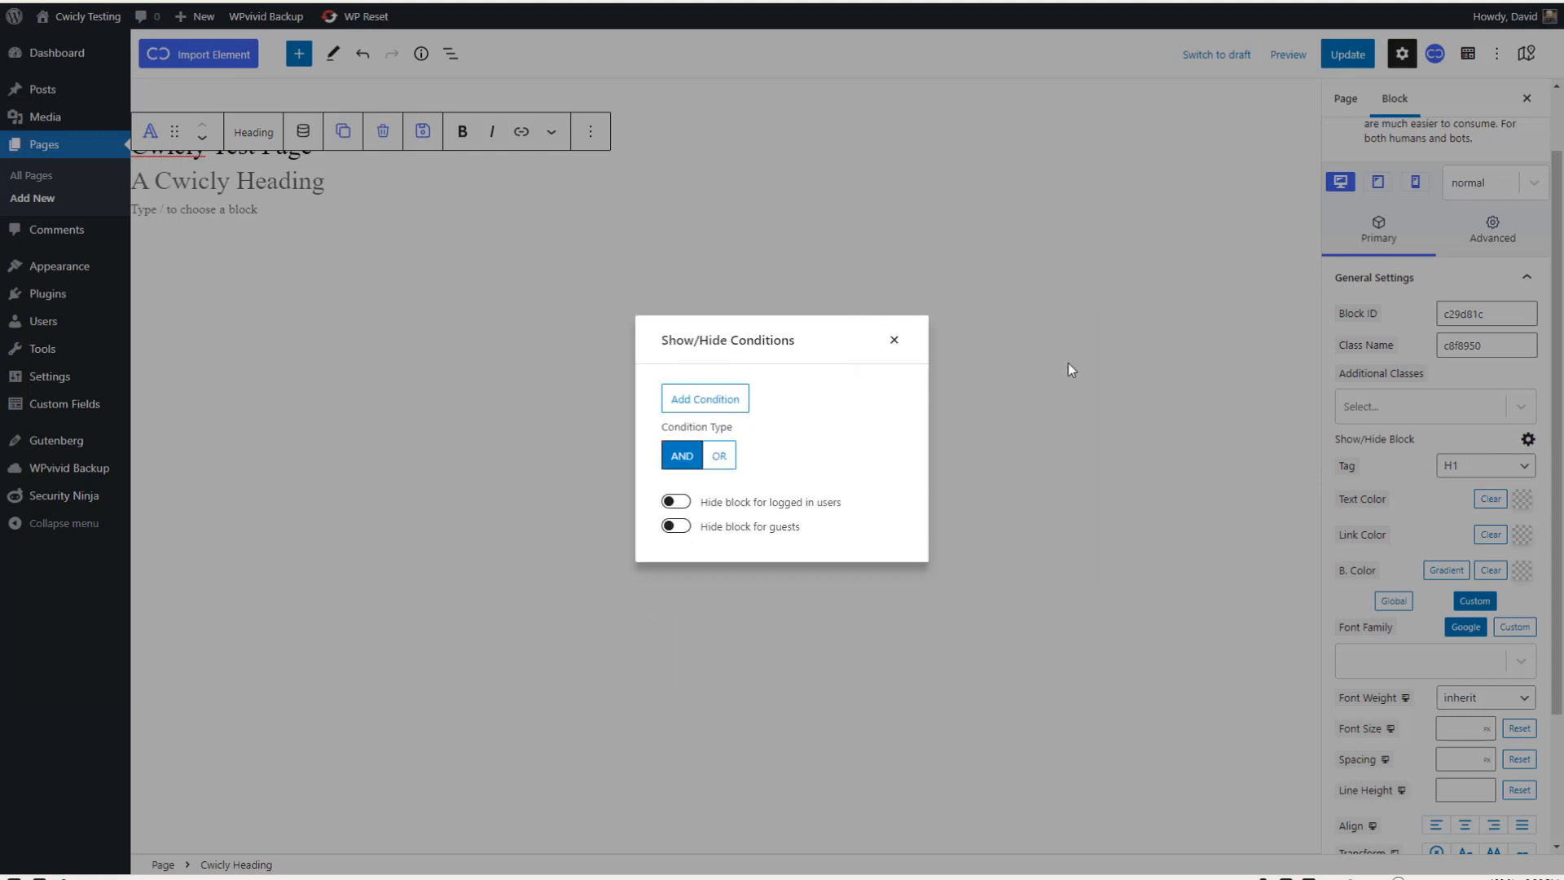
pyautogui.click(894, 340)
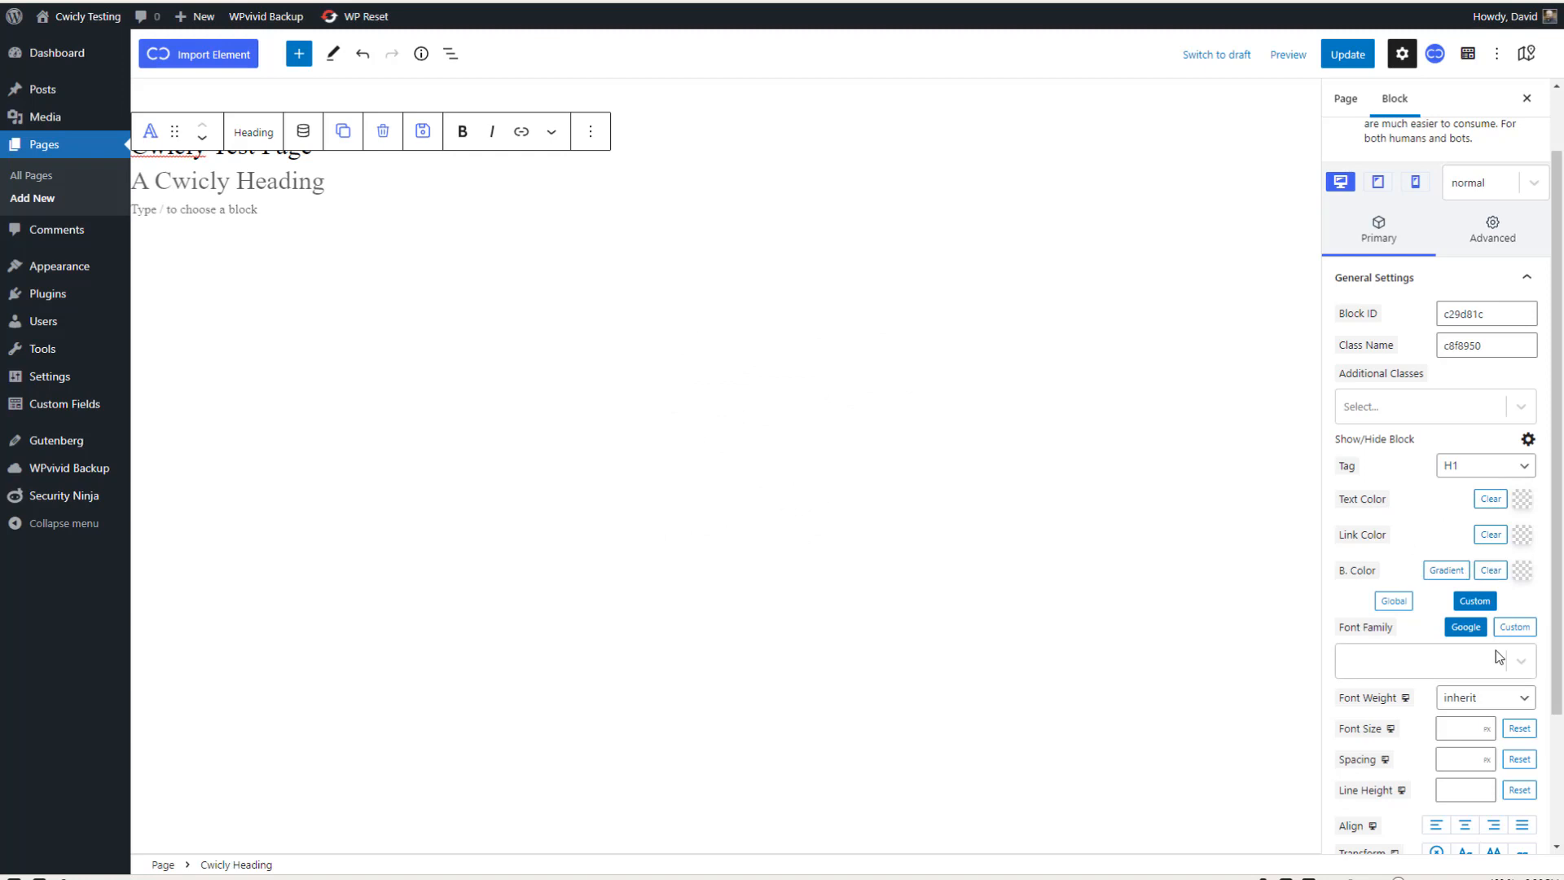
# Step: Examine the heading's primary color and typography settings and its Advanced styling sections, from Background through Relative Styling
pyautogui.scroll(-1, 1496, 650)
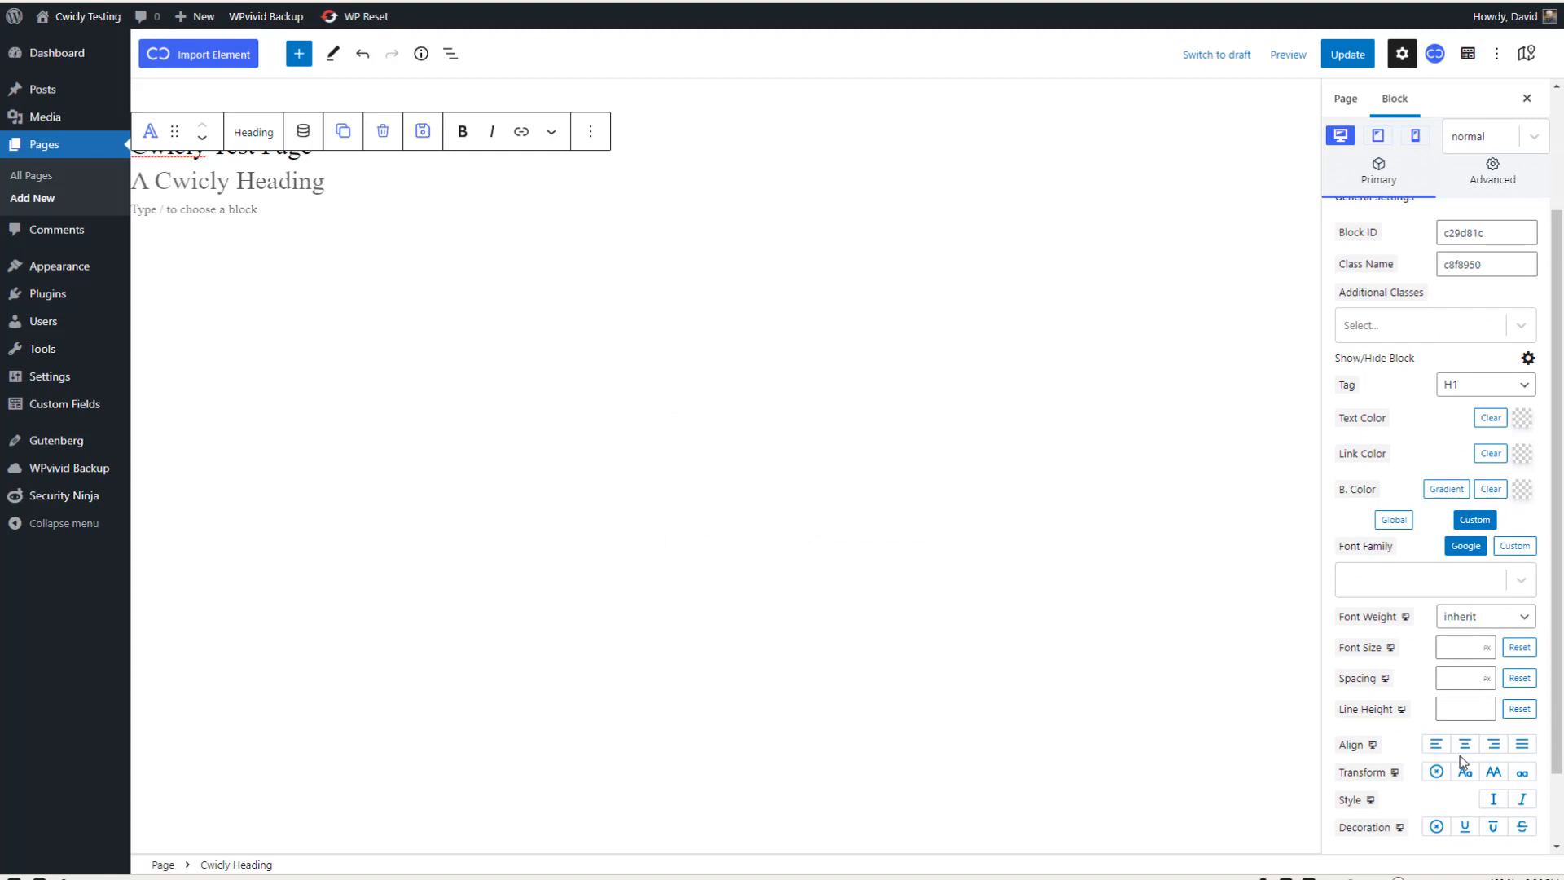
pyautogui.scroll(2, 1469, 810)
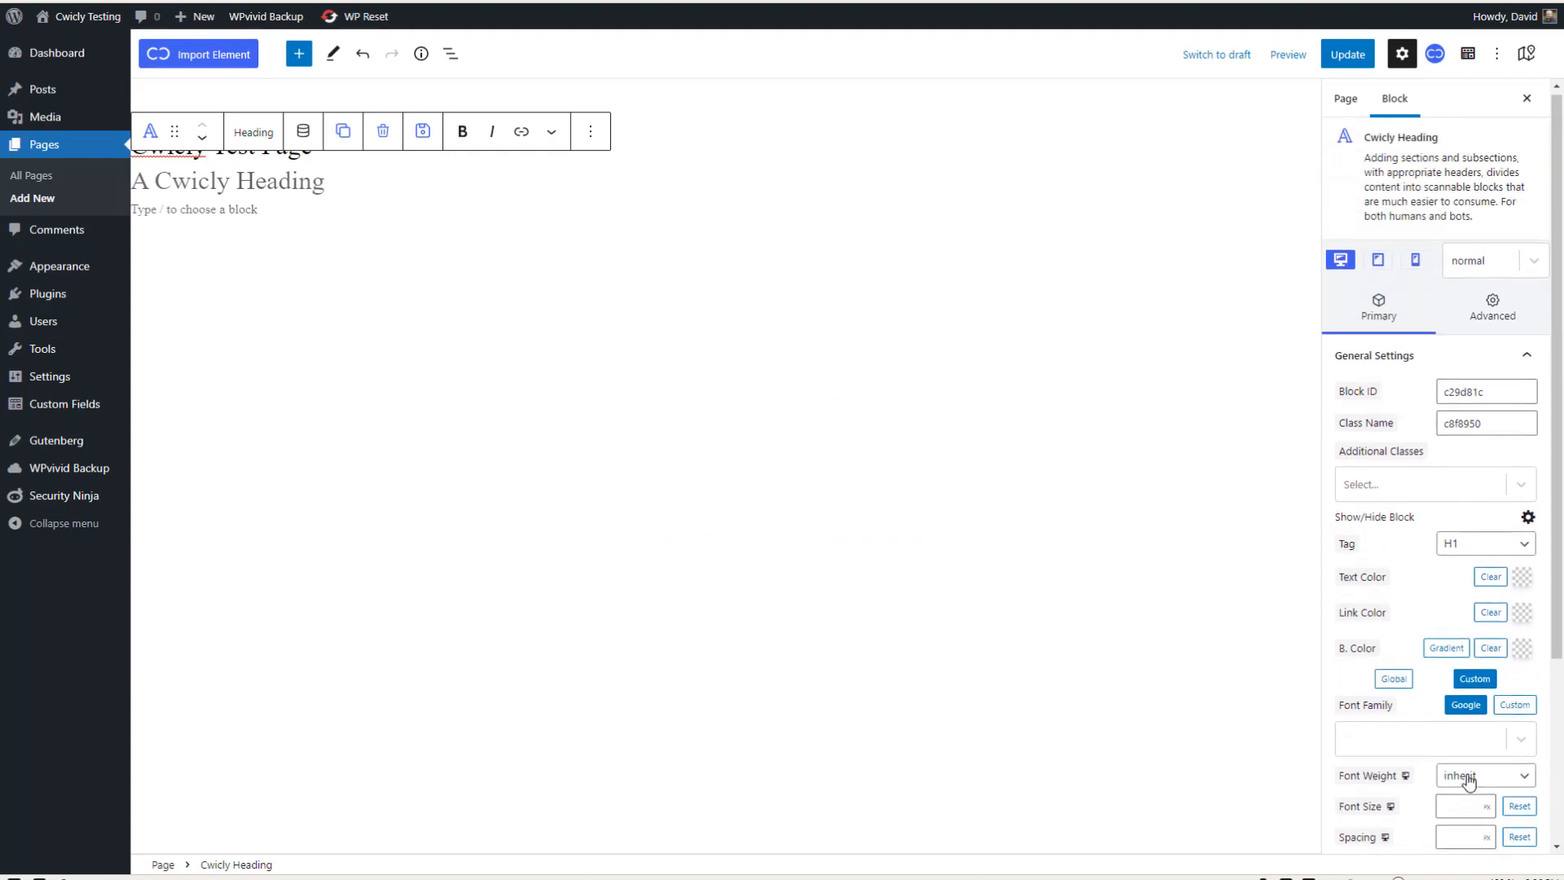
pyautogui.click(1505, 319)
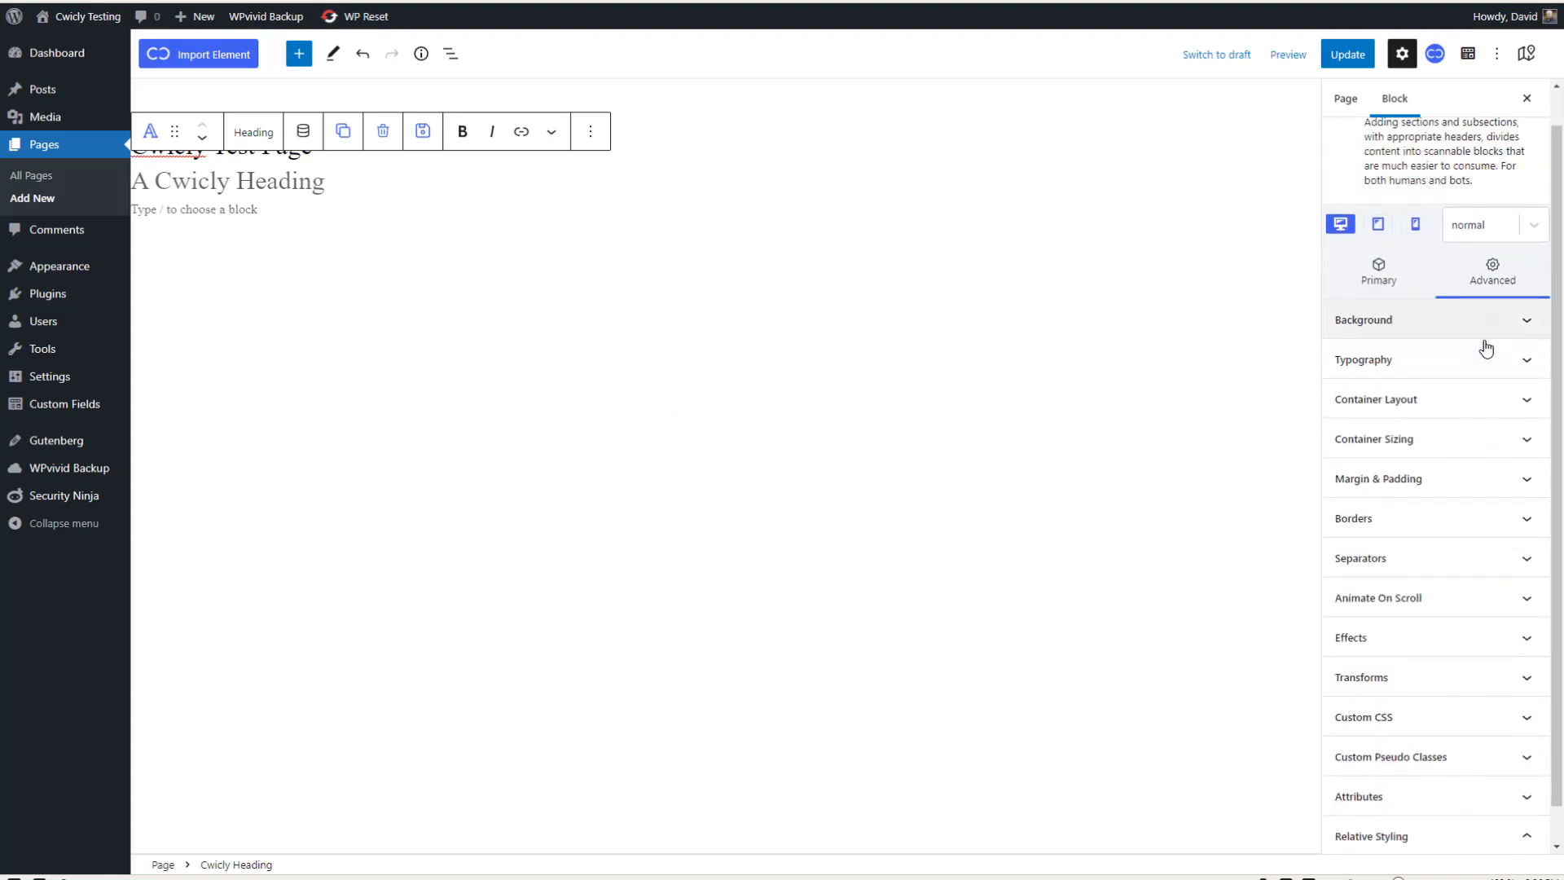
pyautogui.scroll(-1, 1451, 641)
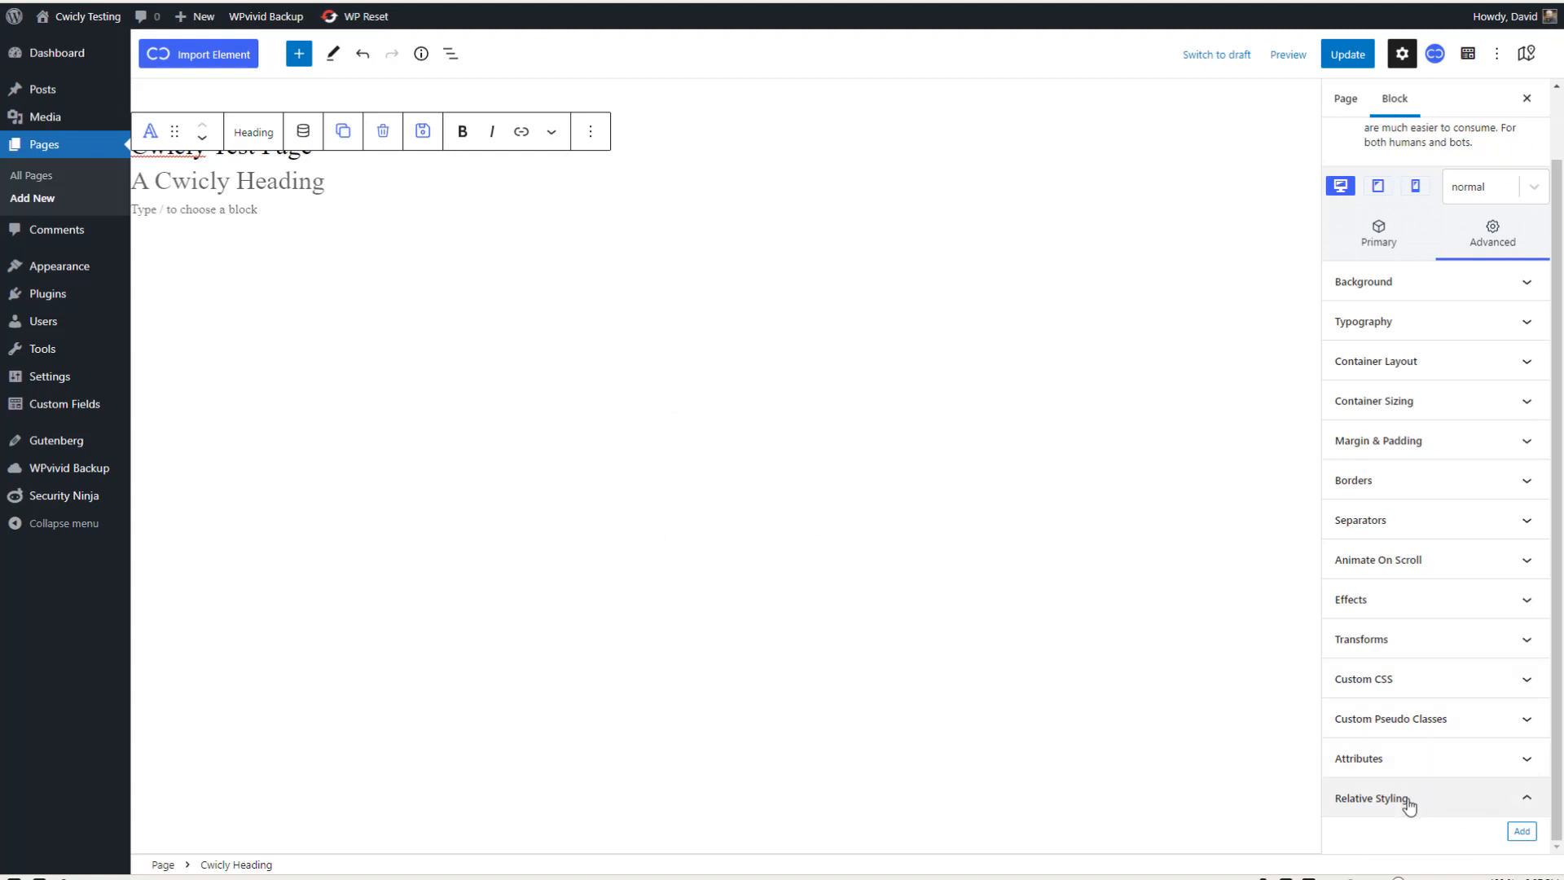
pyautogui.scroll(1, 1449, 806)
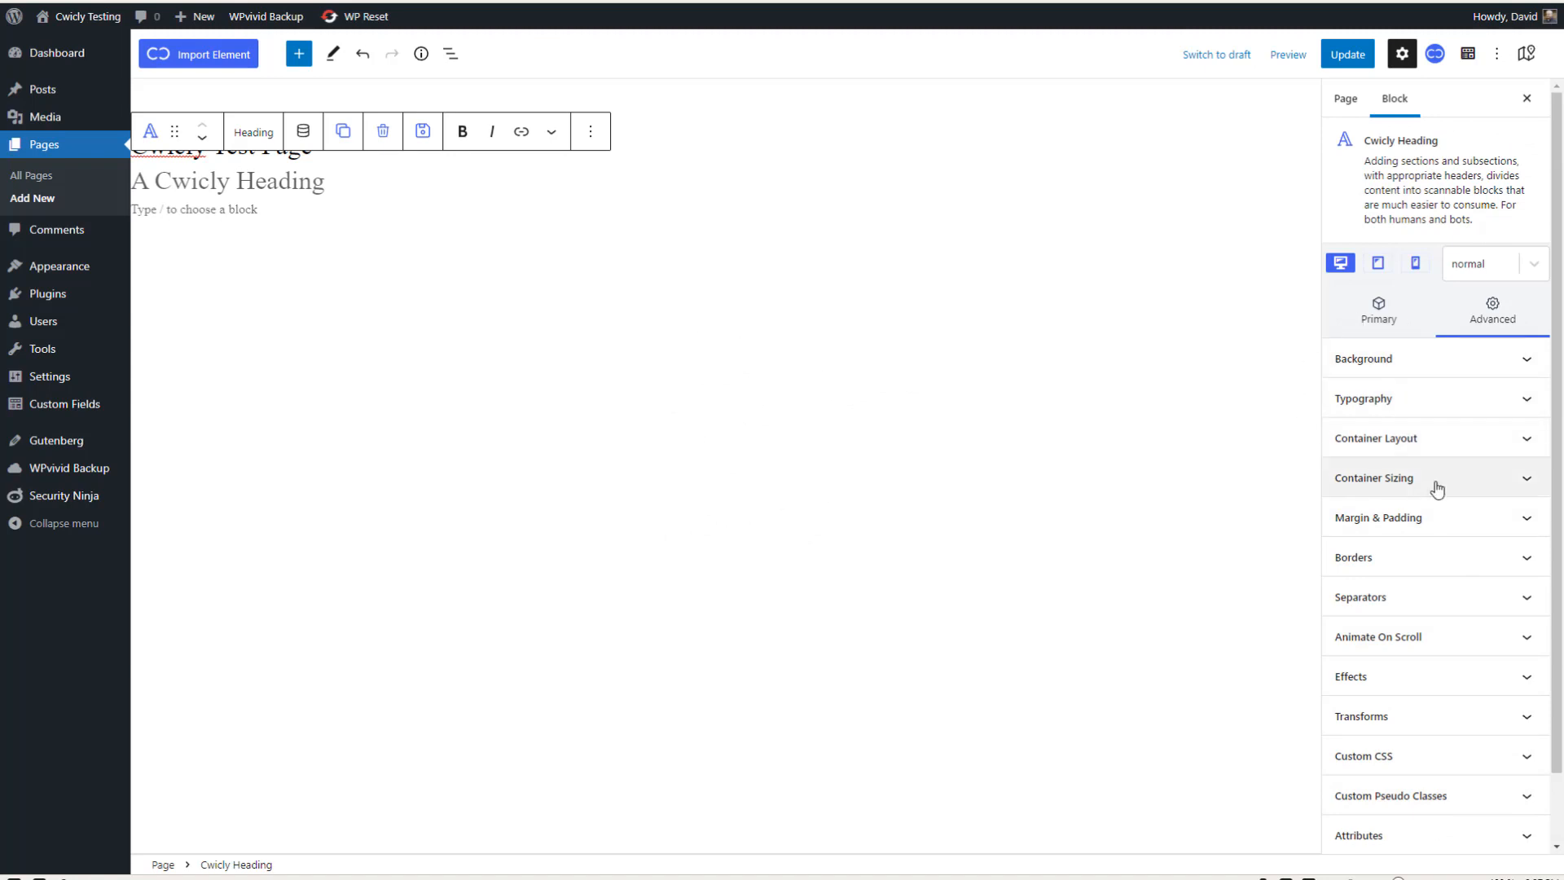
pyautogui.scroll(-1, 1448, 370)
pyautogui.scroll(1, 1447, 359)
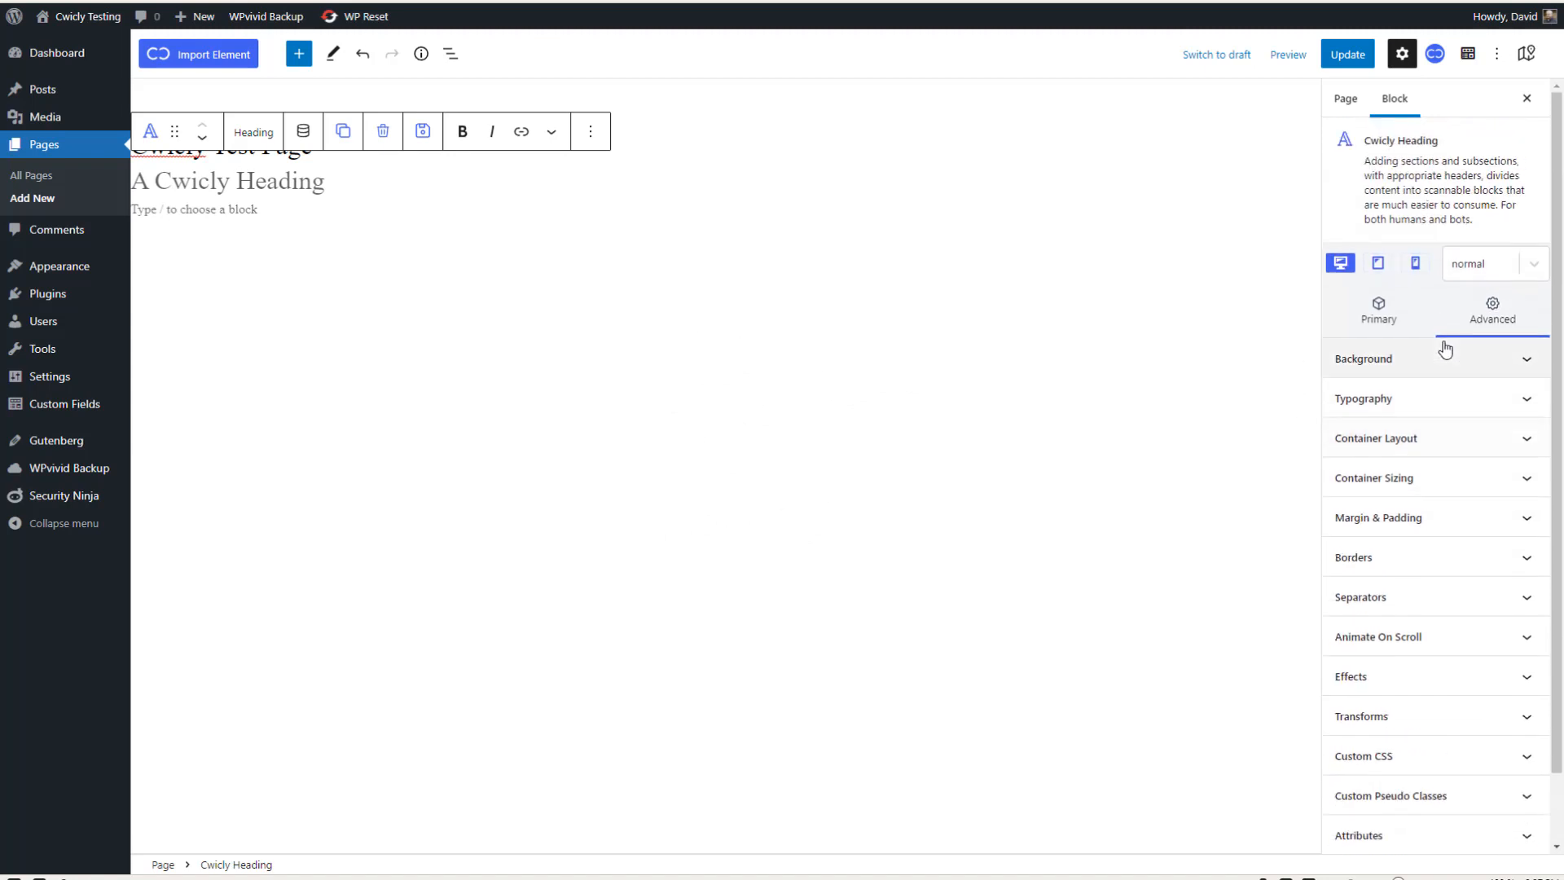
# Step: Delete the Cwicly Heading block from the page and return to an empty canvas
pyautogui.click(383, 131)
pyautogui.click(656, 101)
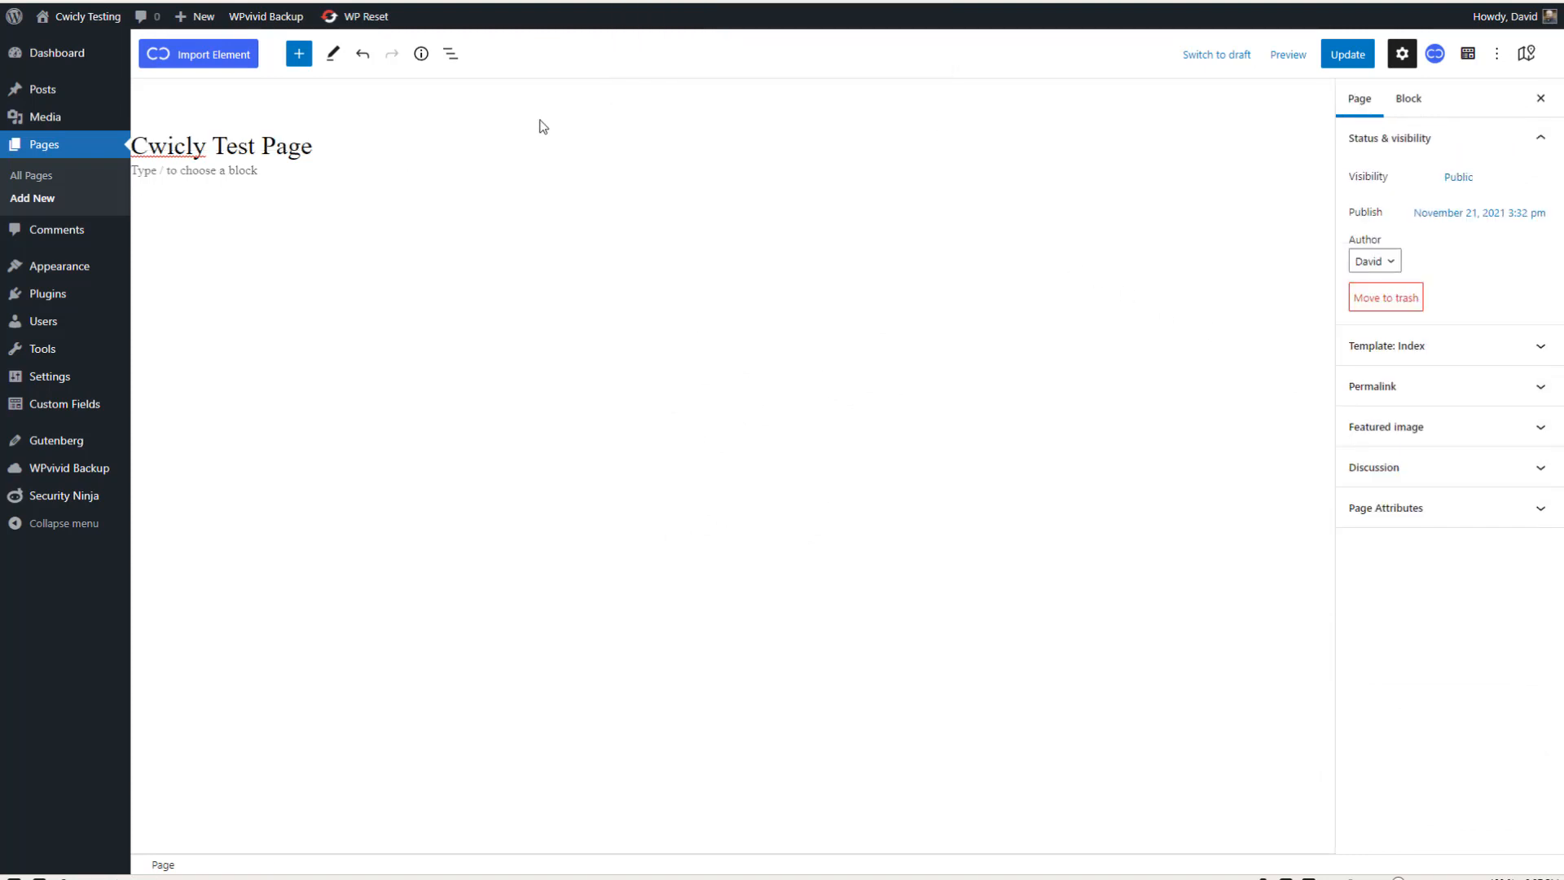
# Step: Open the Cwicly import library and browse the Navigation sections, followed by the Layouts, Themes and Elements collections
pyautogui.click(197, 63)
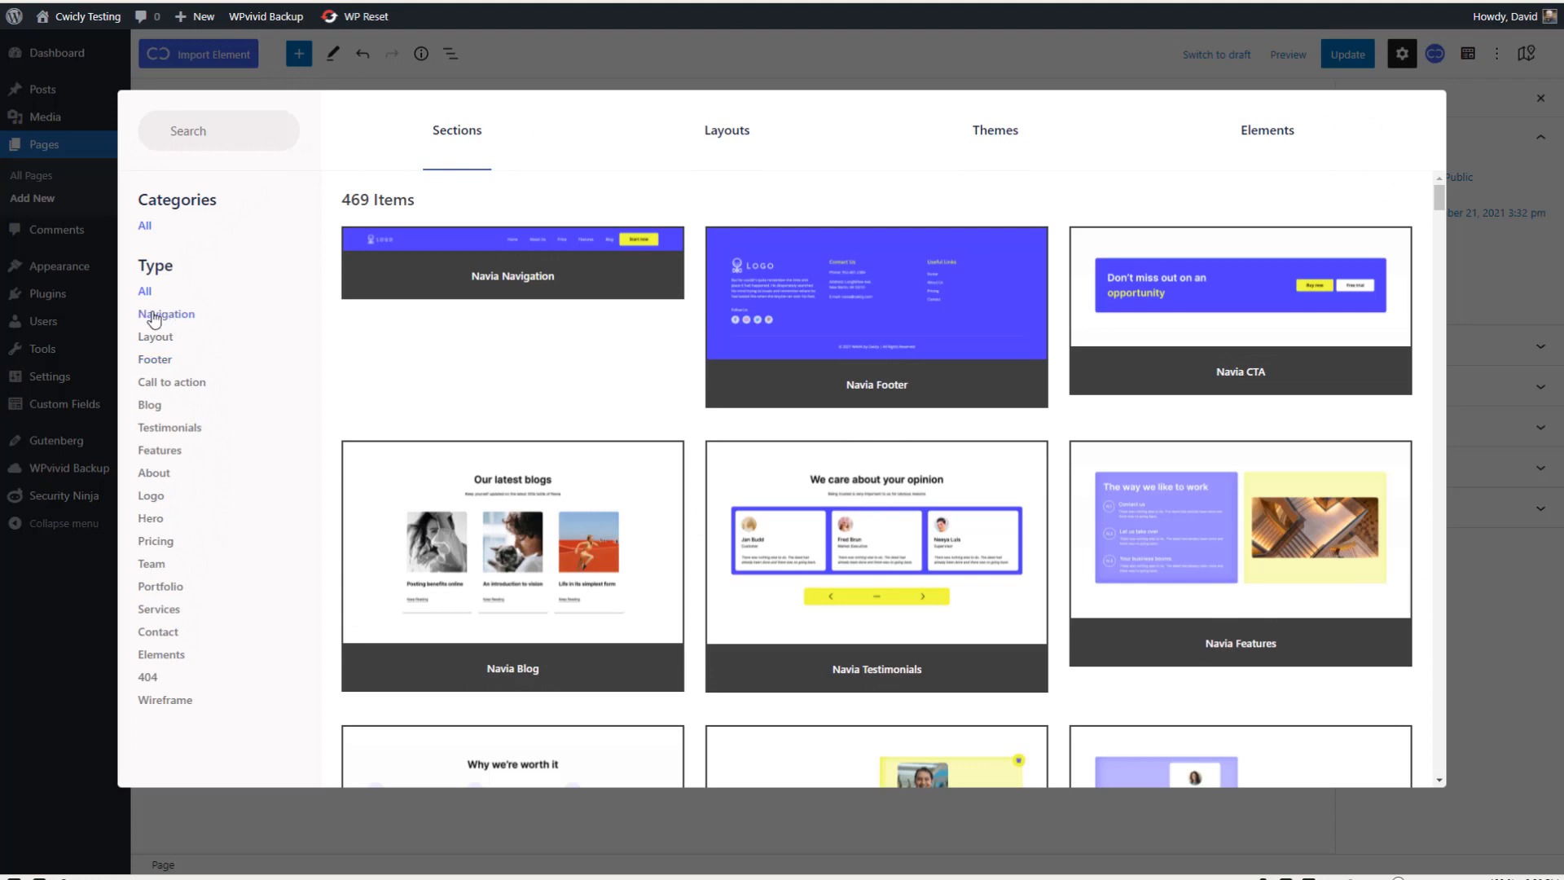
pyautogui.click(155, 317)
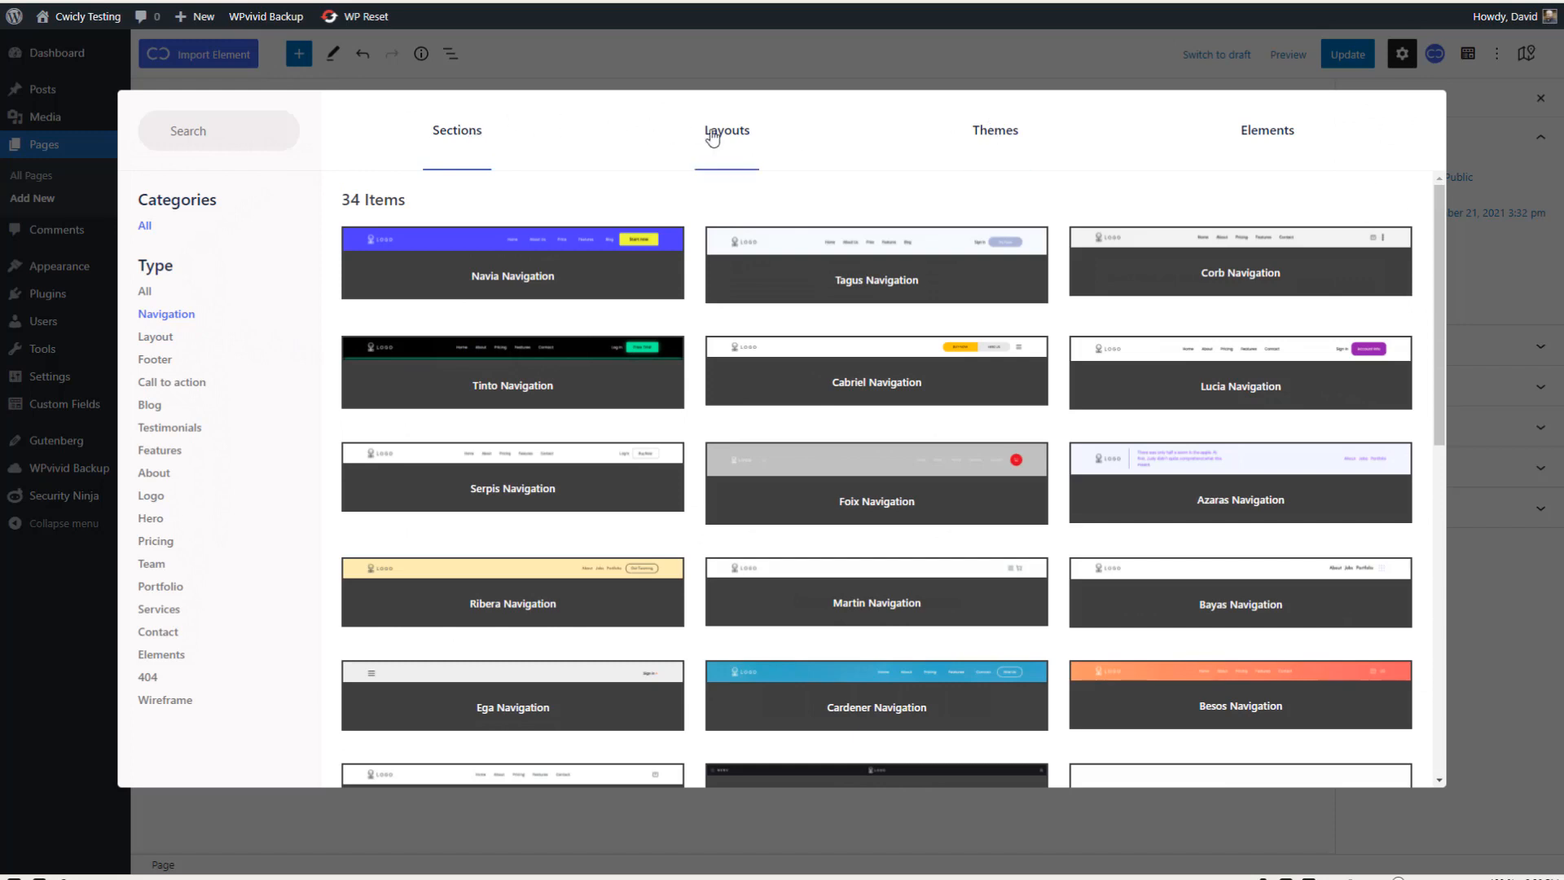
pyautogui.click(719, 132)
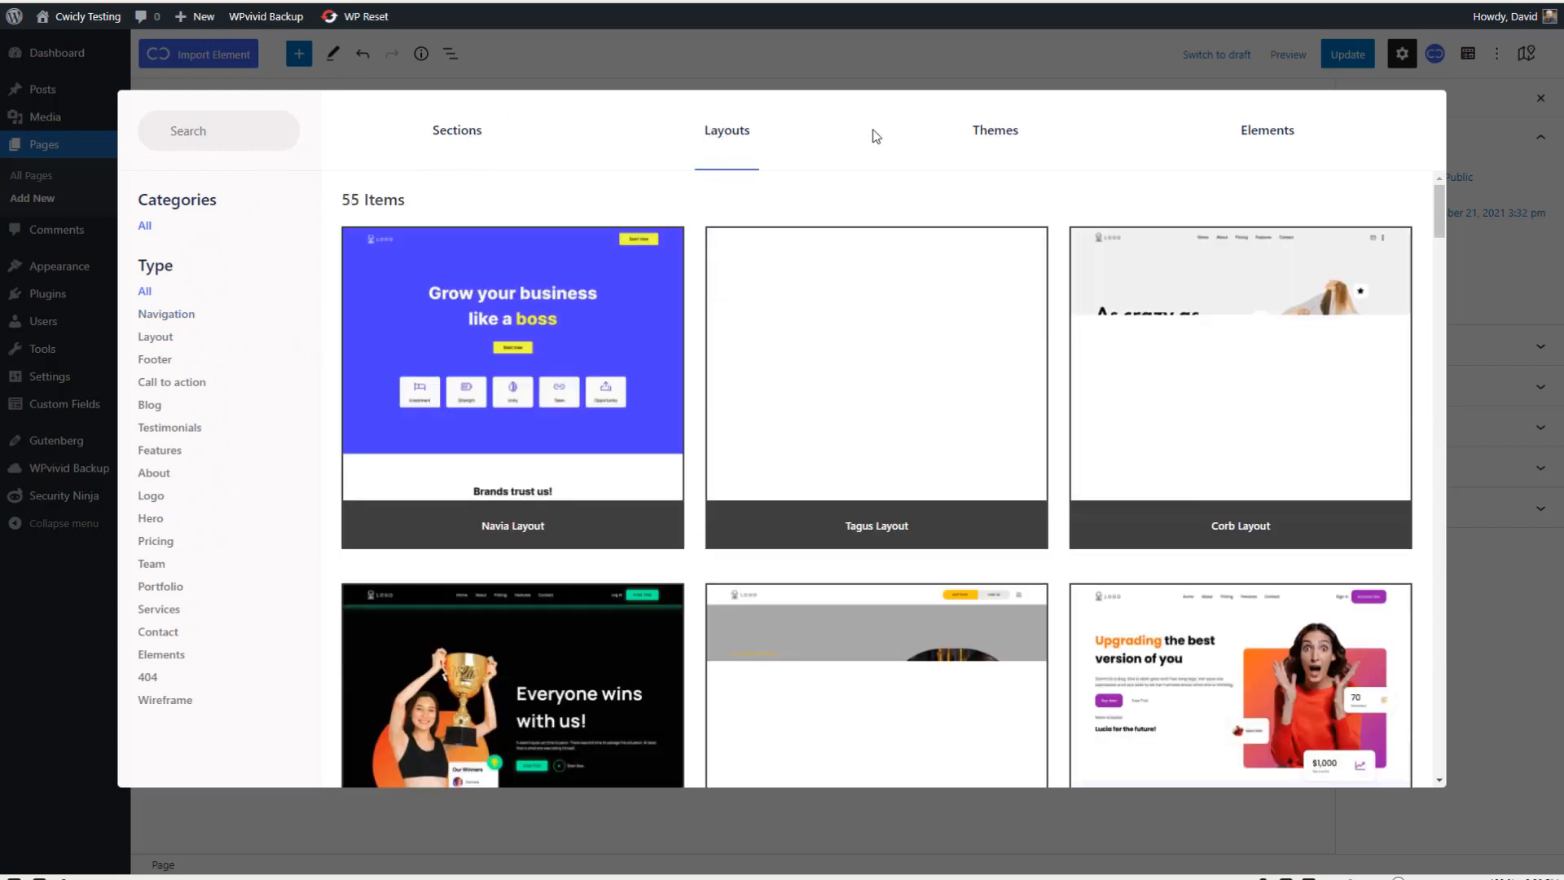
pyautogui.click(988, 137)
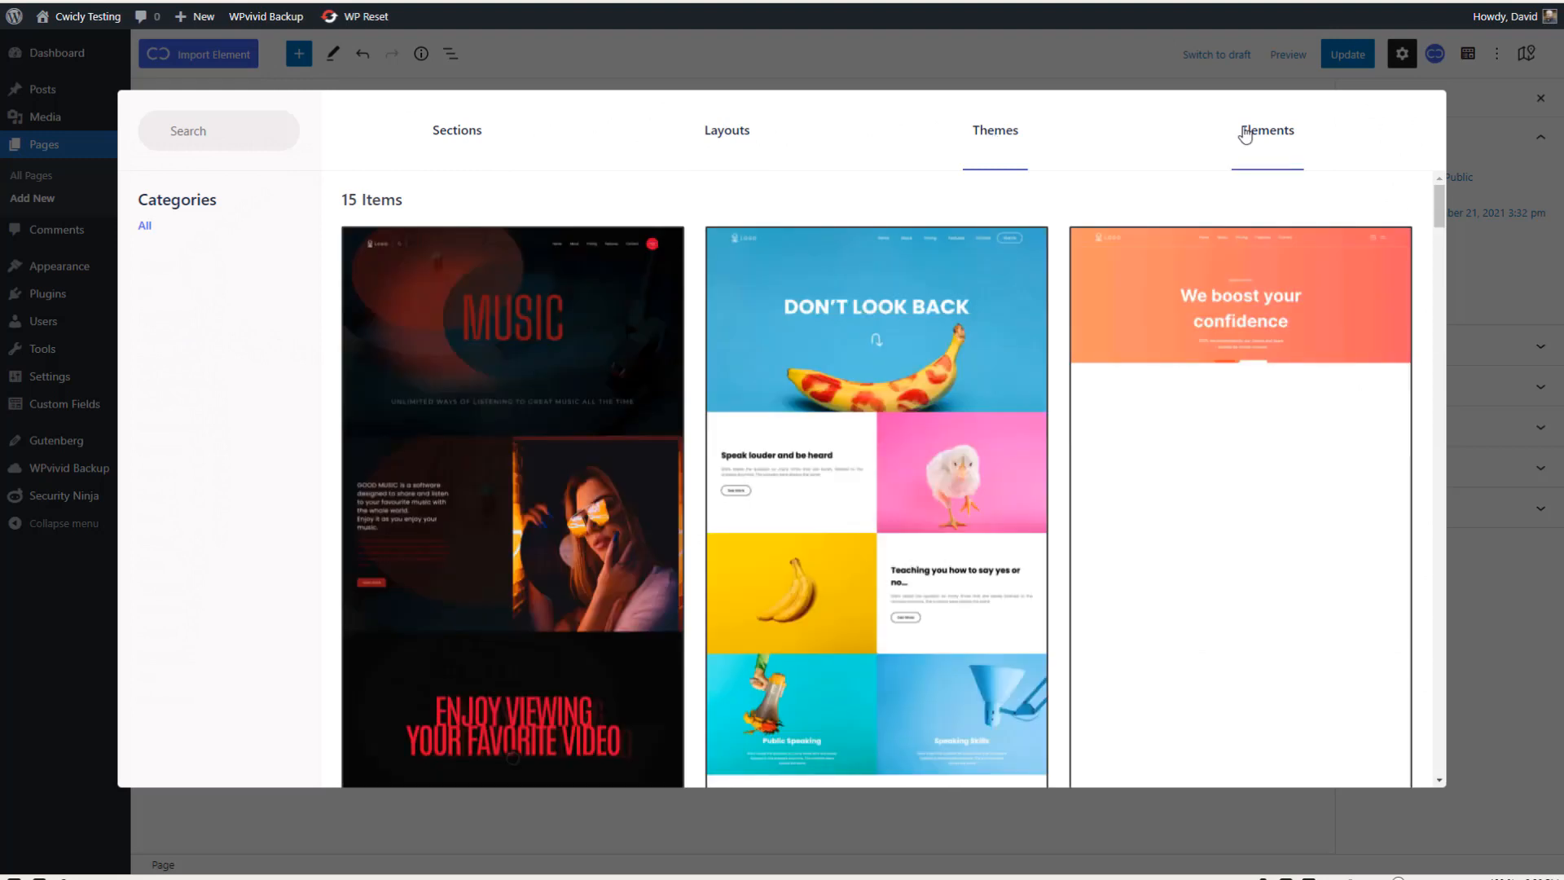
pyautogui.click(1245, 135)
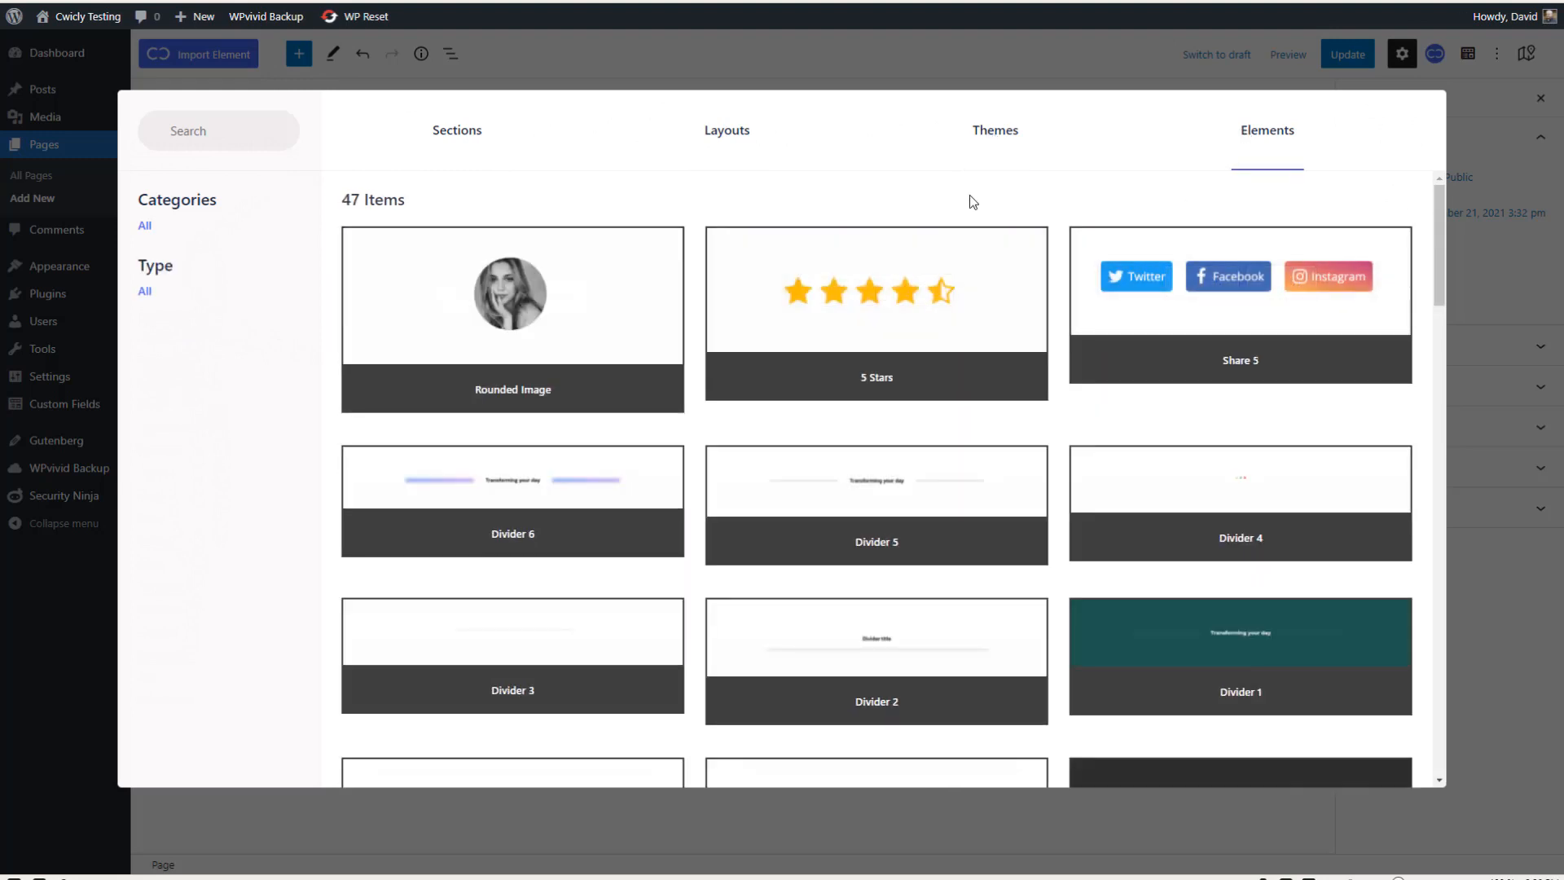
# Step: Examine the individual designs of the orange Besos theme in the Themes collection, and close the import library
pyautogui.click(988, 145)
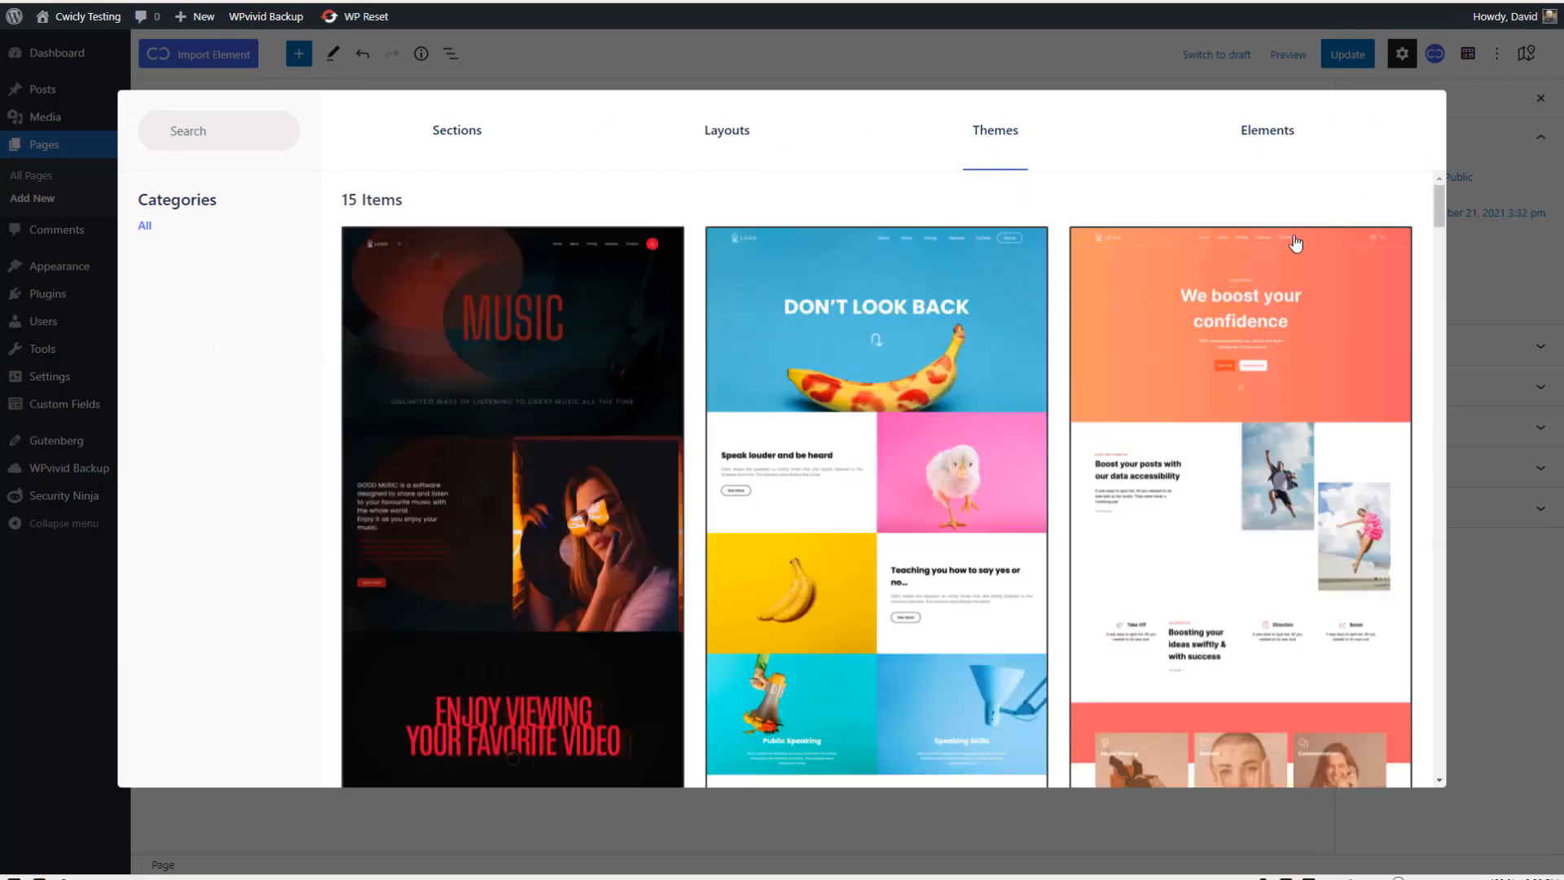
pyautogui.click(1269, 258)
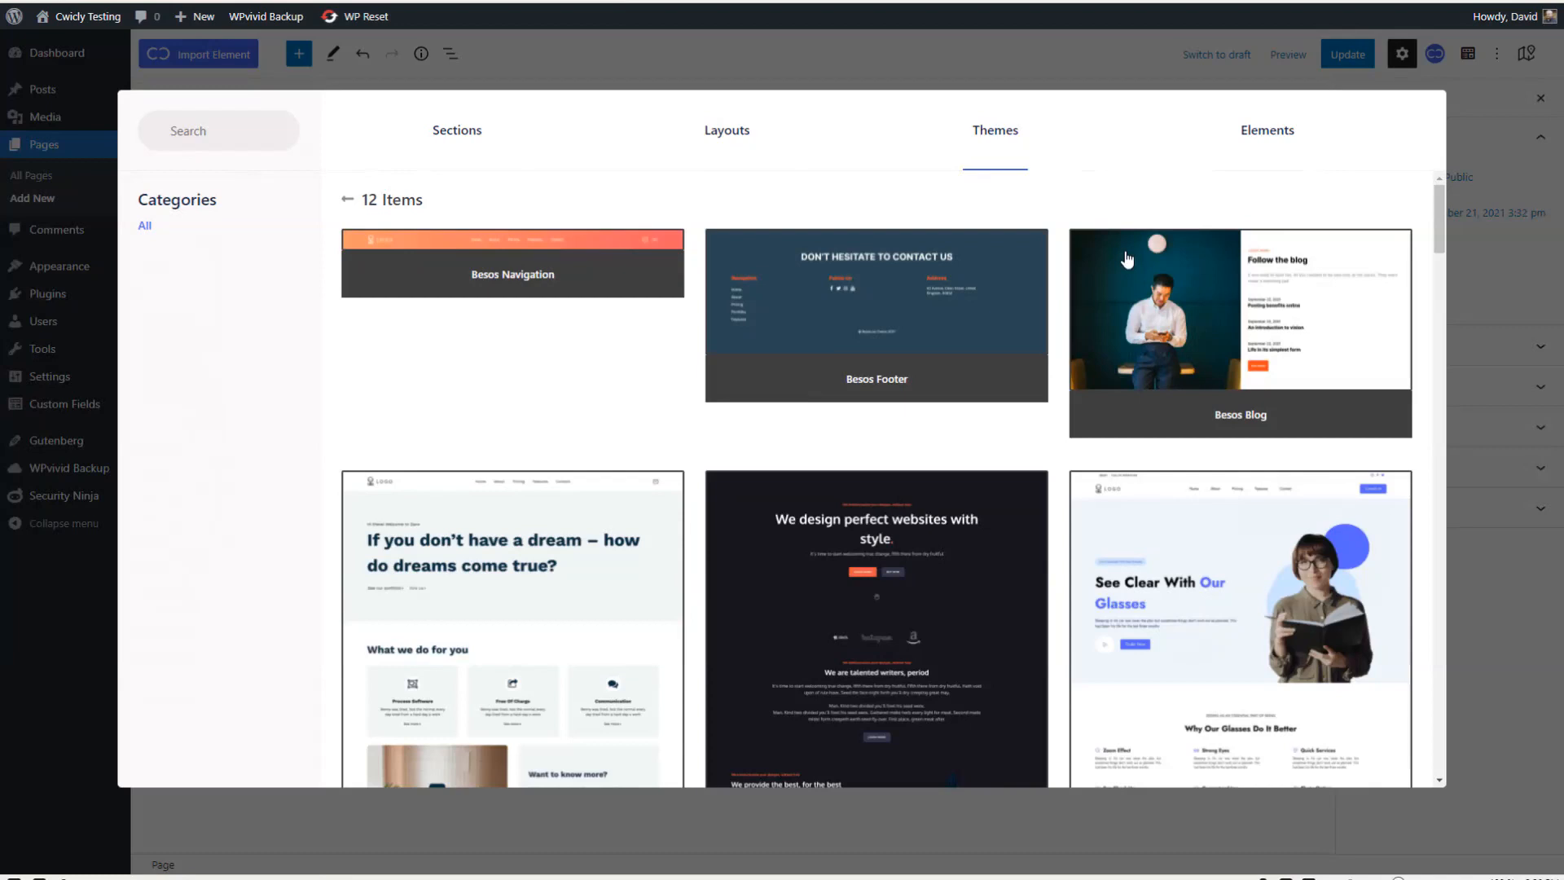
pyautogui.scroll(-2, 1126, 259)
pyautogui.scroll(-4, 1127, 259)
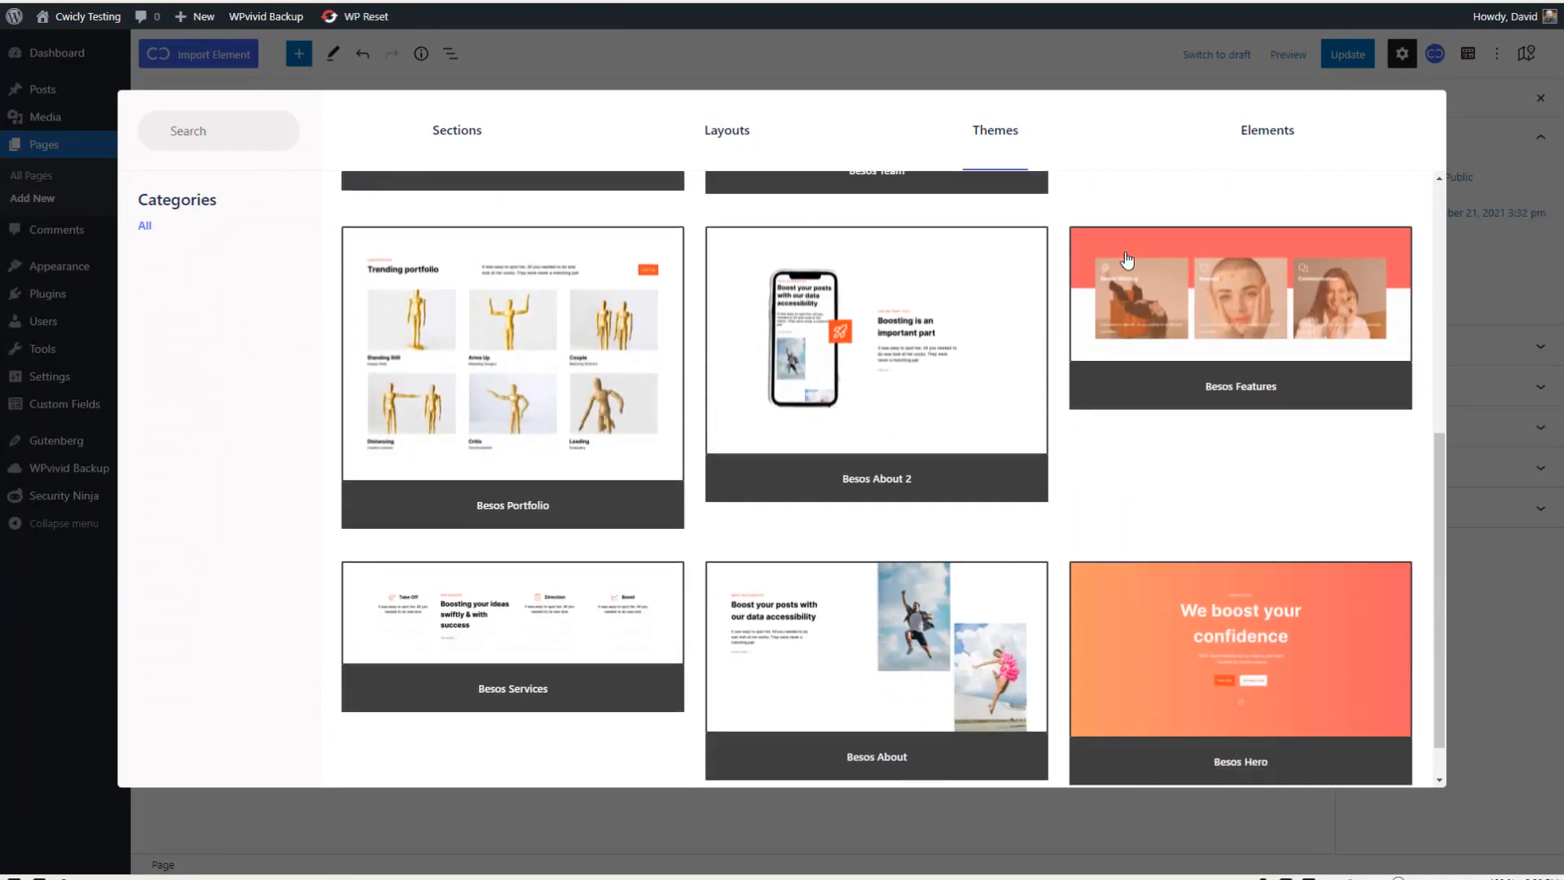
pyautogui.scroll(6, 1127, 262)
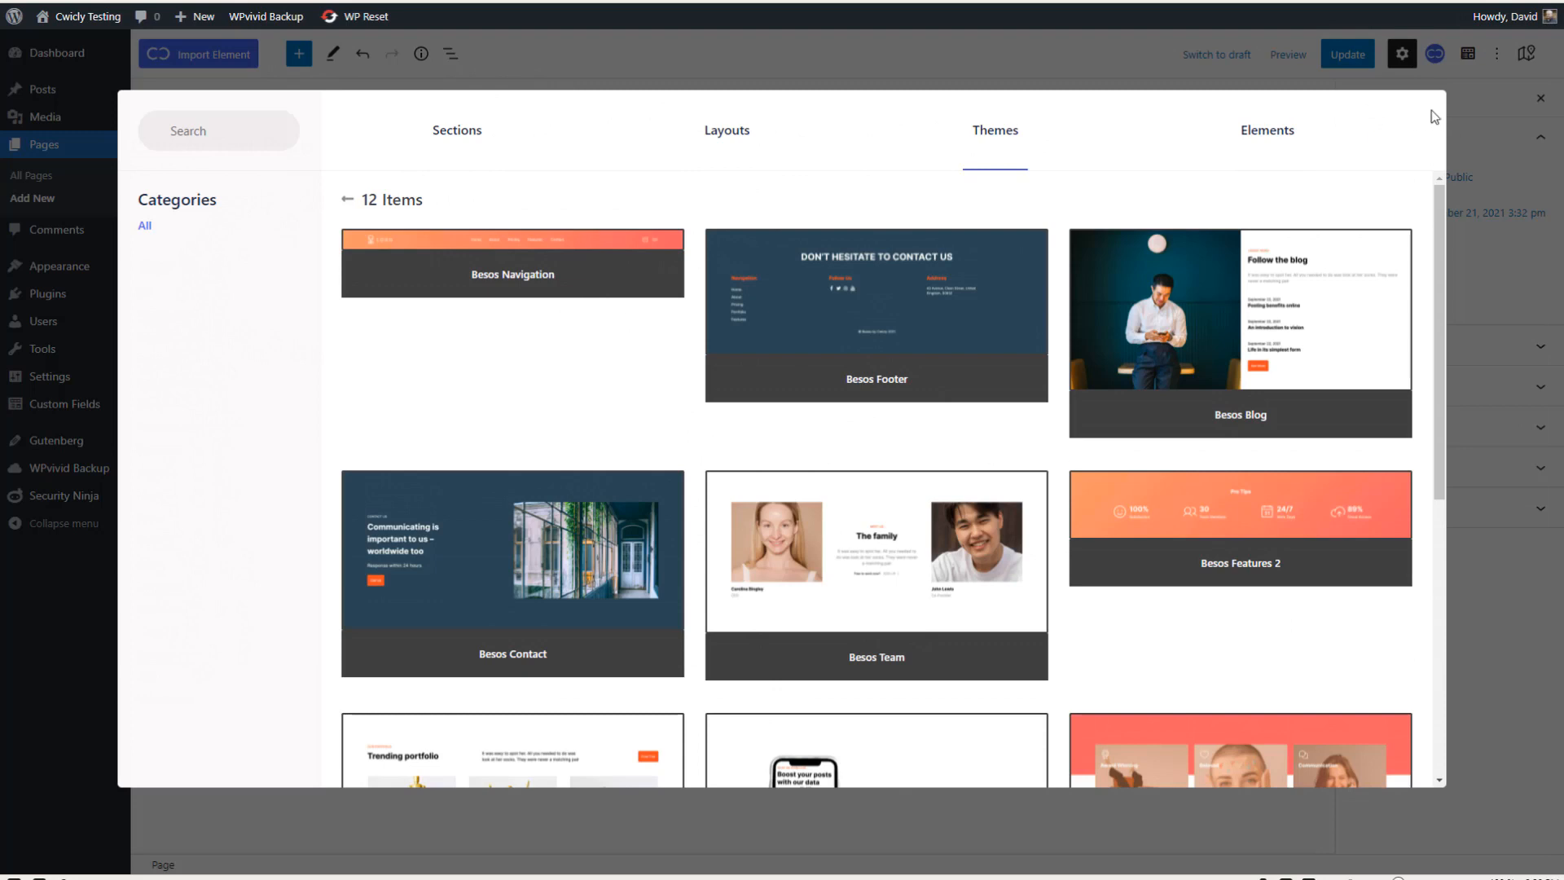
pyautogui.click(605, 56)
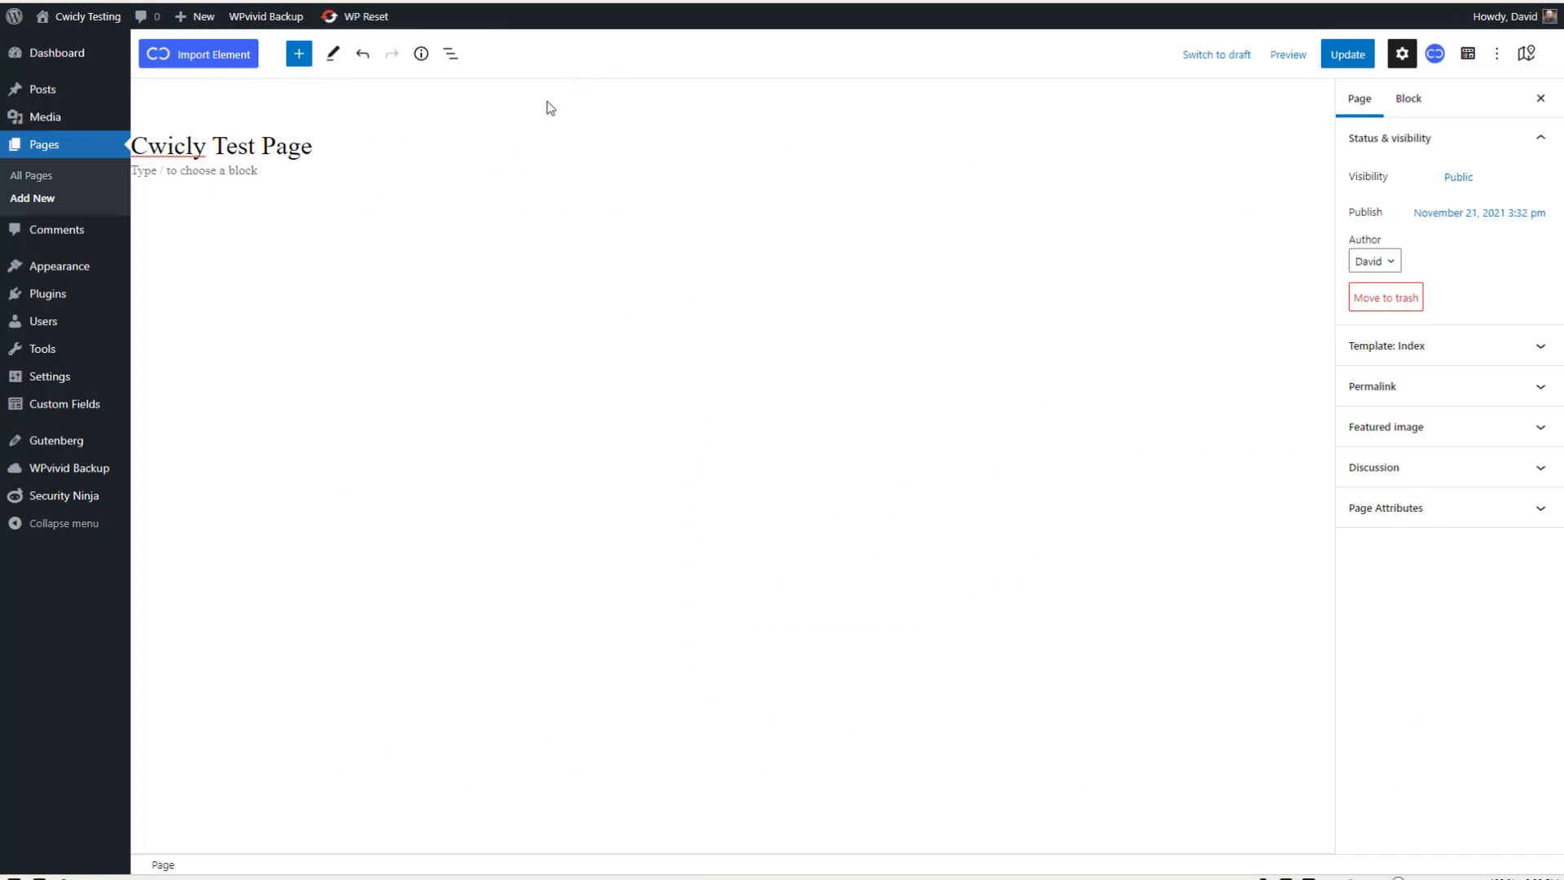
# Step: Open Cwicly Global Styles and inspect the selectable styles and the Global Colors palette
pyautogui.click(1435, 55)
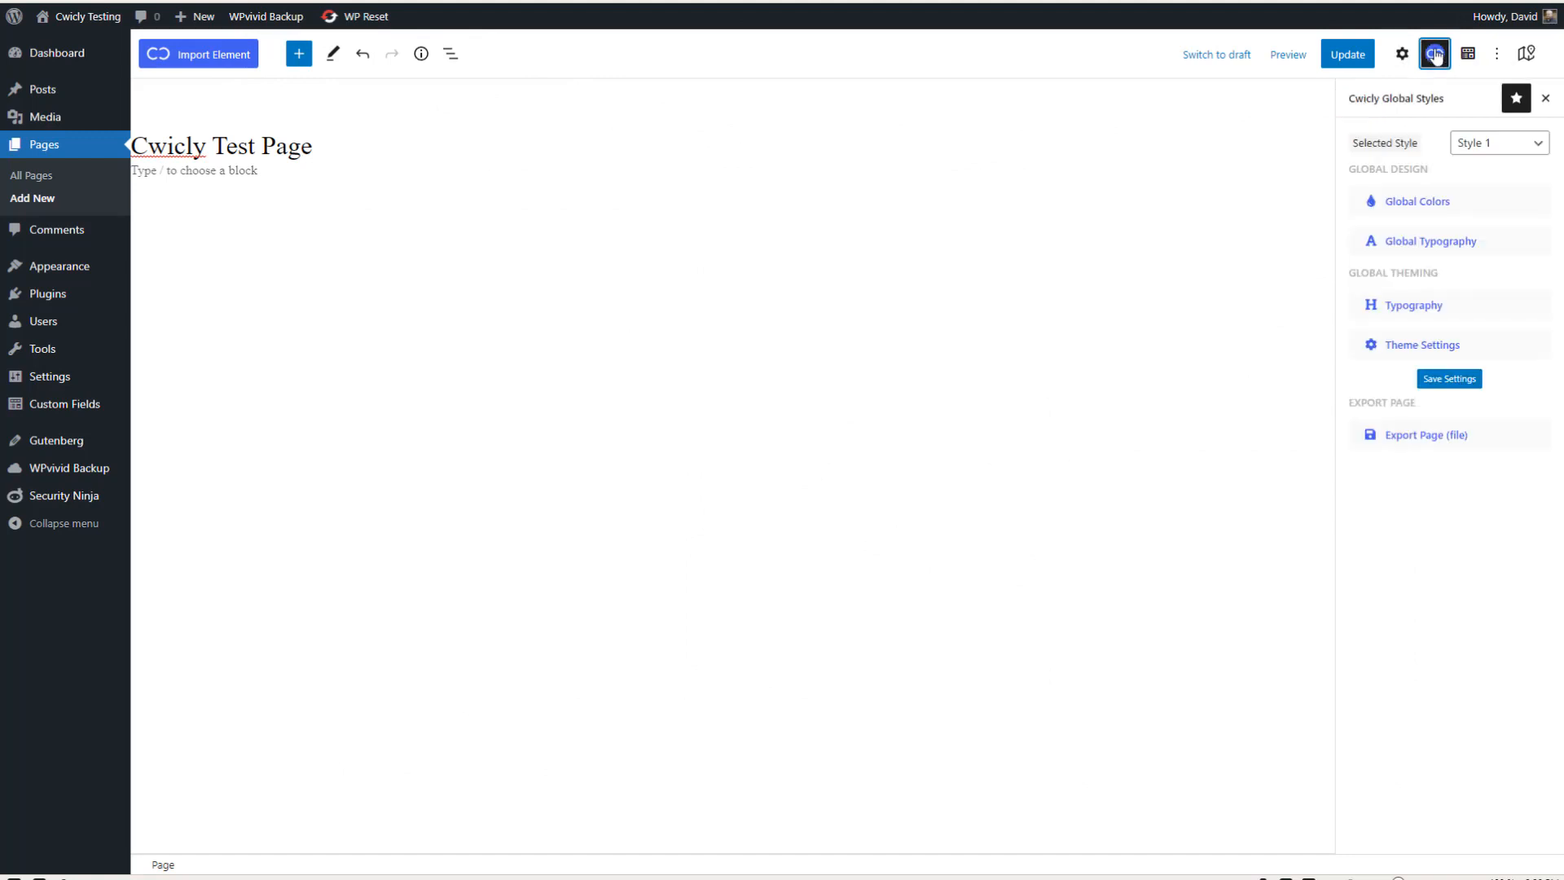
pyautogui.click(1538, 148)
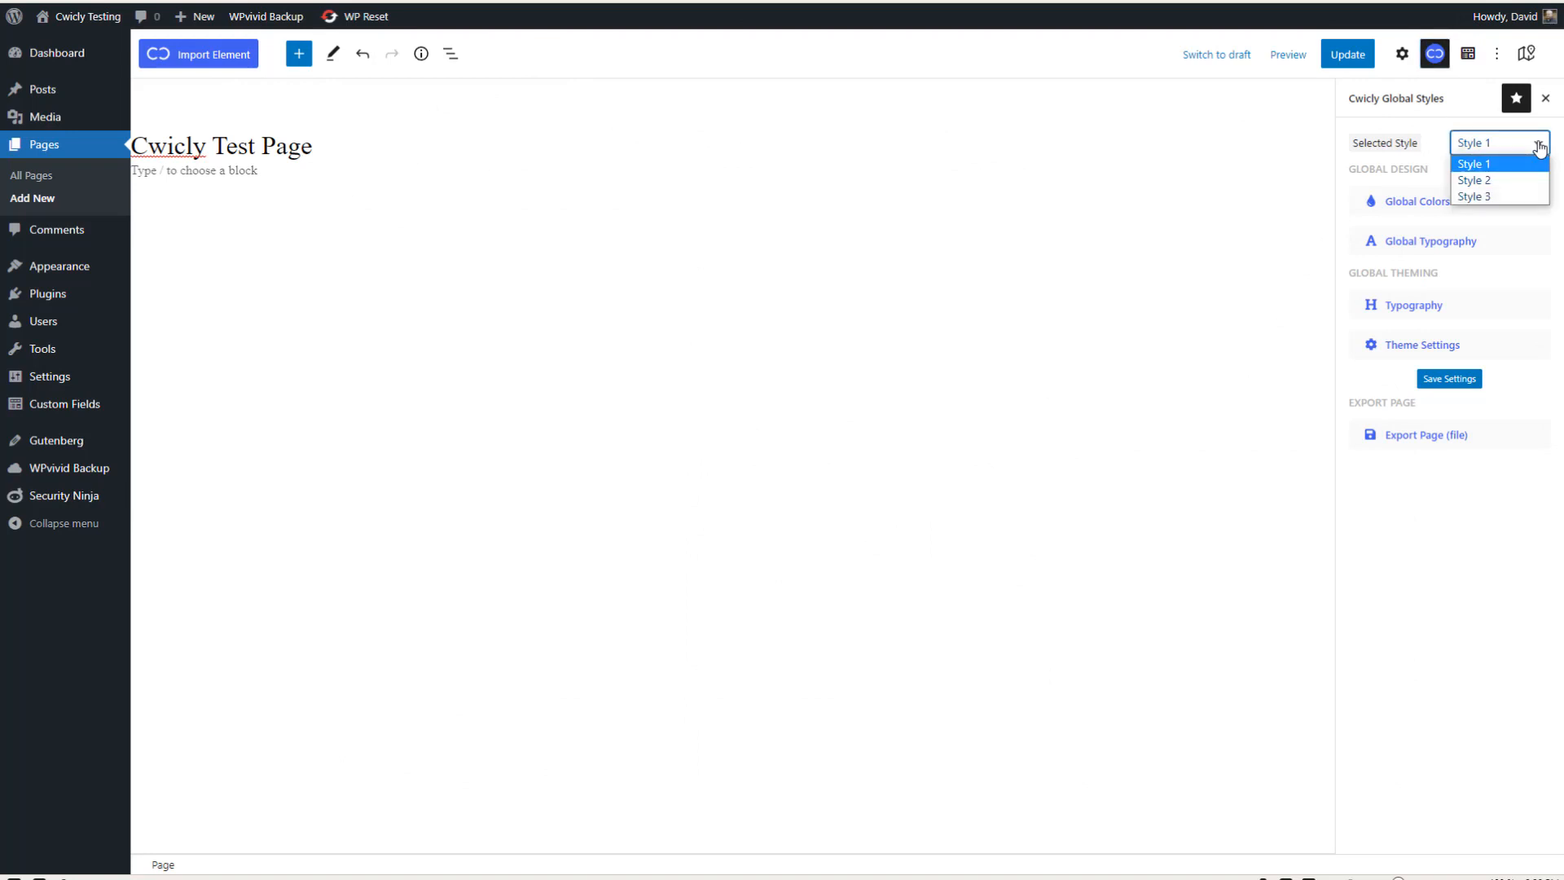
pyautogui.click(1538, 147)
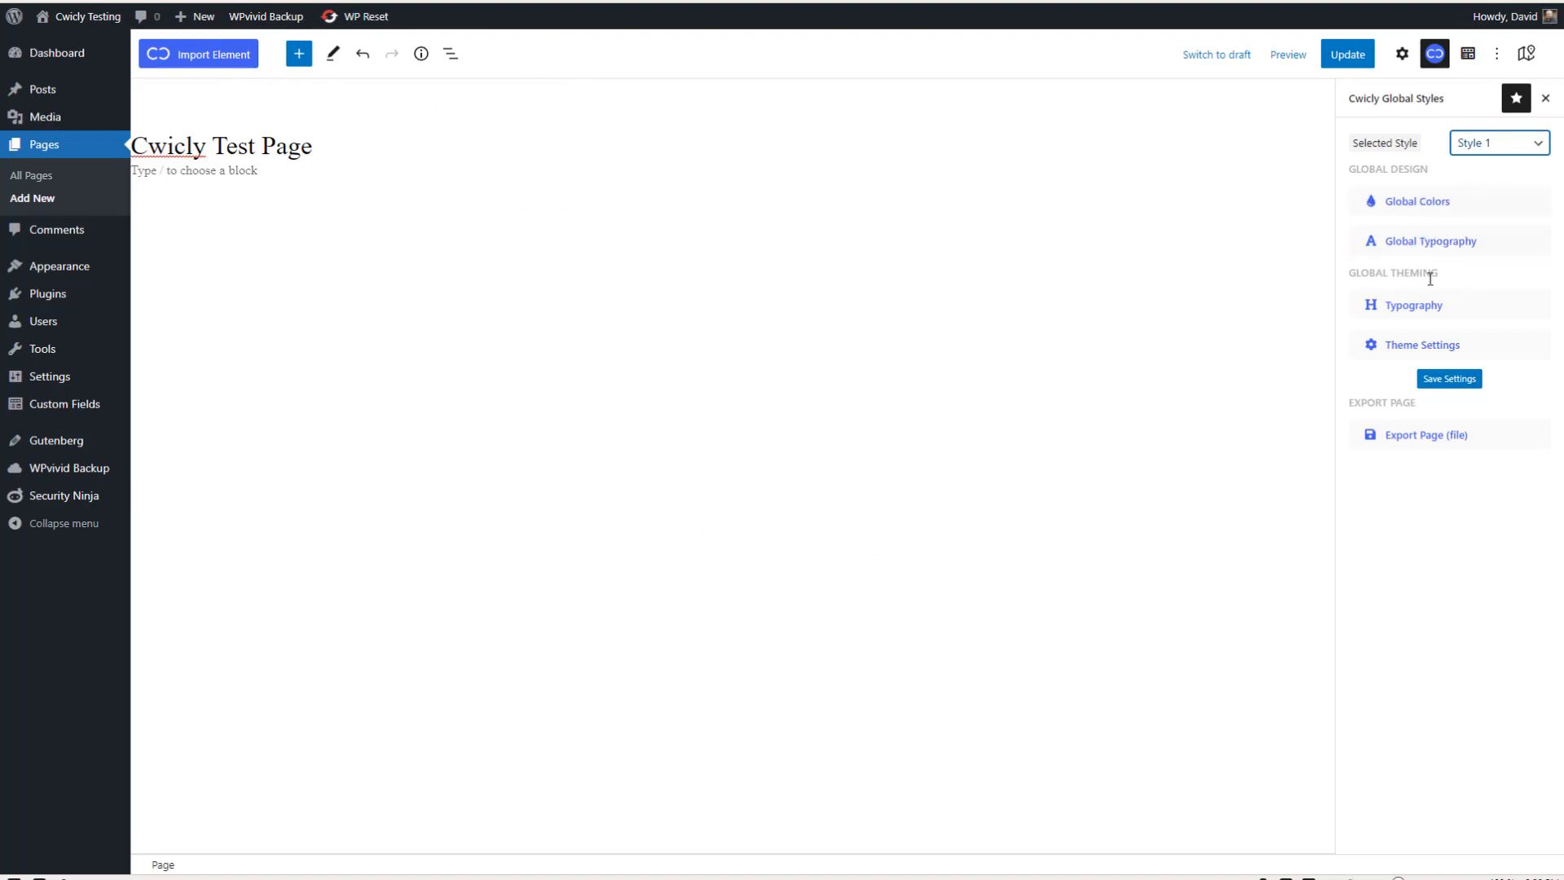
pyautogui.click(1456, 204)
pyautogui.click(1457, 205)
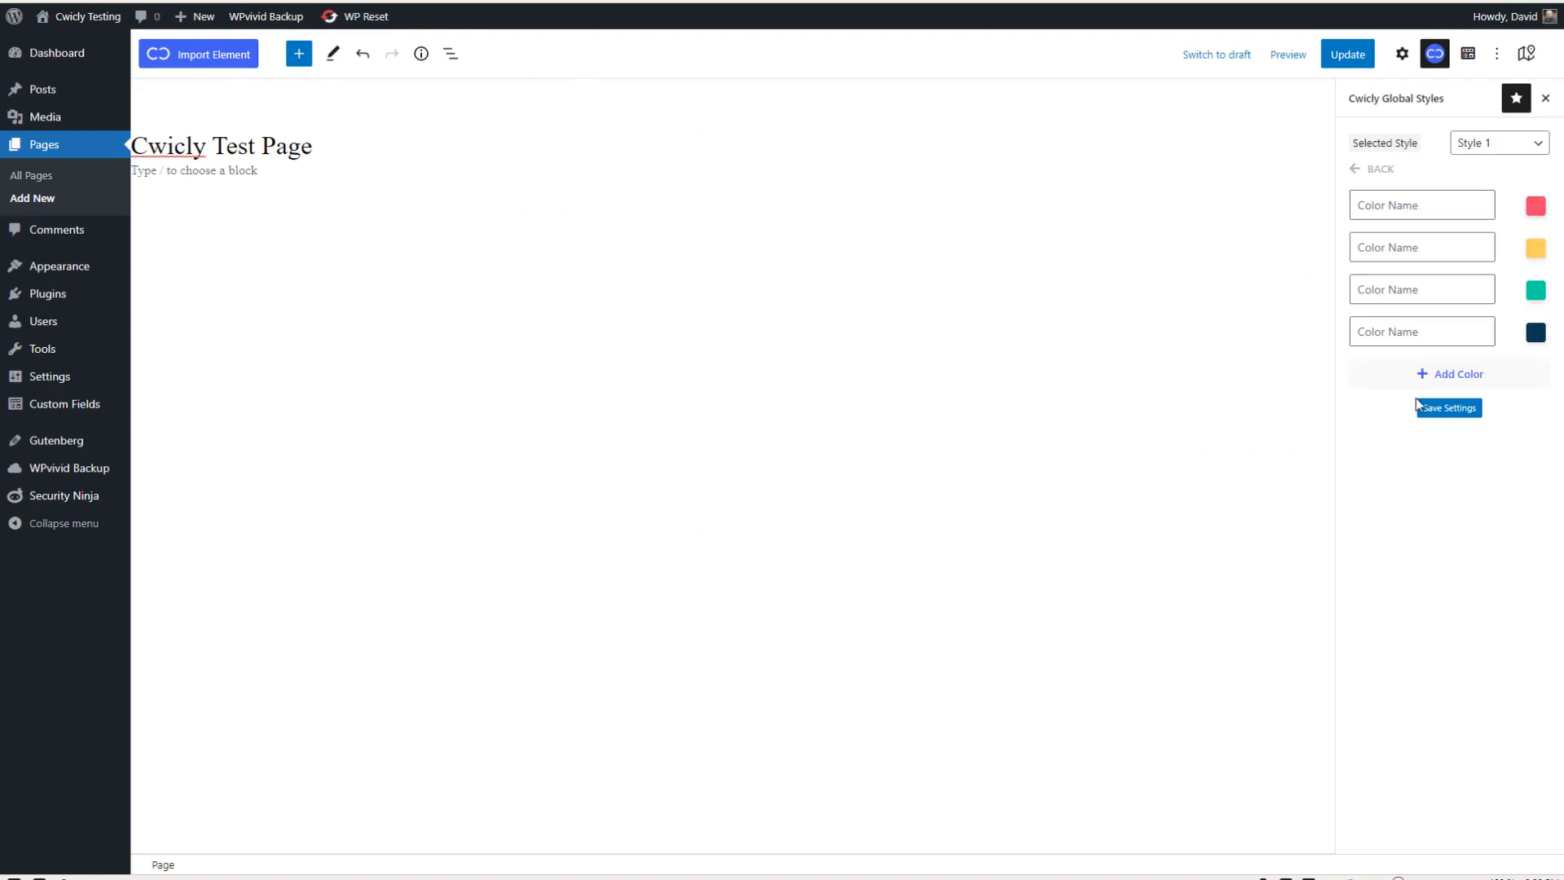
pyautogui.click(1378, 168)
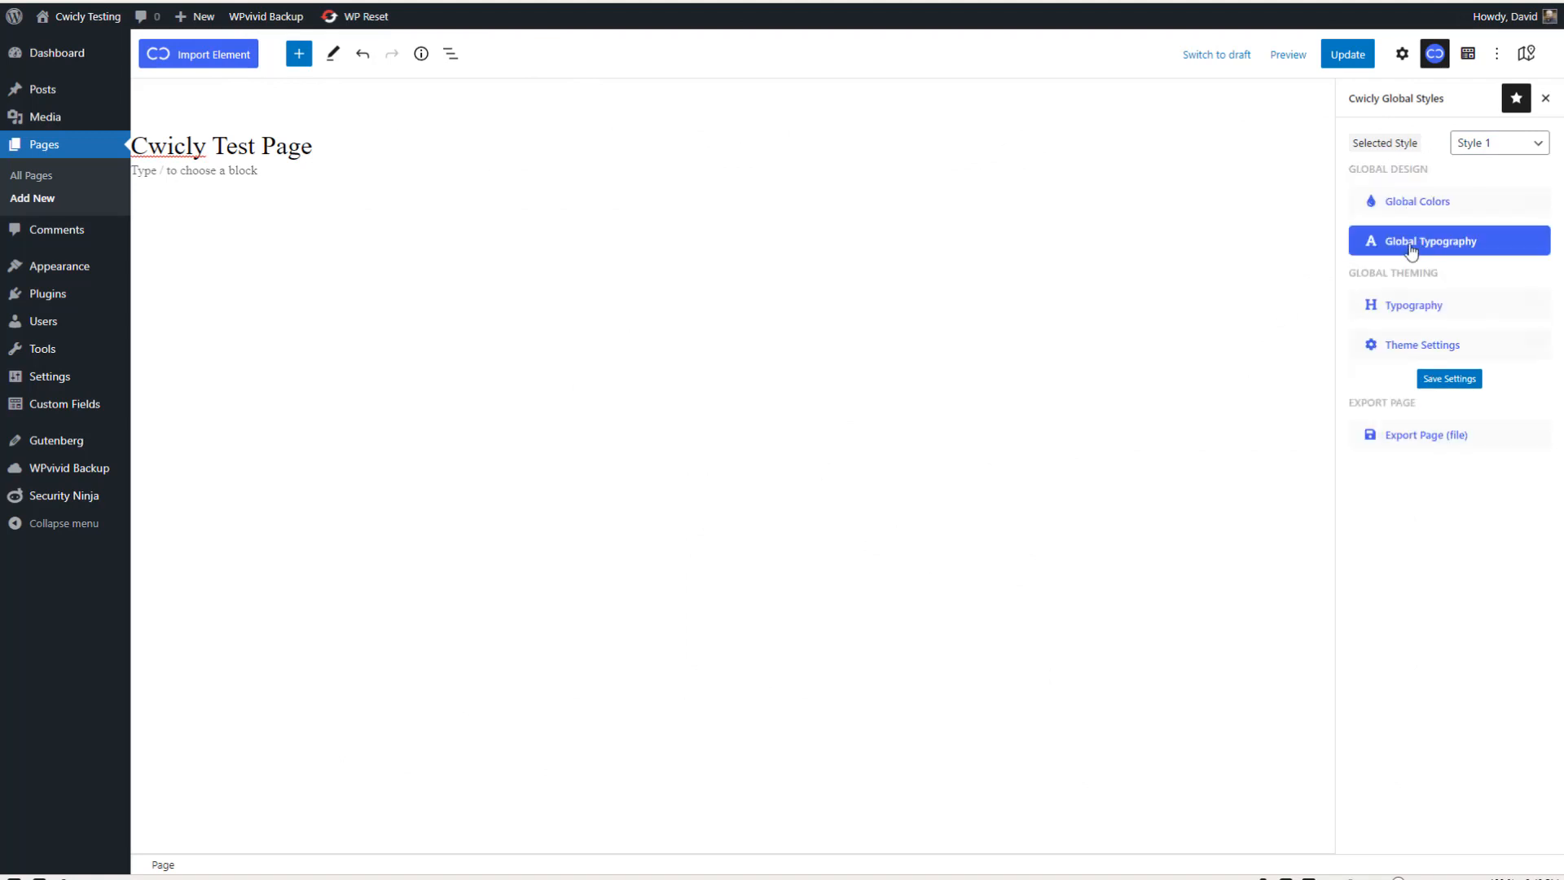
# Step: Review the Heading and Paragraph presets under Global Typography, and return to the Global Styles overview
pyautogui.click(1412, 249)
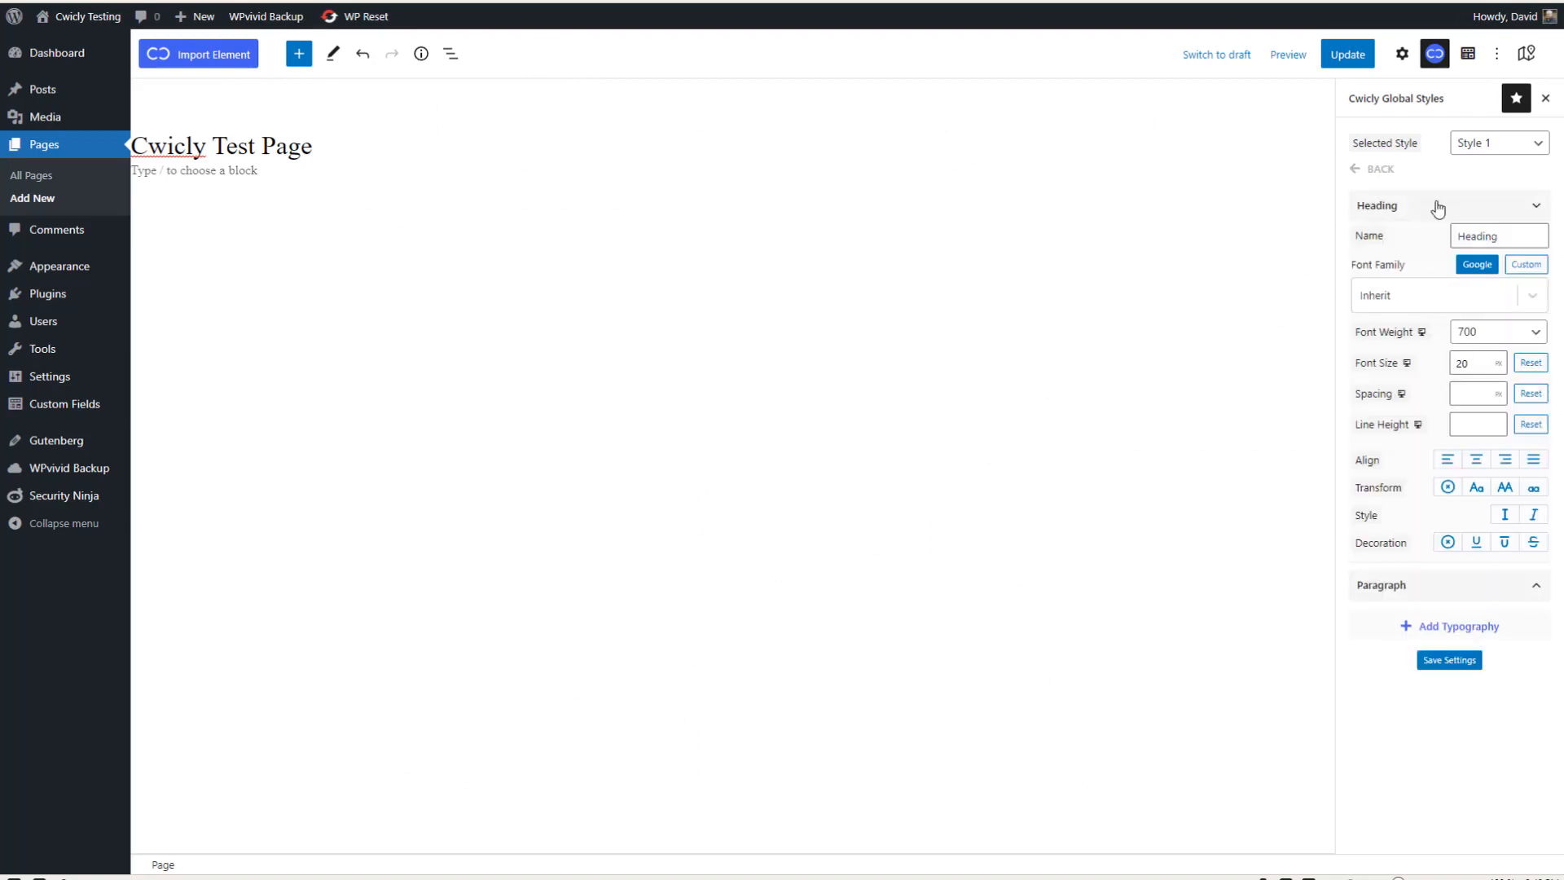
pyautogui.click(1437, 205)
pyautogui.click(1444, 244)
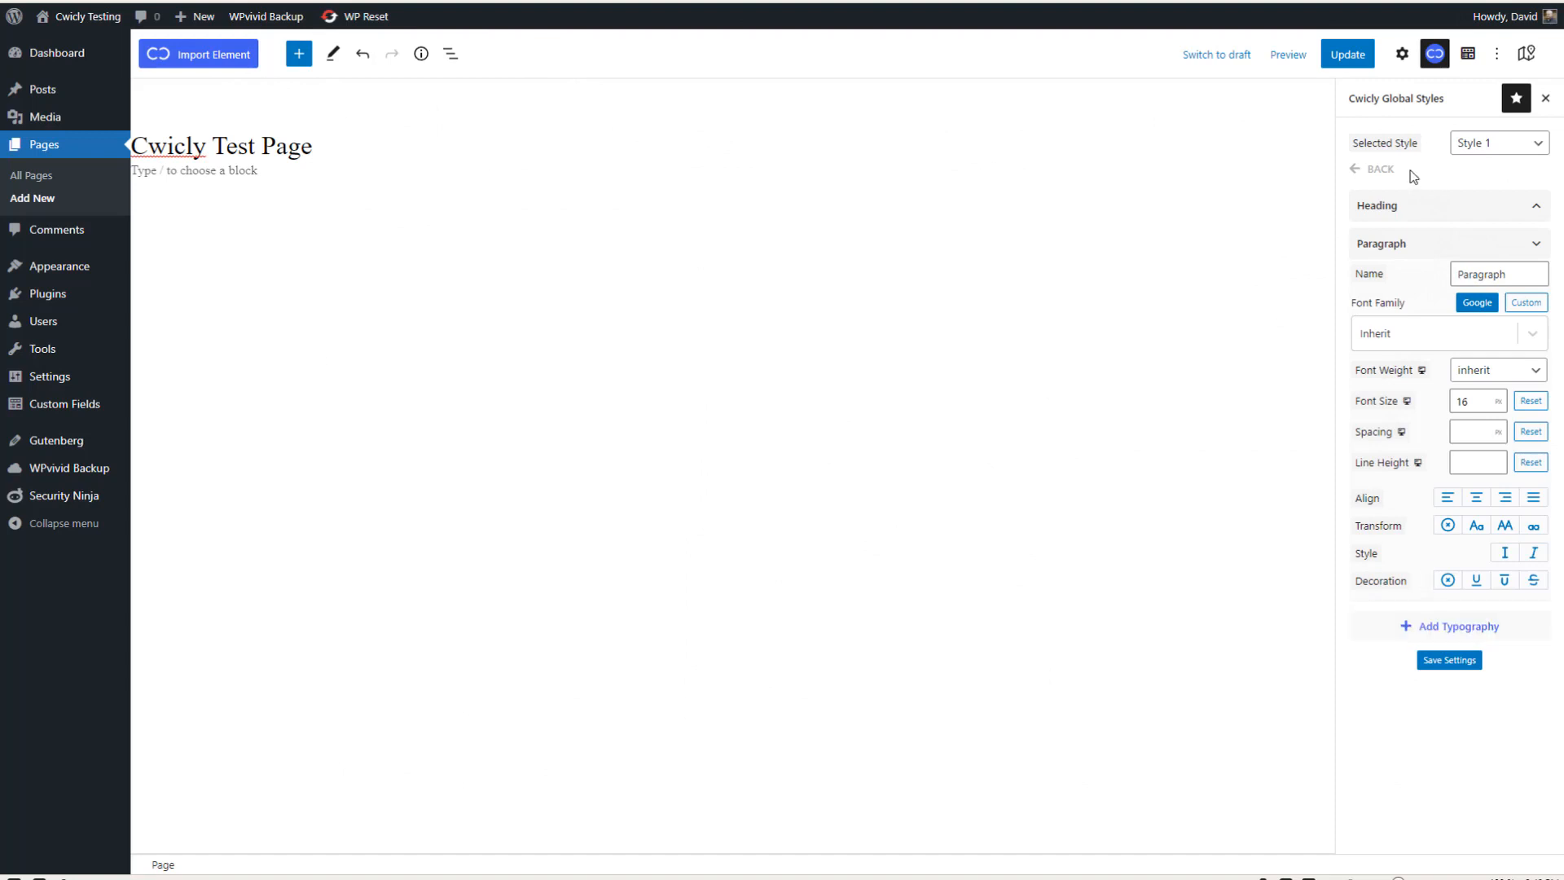
pyautogui.click(1386, 171)
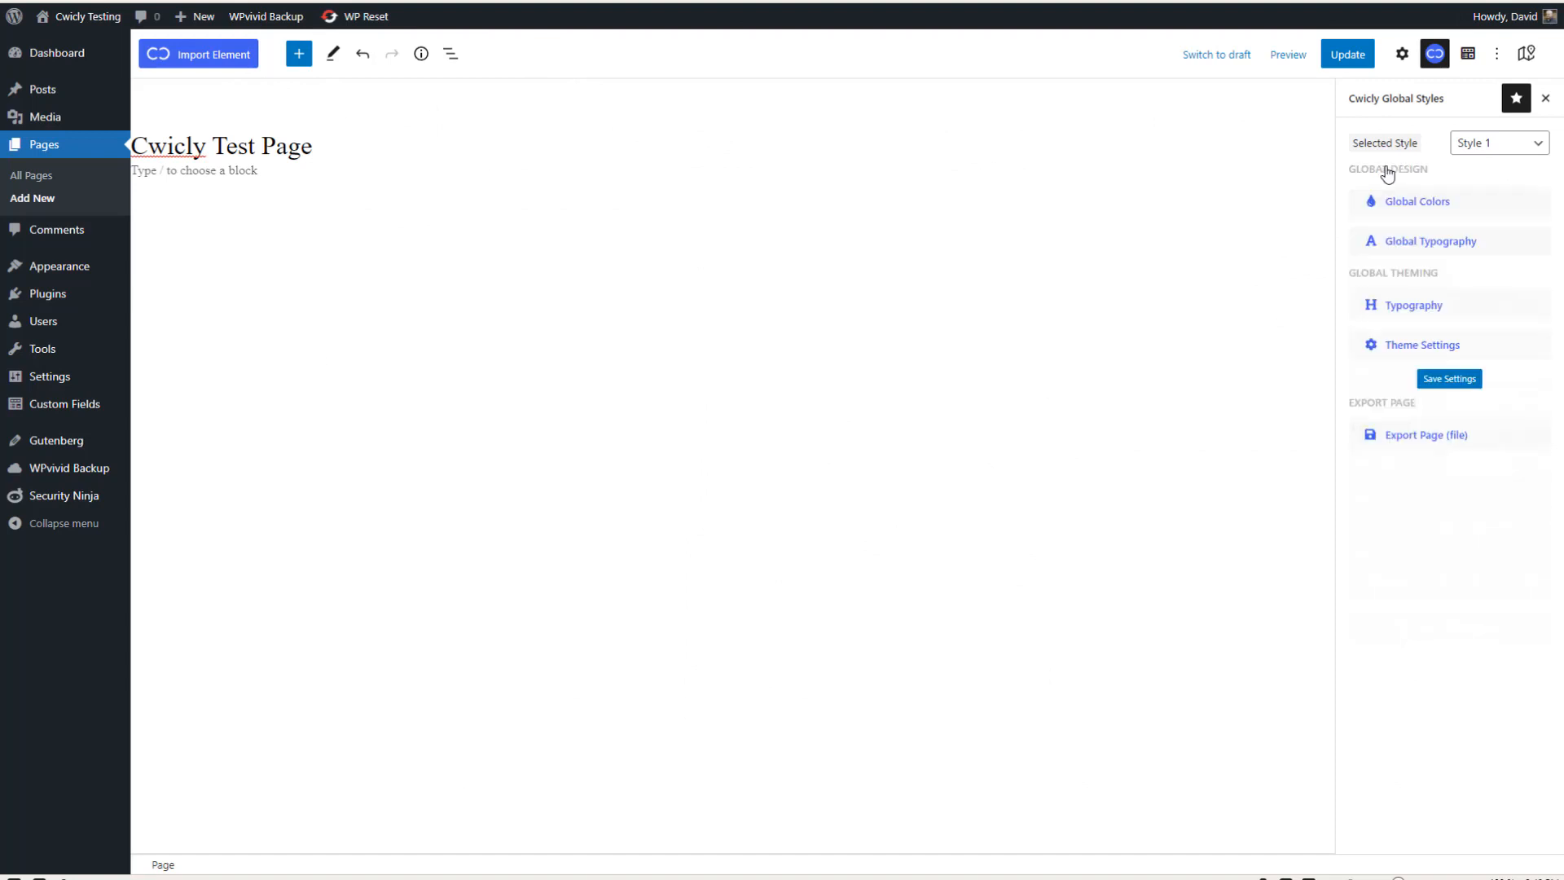
# Step: Inspect the Global Theming options for element typography and the Theme Settings, including the tablet and mobile breakpoints
pyautogui.click(1402, 312)
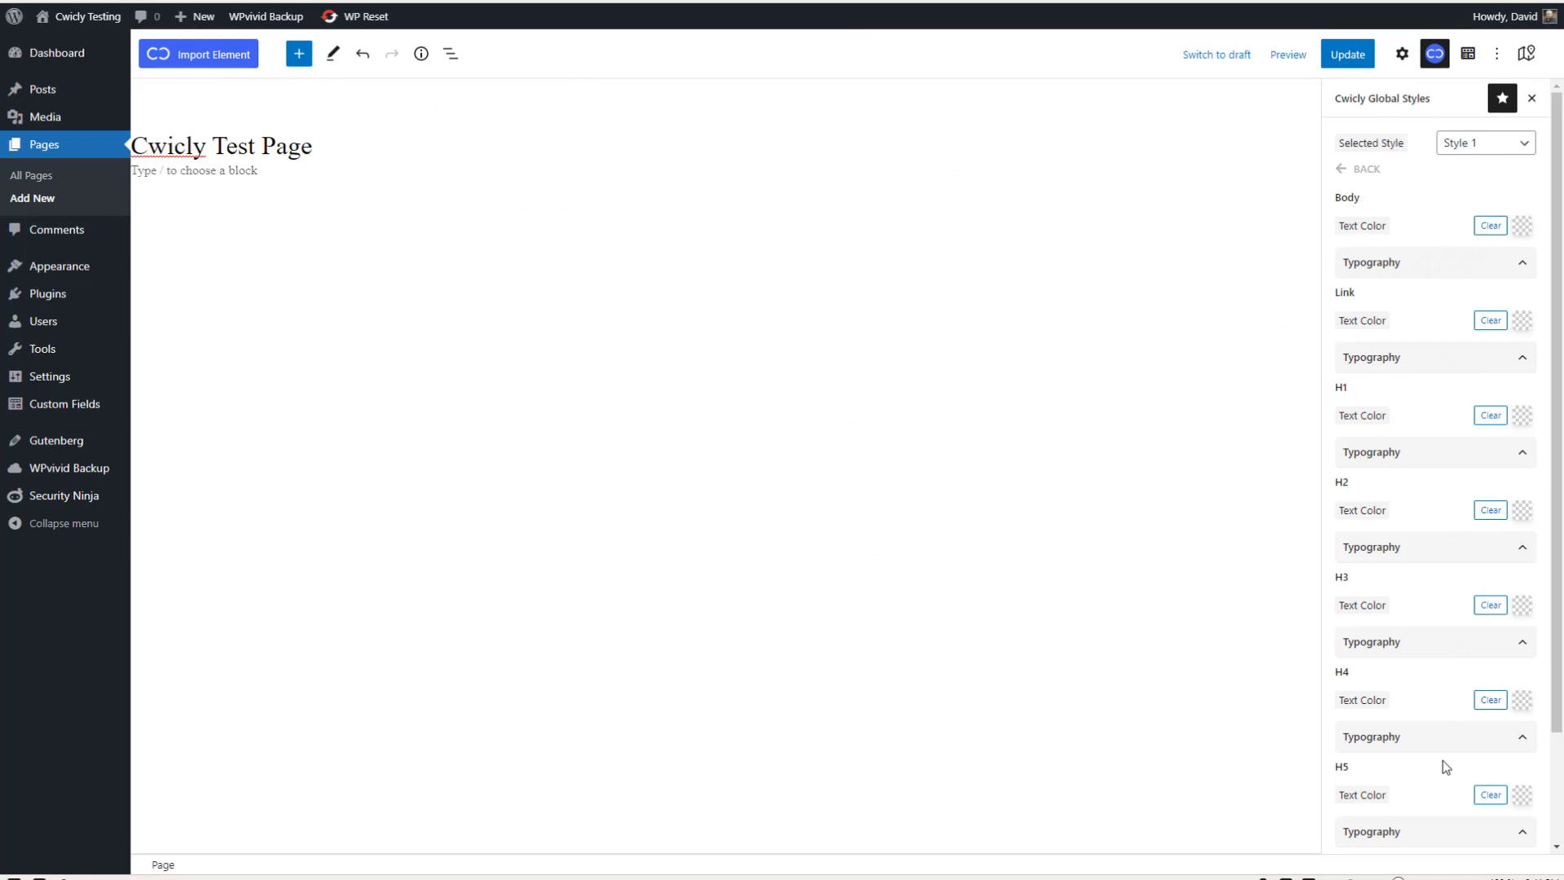
pyautogui.click(1365, 170)
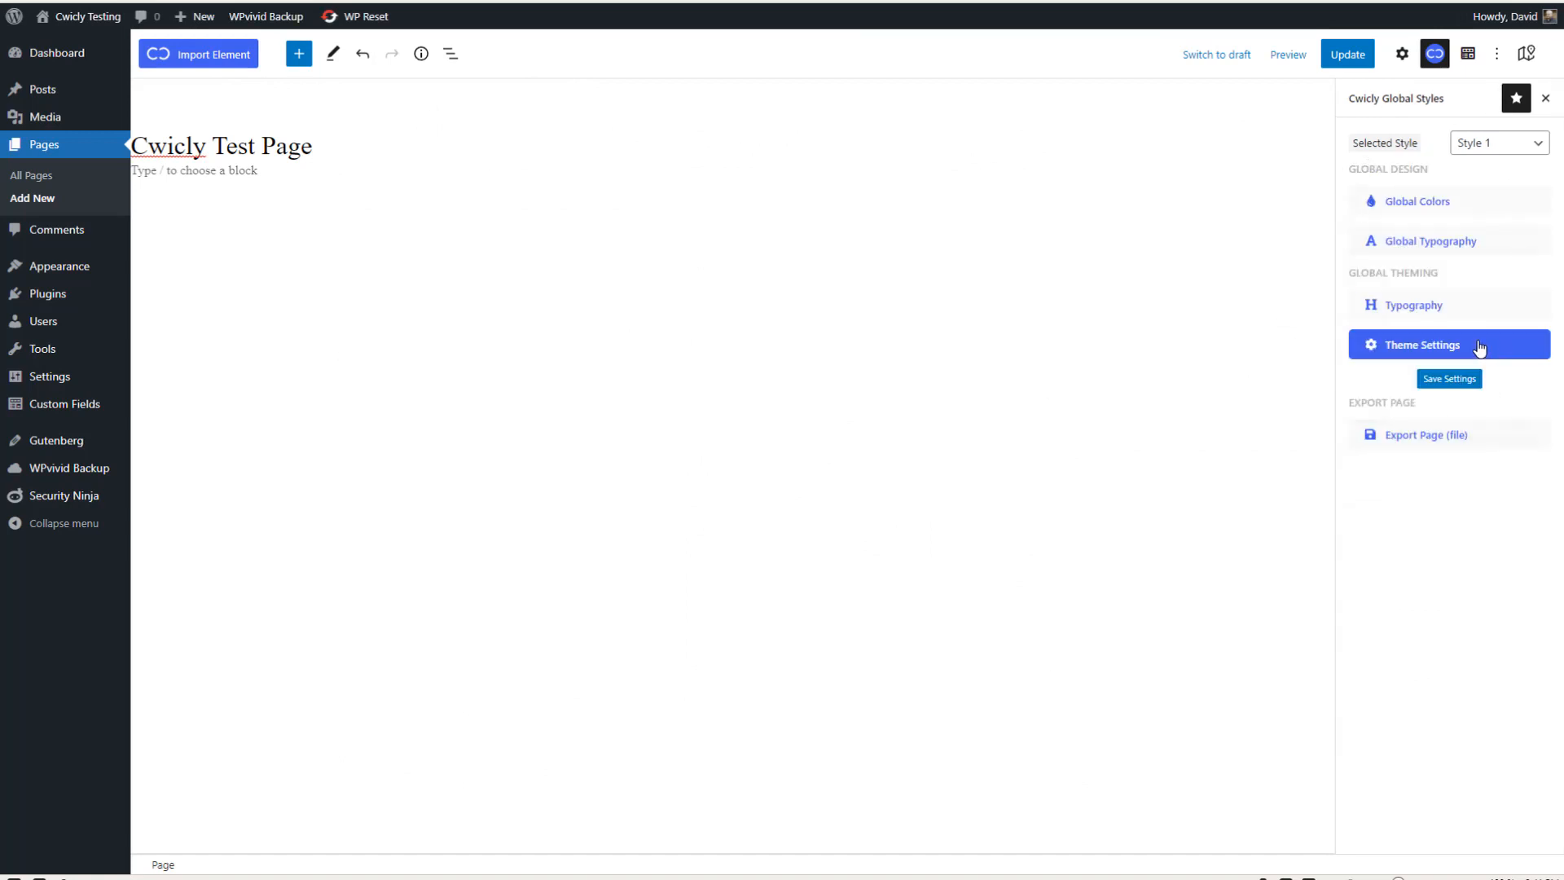
pyautogui.click(1418, 347)
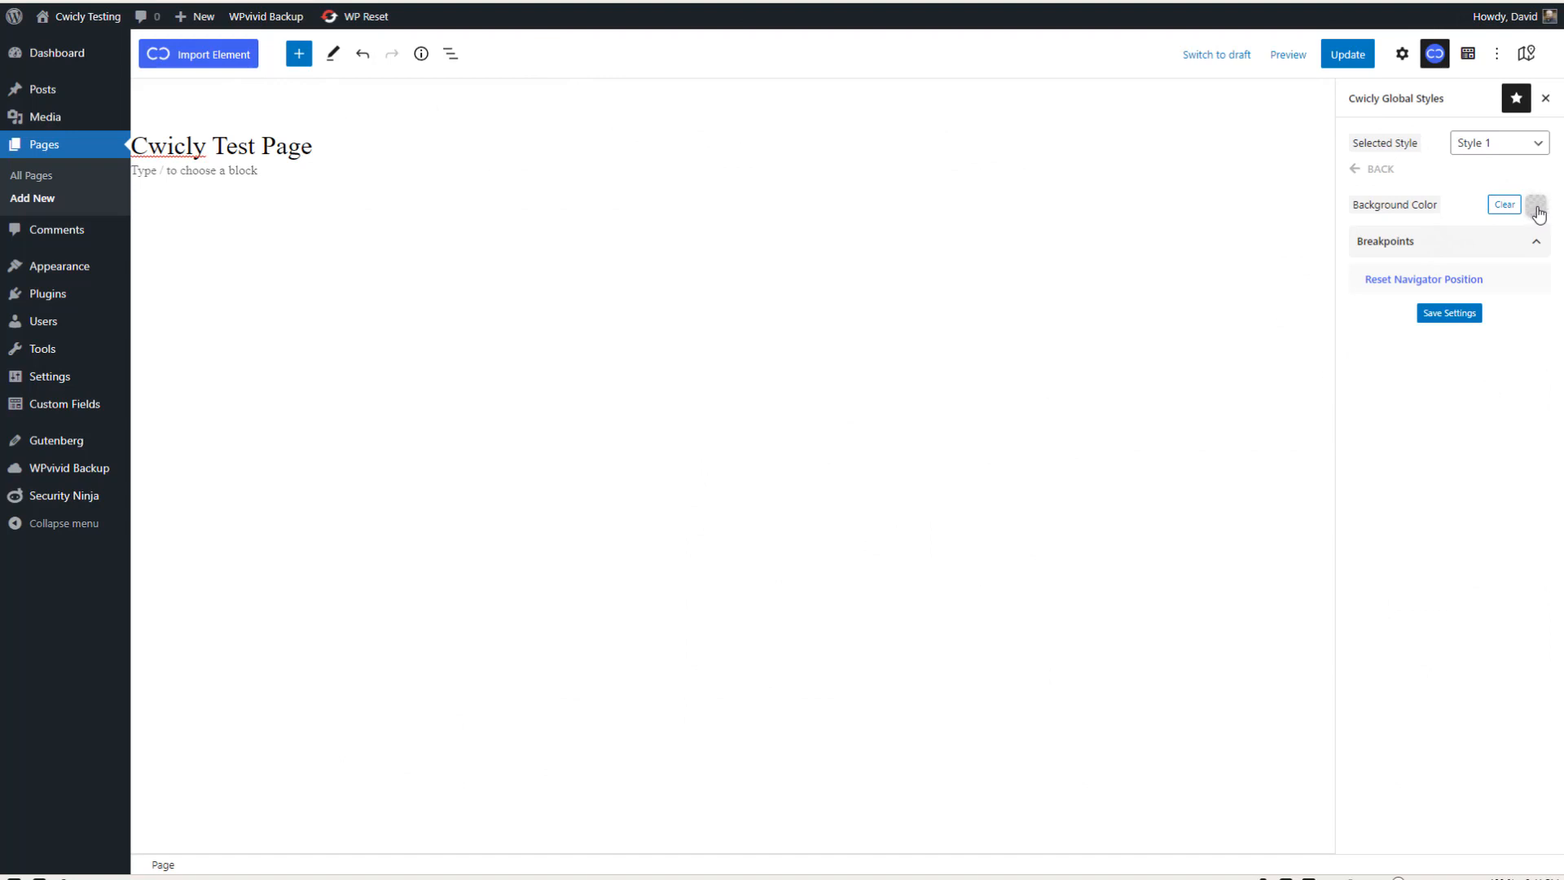
pyautogui.click(1511, 245)
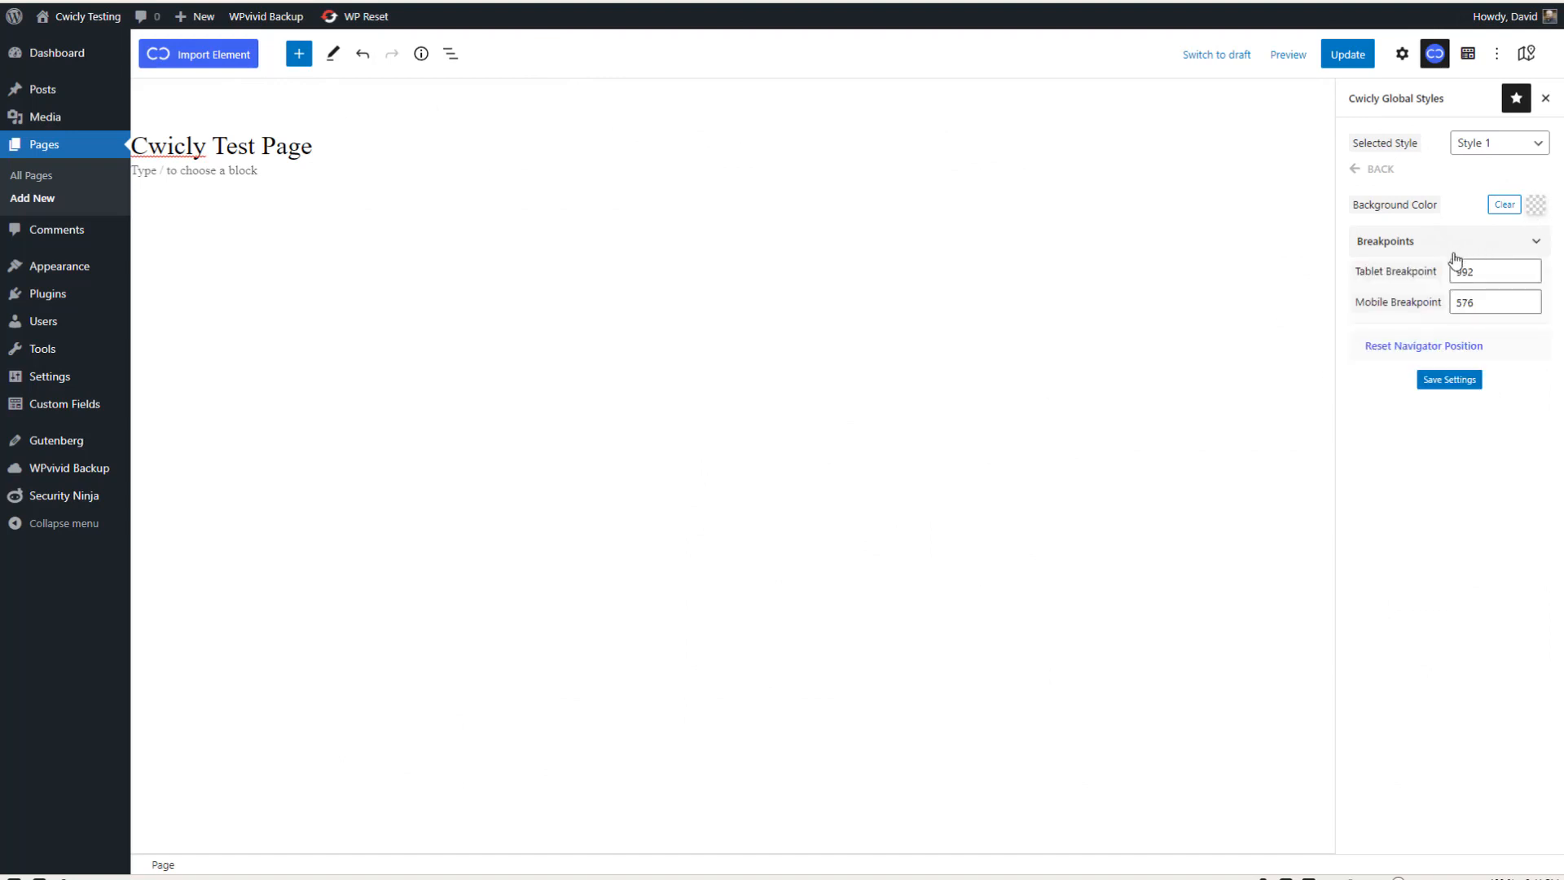
pyautogui.click(1376, 169)
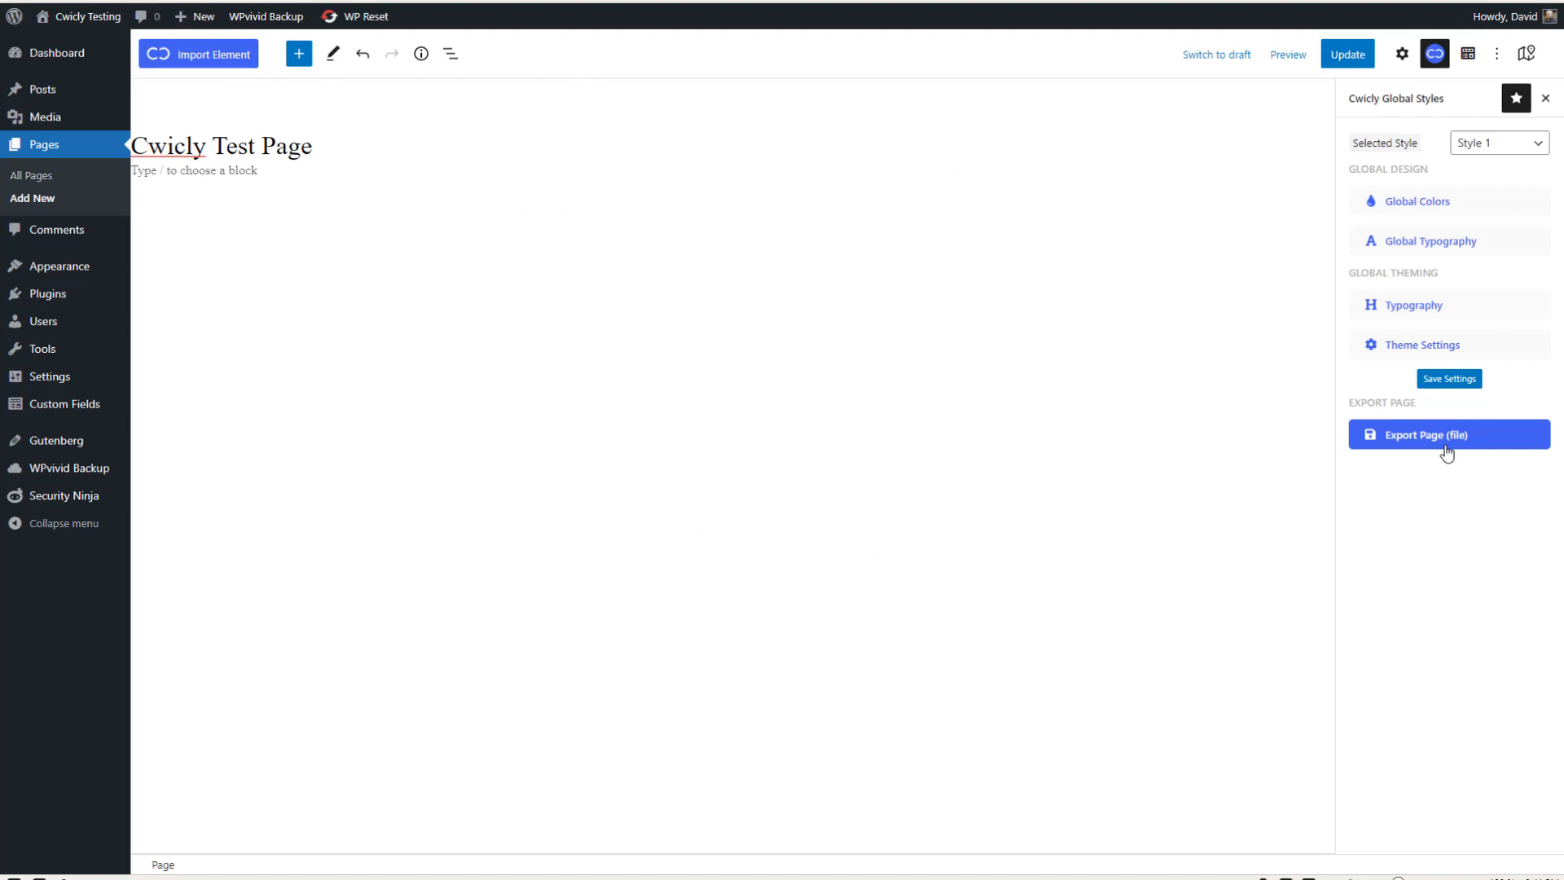
# Step: Examine Cwicly My Collection and the block toolbar of a temporarily inserted Cwicly Heading, and delete that heading
pyautogui.click(1469, 57)
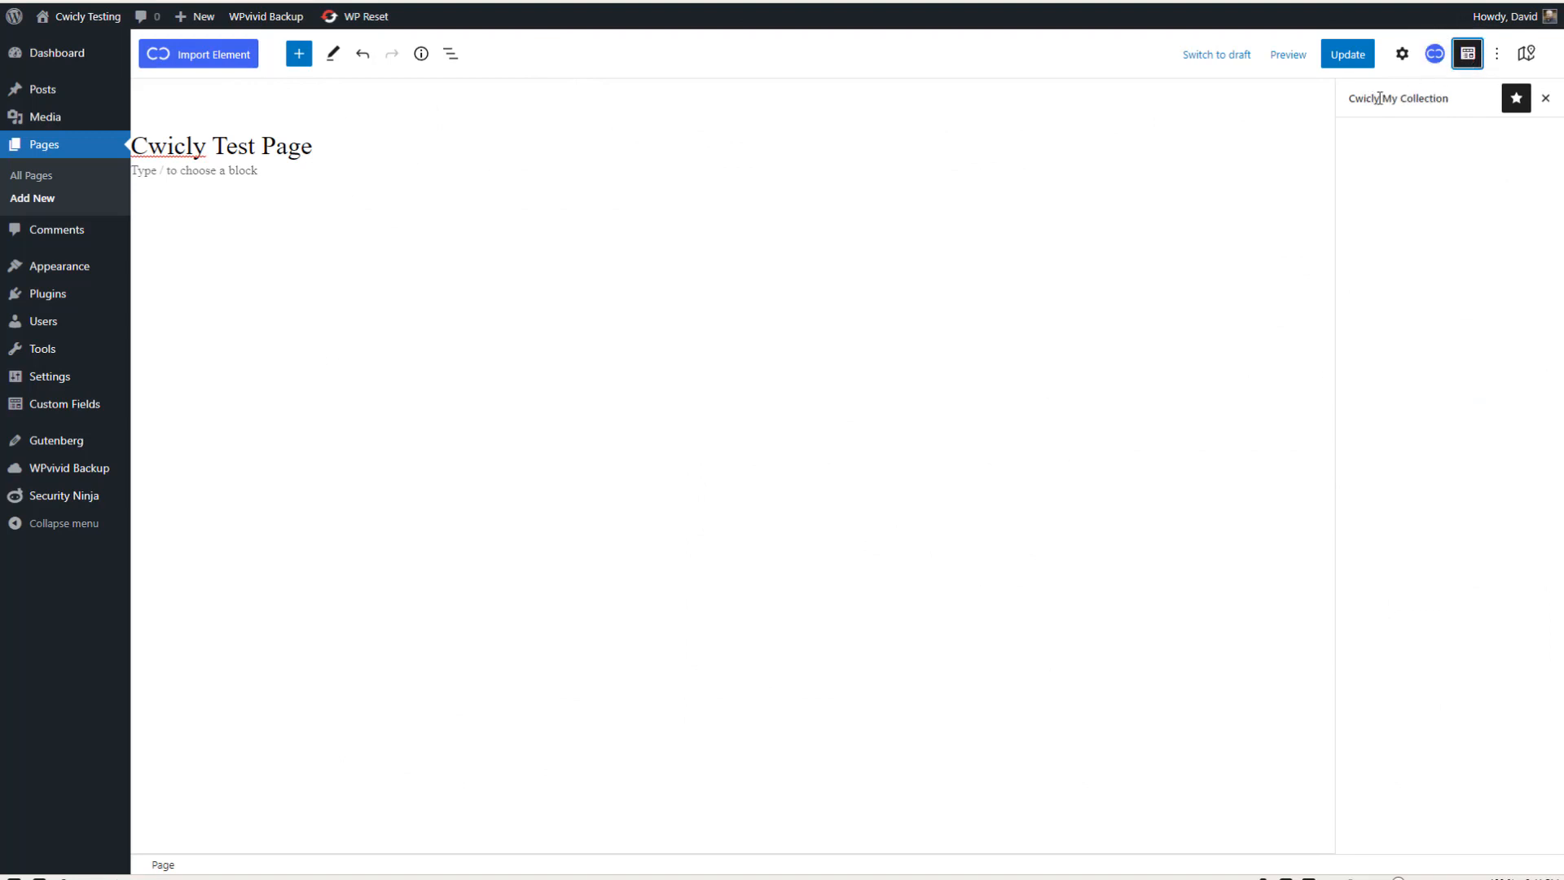
pyautogui.click(298, 54)
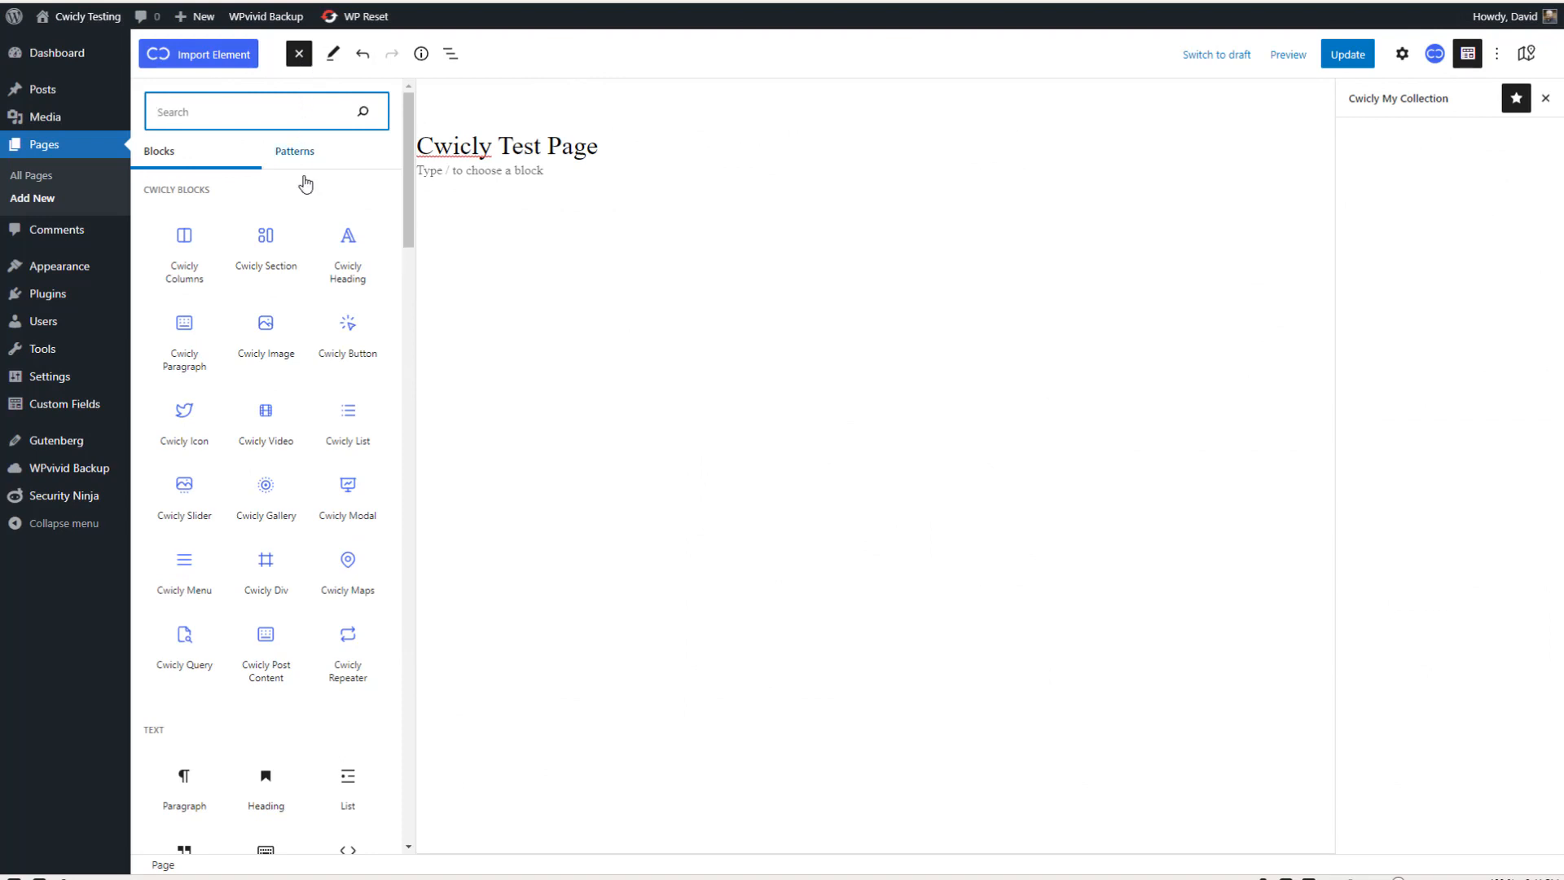
pyautogui.click(348, 241)
pyautogui.click(496, 107)
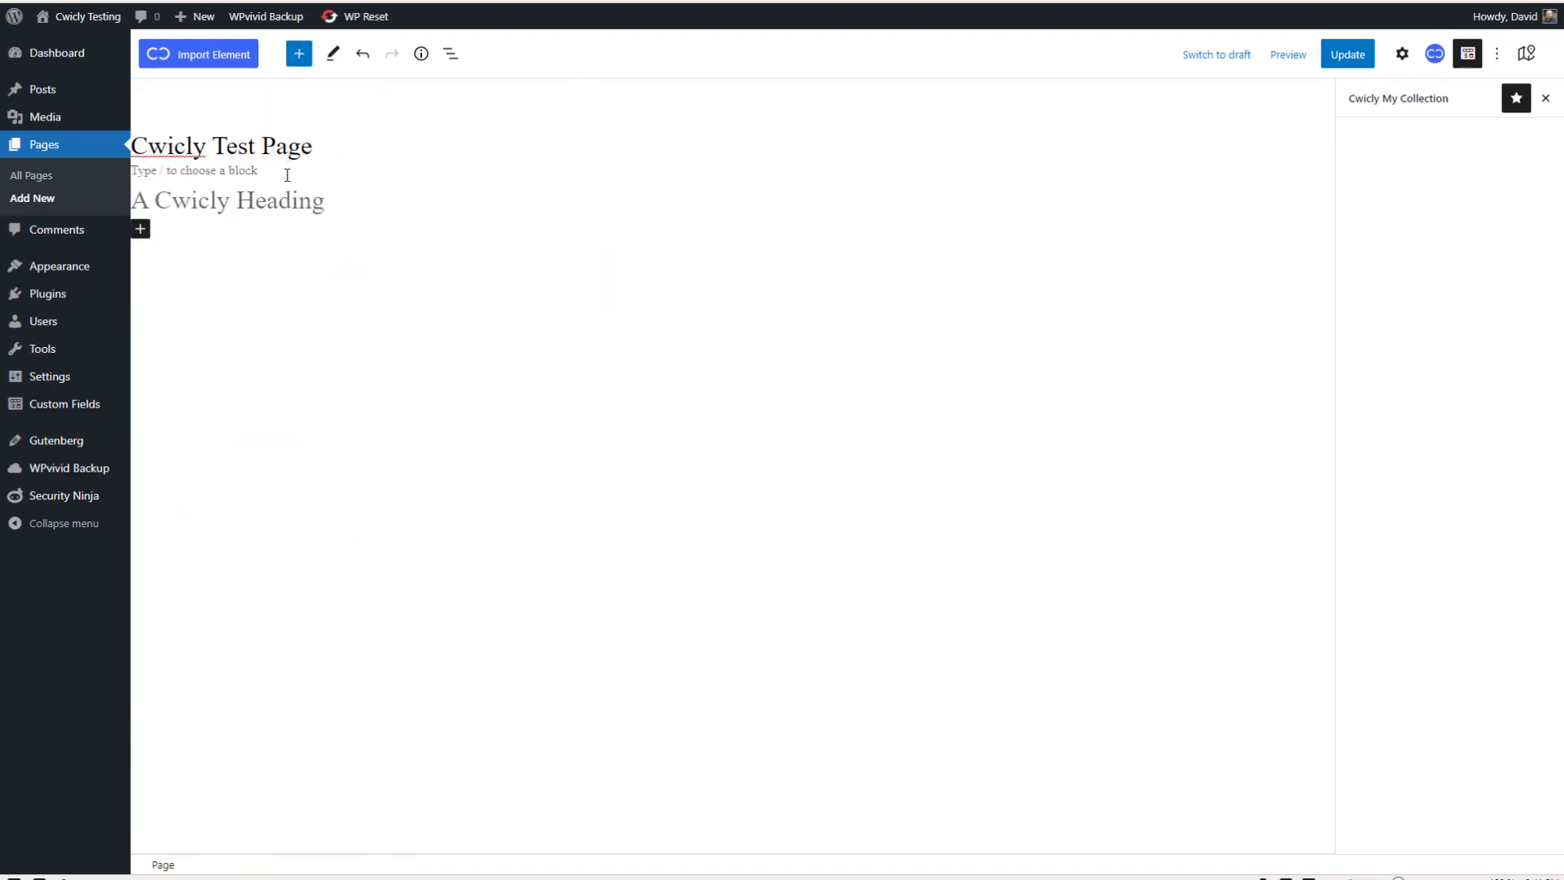
pyautogui.click(225, 196)
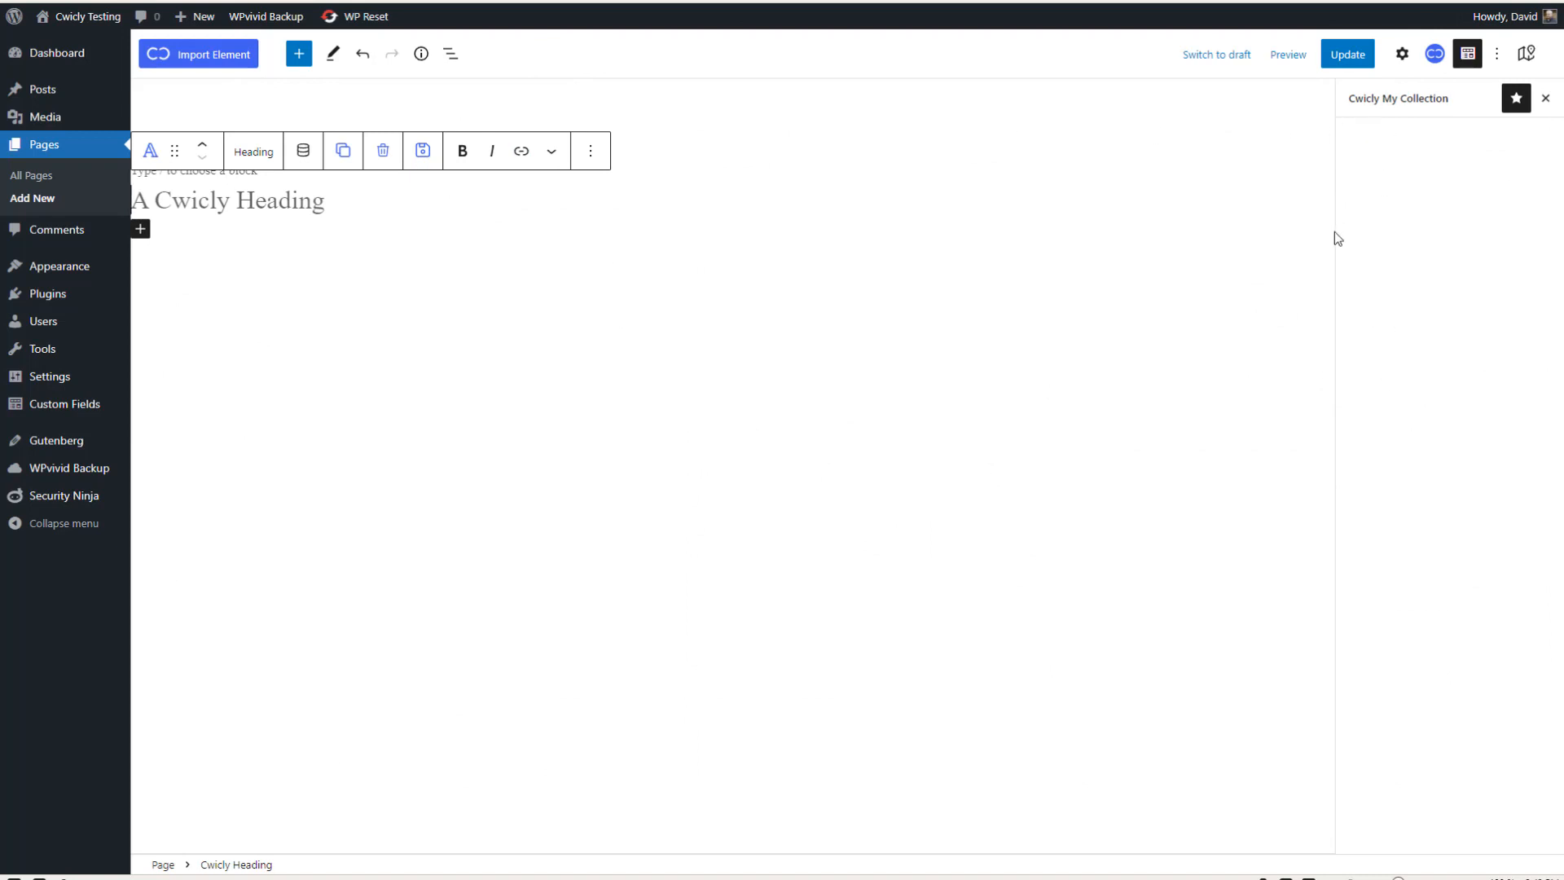
pyautogui.click(382, 150)
pyautogui.click(652, 97)
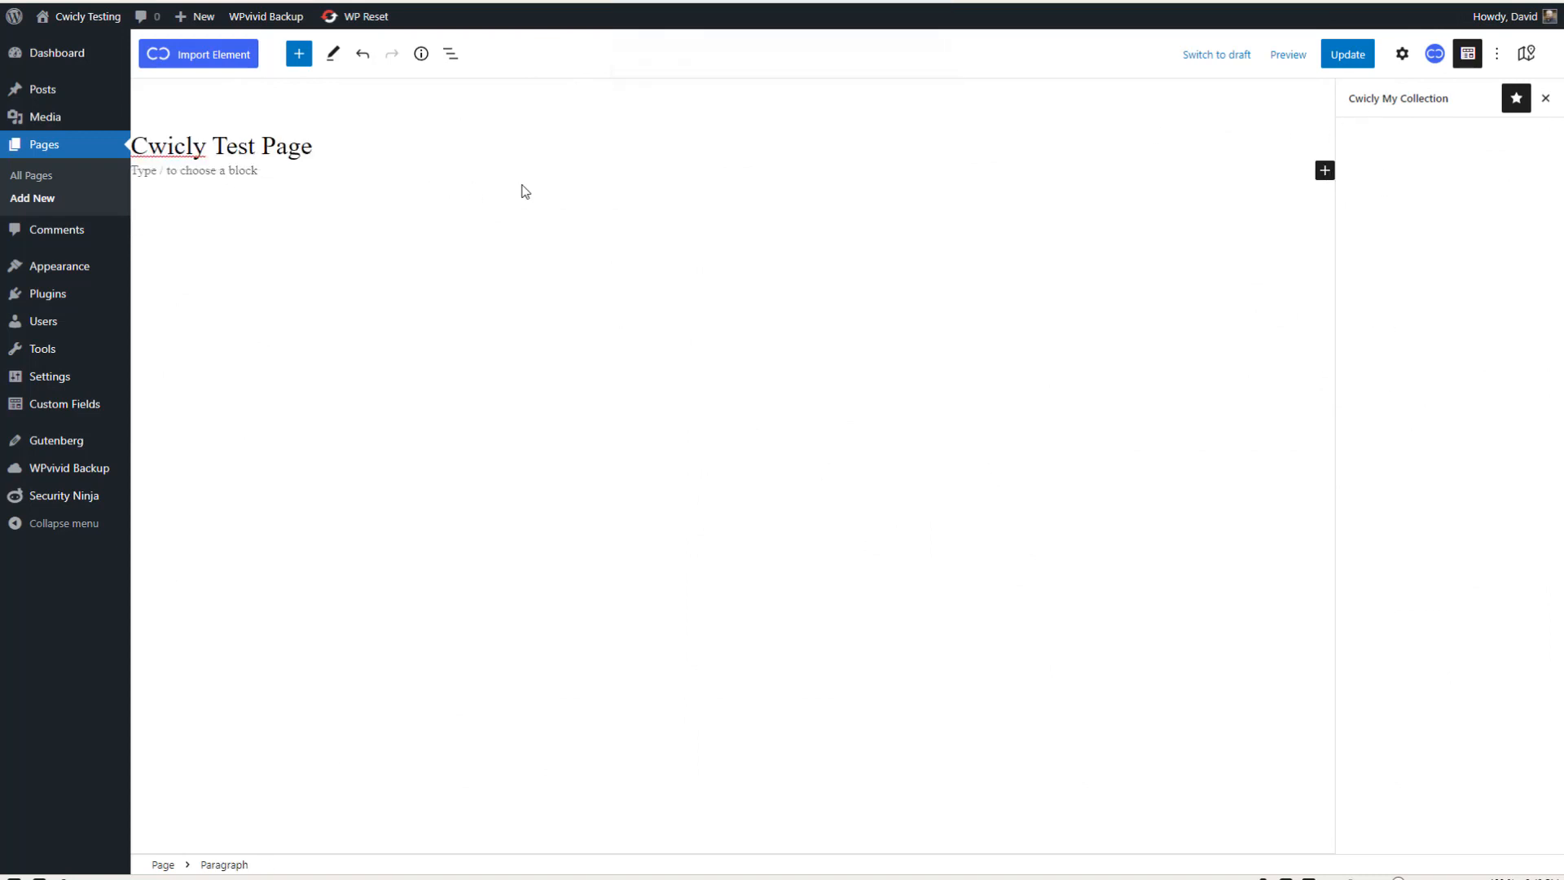
# Step: Compare the Cwicly Navigator with the editor's built-in List View, and close both
pyautogui.click(1525, 54)
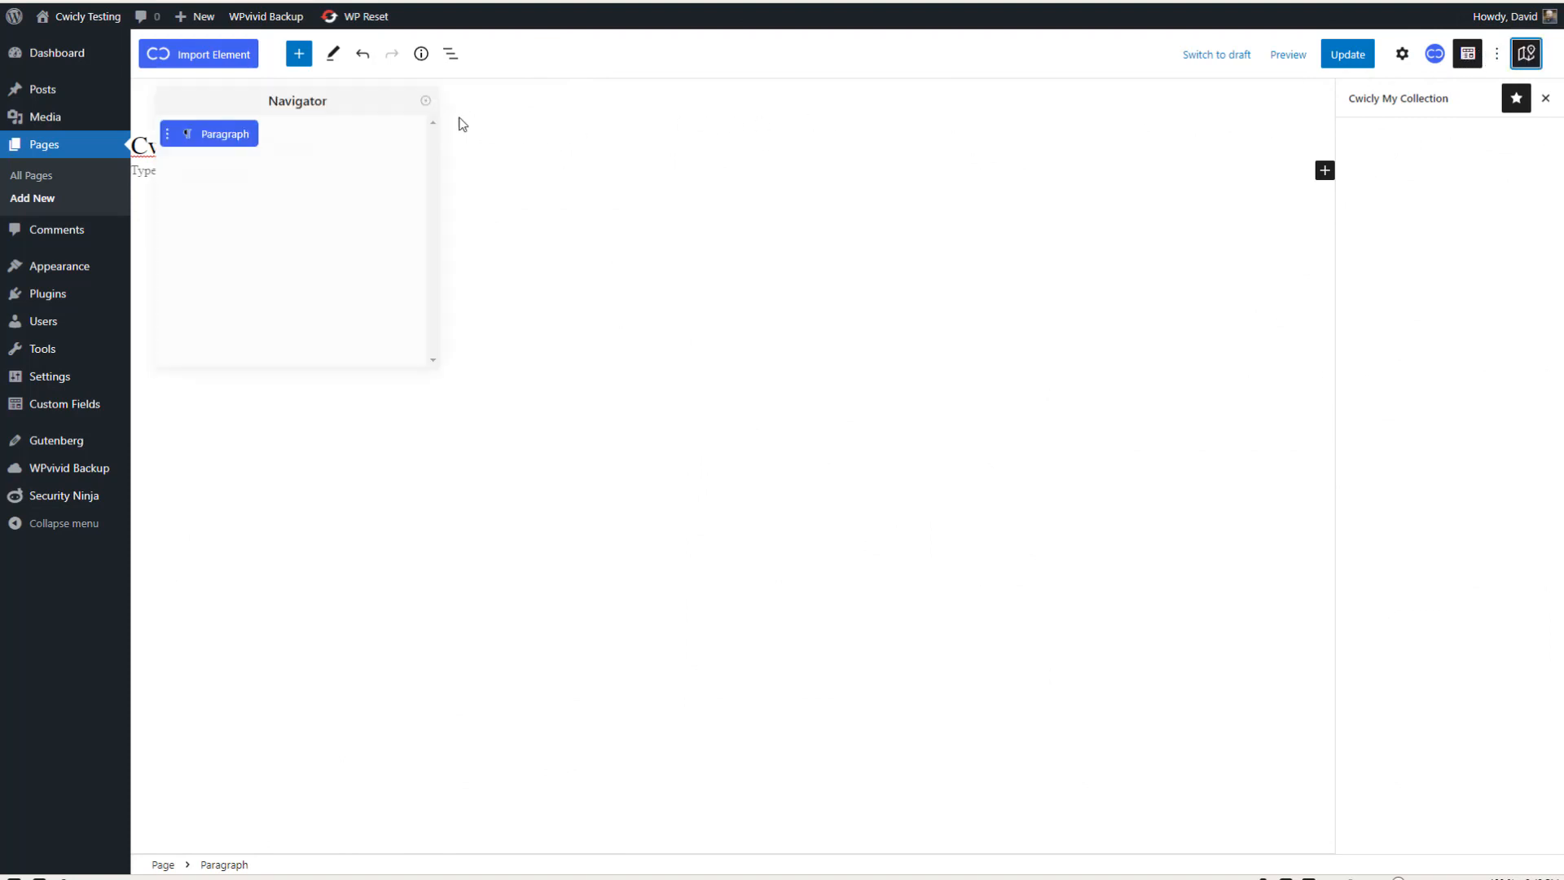
pyautogui.click(452, 54)
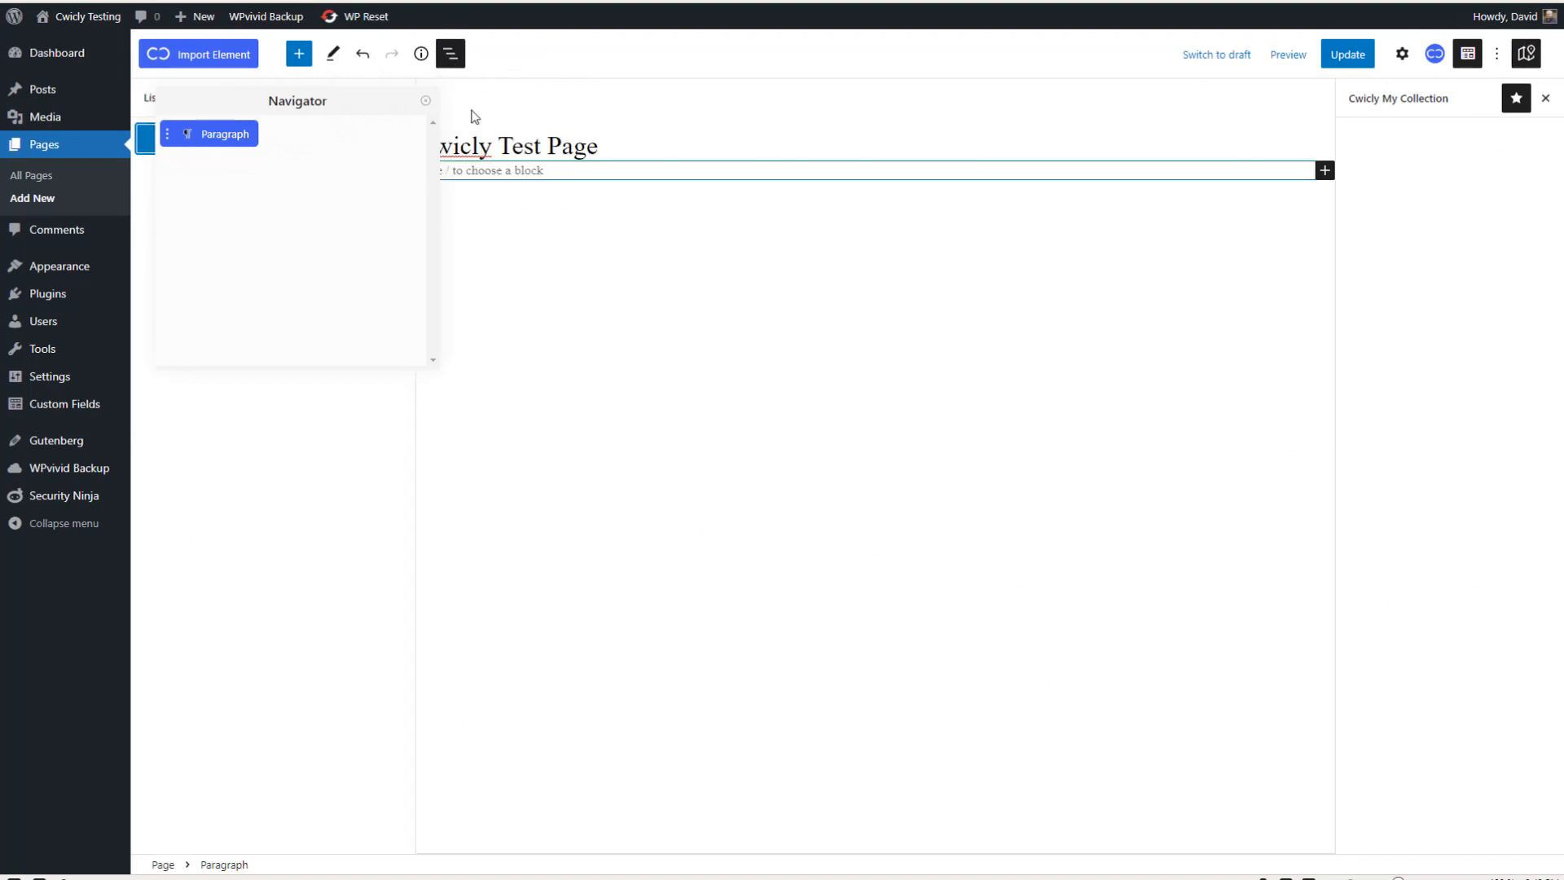
pyautogui.click(426, 100)
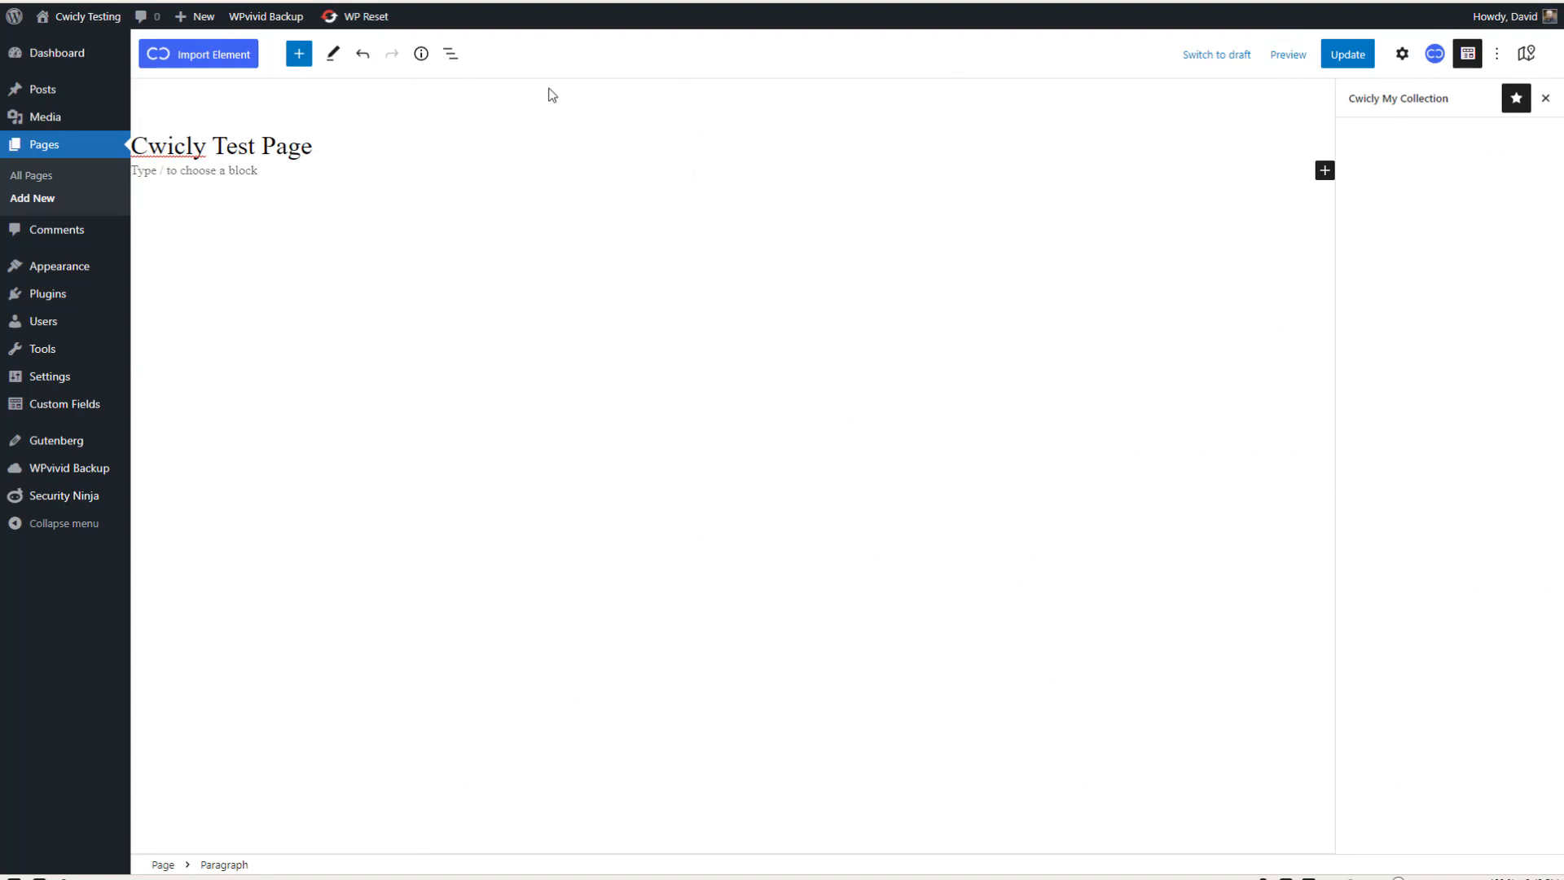
# Step: Leave the page editor for the site's Menus screen and review the main menu's structure and theme location
pyautogui.moveTo(87, 26)
pyautogui.click(98, 20)
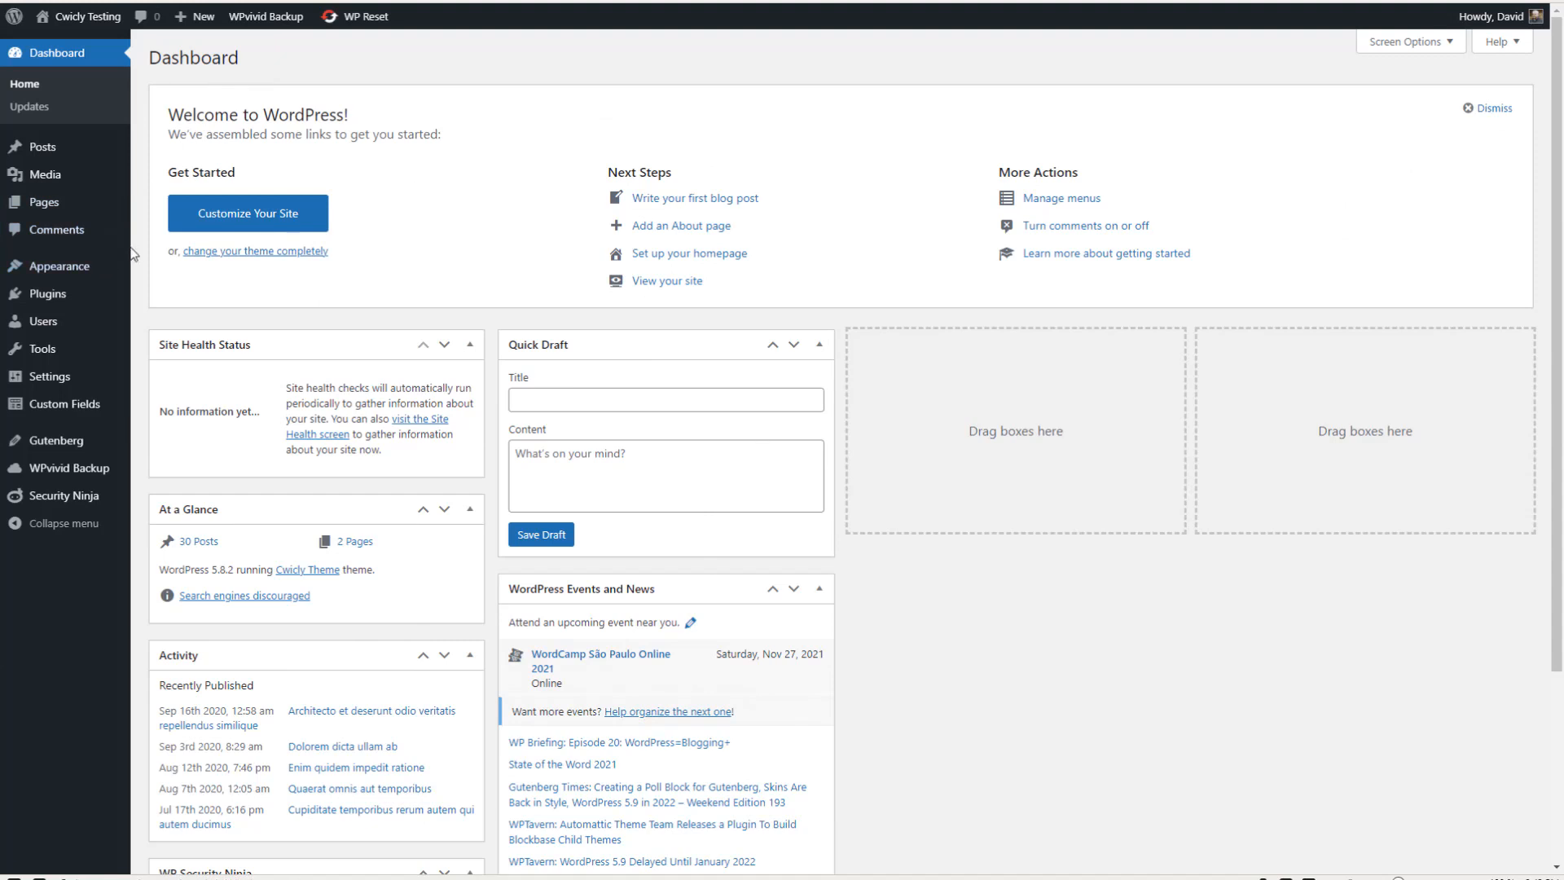
pyautogui.moveTo(80, 273)
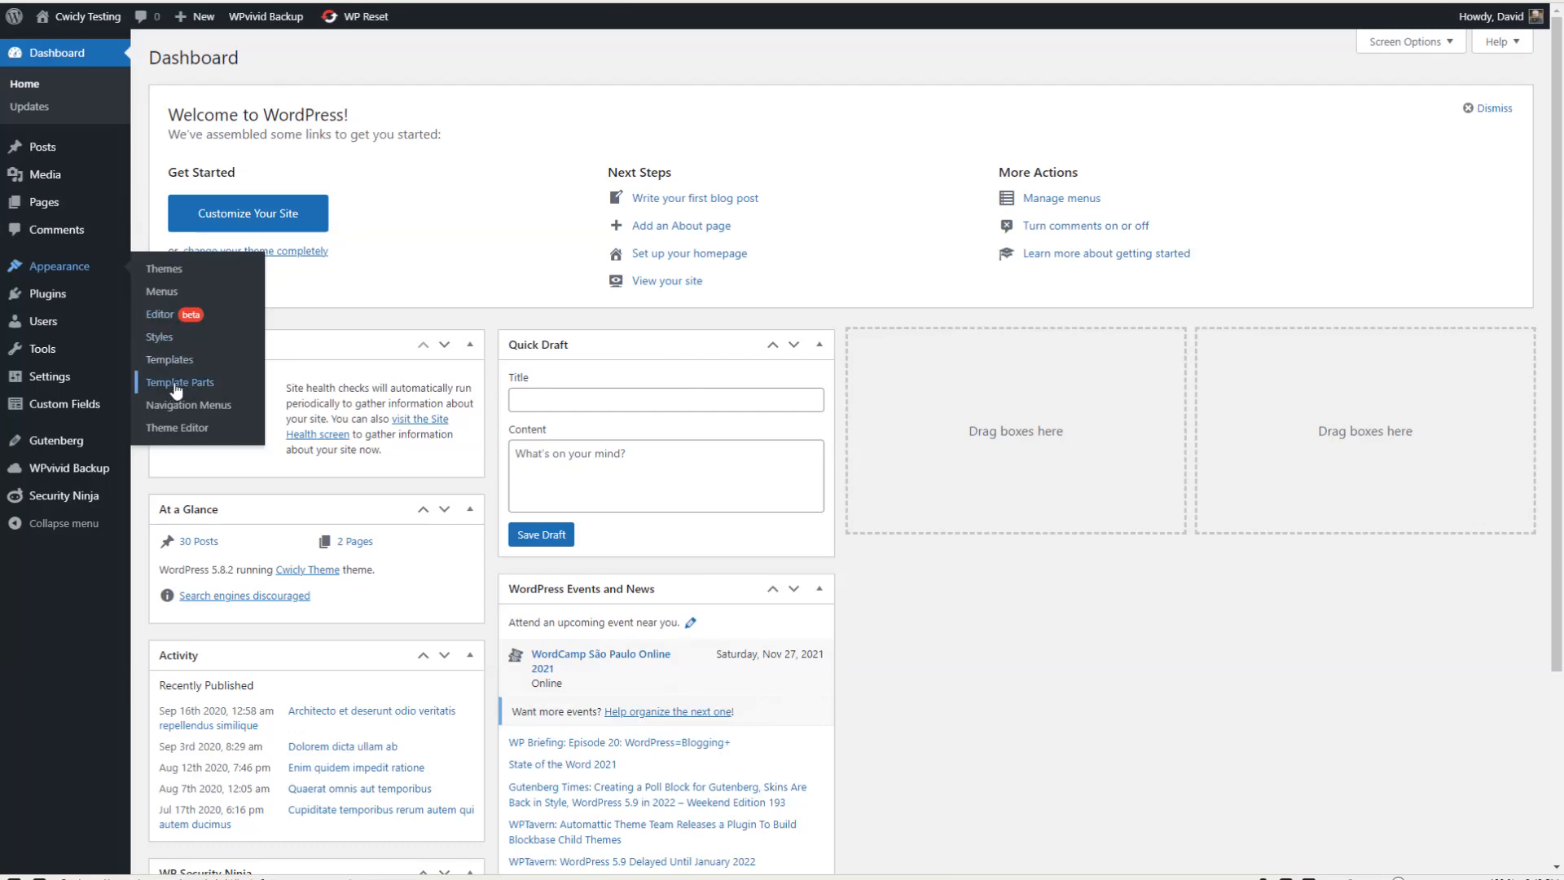
pyautogui.click(167, 302)
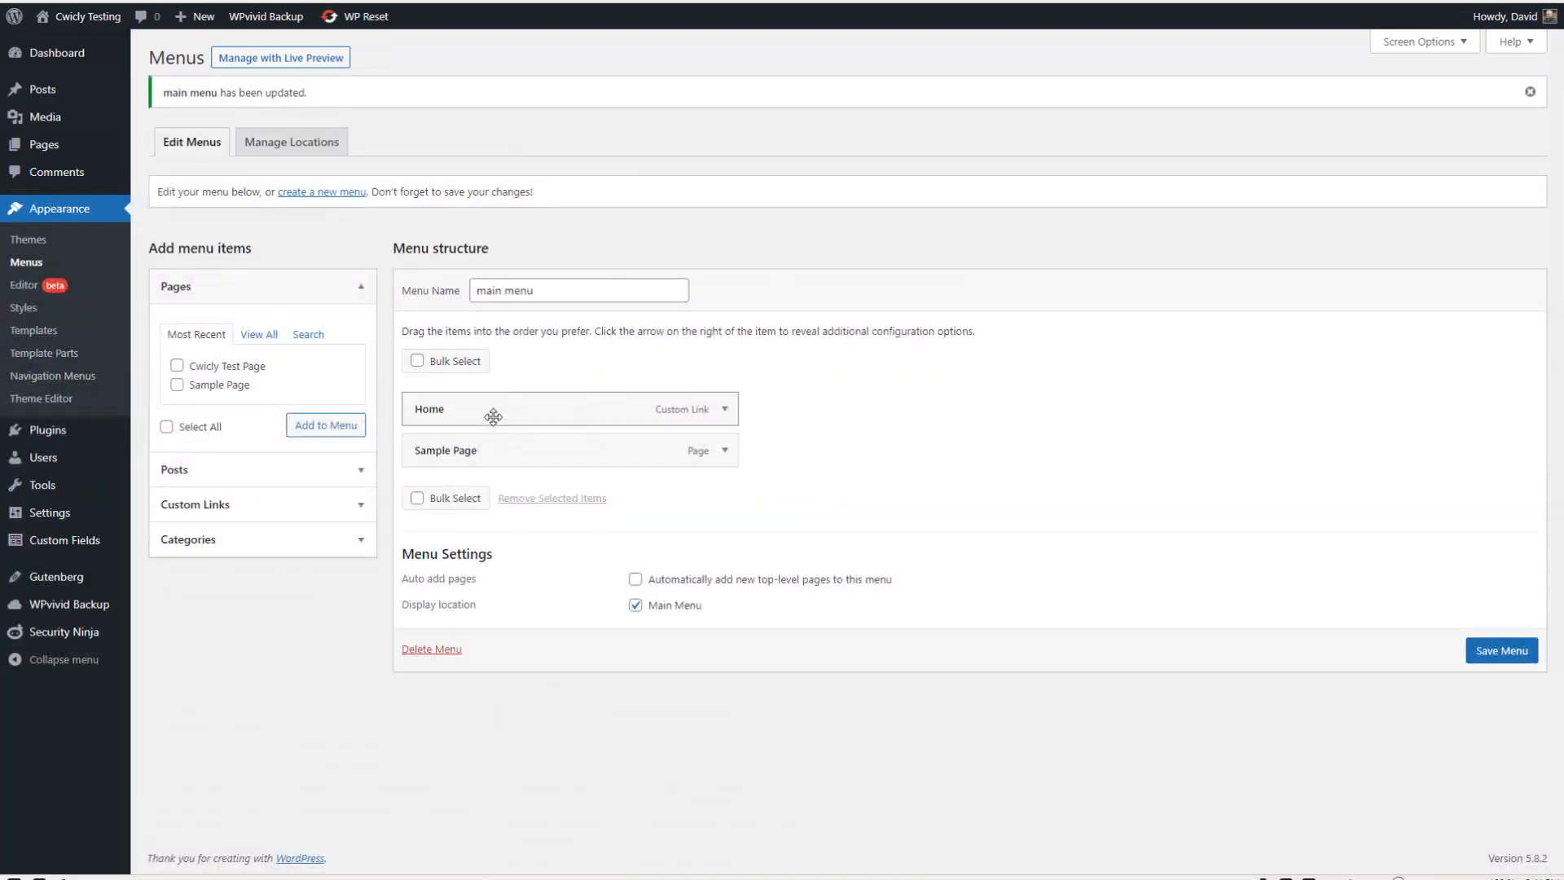
pyautogui.click(301, 147)
pyautogui.click(217, 235)
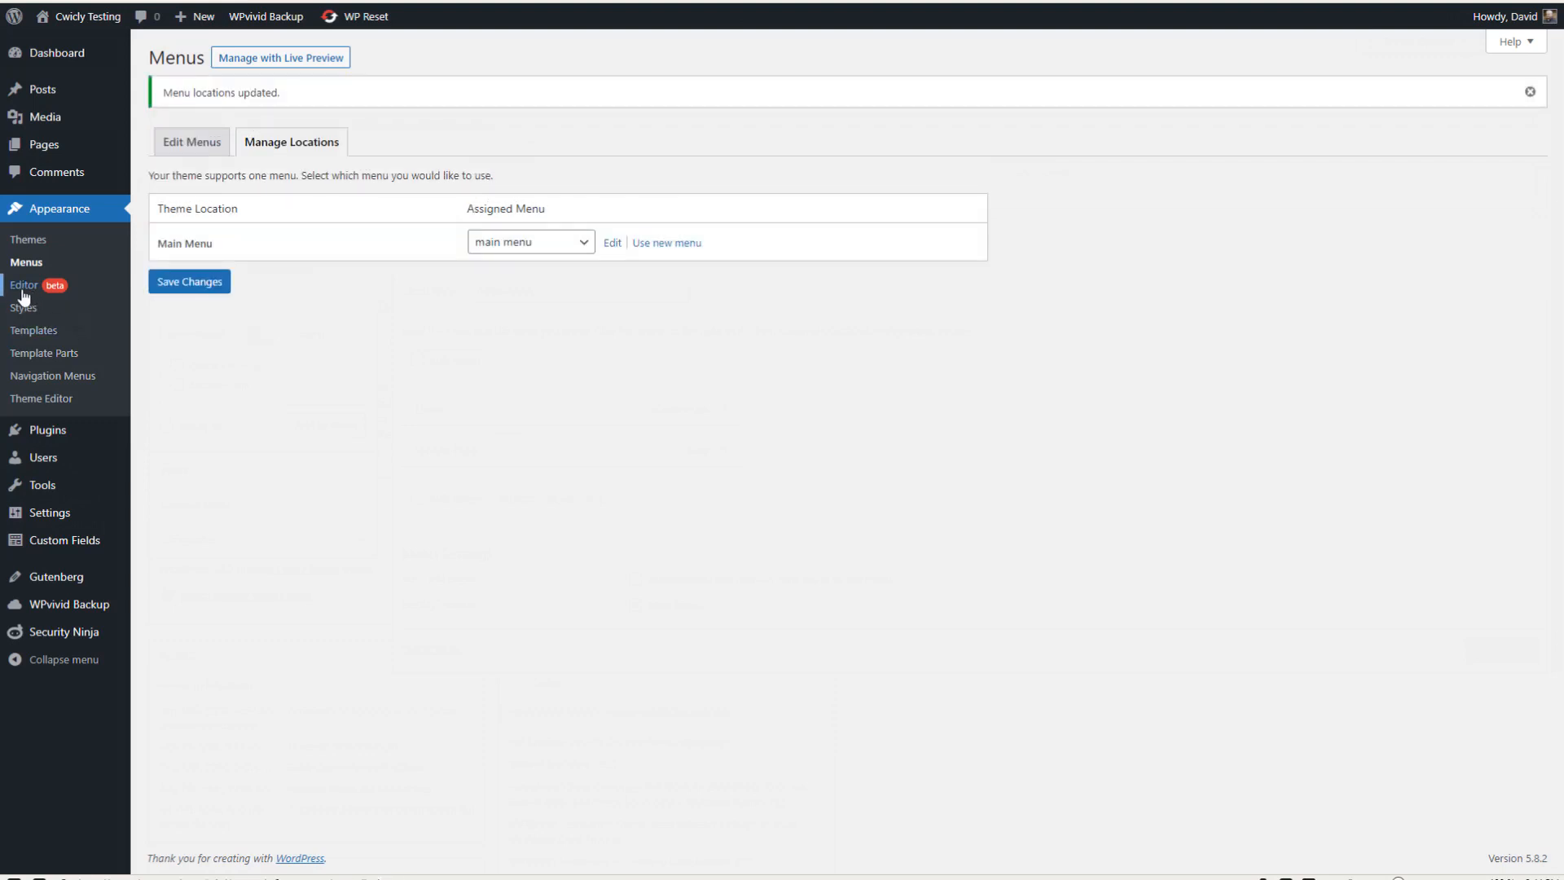
# Step: Open the site editor, check the theme's templates, and open the header template part for editing
pyautogui.click(23, 289)
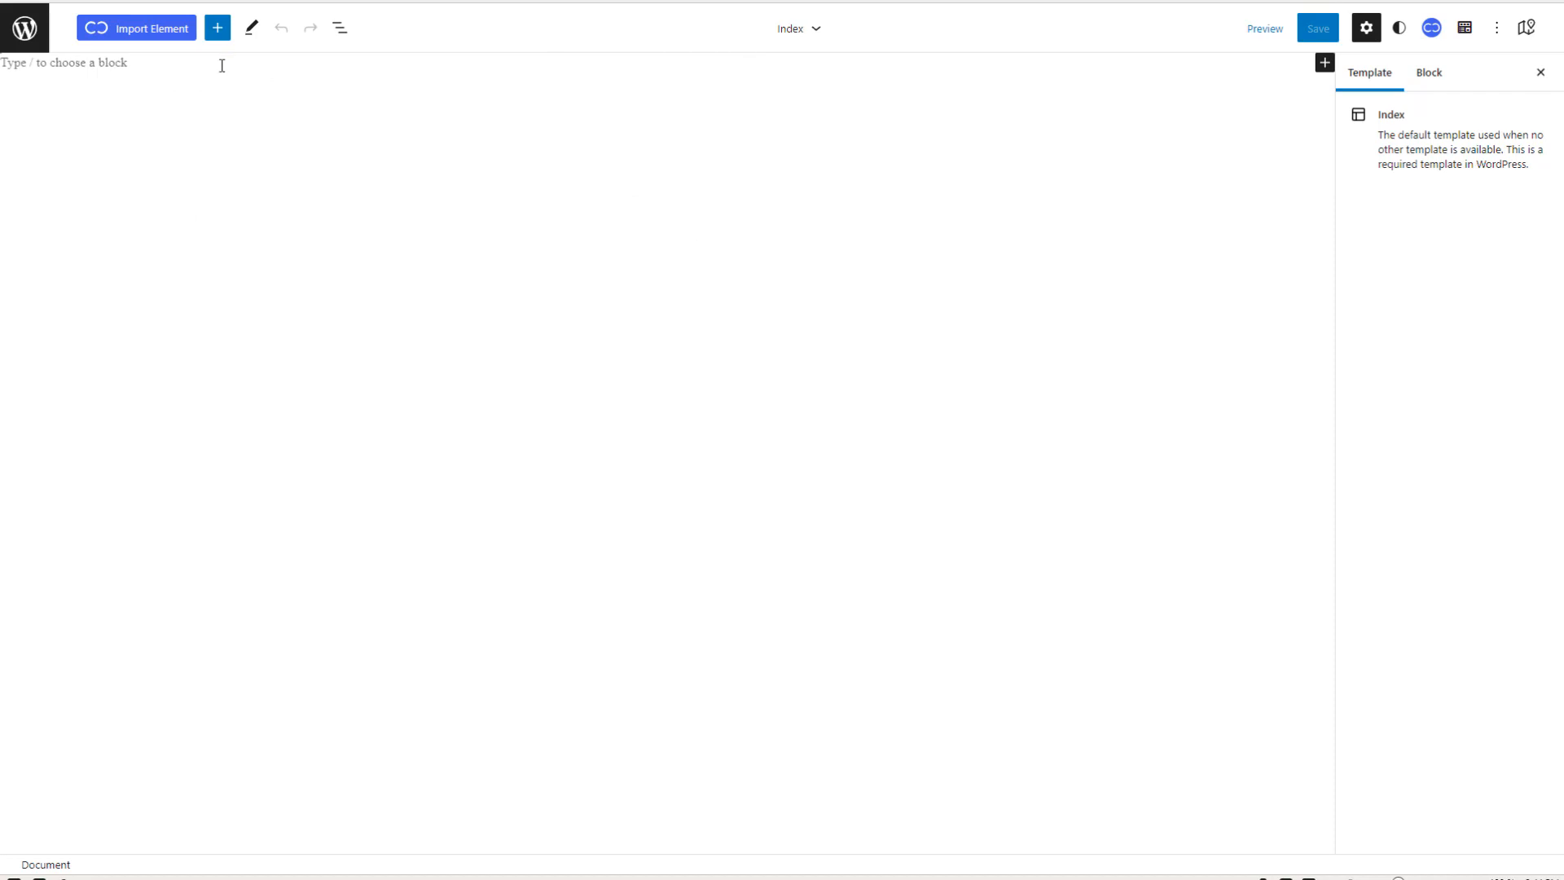
pyautogui.click(31, 33)
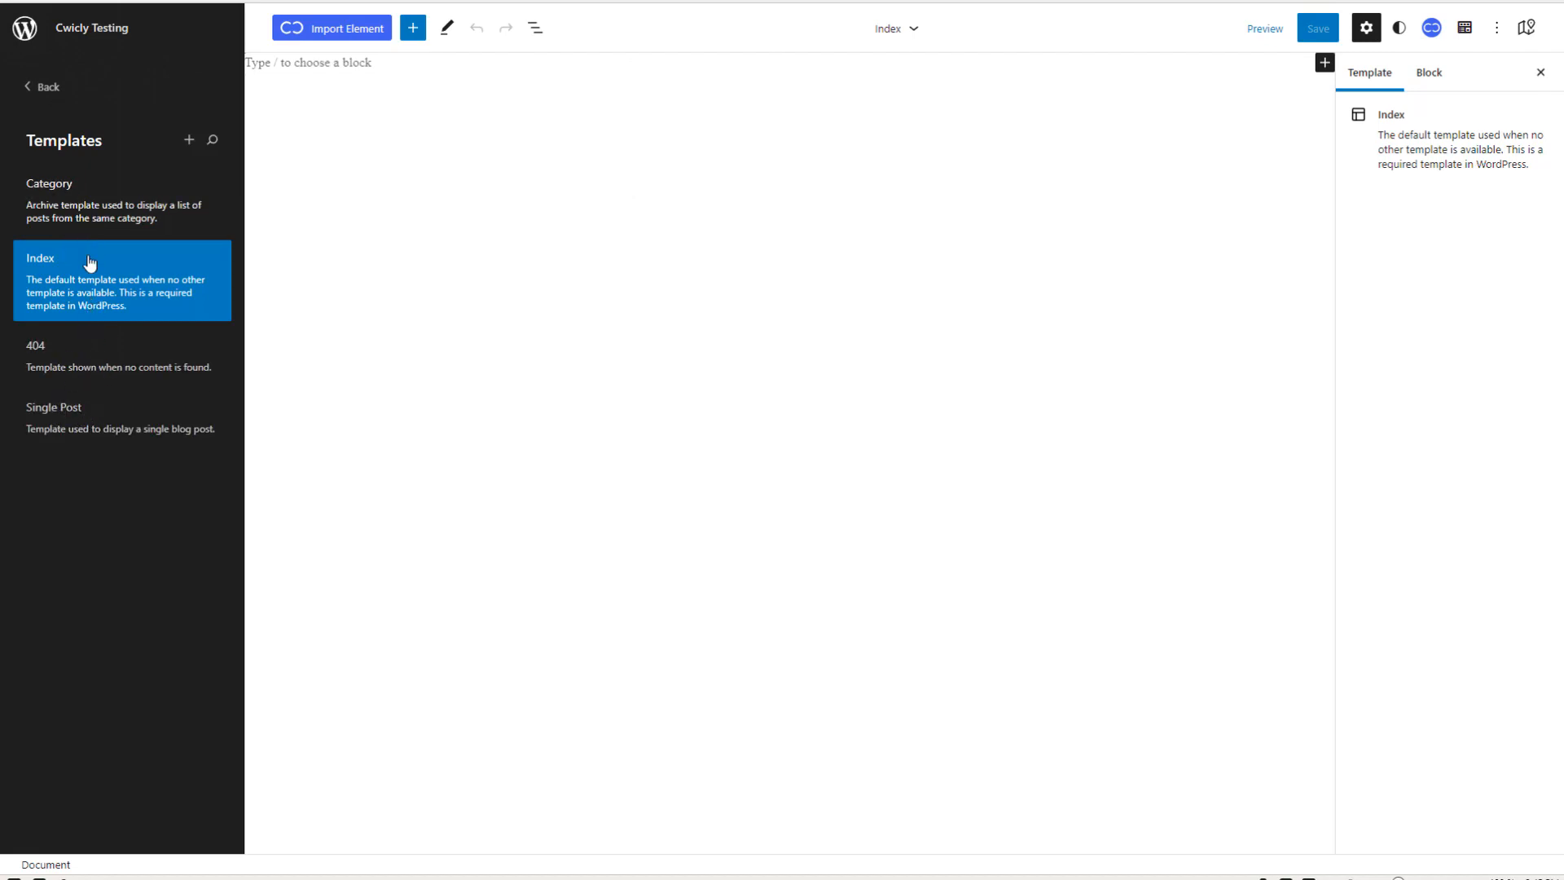
pyautogui.click(46, 91)
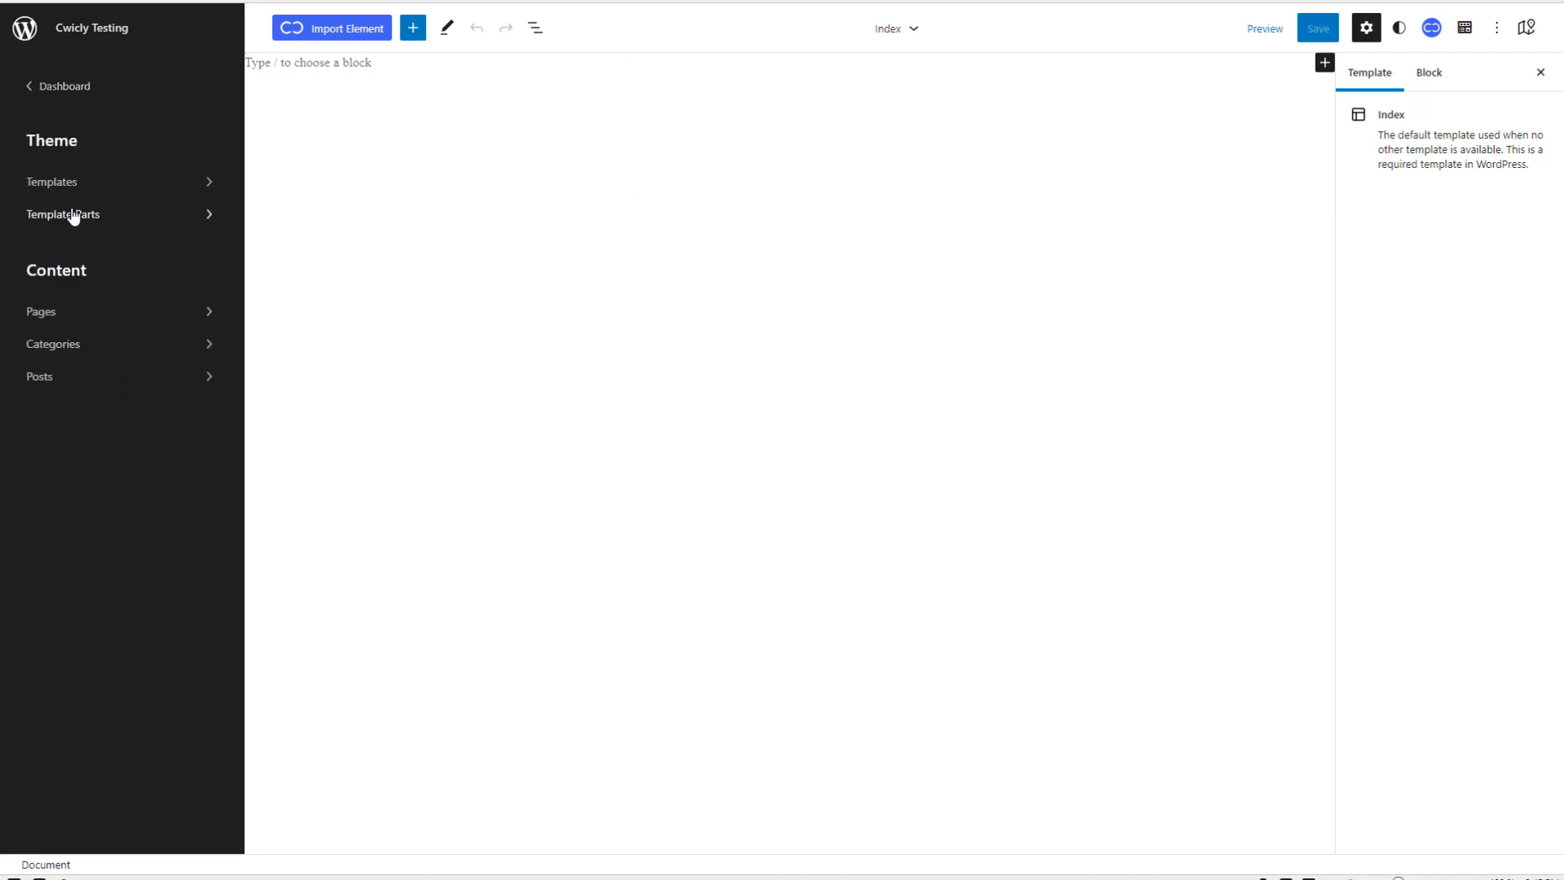
pyautogui.click(98, 219)
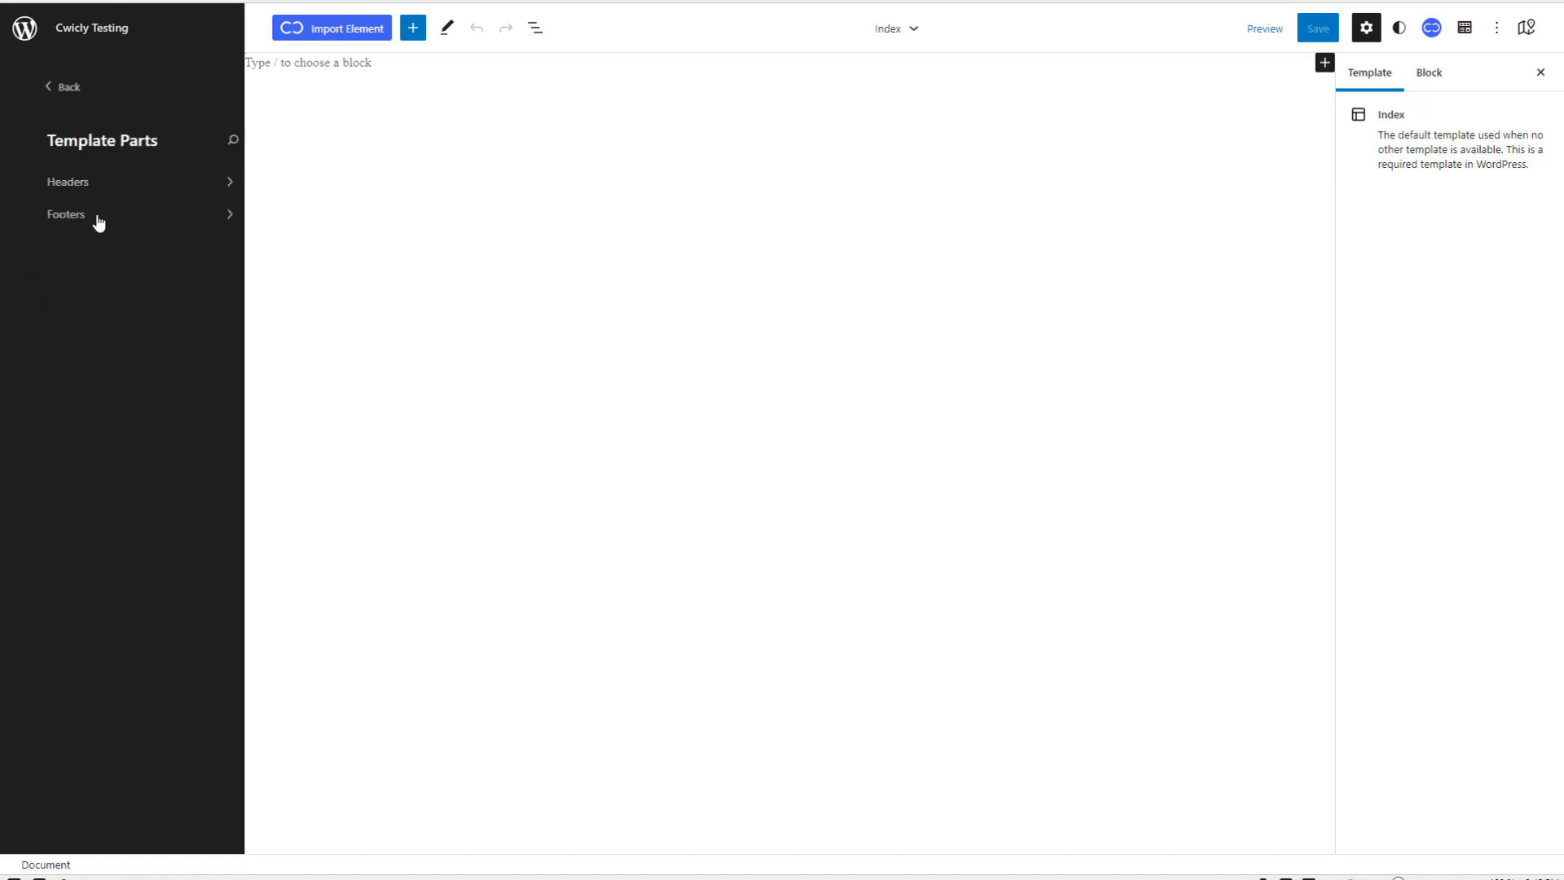
pyautogui.click(60, 186)
pyautogui.click(52, 188)
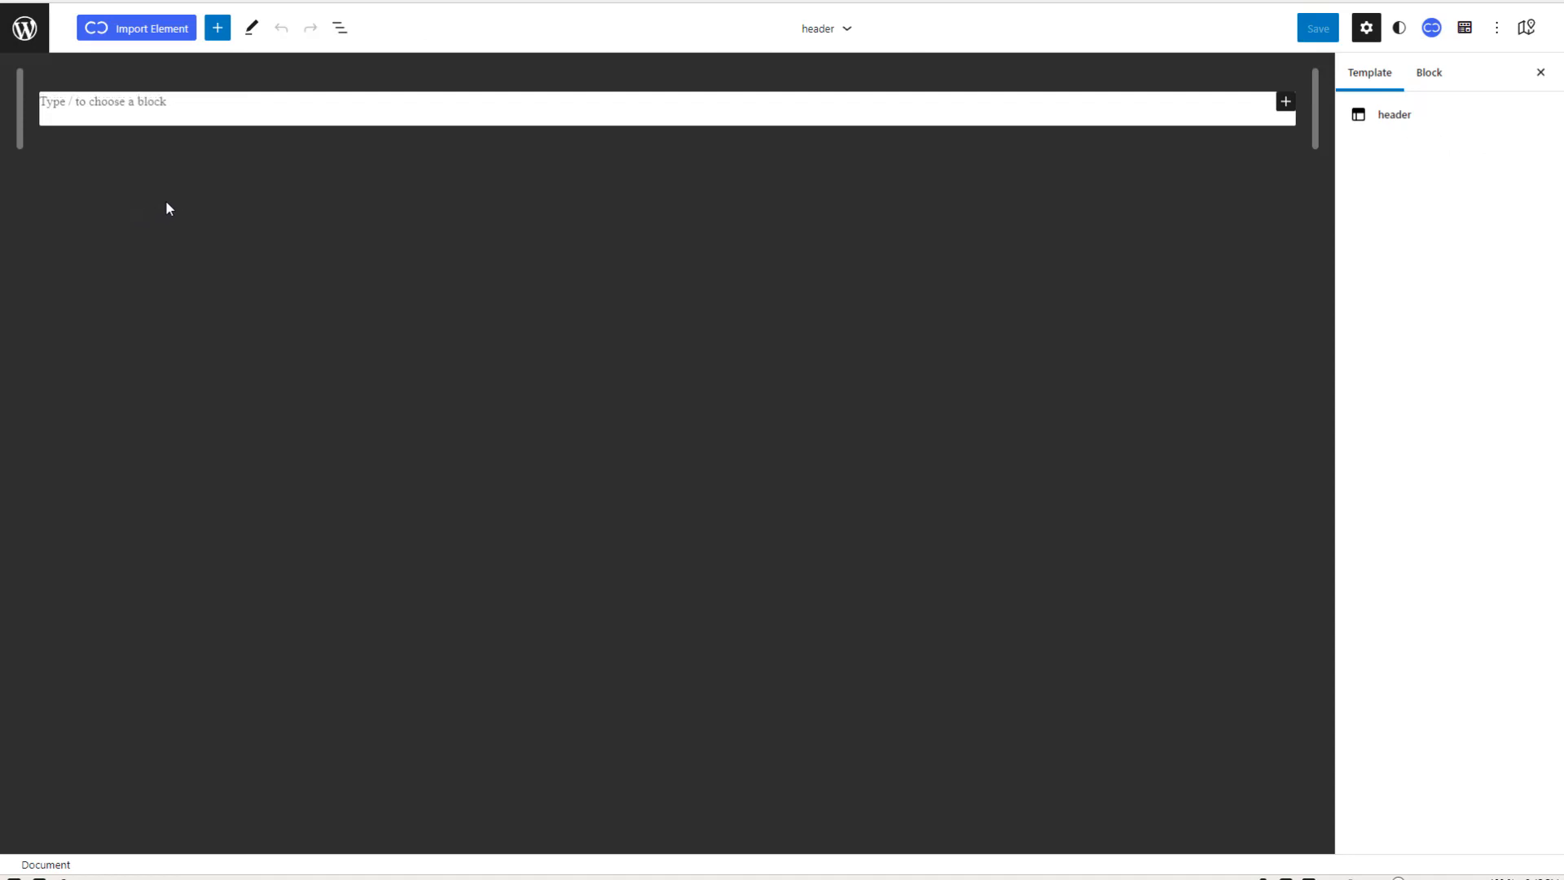
# Step: Import the Besos Navigation section from the Cwicly library into the empty header template part
pyautogui.click(137, 30)
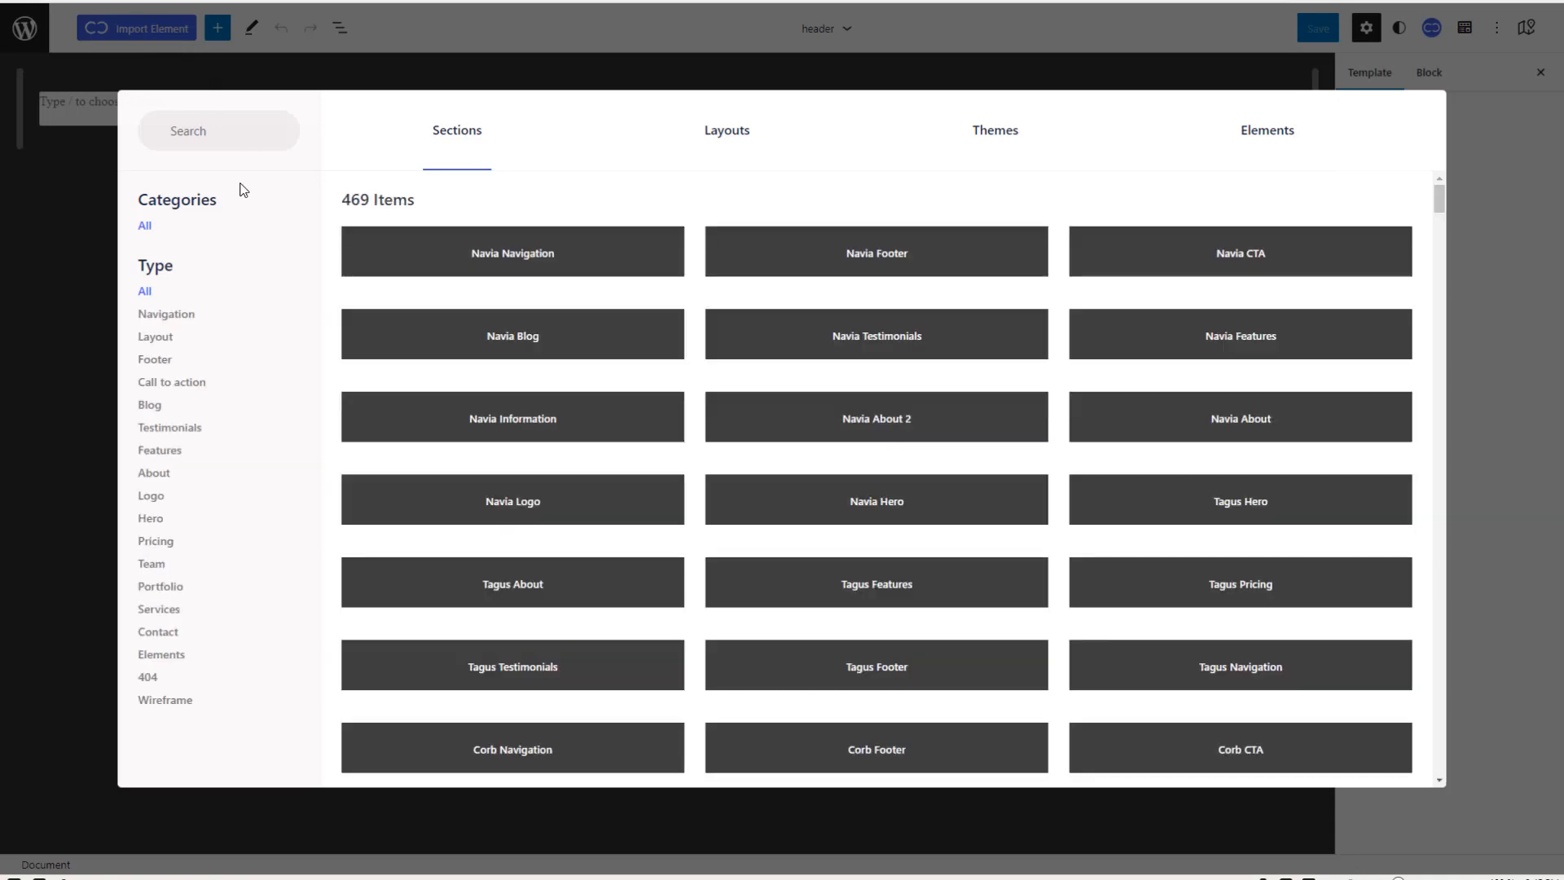
pyautogui.click(181, 318)
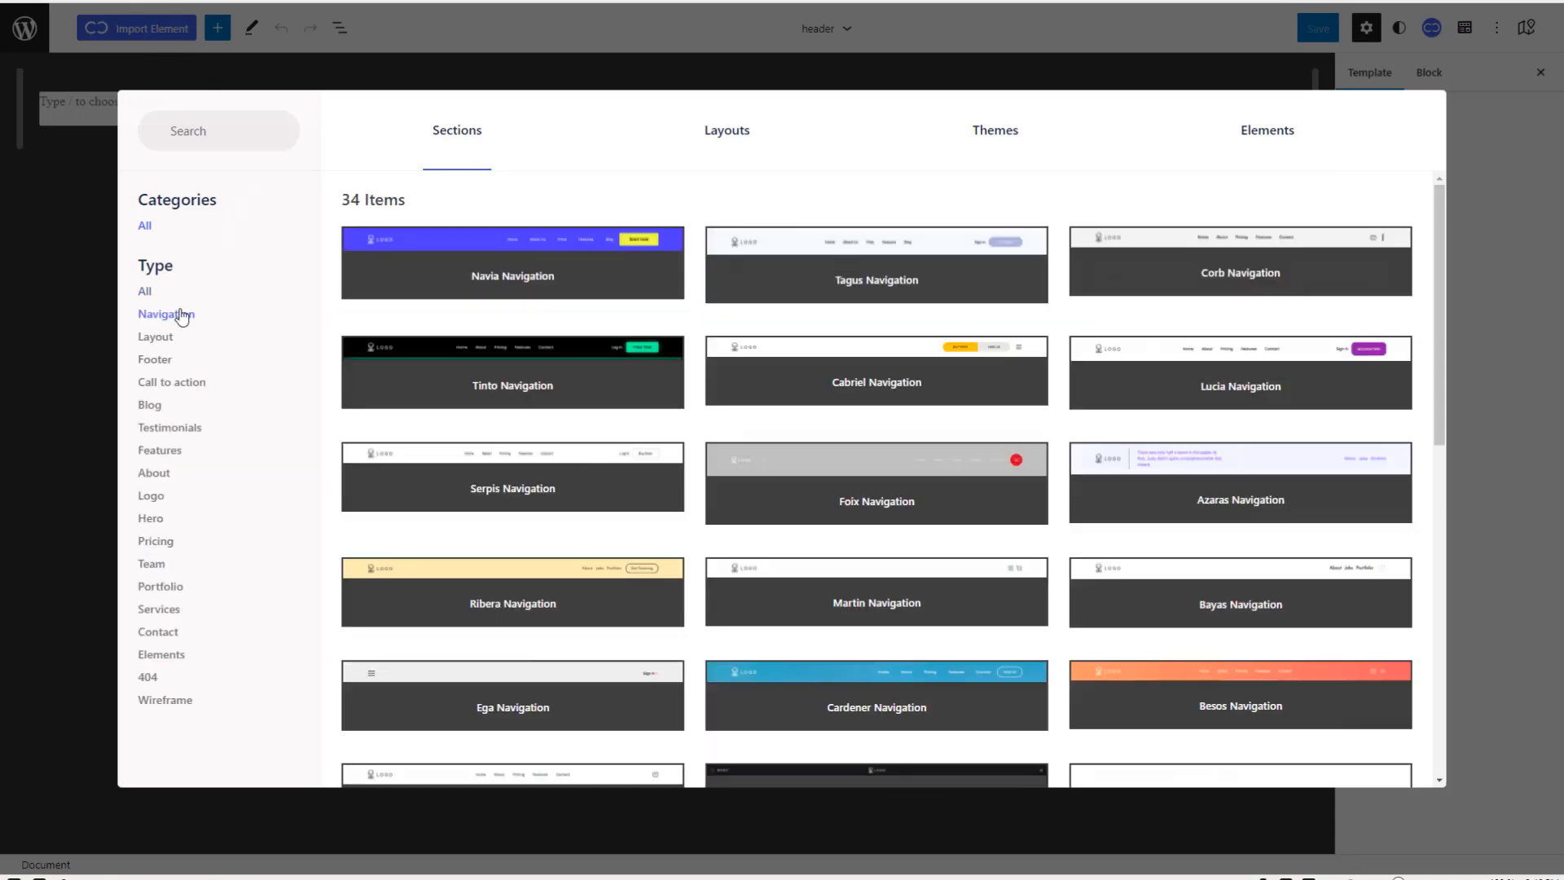
pyautogui.scroll(-2, 598, 432)
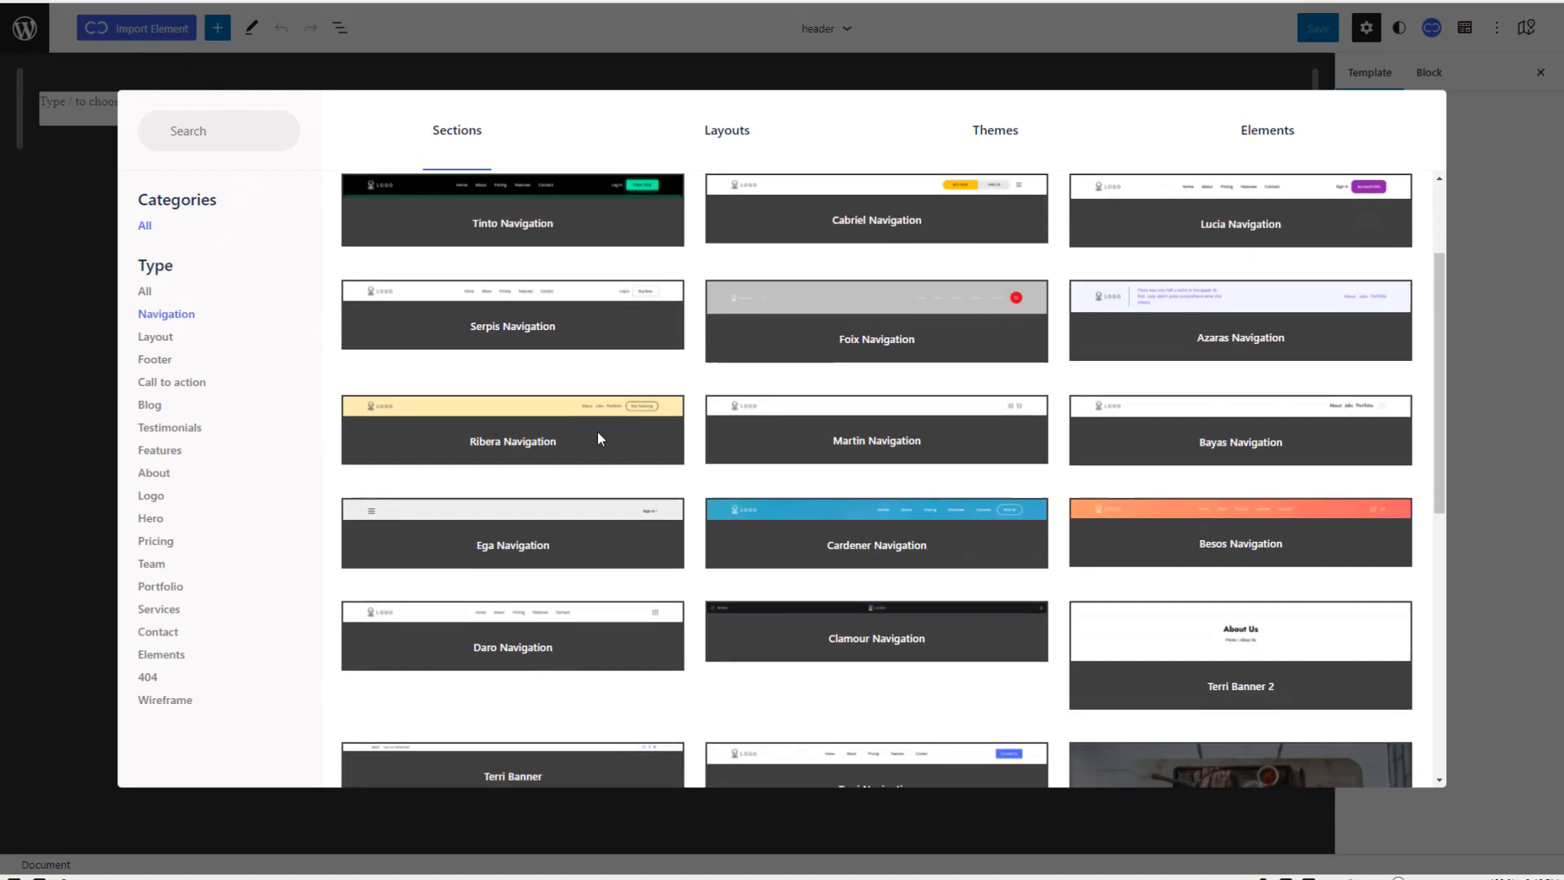
pyautogui.moveTo(1301, 512)
pyautogui.click(1295, 513)
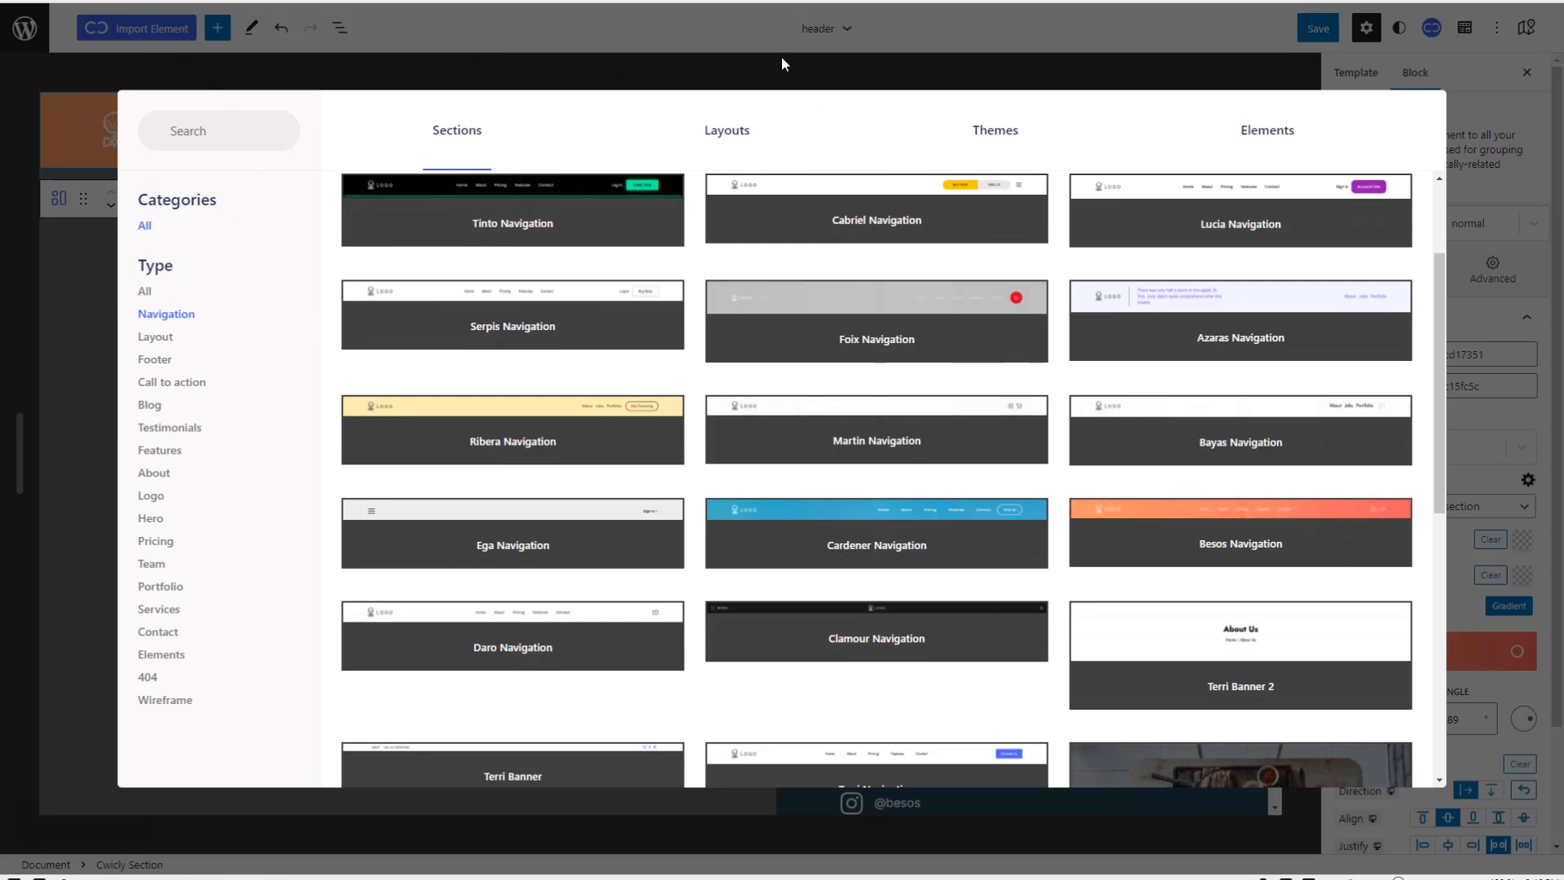
pyautogui.click(752, 62)
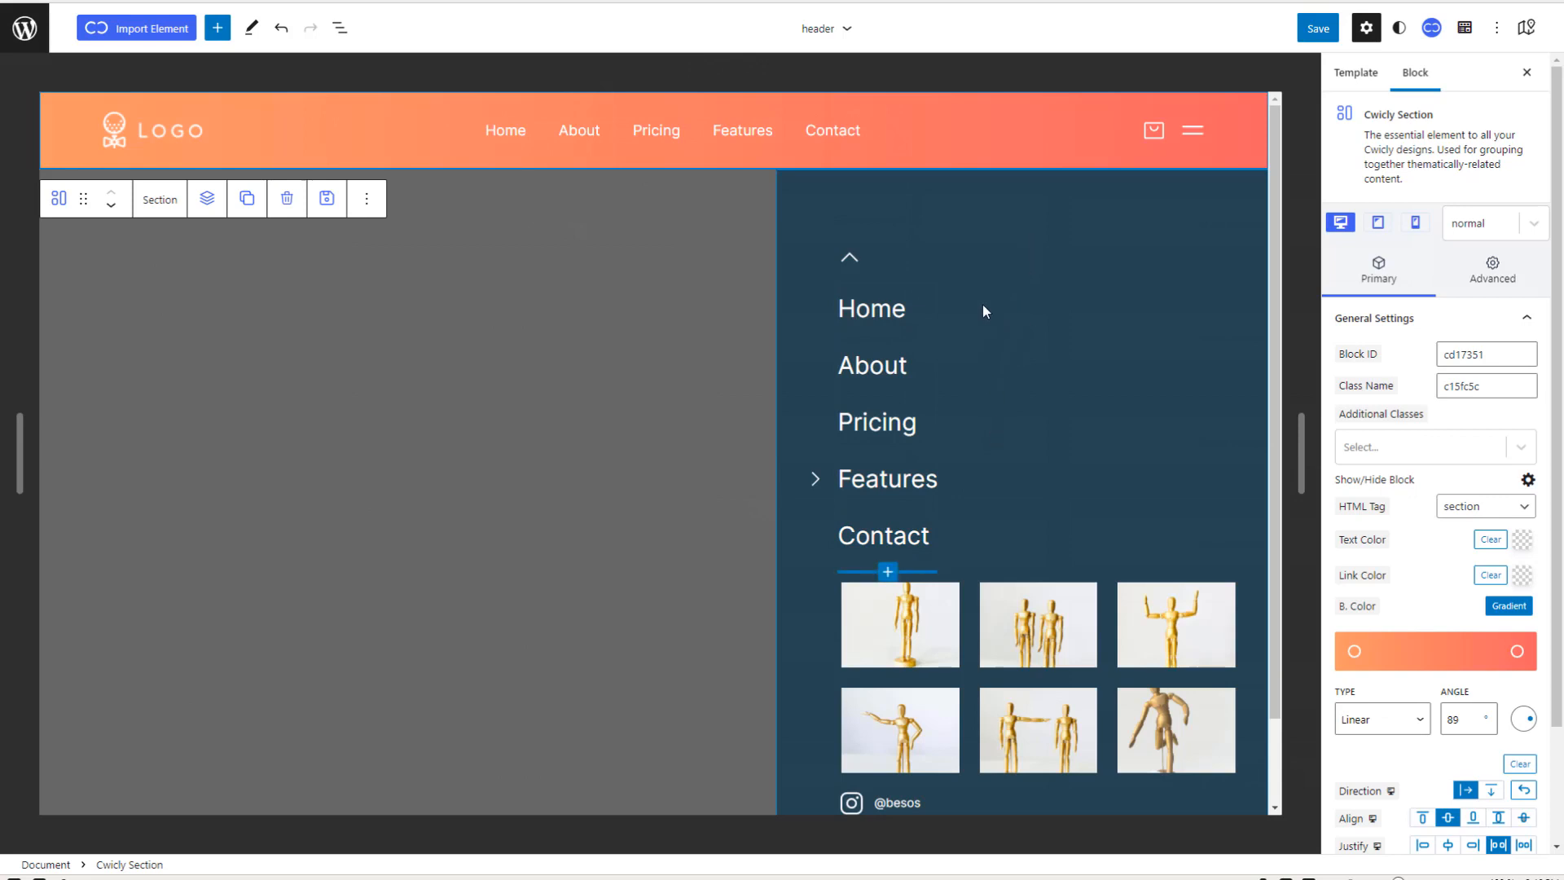
# Step: Assign the "main menu" to both the horizontal header menu and the vertical menu inside the modal
pyautogui.click(789, 129)
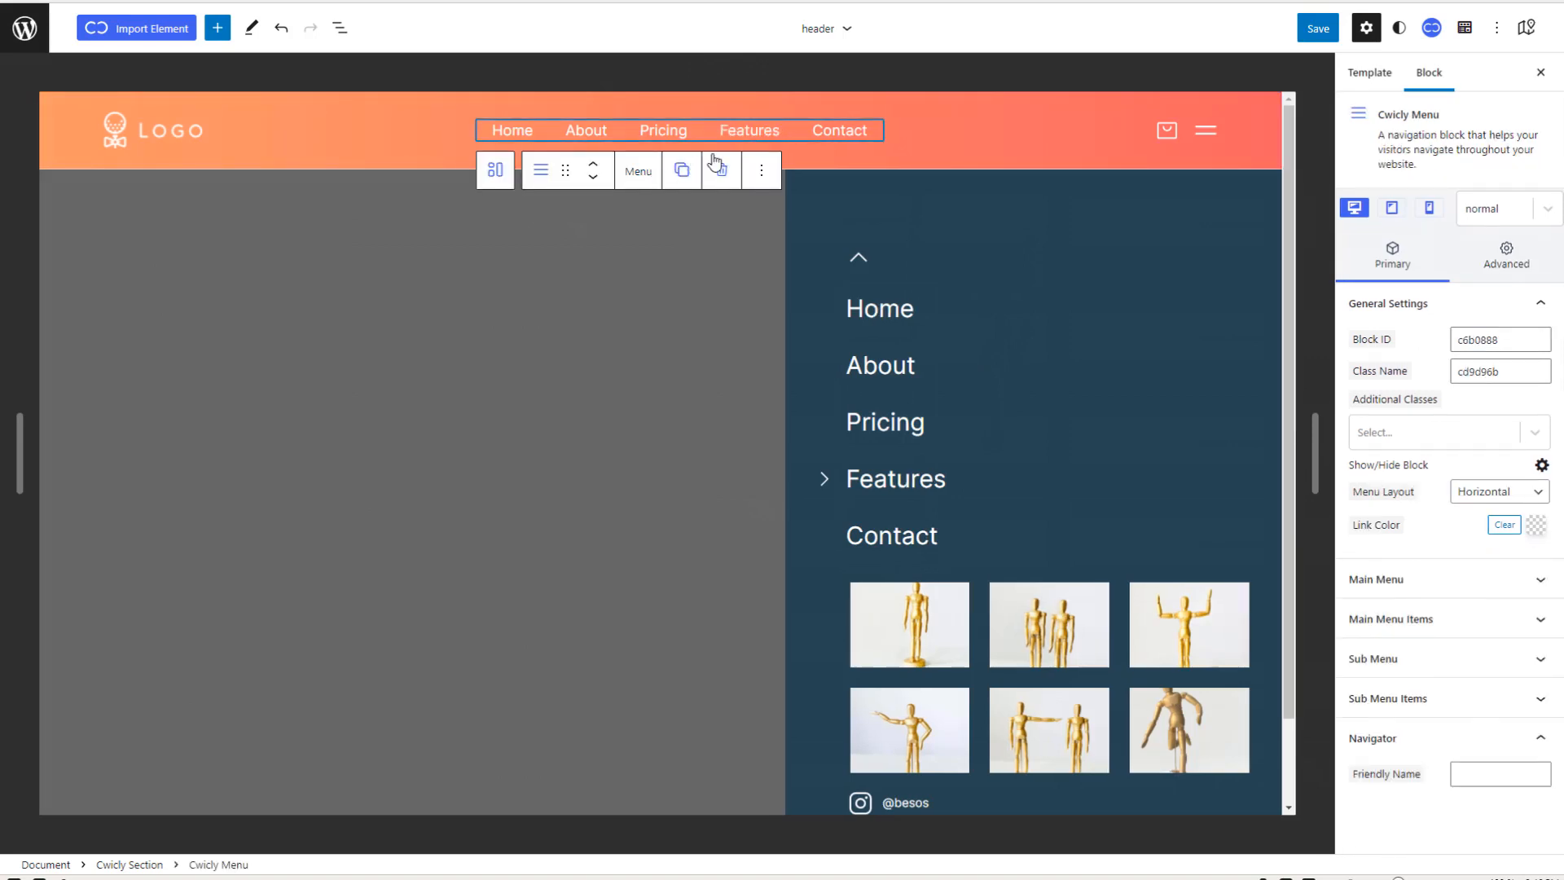
pyautogui.click(1520, 521)
pyautogui.click(1485, 559)
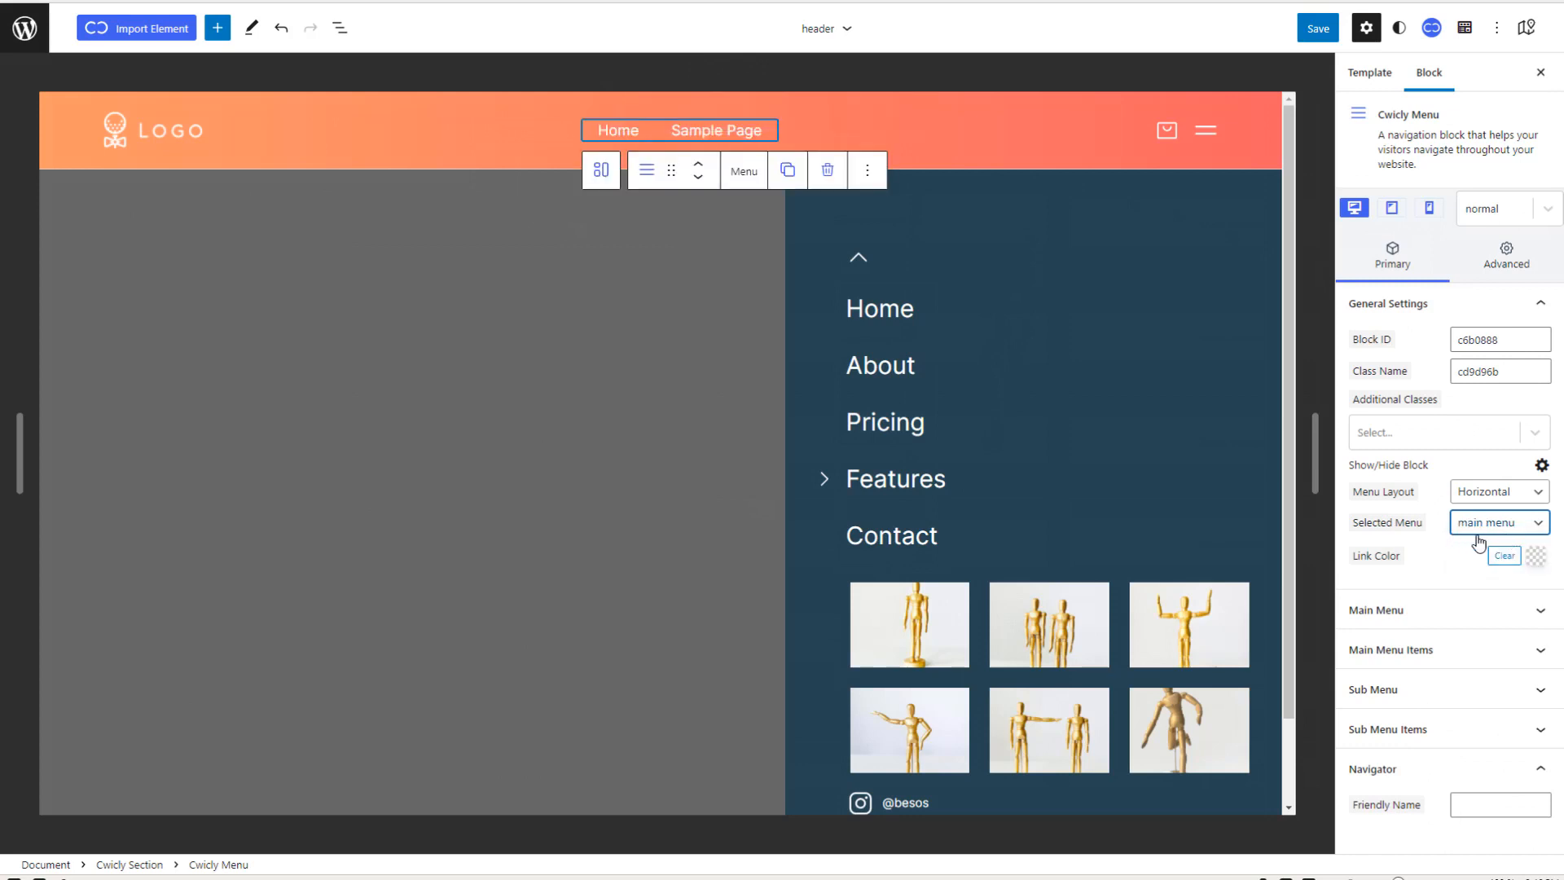
pyautogui.click(915, 350)
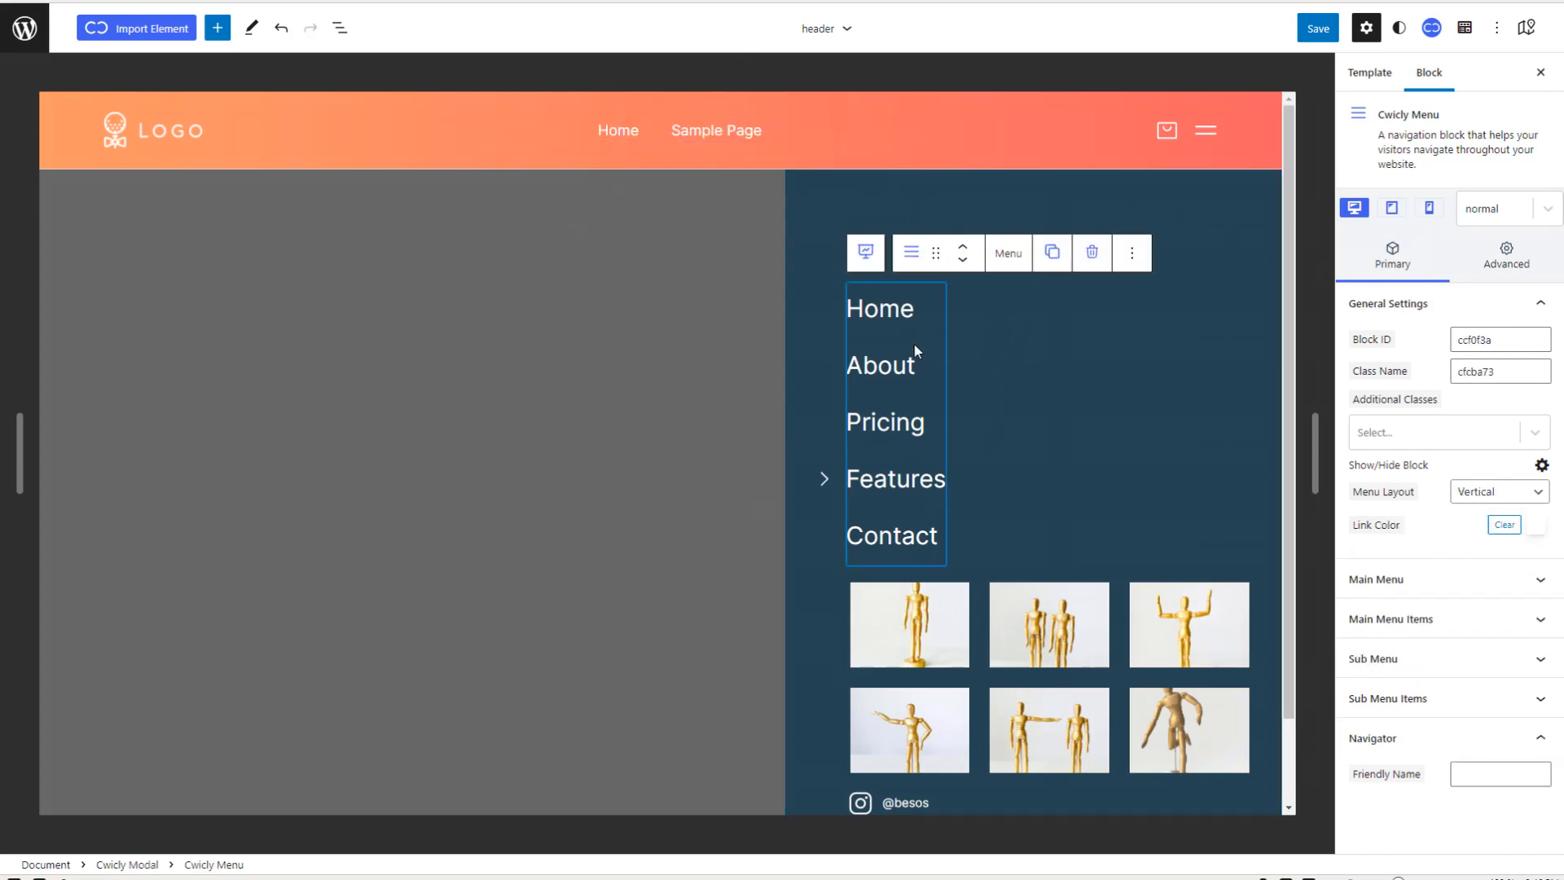
pyautogui.click(1495, 521)
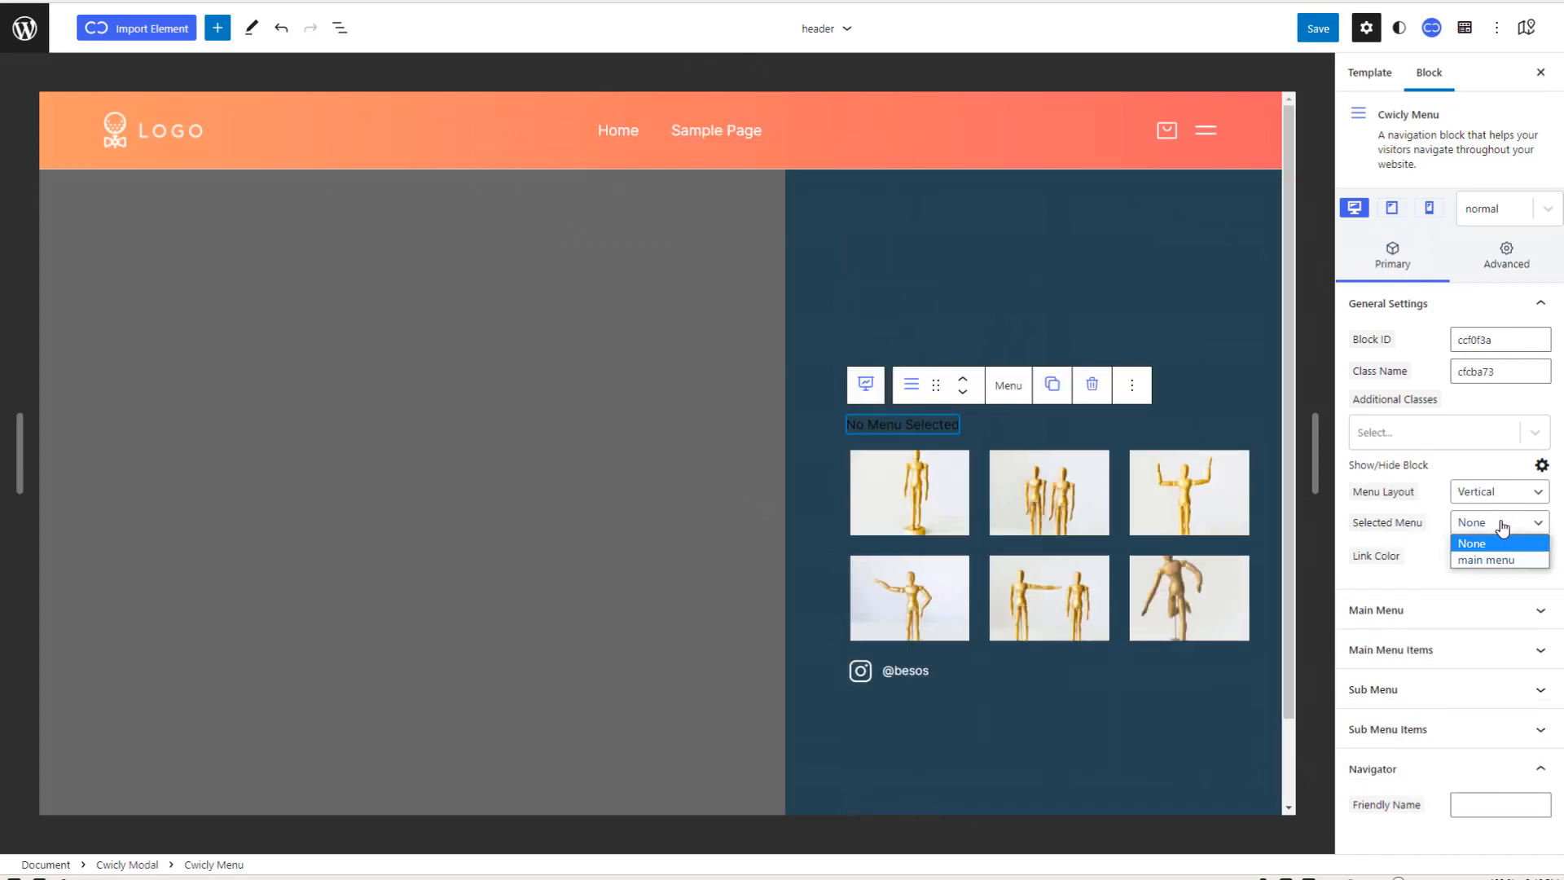
pyautogui.click(1498, 559)
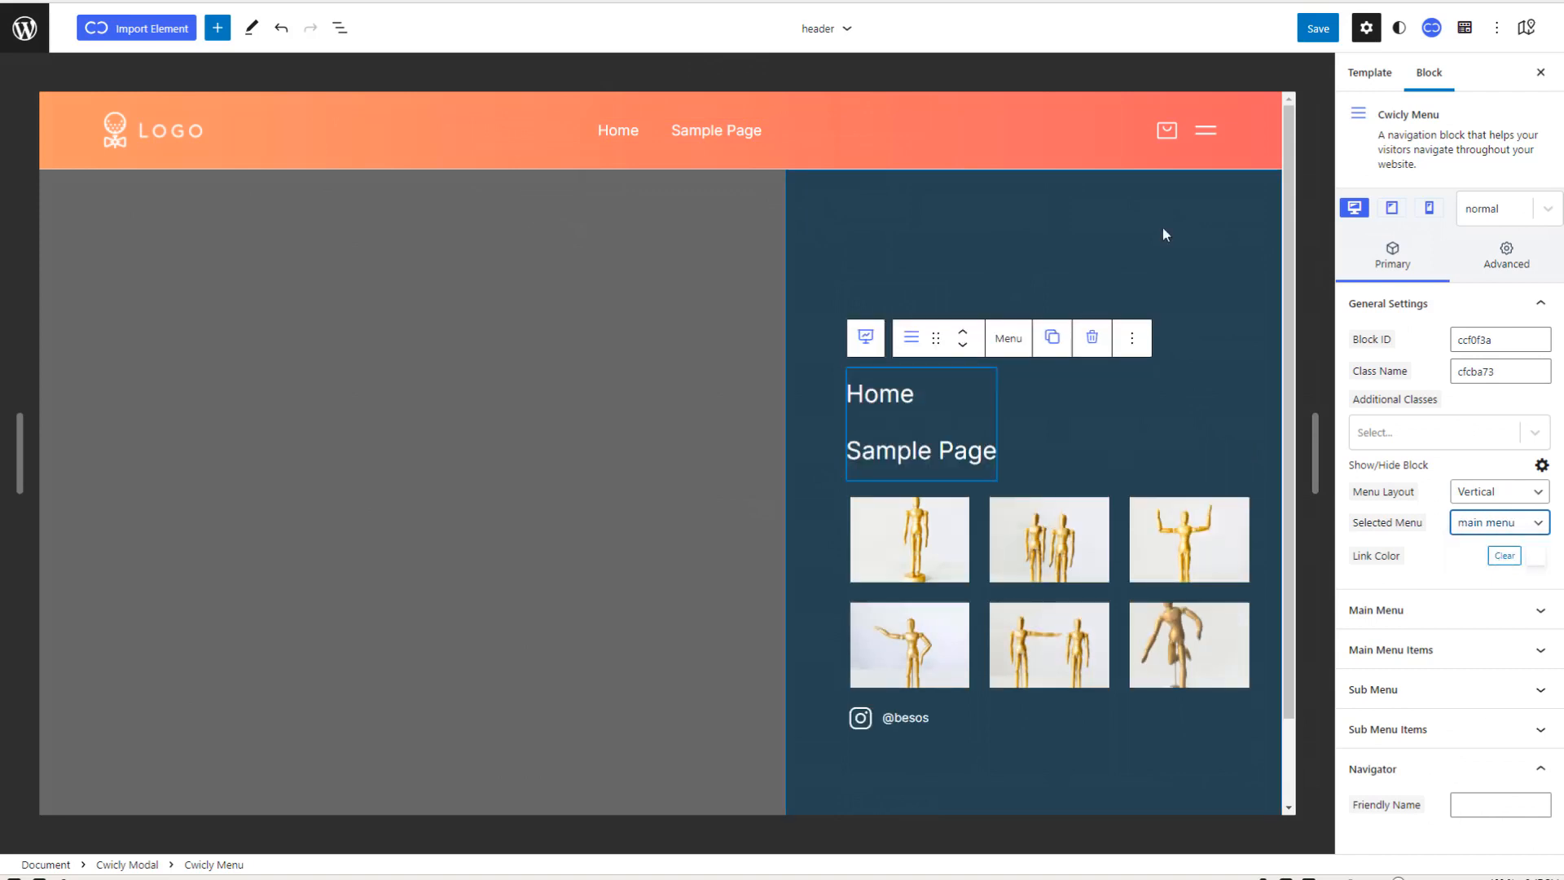
# Step: Copy the modal's Block ID cd1da44 into the hamburger icon's open-modal link action, and save the header template part
pyautogui.click(1208, 132)
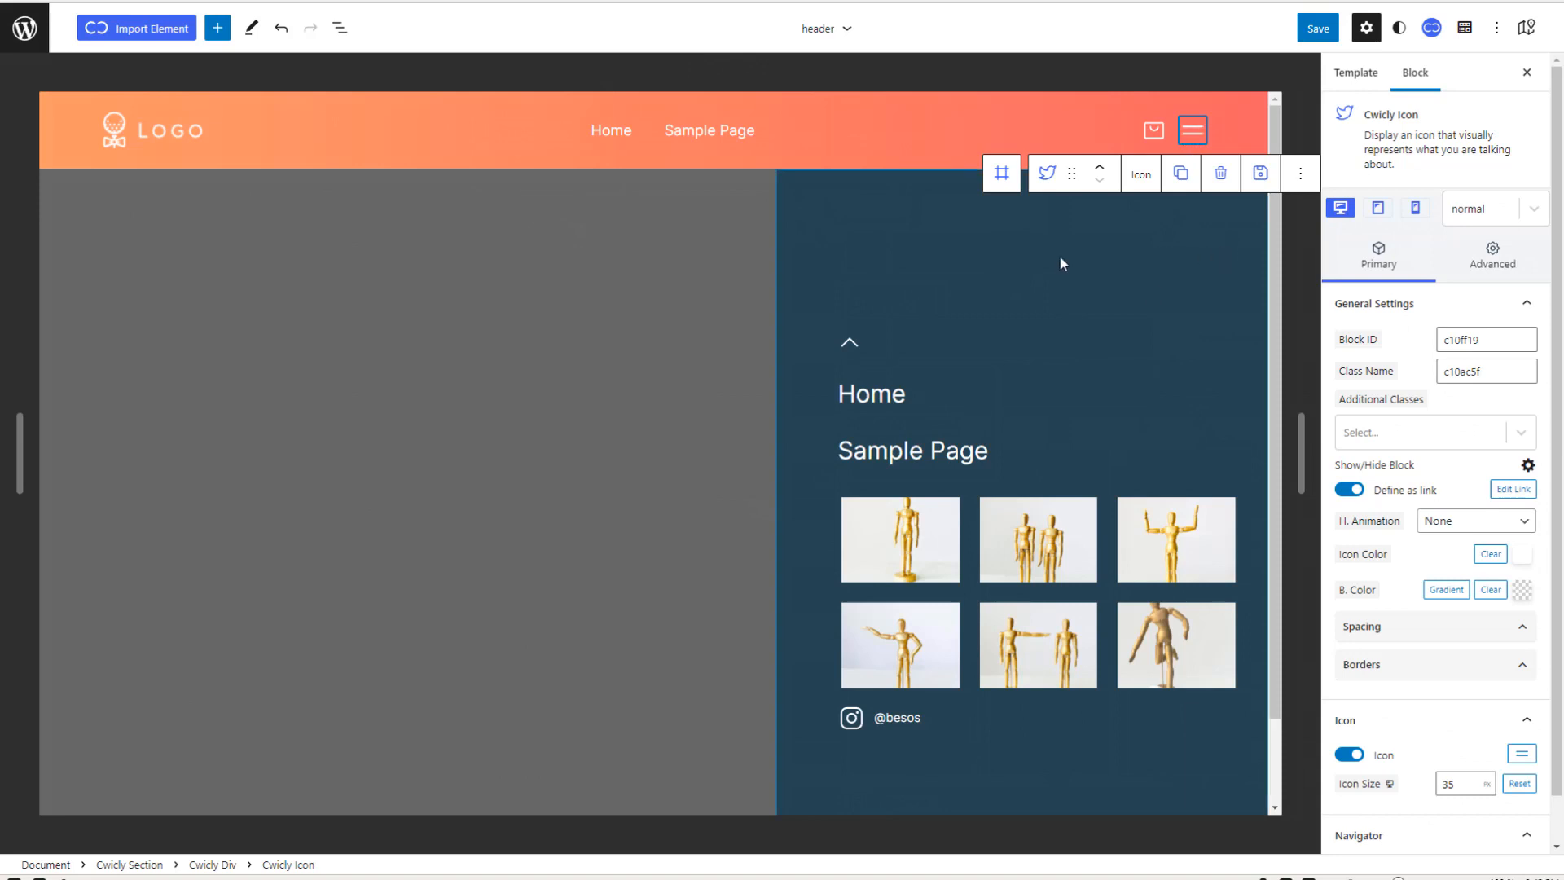
pyautogui.click(950, 270)
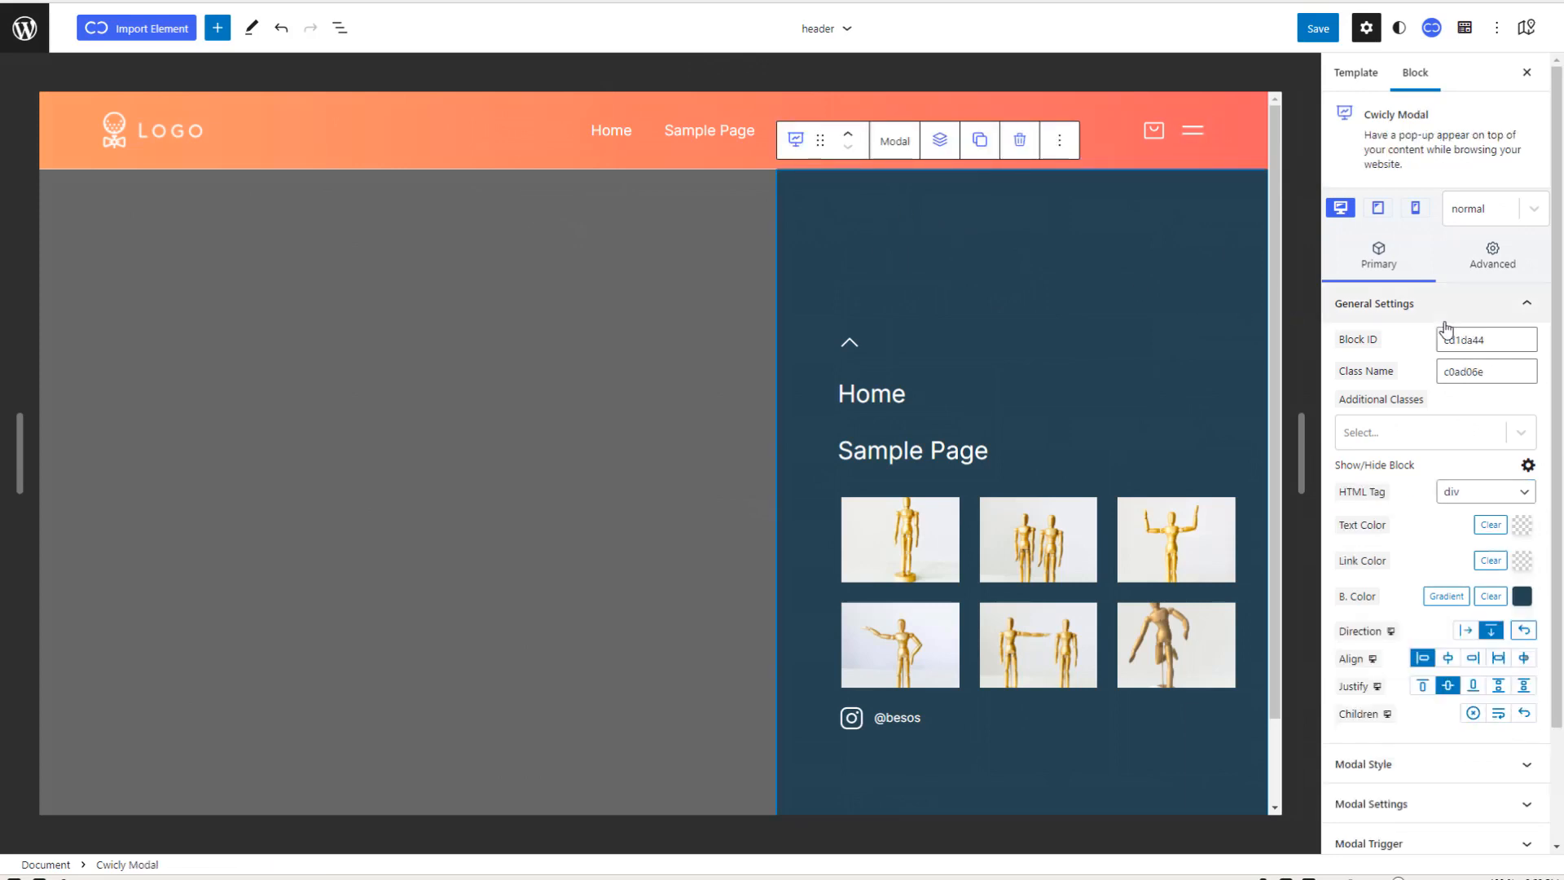
pyautogui.click(1481, 339)
pyautogui.moveTo(1481, 339); pyautogui.dragTo(1440, 339)
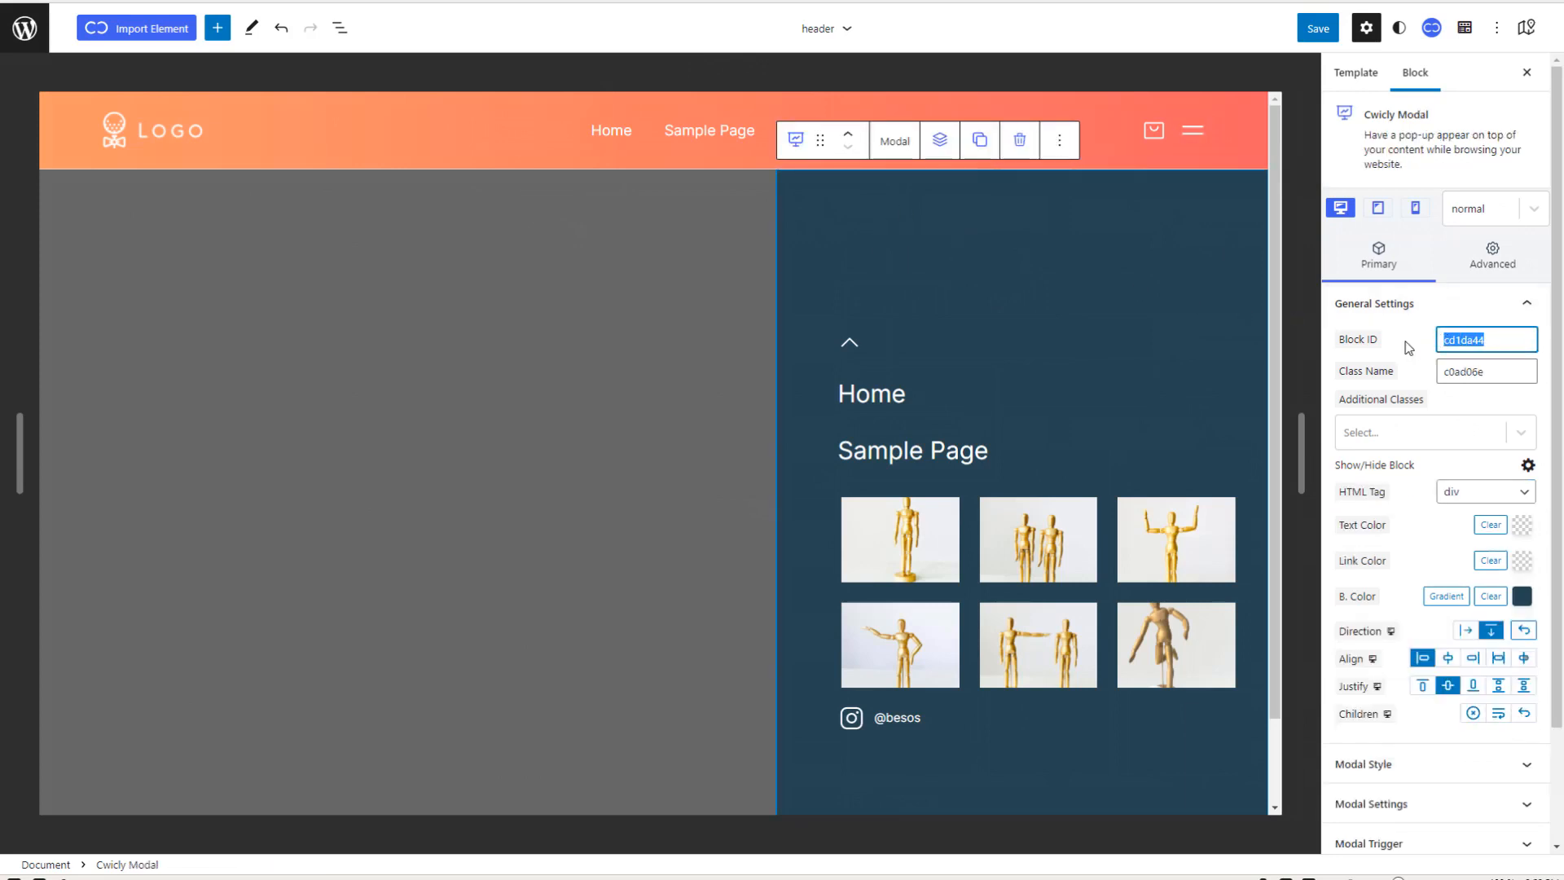
pyautogui.click(1193, 133)
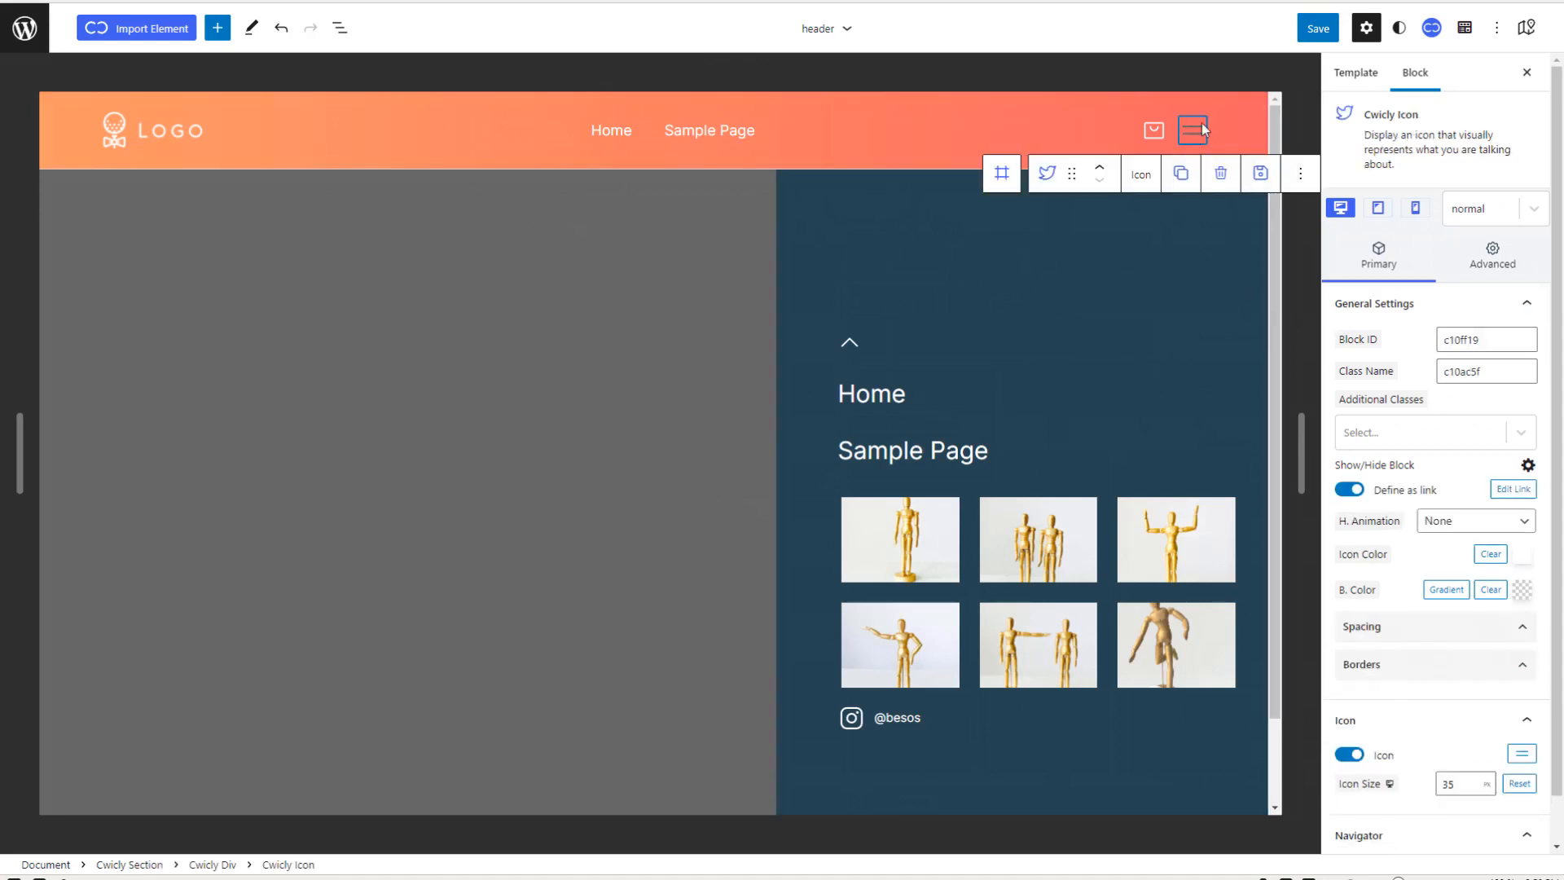
pyautogui.click(1509, 491)
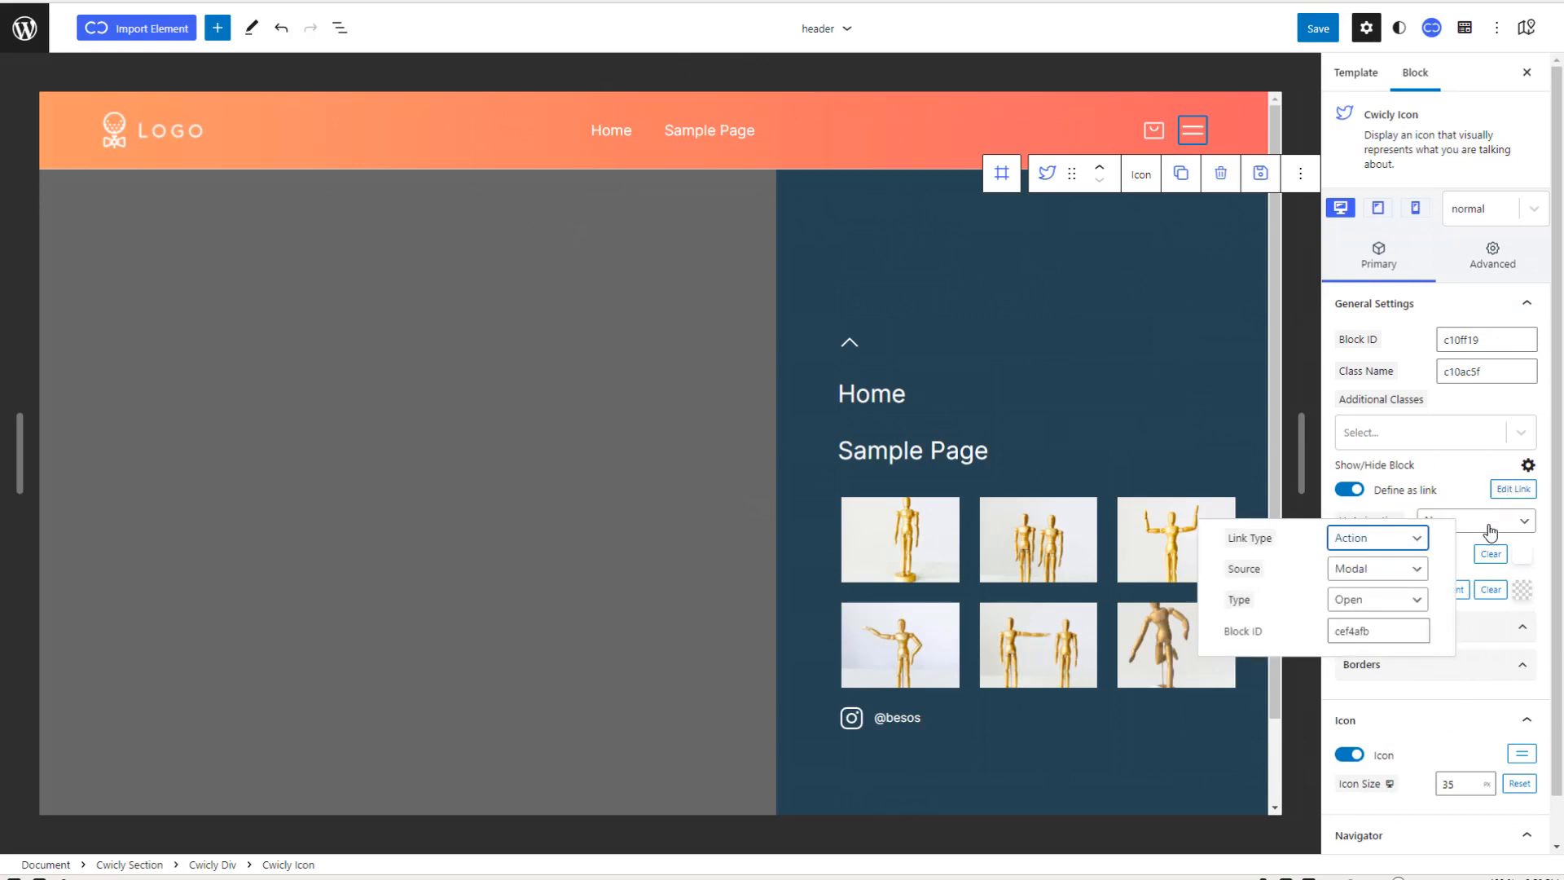
pyautogui.moveTo(1401, 632); pyautogui.dragTo(1323, 636)
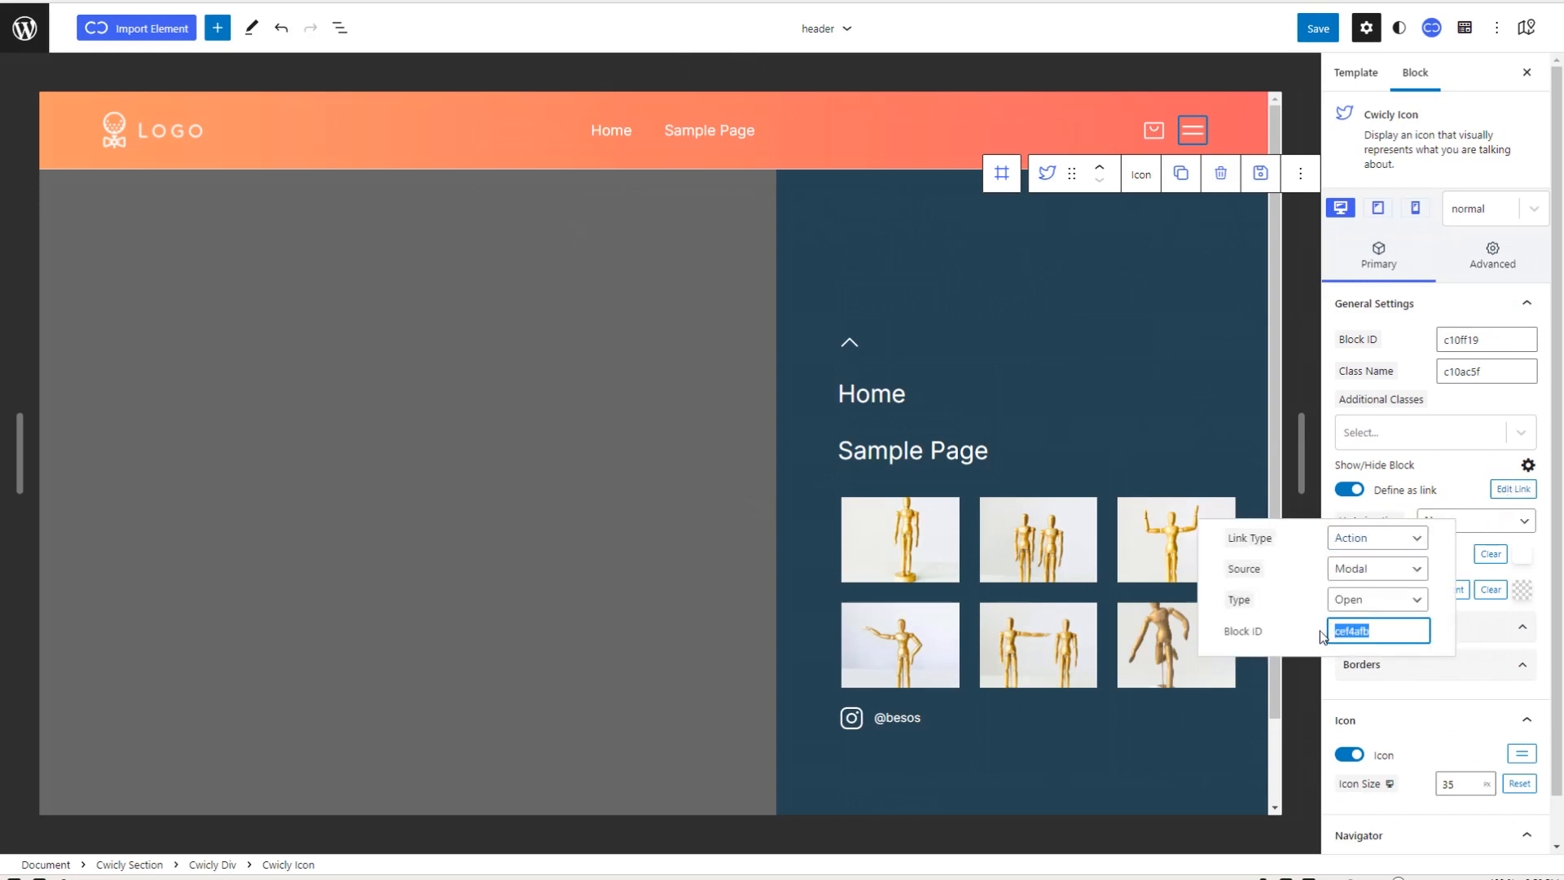
pyautogui.click(1207, 282)
pyautogui.click(1318, 29)
pyautogui.click(1450, 28)
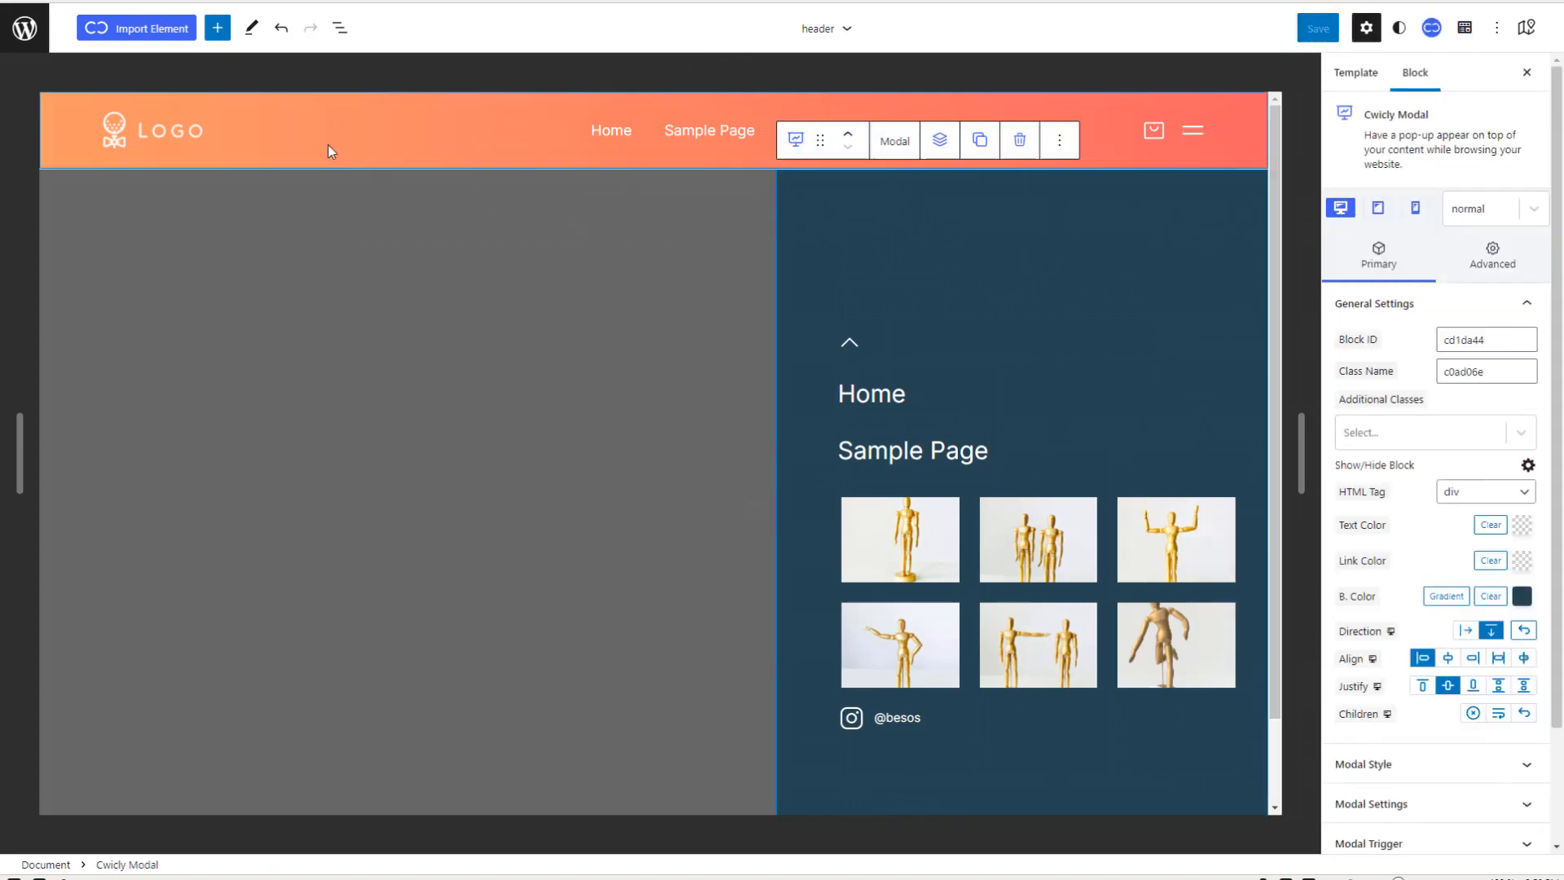
# Step: Leave the header template part and open the Index template for editing
pyautogui.click(31, 35)
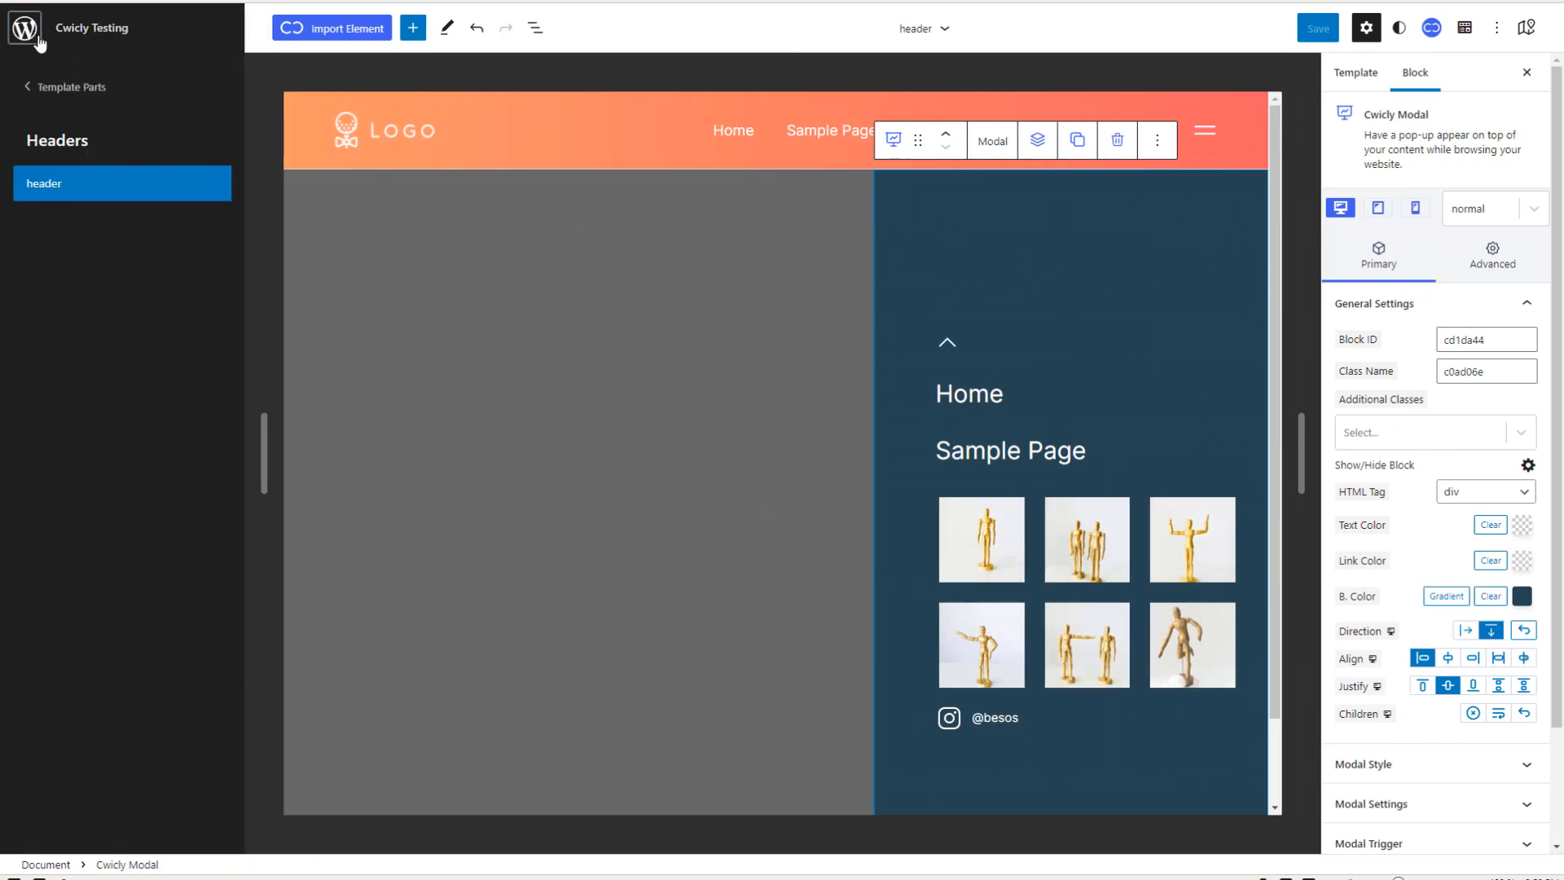
pyautogui.click(50, 88)
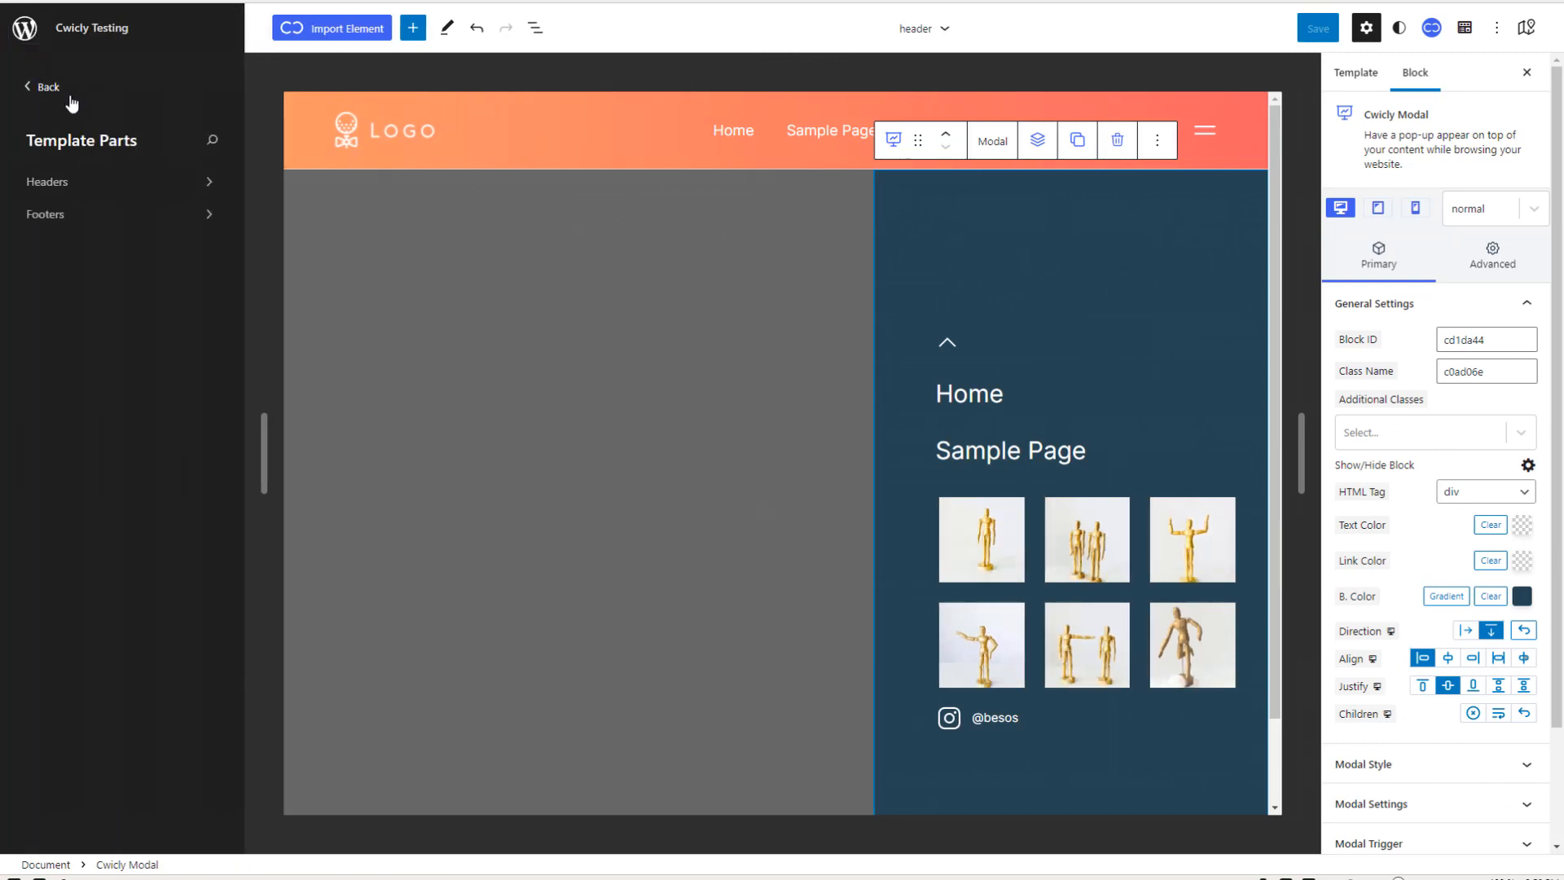
pyautogui.click(46, 90)
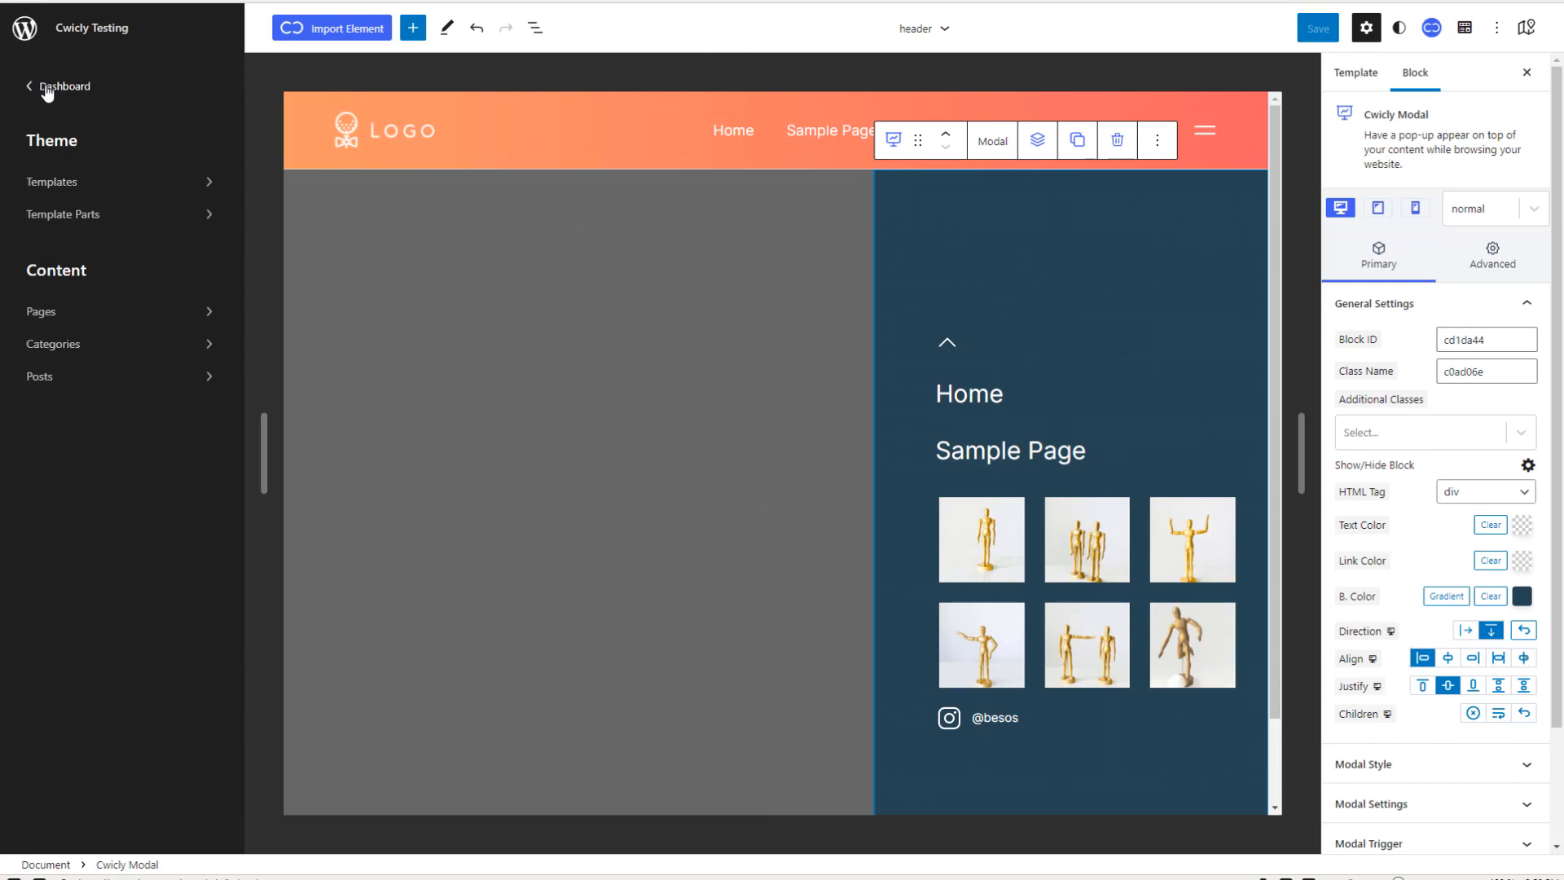
pyautogui.click(67, 184)
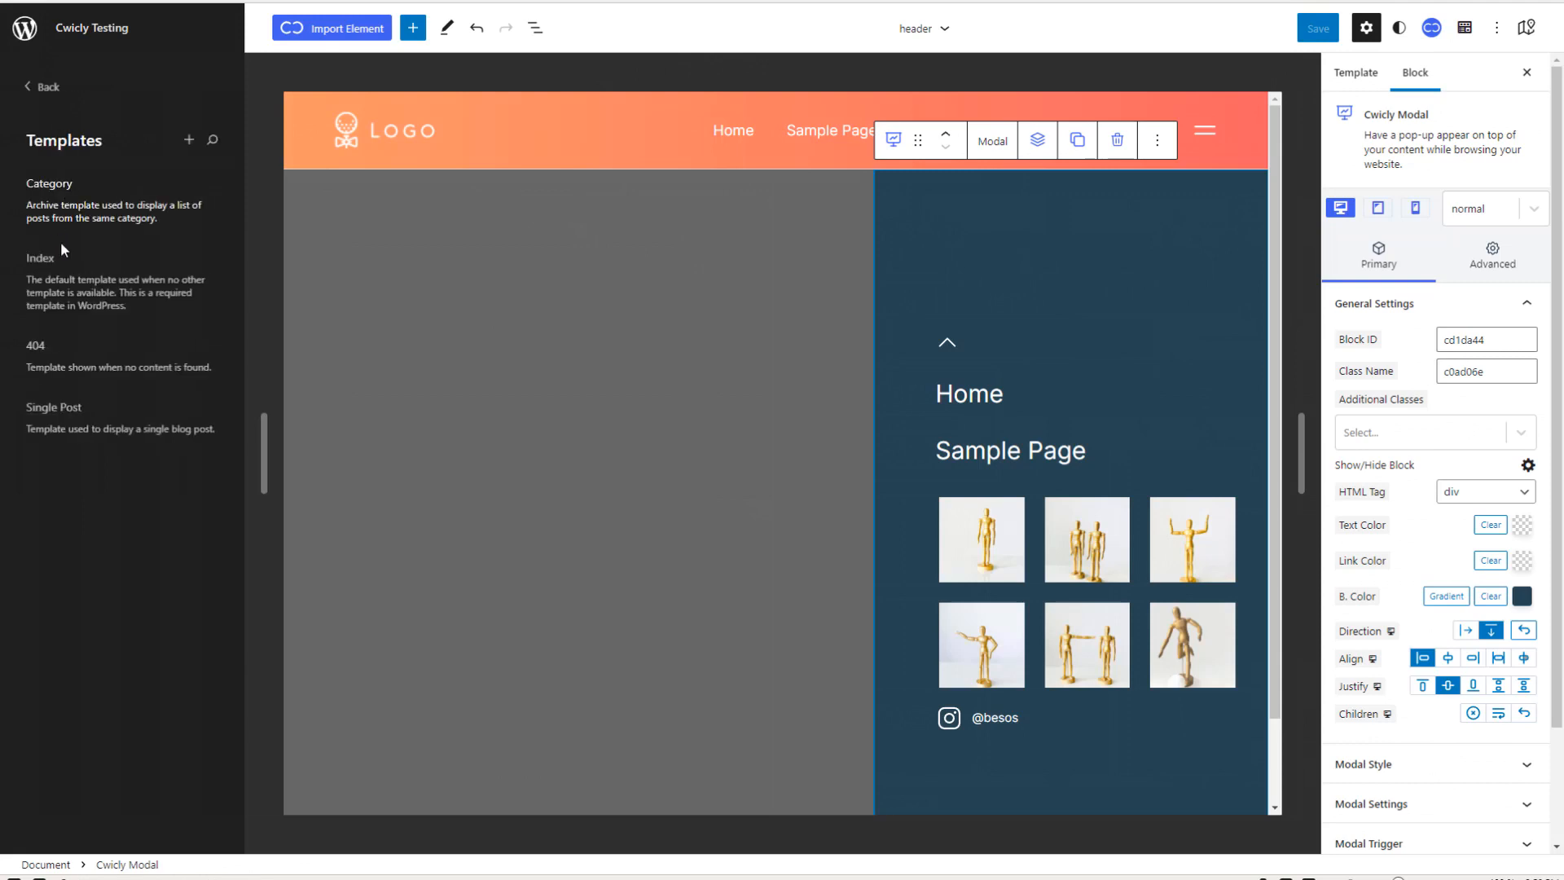
pyautogui.click(65, 271)
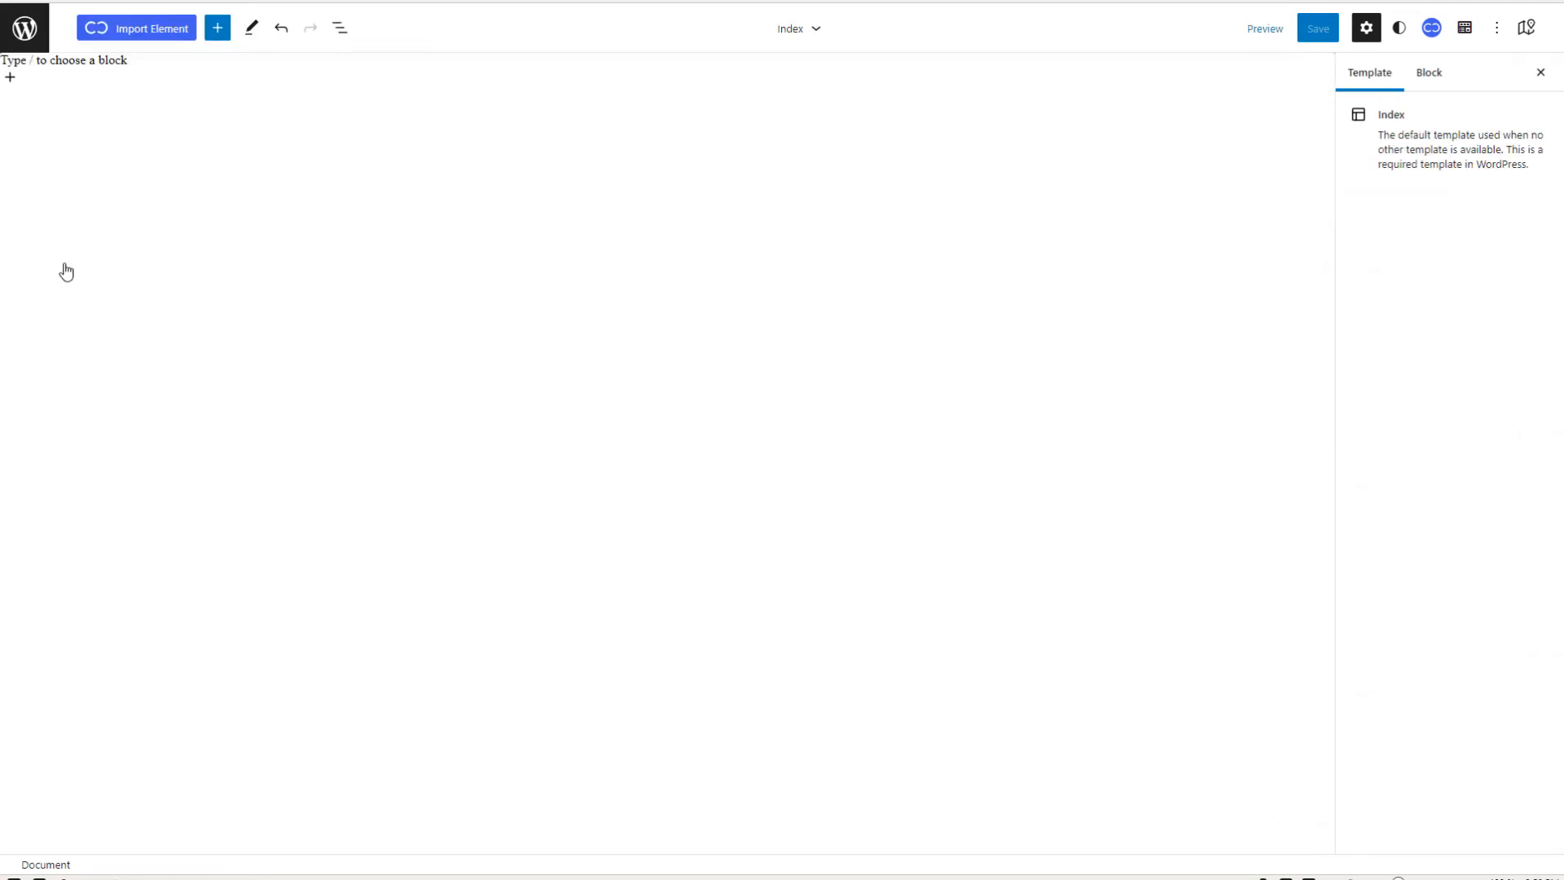
# Step: Insert a Header block in the Index template and fill it with the existing "header" template part
pyautogui.click(107, 59)
pyautogui.write('/hea')
pyautogui.click(86, 140)
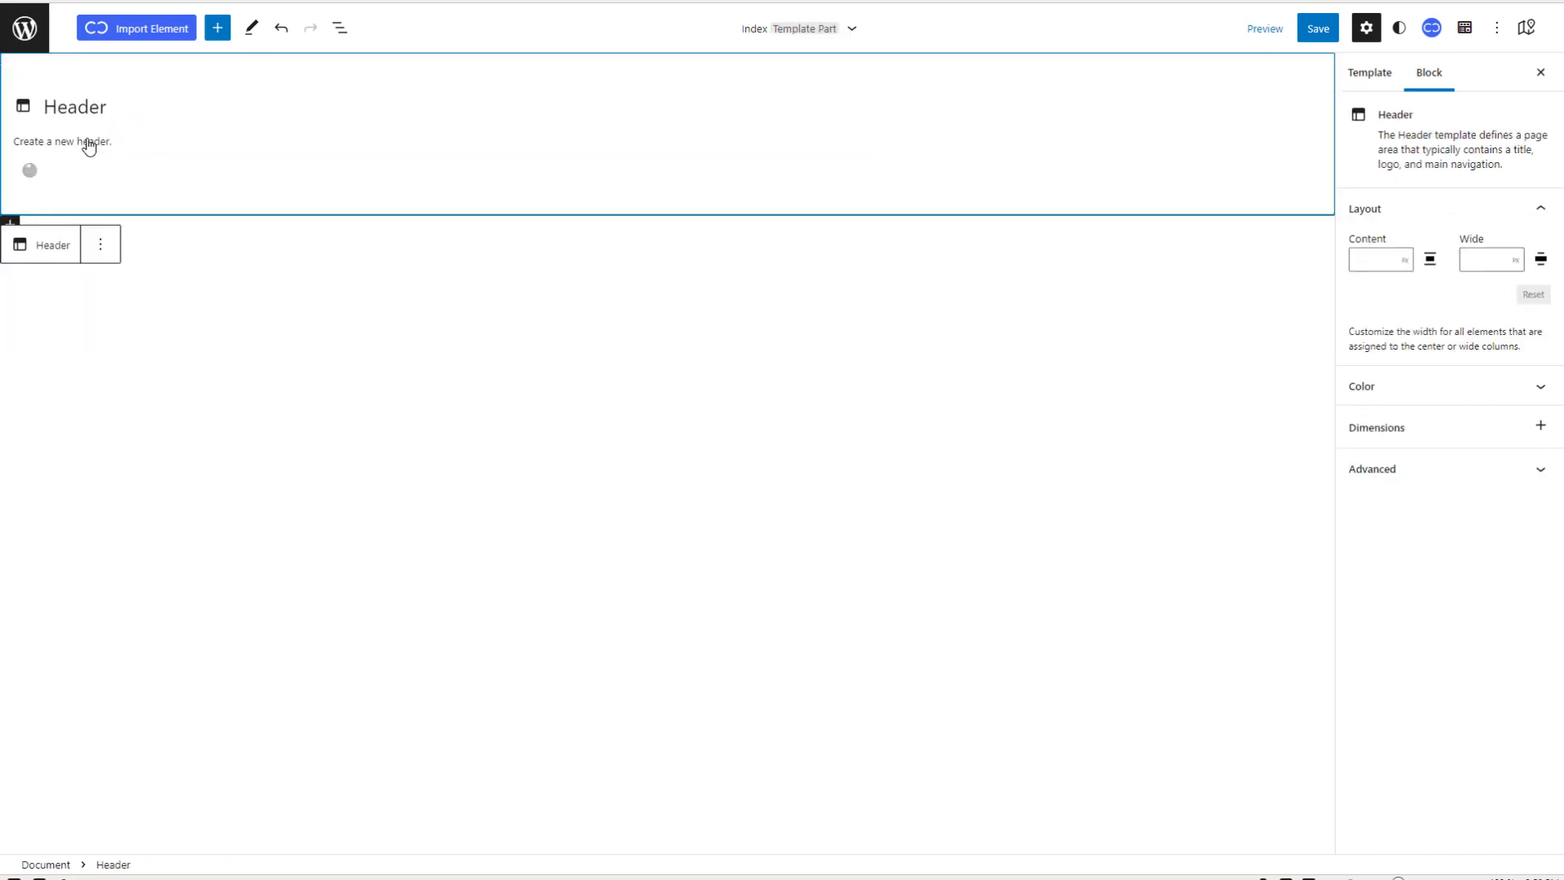
pyautogui.click(59, 167)
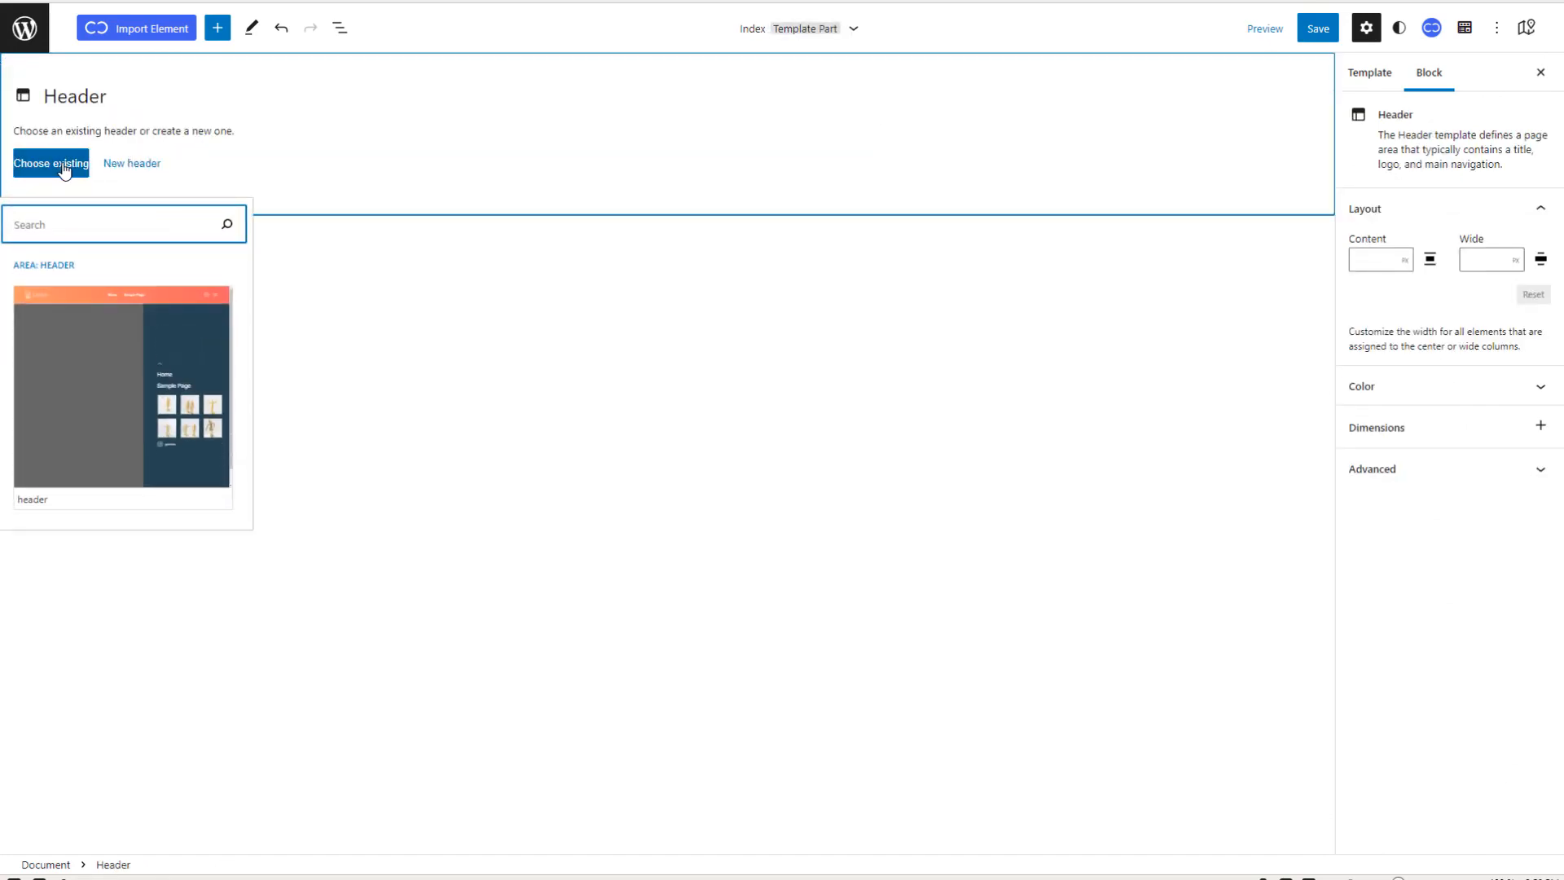
pyautogui.click(64, 303)
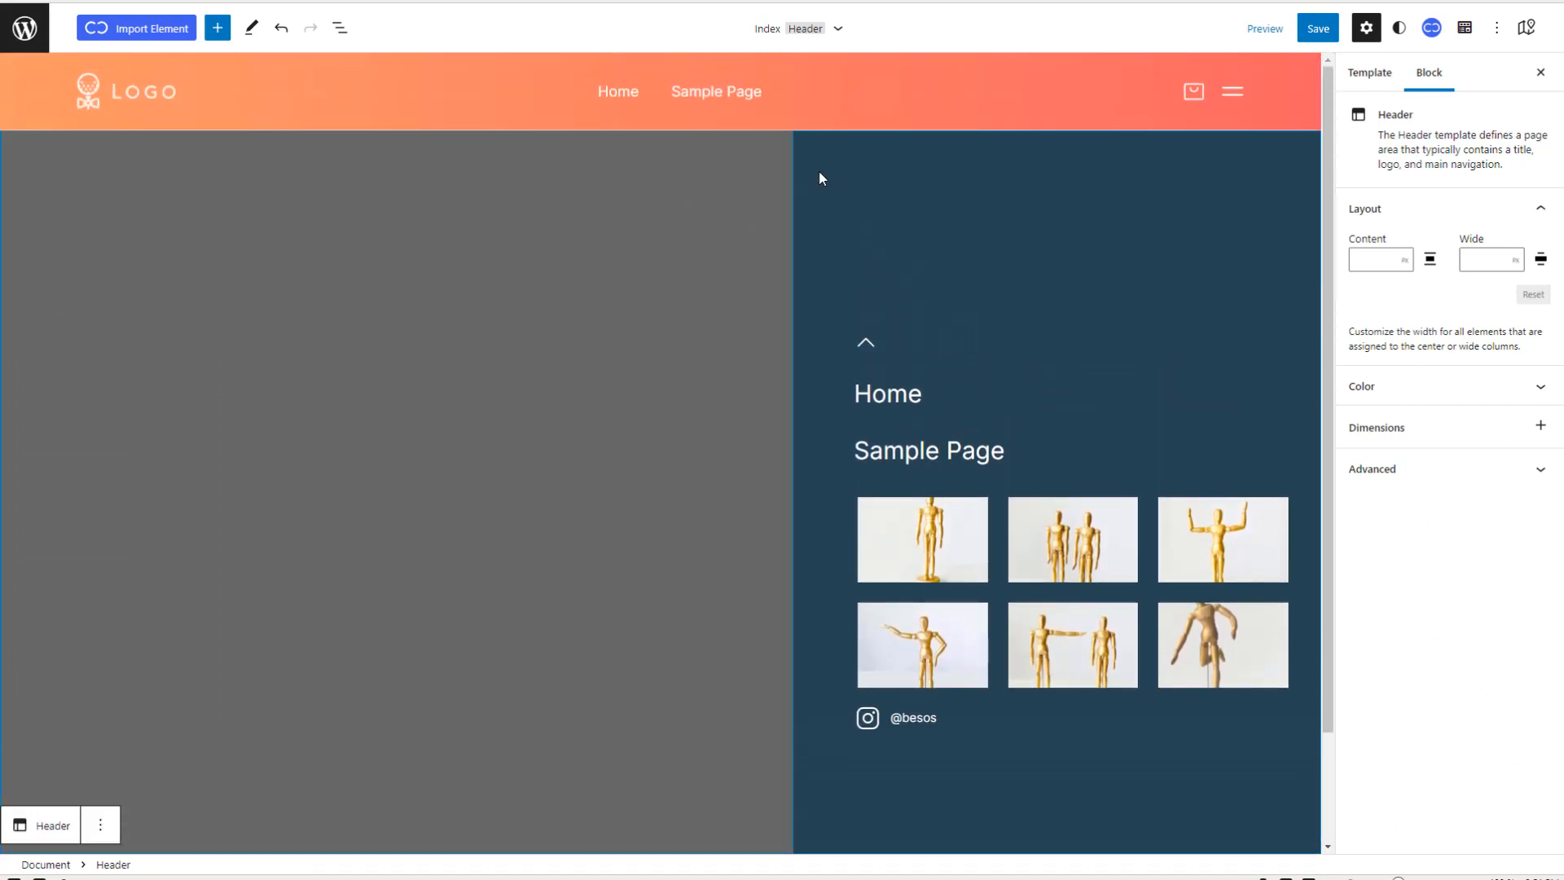
# Step: Examine how the header and its open menu modal fill the Index template canvas
pyautogui.scroll(-2, 762, 171)
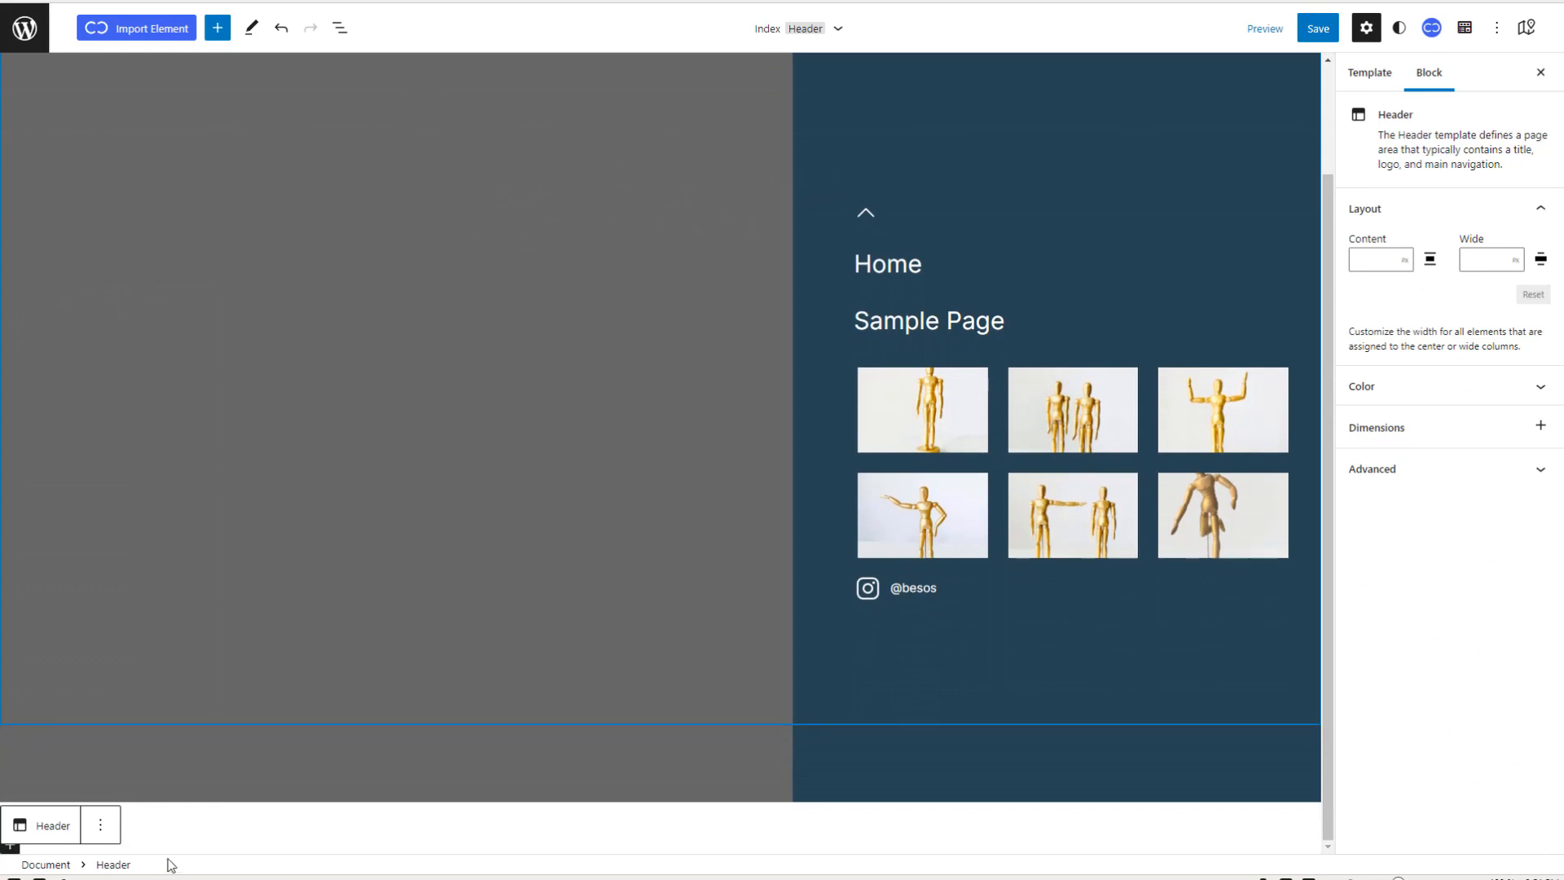
pyautogui.scroll(2, 391, 62)
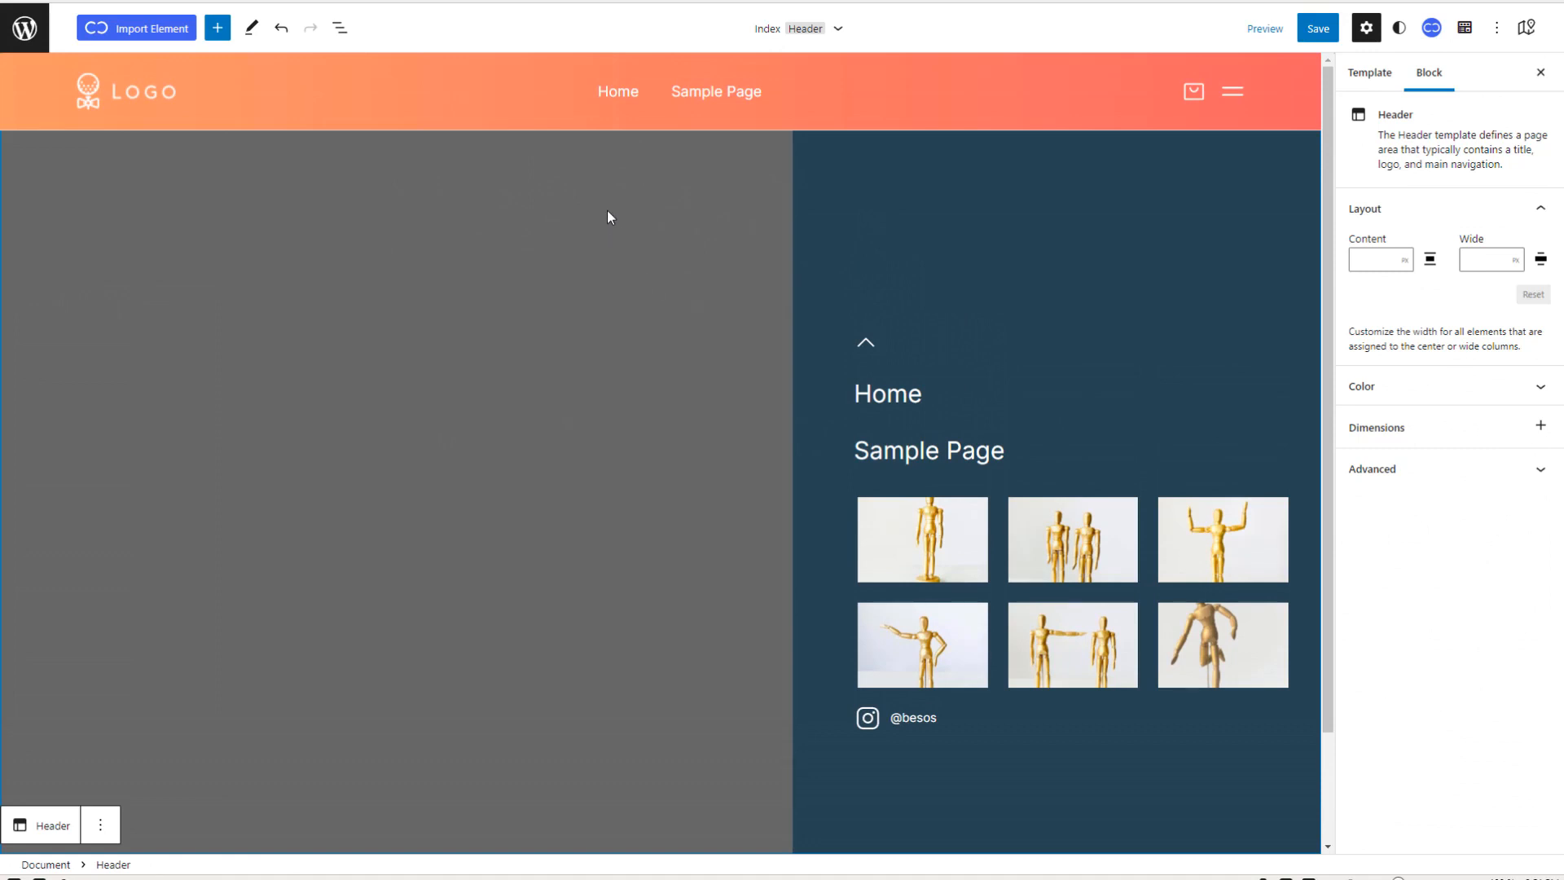
pyautogui.scroll(-2, 607, 211)
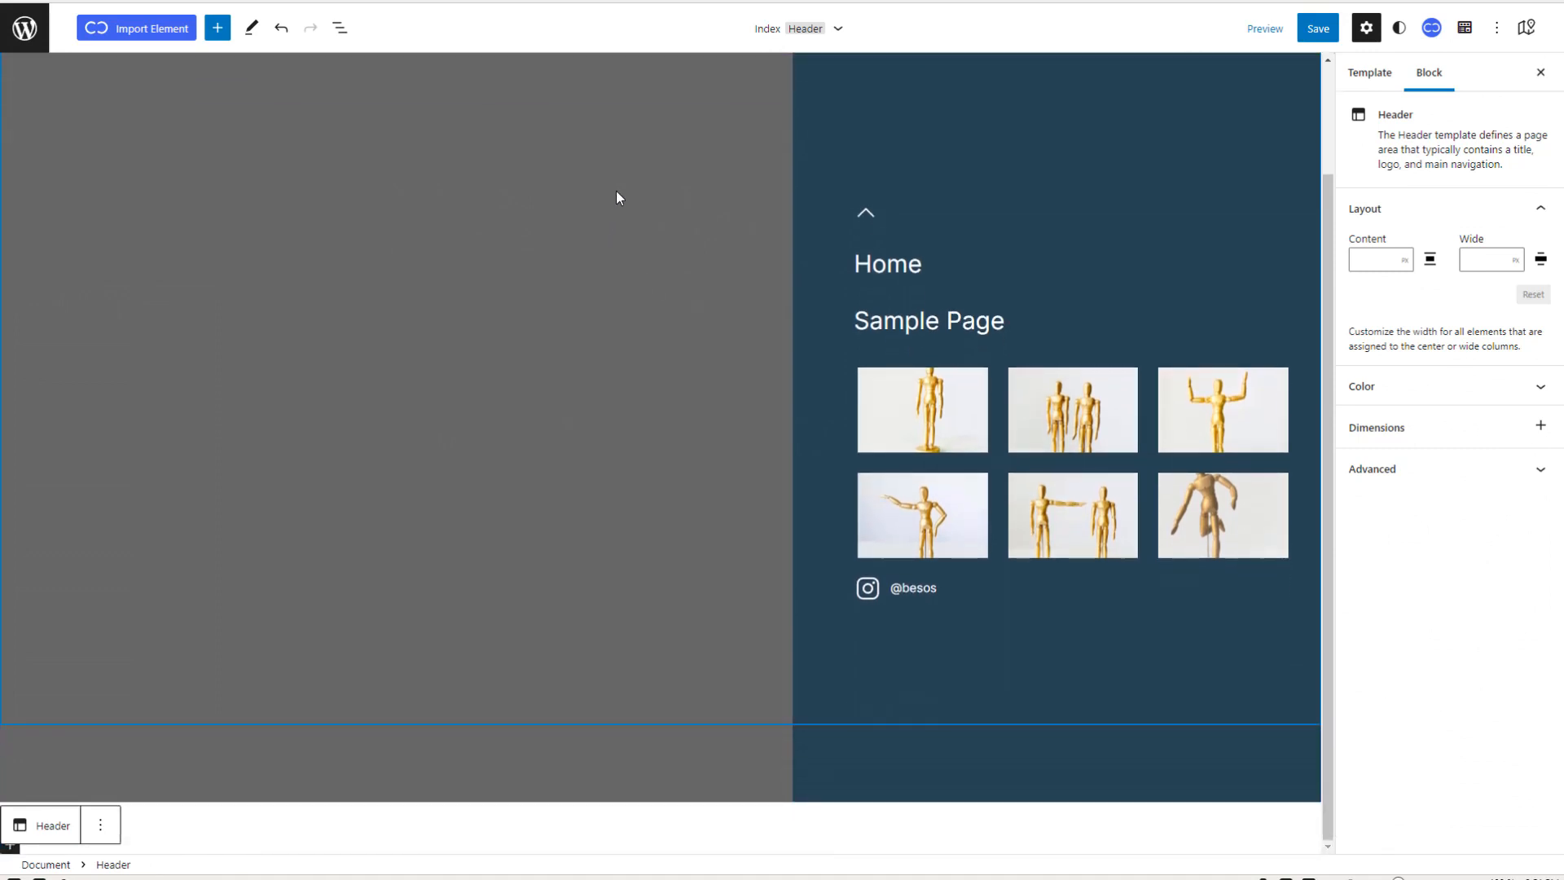
pyautogui.scroll(2, 617, 197)
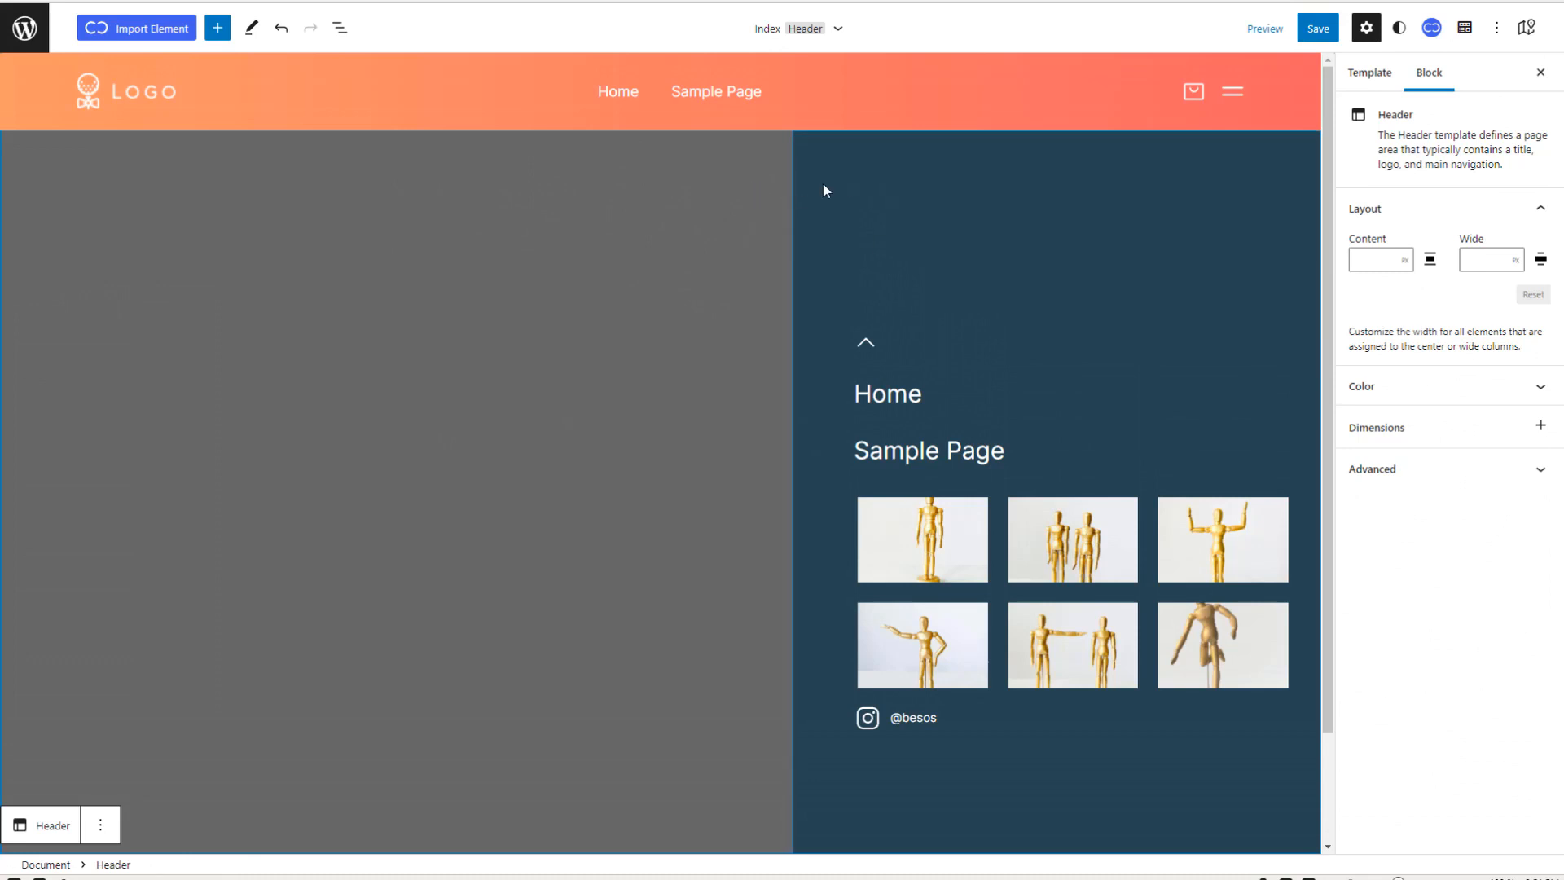
pyautogui.scroll(-2, 791, 179)
pyautogui.scroll(2, 790, 179)
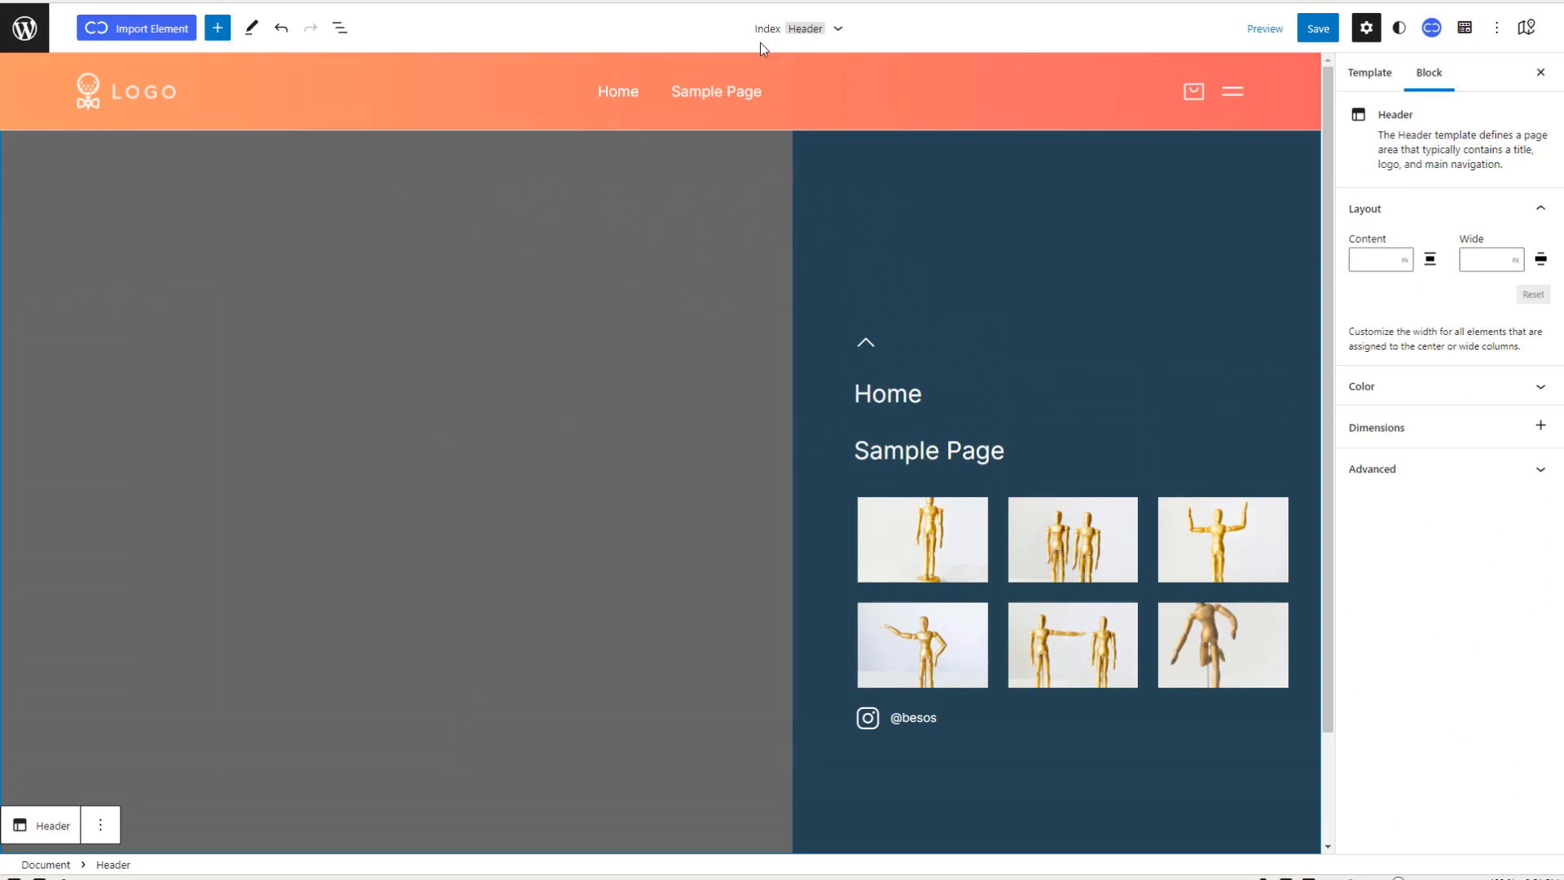
# Step: Save the Index template and leave the site editor for the WordPress dashboard
pyautogui.click(1320, 31)
pyautogui.click(1445, 30)
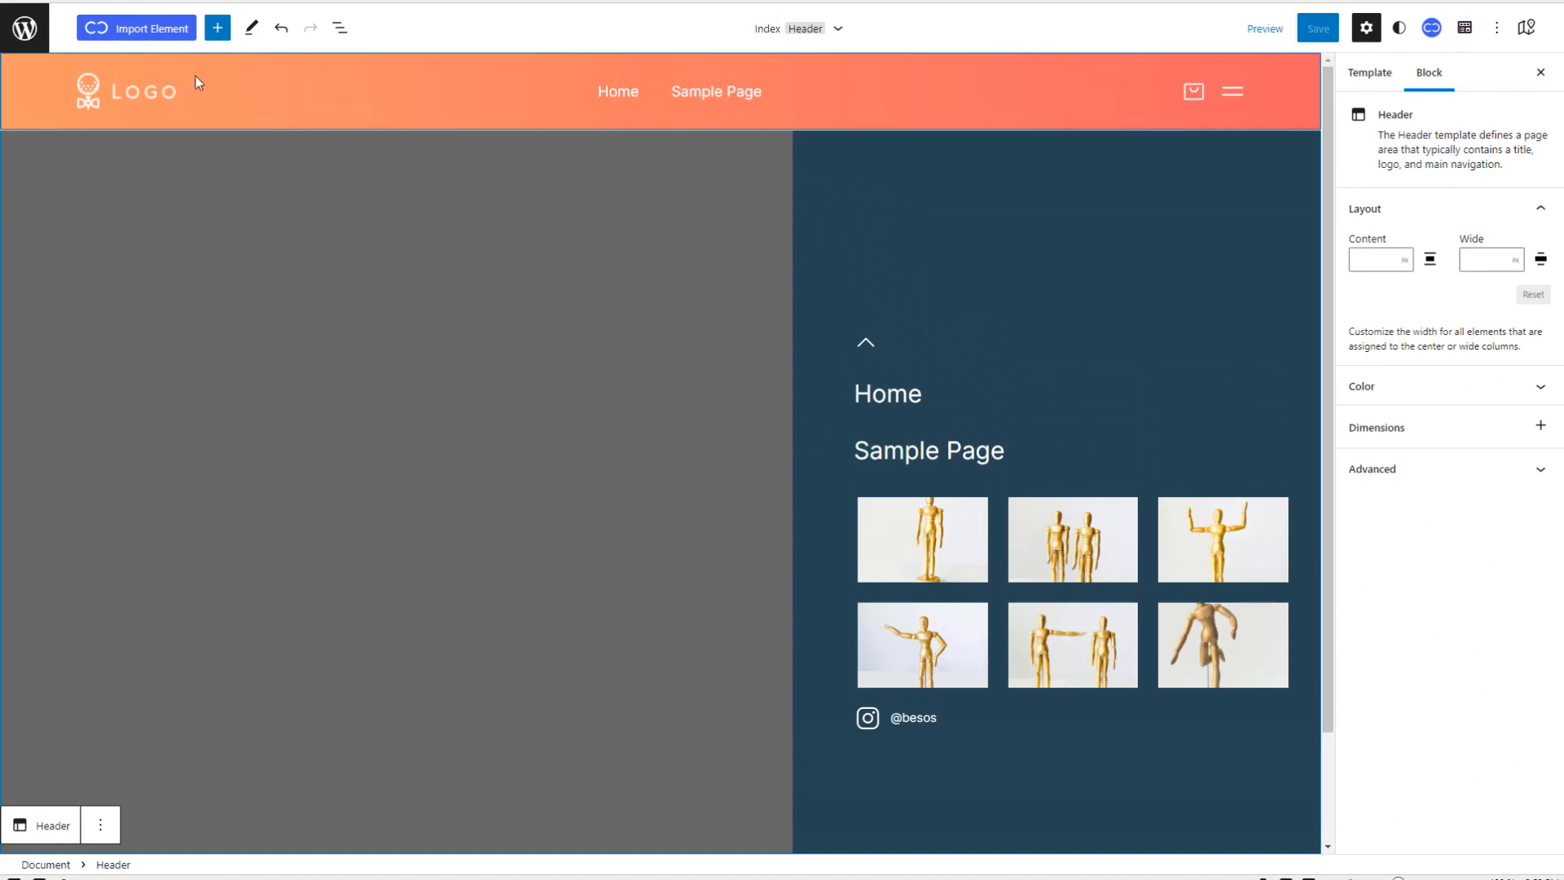
pyautogui.click(25, 27)
pyautogui.click(51, 90)
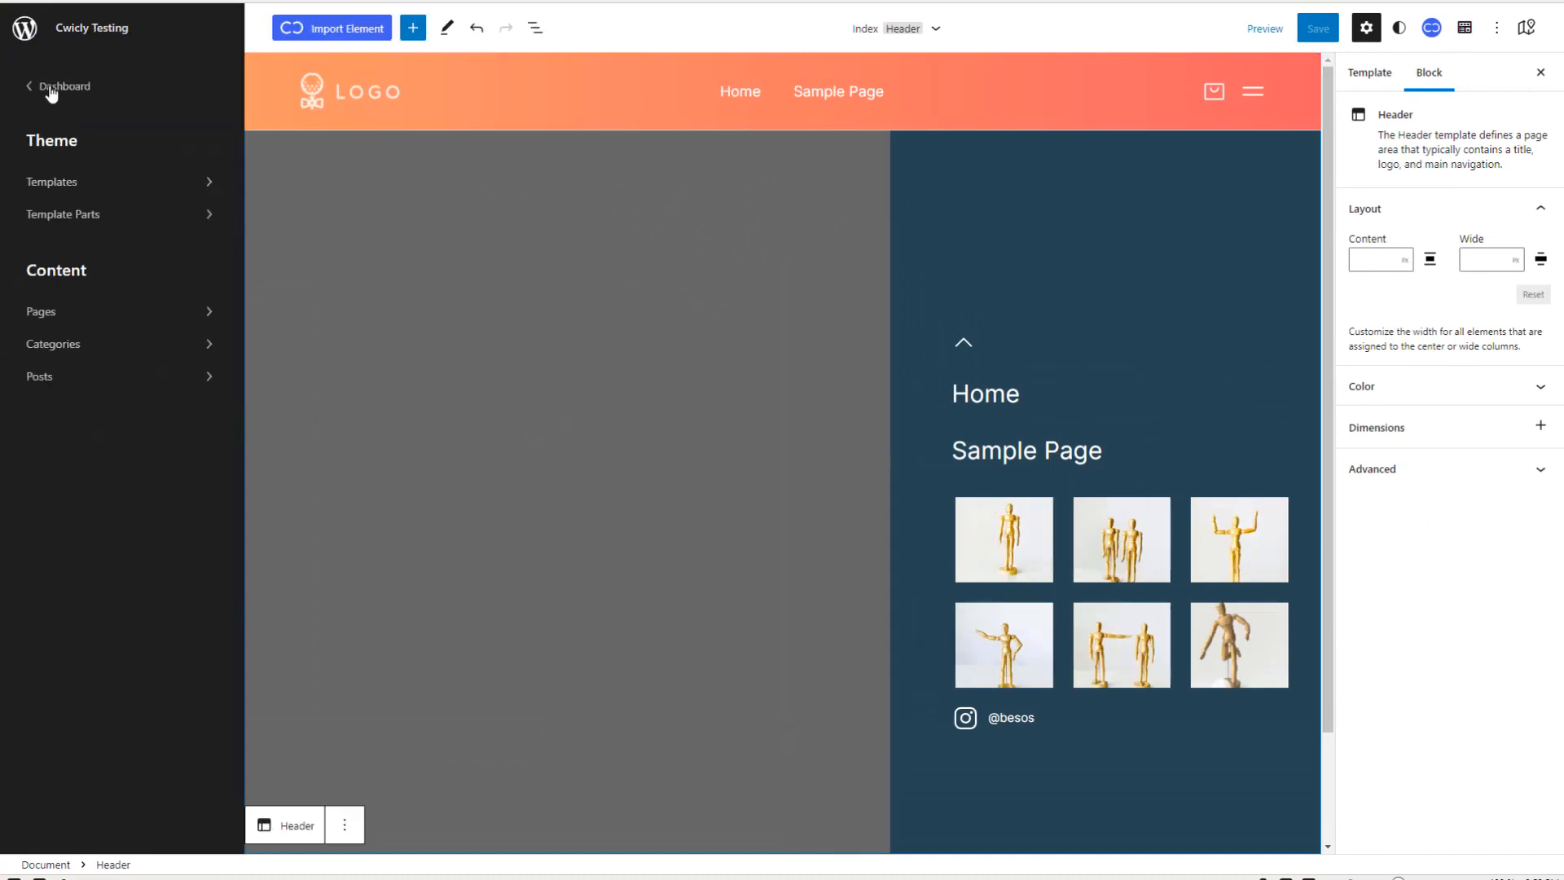
pyautogui.click(52, 93)
# Step: View the site's front end and test the hamburger icon by opening and closing the menu modal
pyautogui.click(81, 14)
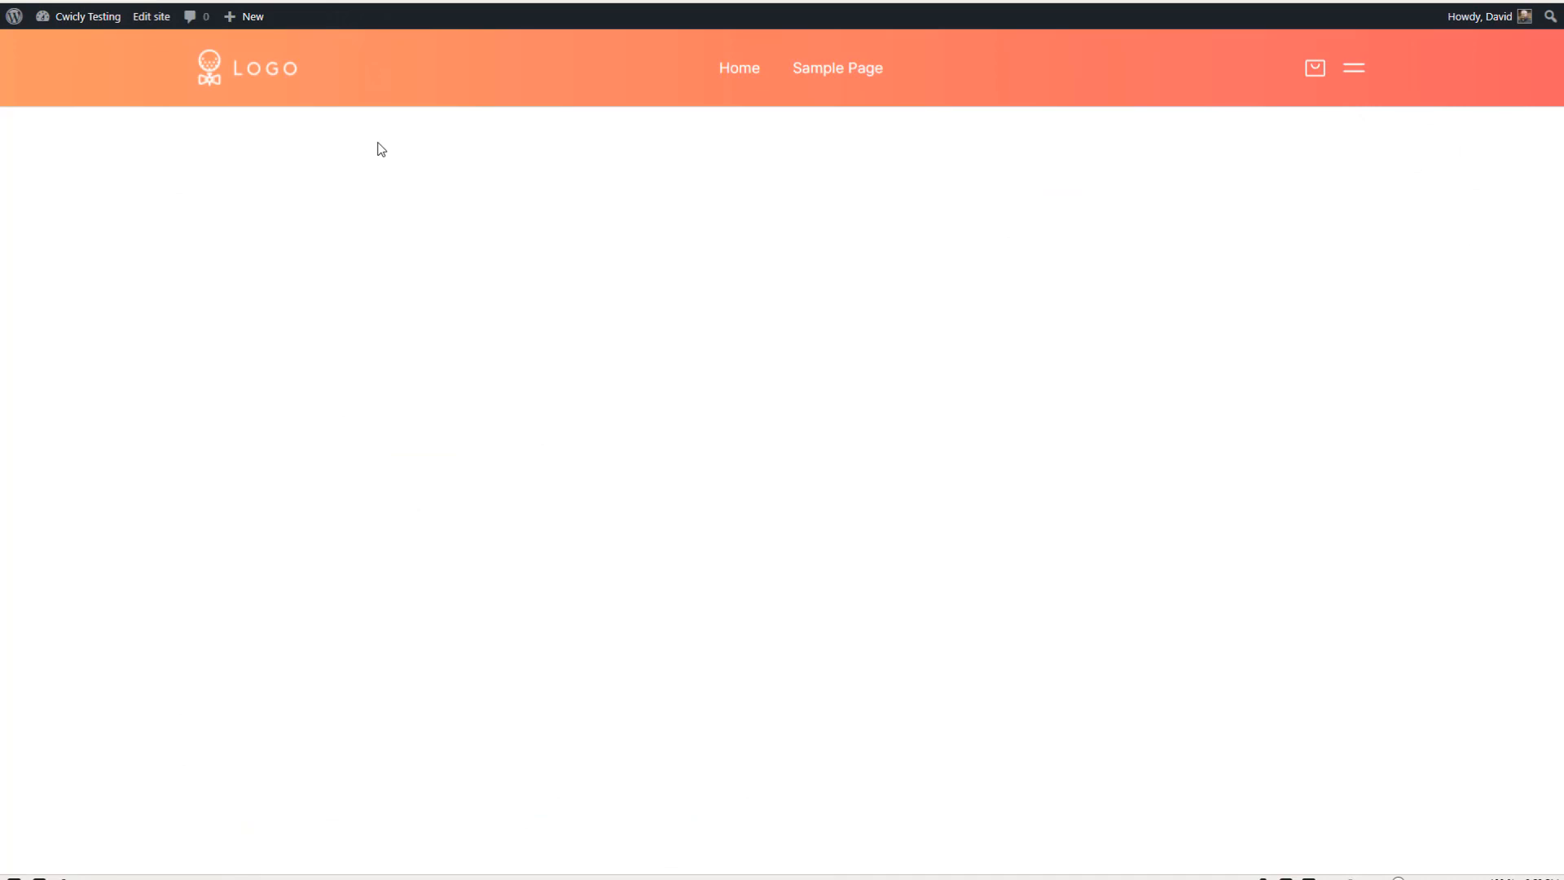
pyautogui.click(1355, 70)
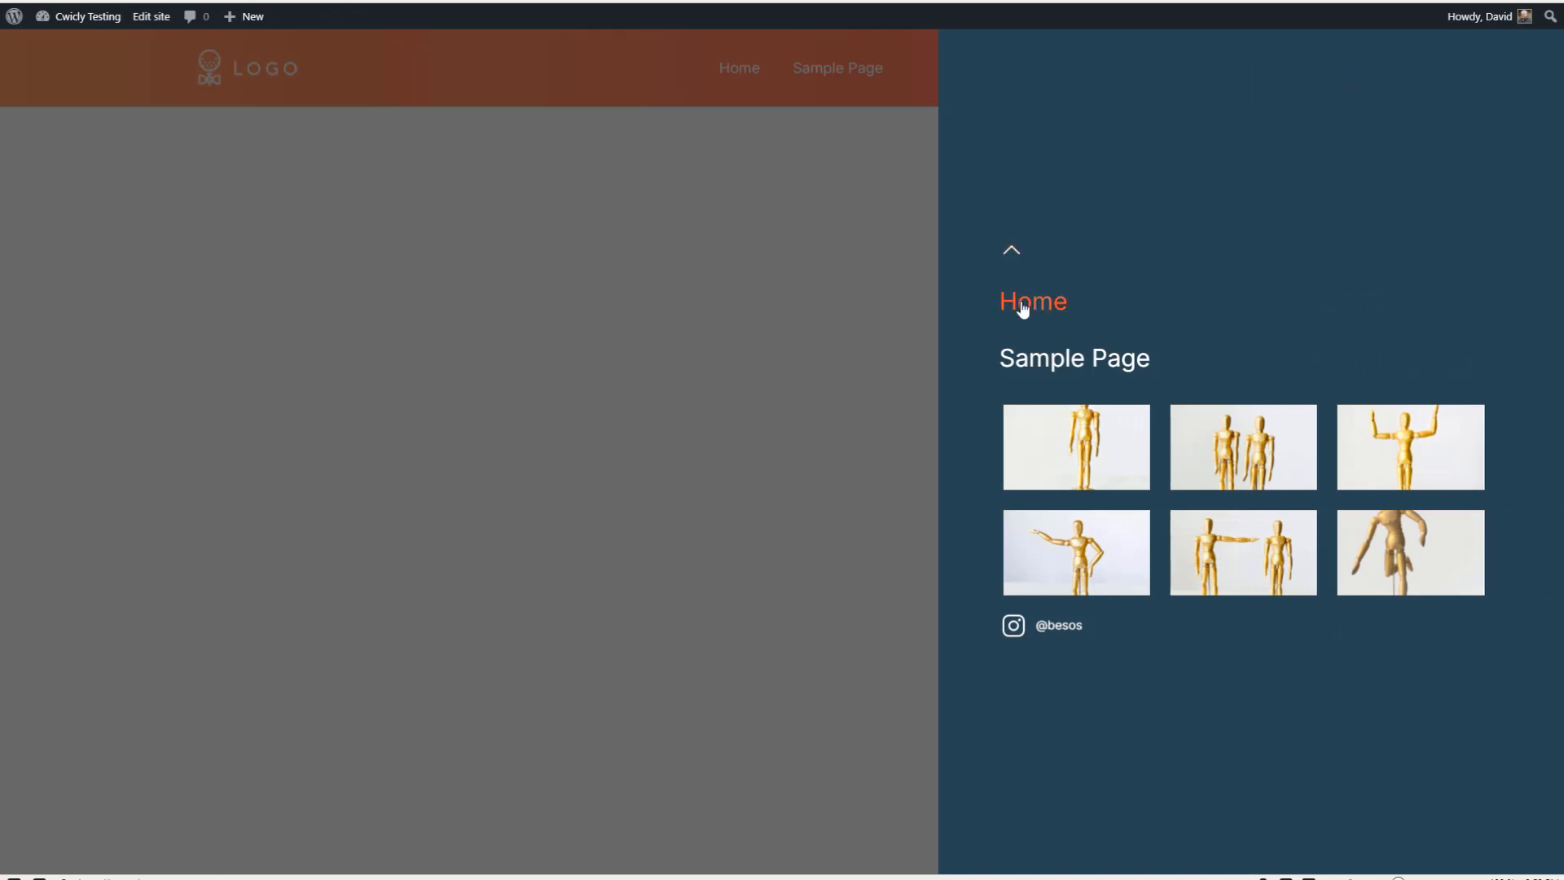
pyautogui.click(397, 225)
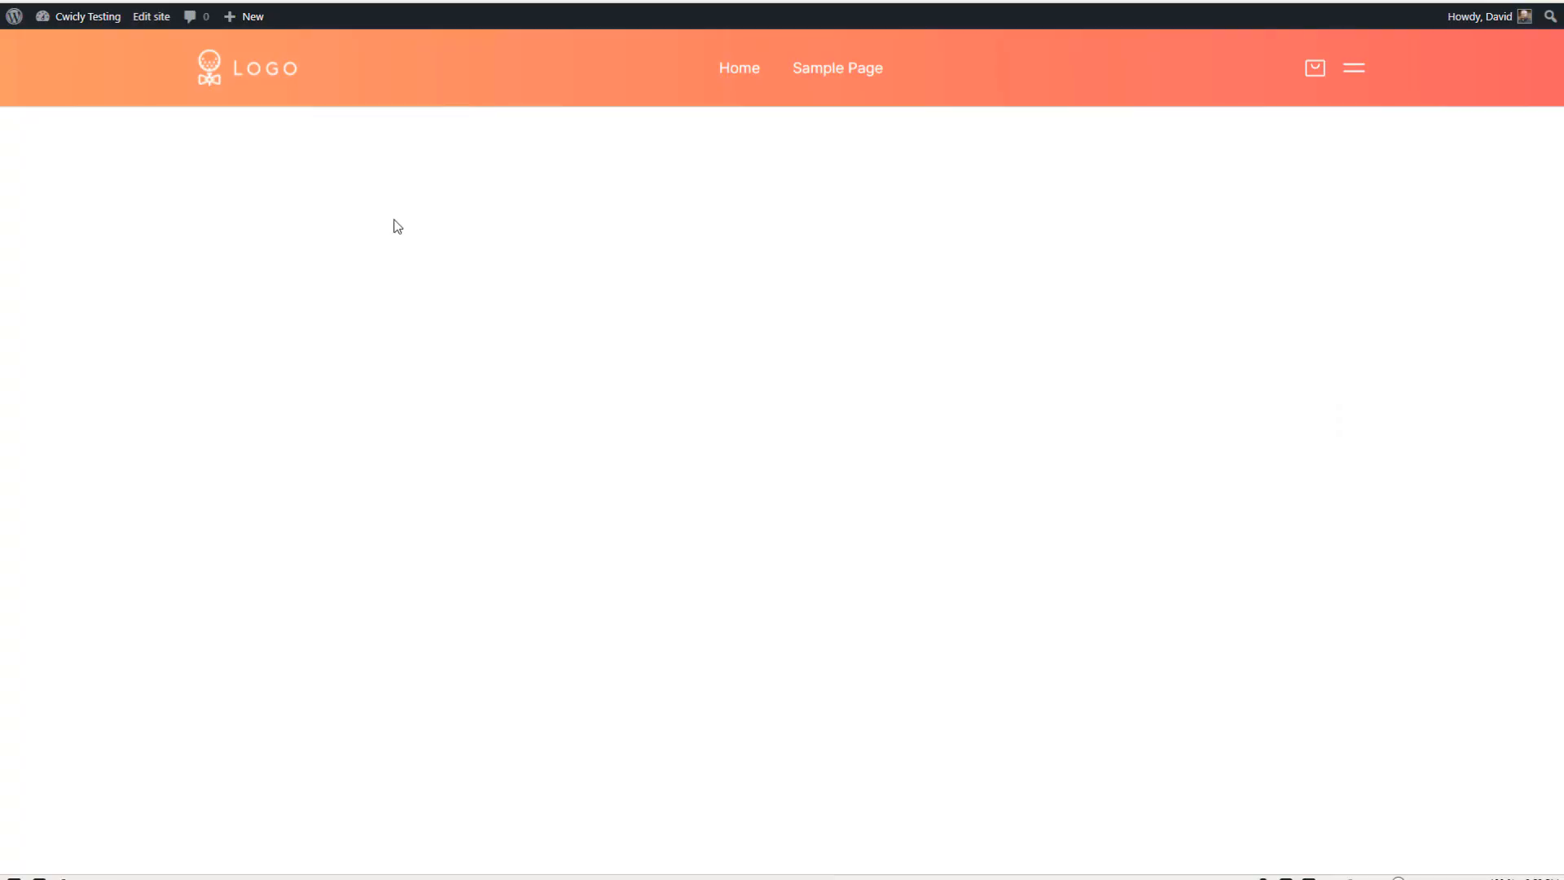
# Step: Return from the front end to the WordPress dashboard and open the site editor
pyautogui.moveTo(82, 16)
pyautogui.click(99, 47)
pyautogui.moveTo(88, 274)
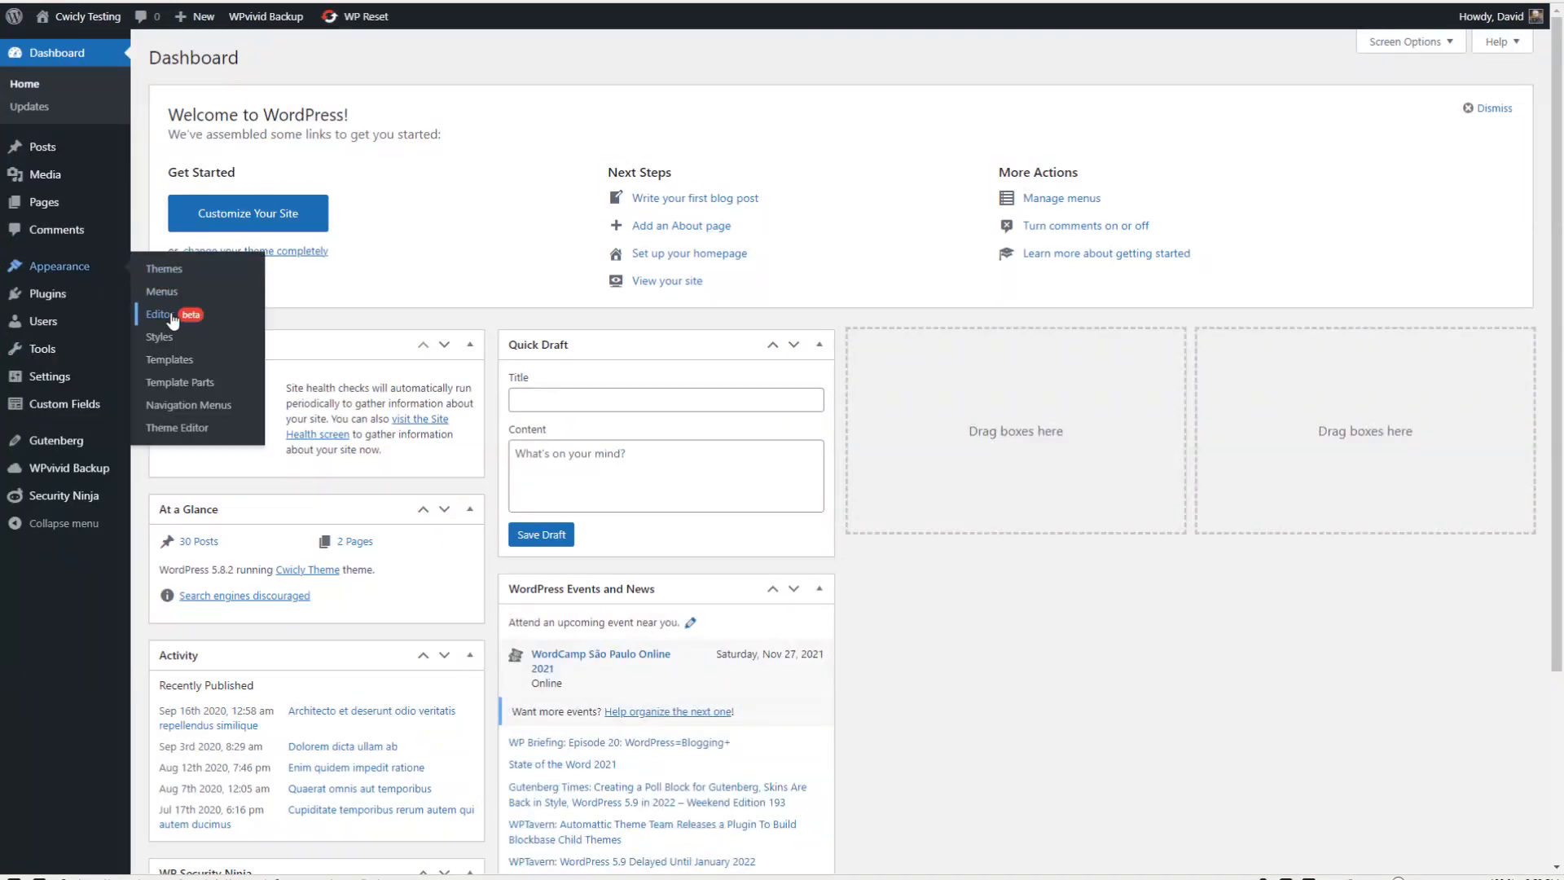
pyautogui.click(251, 318)
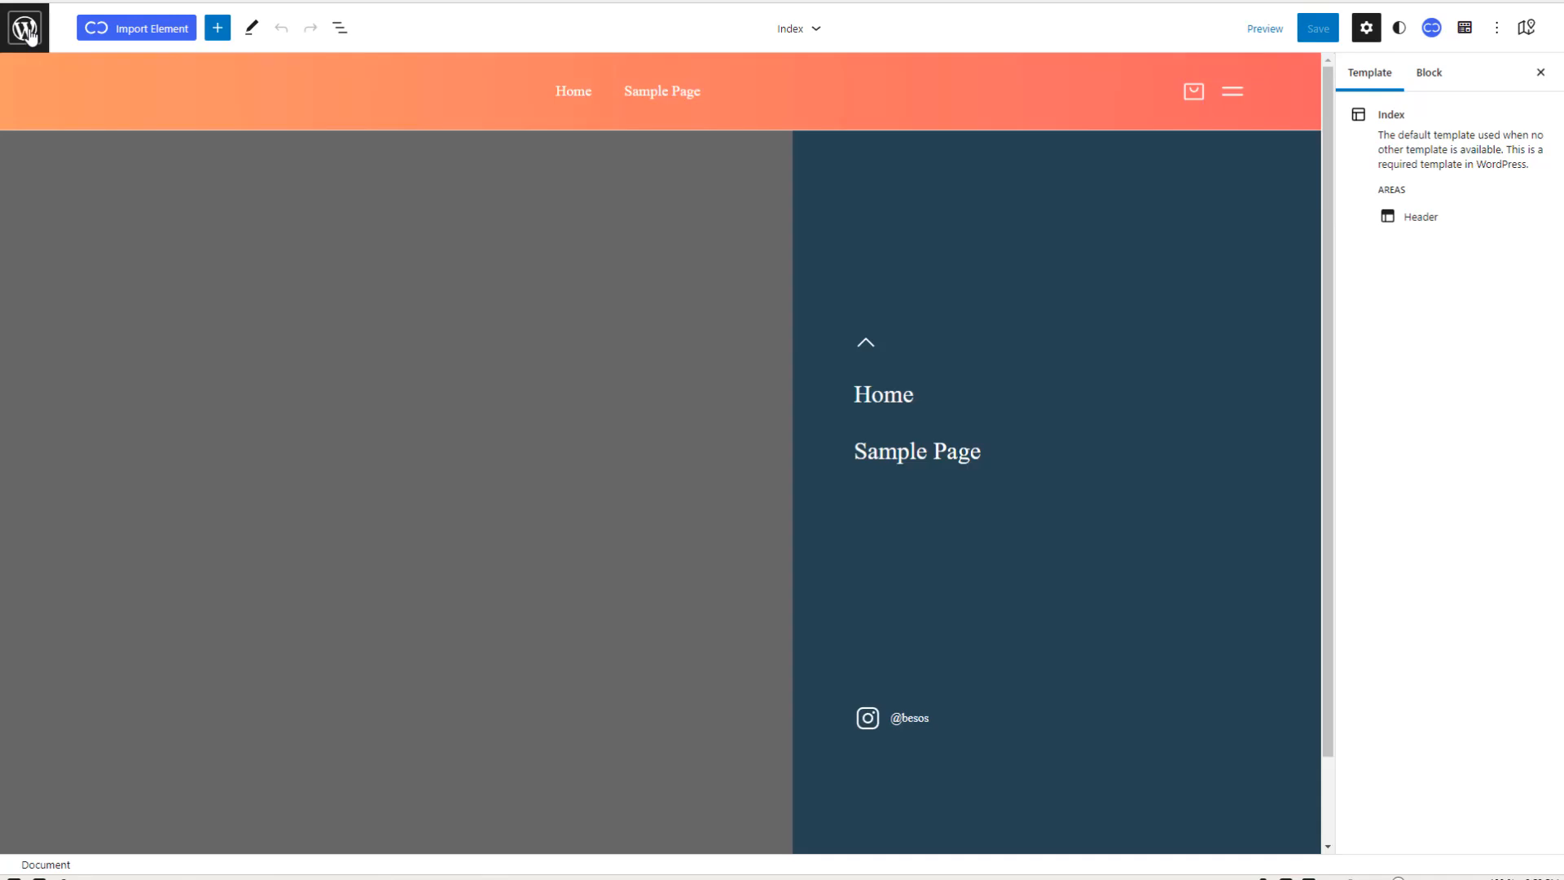
# Step: Open the theme's existing "footer" template part for editing
pyautogui.click(25, 31)
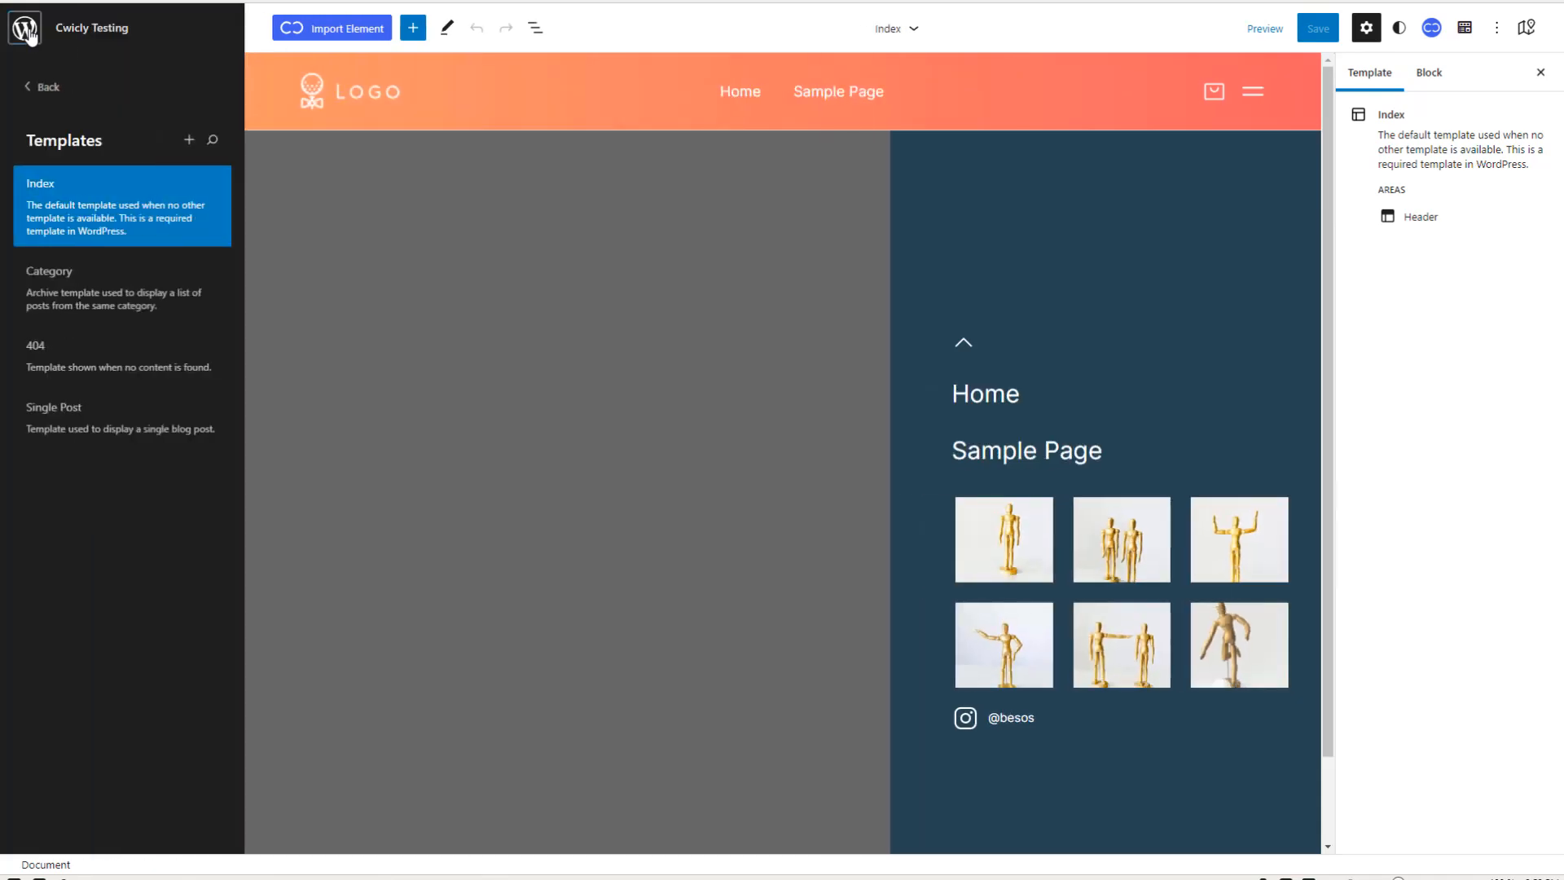
pyautogui.click(45, 86)
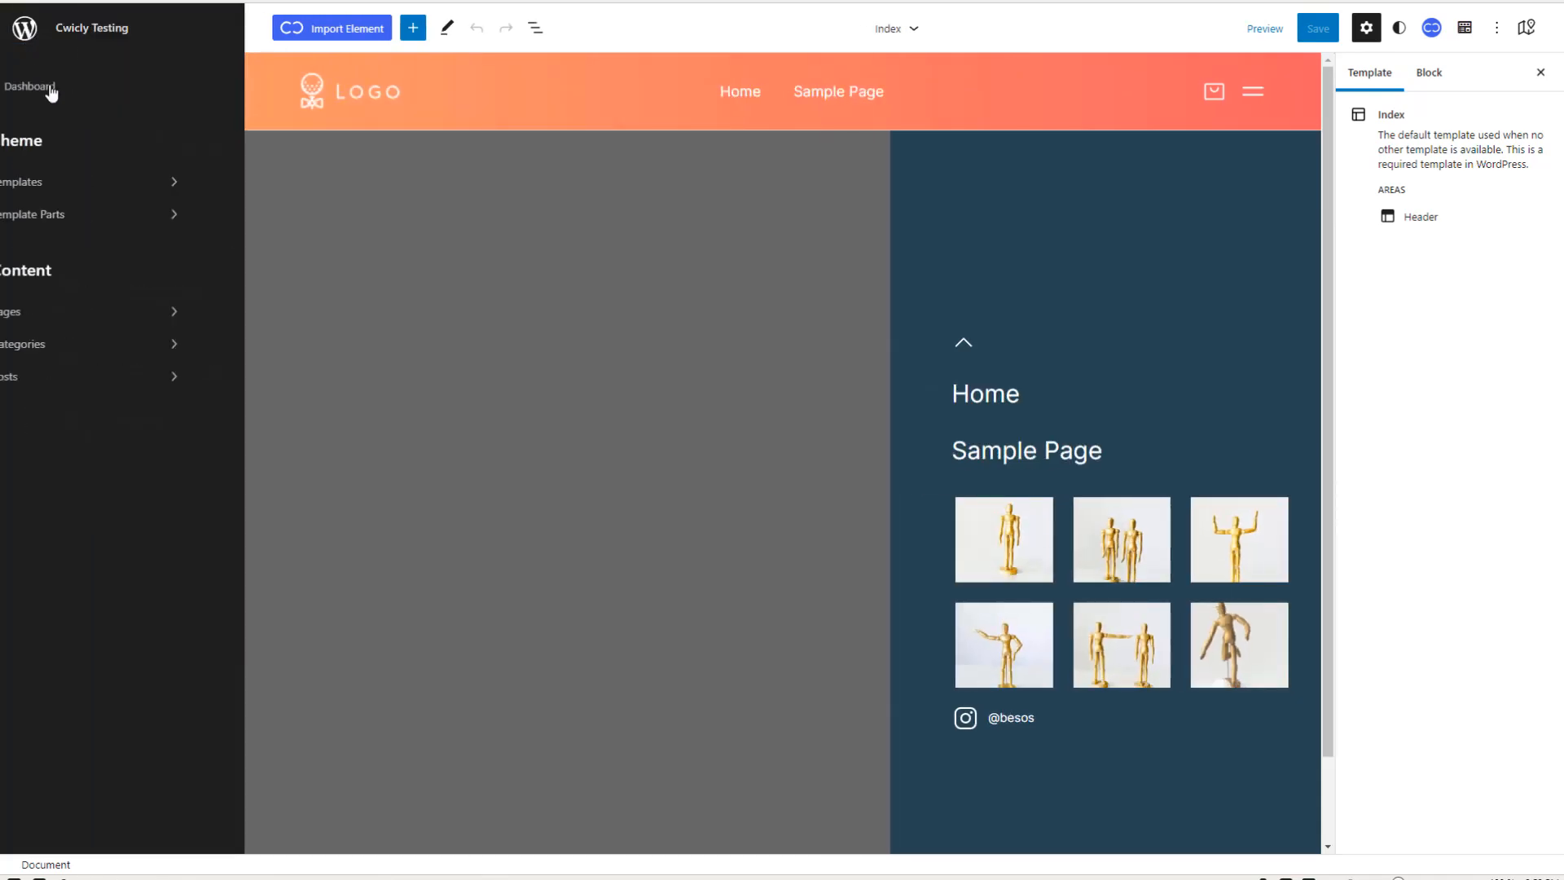
pyautogui.click(92, 222)
pyautogui.click(55, 215)
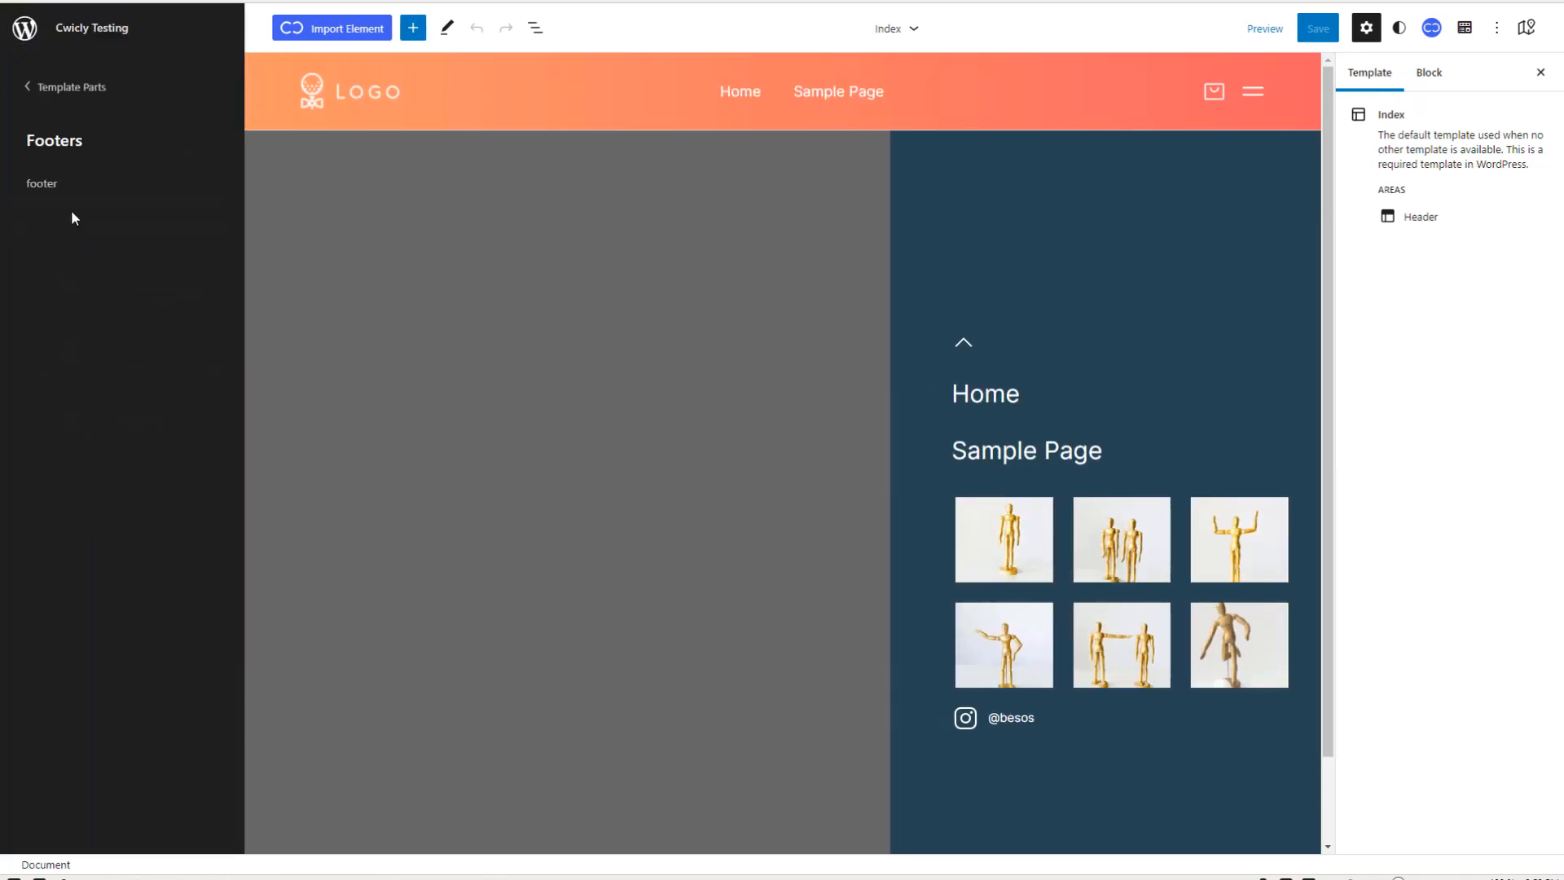
pyautogui.click(54, 189)
# Step: Import the Ega Footer from the Footer type of the Cwicly section library into the footer template part
pyautogui.click(154, 31)
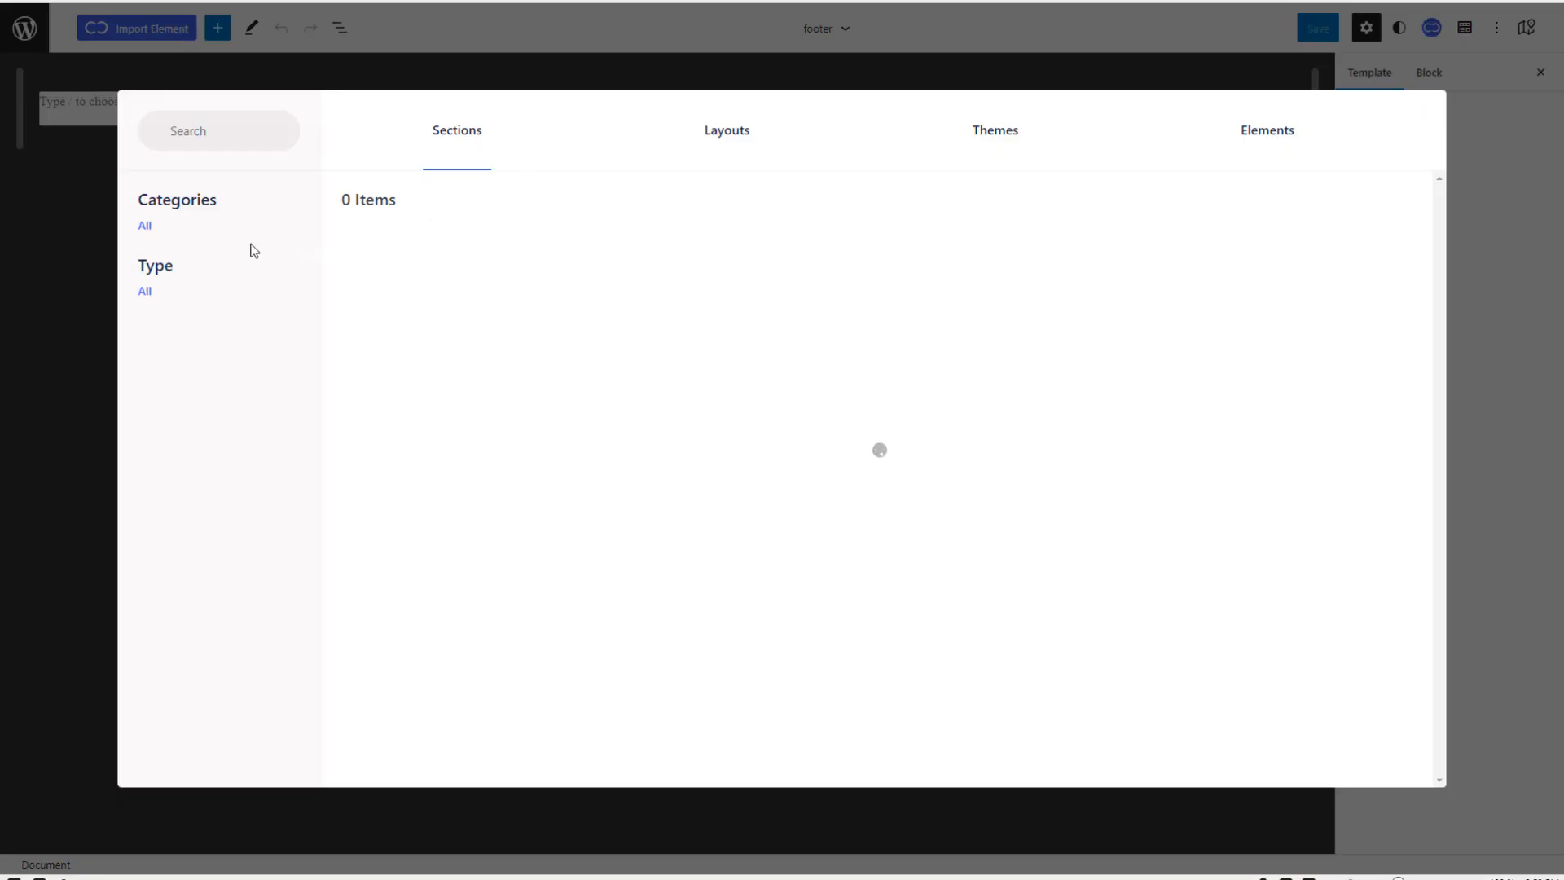
pyautogui.click(155, 359)
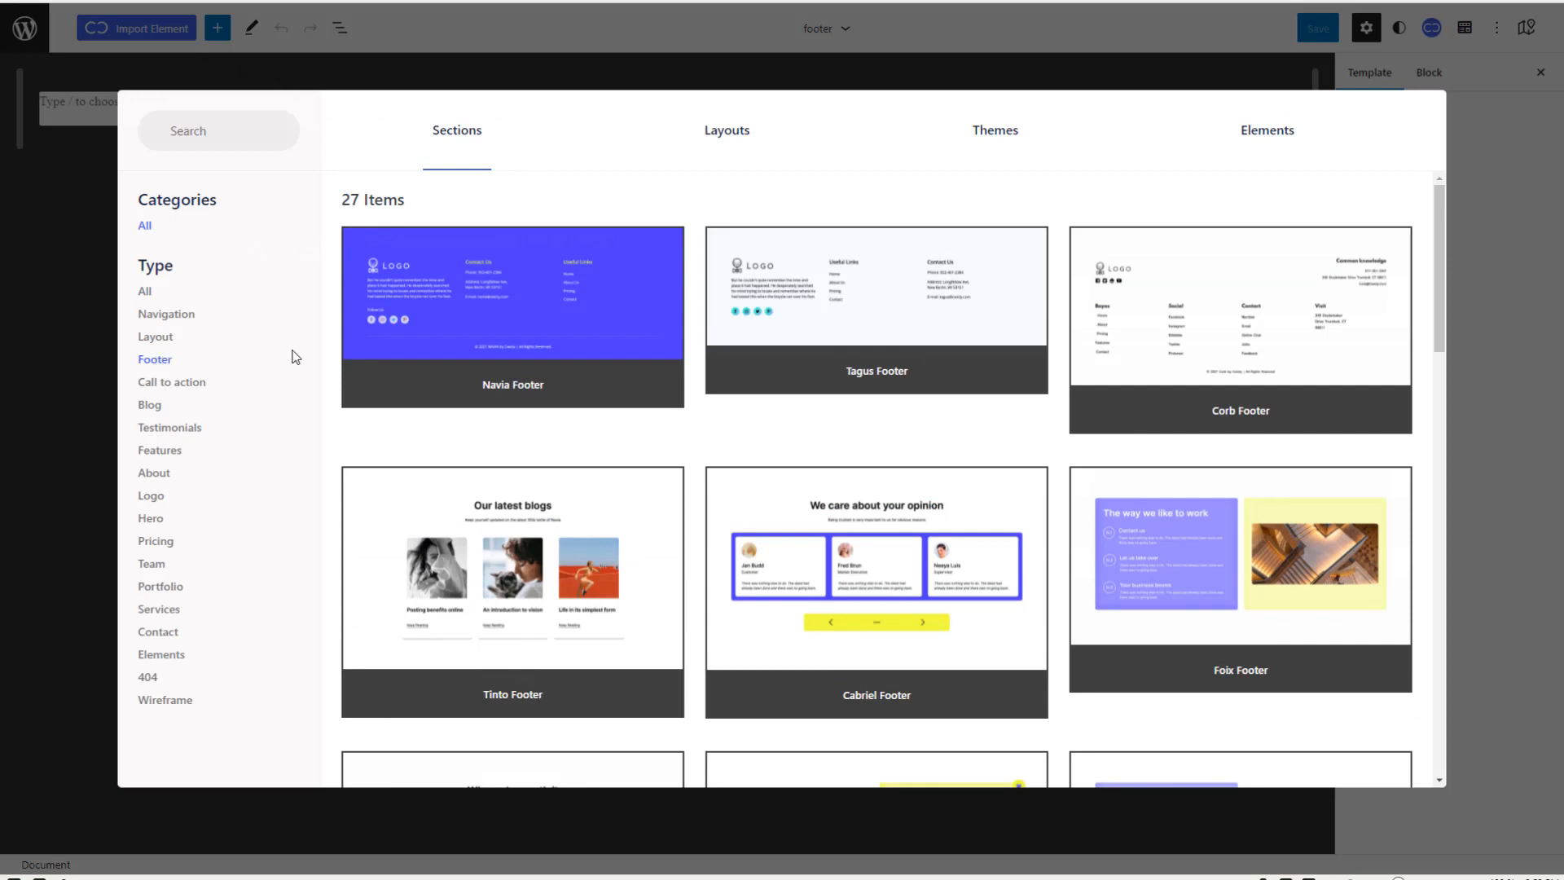
pyautogui.scroll(-3, 403, 307)
pyautogui.scroll(-4, 403, 300)
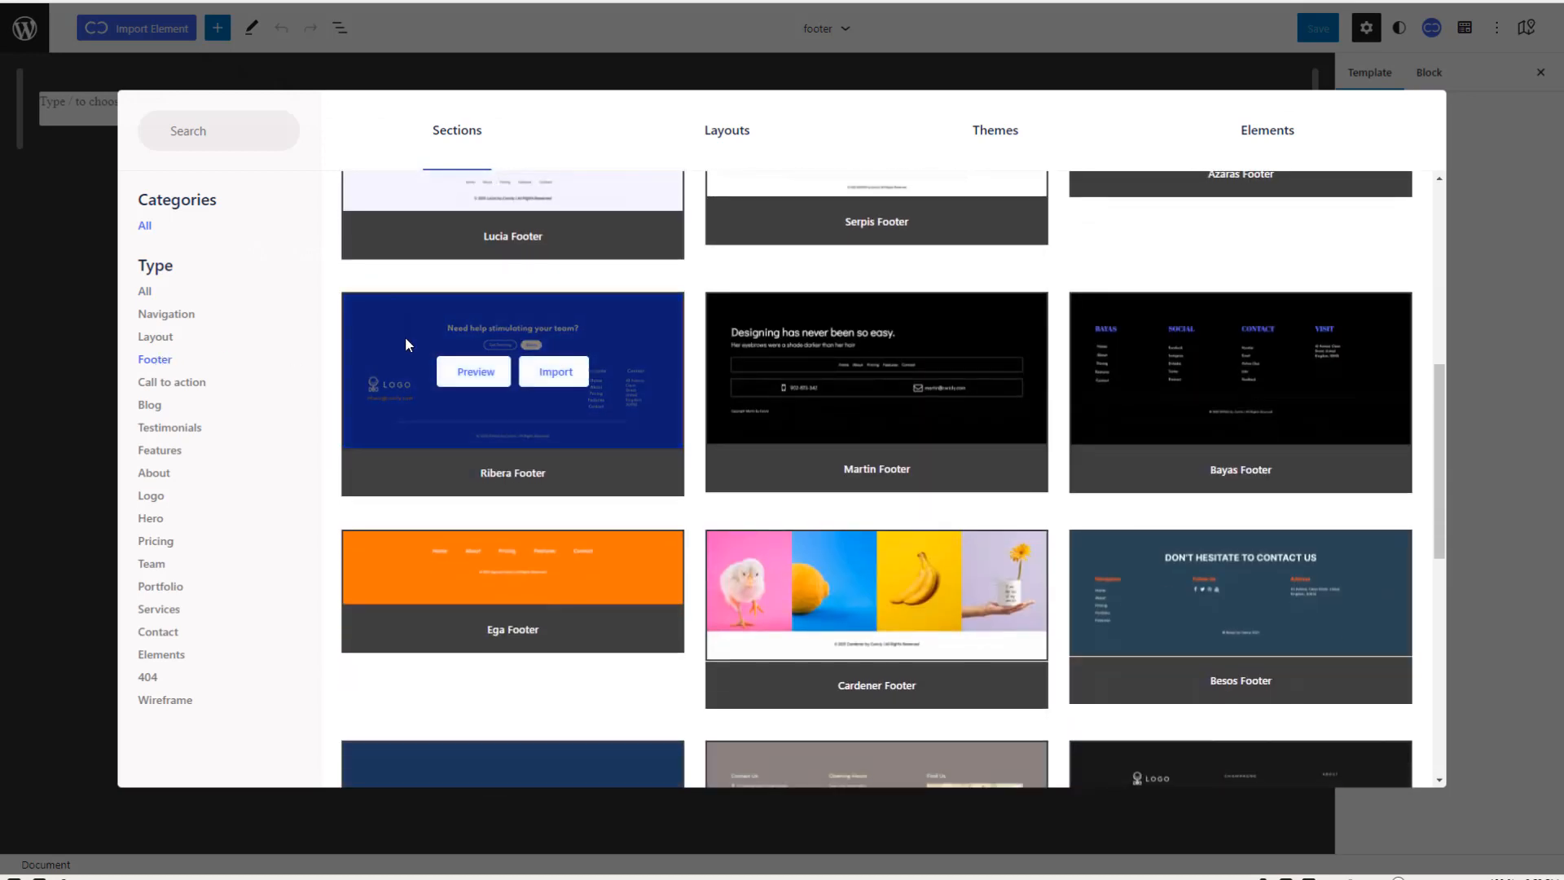
pyautogui.moveTo(475, 582)
pyautogui.click(546, 572)
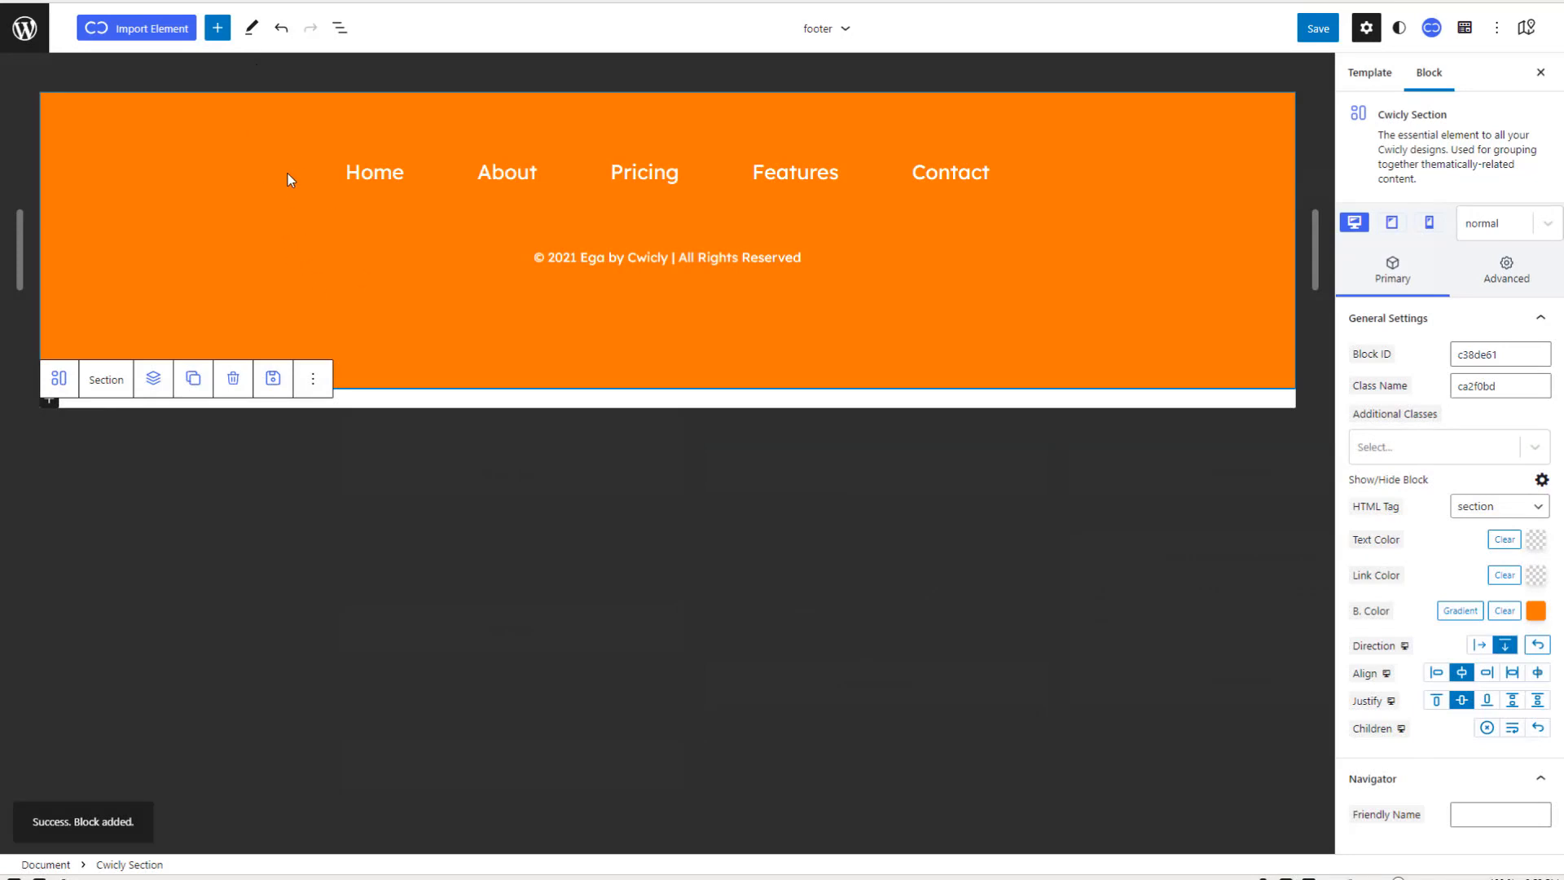
# Step: Delete the Cwicly Menu block from the imported footer section
pyautogui.click(458, 183)
pyautogui.click(552, 124)
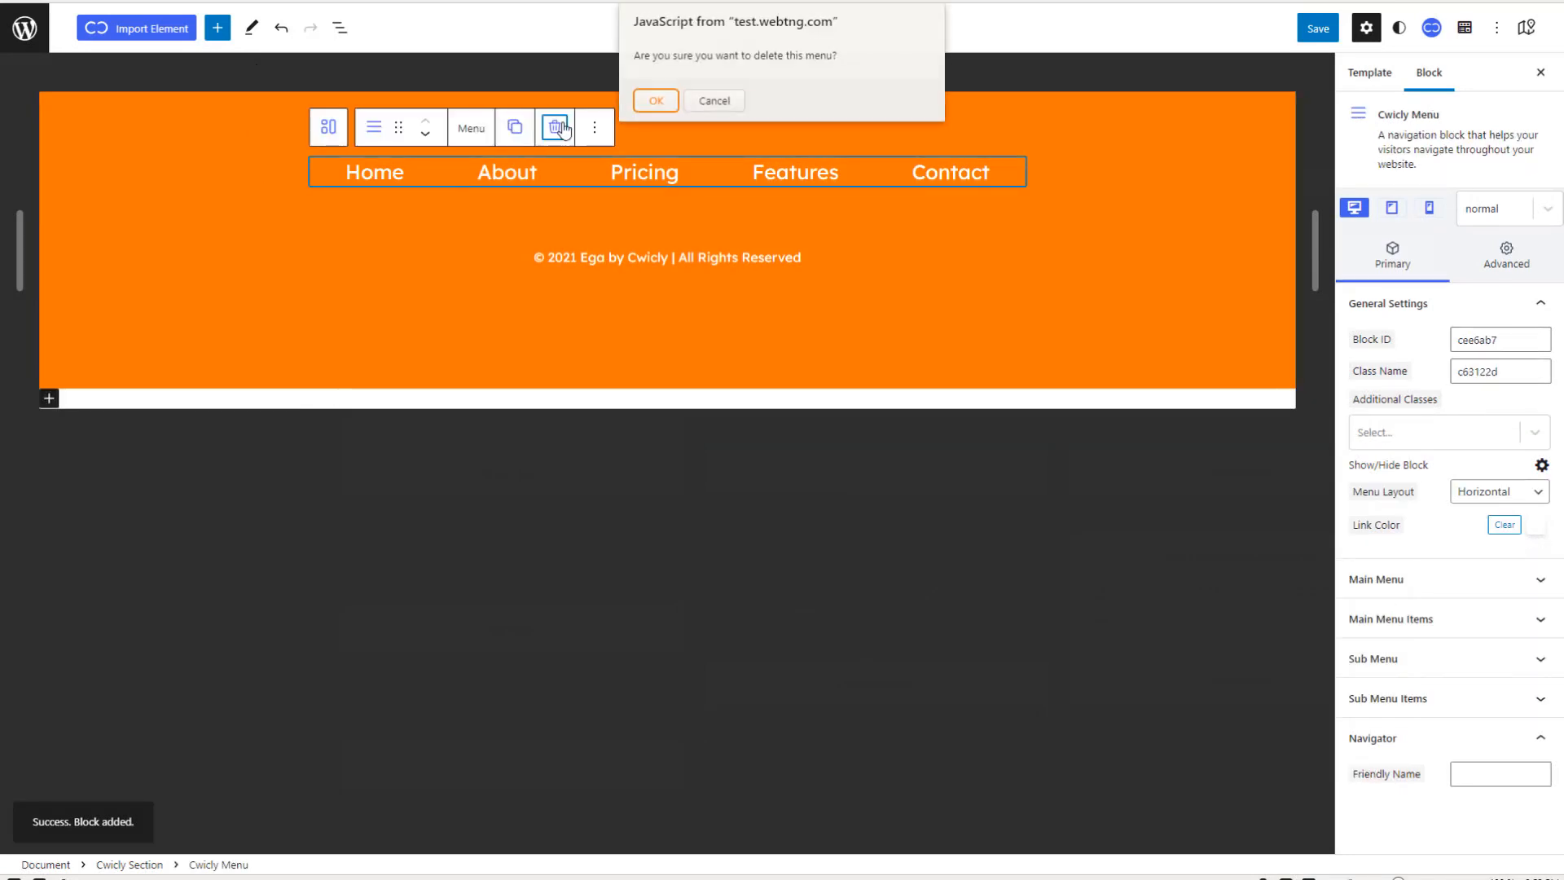
pyautogui.click(664, 104)
# Step: Set the footer section's top padding to 30 px, reduce the bottom padding to match, and save the template part
pyautogui.click(637, 120)
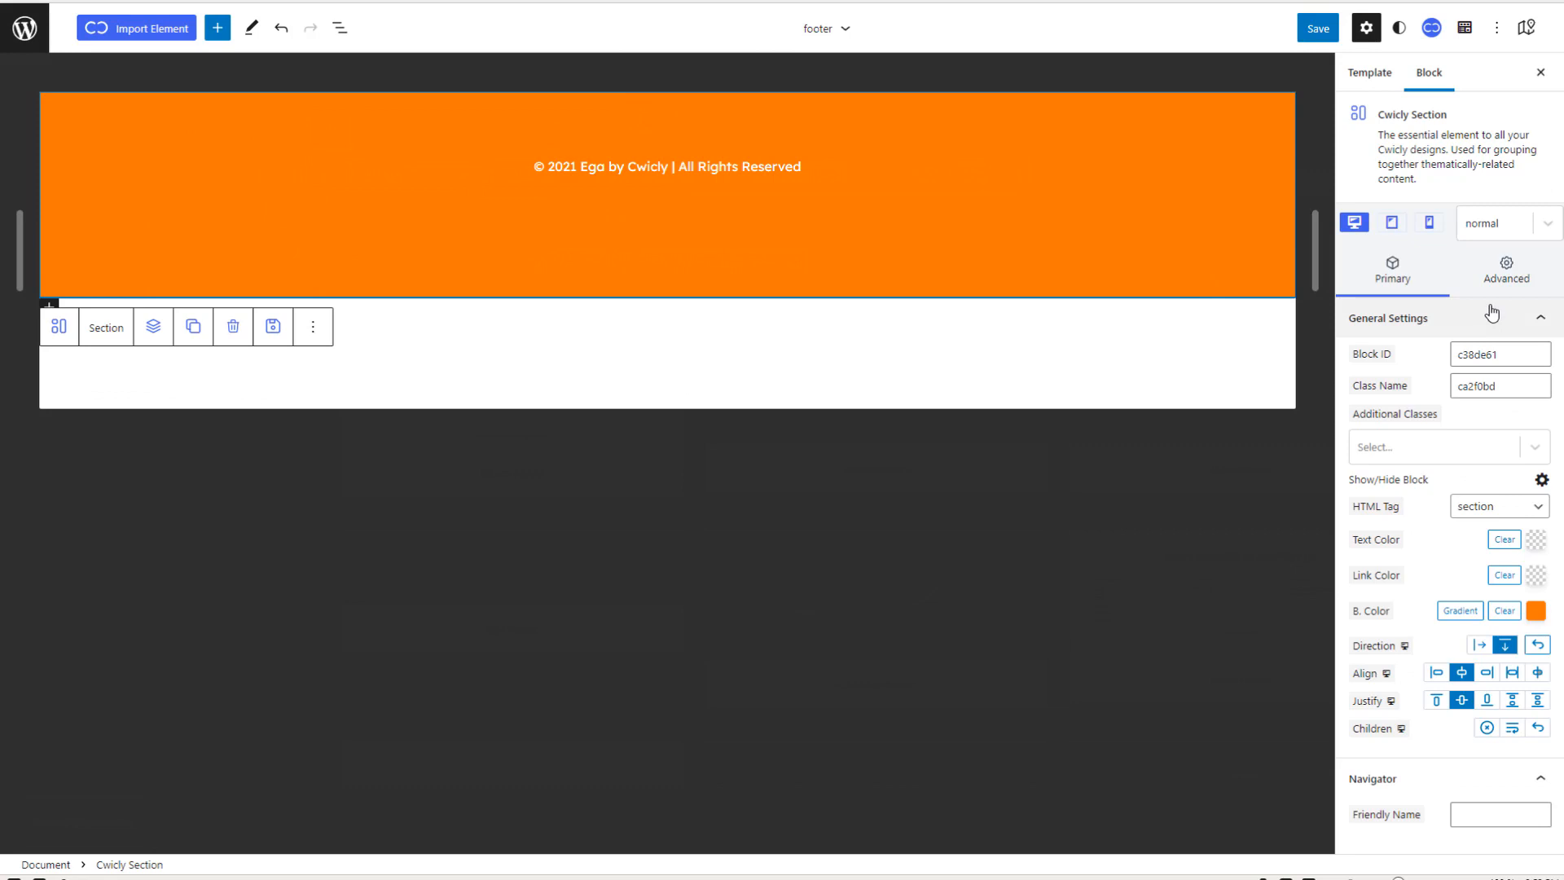
pyautogui.click(1505, 273)
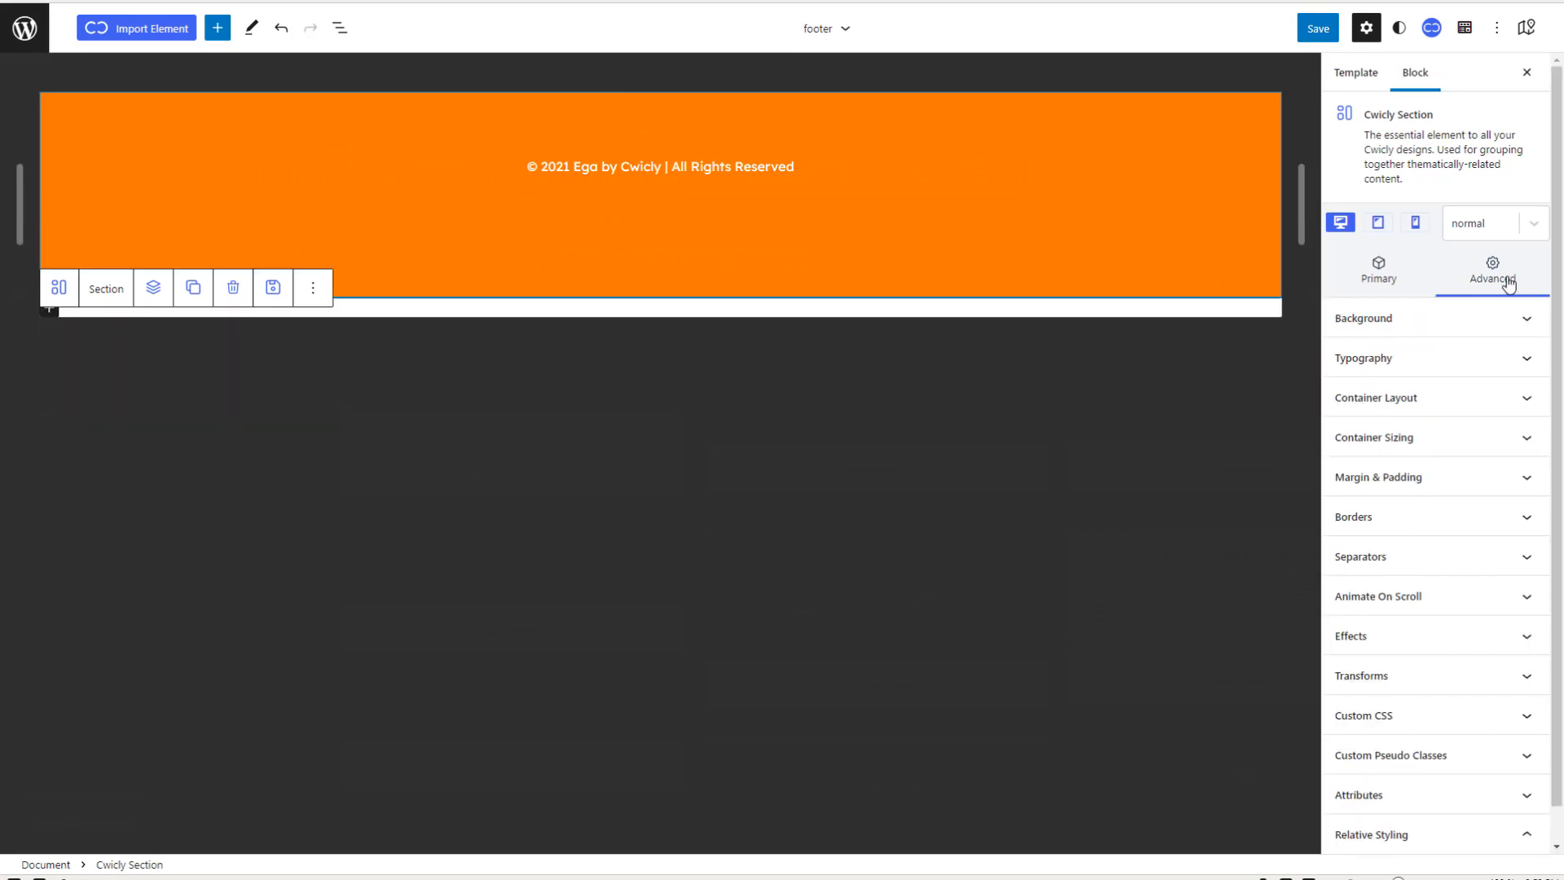
pyautogui.click(1418, 473)
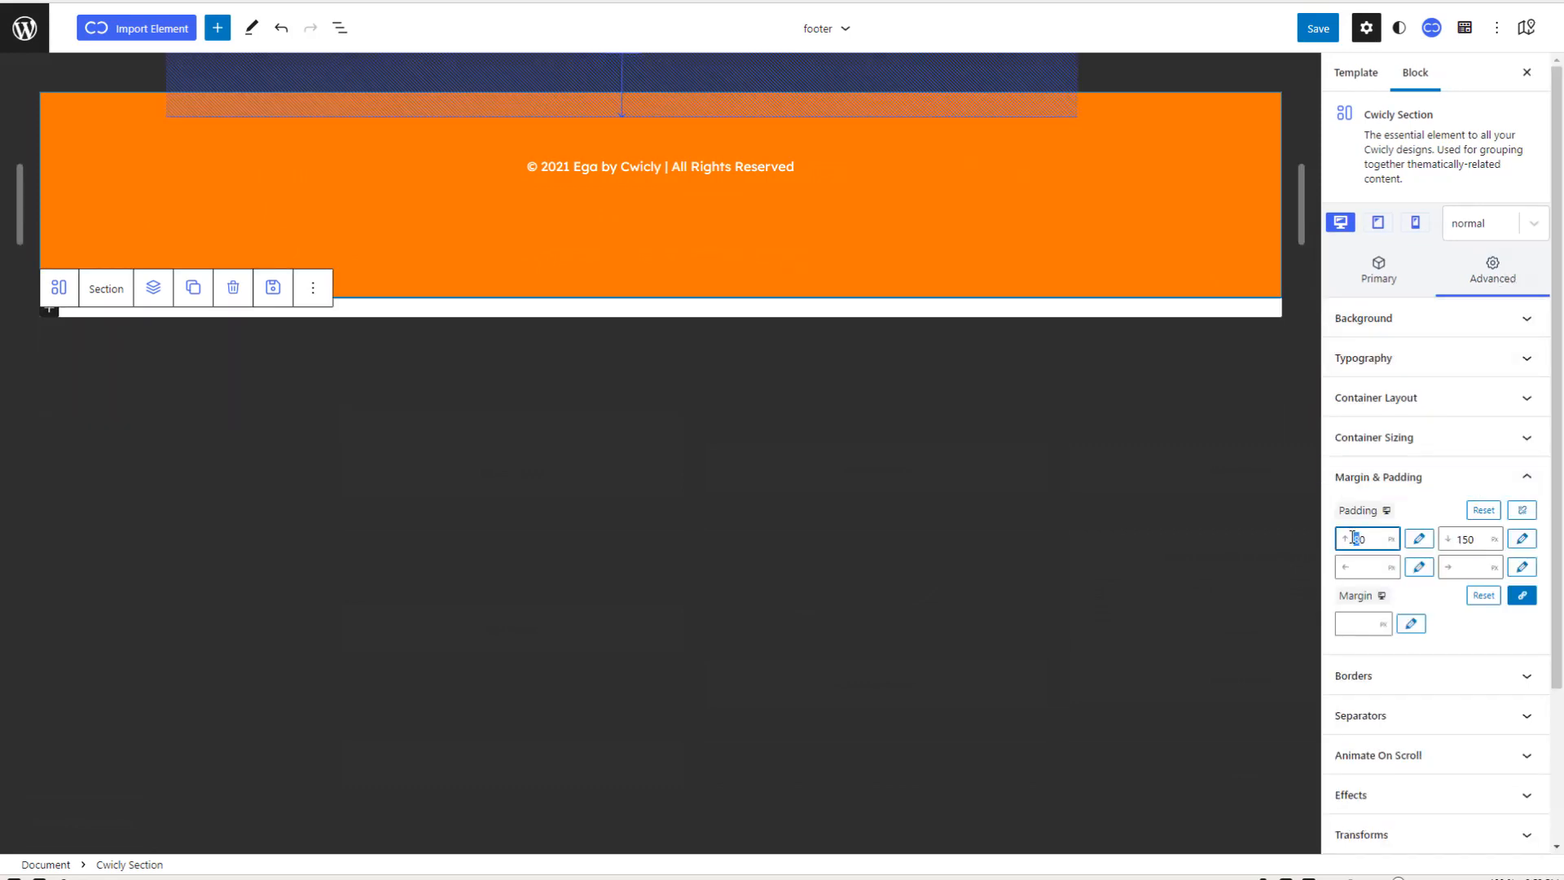
pyautogui.click(1465, 539)
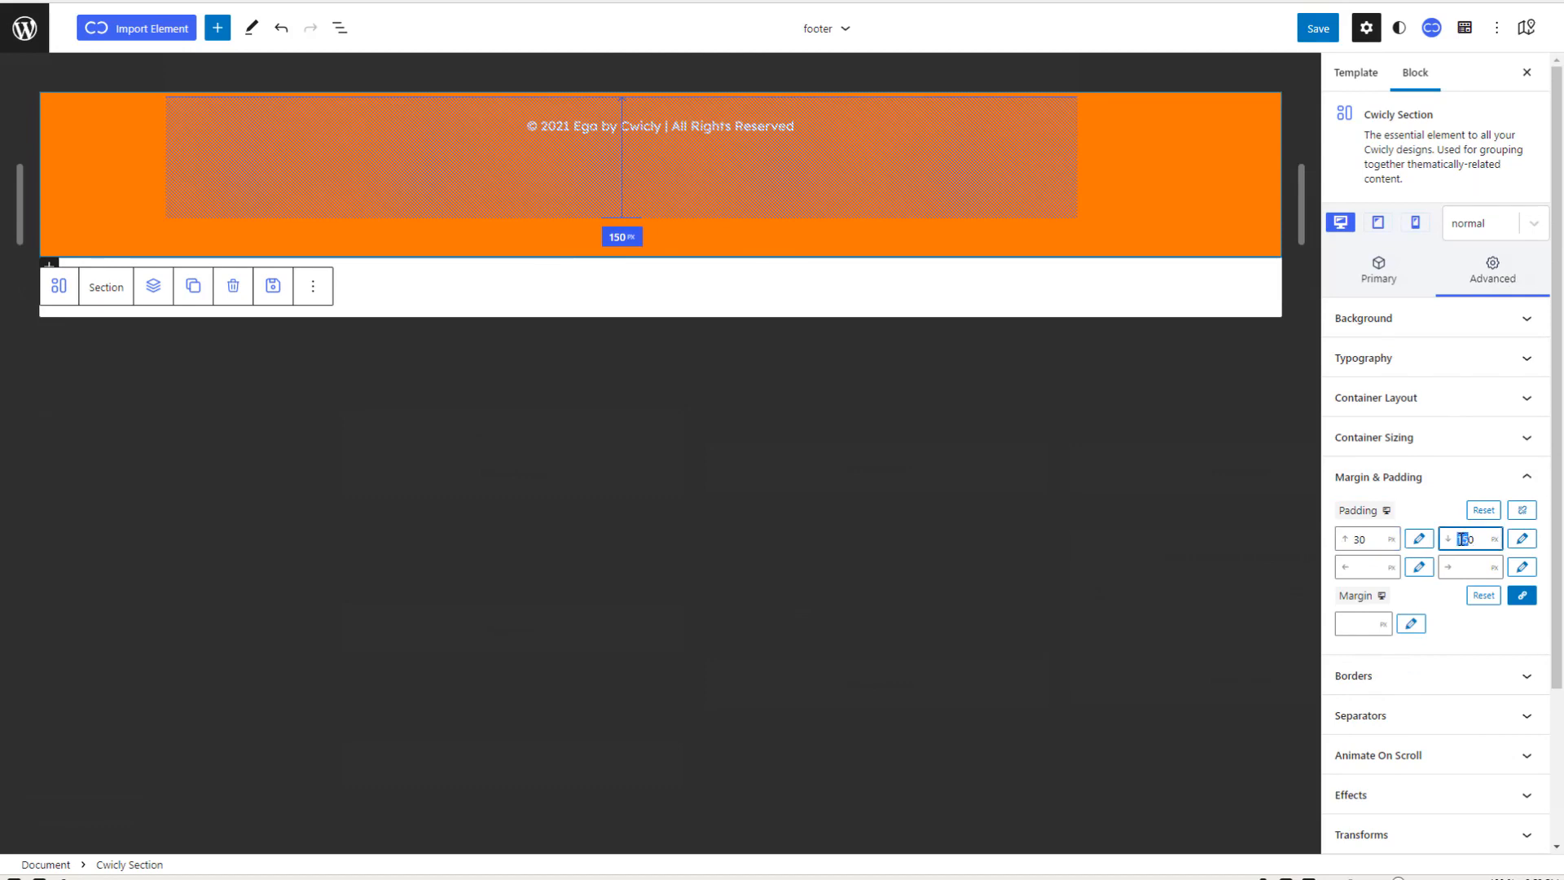
pyautogui.write('3')
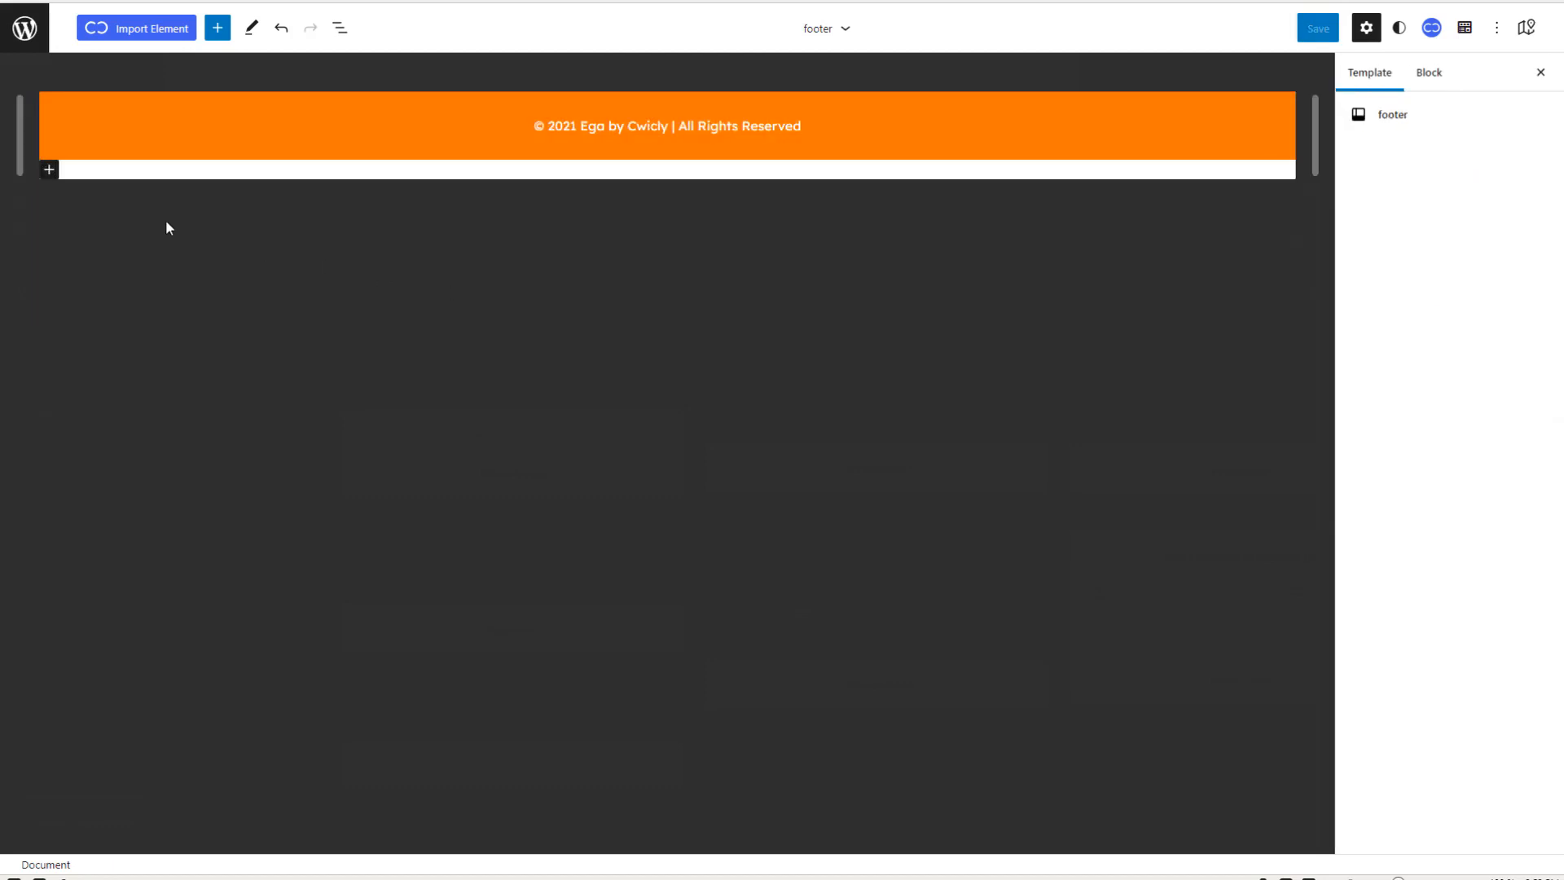
# Step: Leave the footer template part and open the Index template for editing
pyautogui.click(30, 47)
pyautogui.click(61, 92)
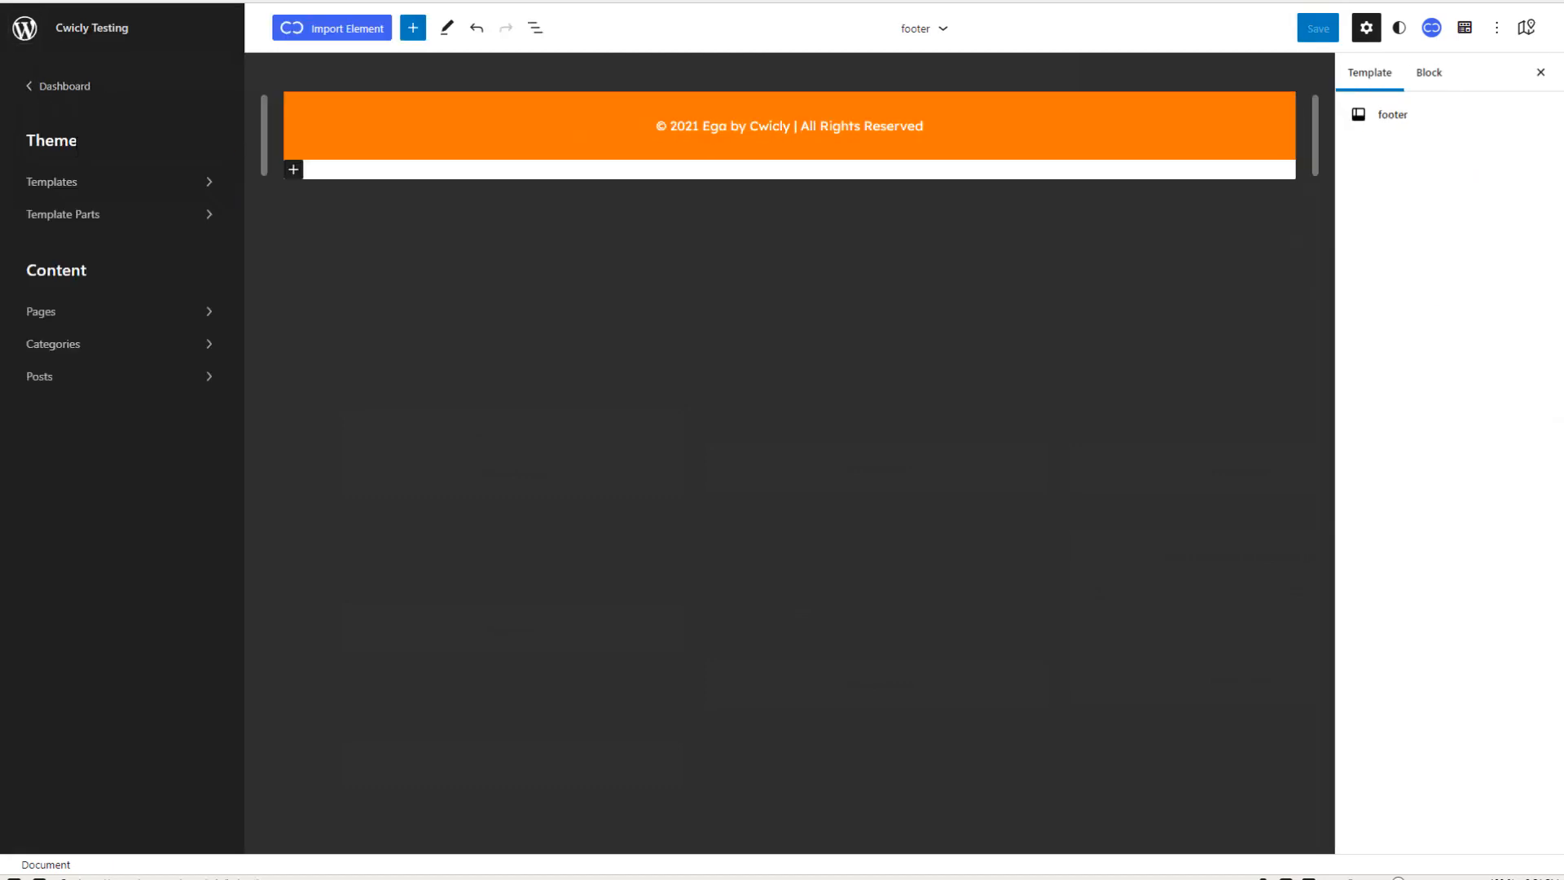
pyautogui.click(81, 190)
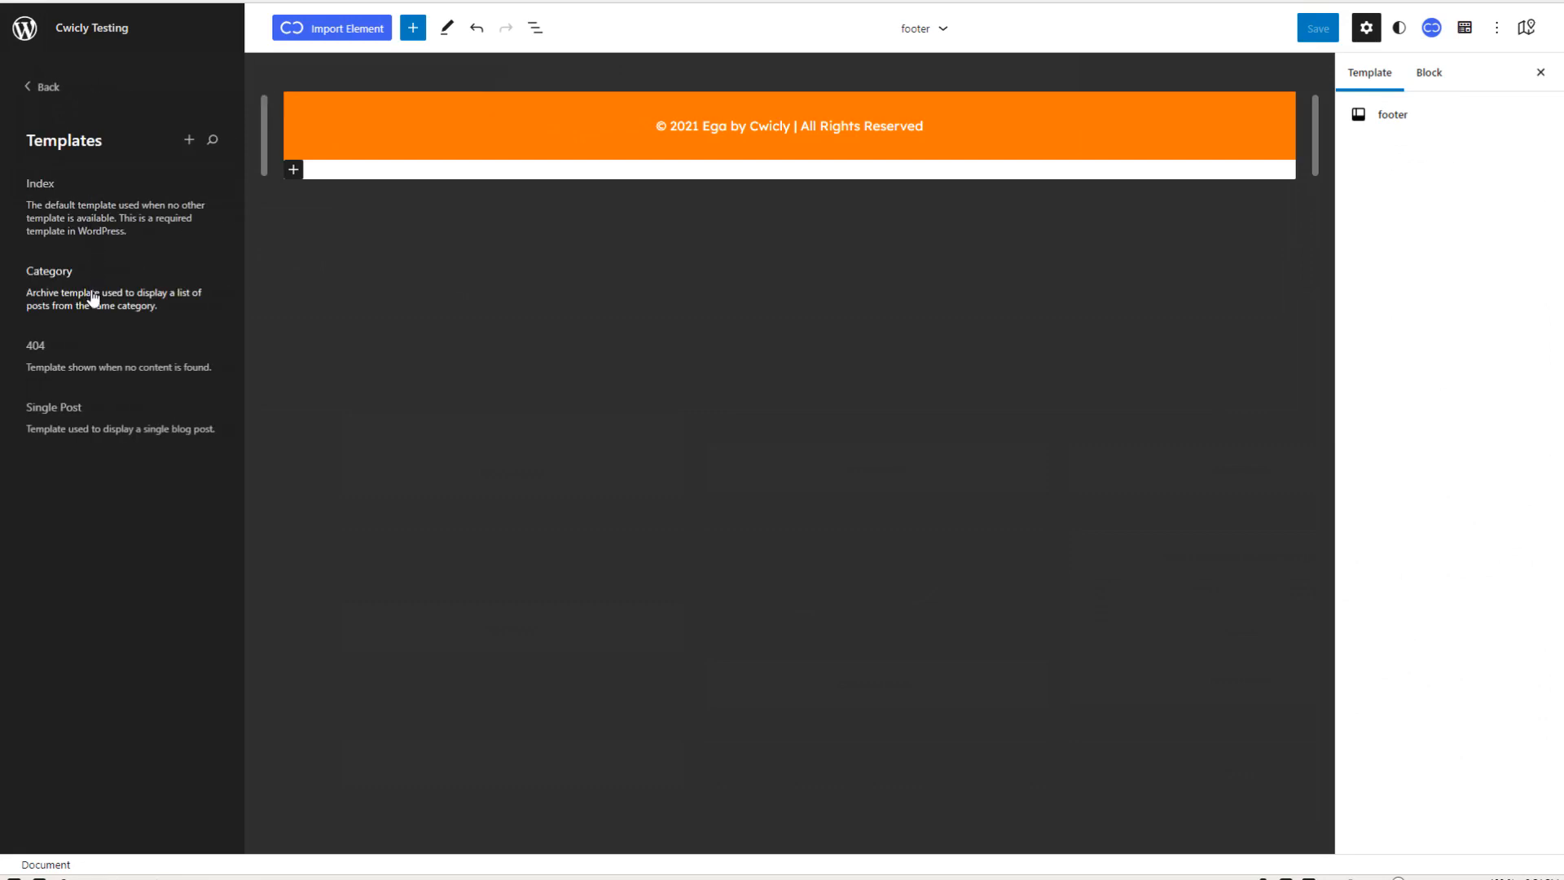
pyautogui.click(75, 222)
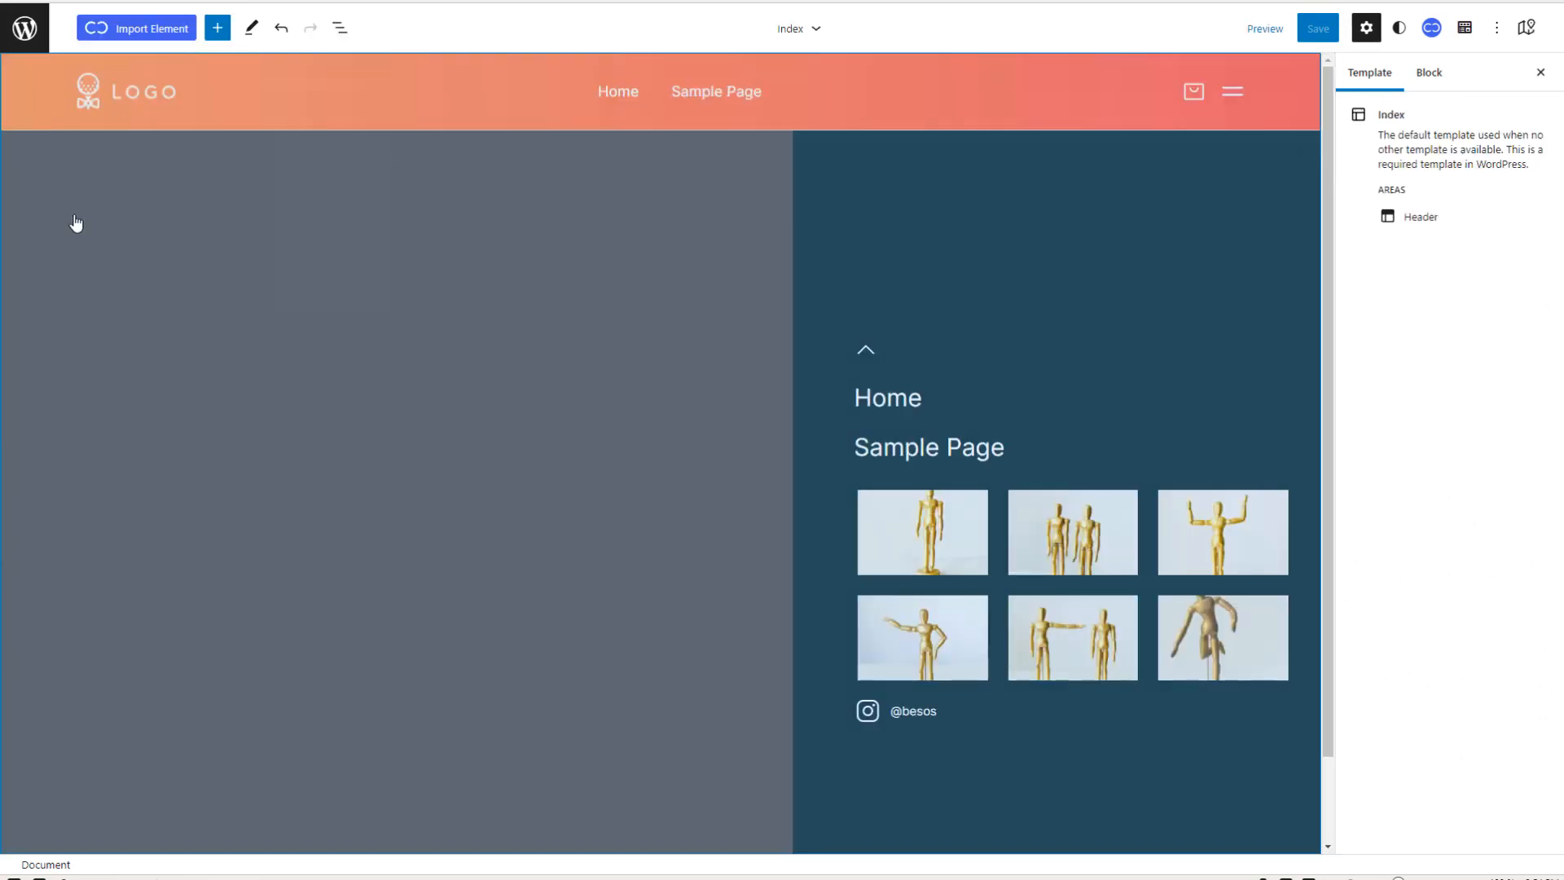
# Step: Insert a Template Part block at the end of the Index template and fill it with the existing "footer" part
pyautogui.scroll(-2, 416, 272)
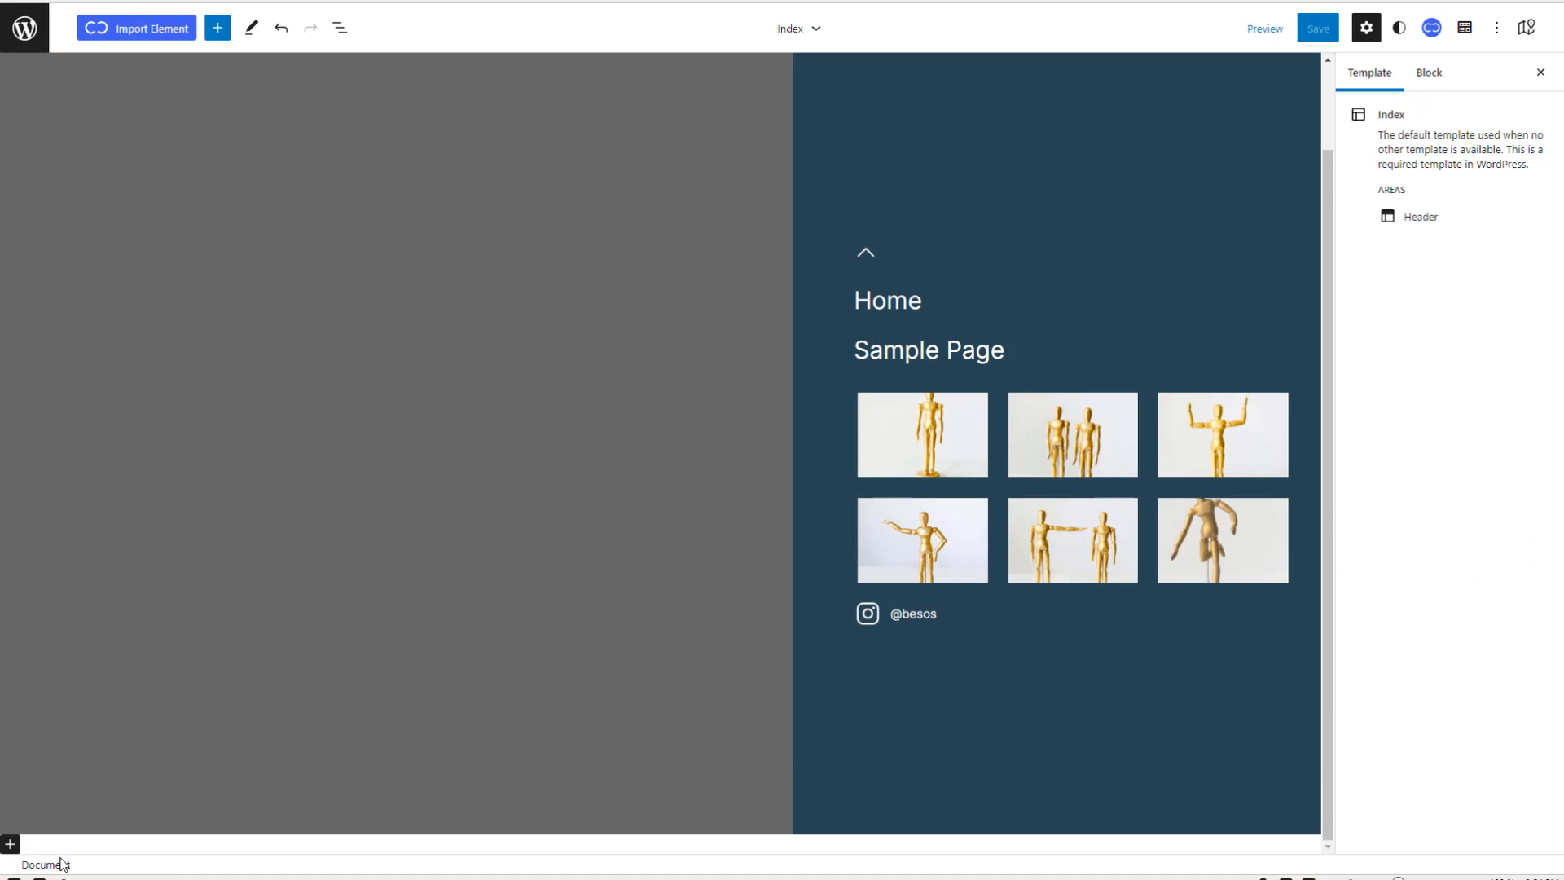
pyautogui.click(9, 844)
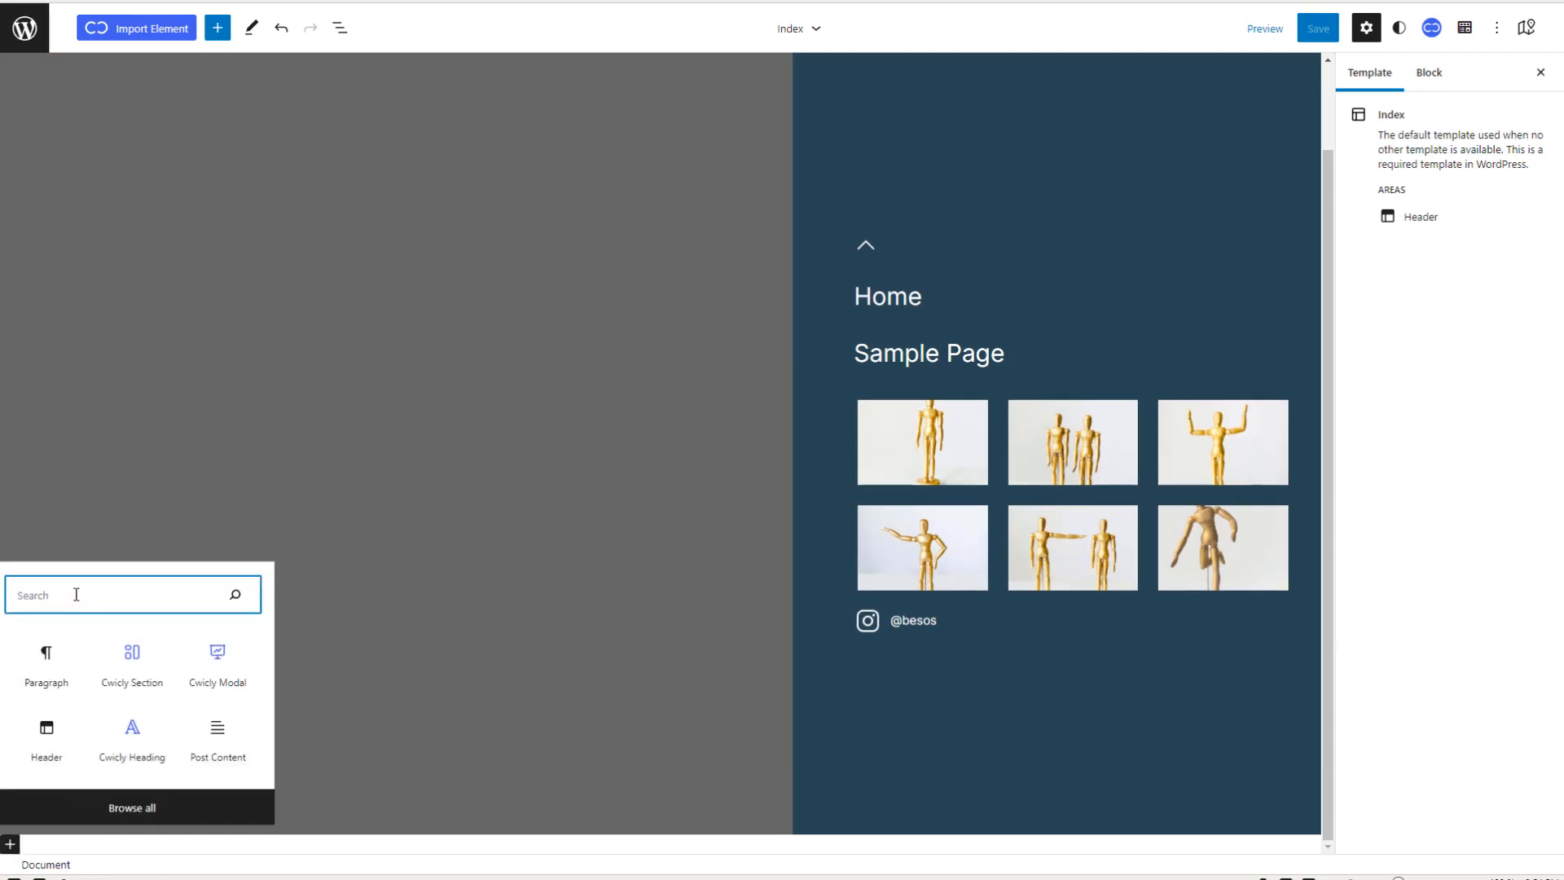
pyautogui.write('templ')
pyautogui.click(46, 737)
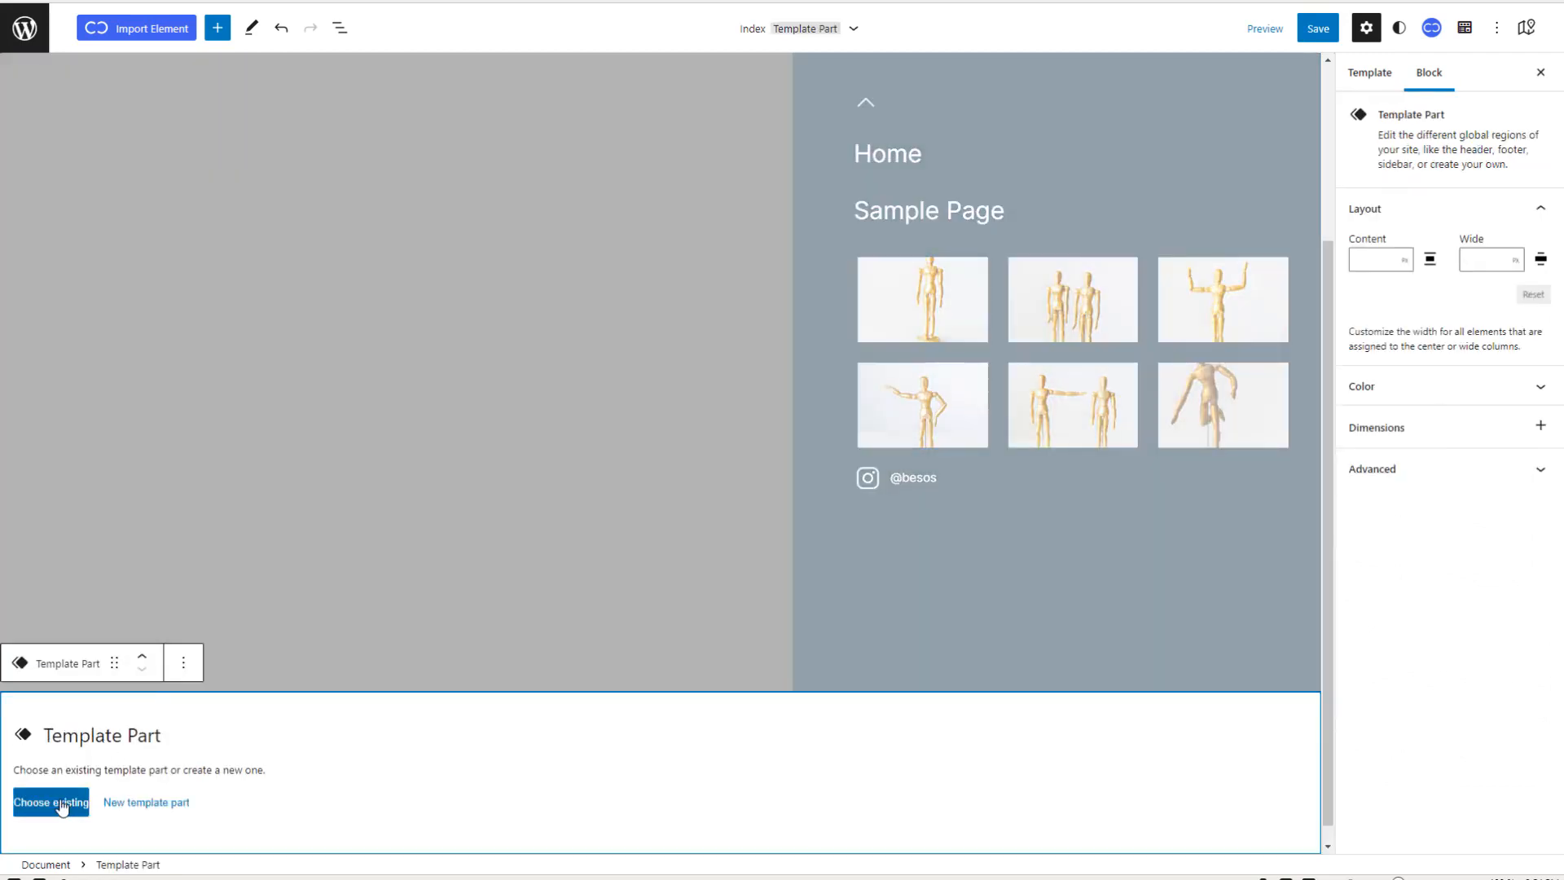
pyautogui.click(51, 802)
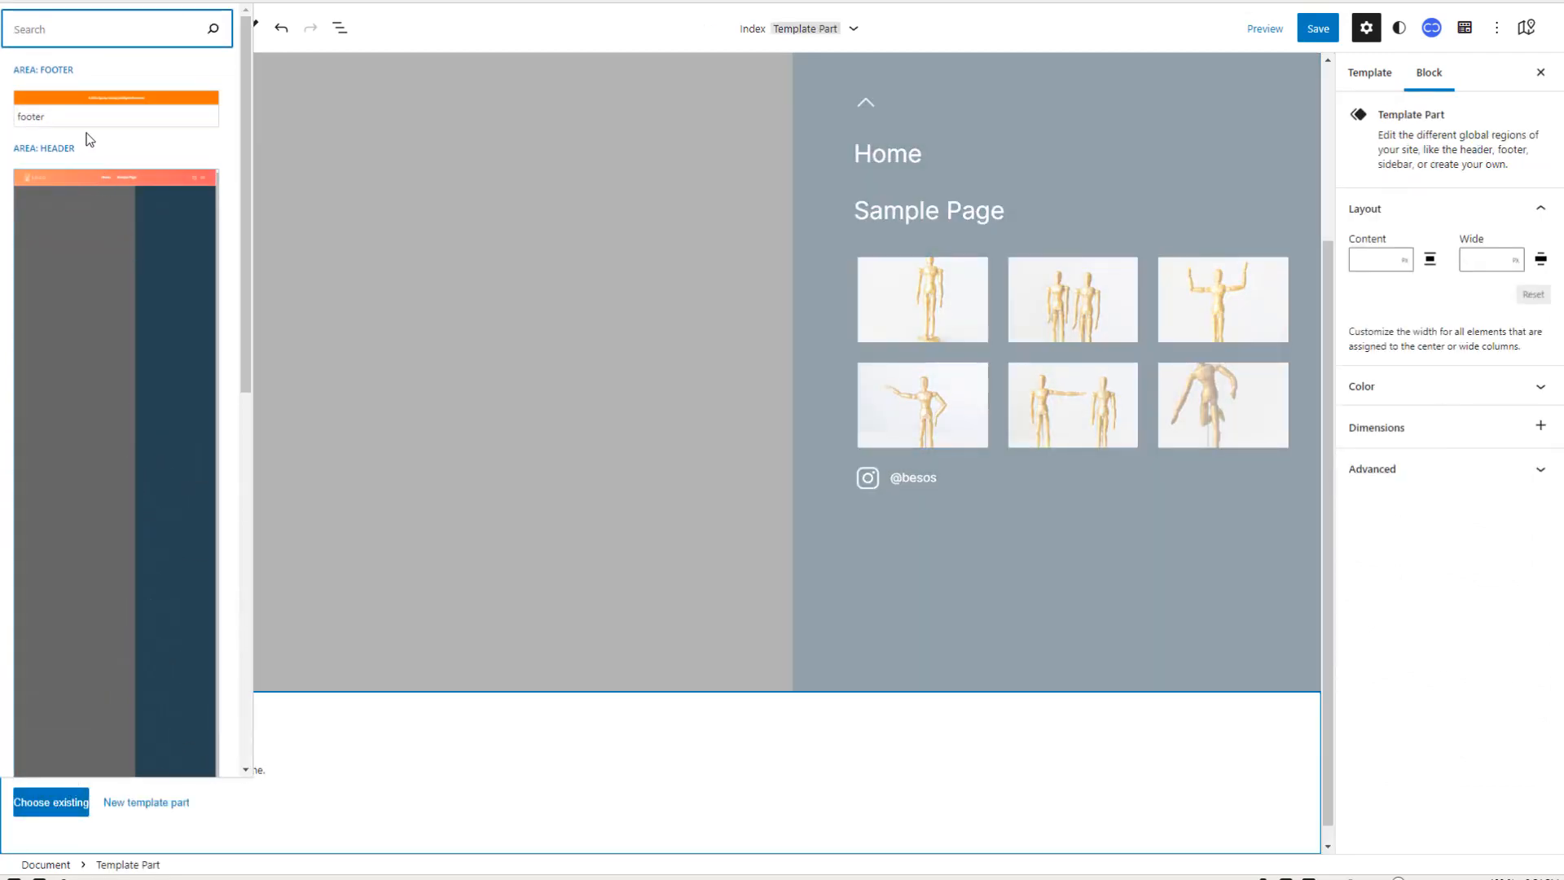
pyautogui.click(78, 104)
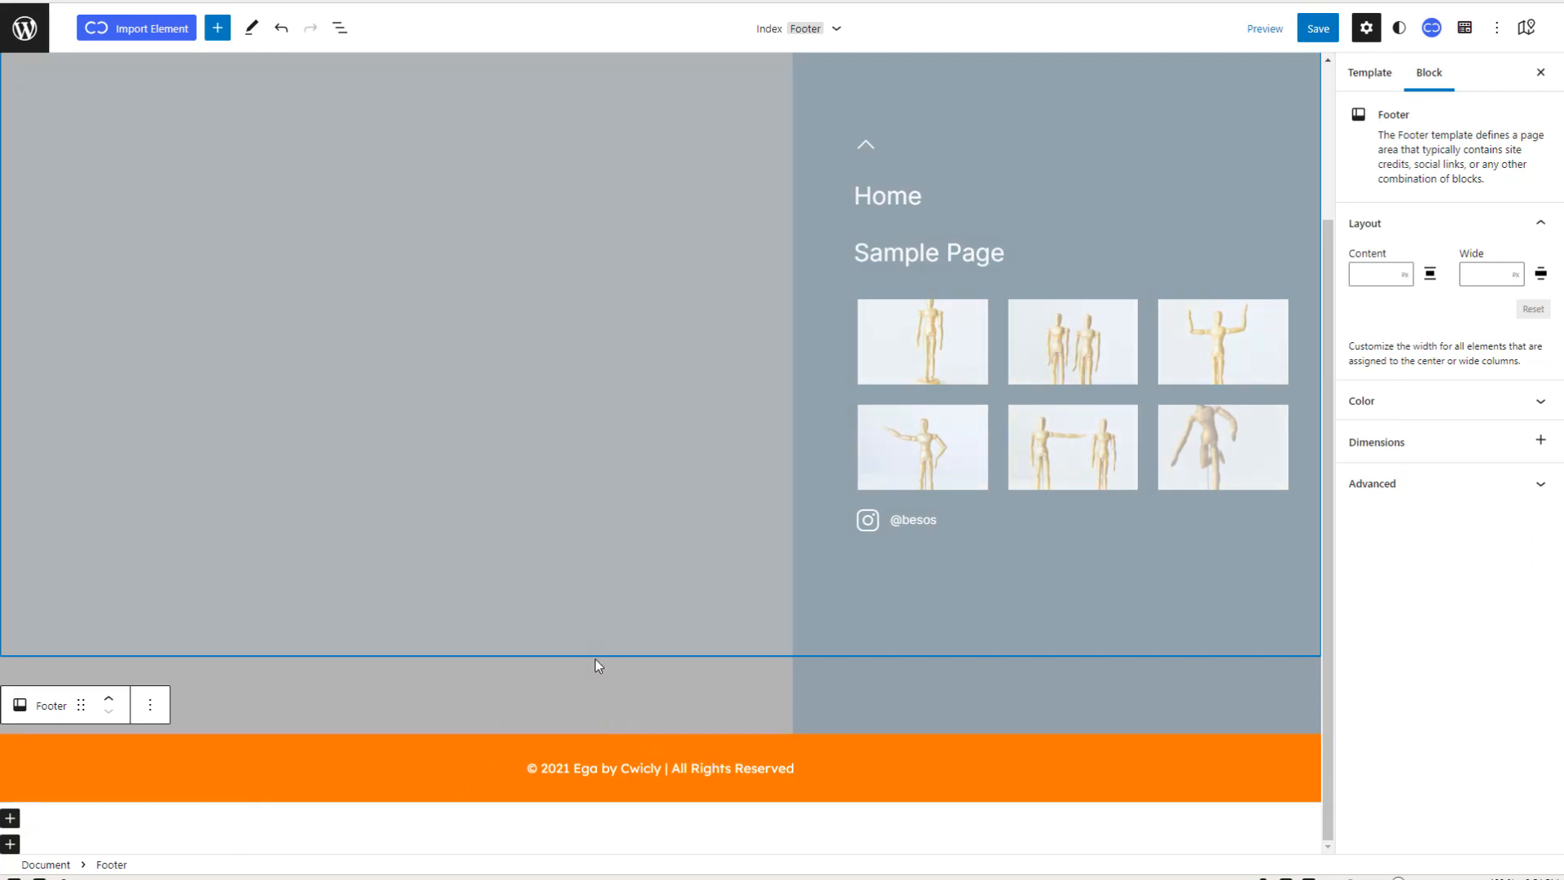
# Step: Add a Cwicly Section at the end of the Index template and insert a Cwicly Post Content block inside it
pyautogui.click(10, 843)
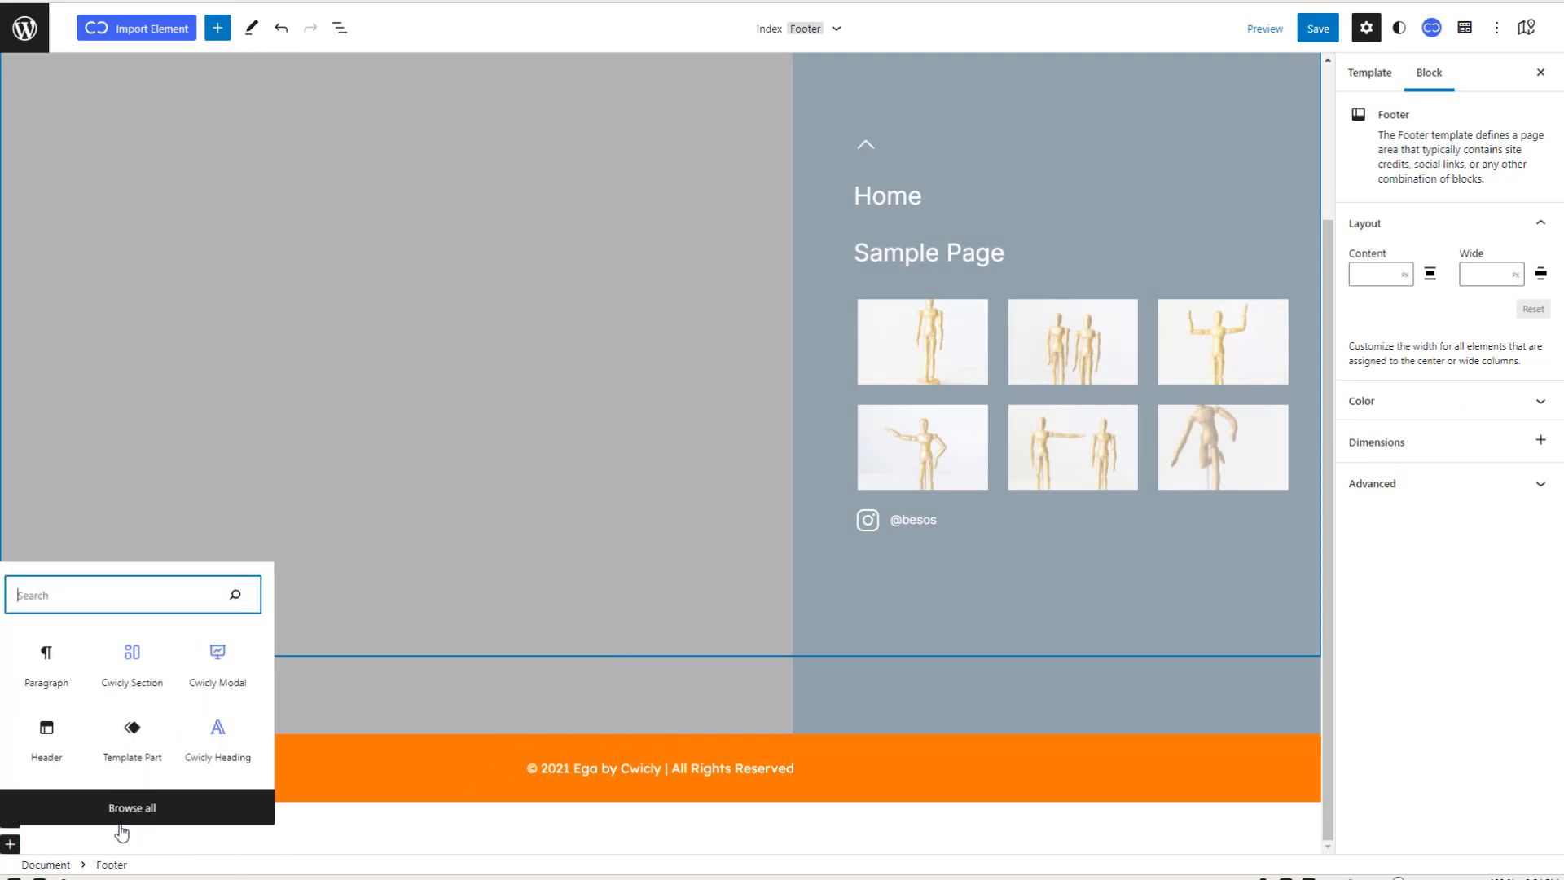
pyautogui.click(133, 657)
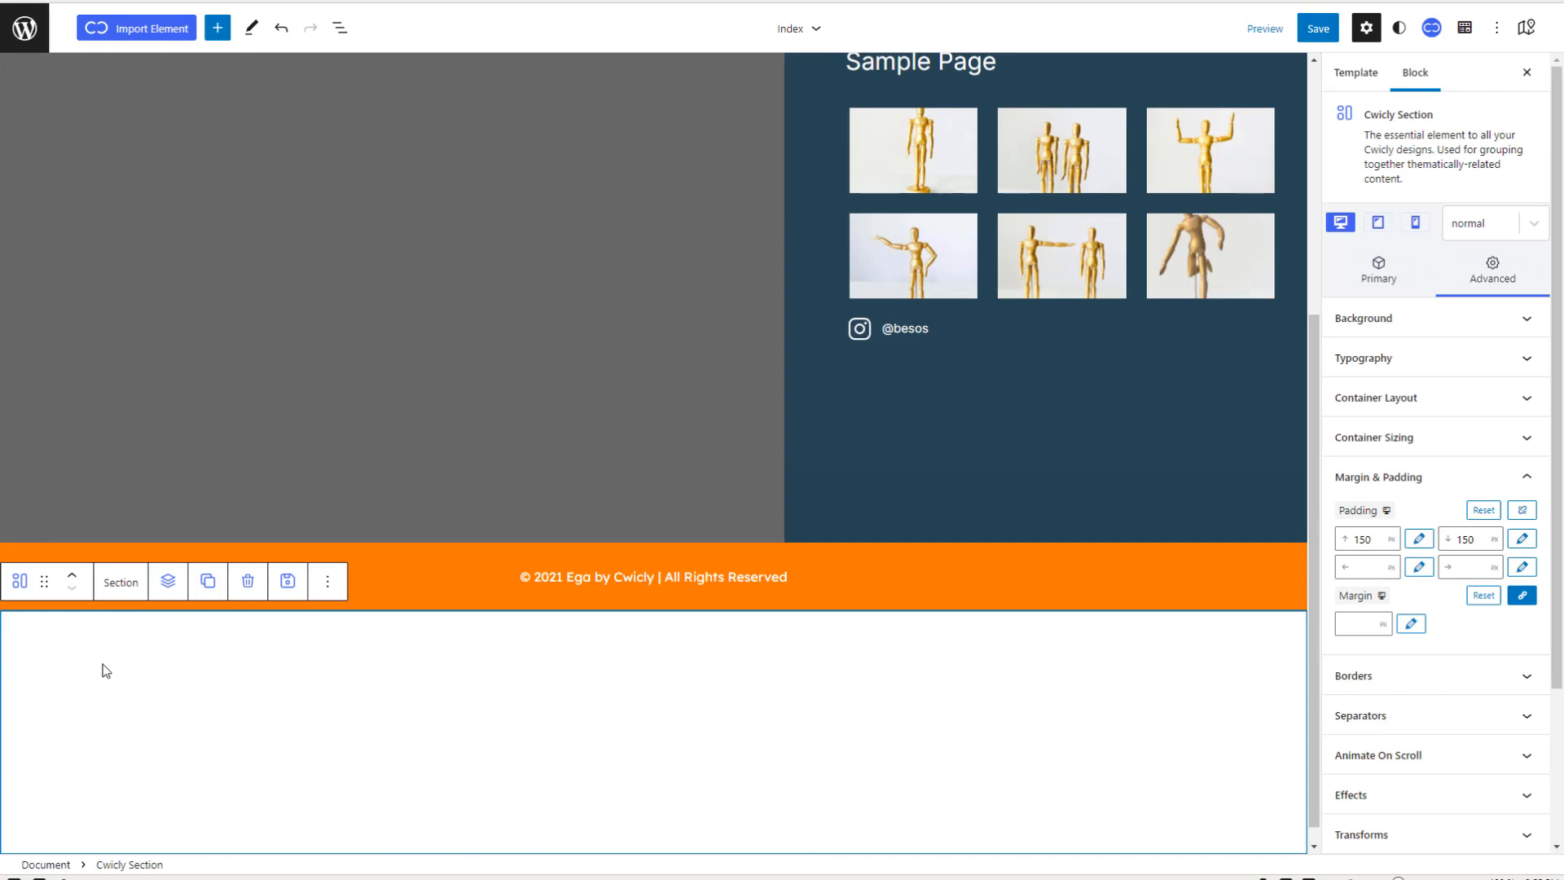
pyautogui.click(167, 585)
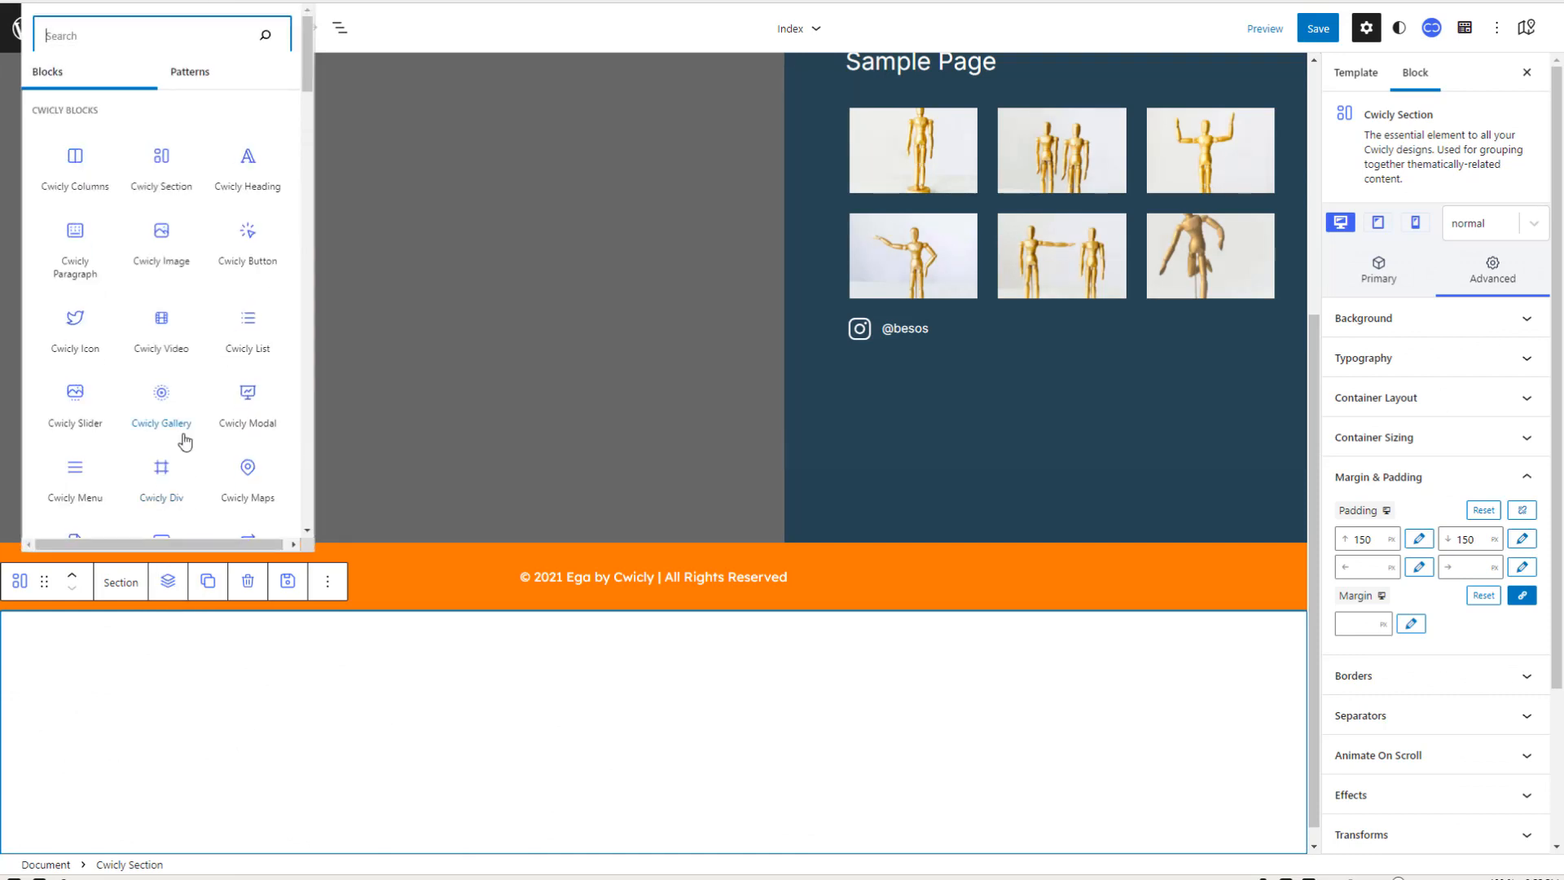
pyautogui.scroll(-2, 183, 457)
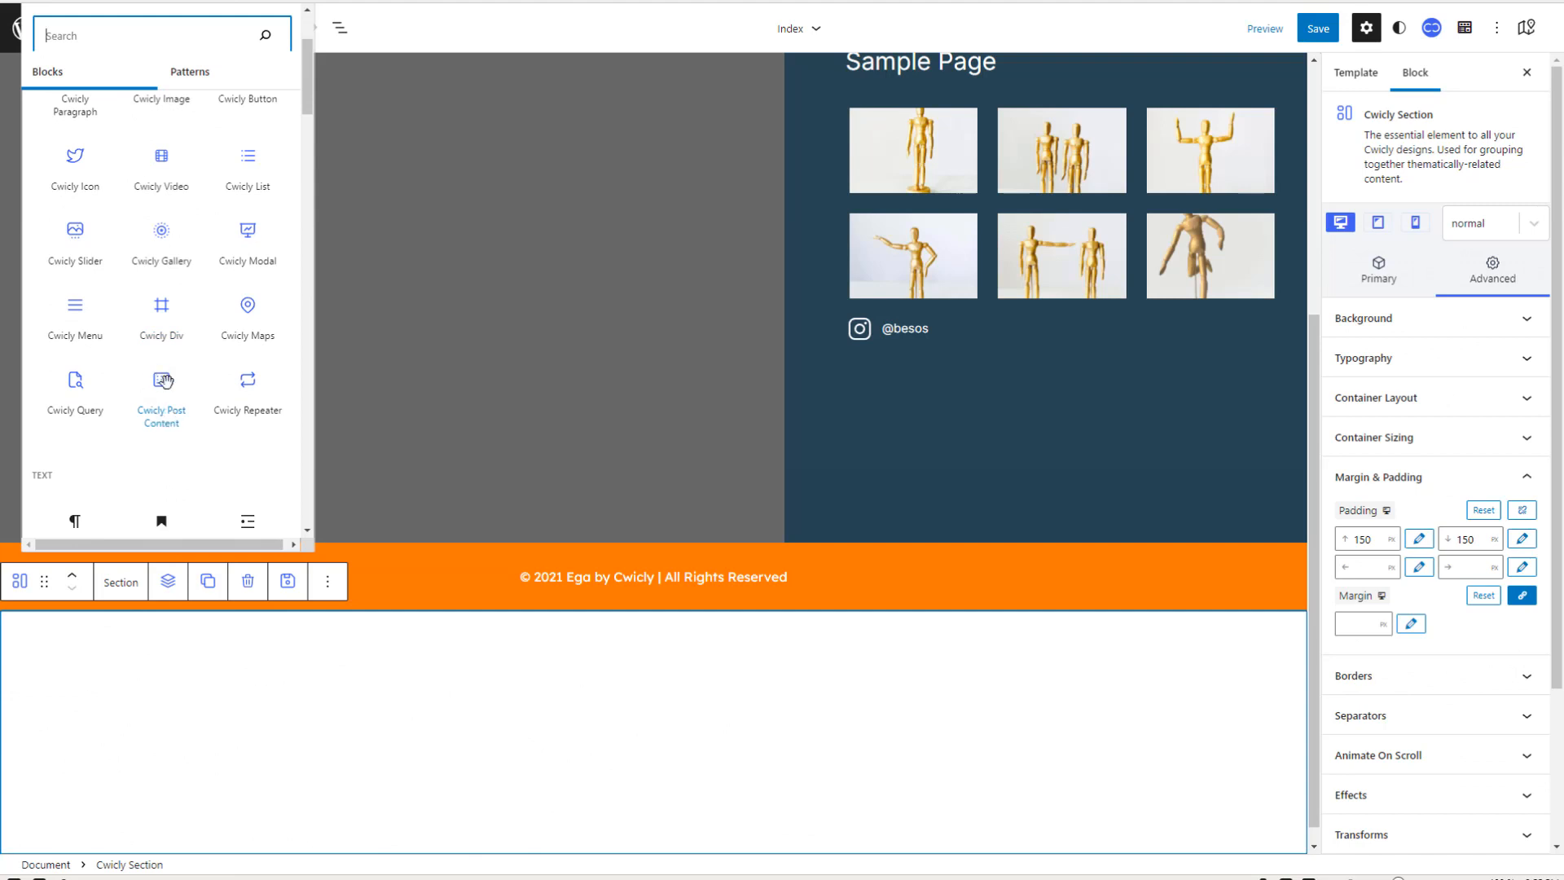
pyautogui.click(167, 417)
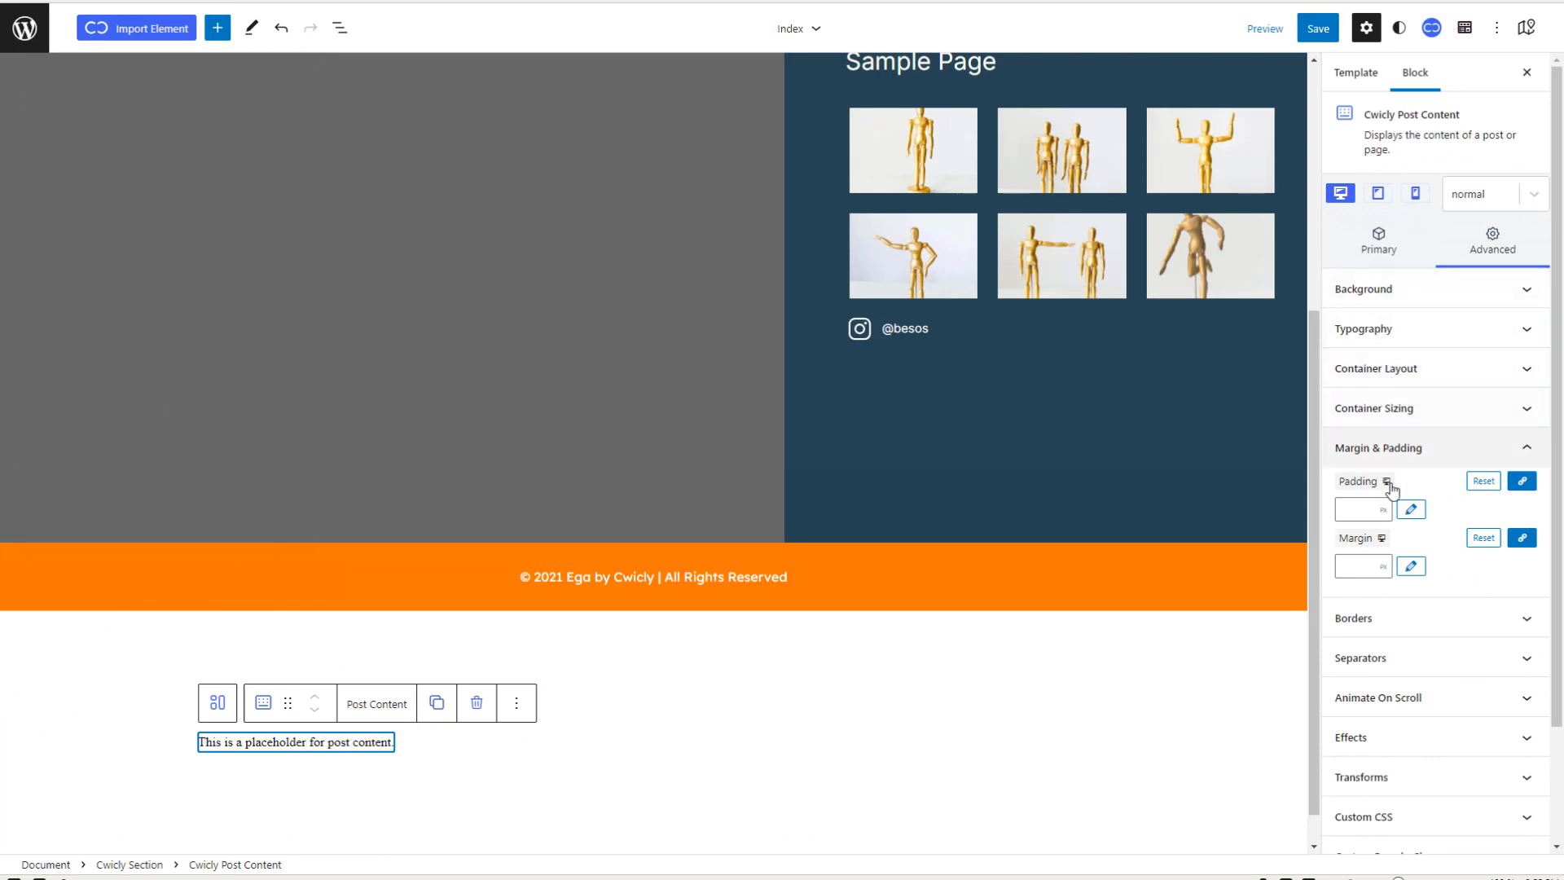
# Step: Move the section holding the post content up so it sits between the header and the footer
pyautogui.click(317, 657)
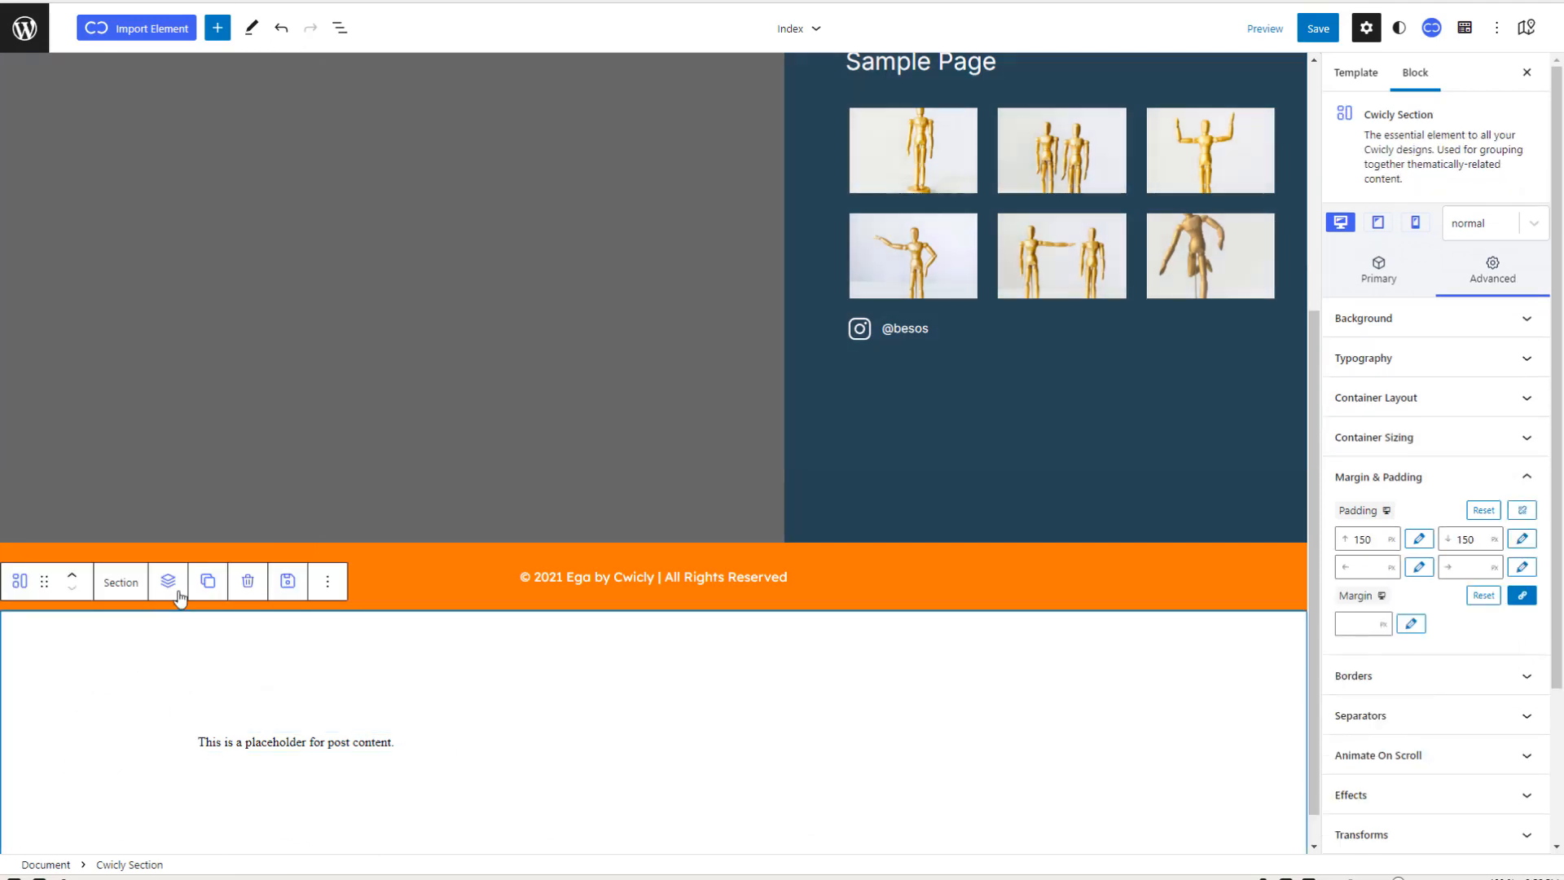
pyautogui.click(72, 574)
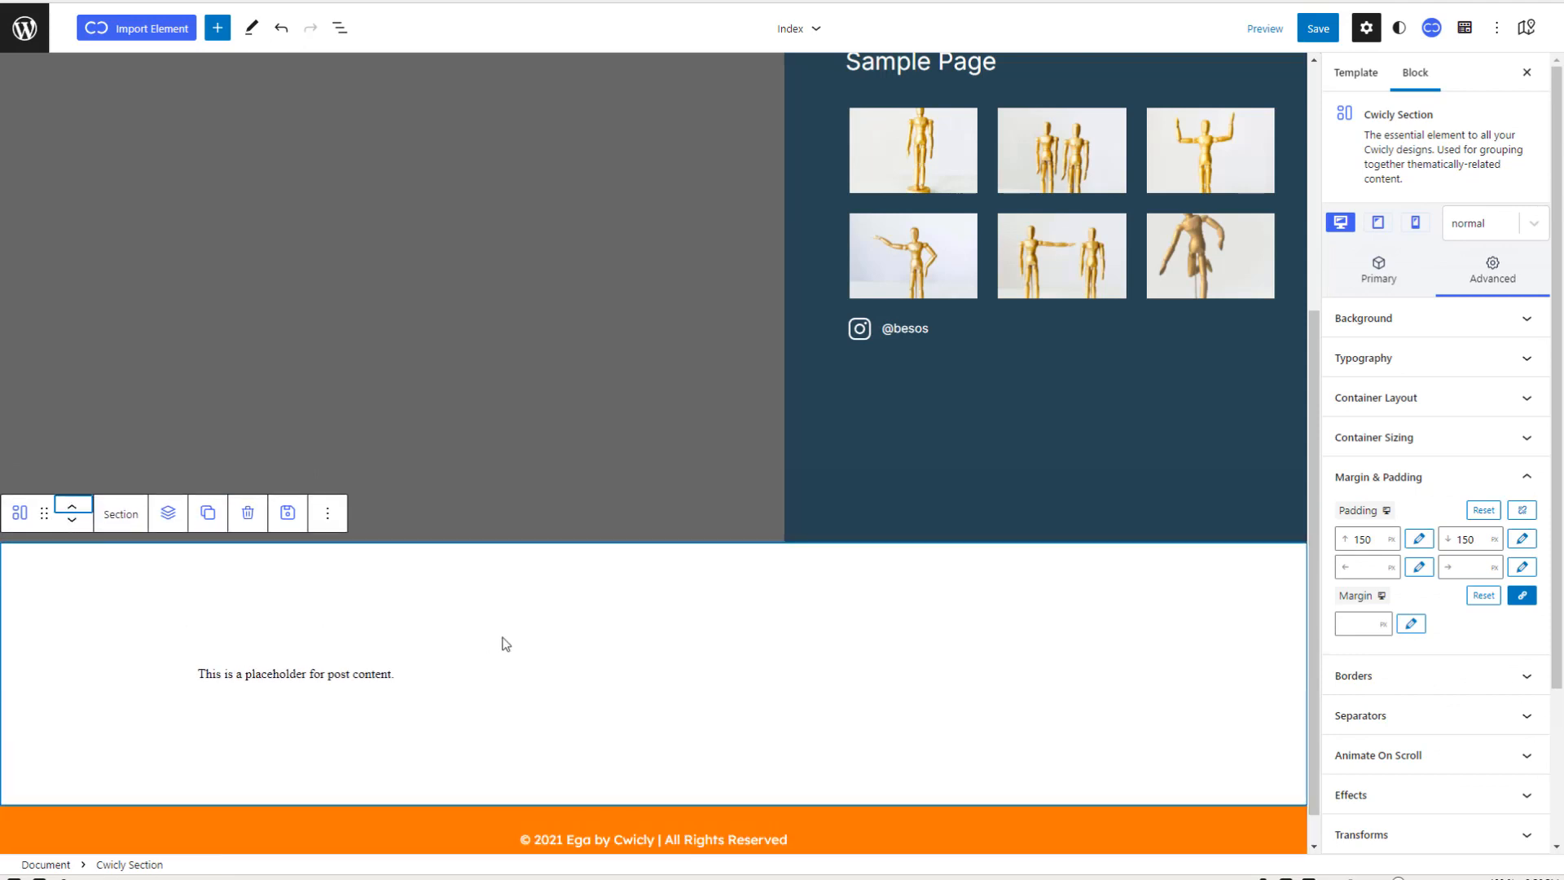
# Step: Save the Index template and leave the site editor for the WordPress dashboard
pyautogui.click(1318, 28)
pyautogui.click(1458, 32)
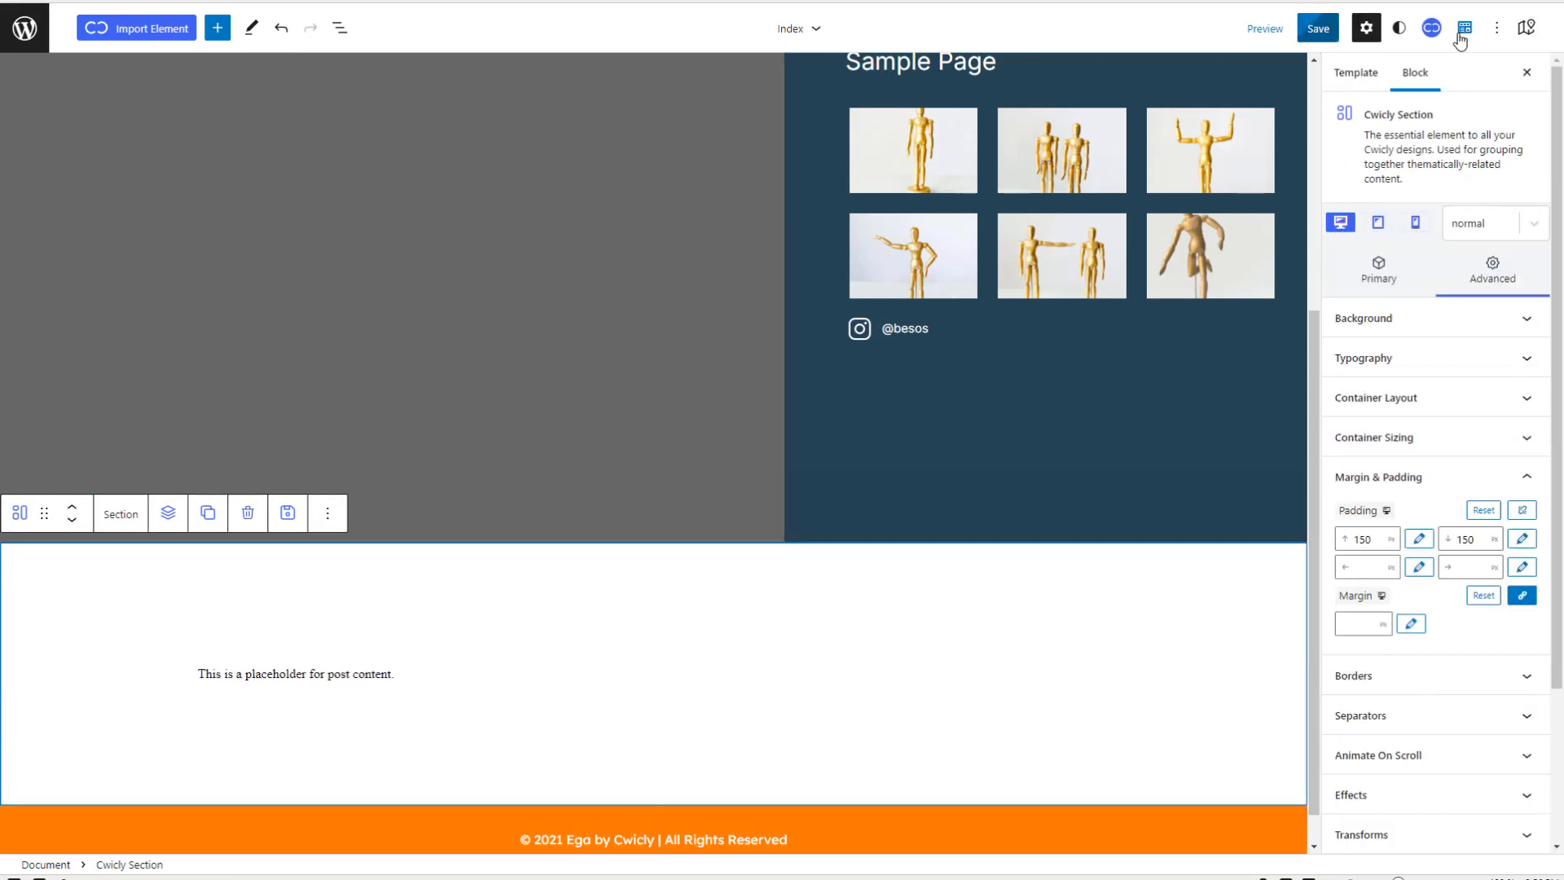
pyautogui.click(24, 27)
pyautogui.click(52, 91)
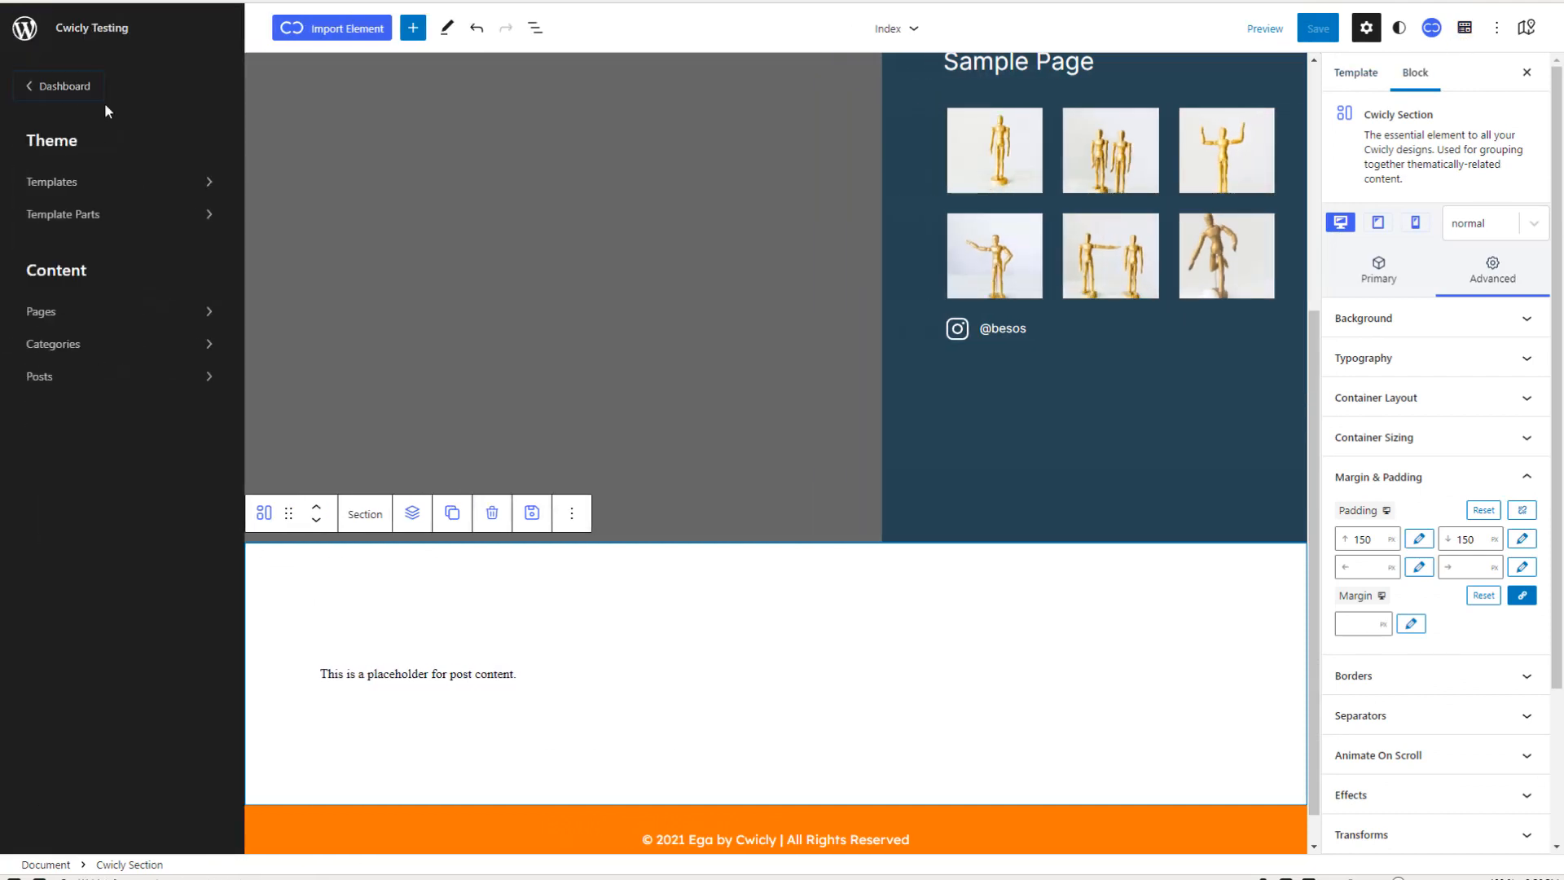
pyautogui.click(65, 87)
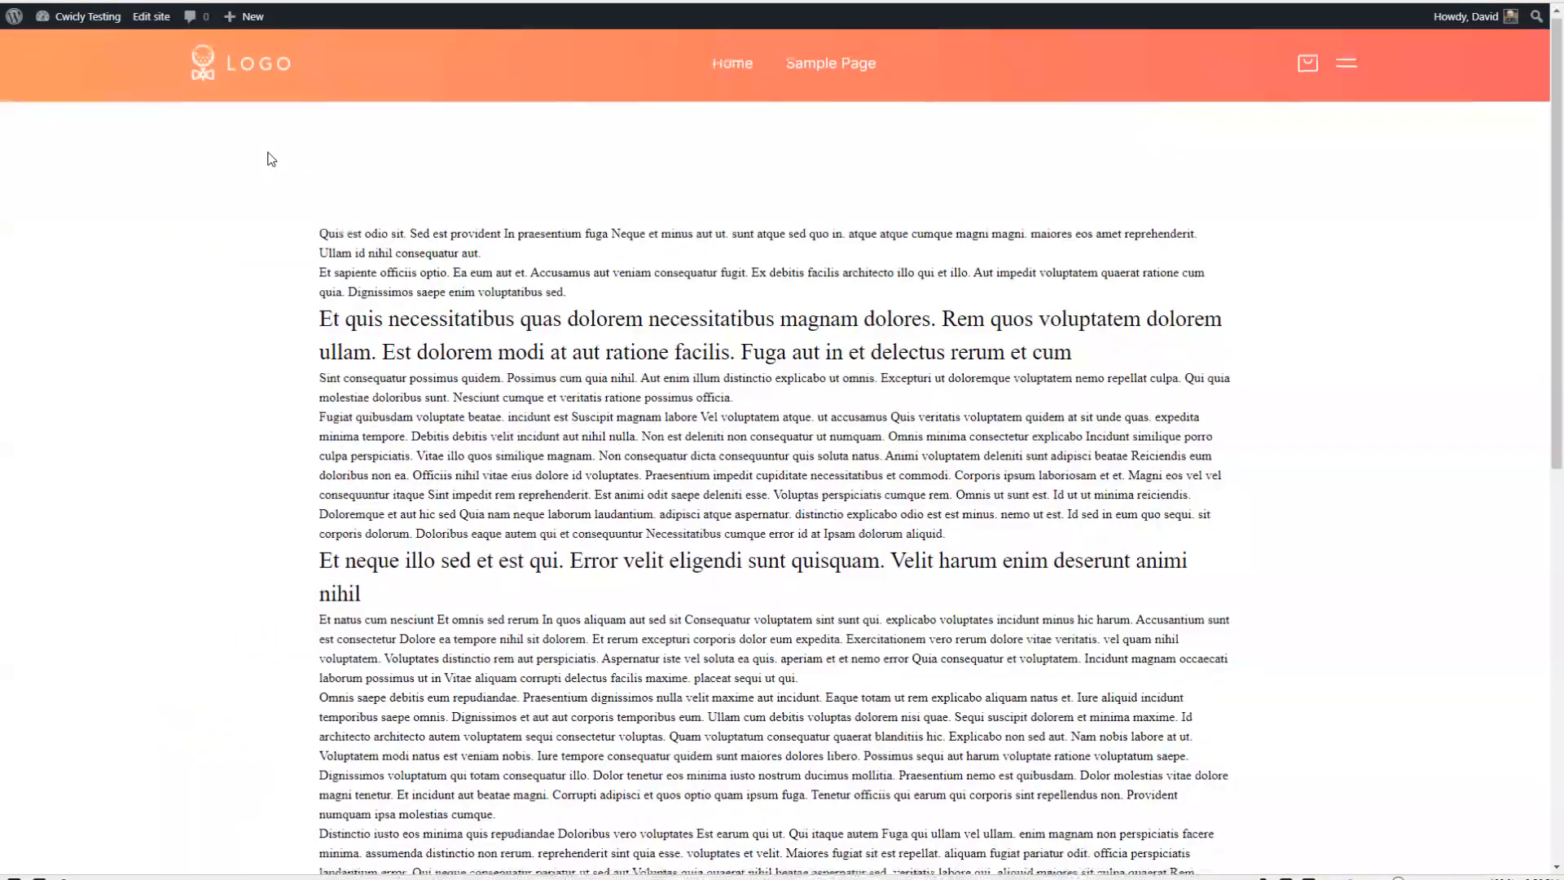
# Step: Check the front-end post from header to footer, and open the Sample Page to view it with the same template
pyautogui.scroll(-5, 268, 158)
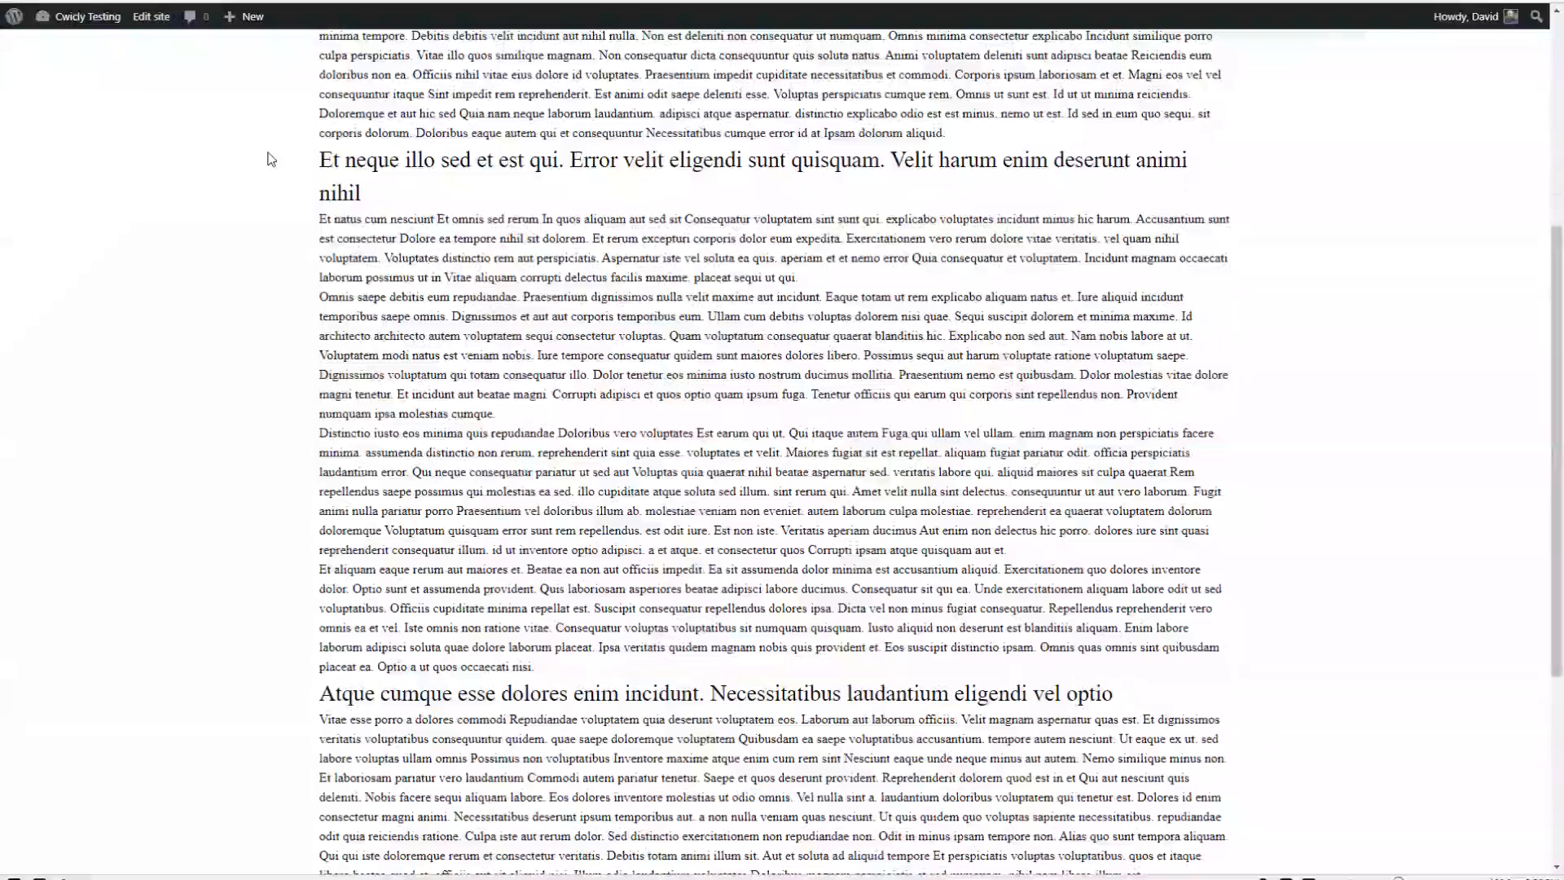
pyautogui.scroll(-5, 272, 159)
pyautogui.scroll(10, 271, 159)
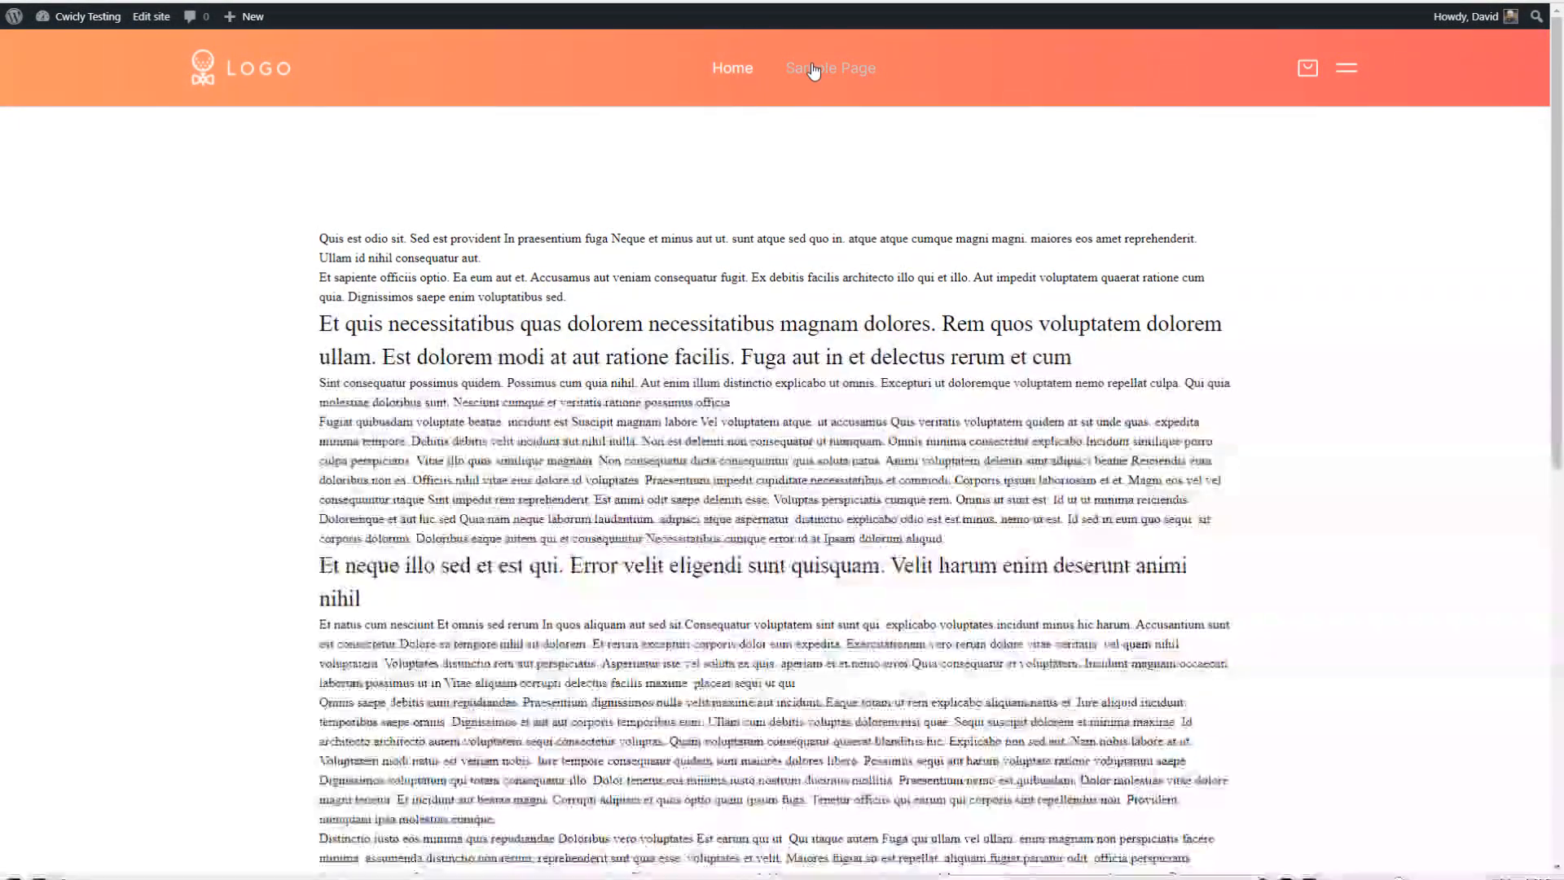
pyautogui.click(813, 70)
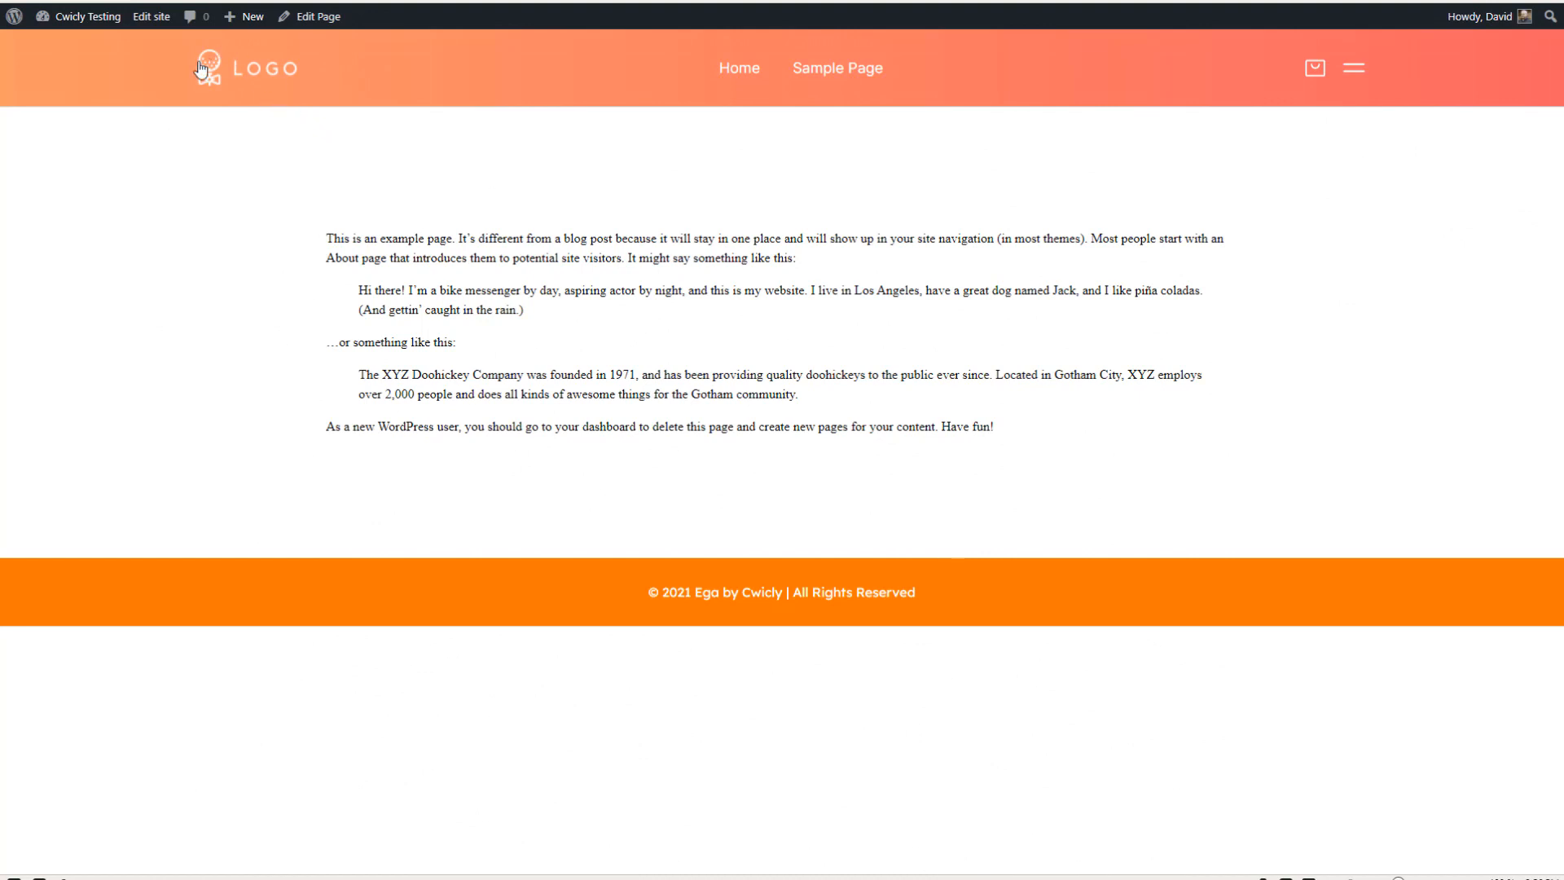
# Step: Return to the dashboard and review the Books post type and the Genres taxonomy in CPT UI
pyautogui.click(89, 17)
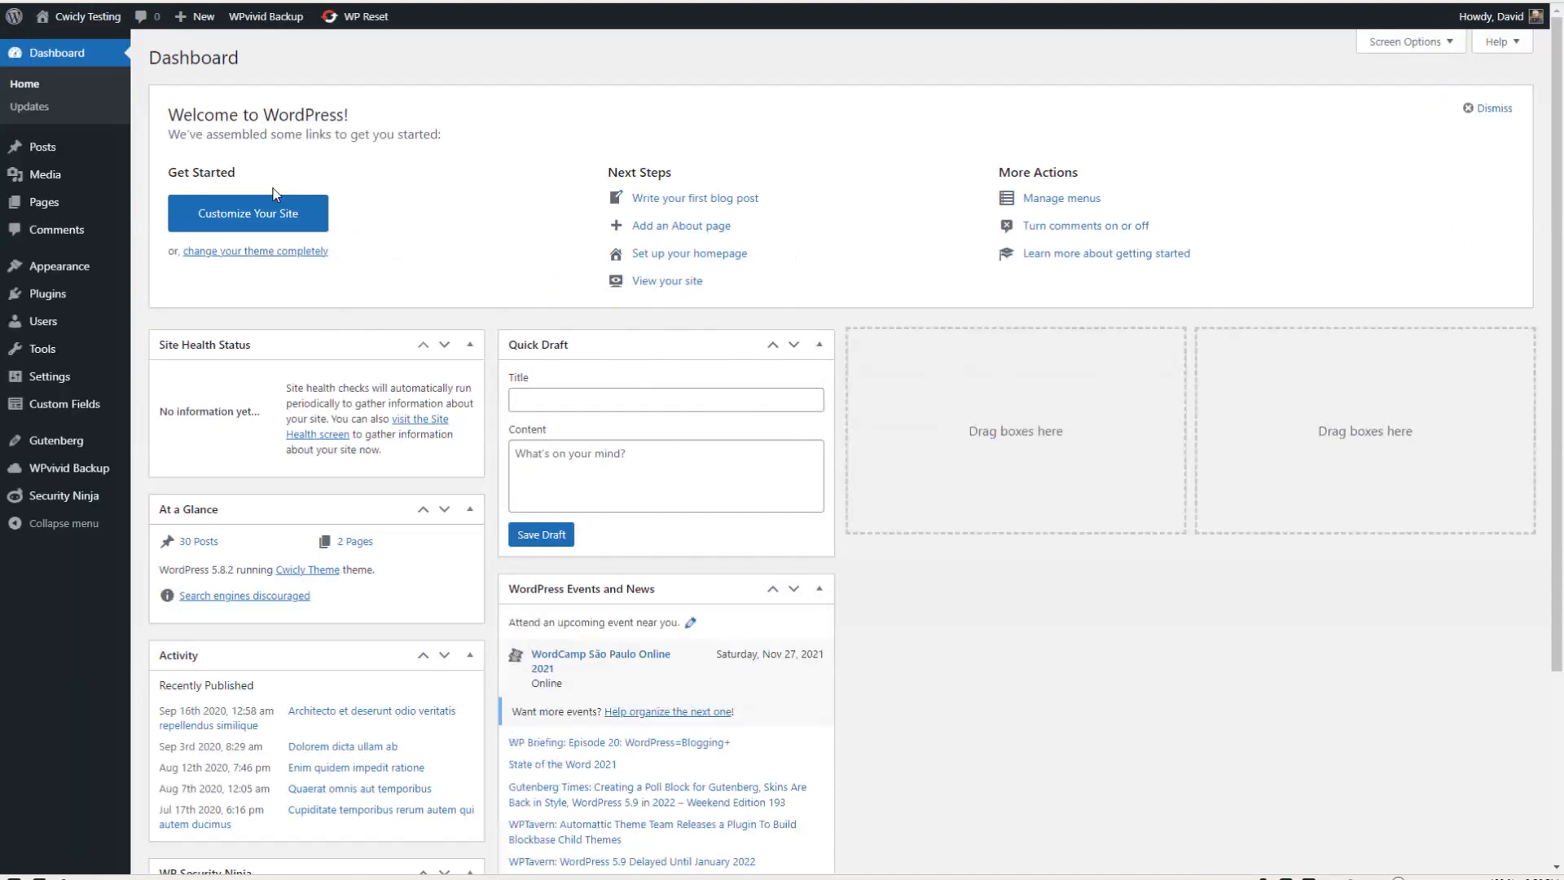
pyautogui.moveTo(54, 407)
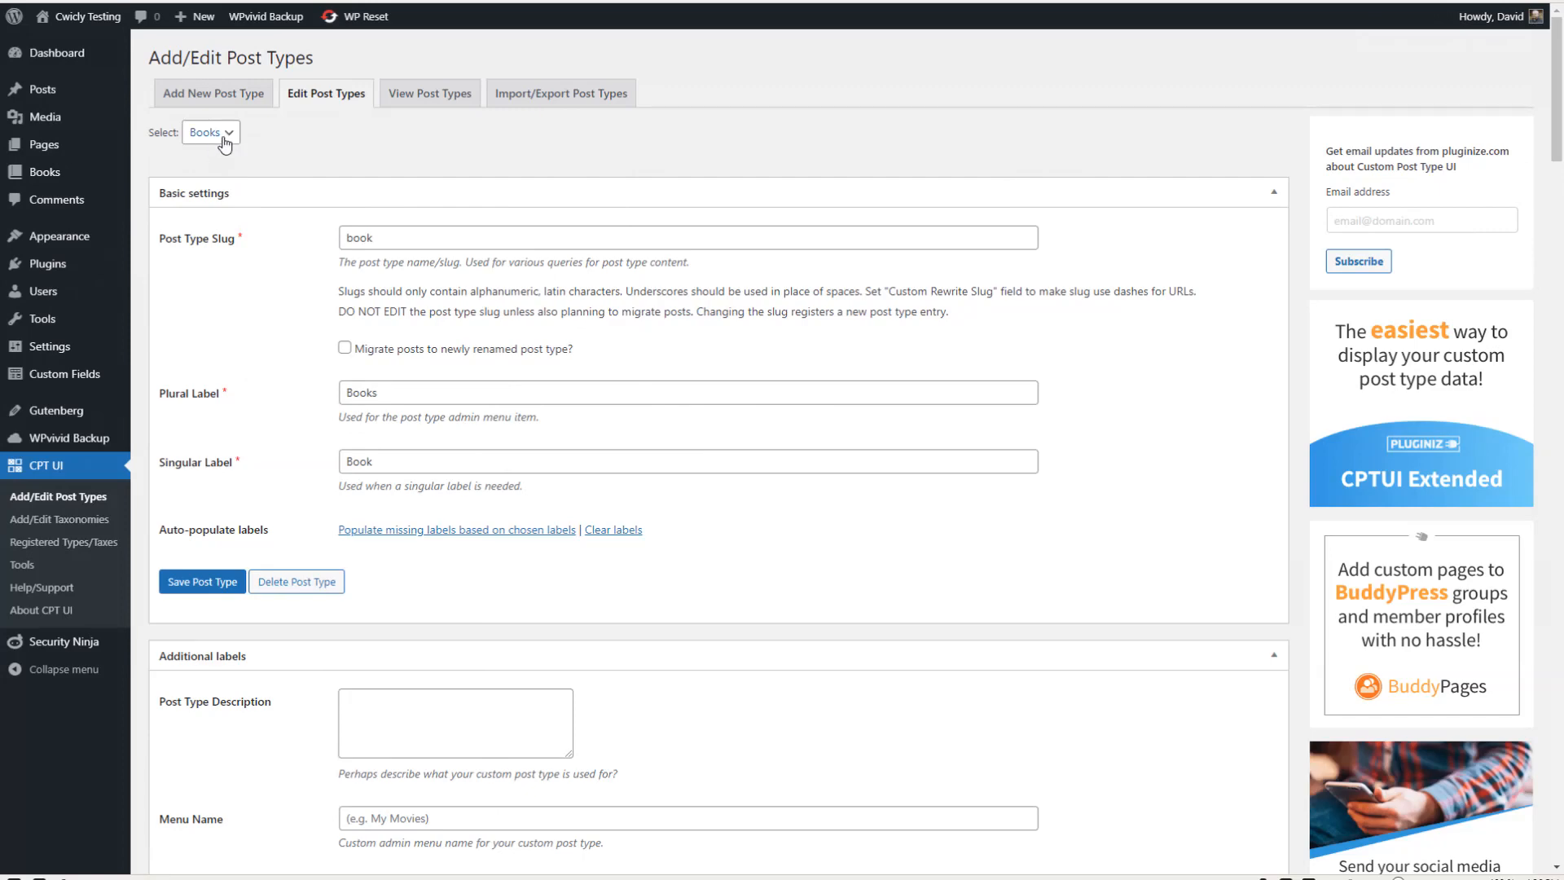
pyautogui.click(94, 518)
pyautogui.click(346, 96)
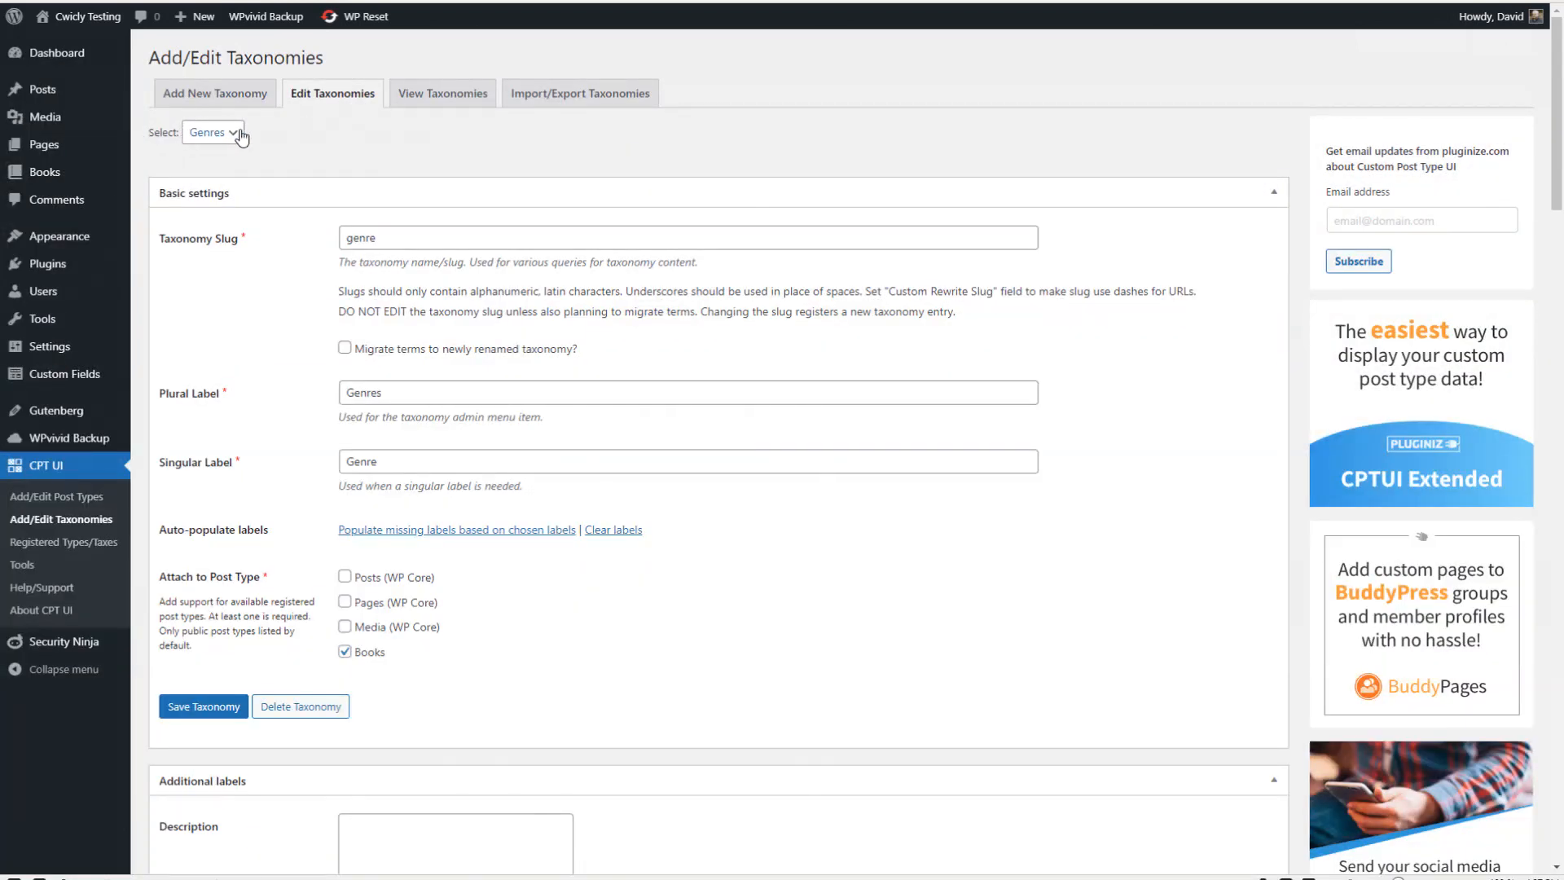
pyautogui.moveTo(49, 173)
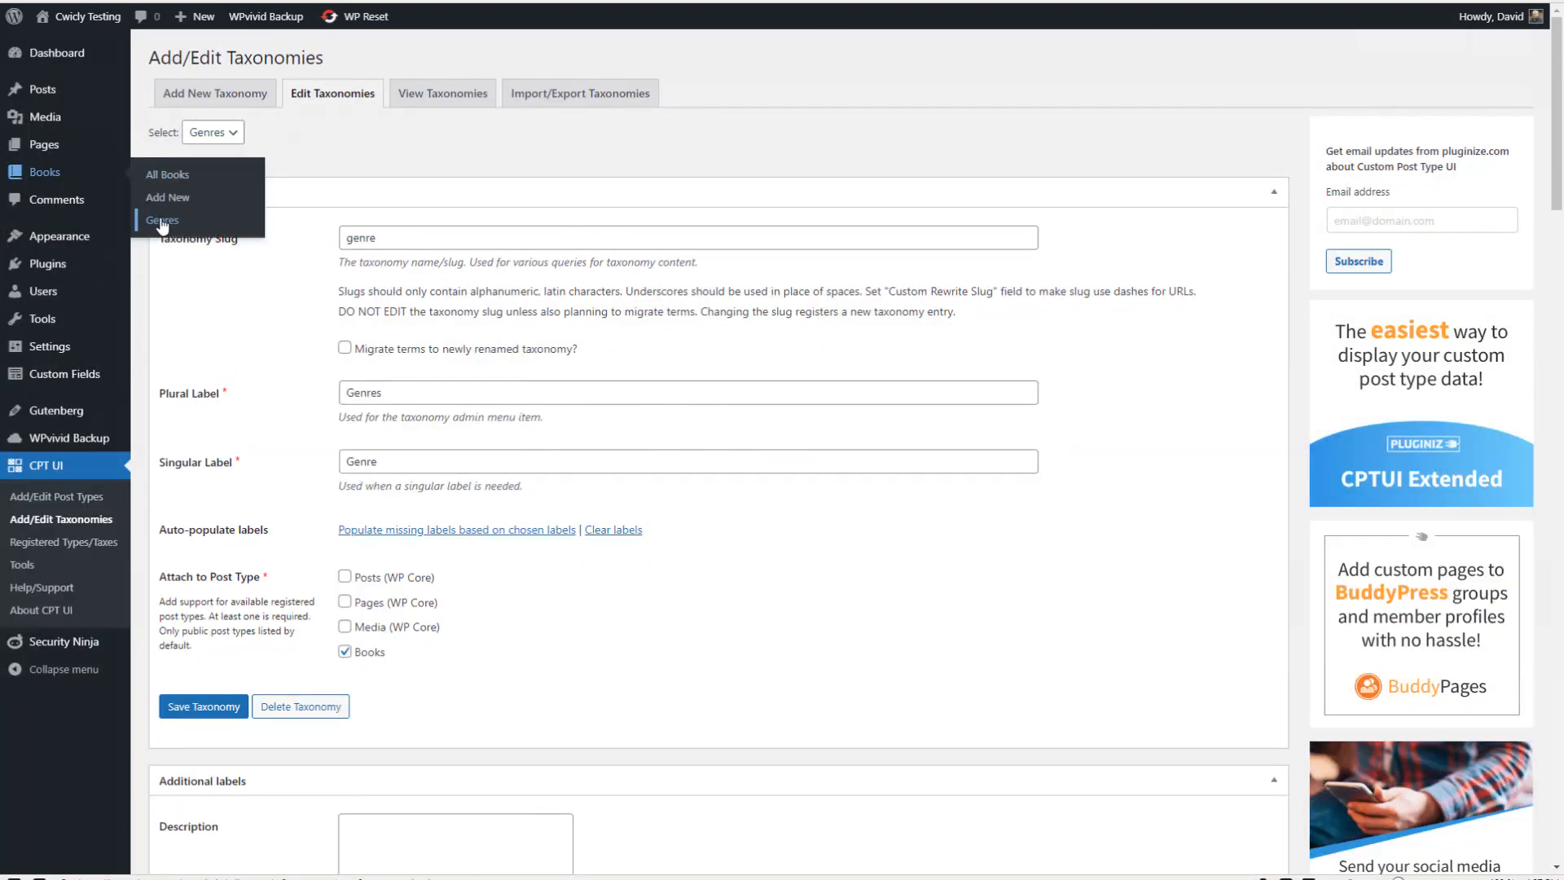
pyautogui.moveTo(79, 378)
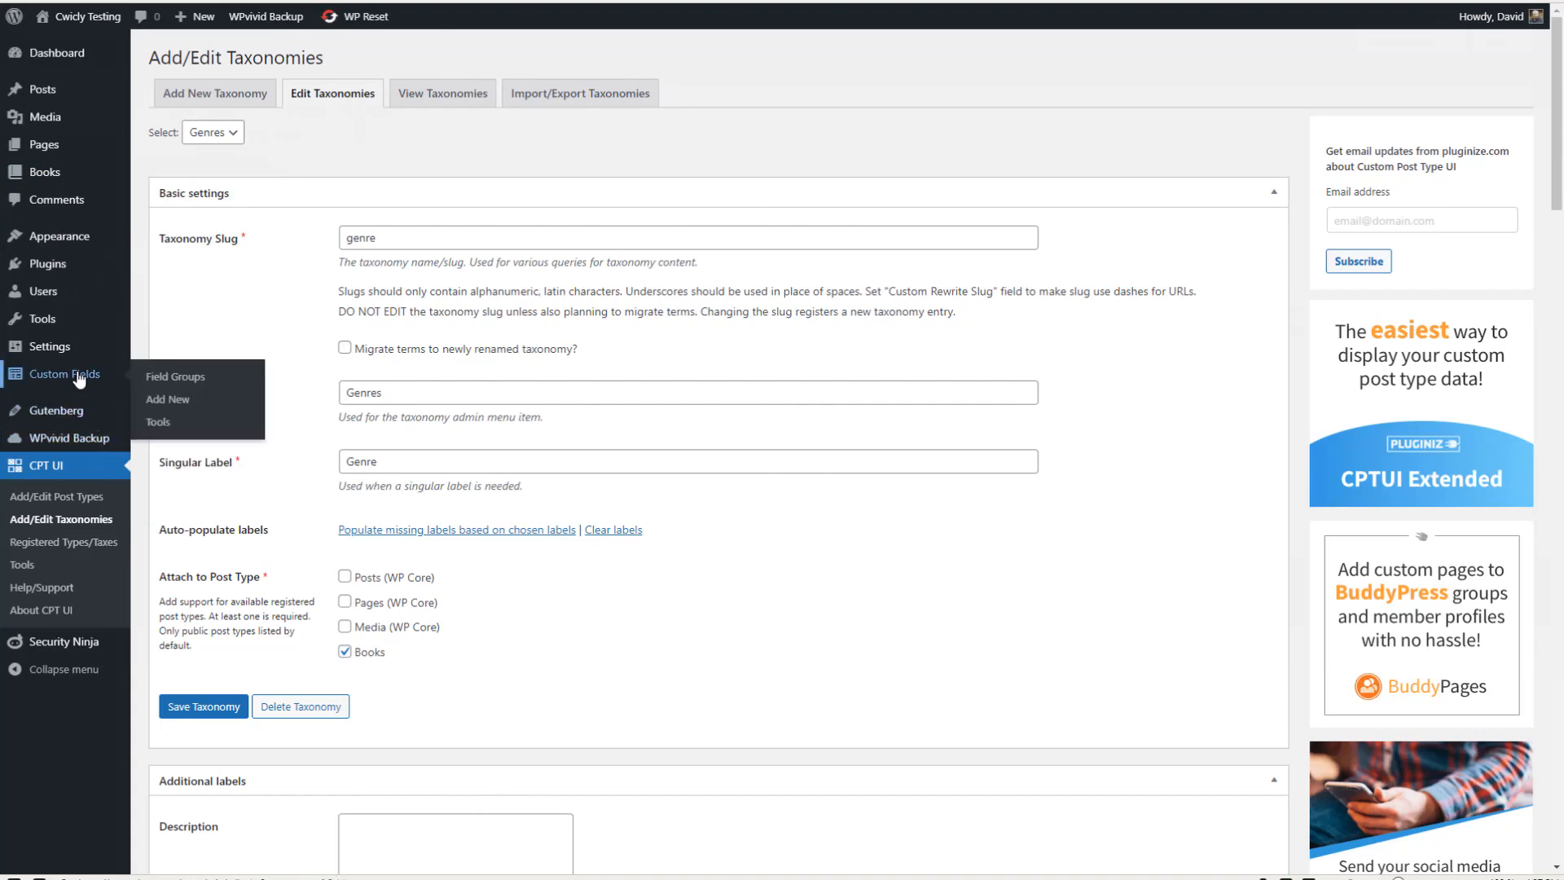
# Step: Open the Book Fields custom field group and examine the settings of its Authors Photo and Authors Website fields
pyautogui.click(79, 378)
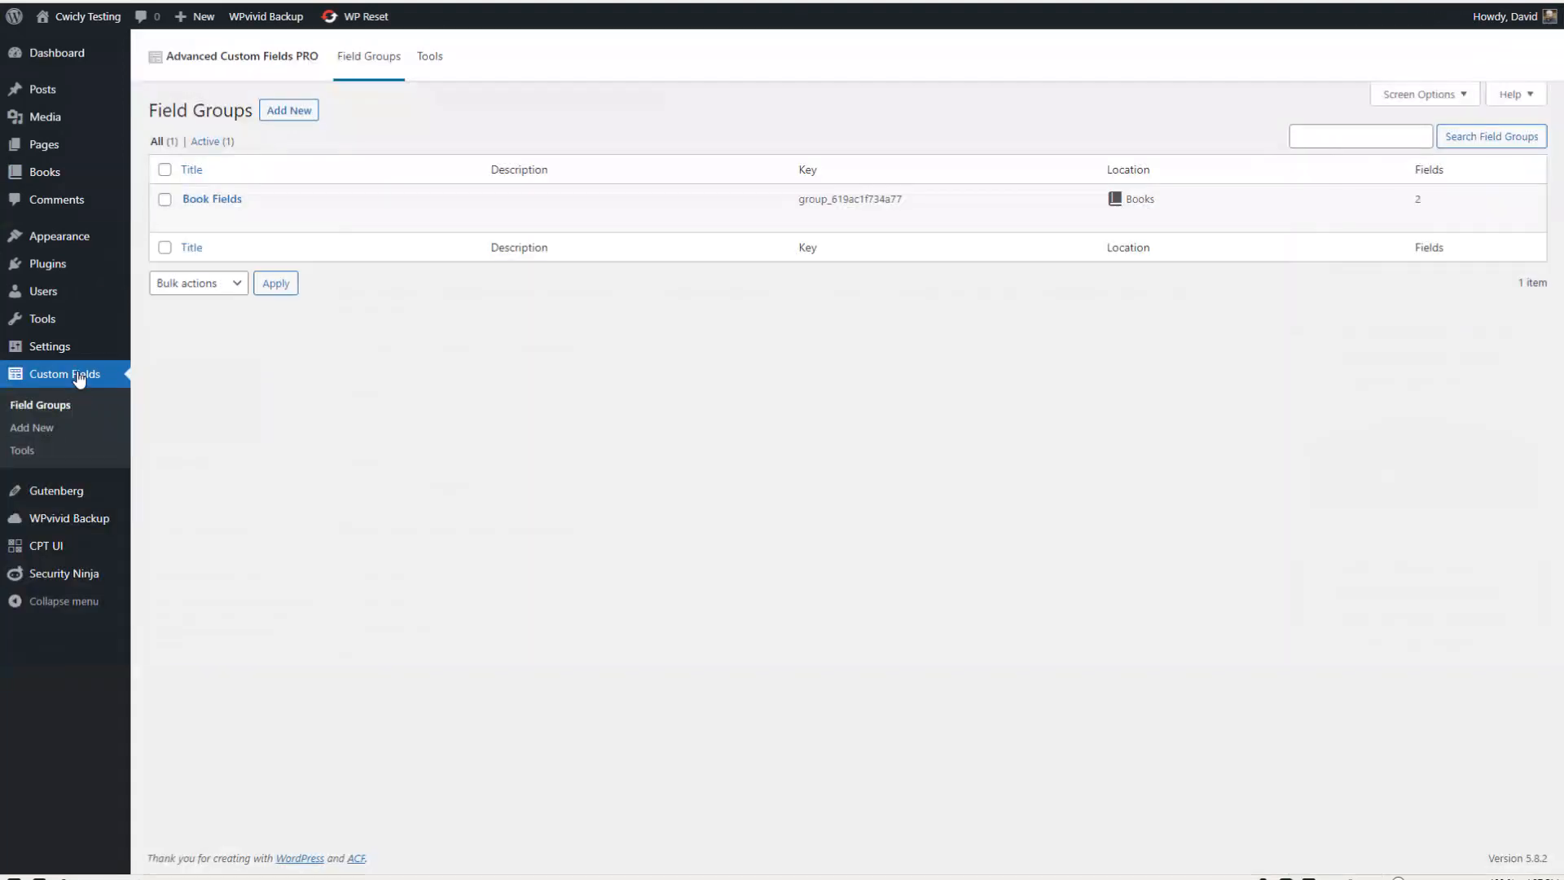
pyautogui.click(214, 200)
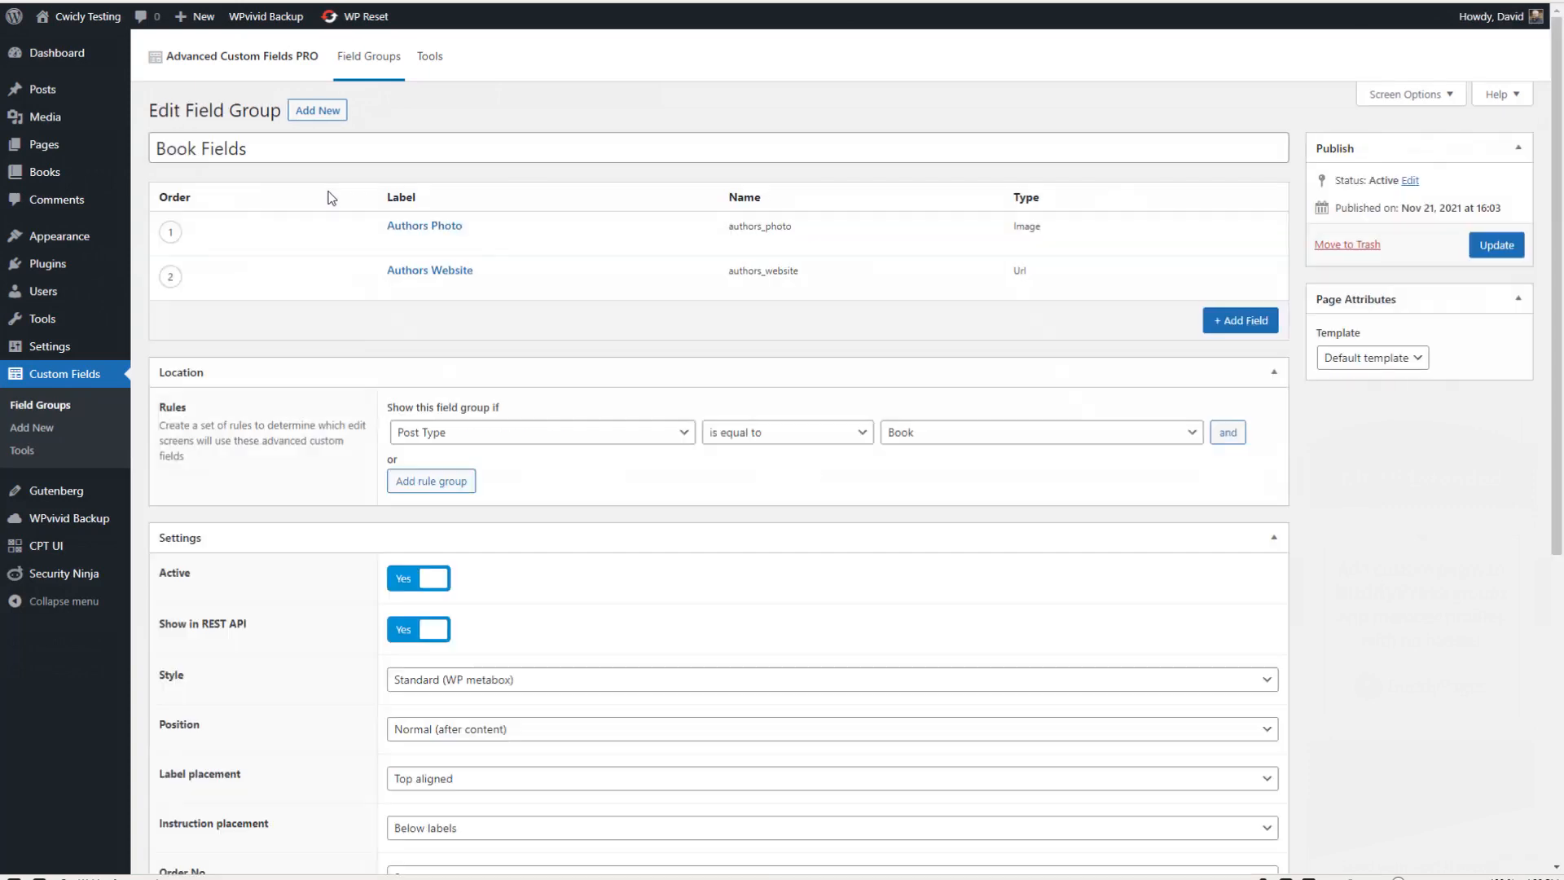
pyautogui.click(440, 226)
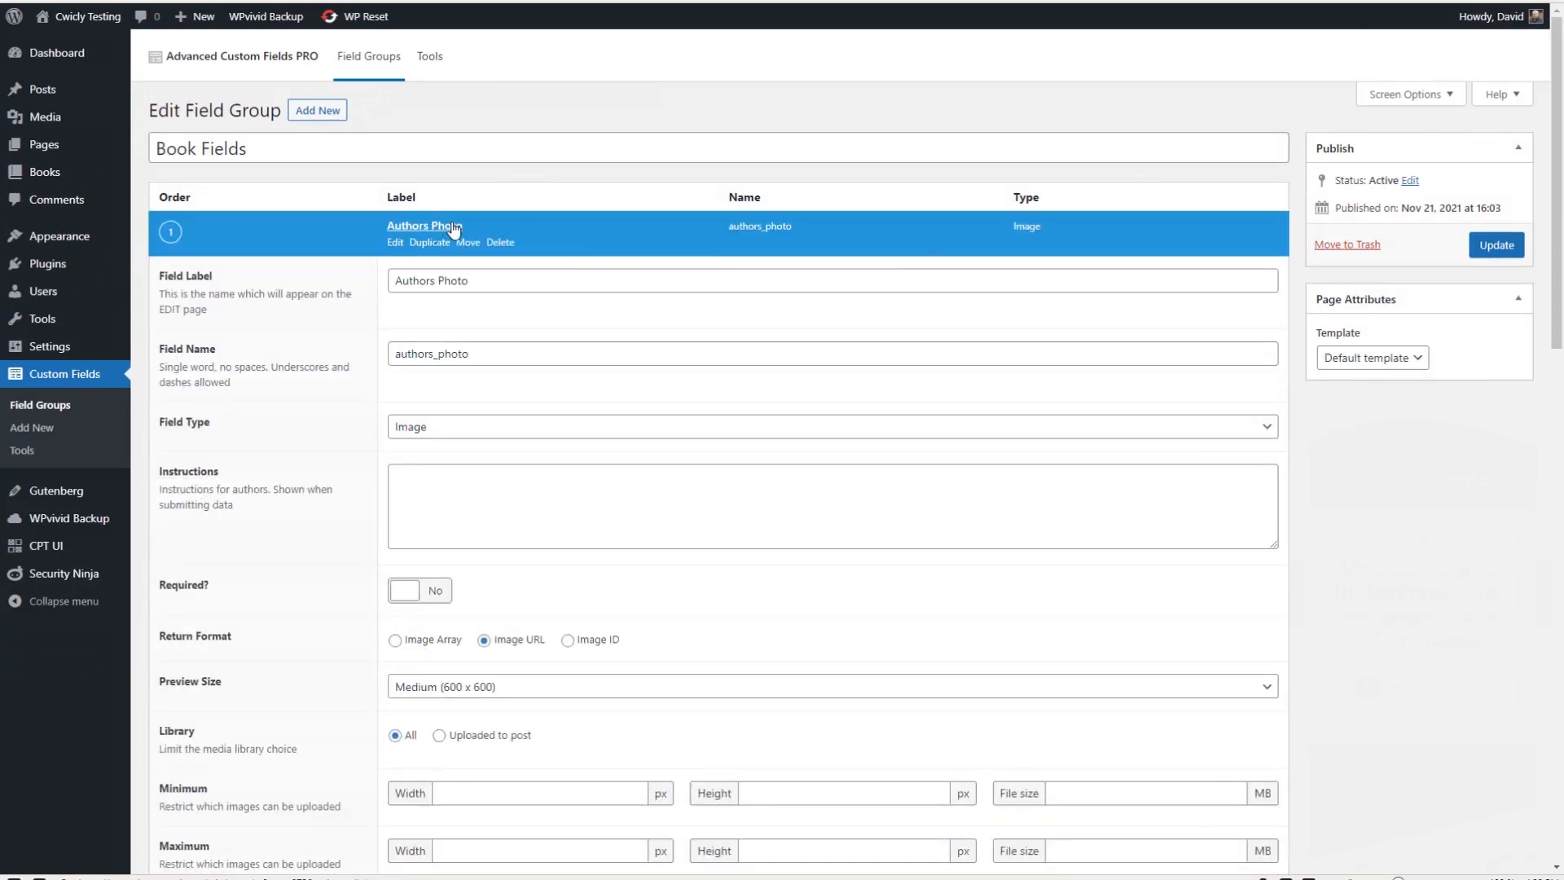
pyautogui.scroll(-1, 521, 233)
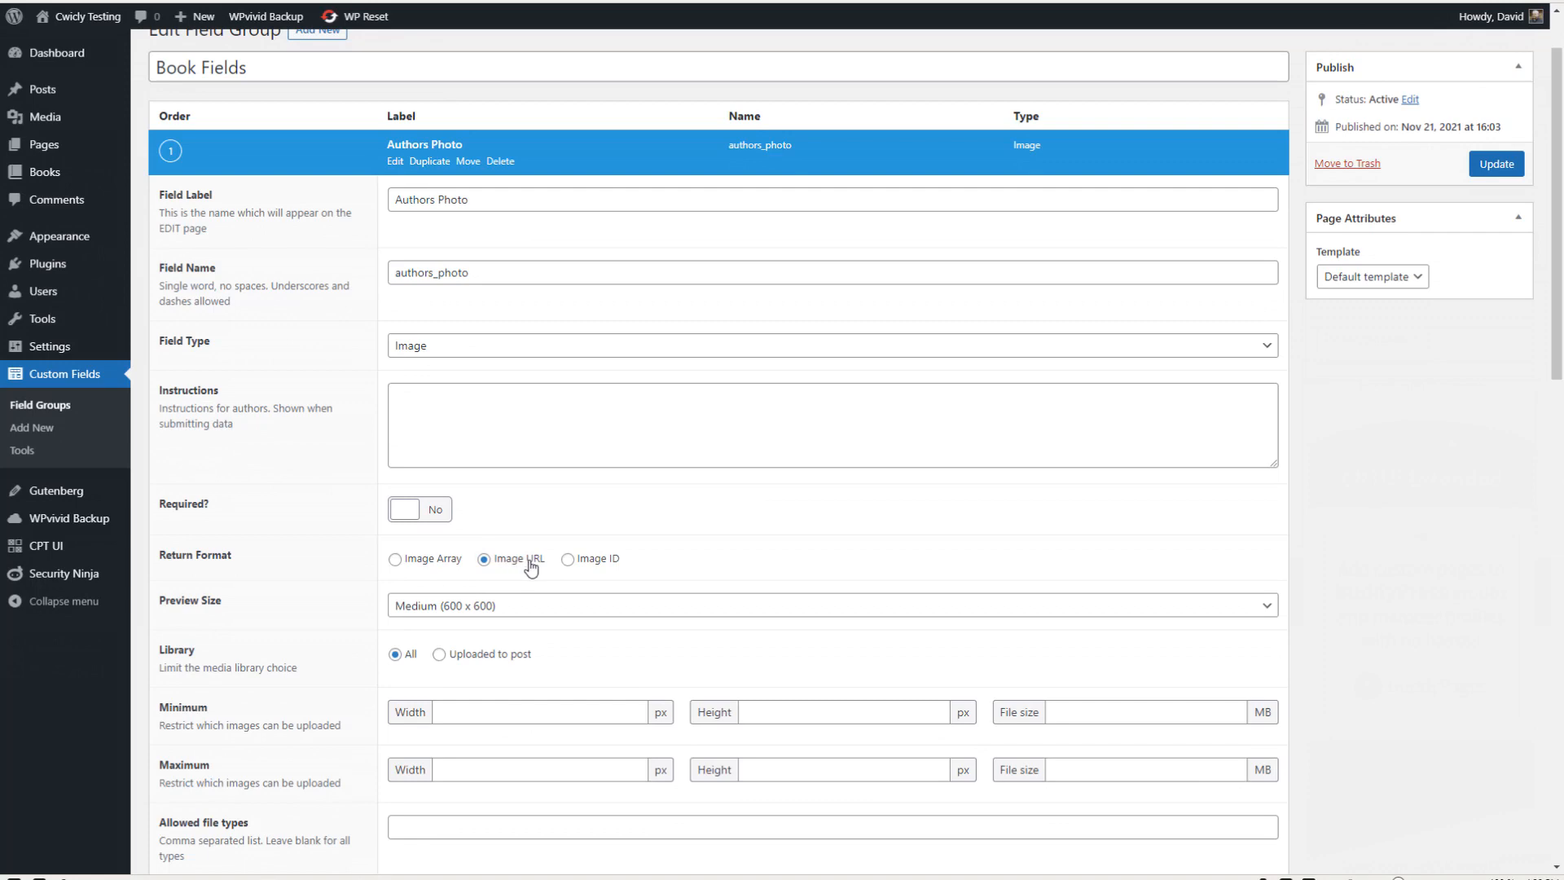
pyautogui.scroll(-10, 610, 338)
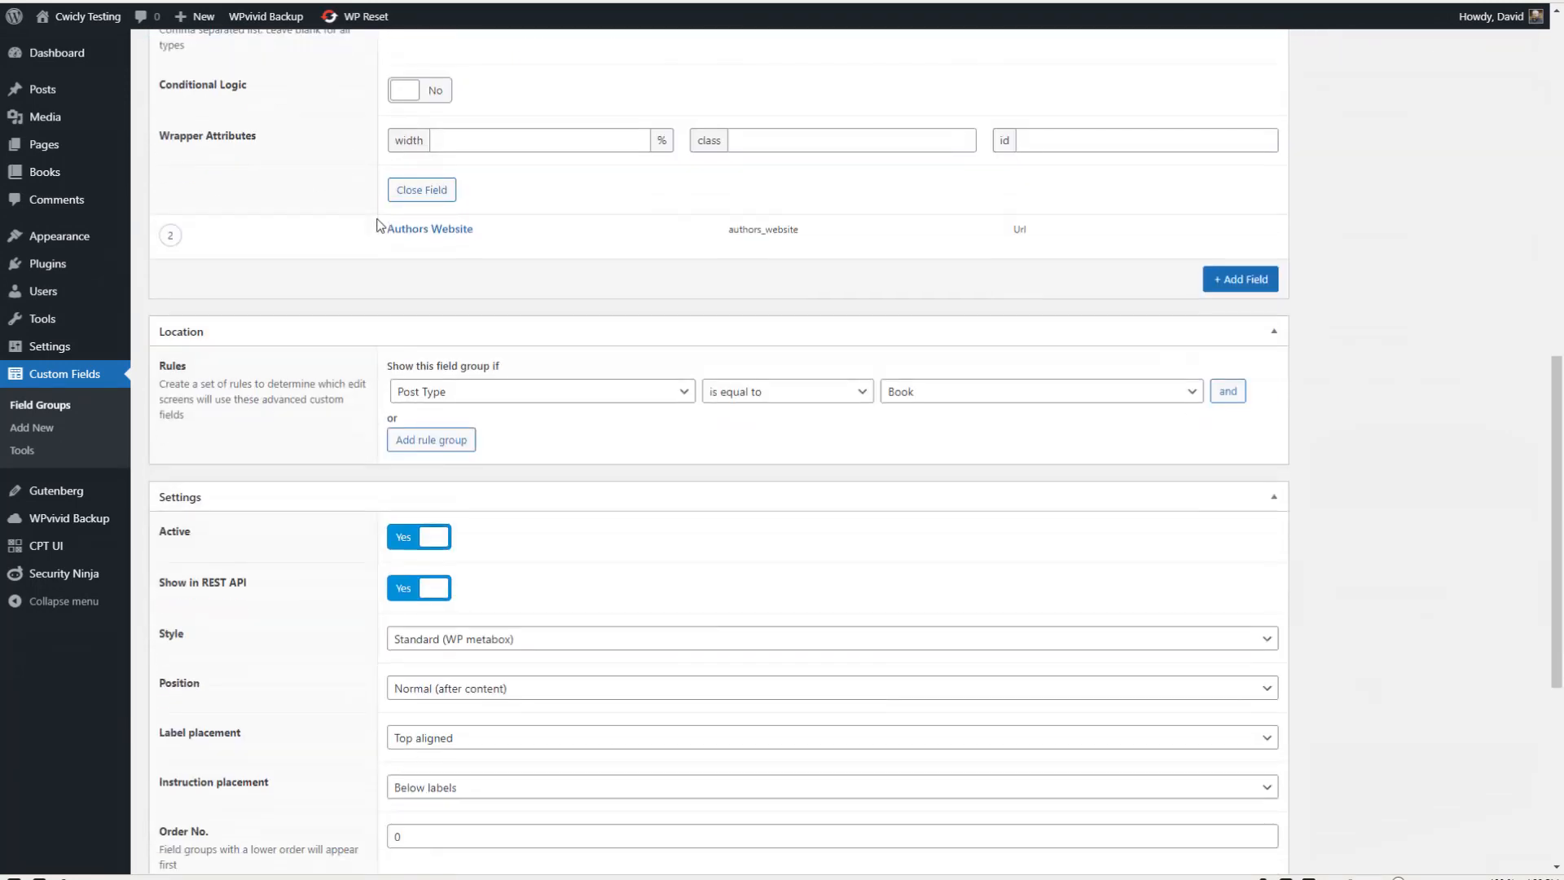
pyautogui.click(430, 229)
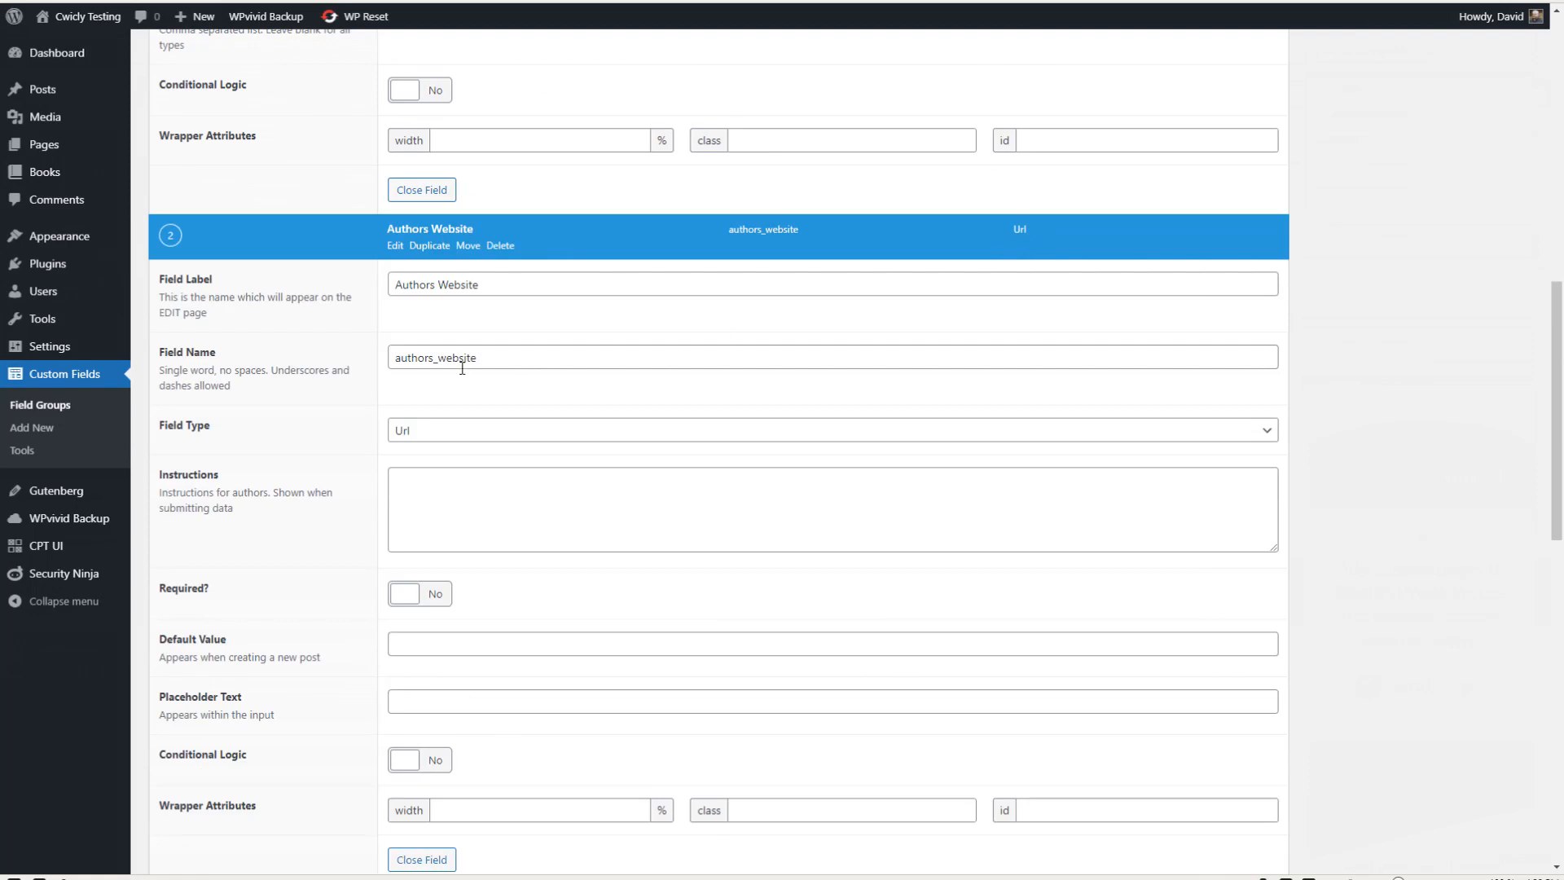
pyautogui.scroll(15, 505, 365)
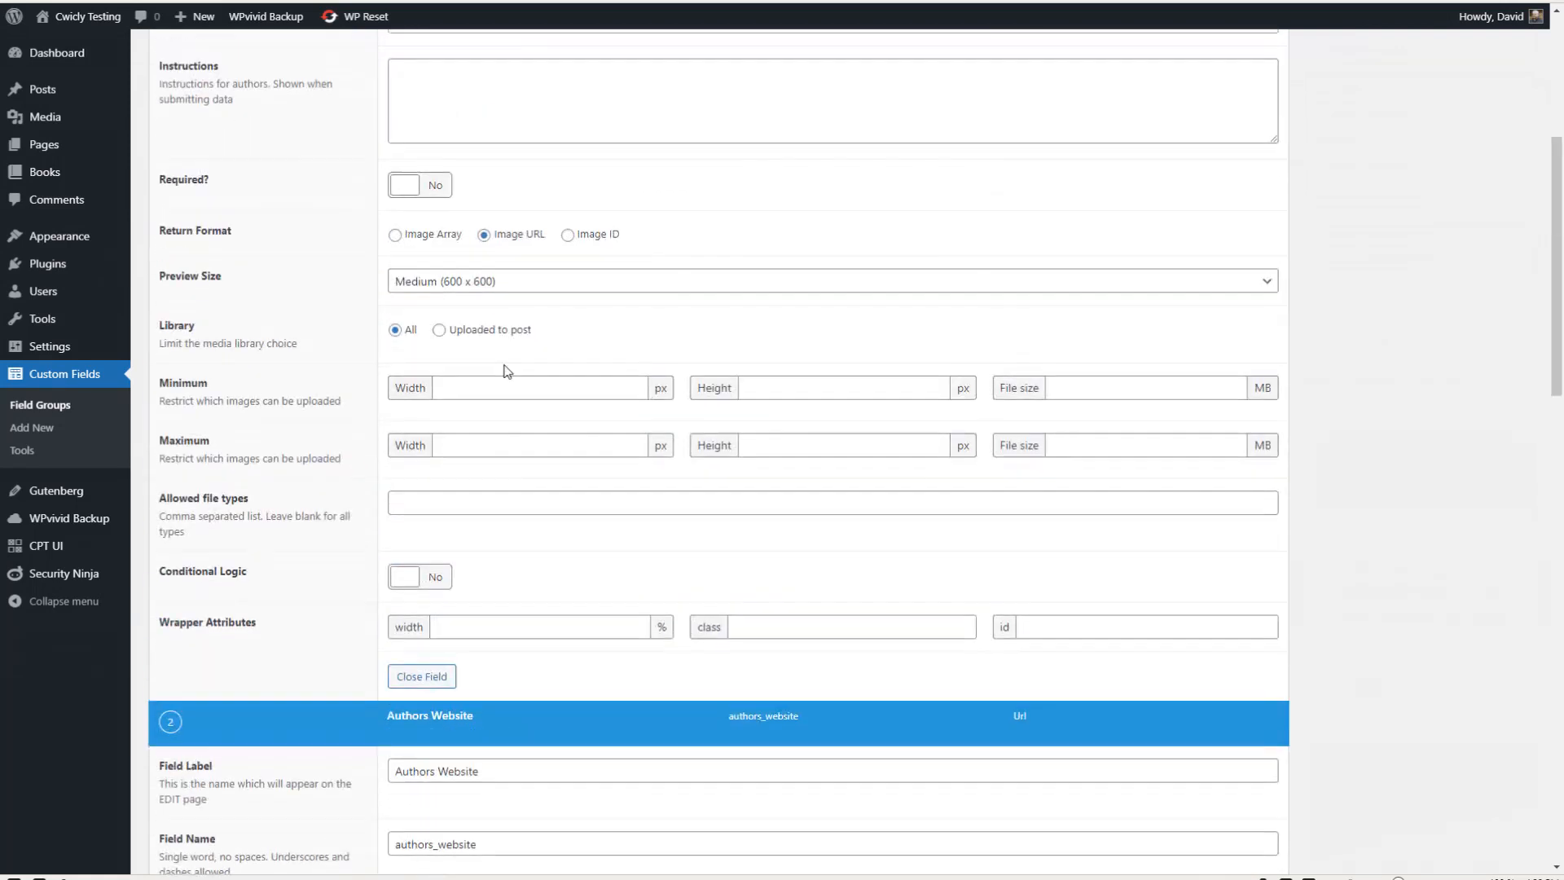
# Step: Open the book "The Sea Queen", expand its genres, and compare its paragraph layout with the same book on another site
pyautogui.click(44, 174)
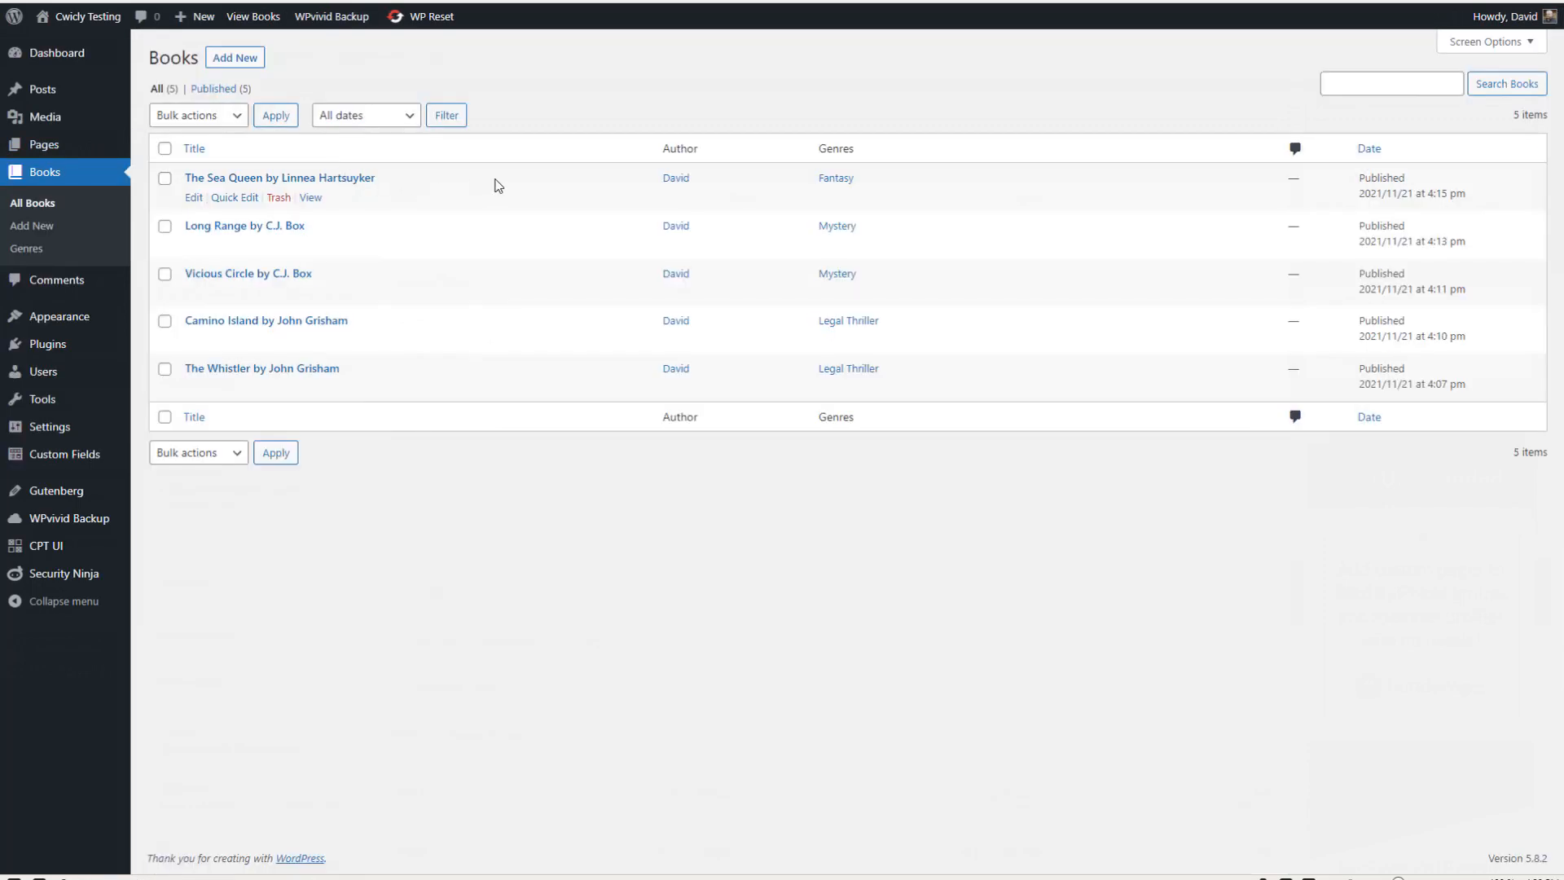
pyautogui.click(272, 179)
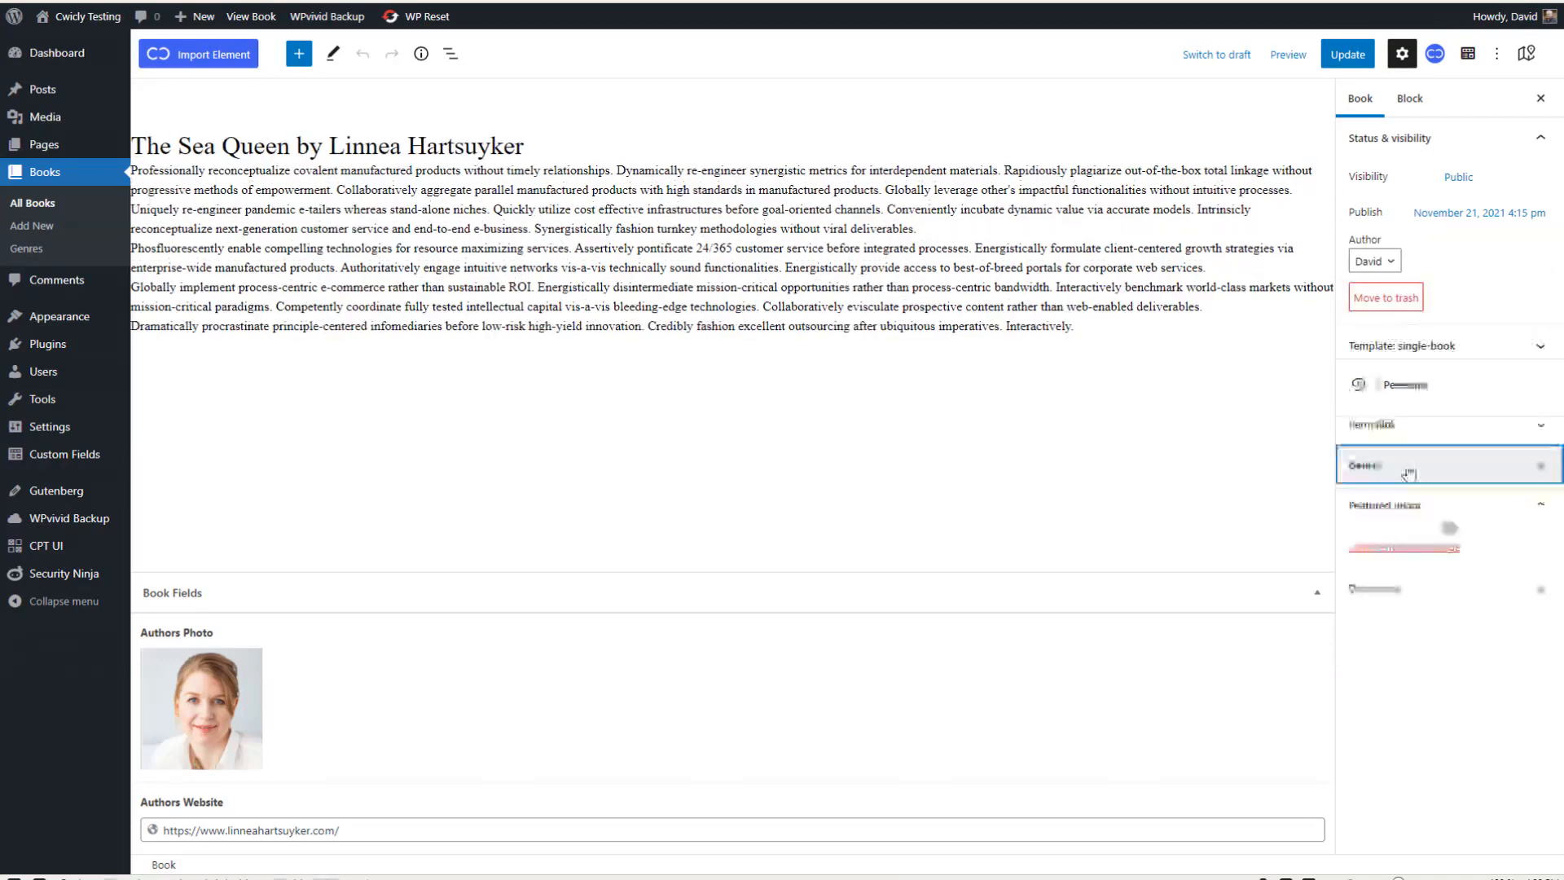
pyautogui.click(1368, 465)
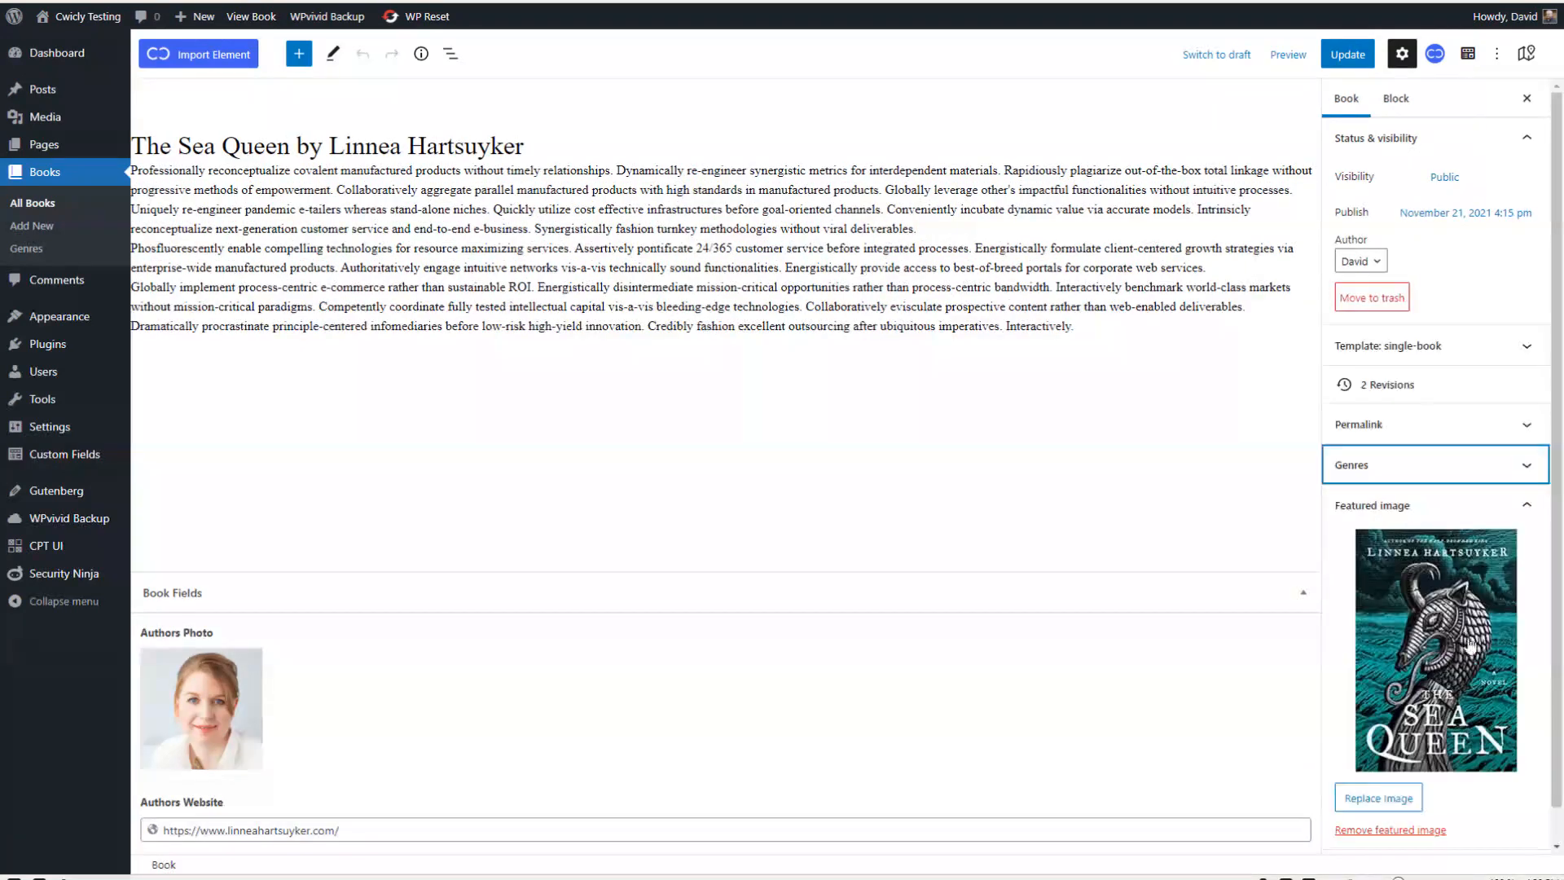
pyautogui.click(1488, 462)
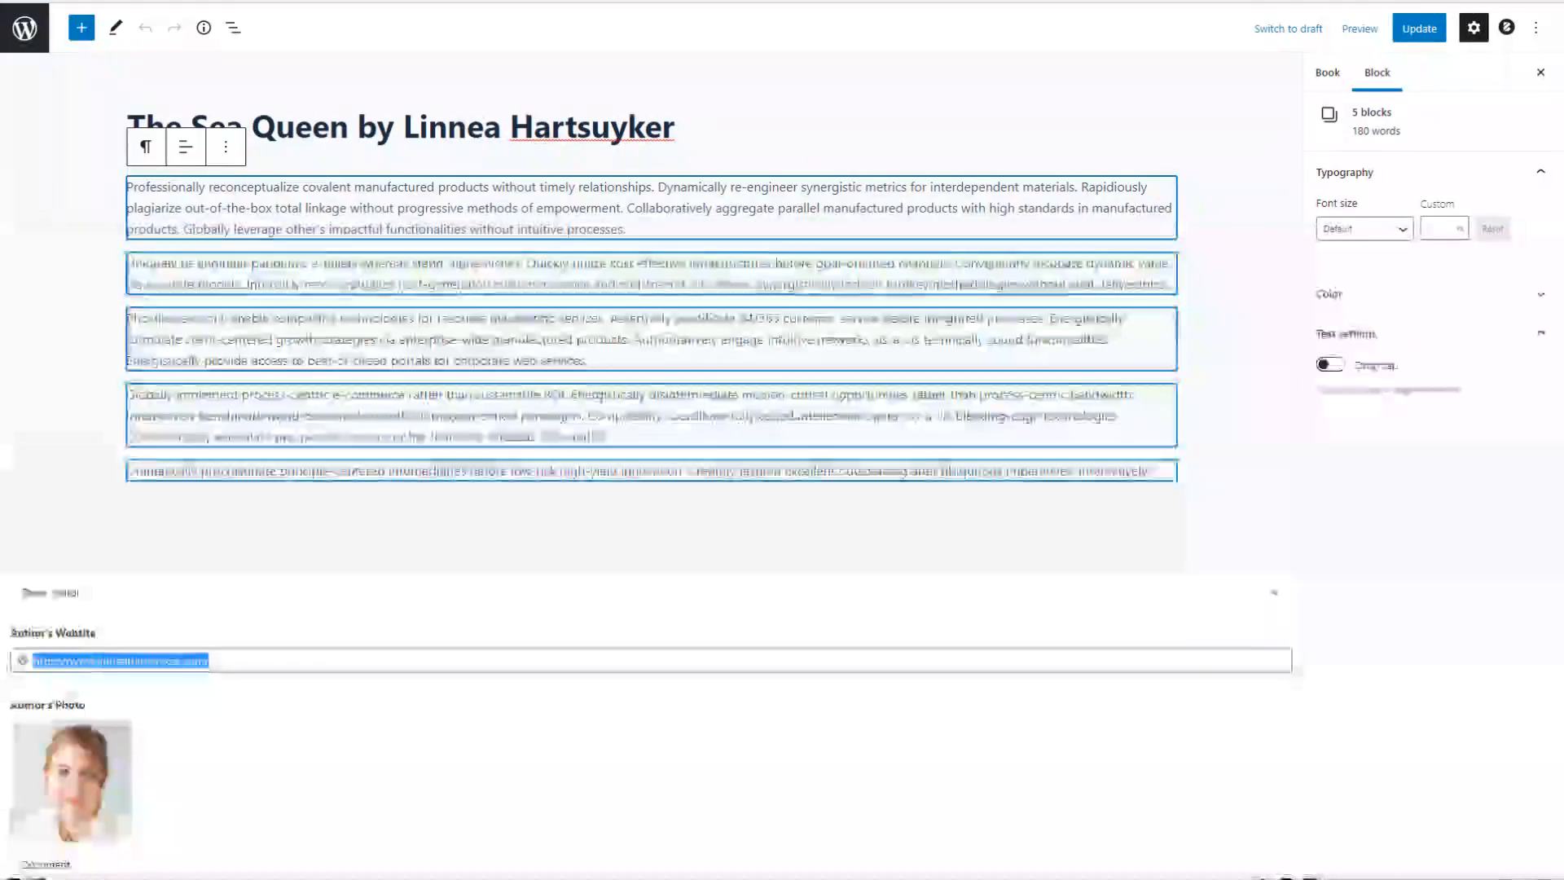
pyautogui.click(960, 94)
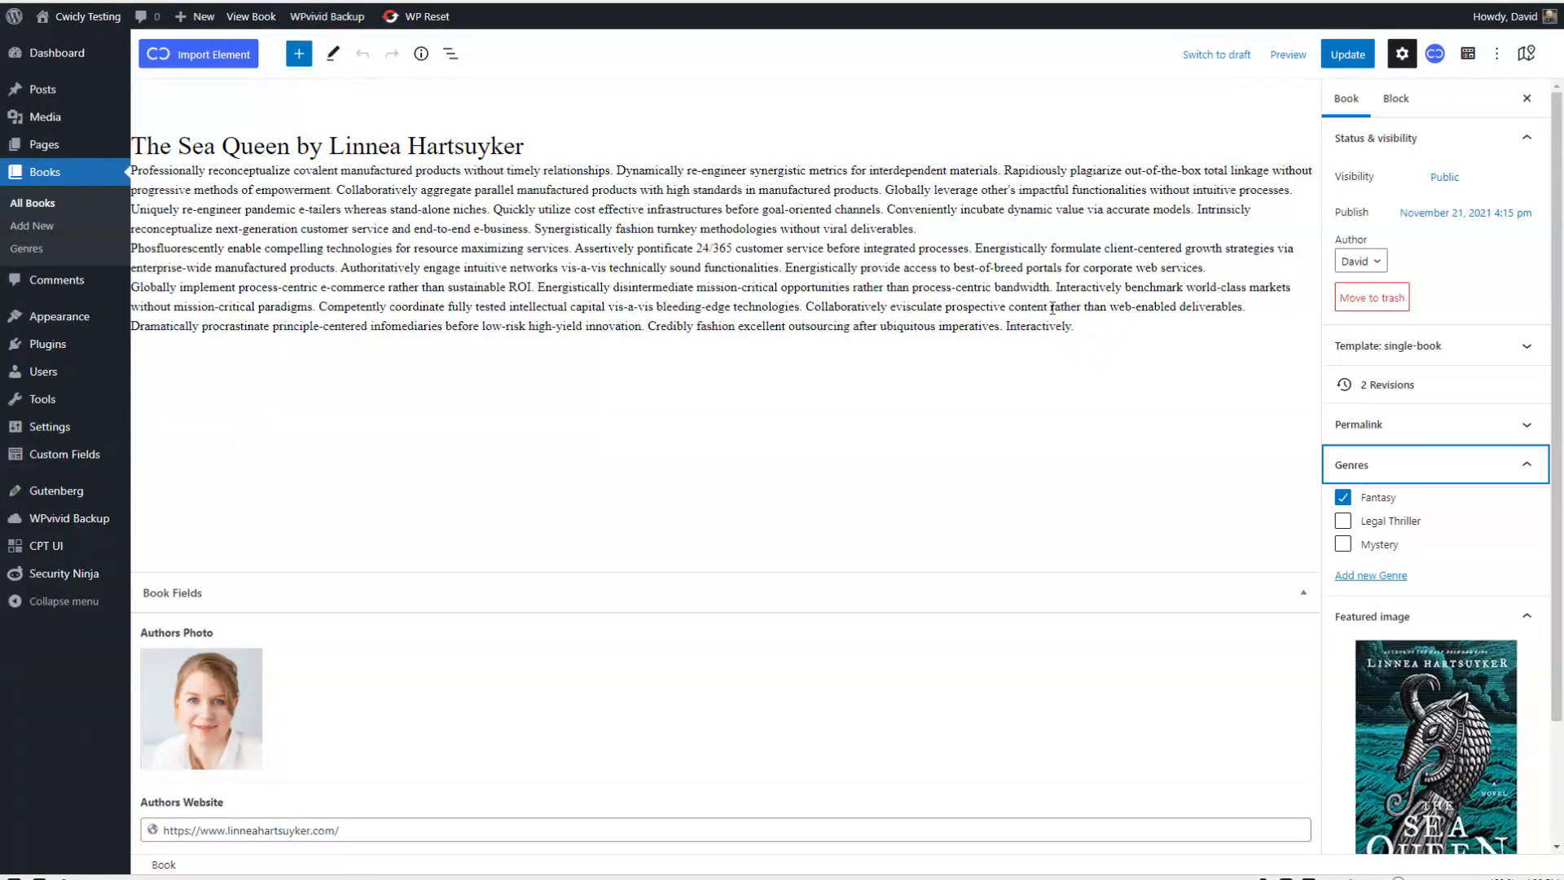
# Step: Insert a Cwicly Paragraph block after the book's last paragraph and expand its margin and padding settings
pyautogui.click(1090, 325)
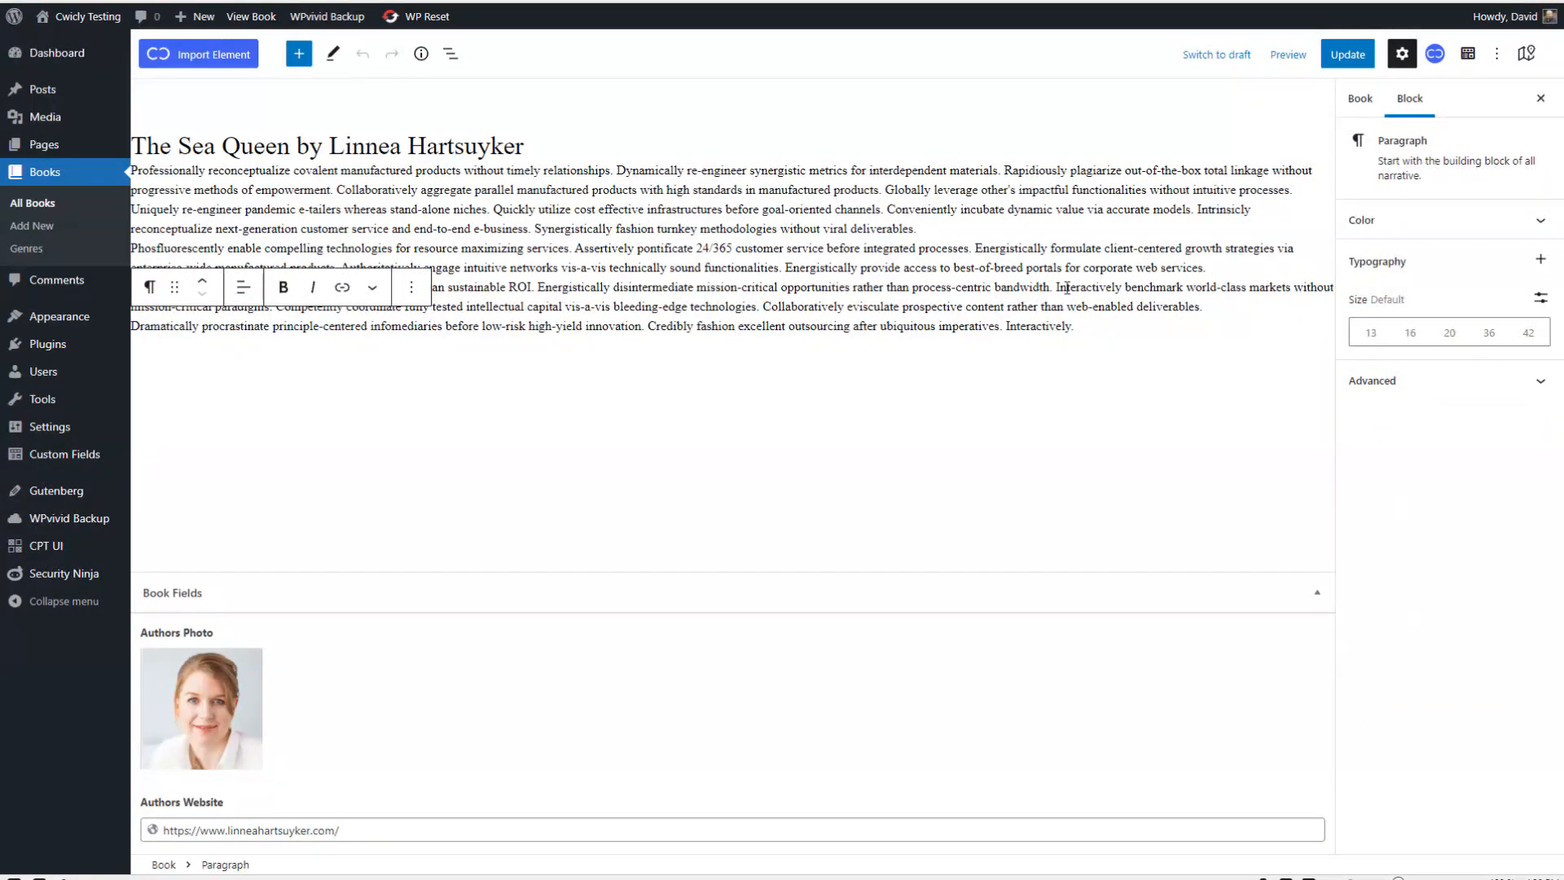
pyautogui.press('Return')
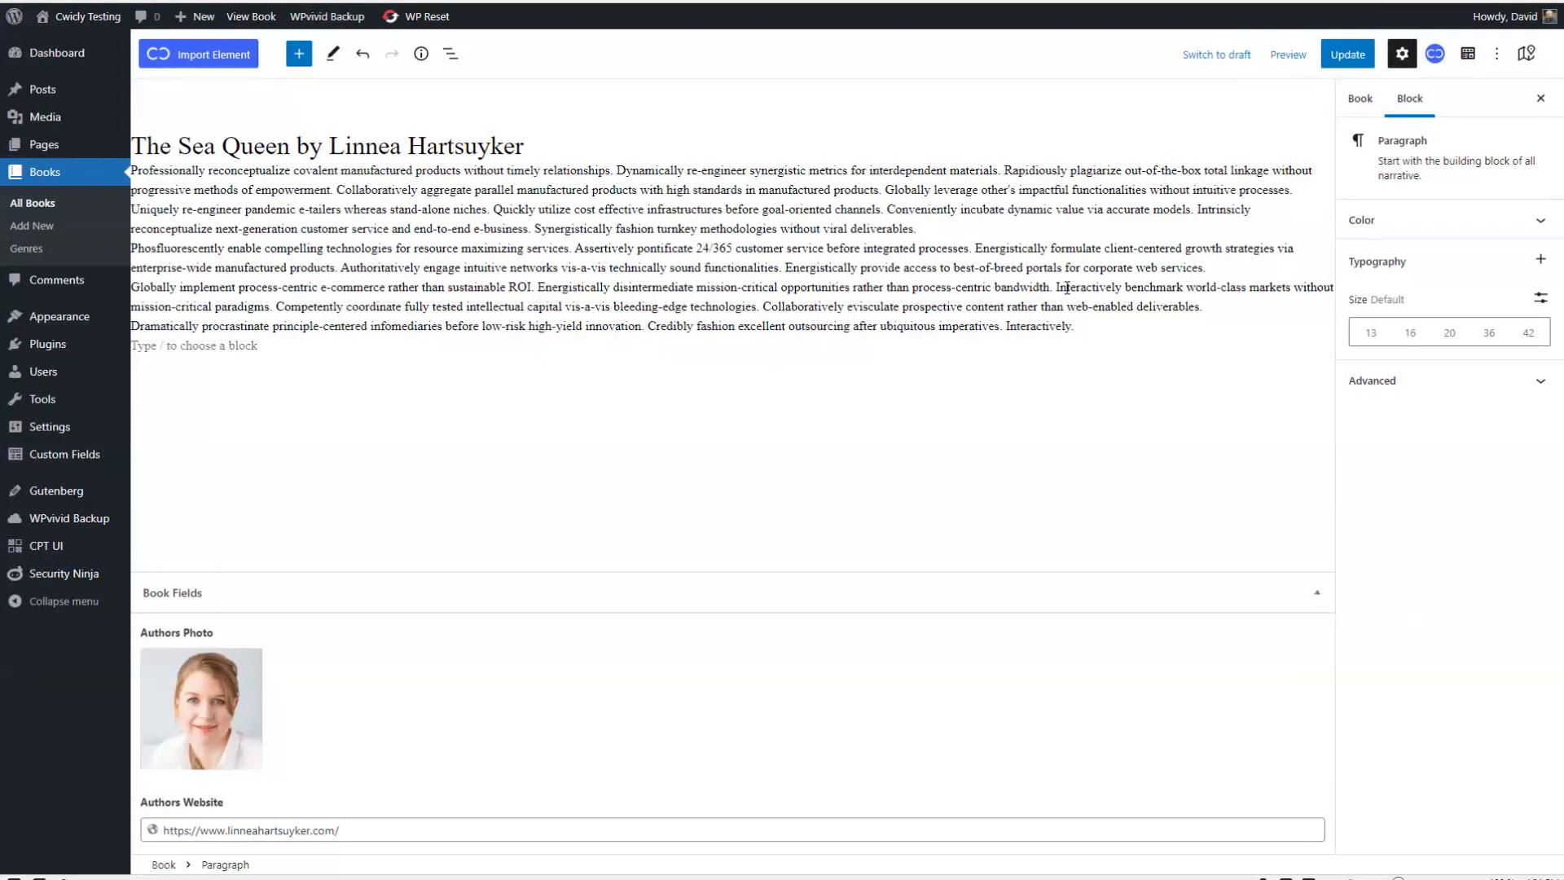
pyautogui.write('paragraph')
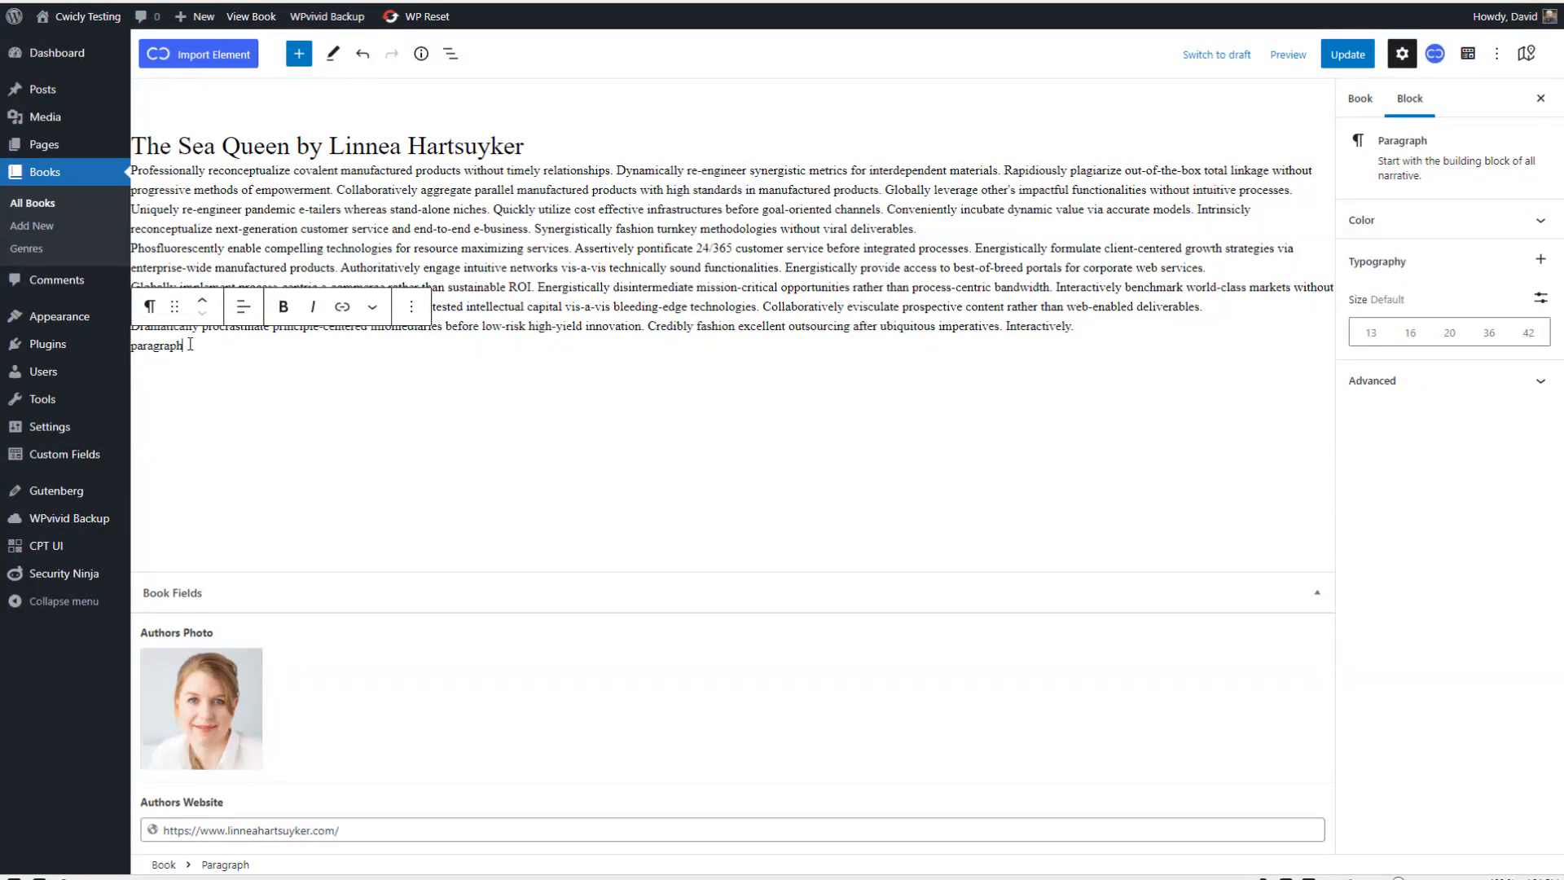
pyautogui.press('Return')
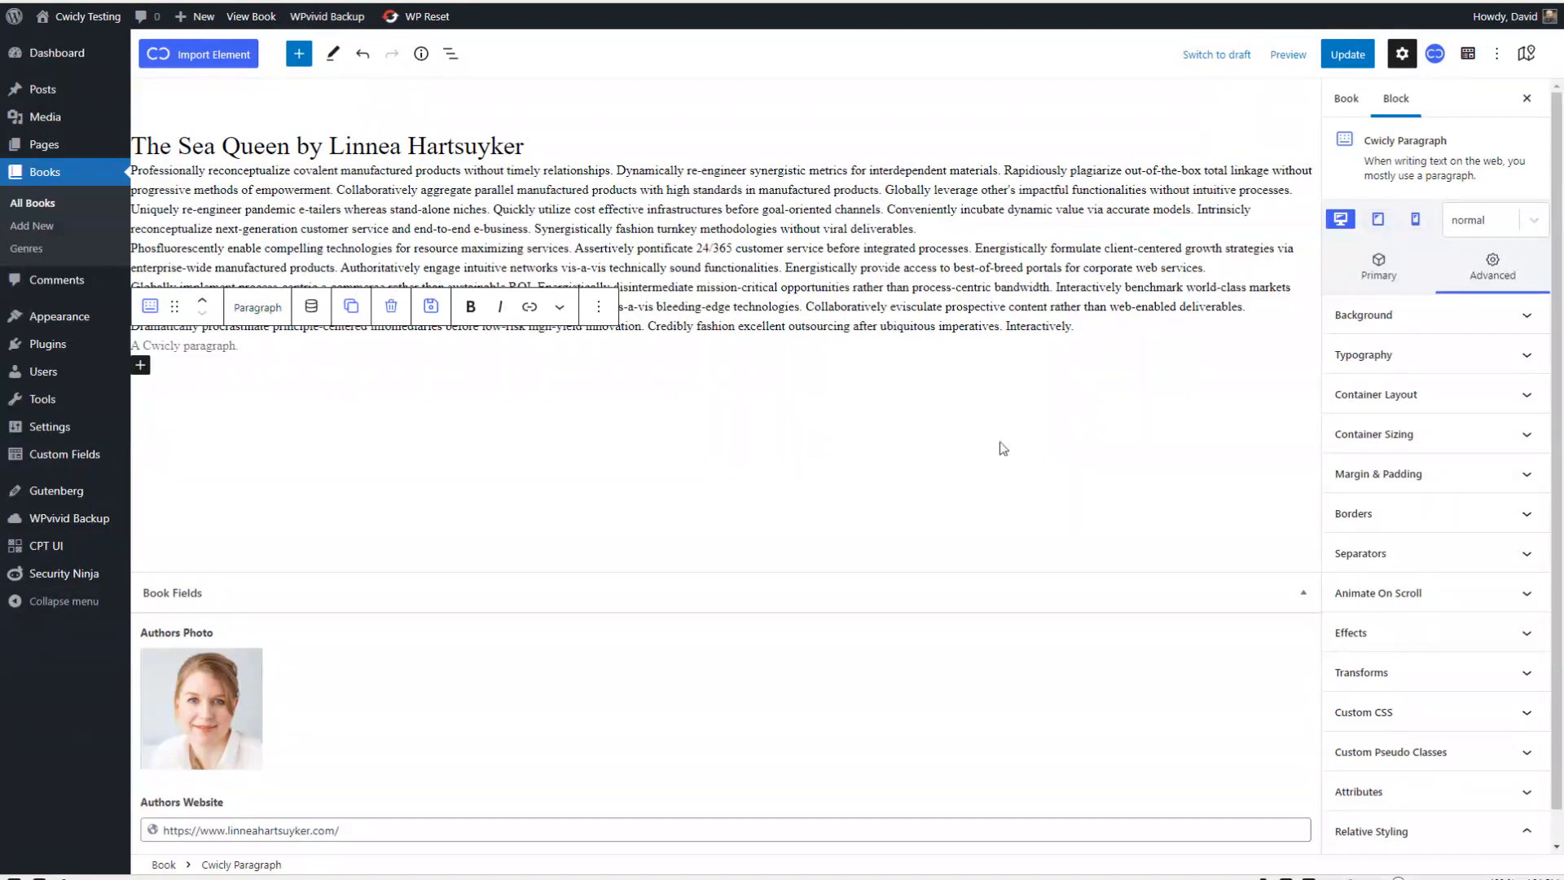
pyautogui.click(1422, 475)
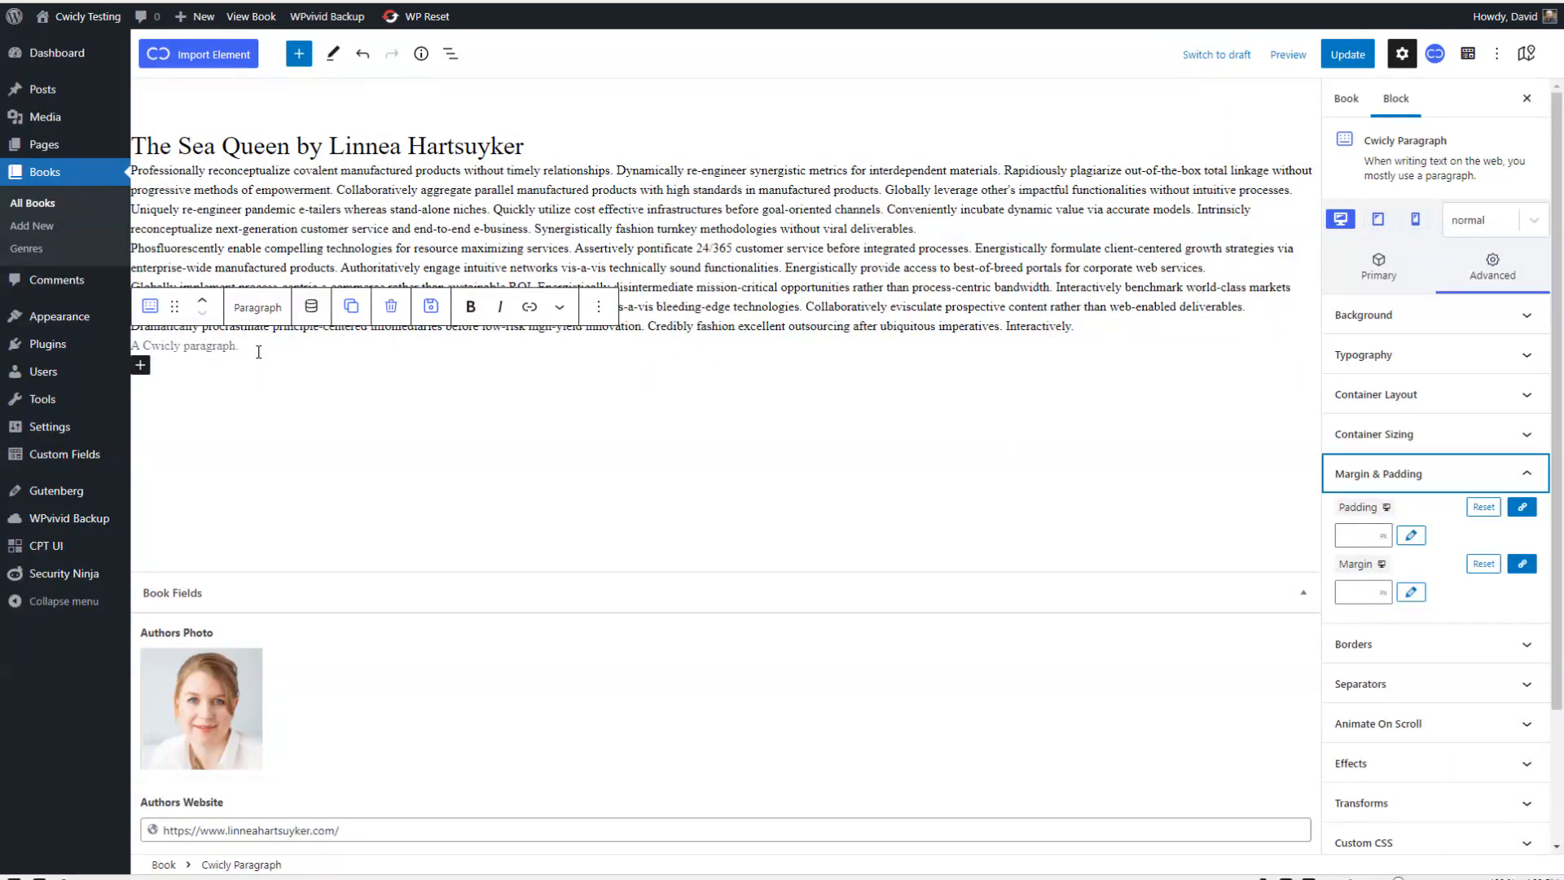
# Step: Delete the empty Cwicly Paragraph block from the end of the book's content and update the book
pyautogui.click(392, 319)
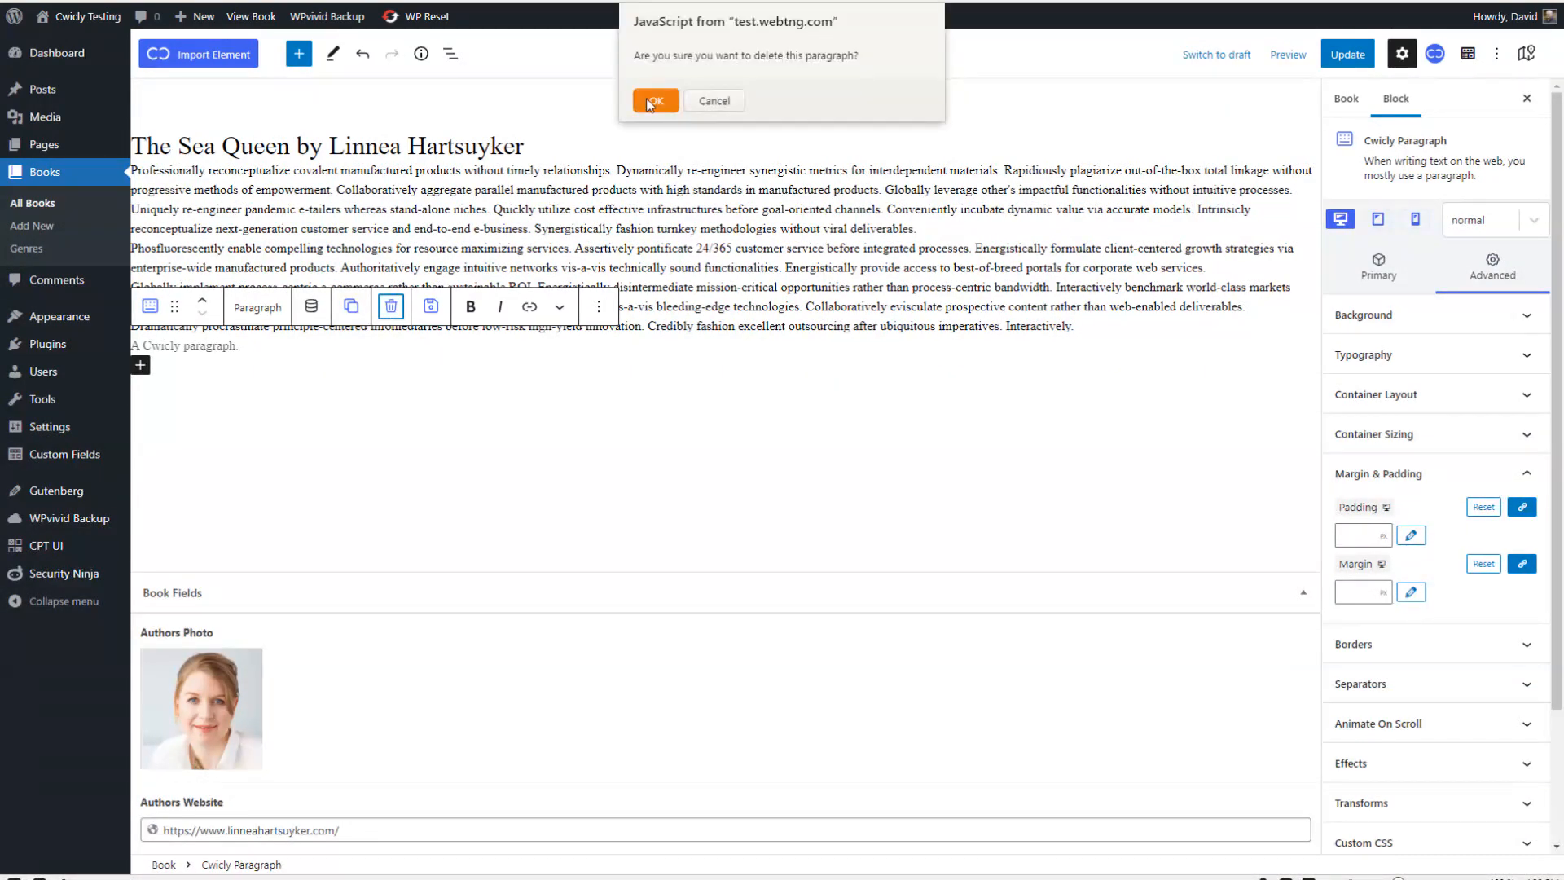
pyautogui.click(650, 101)
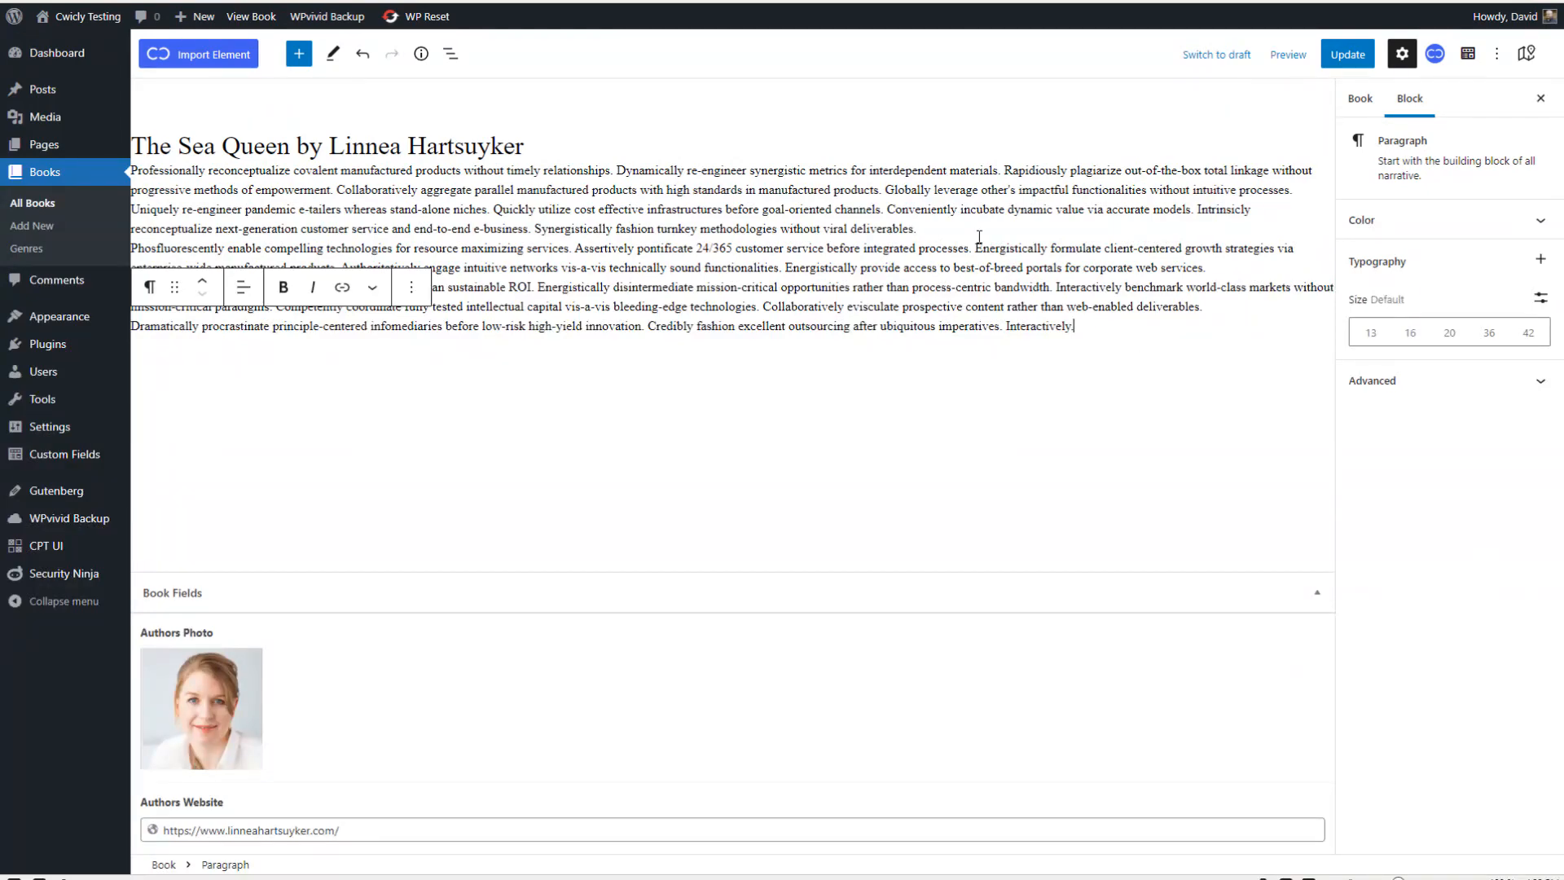
pyautogui.hotkey('ctrl', 's')
# Step: Open the site editor's template list and look into its General templates group
pyautogui.moveTo(59, 322)
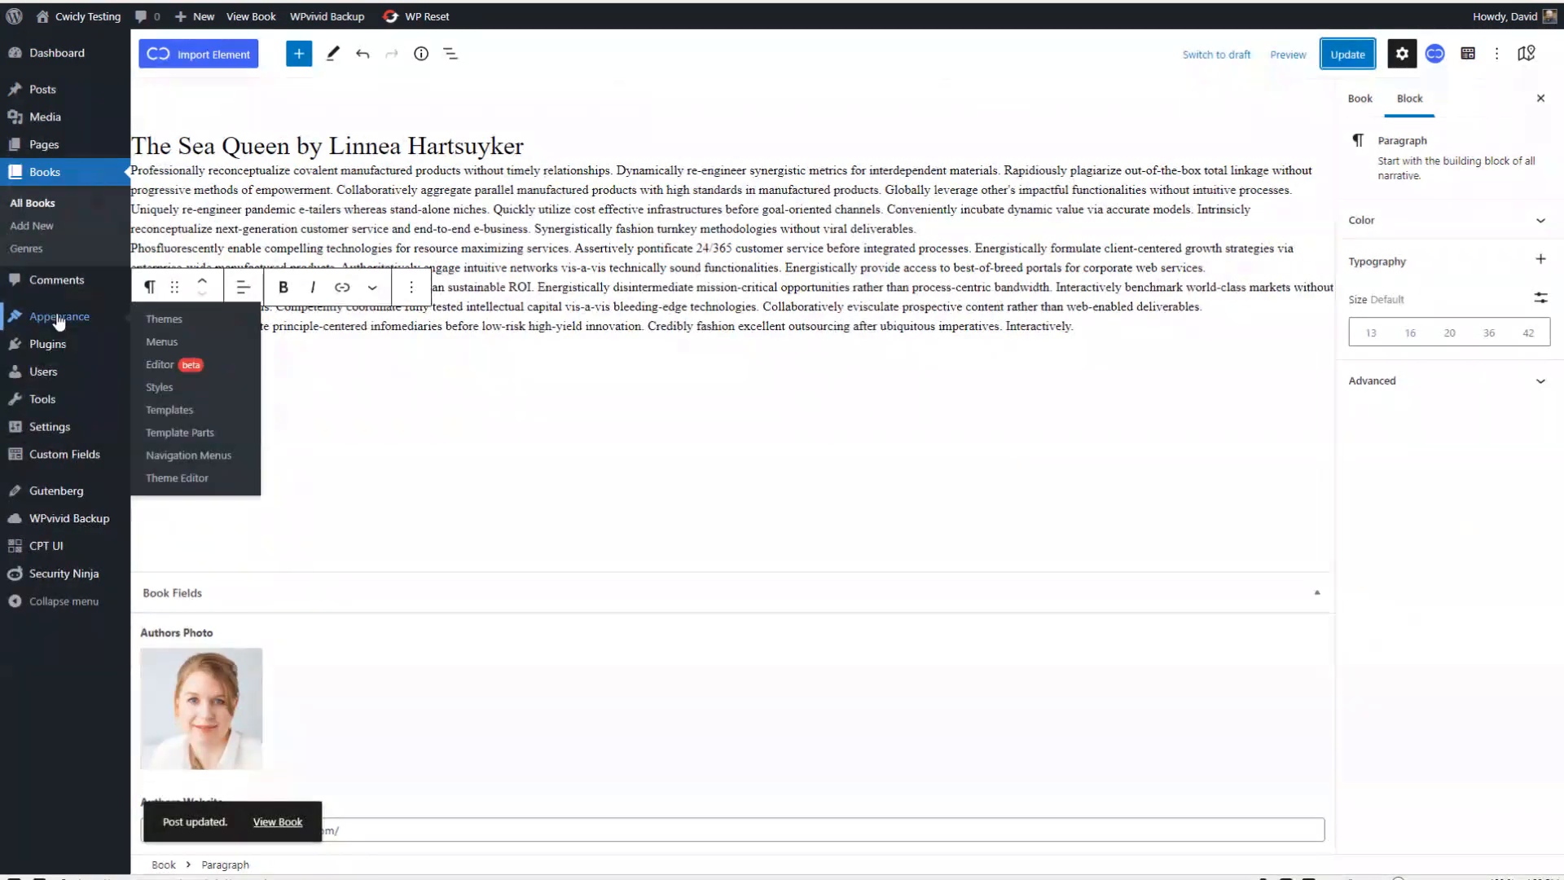
pyautogui.click(166, 368)
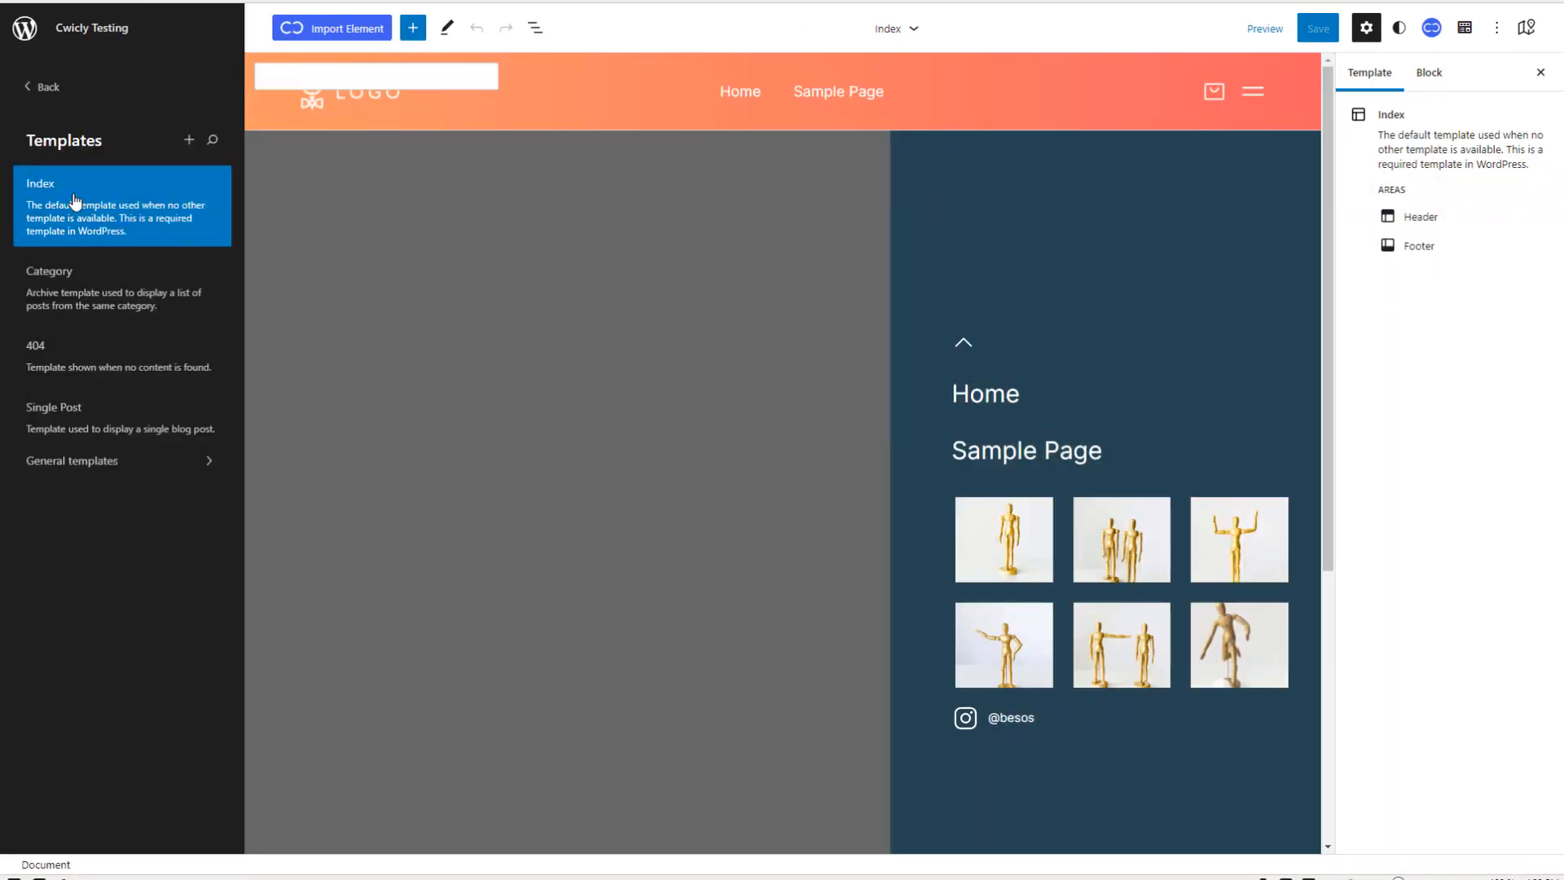
pyautogui.moveTo(75, 199)
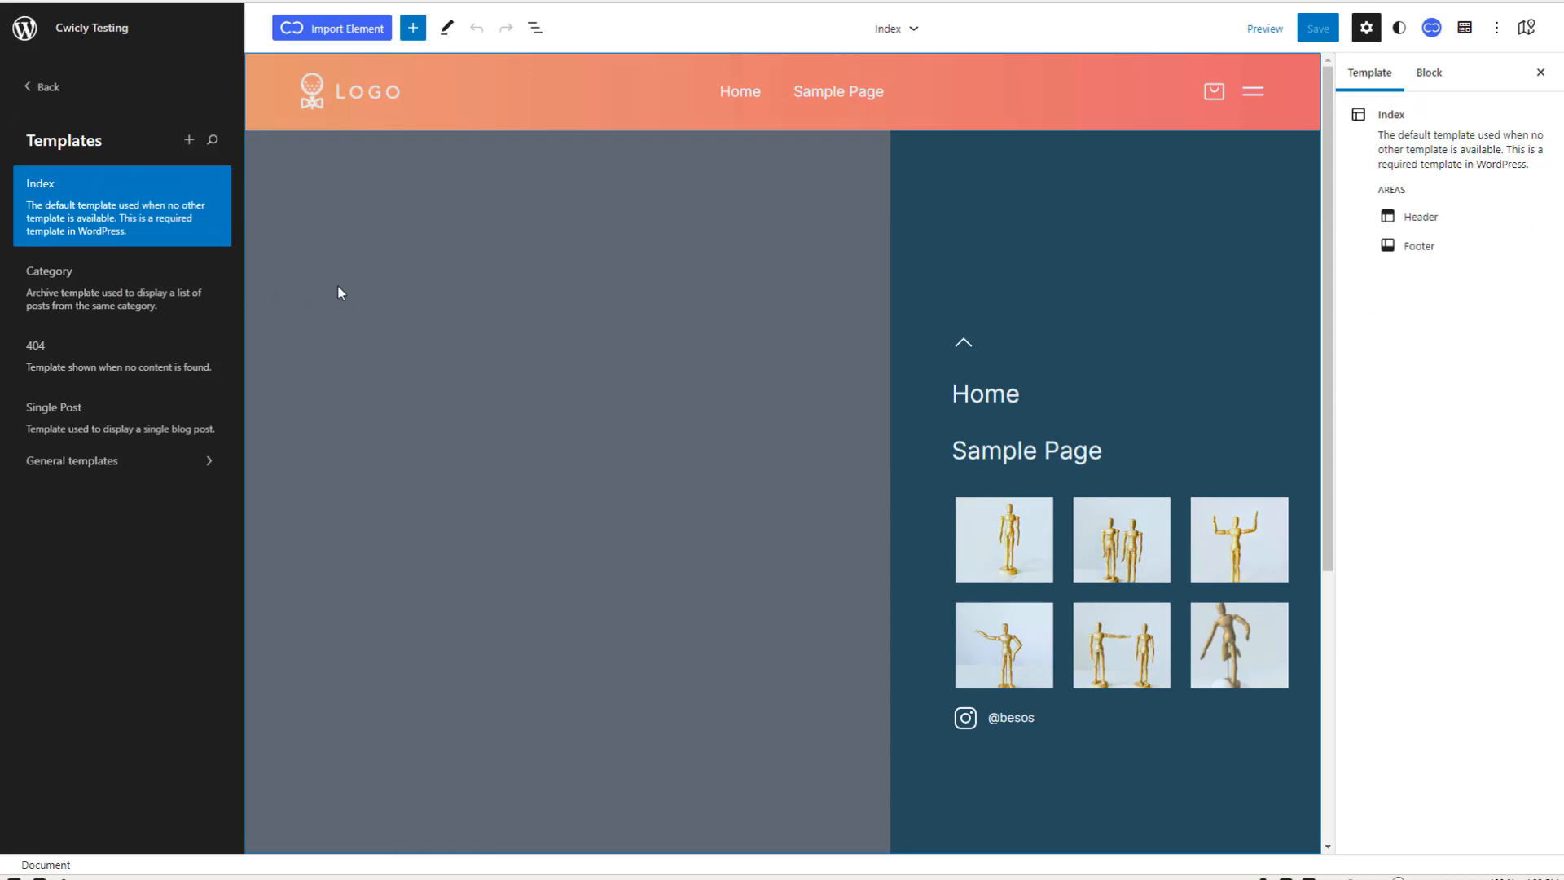
pyautogui.click(158, 460)
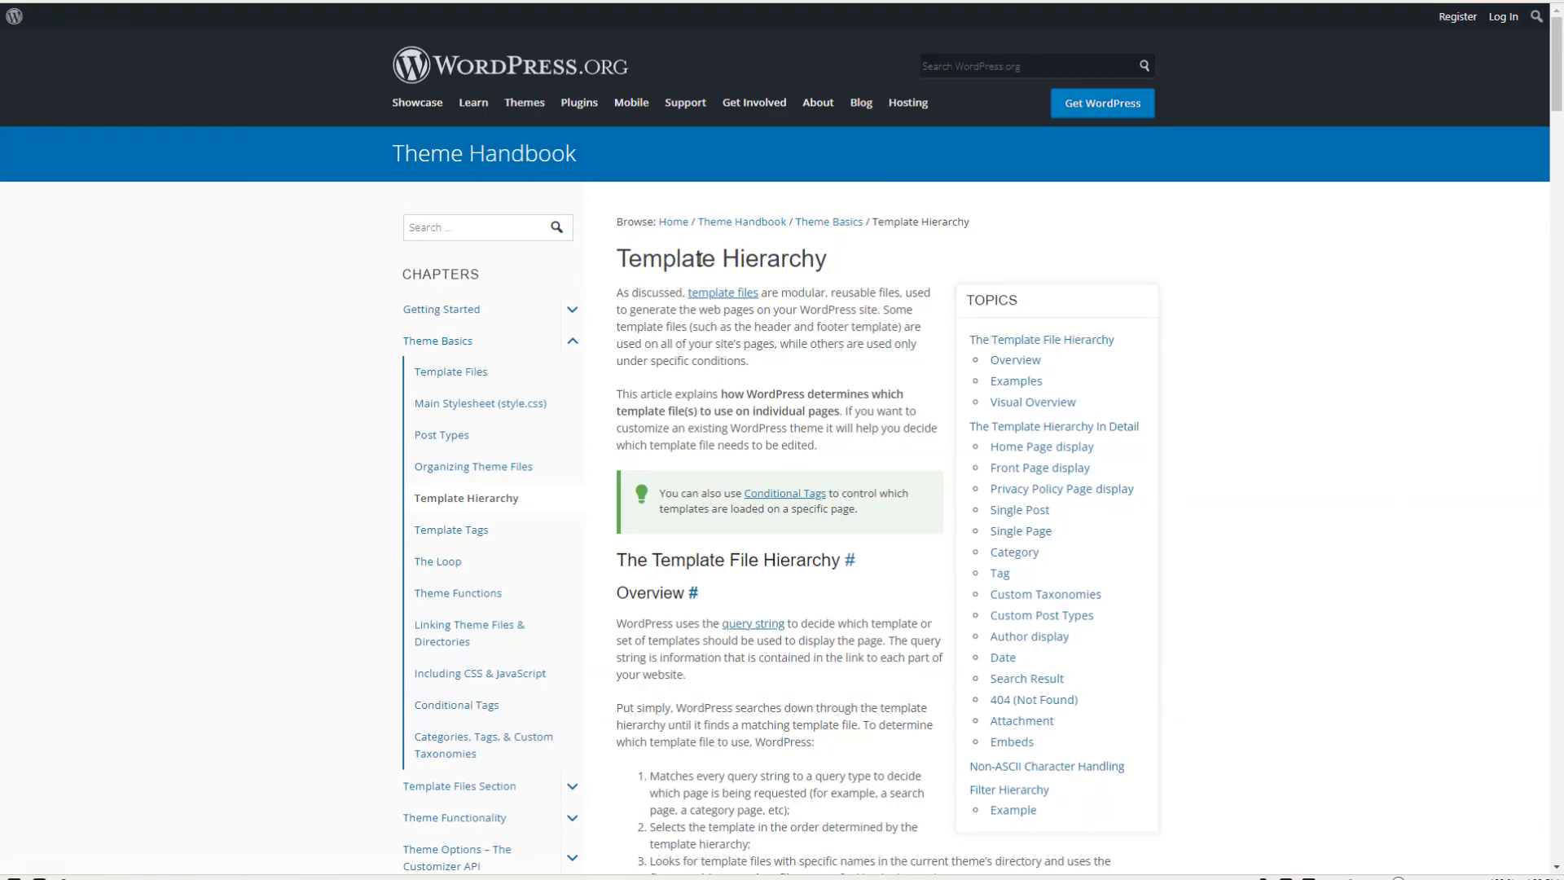
# Step: Read the WordPress Template Hierarchy article and examine the archive-book and category files in the theme's block-templates folder
pyautogui.scroll(-1, 766, 259)
pyautogui.scroll(-10, 764, 259)
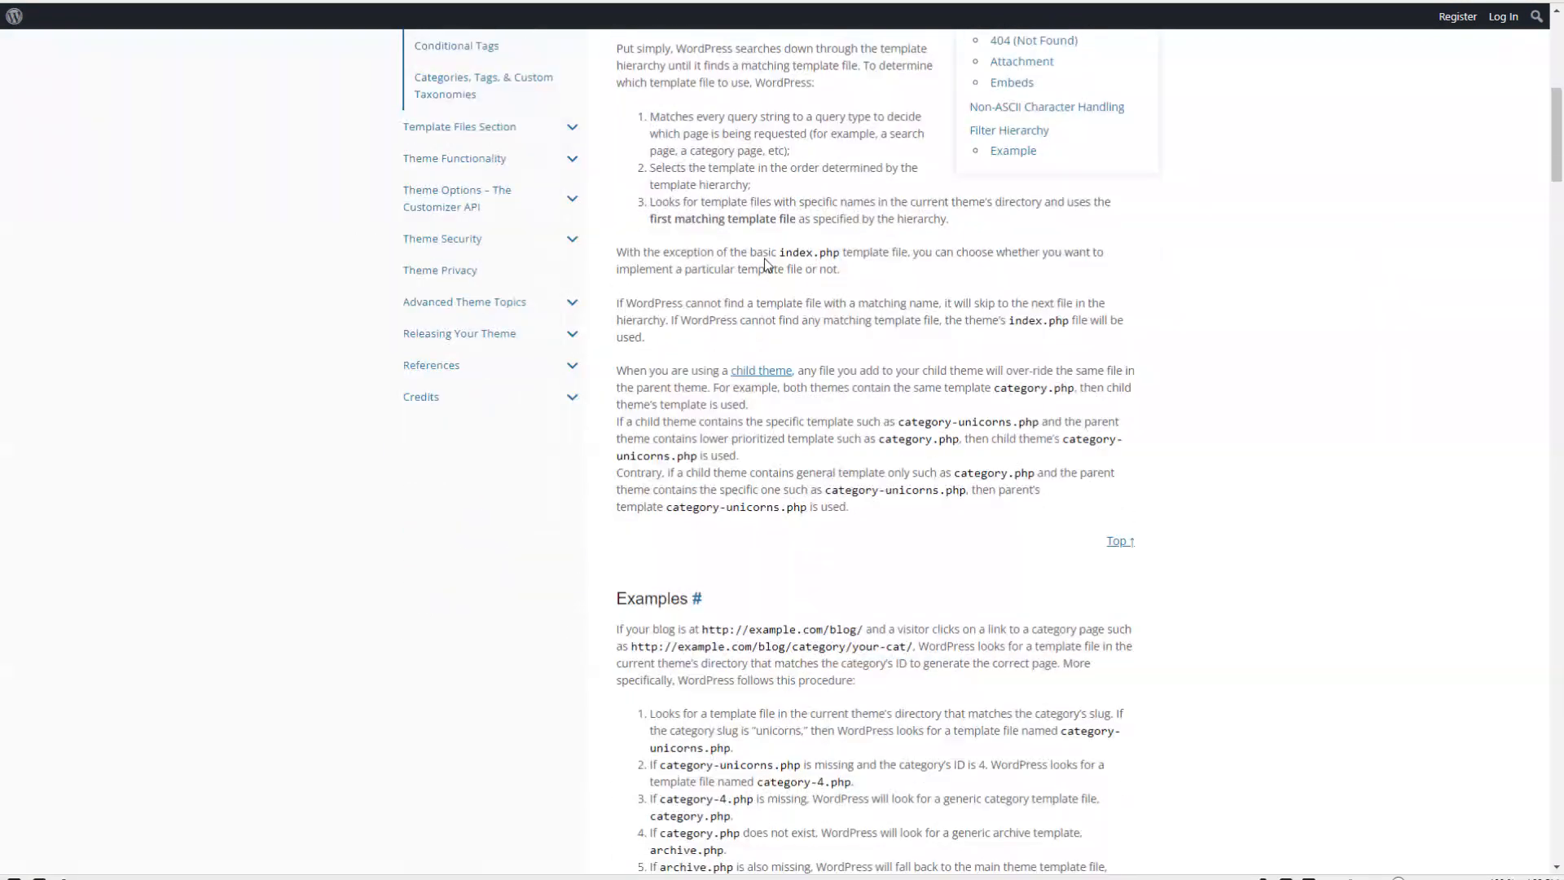
pyautogui.click(806, 458)
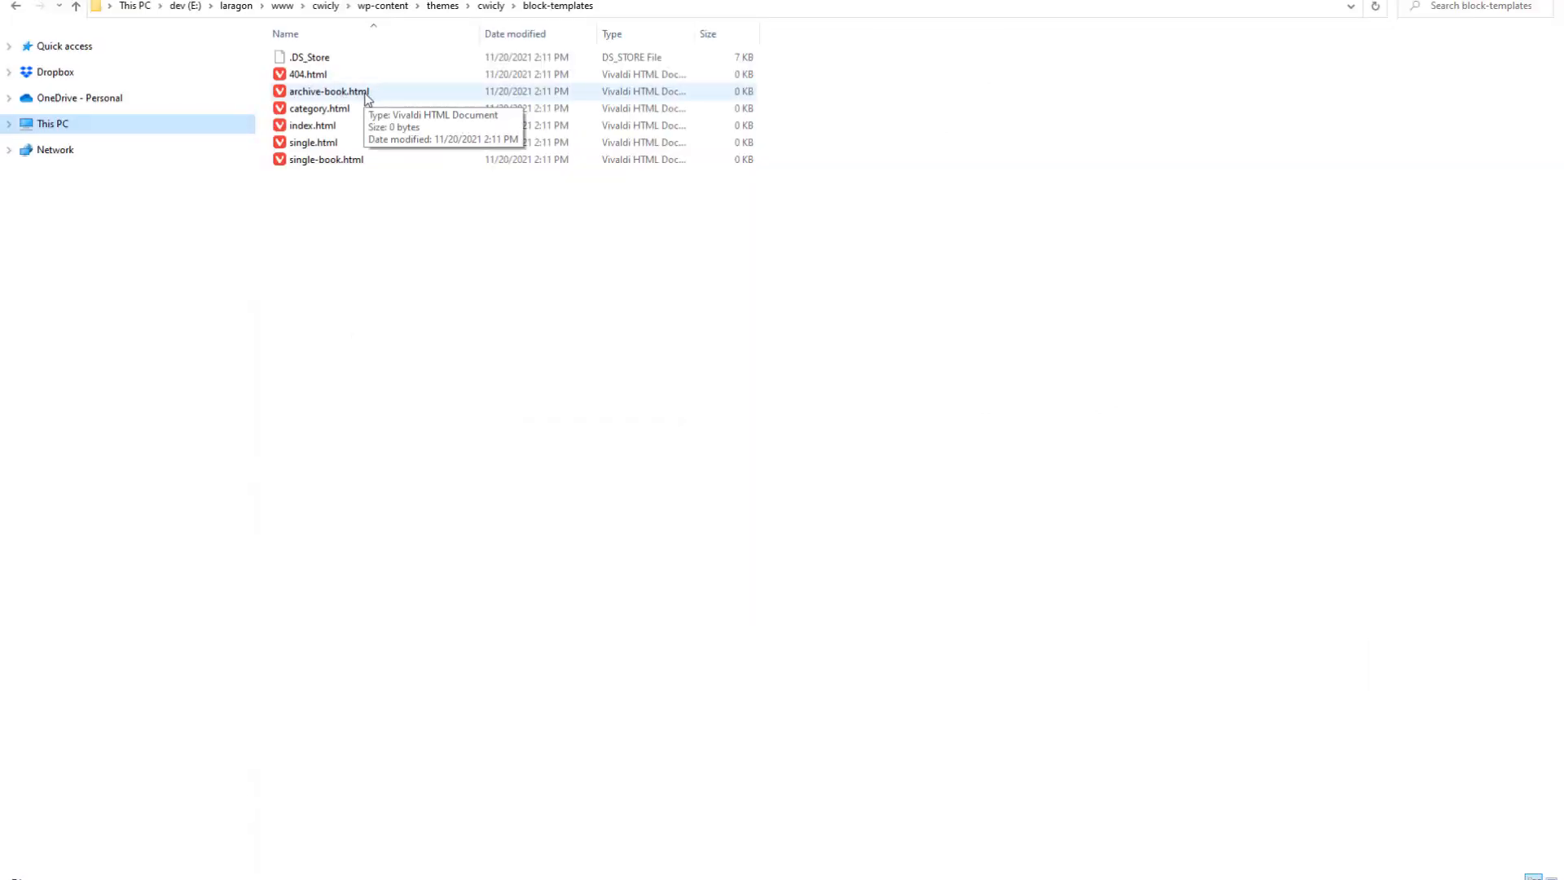
pyautogui.click(326, 109)
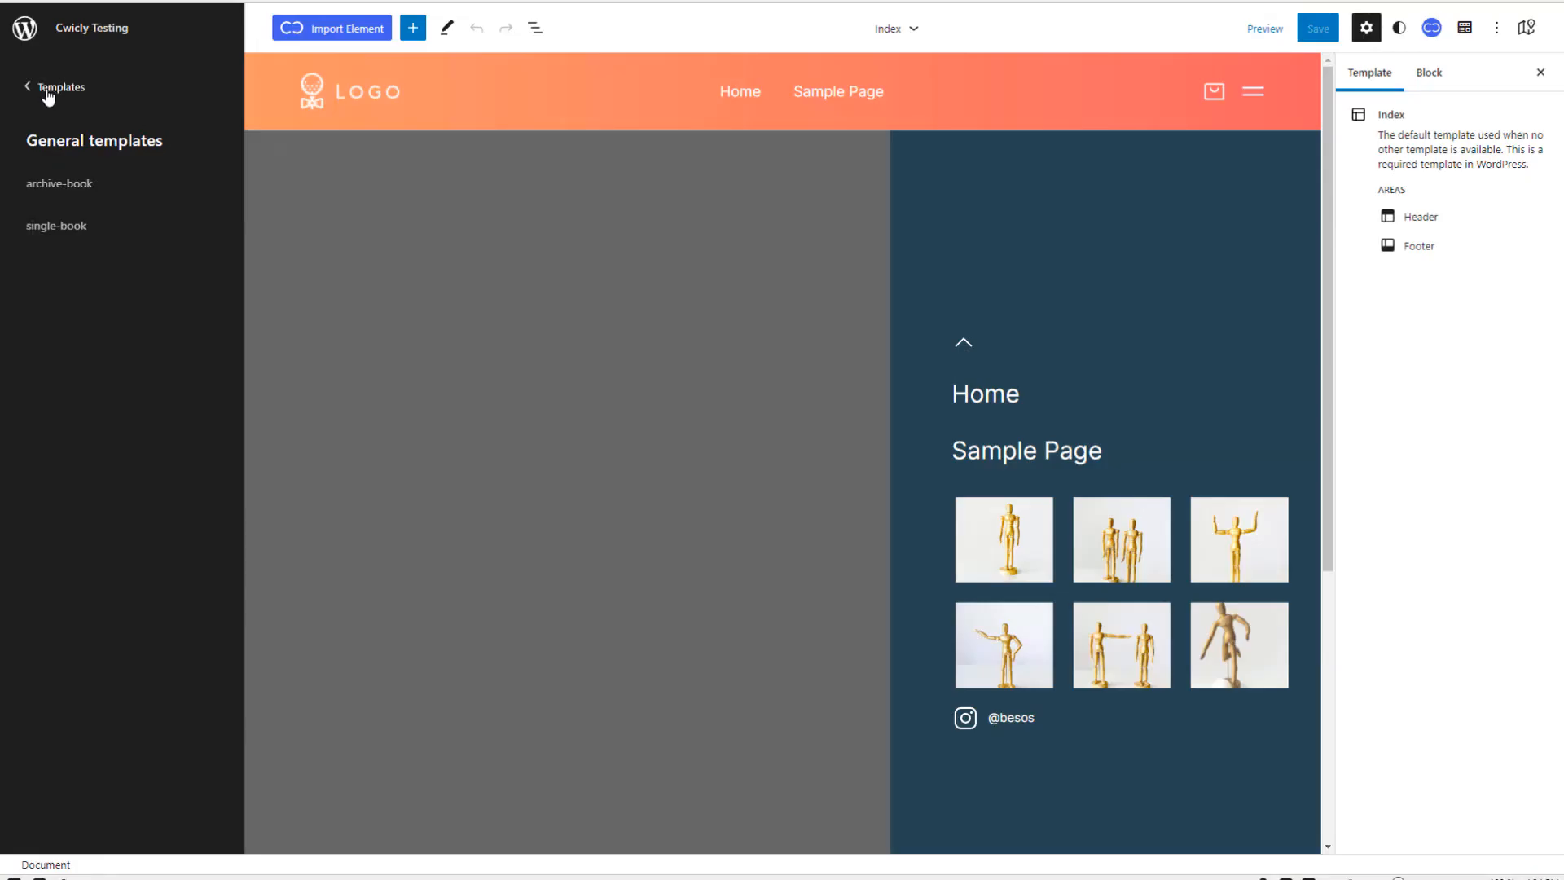
# Step: Leave the General templates group and open the header template part from the Headers group
pyautogui.click(61, 88)
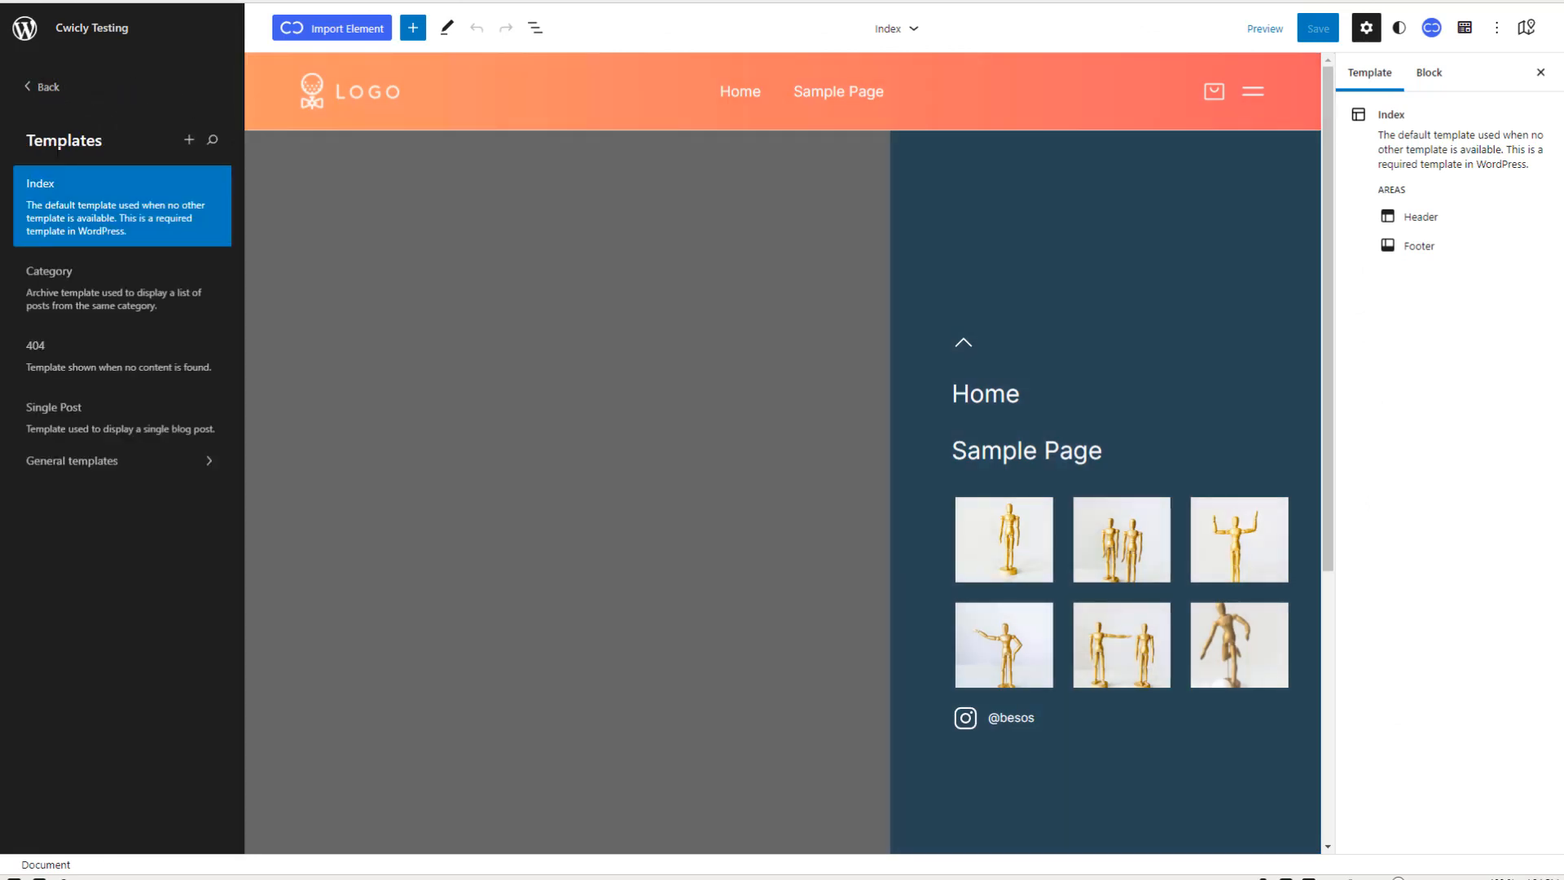
pyautogui.click(43, 81)
pyautogui.click(85, 217)
pyautogui.click(81, 188)
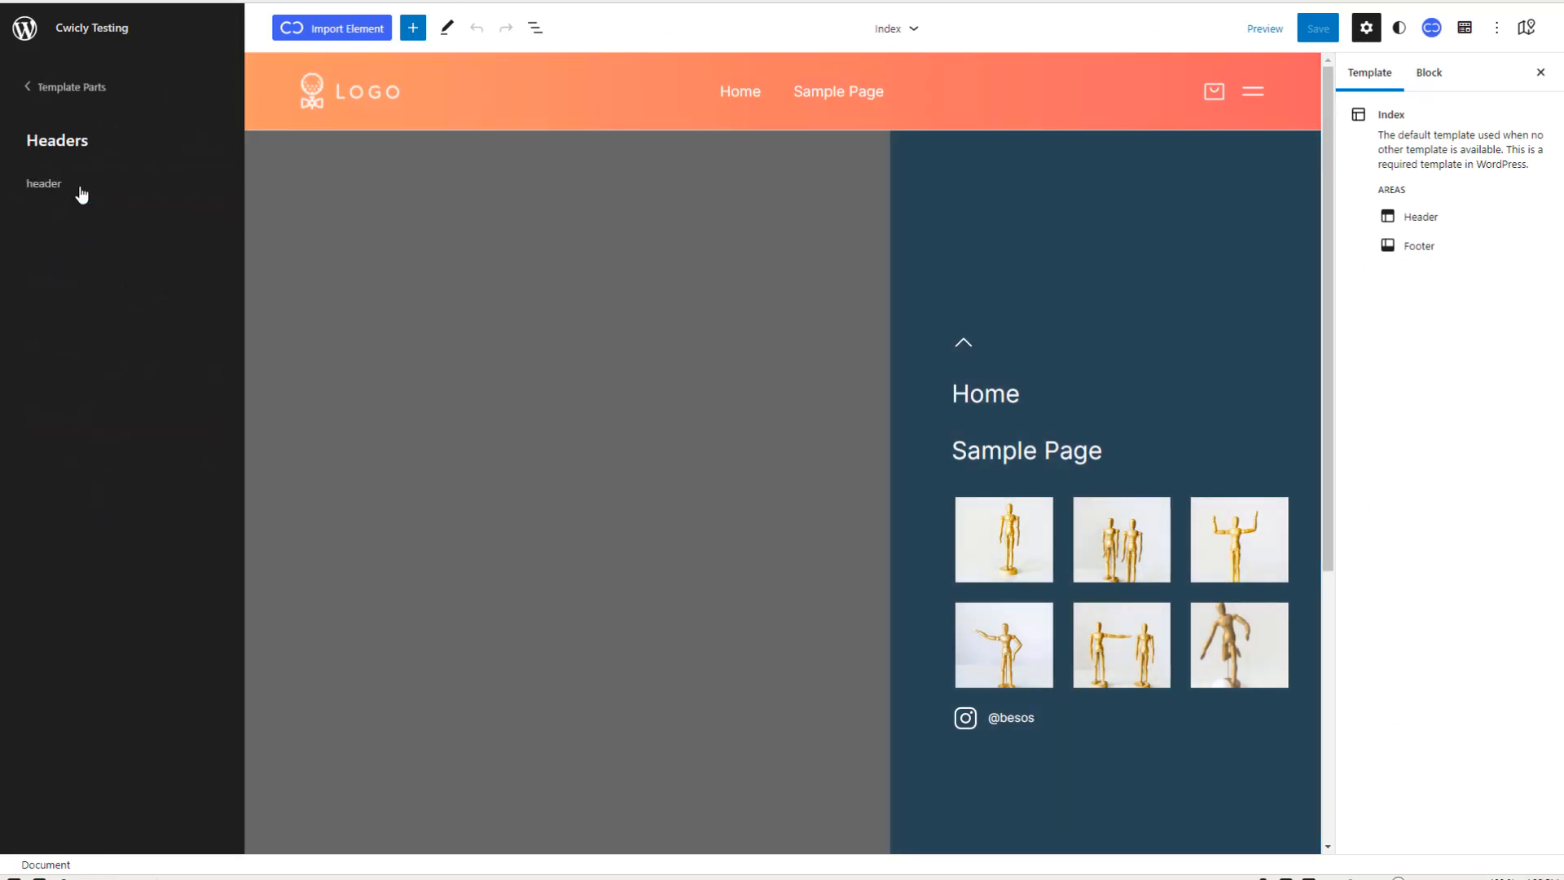
pyautogui.click(55, 194)
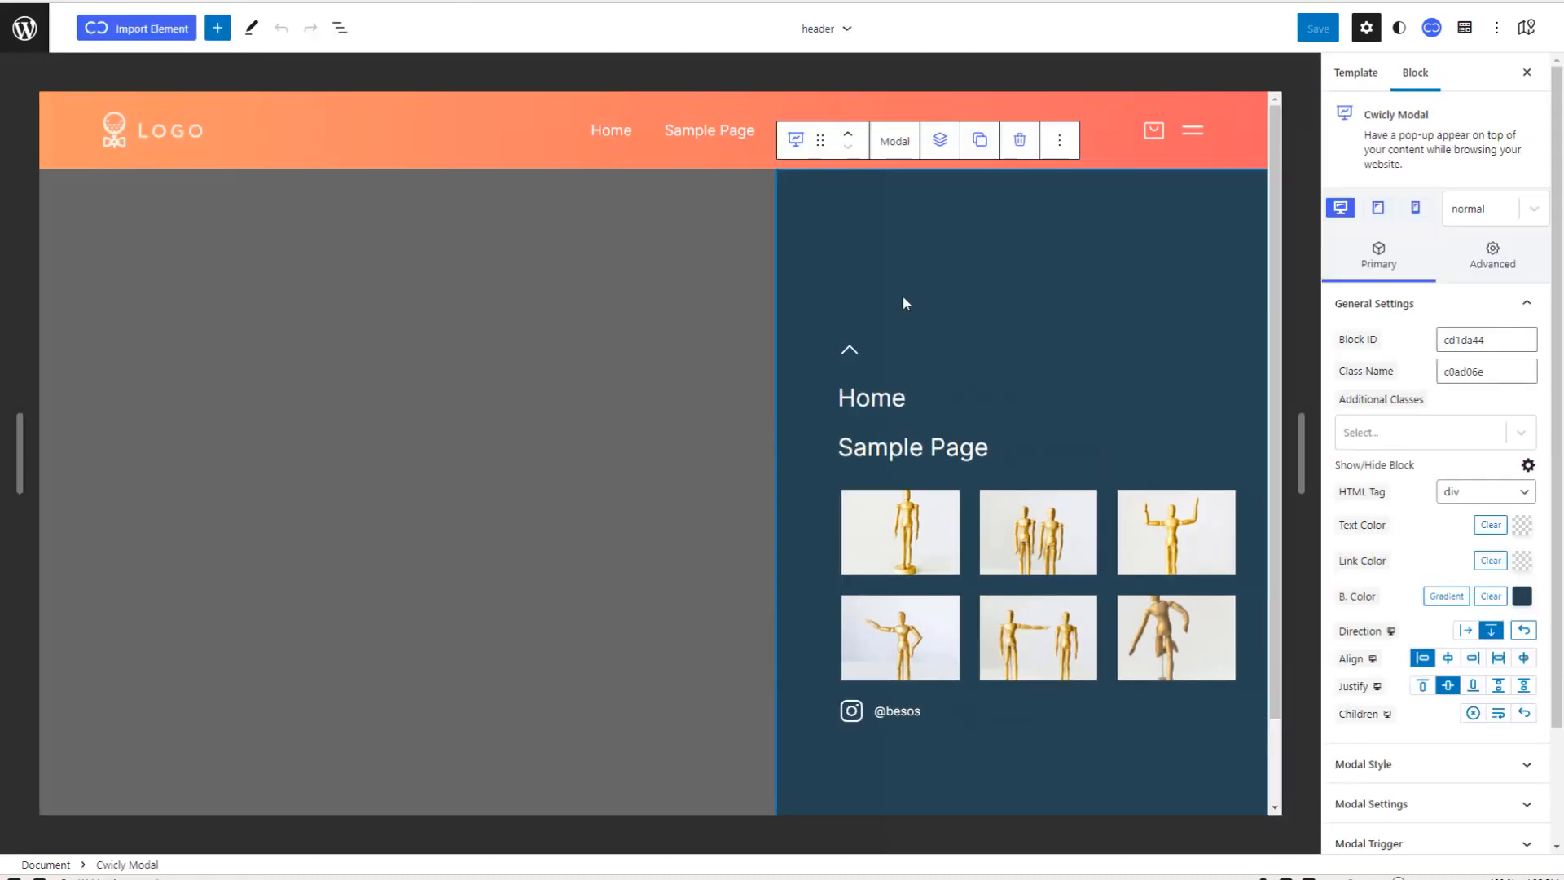
# Step: Delete the Cwicly Modal block with its contents from the header template part and save the header
pyautogui.click(337, 29)
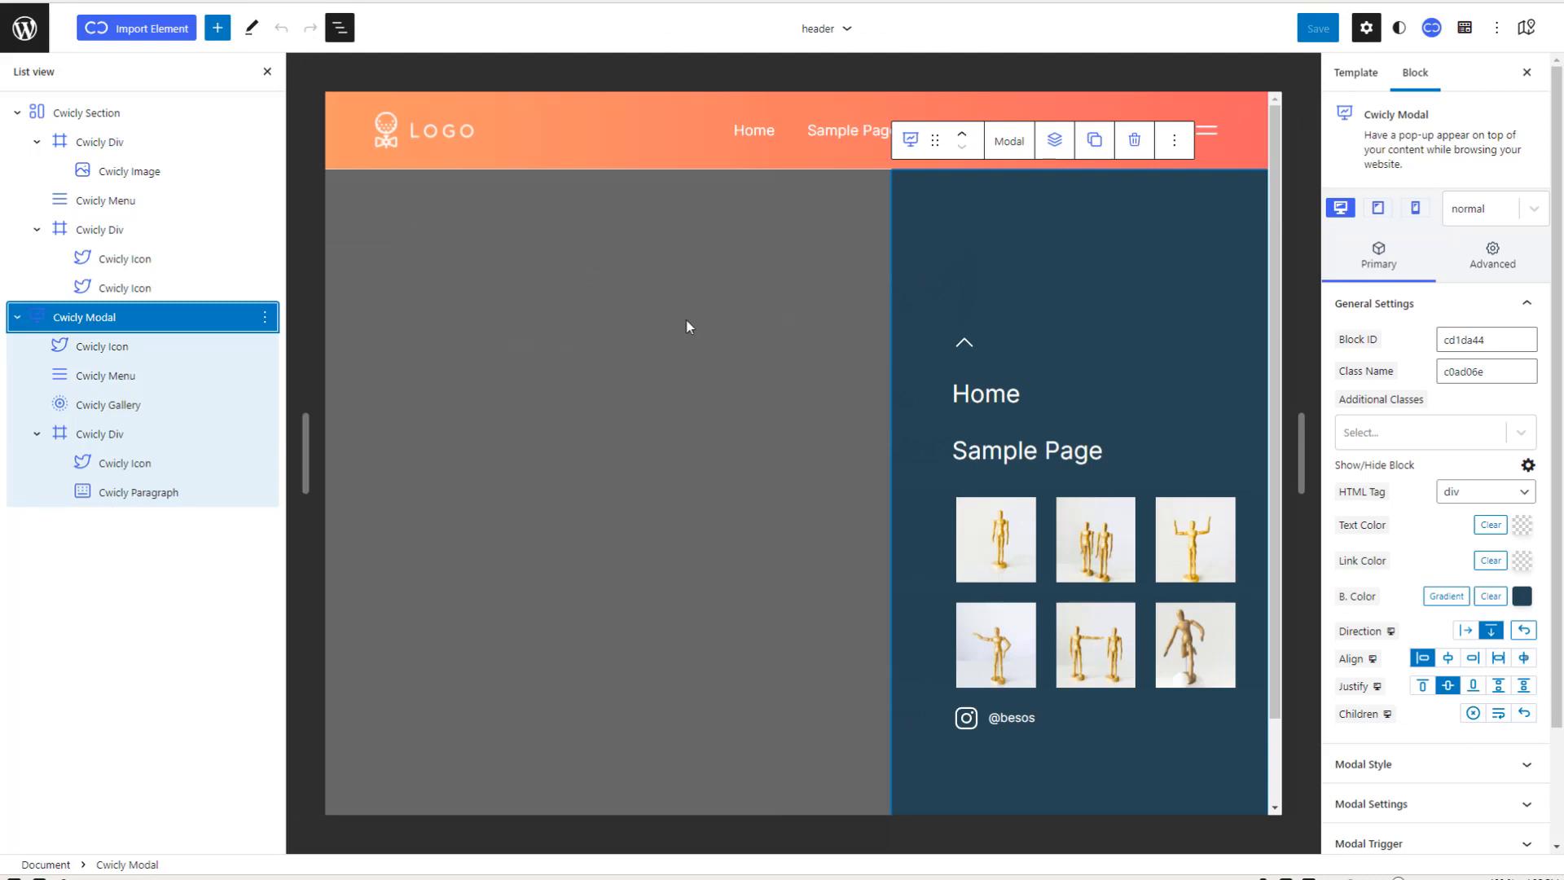
pyautogui.click(1132, 144)
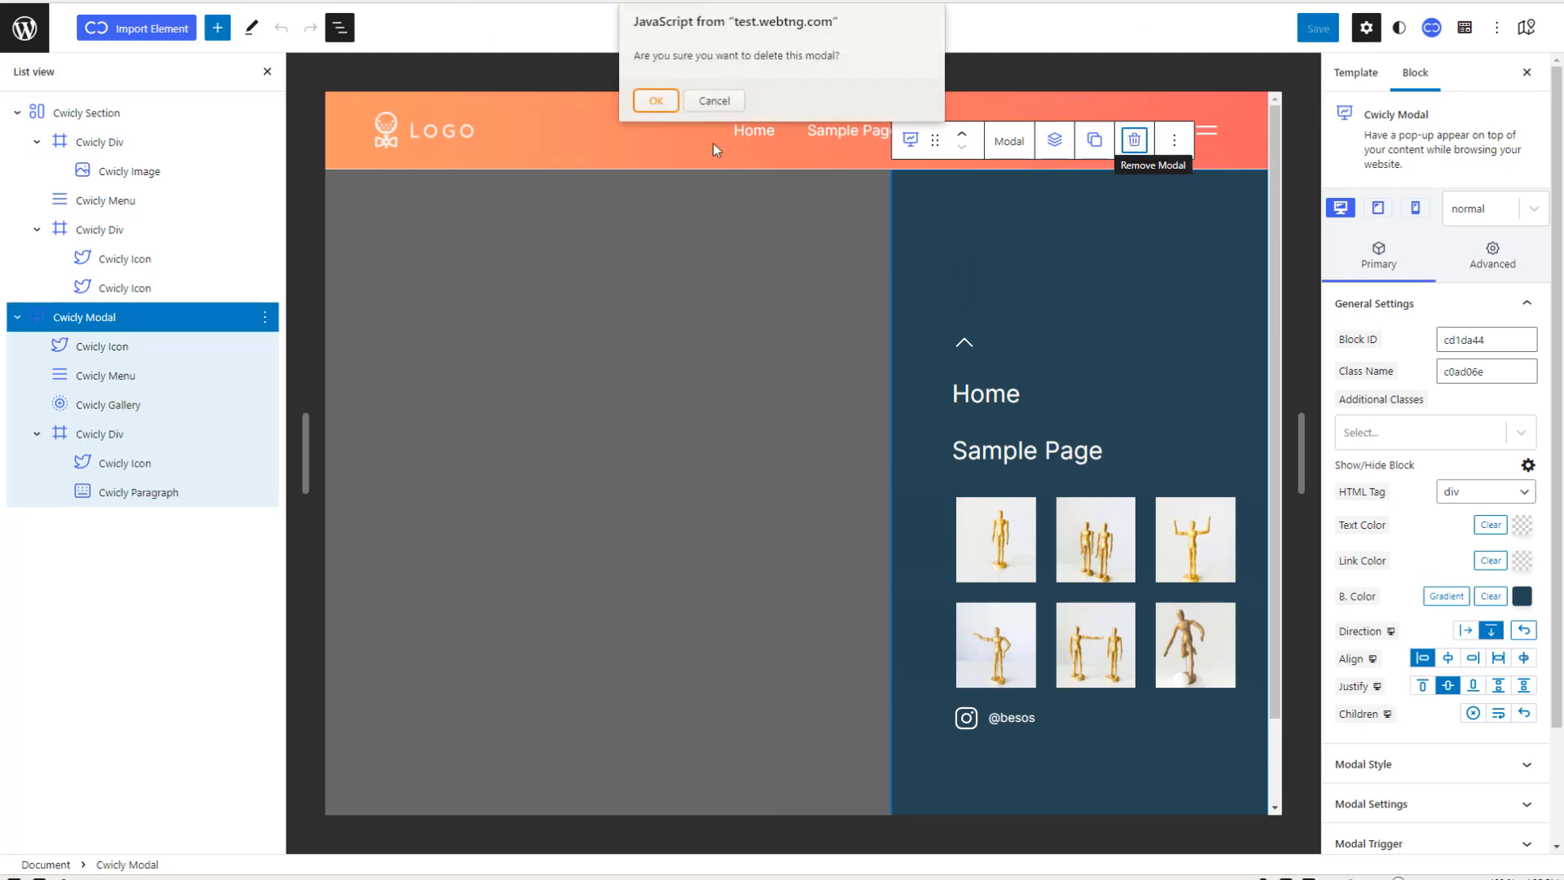
pyautogui.click(671, 105)
pyautogui.click(1317, 28)
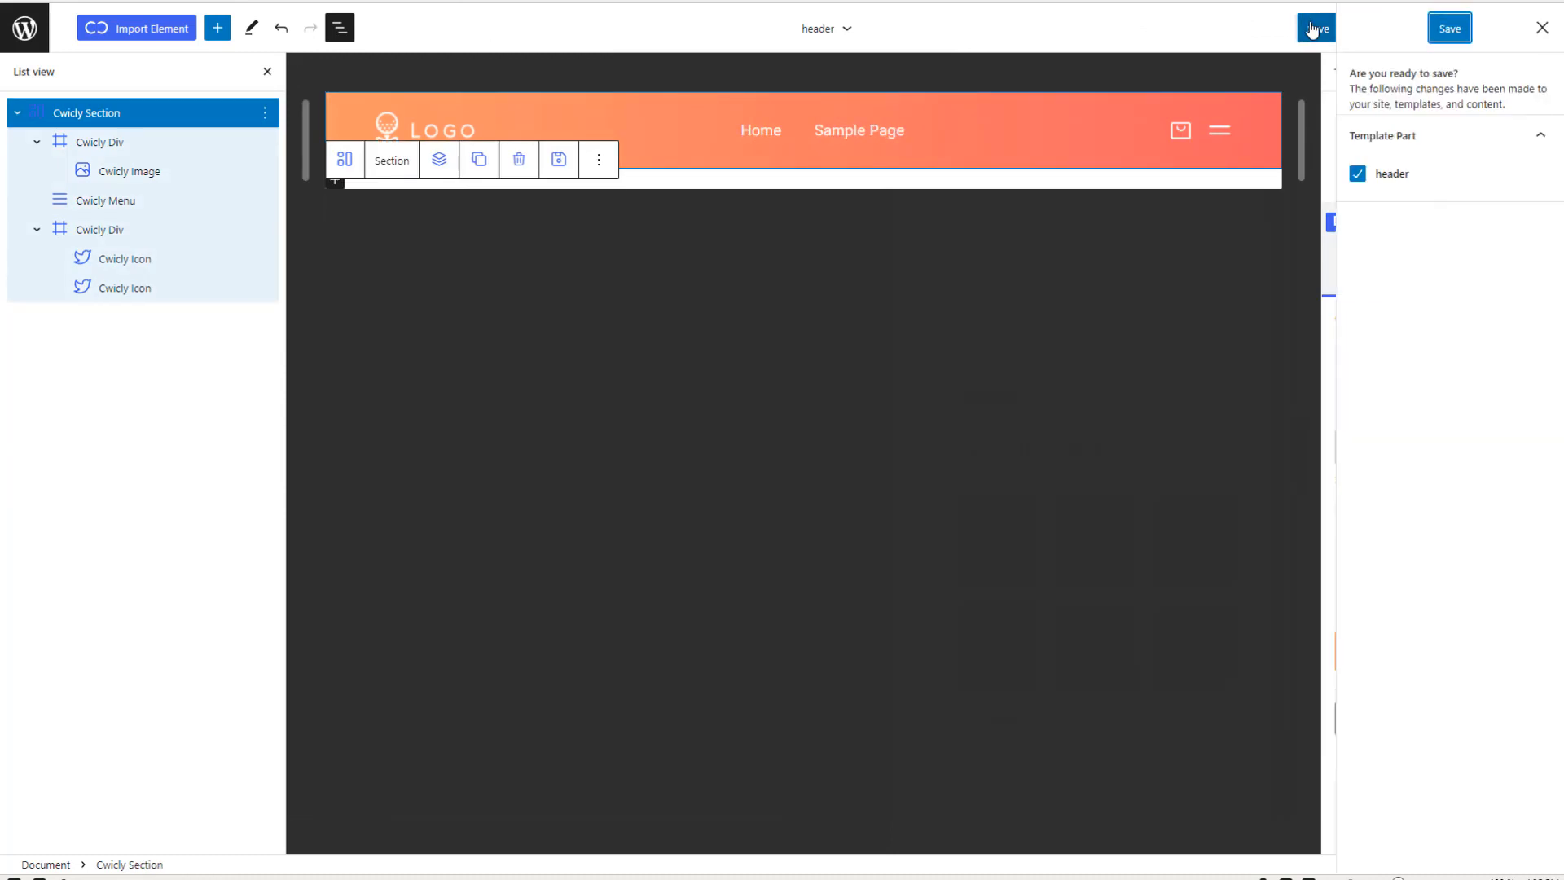
pyautogui.click(1451, 29)
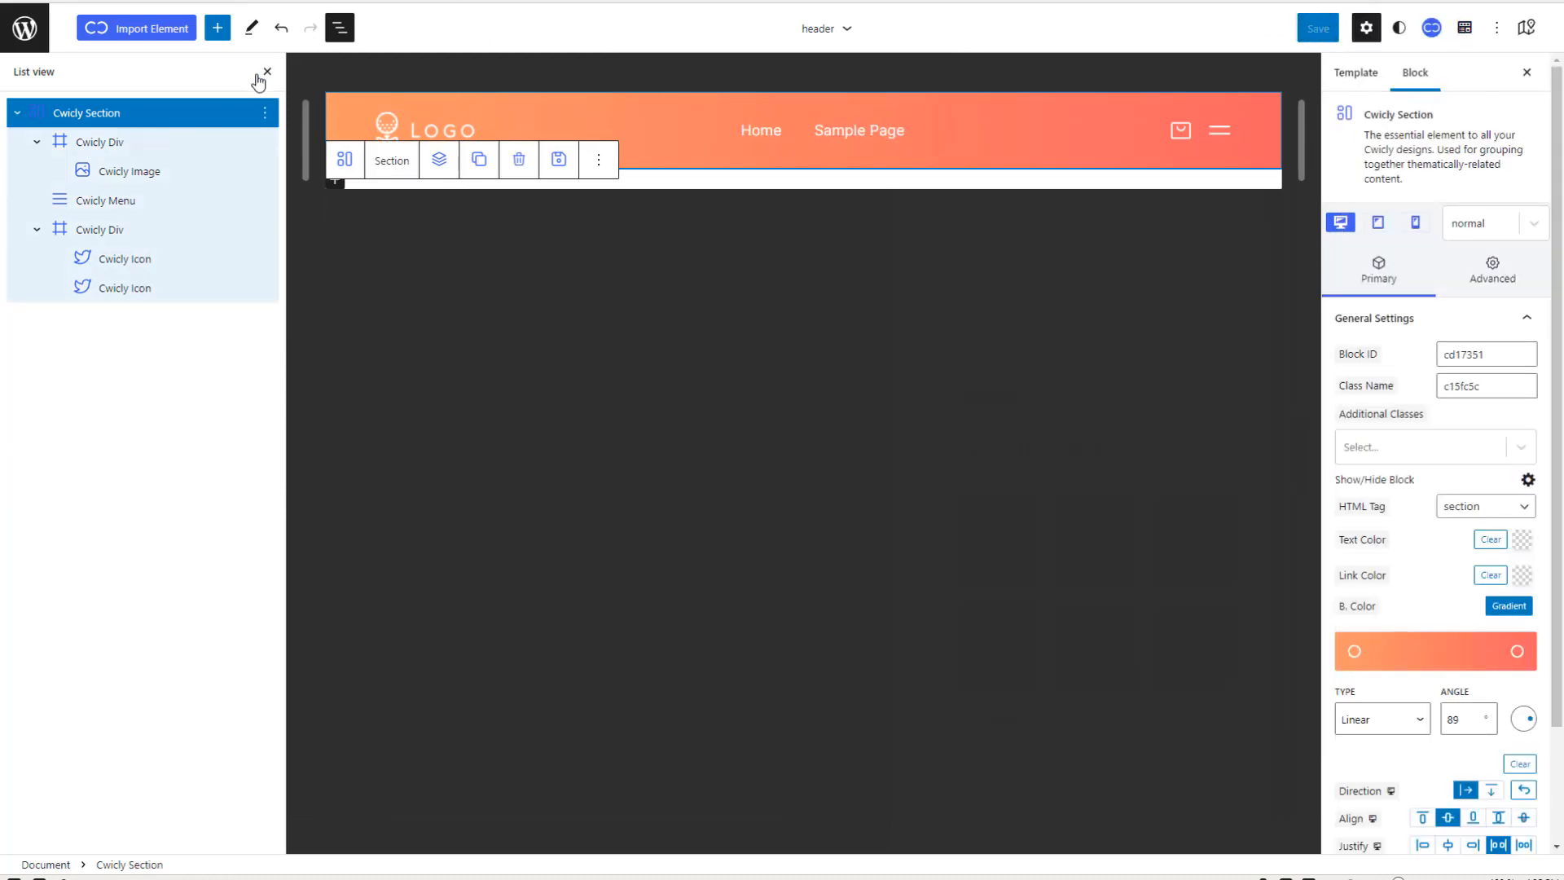
pyautogui.click(267, 71)
# Step: Open the single-book template from the General templates group for editing
pyautogui.click(42, 39)
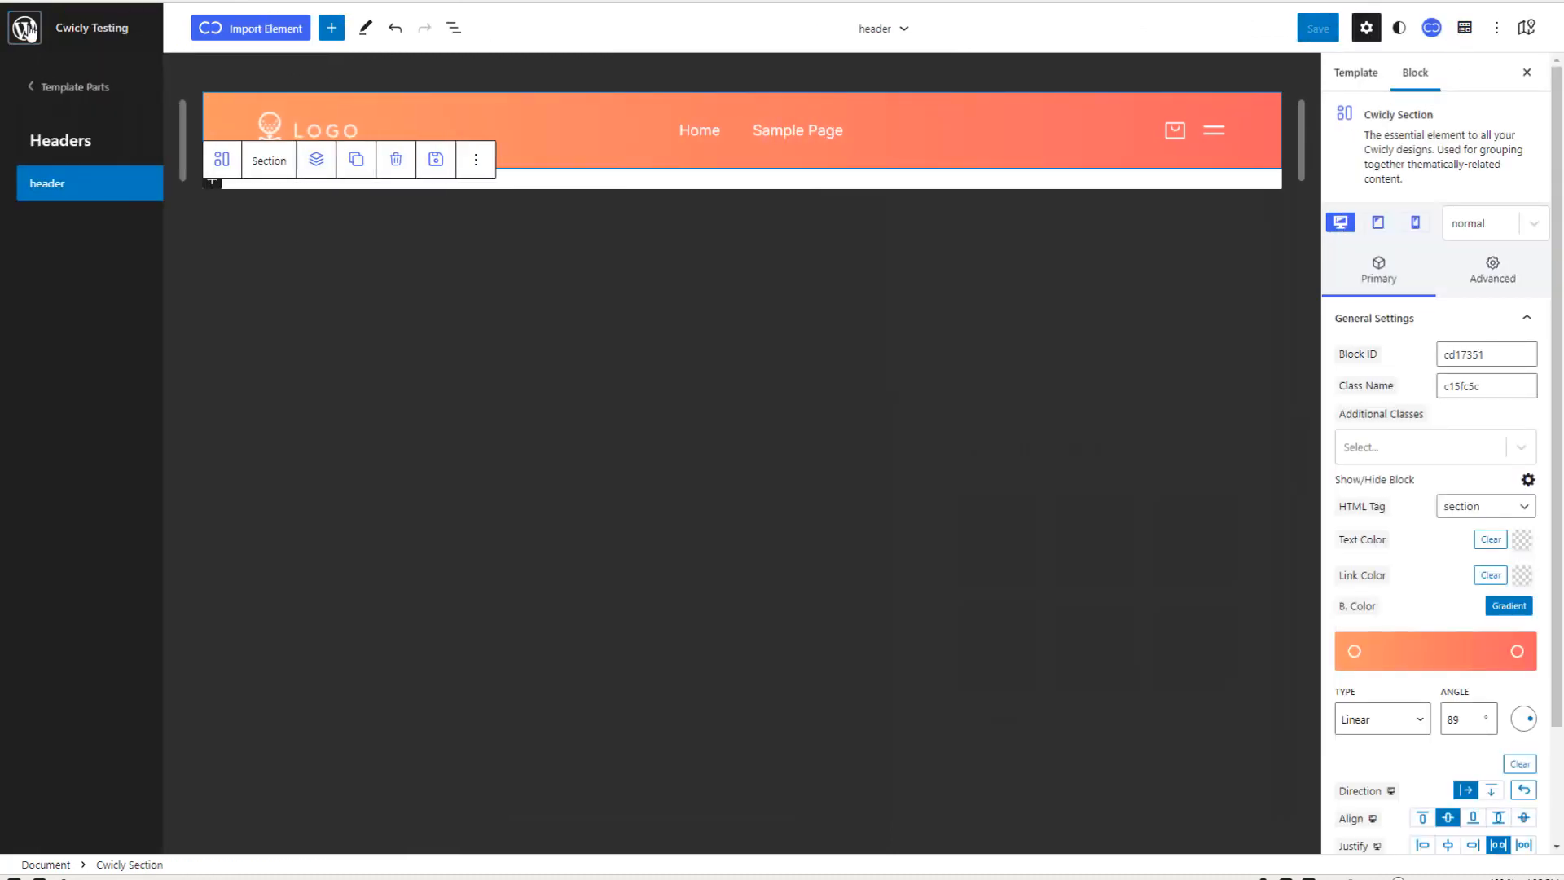
pyautogui.click(51, 96)
pyautogui.click(51, 94)
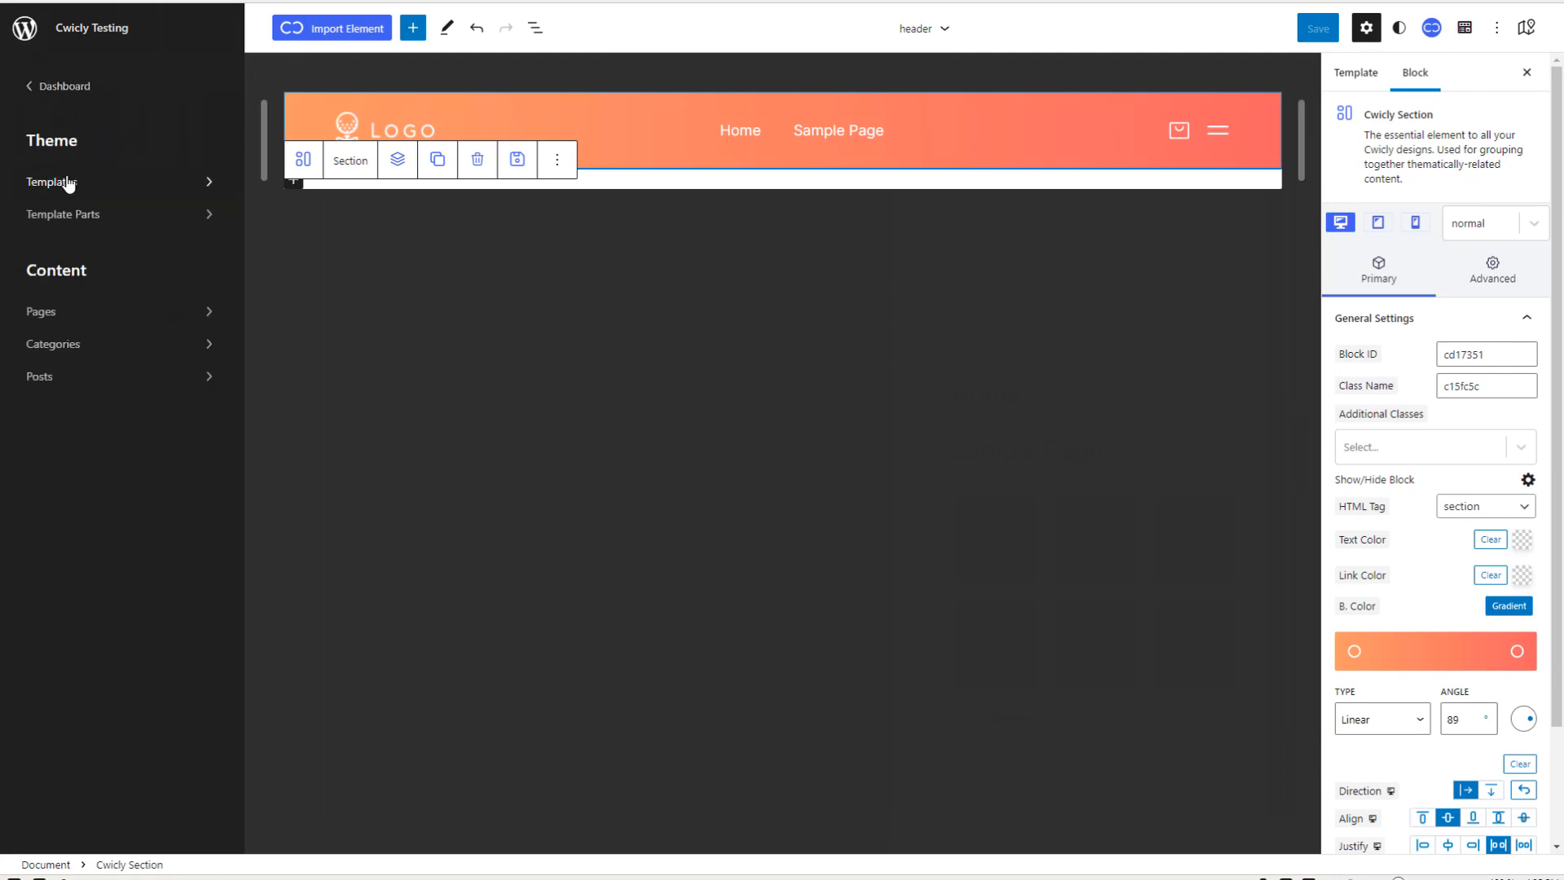
pyautogui.click(63, 181)
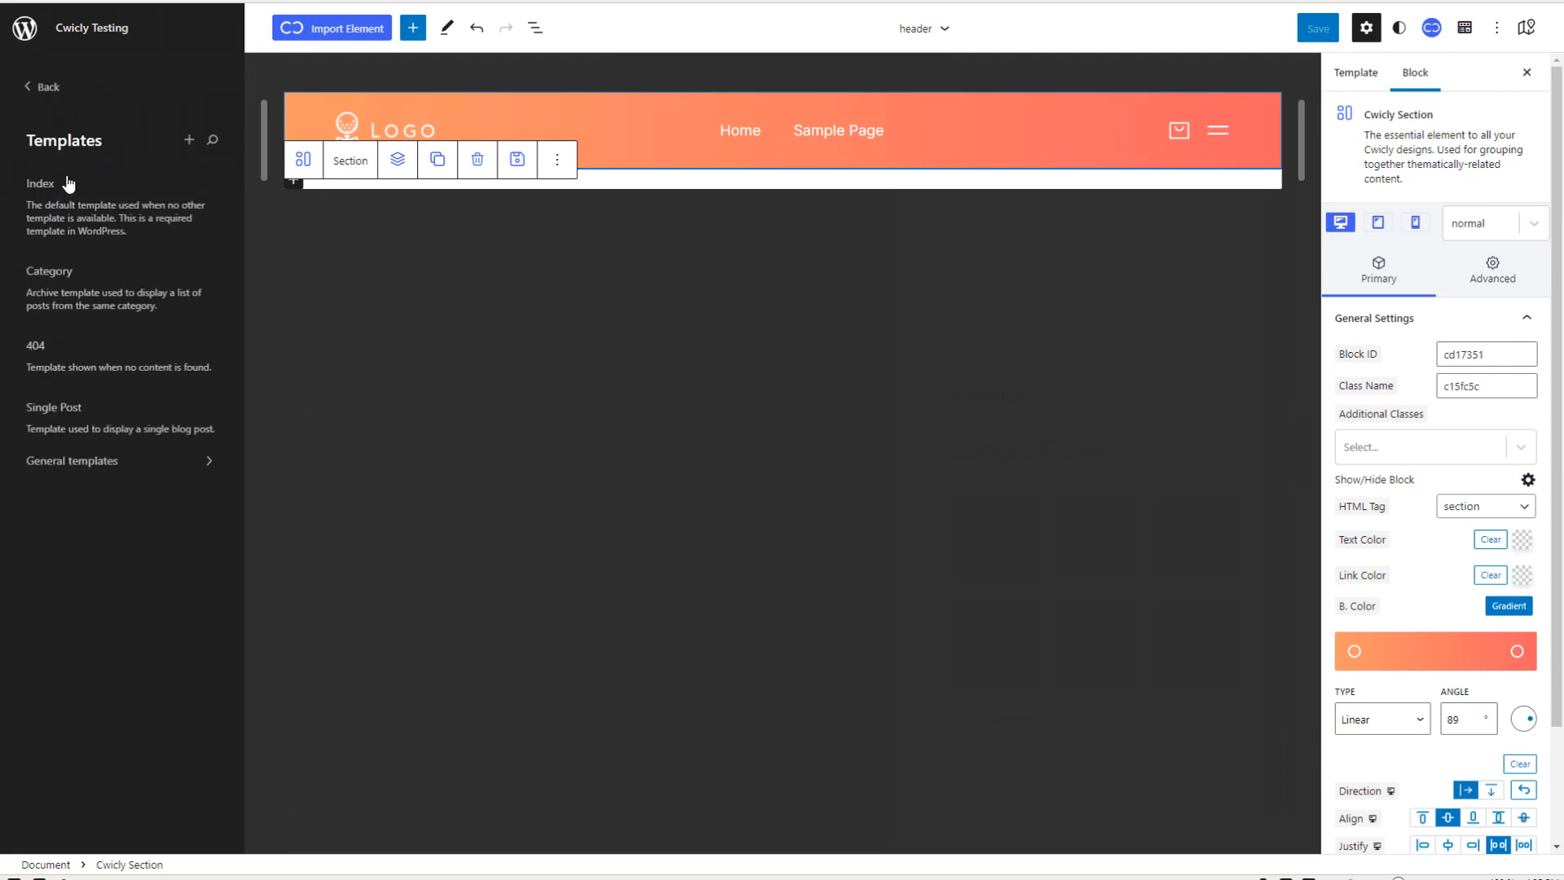
pyautogui.click(71, 459)
pyautogui.click(60, 231)
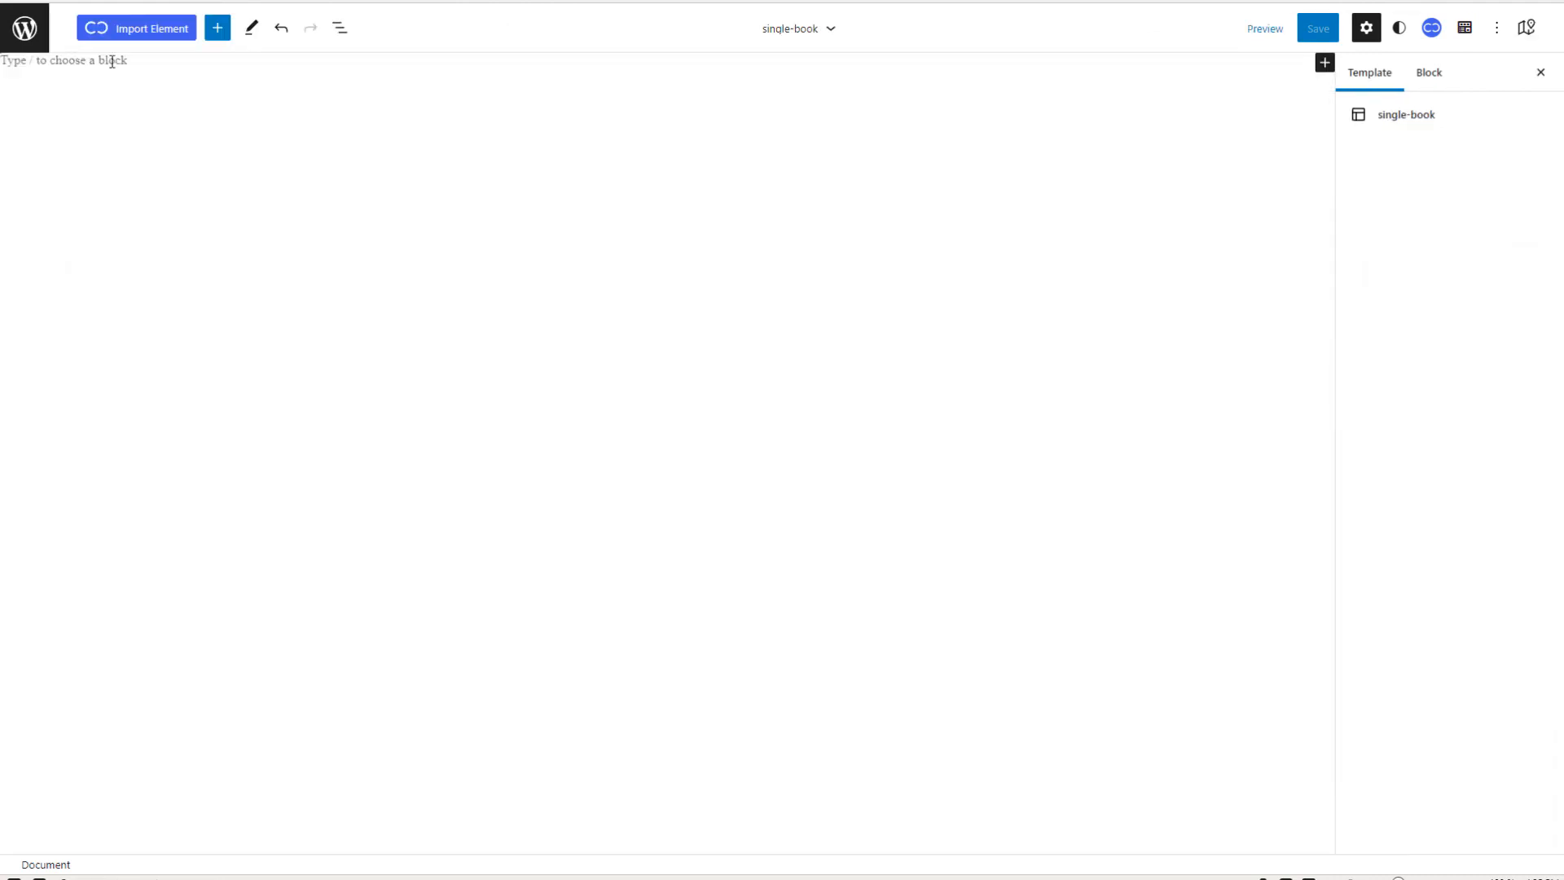
# Step: Insert a Header block at the start of the single-book template using the existing "header" template part
pyautogui.click(112, 62)
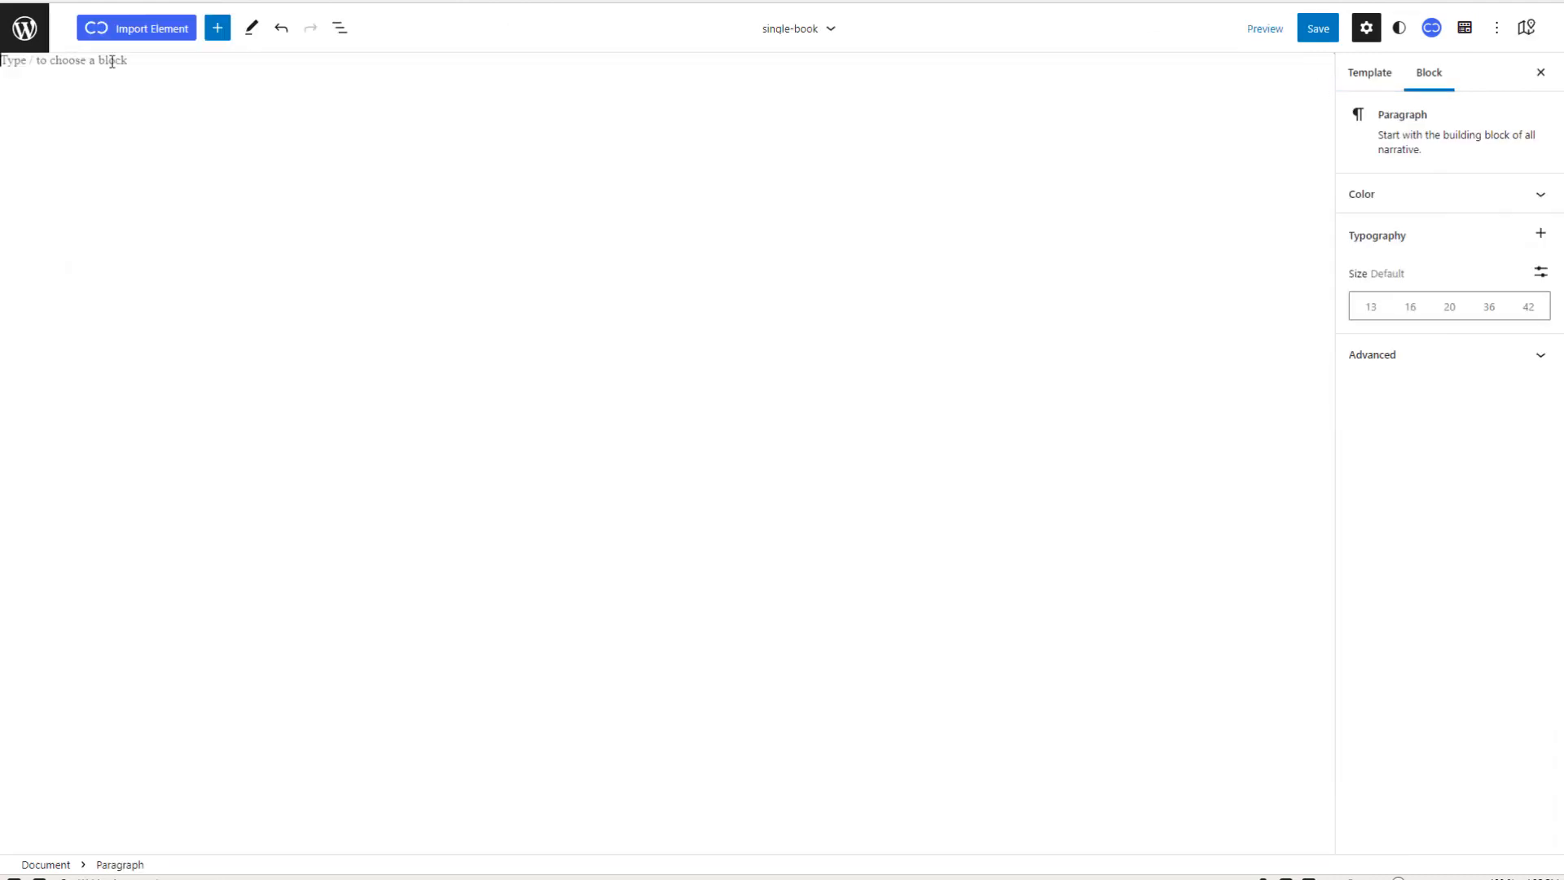
pyautogui.write('/')
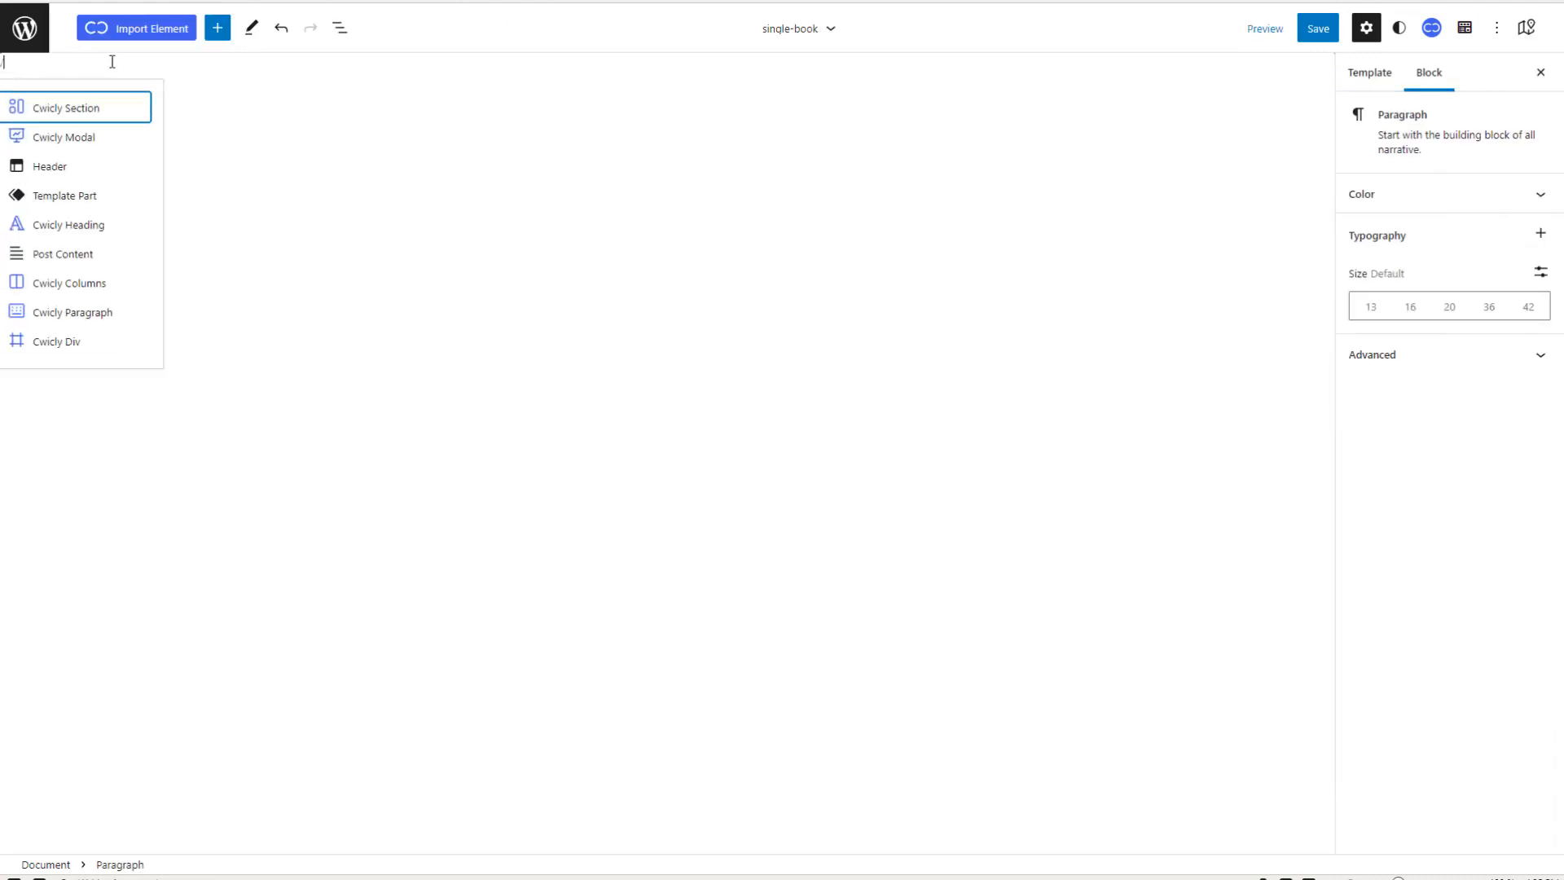
pyautogui.click(50, 166)
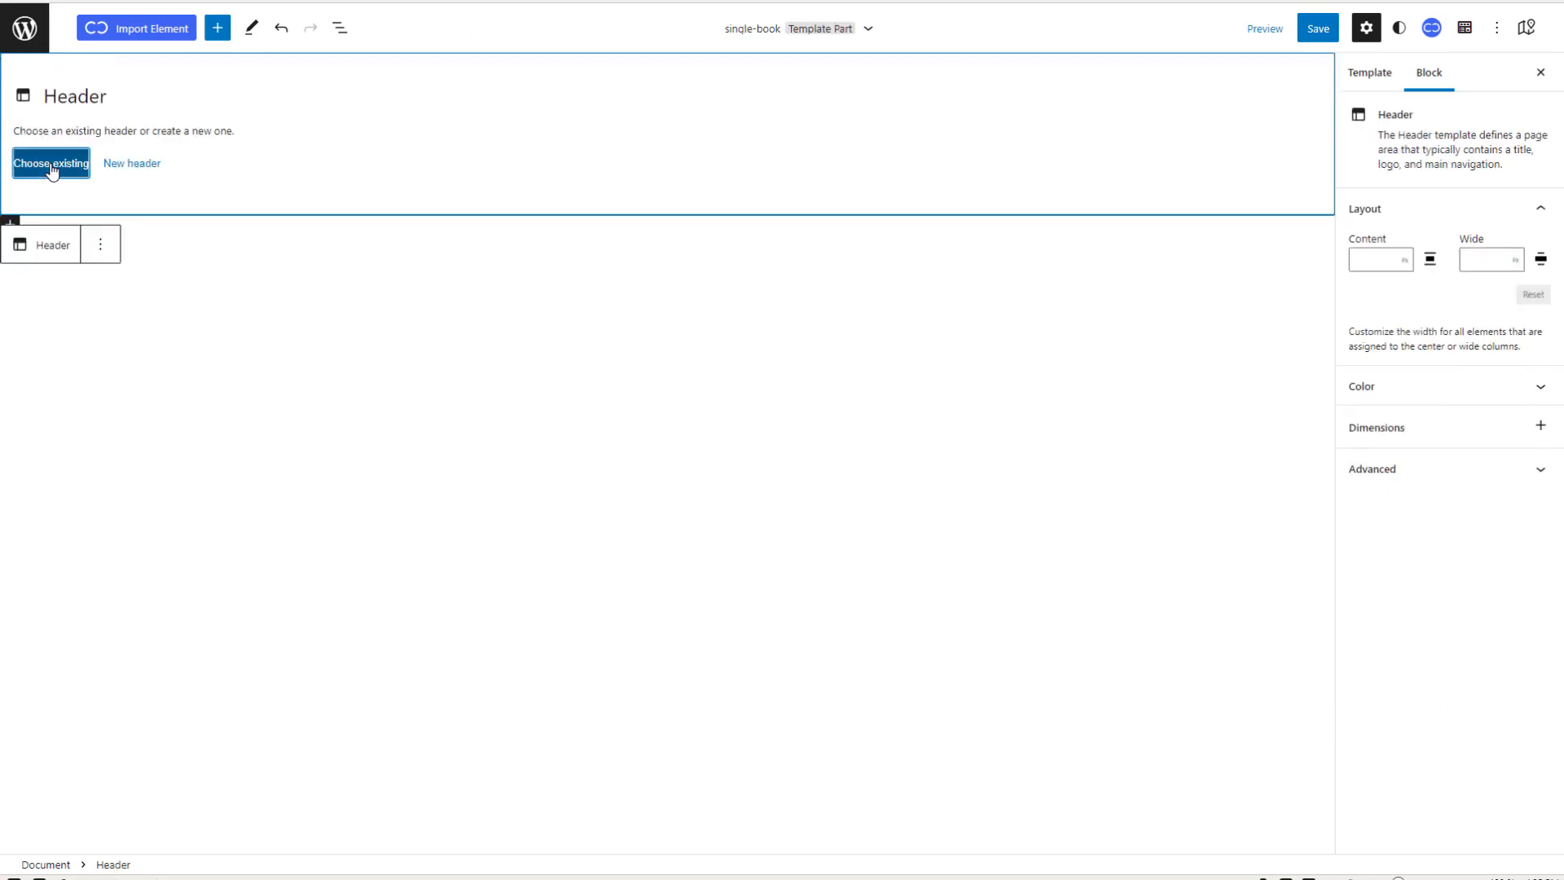
pyautogui.click(50, 165)
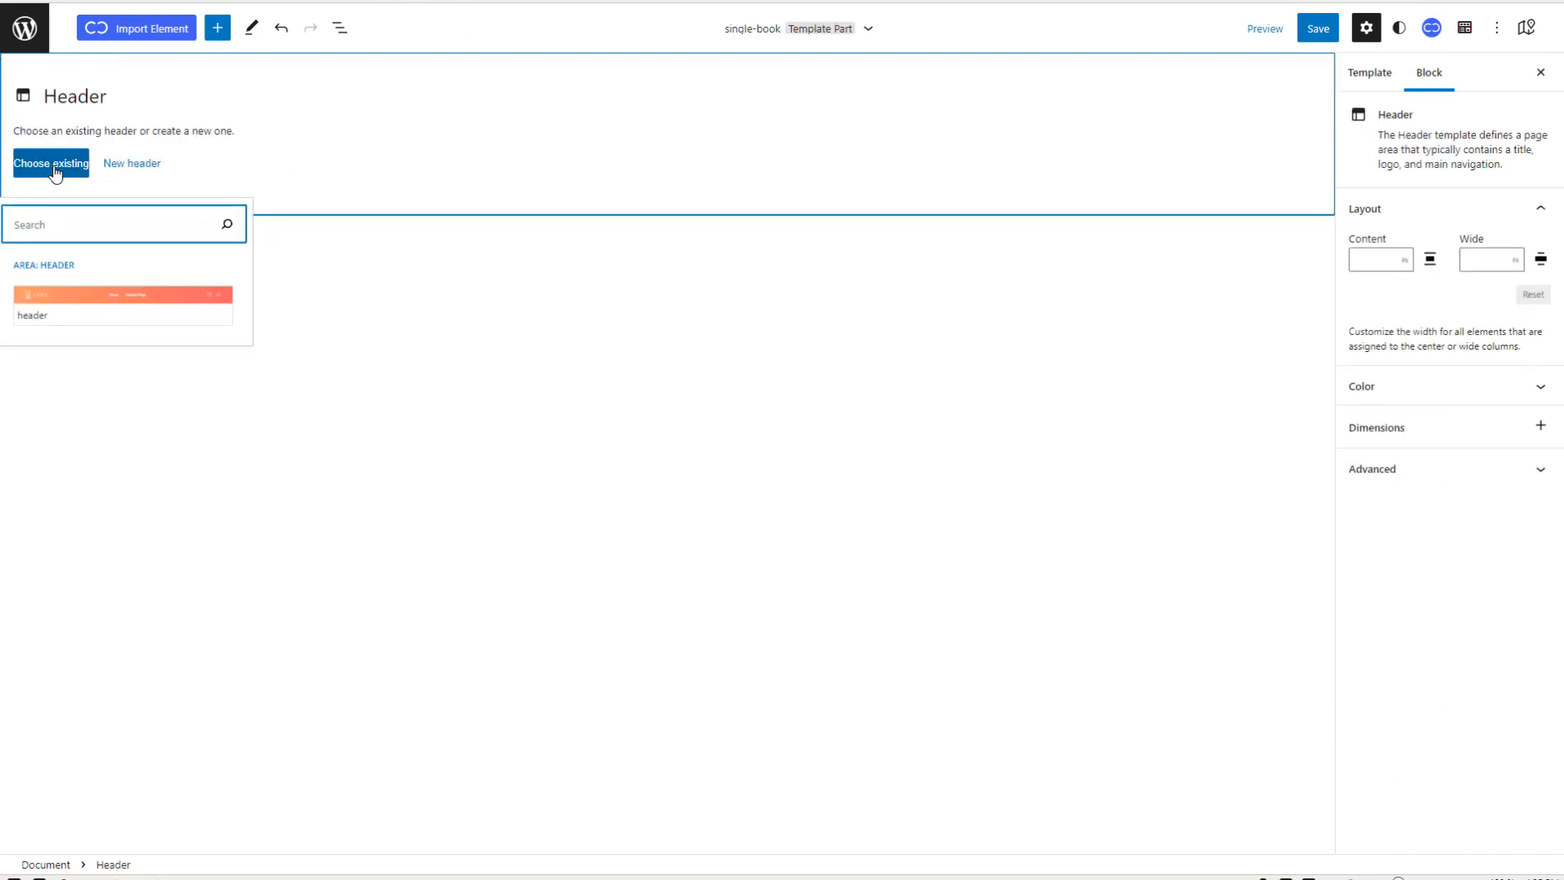
pyautogui.click(84, 298)
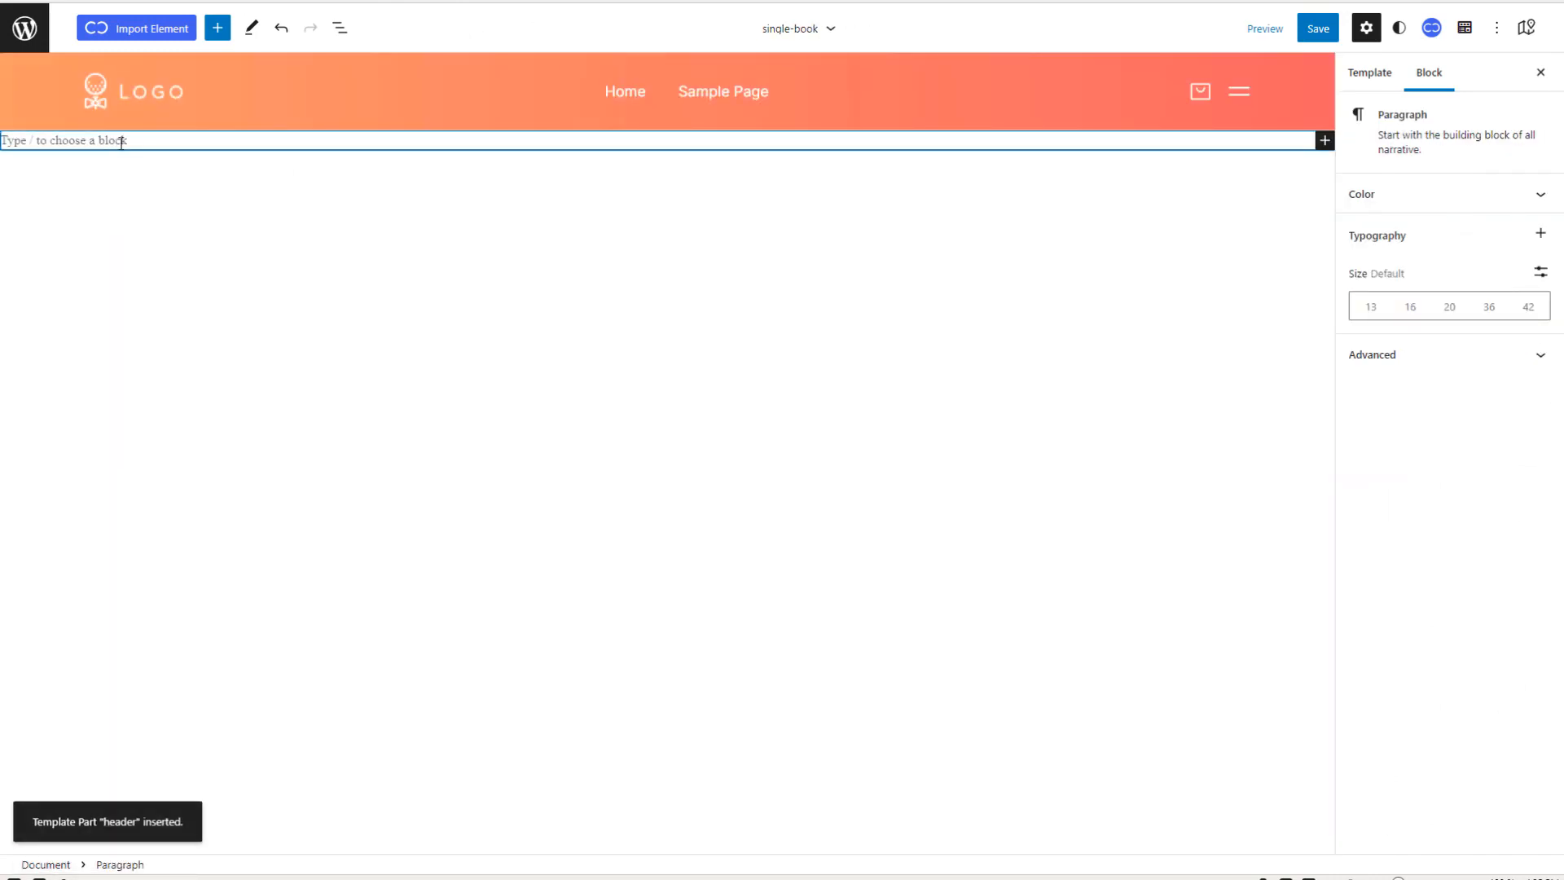
# Step: Insert a Footer block below the header using the existing "footer" template part
pyautogui.write('/')
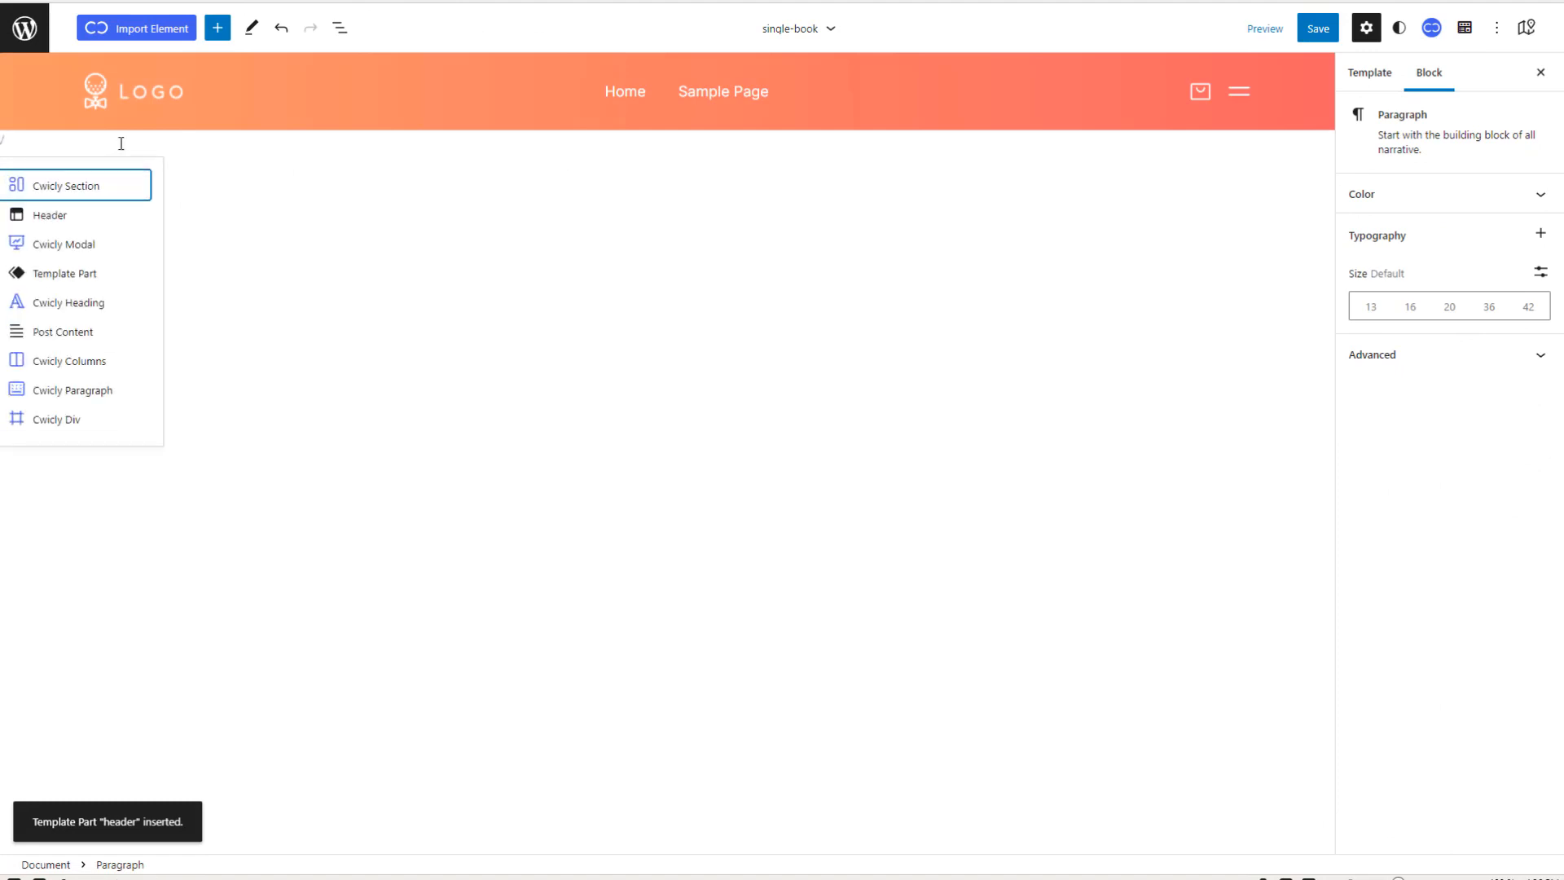
pyautogui.write('foo')
pyautogui.click(75, 70)
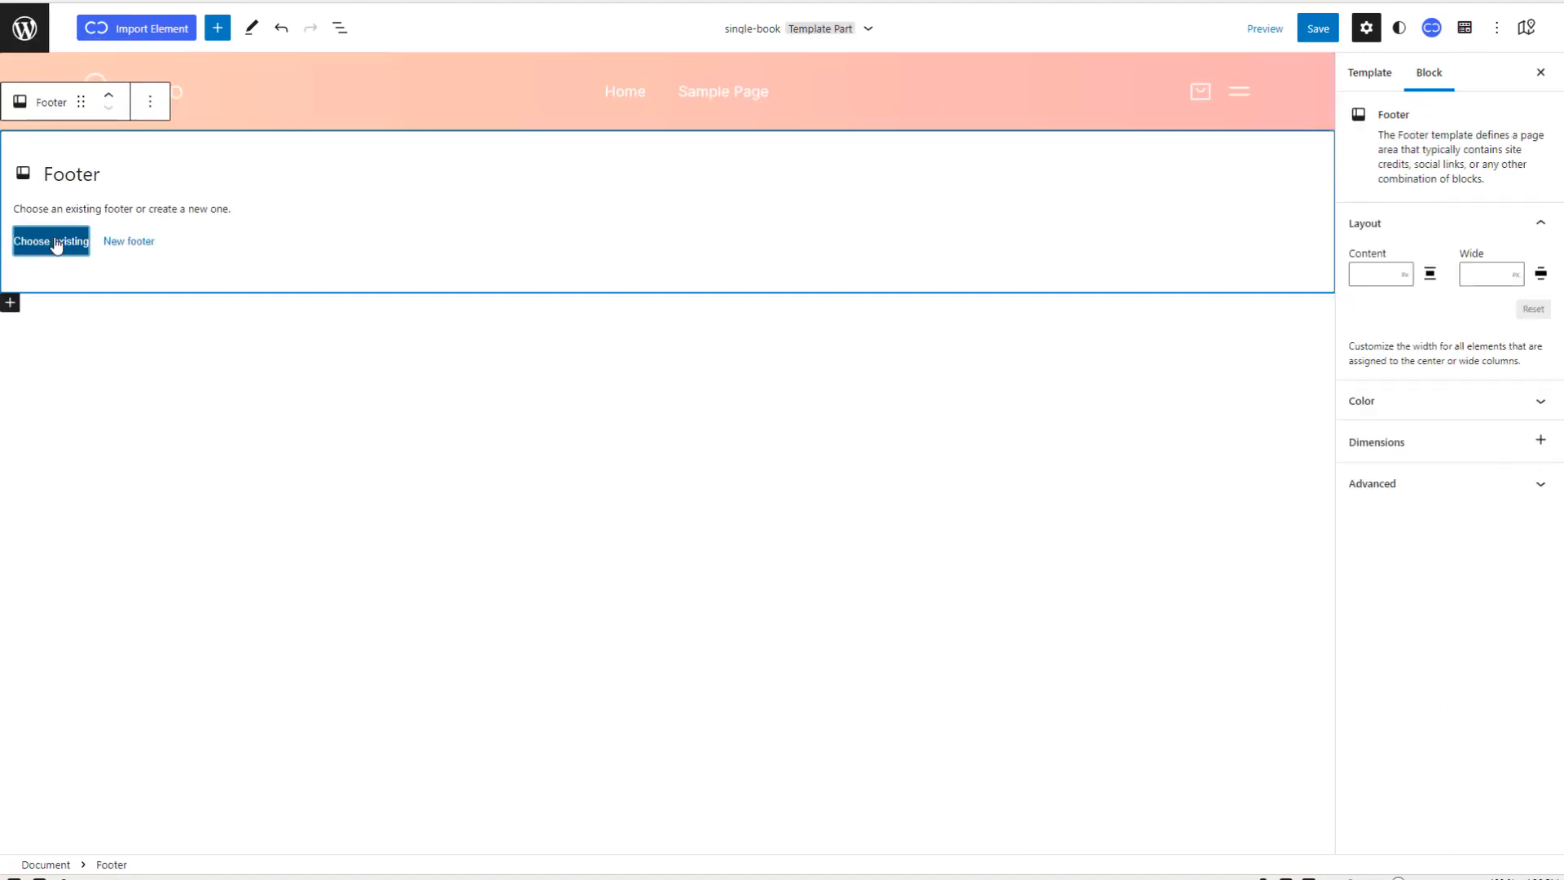
pyautogui.click(55, 244)
pyautogui.click(74, 377)
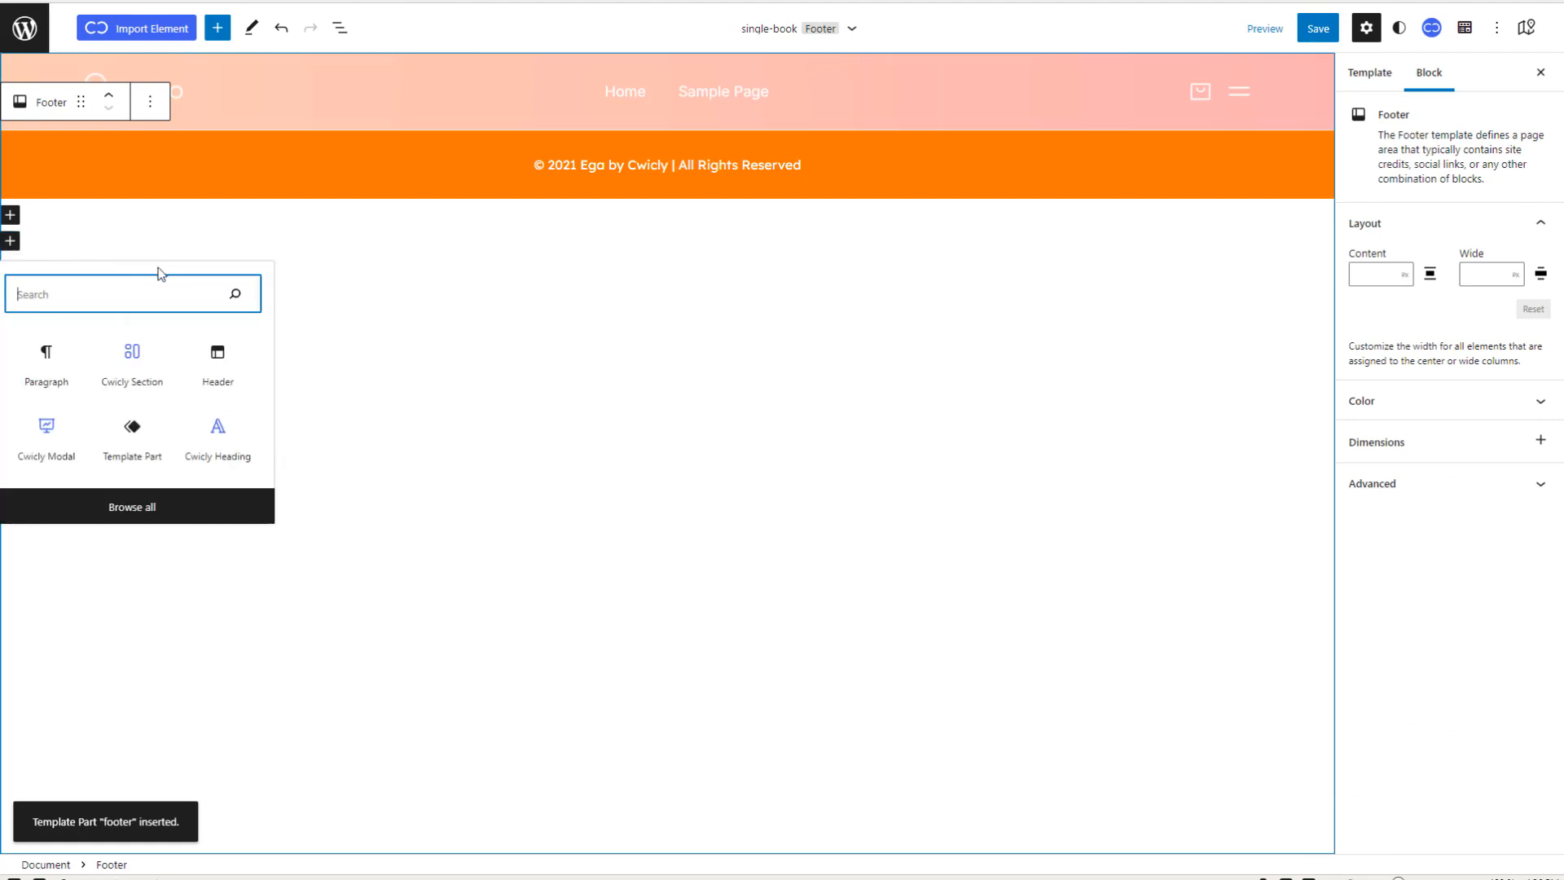
# Step: Add a Cwicly Section between the header and footer and nest a Cwicly Columns block inside it
pyautogui.click(132, 359)
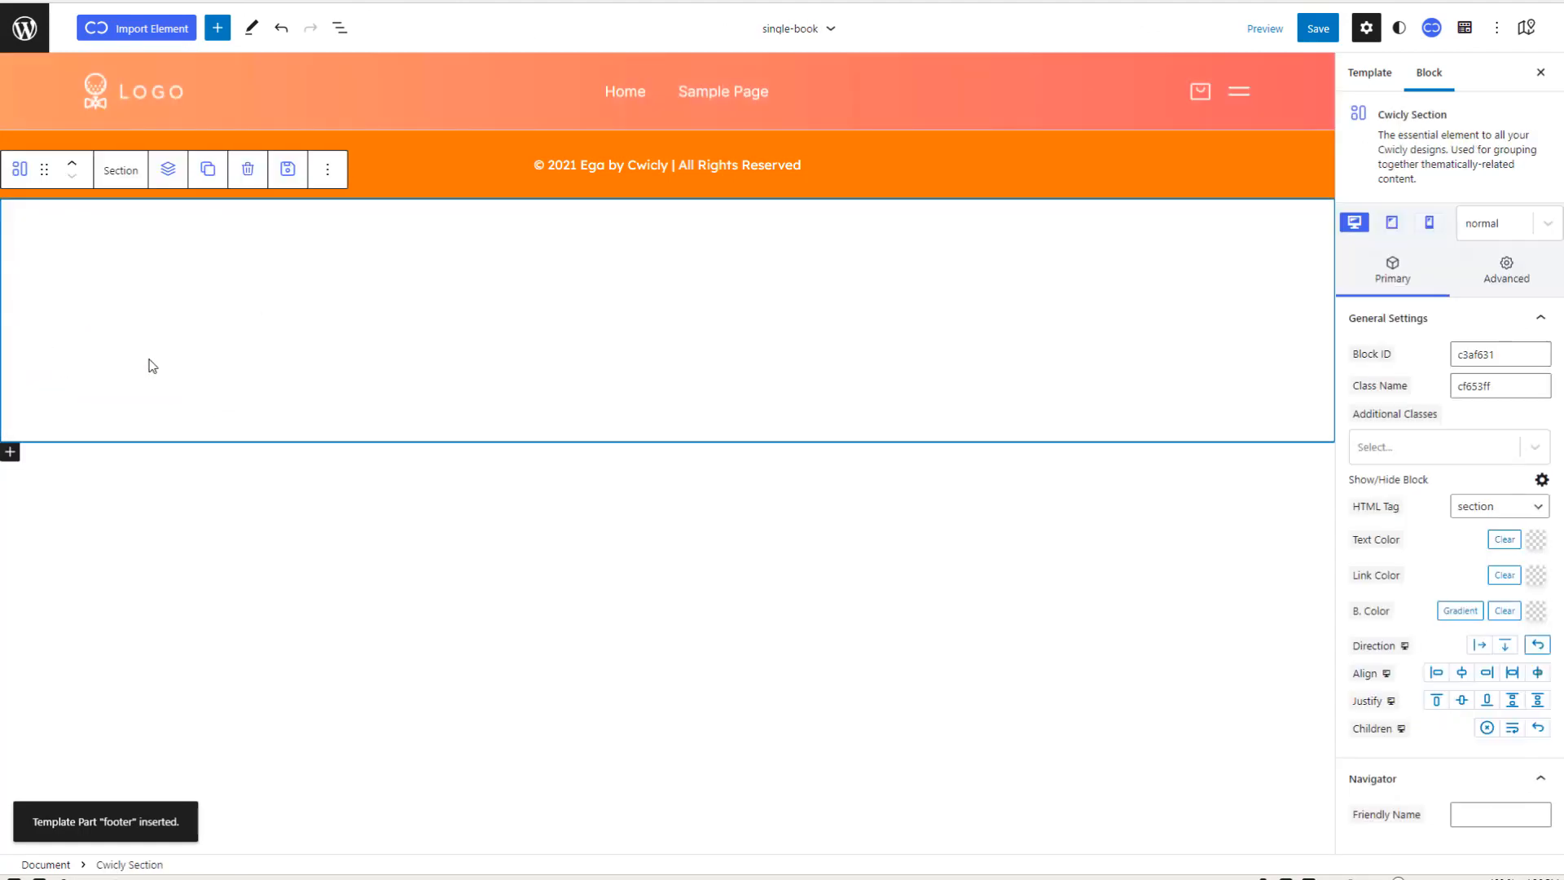
pyautogui.click(74, 166)
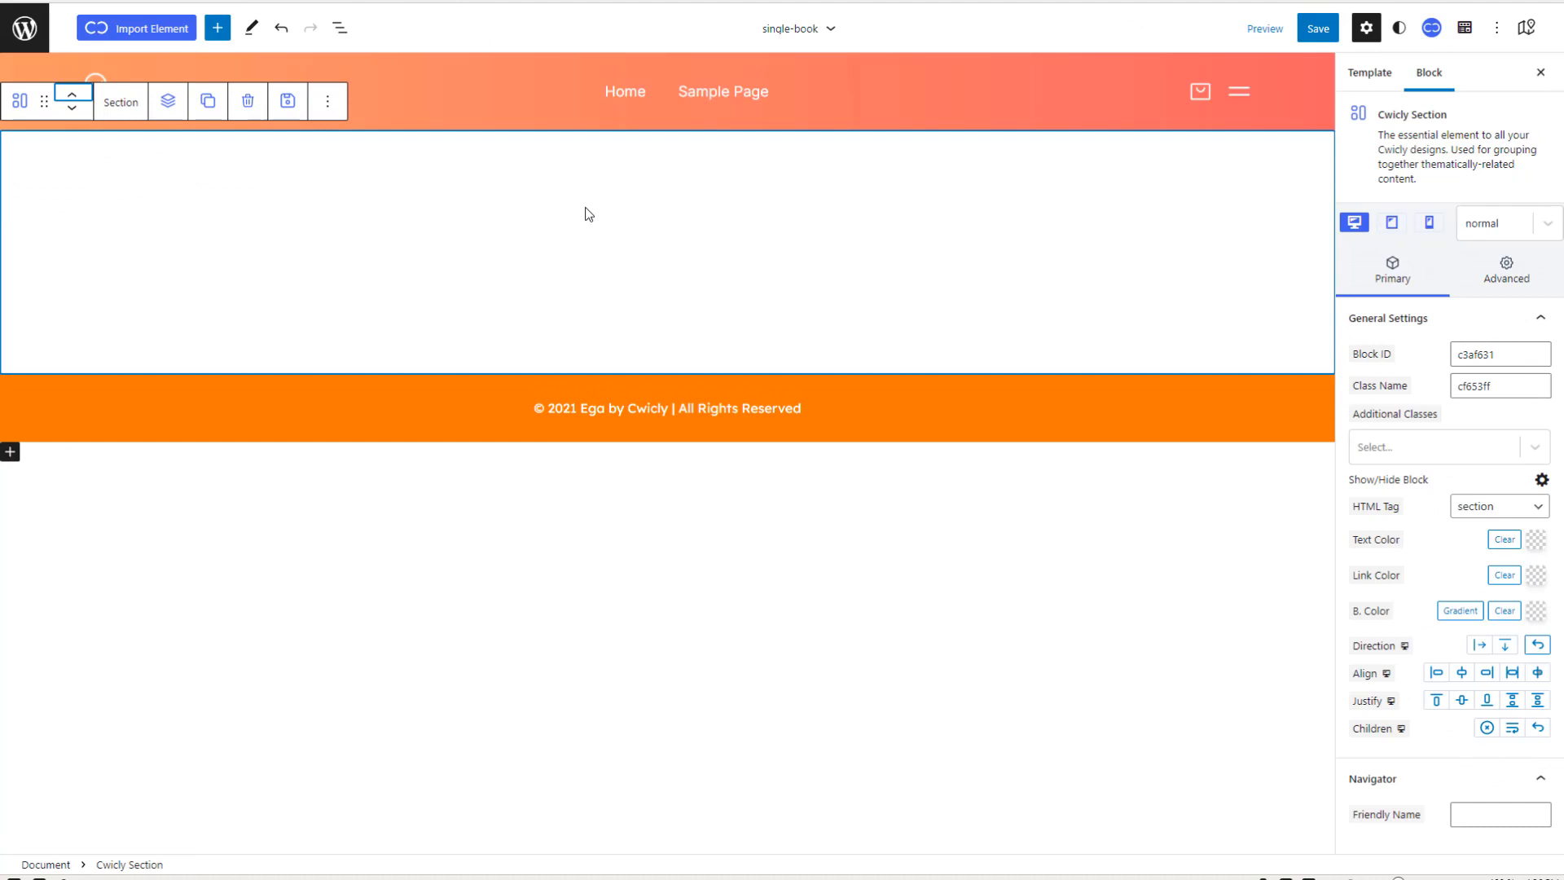
pyautogui.click(169, 105)
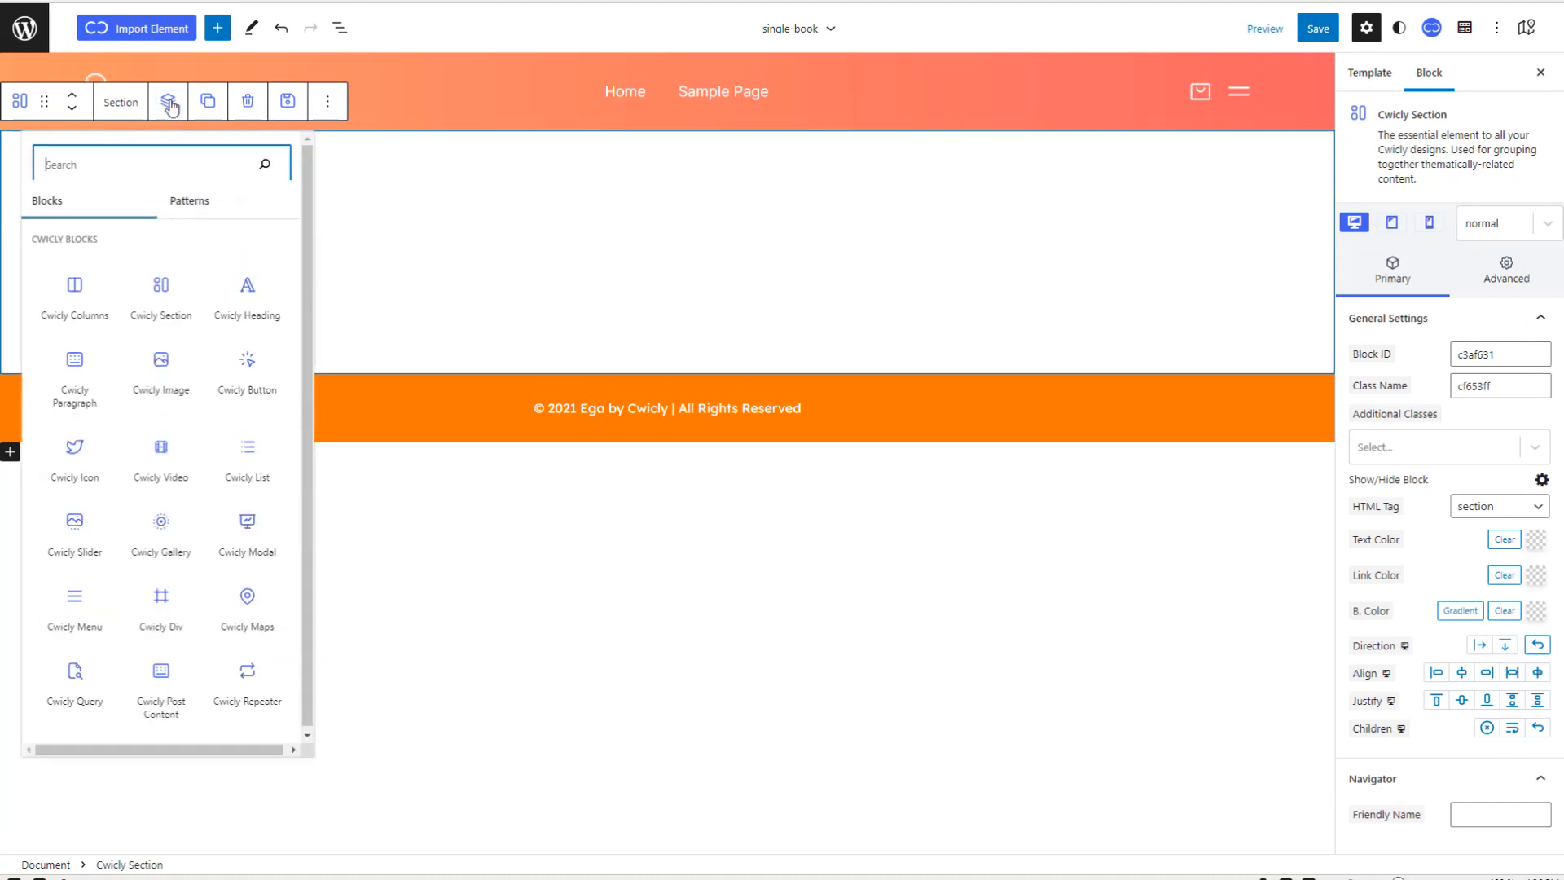
pyautogui.click(75, 286)
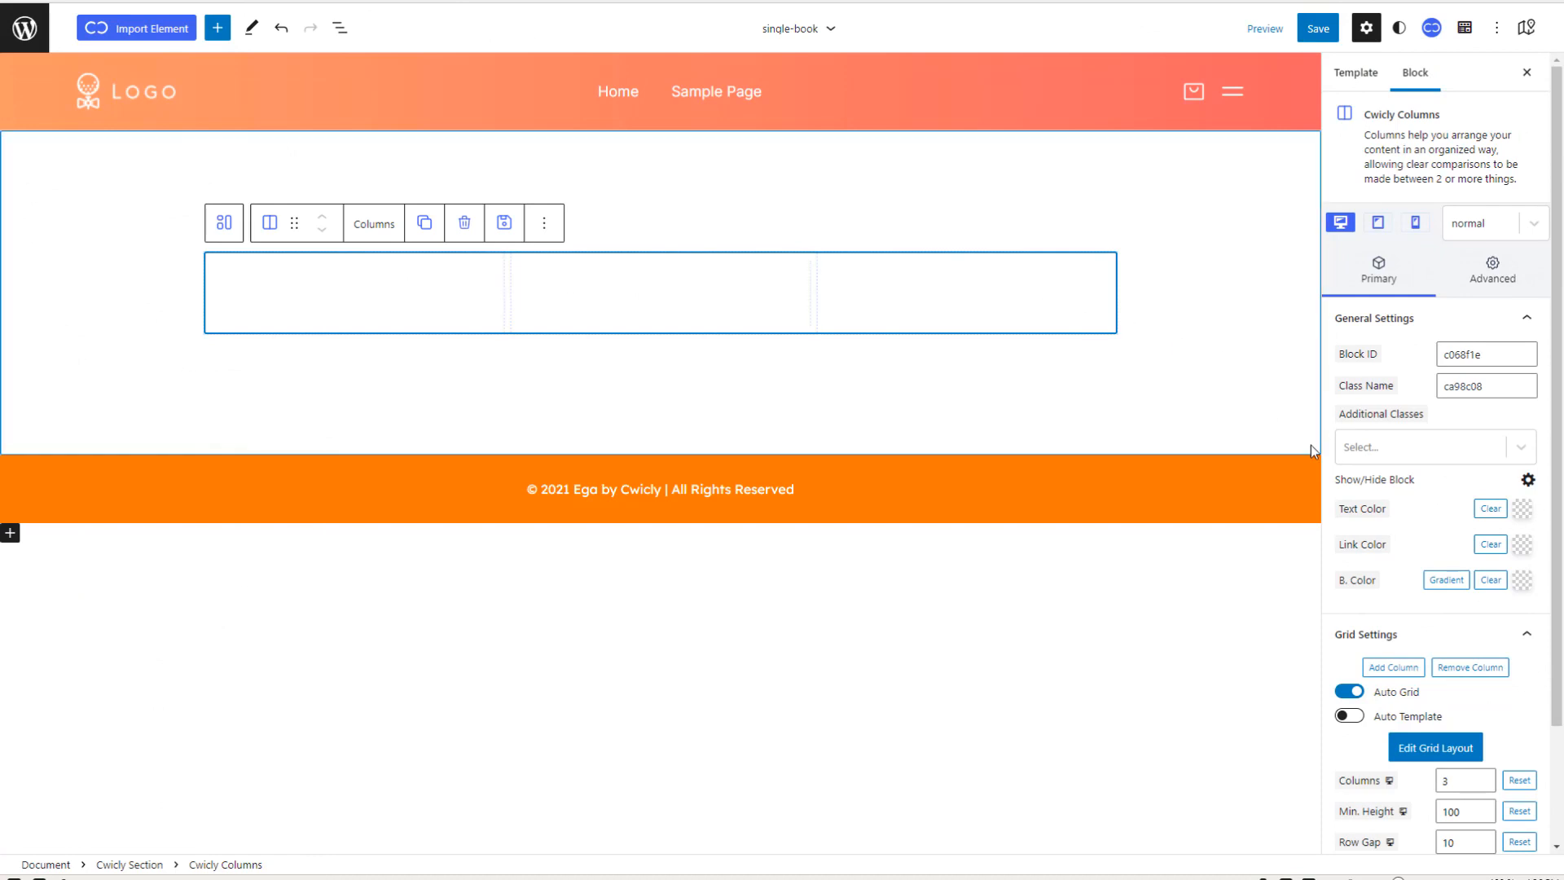
# Step: Remove the third column from the Columns block and widen the second column across the rest of the grid
pyautogui.scroll(-2, 1372, 511)
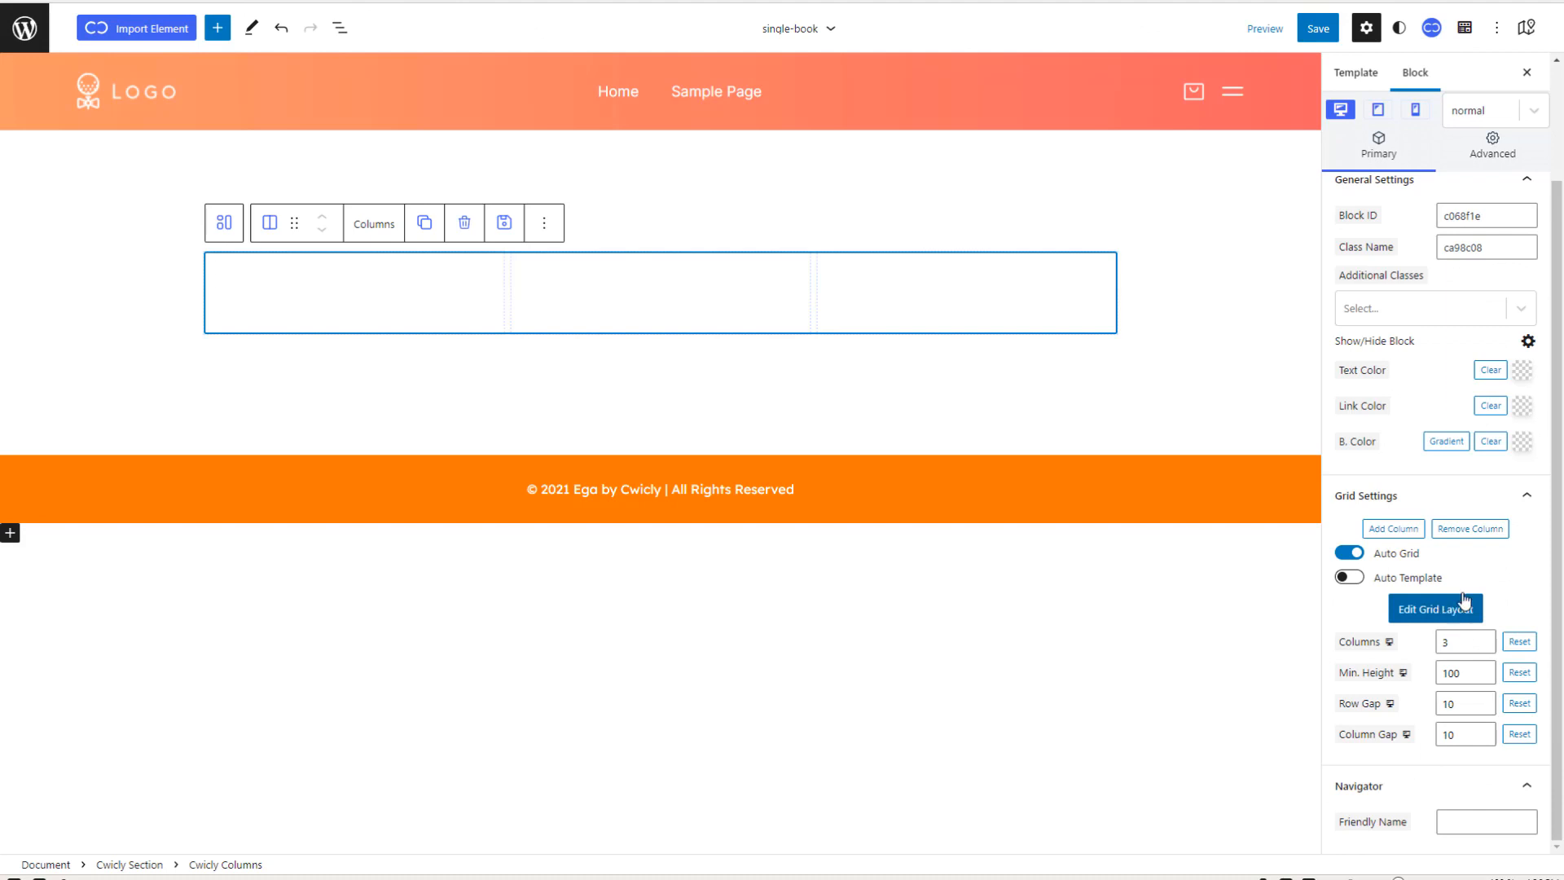
pyautogui.click(1474, 529)
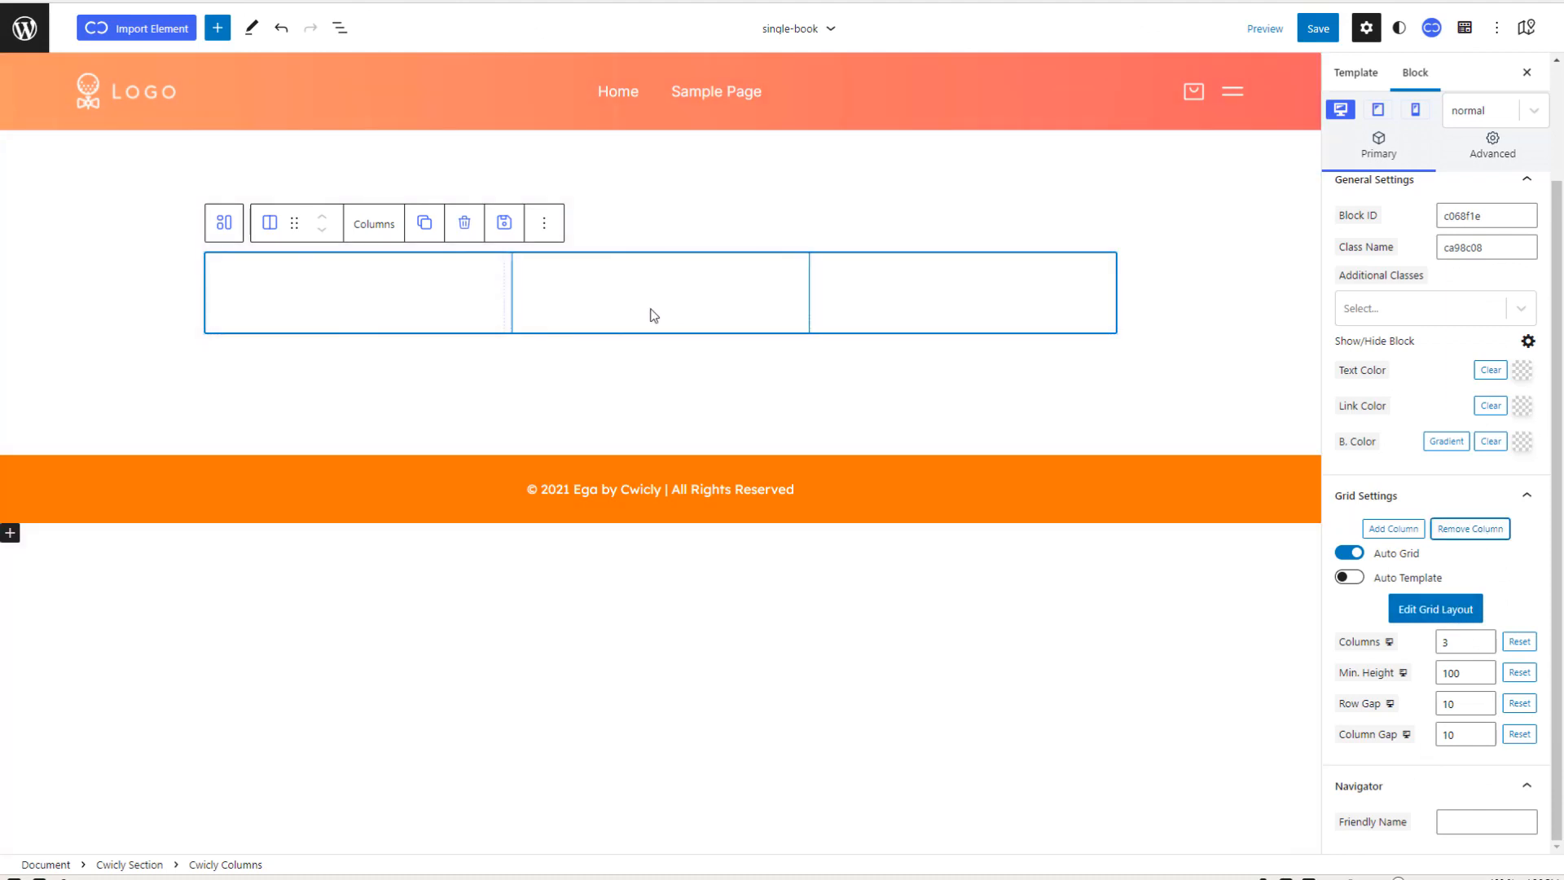
pyautogui.click(1435, 616)
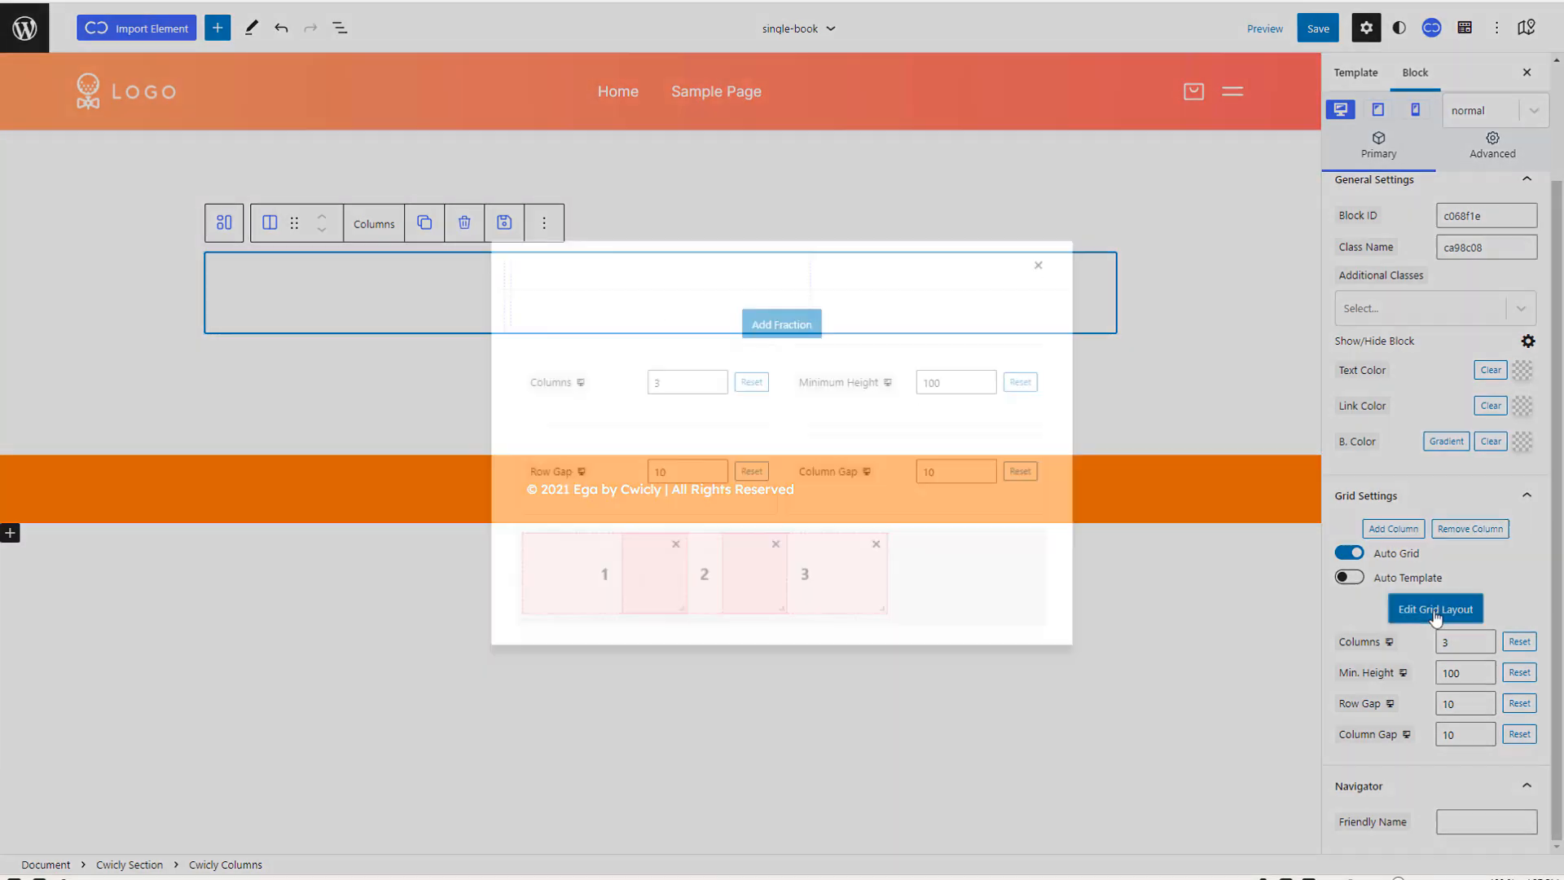
pyautogui.click(1026, 543)
pyautogui.moveTo(857, 607); pyautogui.dragTo(1033, 609)
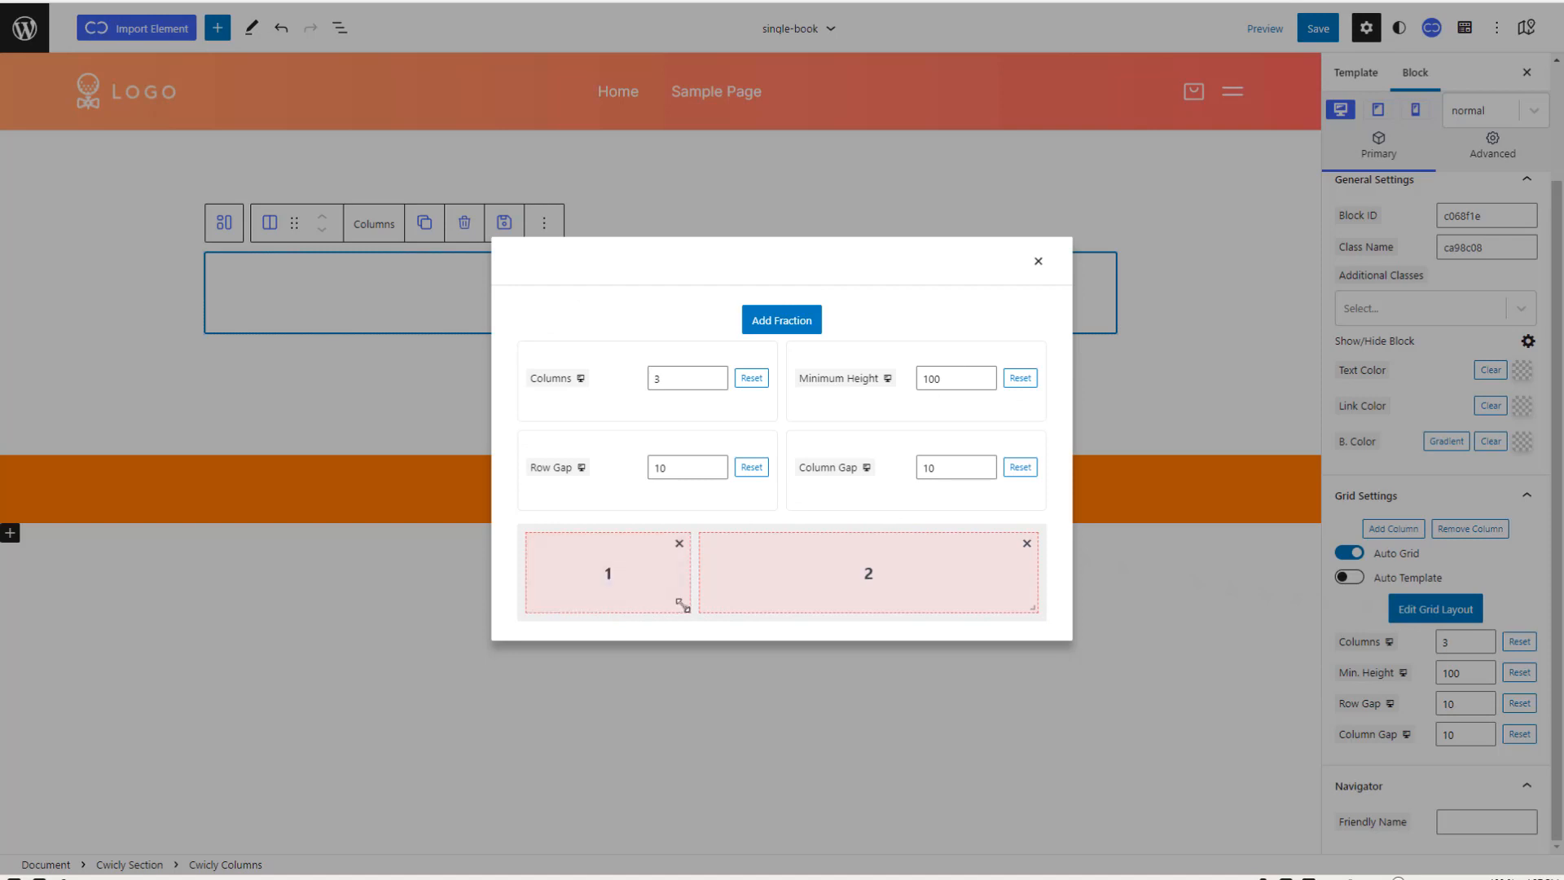
# Step: Set the grid layout to 5 columns and stretch the second column across the remaining width
pyautogui.moveTo(674, 378); pyautogui.dragTo(642, 378)
pyautogui.write('5')
pyautogui.moveTo(724, 609); pyautogui.dragTo(1034, 609)
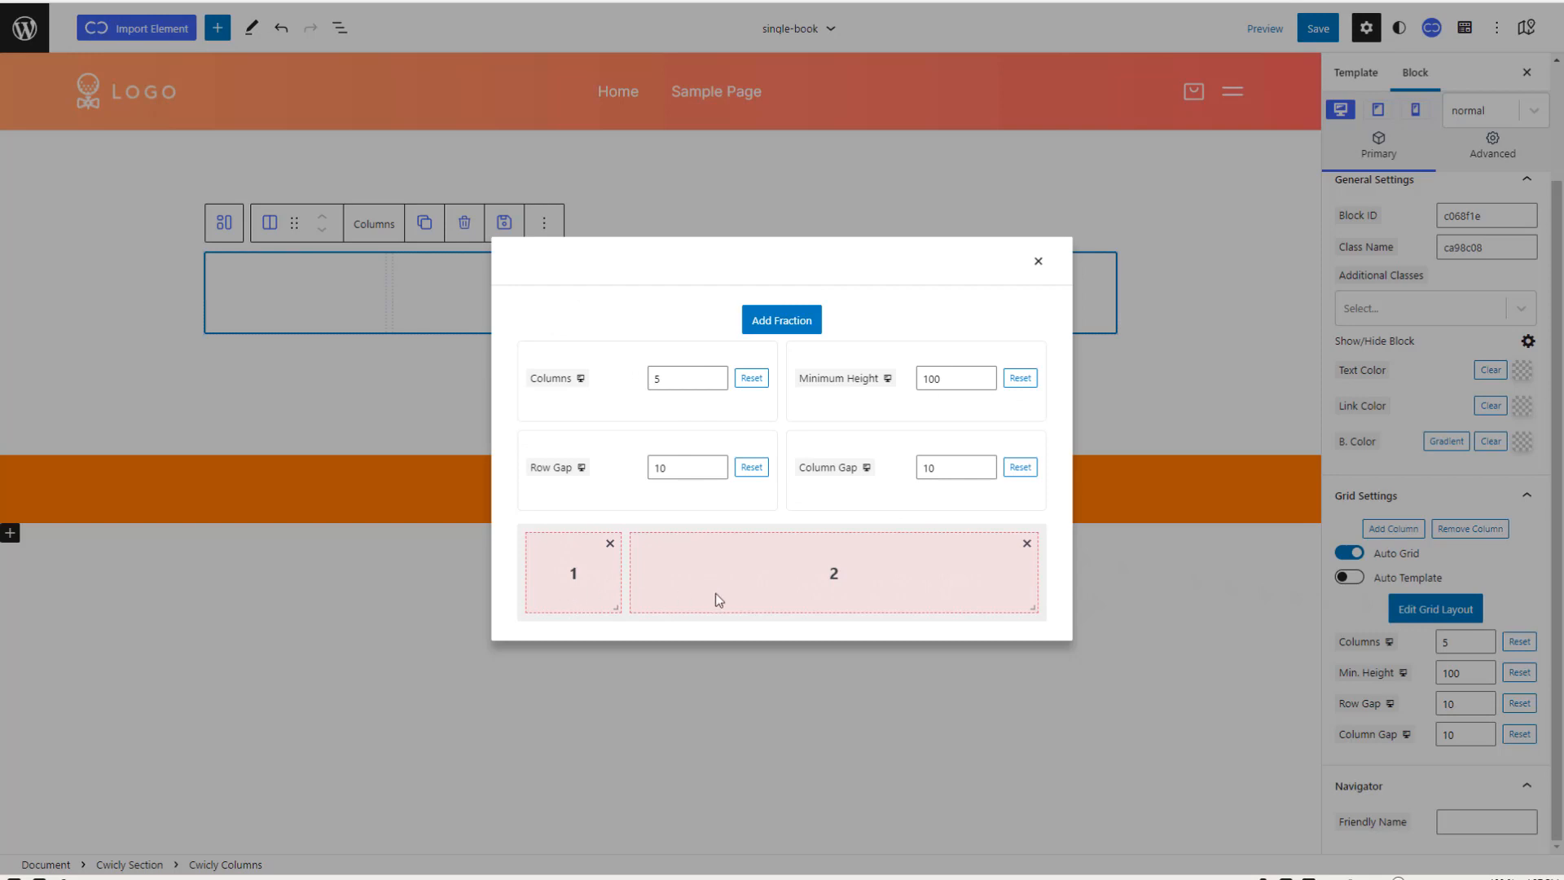
pyautogui.click(1038, 260)
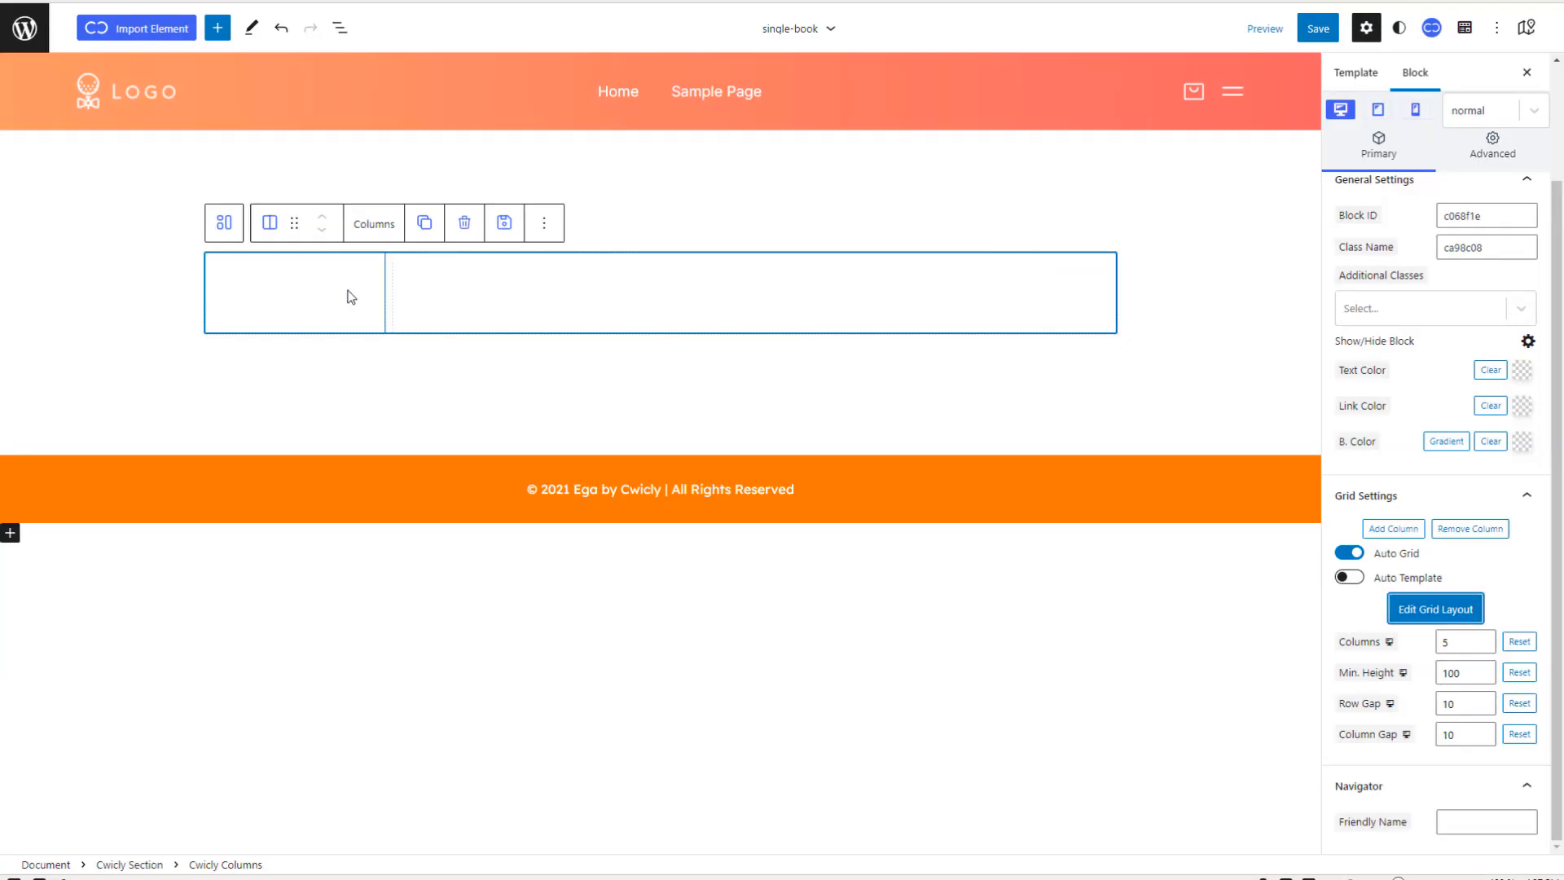
# Step: Insert a Cwicly Image block into the narrow first column
pyautogui.click(302, 294)
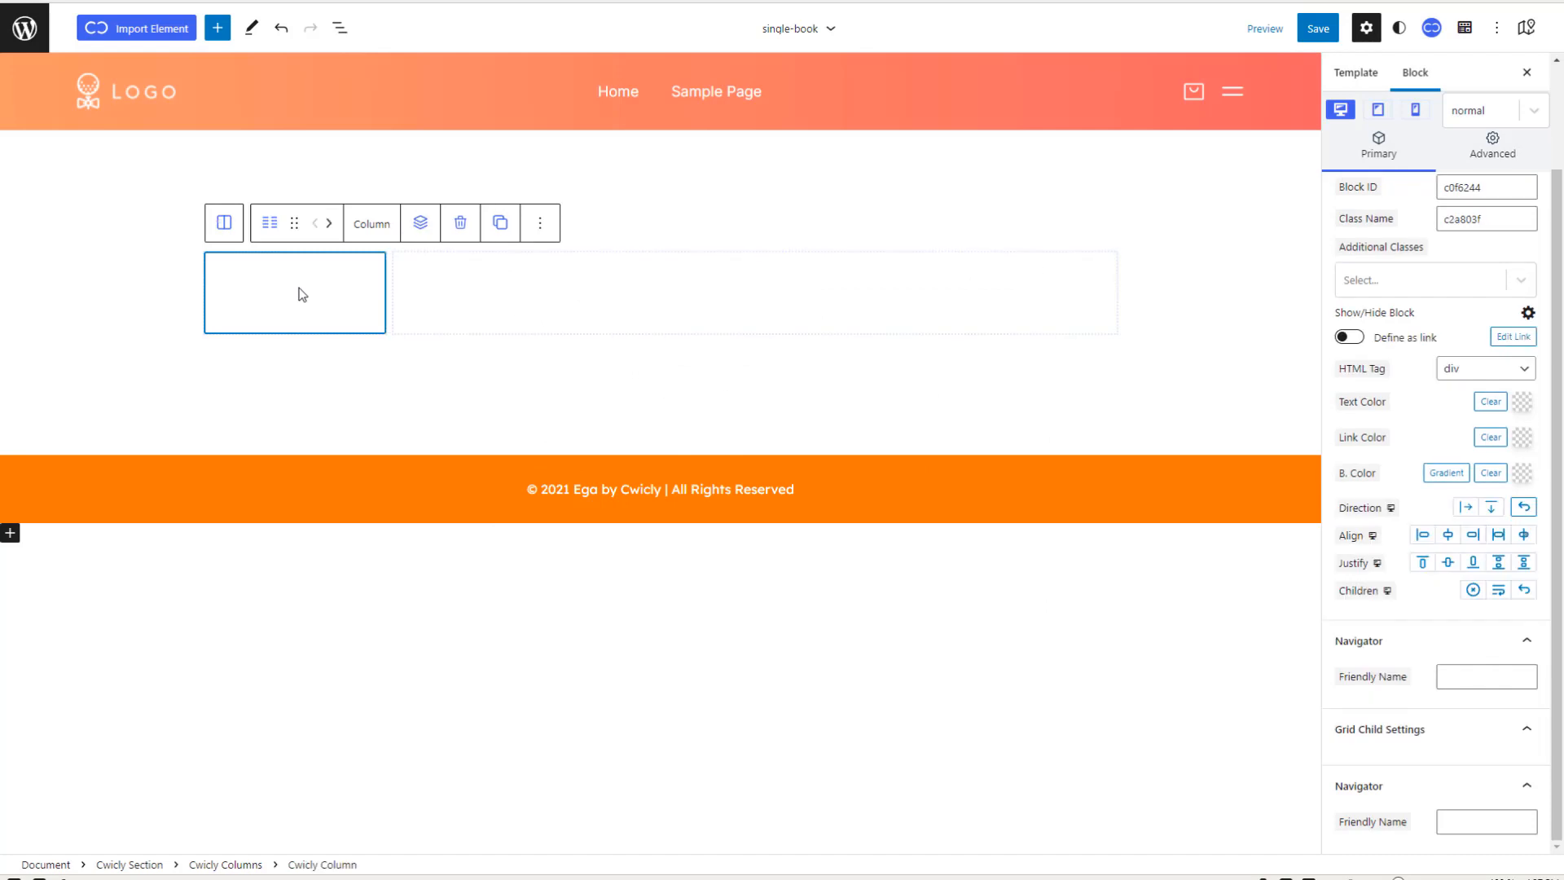
pyautogui.click(421, 226)
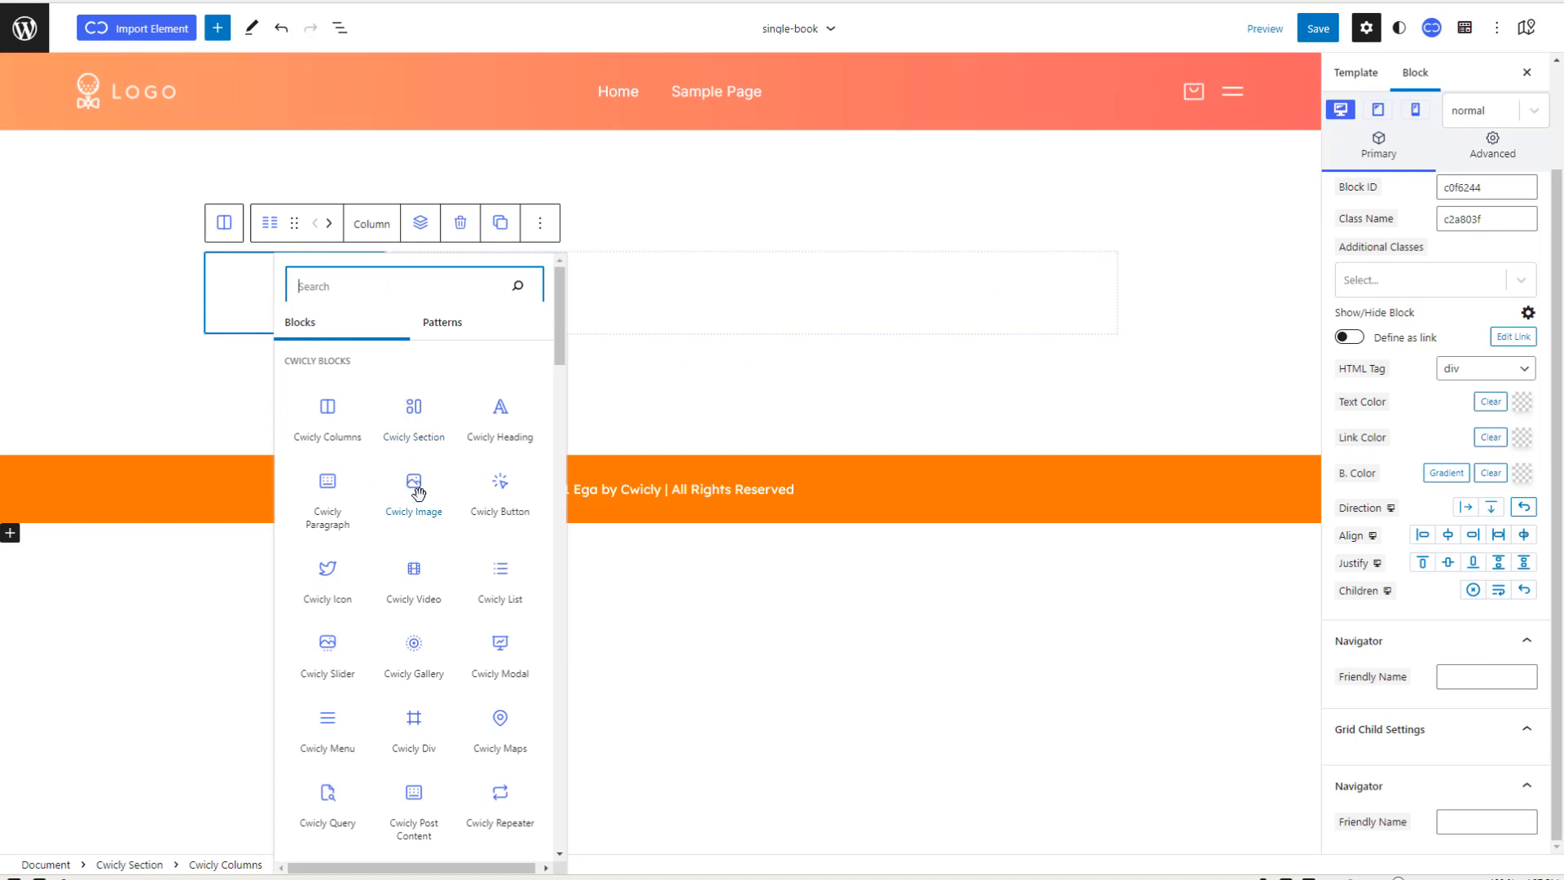
pyautogui.click(414, 487)
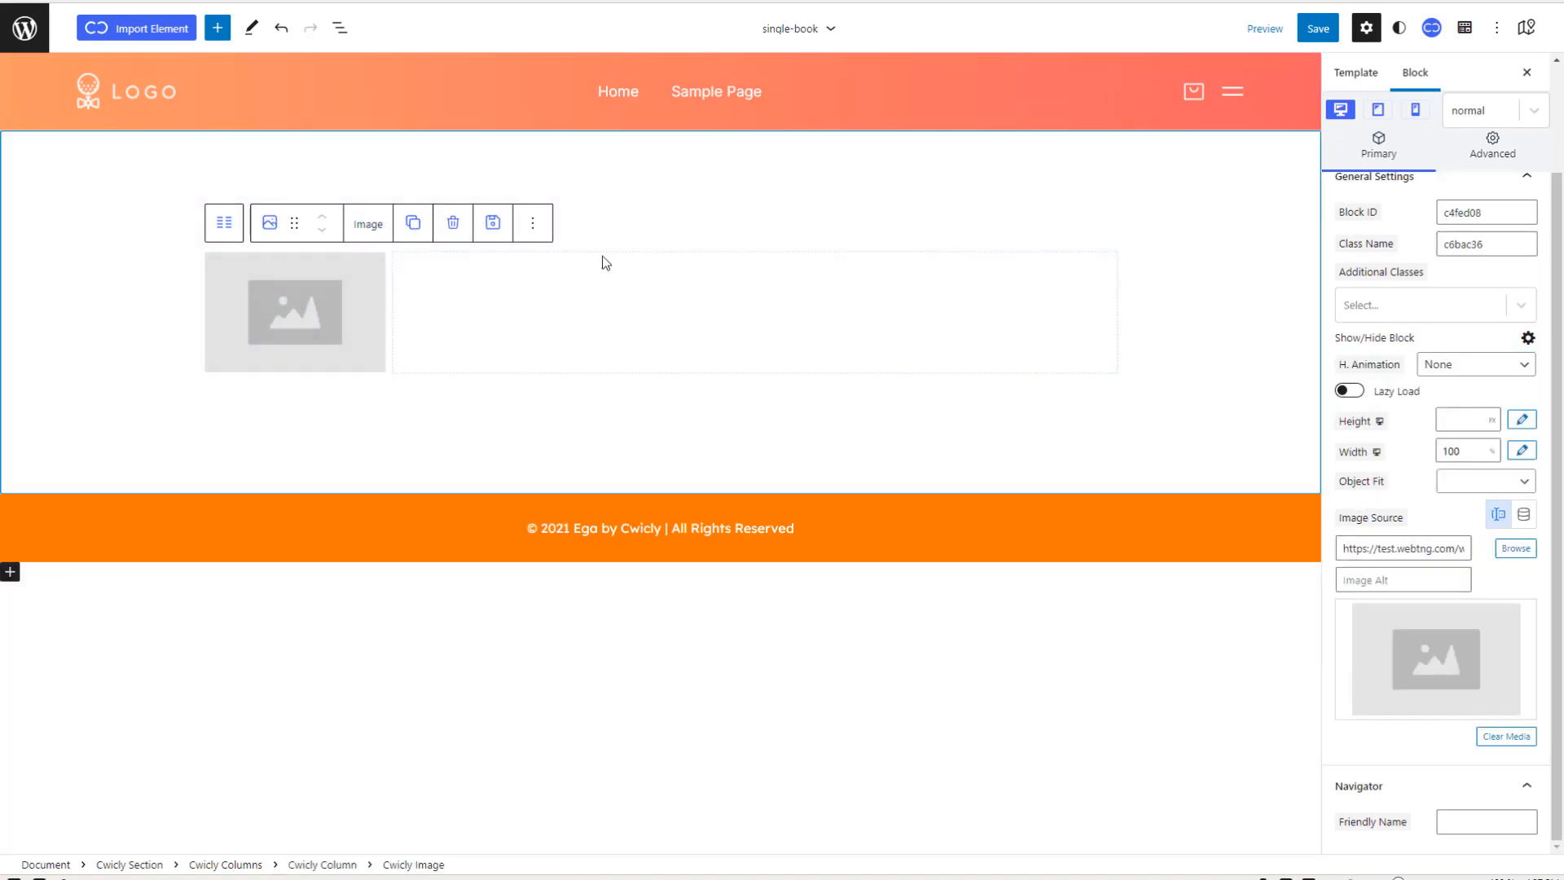
# Step: Switch the image to a dynamic source using WordPress Data and the Featured Image
pyautogui.click(1524, 515)
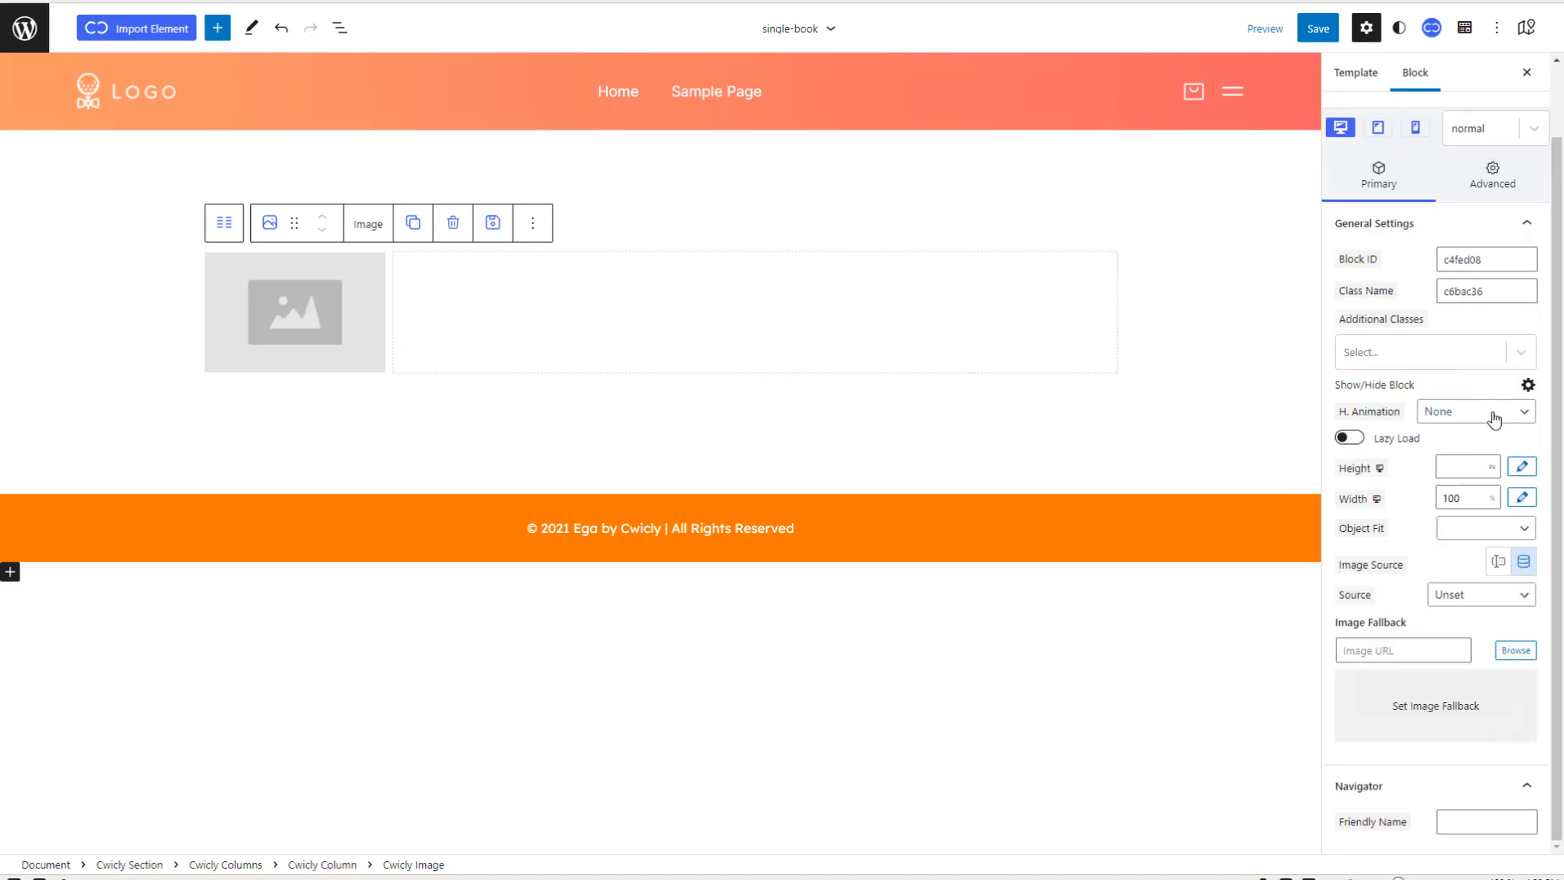
pyautogui.click(1499, 596)
pyautogui.click(1493, 613)
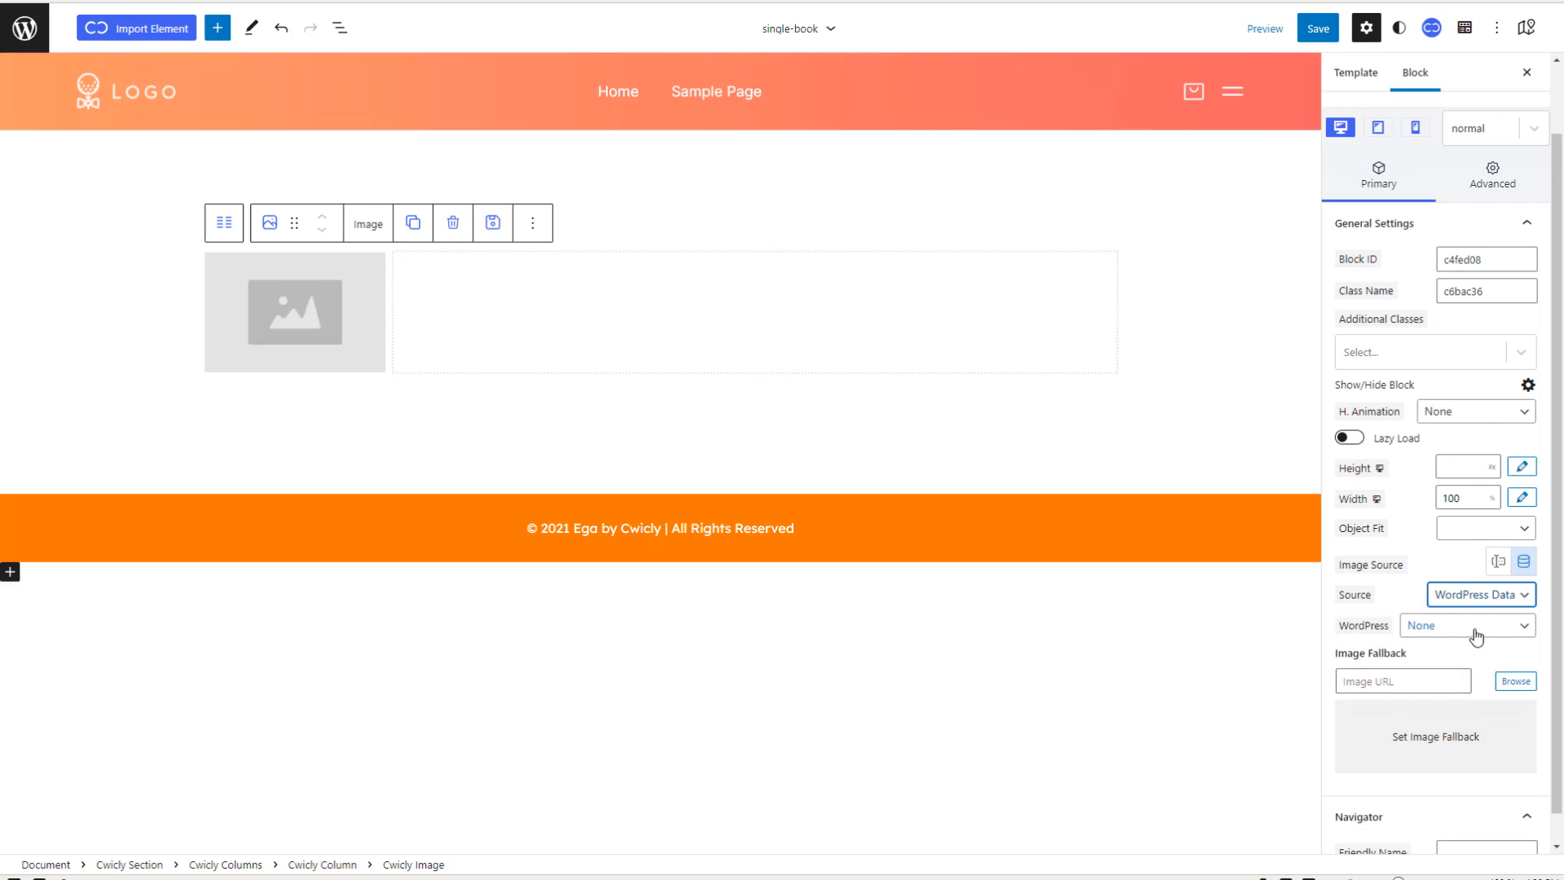
pyautogui.click(1468, 627)
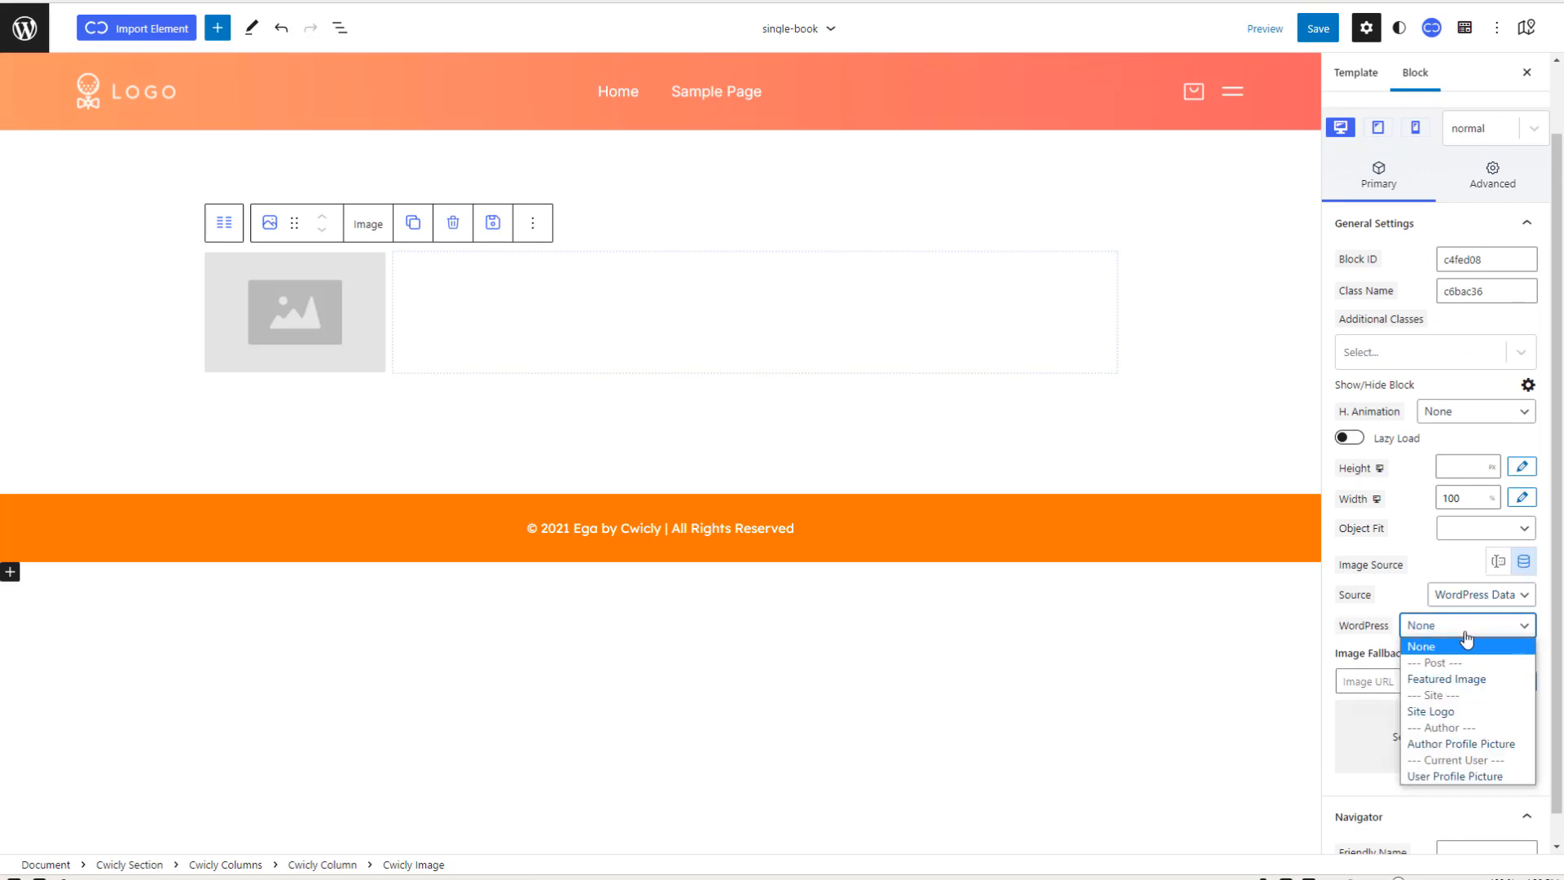
pyautogui.click(1453, 679)
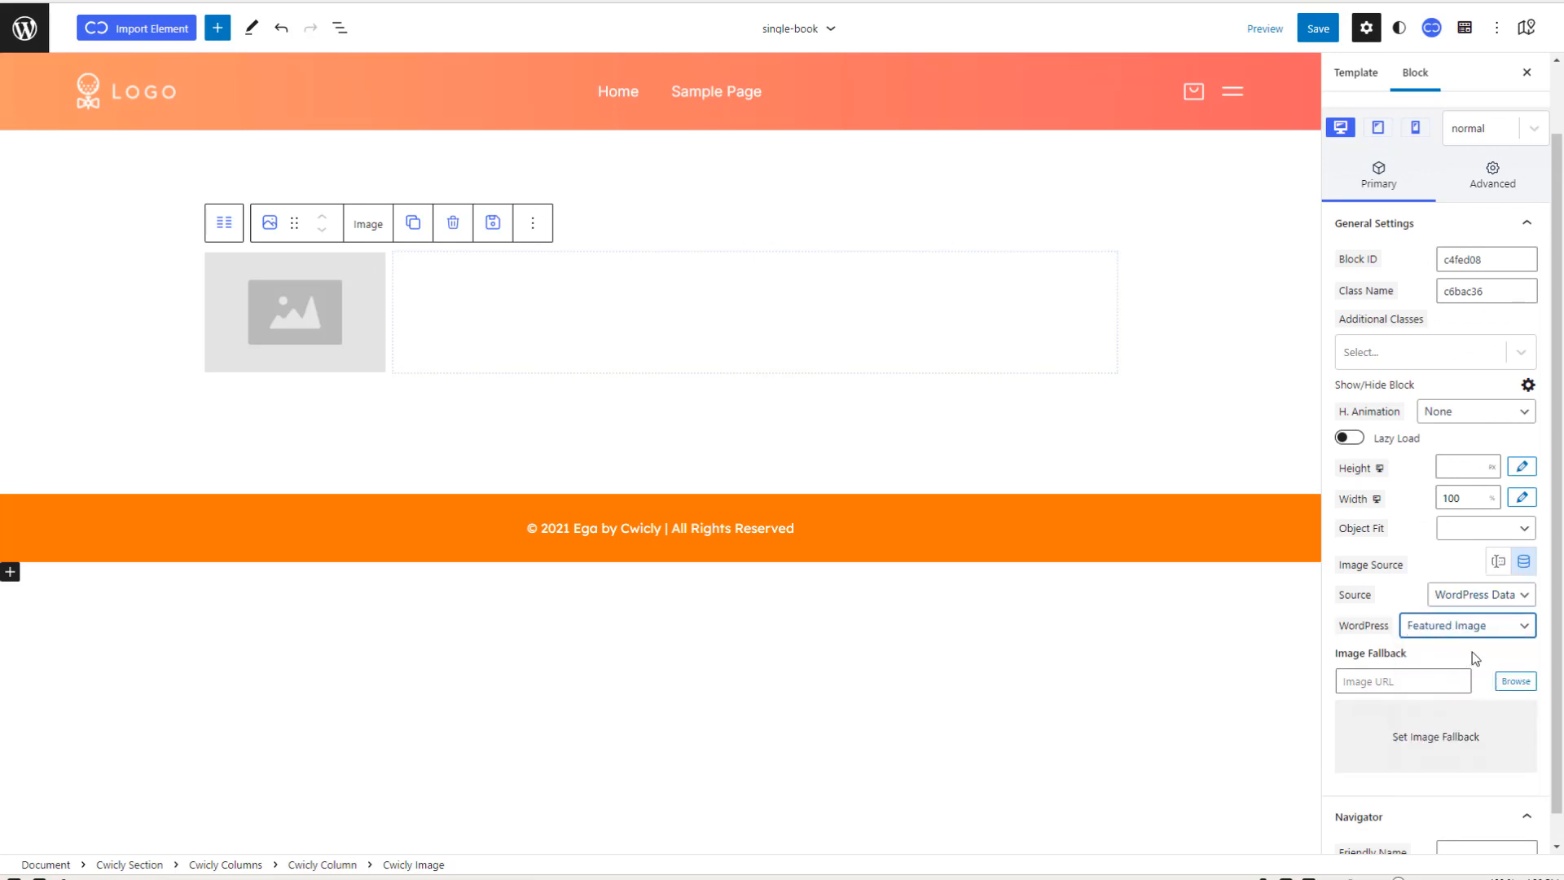
# Step: Set the featured image's height to 200 px and its width to 170 px
pyautogui.scroll(1, 1464, 549)
pyautogui.click(1464, 548)
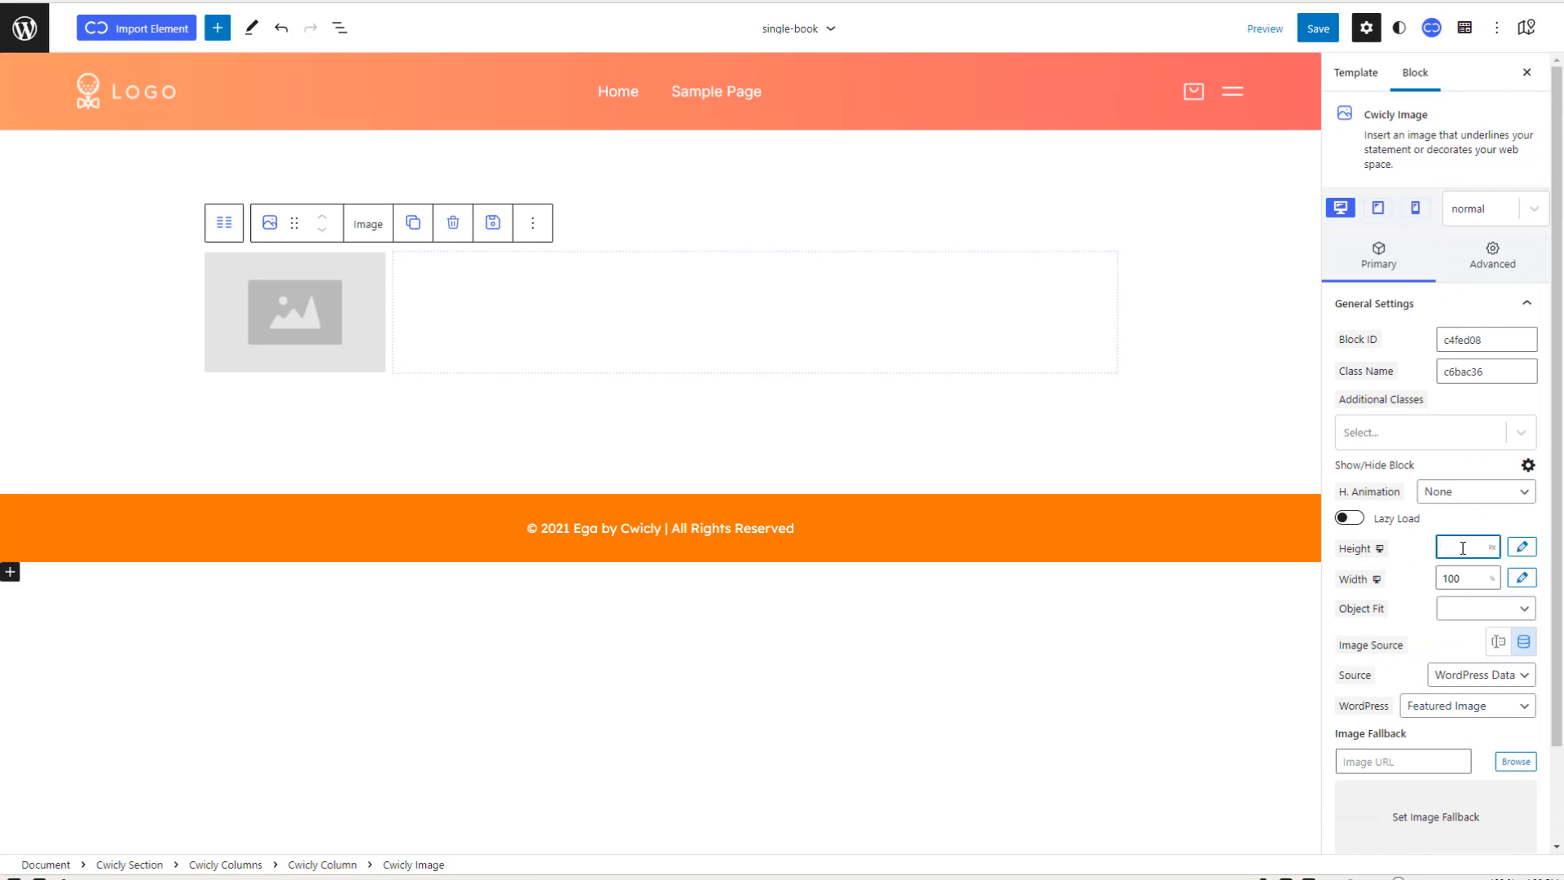
pyautogui.write('200')
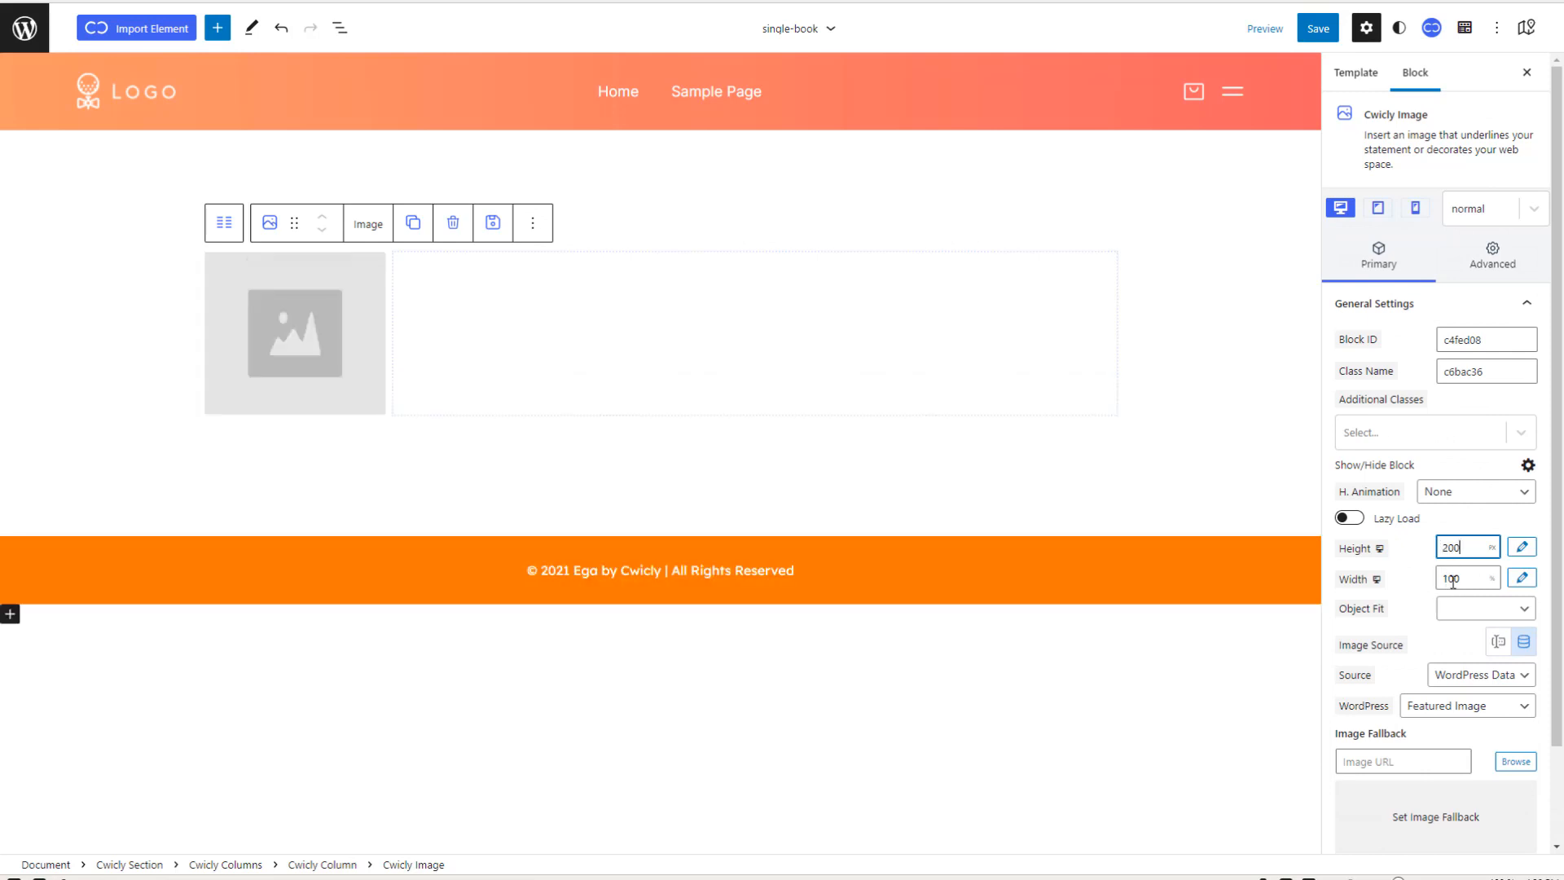
pyautogui.click(1452, 578)
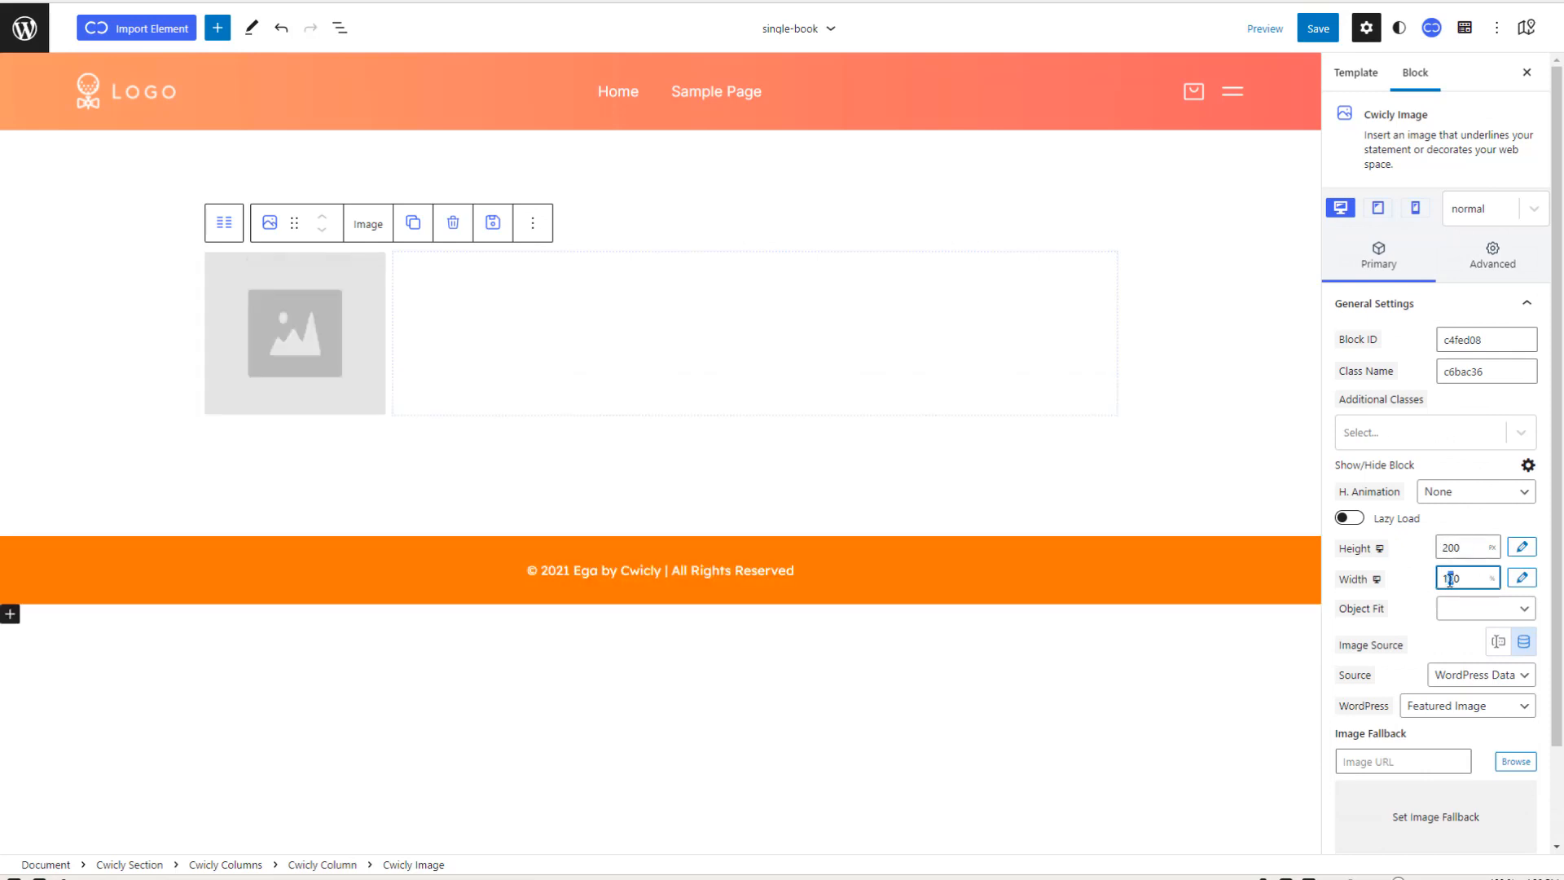
pyautogui.write('7')
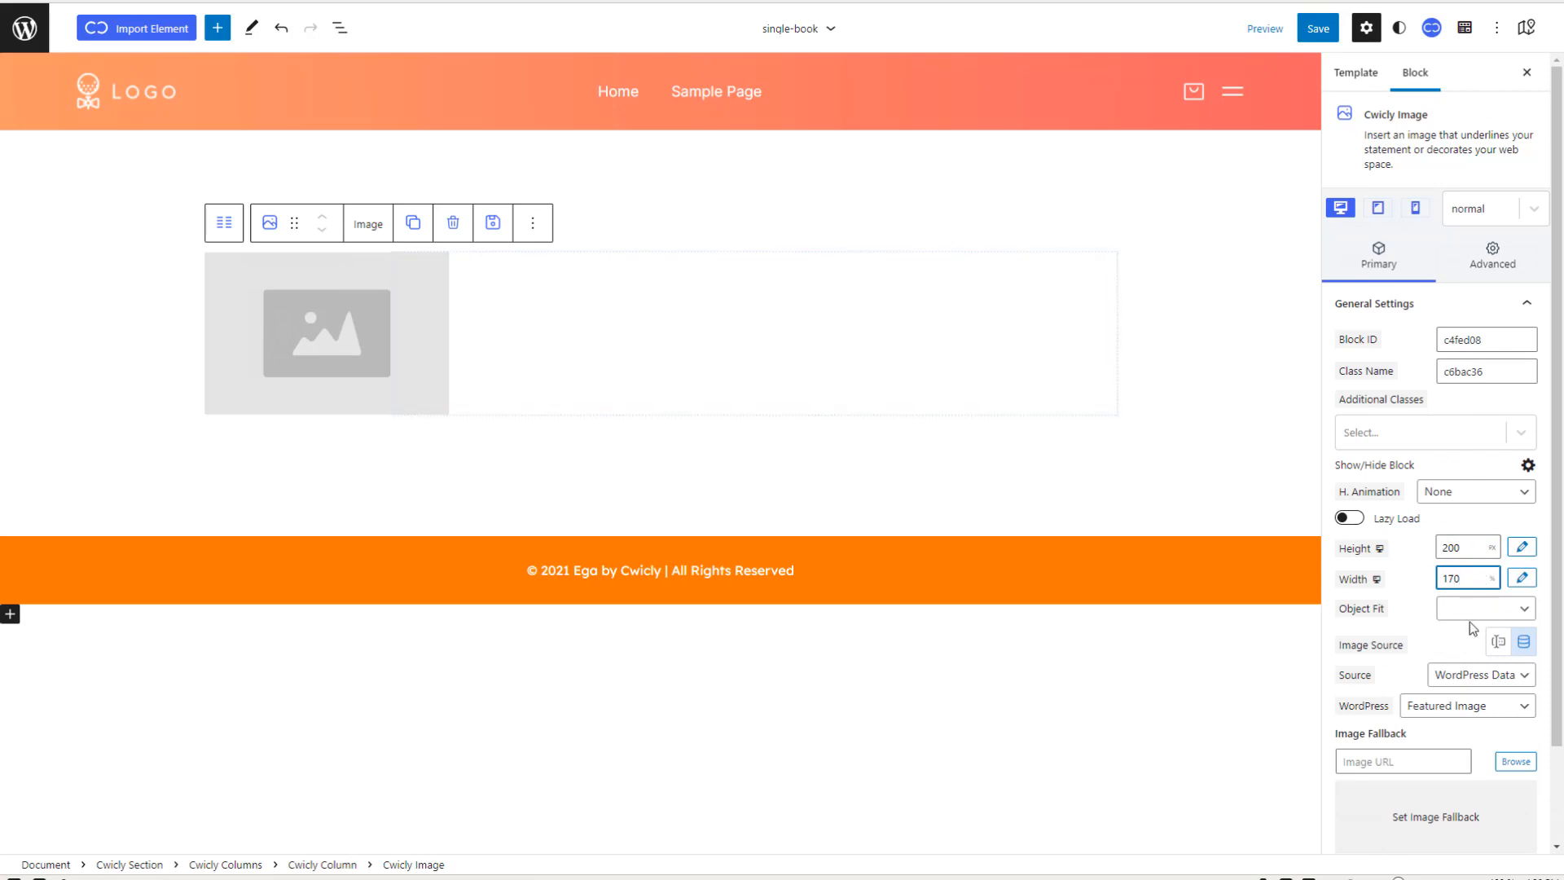
pyautogui.click(1491, 579)
pyautogui.click(1491, 594)
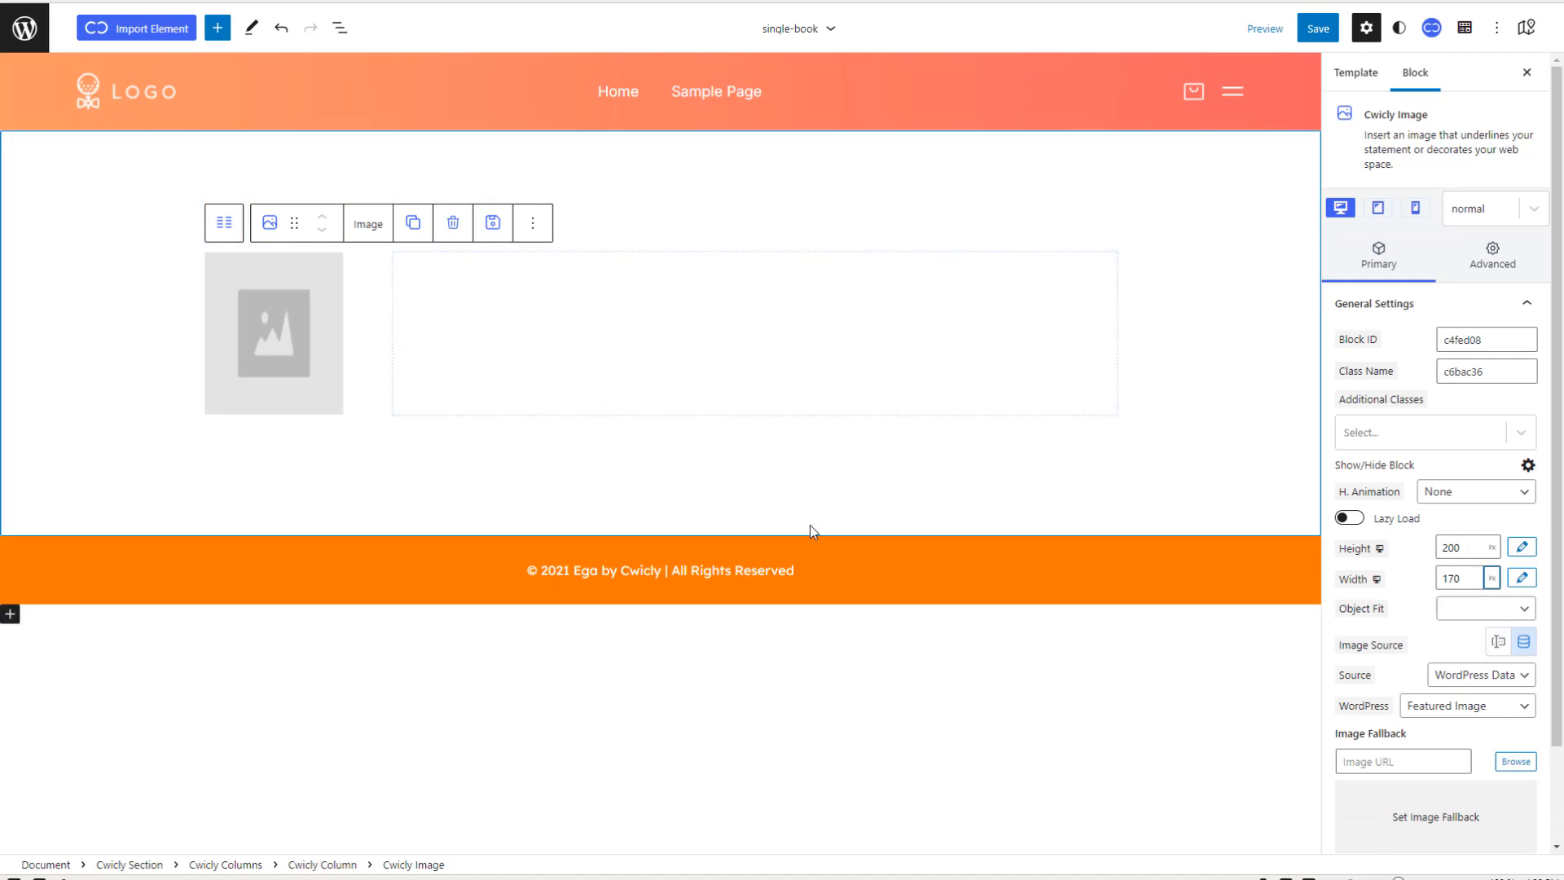
# Step: Insert a Cwicly Heading block into the wide second column
pyautogui.click(613, 324)
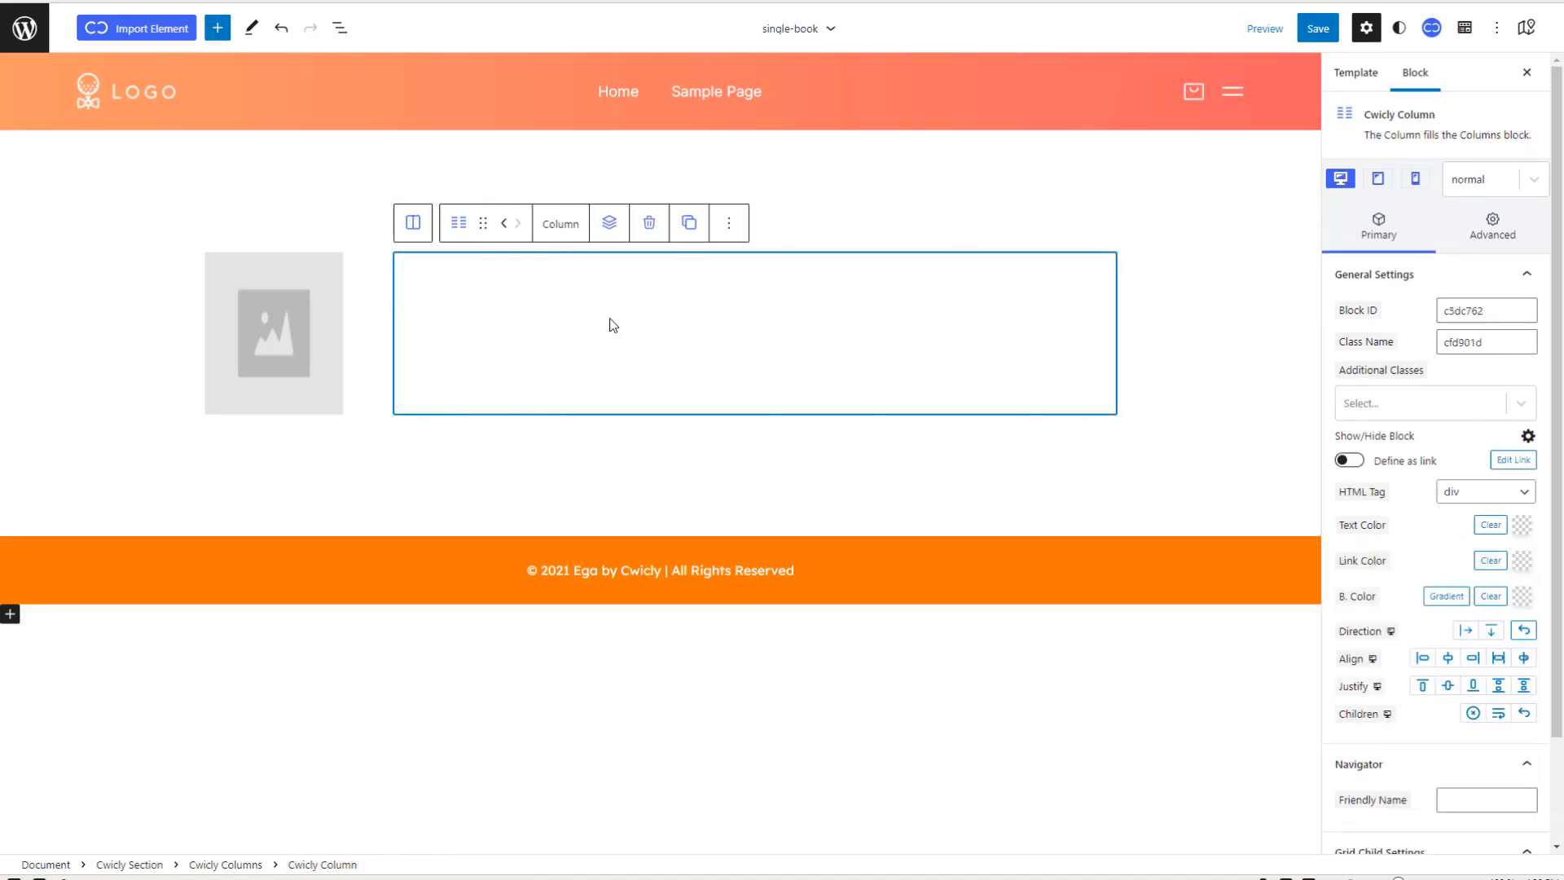
pyautogui.click(616, 324)
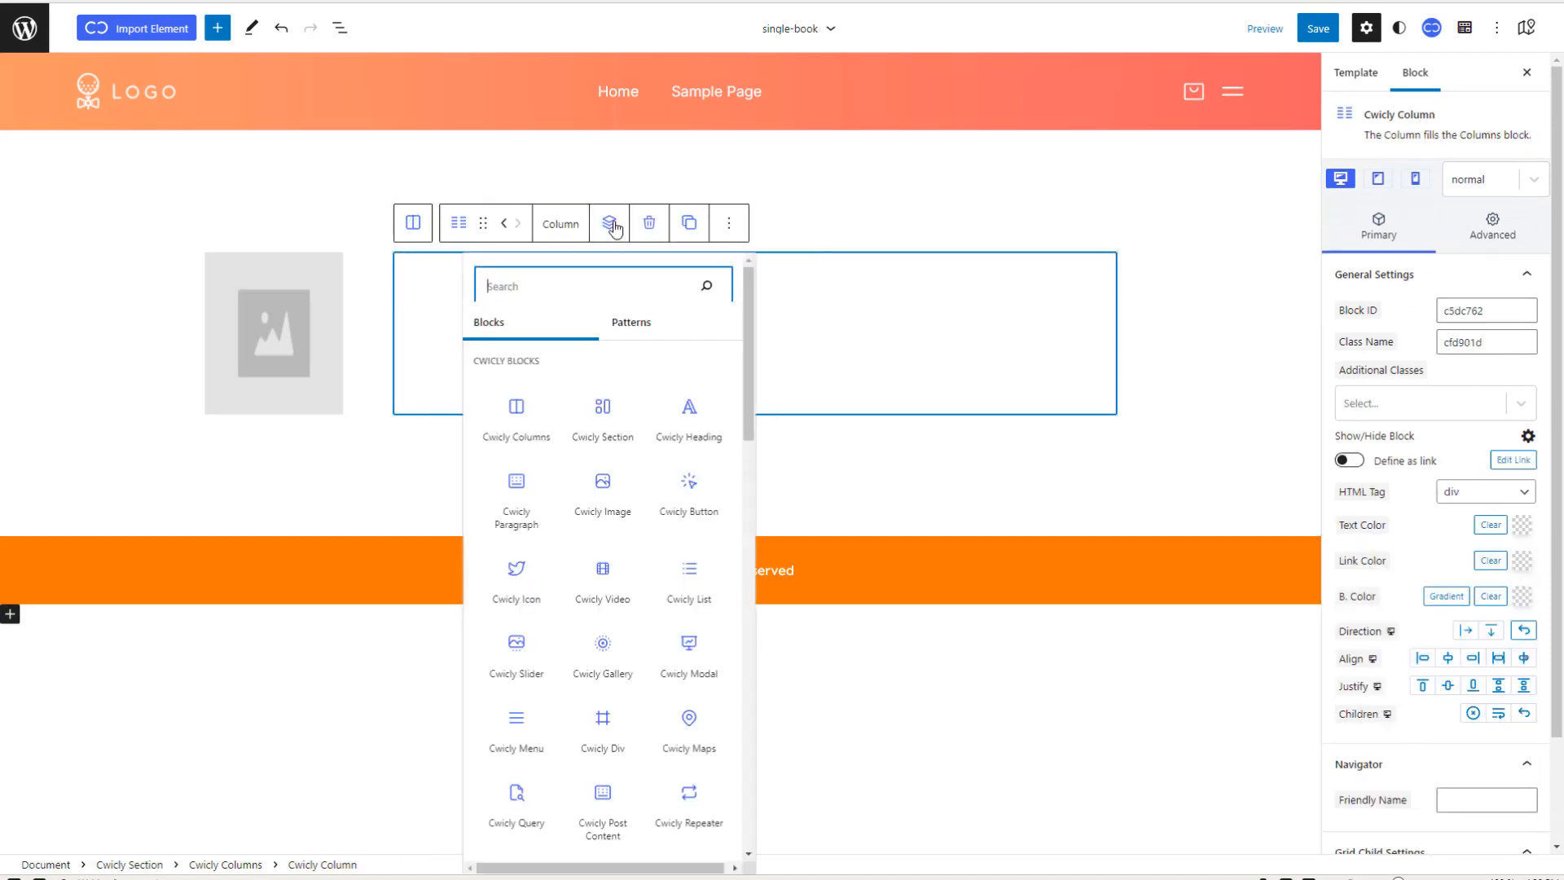
pyautogui.click(689, 412)
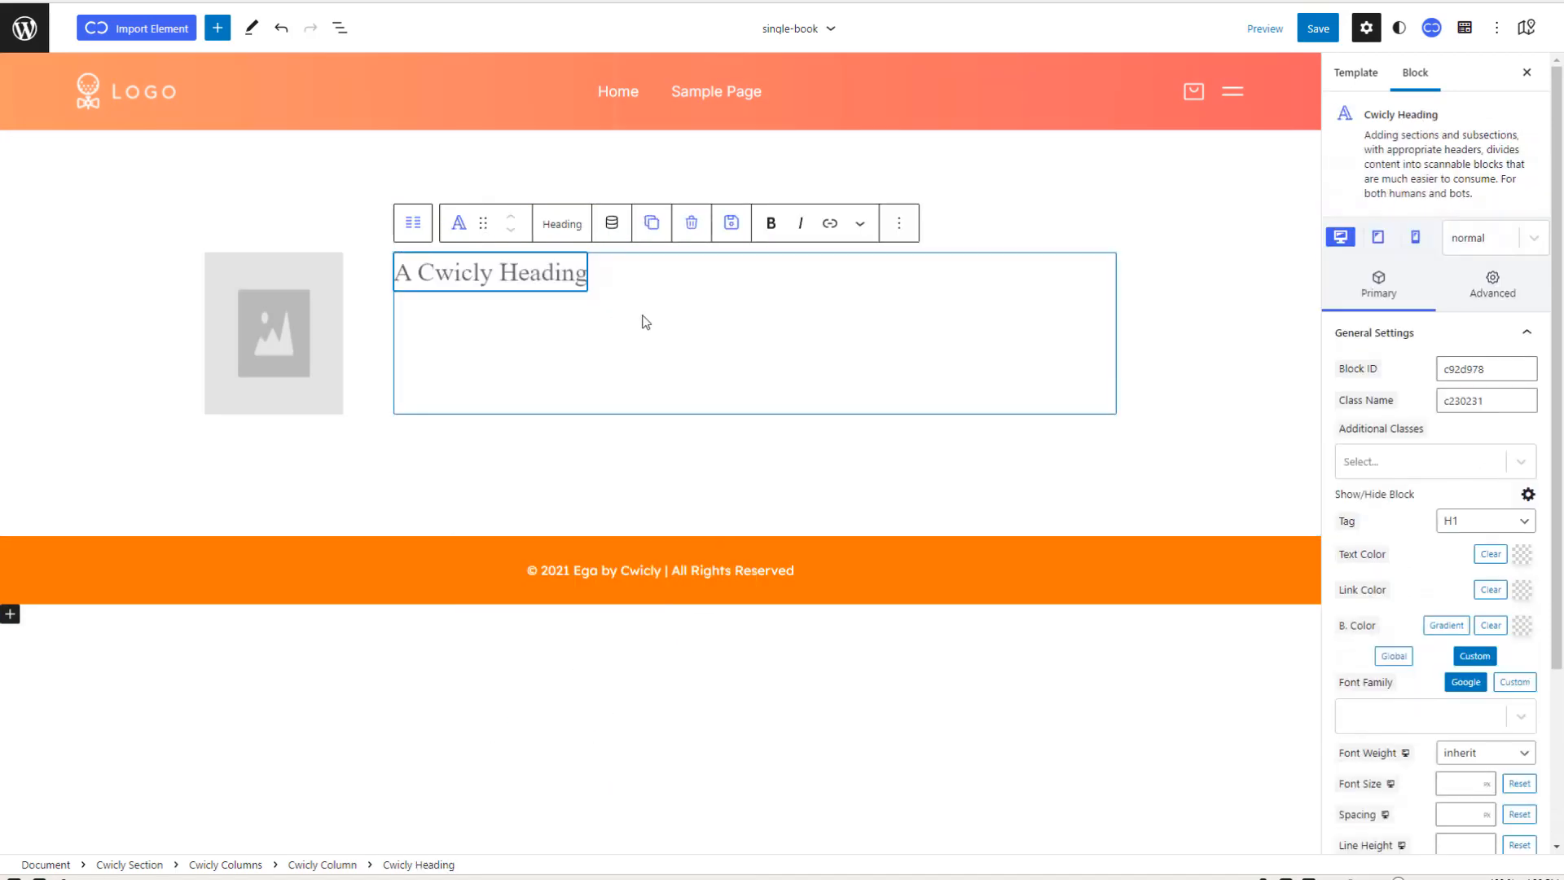
# Step: Bind the heading's dynamic content to the WordPress Data value Post Title
pyautogui.click(611, 224)
pyautogui.click(658, 307)
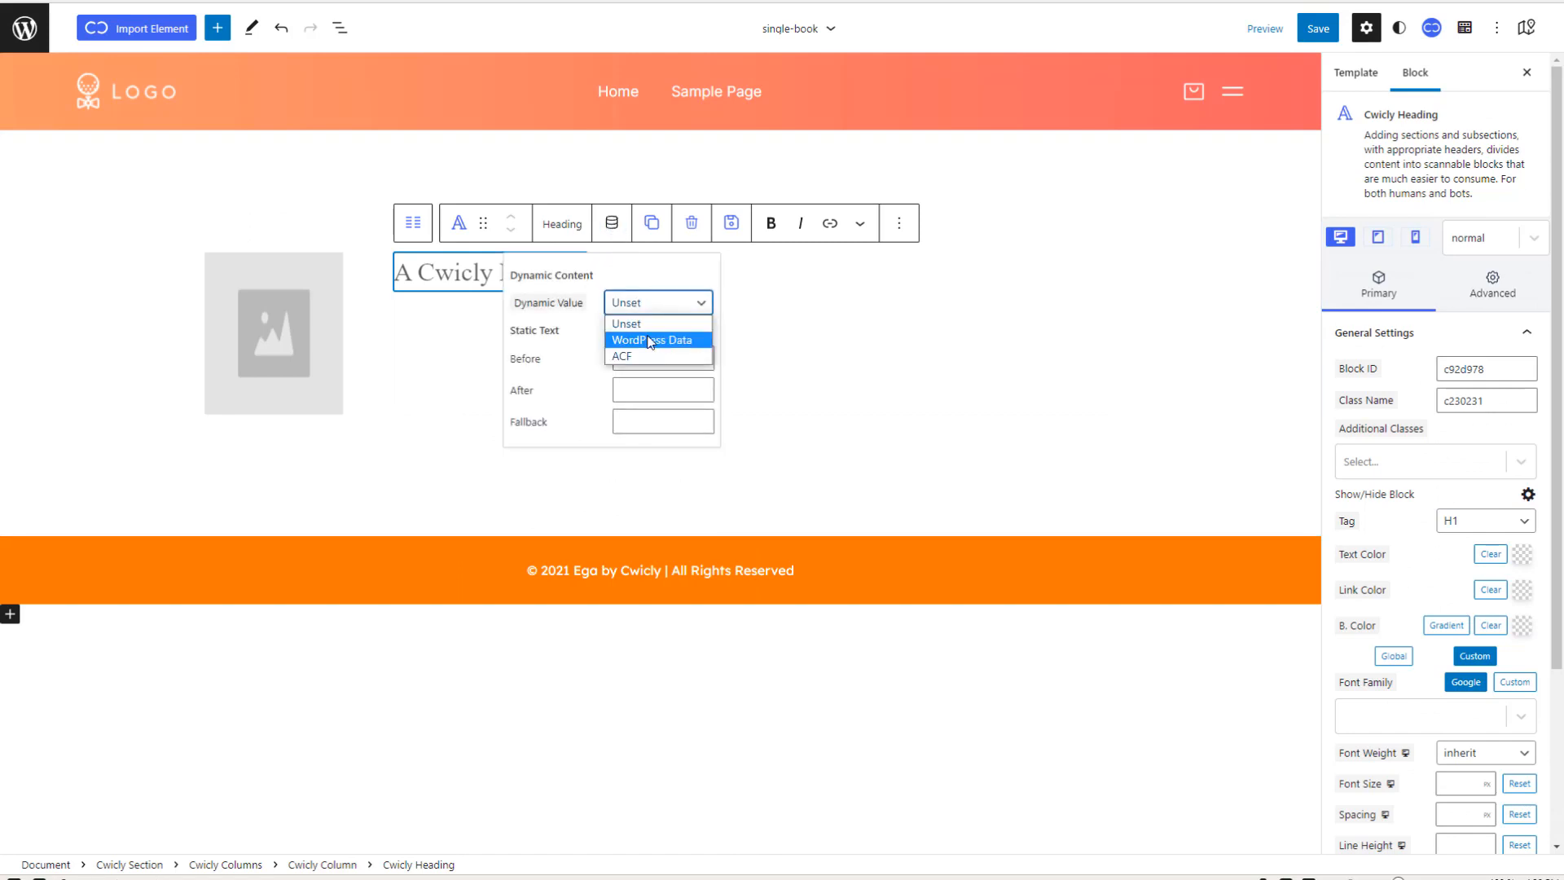
pyautogui.click(647, 337)
pyautogui.click(648, 339)
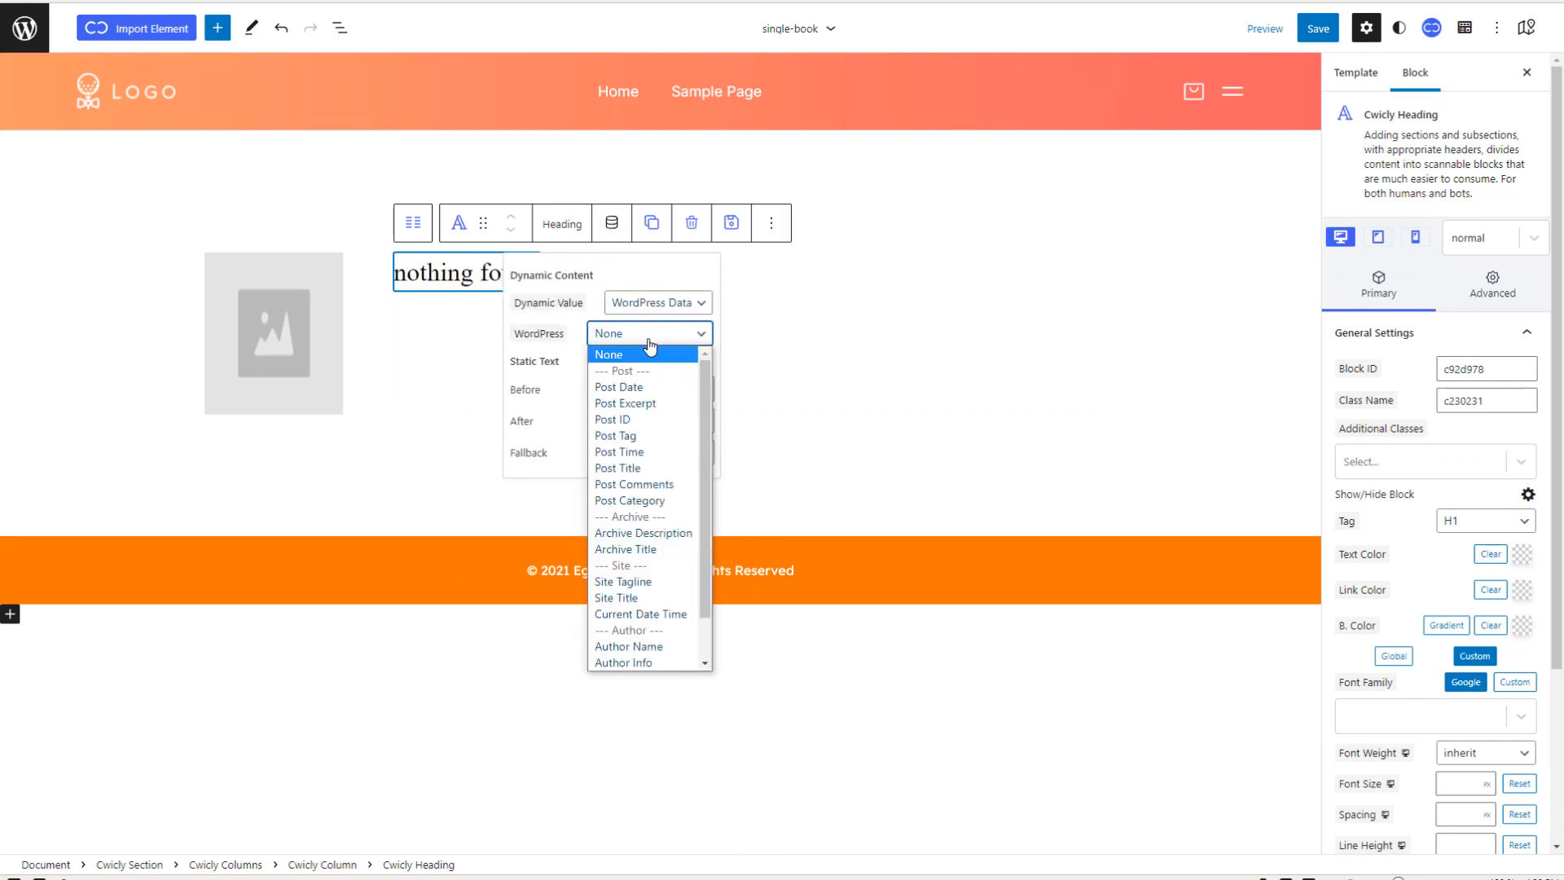
pyautogui.click(623, 468)
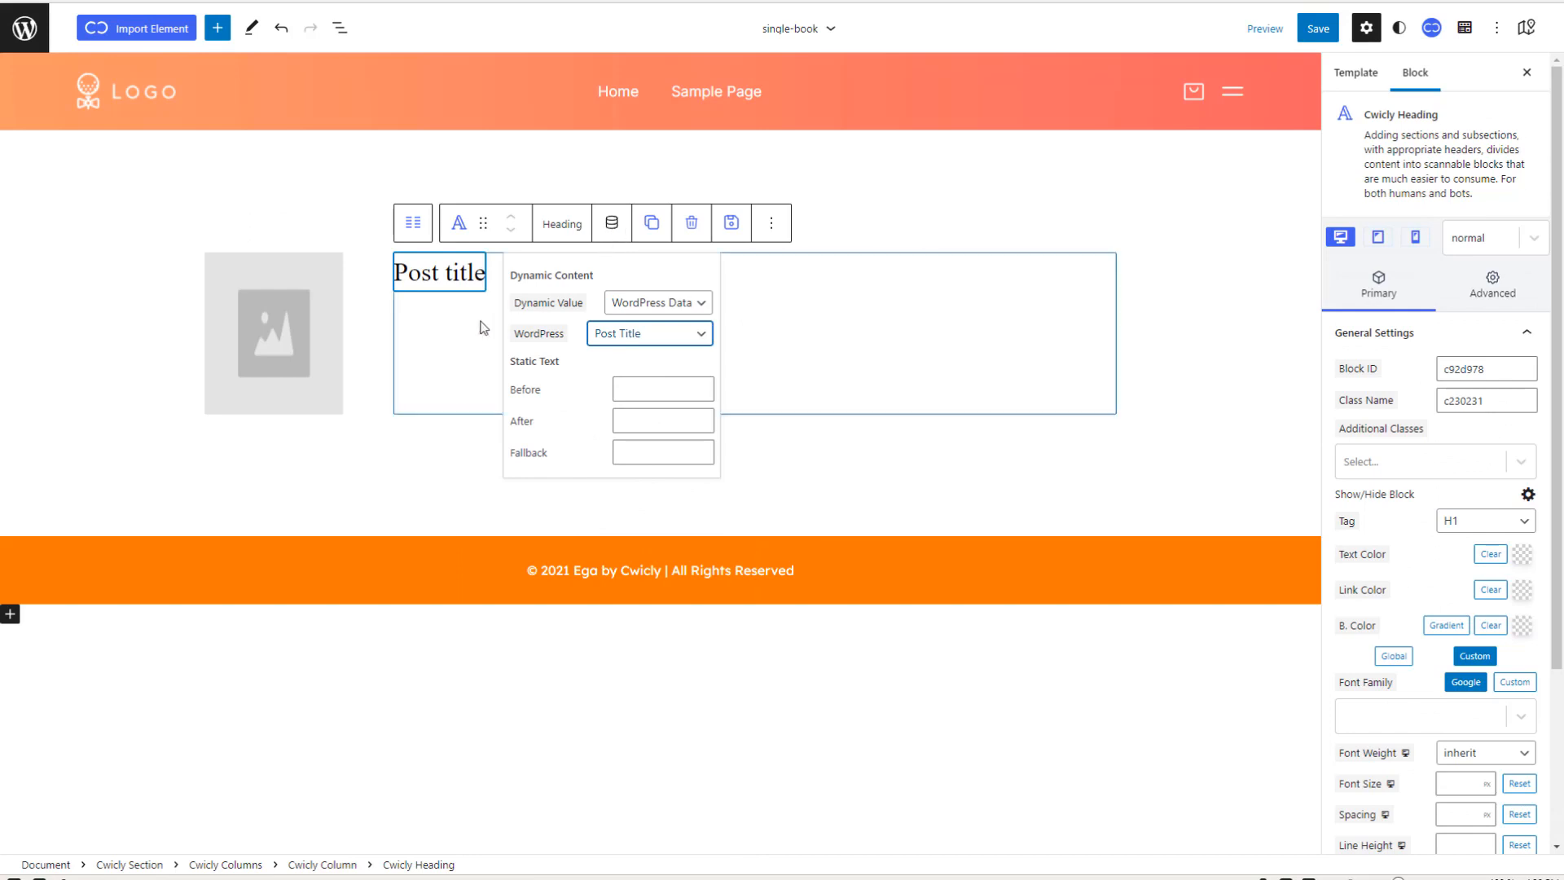
# Step: Add a Cwicly Post Content block to the second column after the post title heading
pyautogui.click(472, 331)
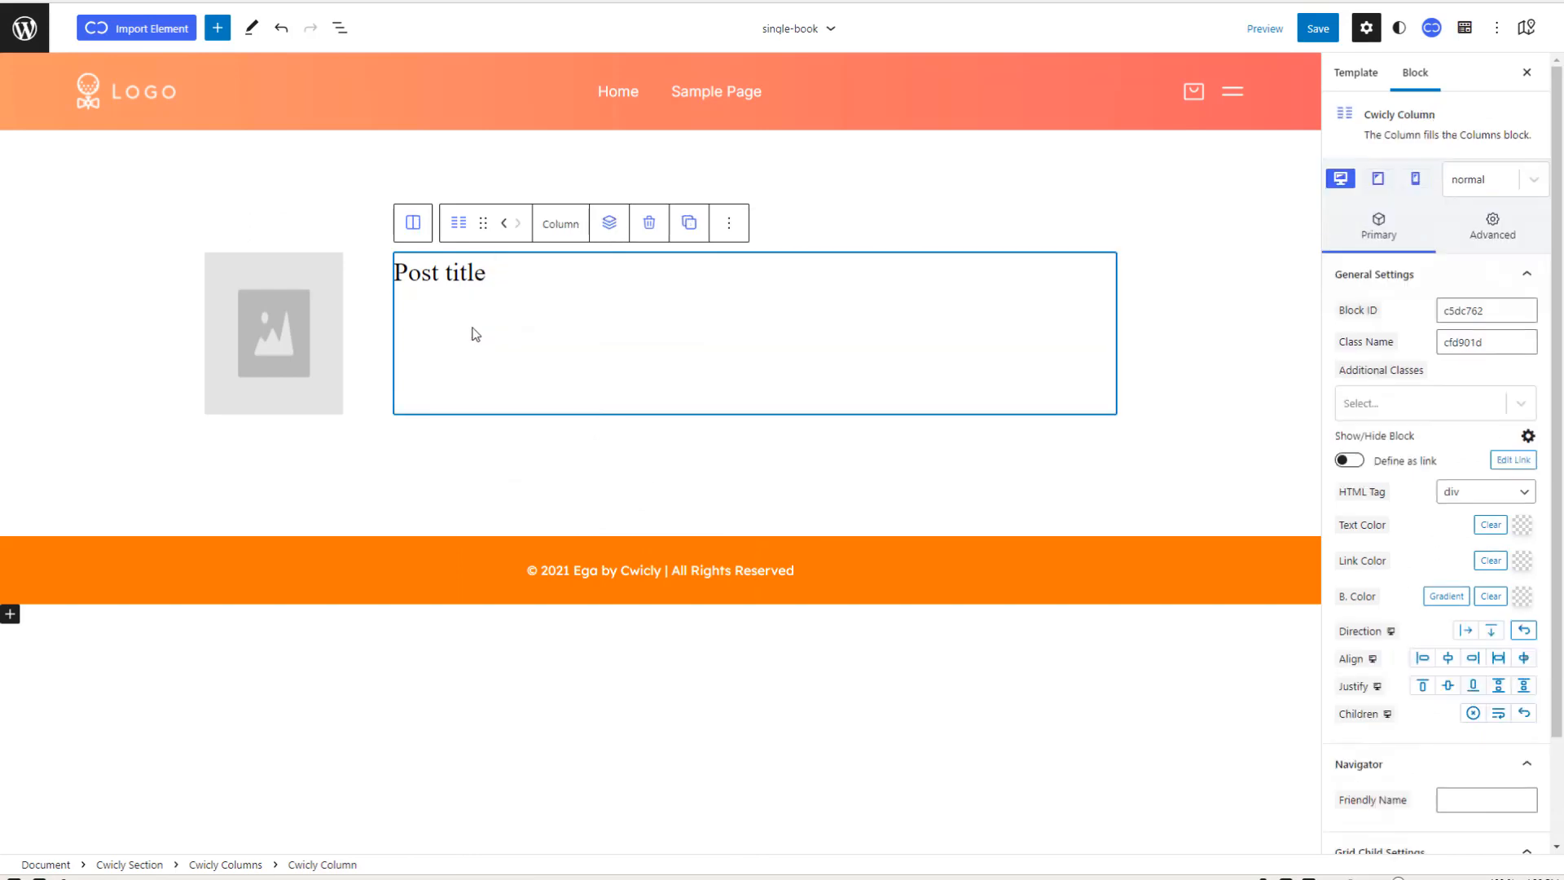
pyautogui.click(610, 227)
pyautogui.scroll(-1, 614, 547)
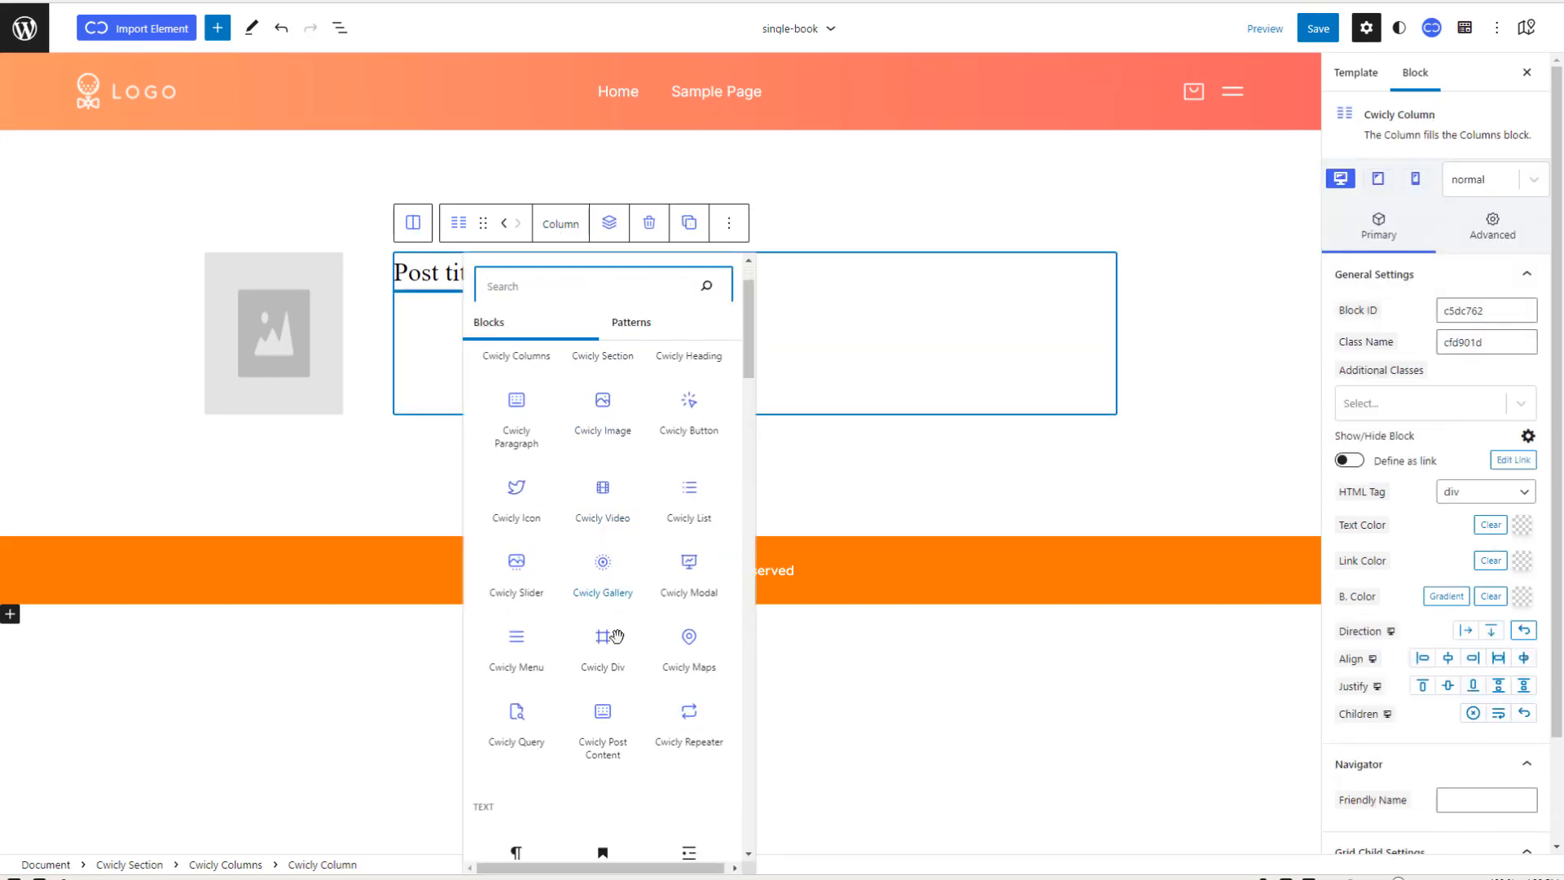
pyautogui.click(609, 712)
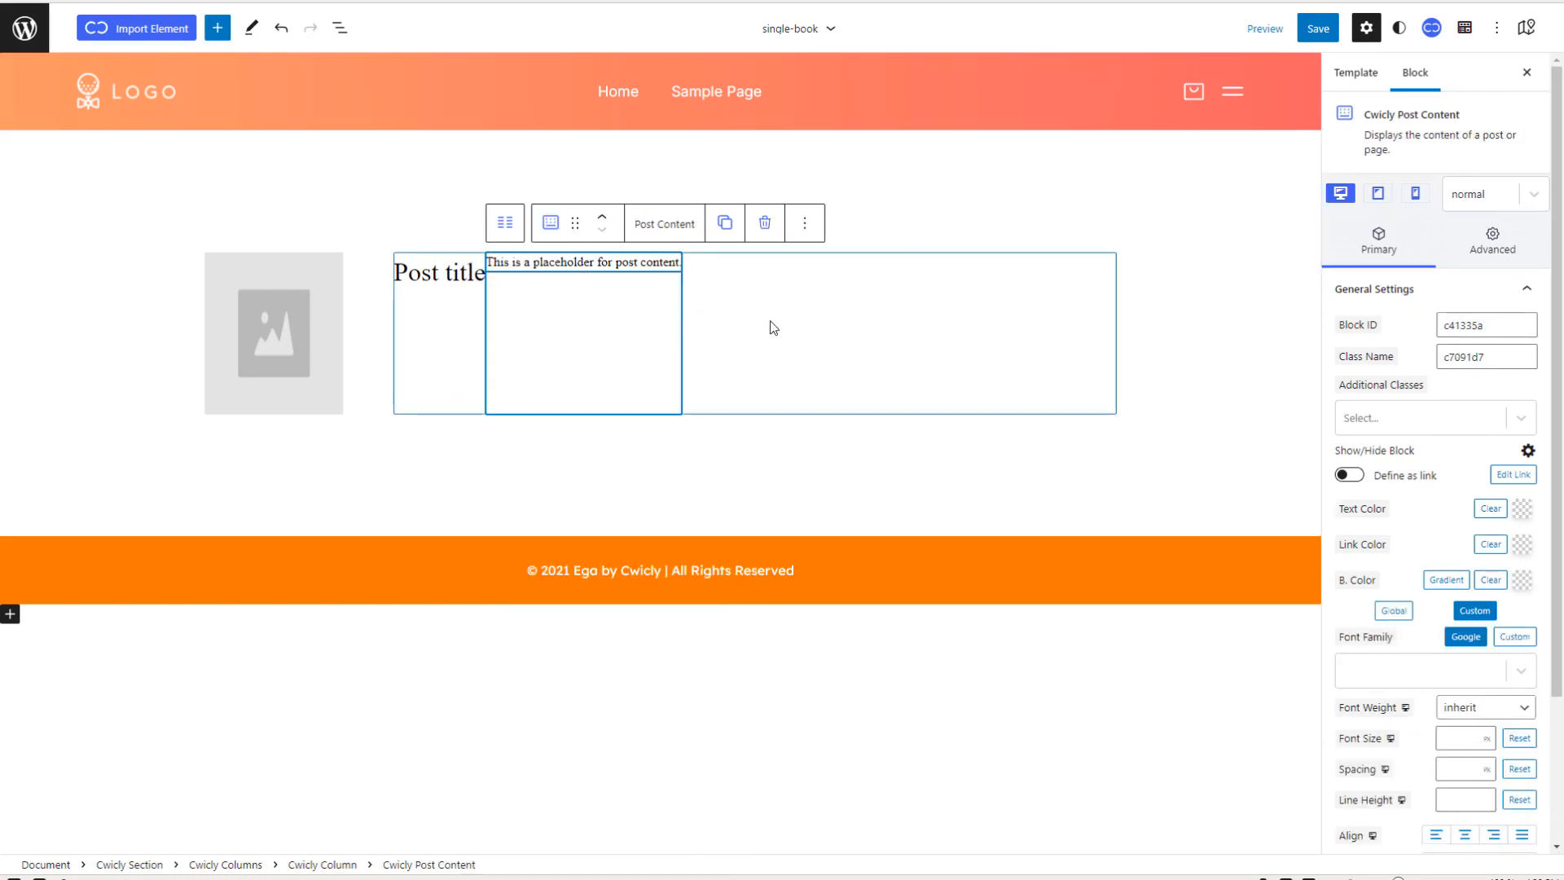
# Step: Give the second column a vertical direction with start alignment so the title and post content stack
pyautogui.click(505, 223)
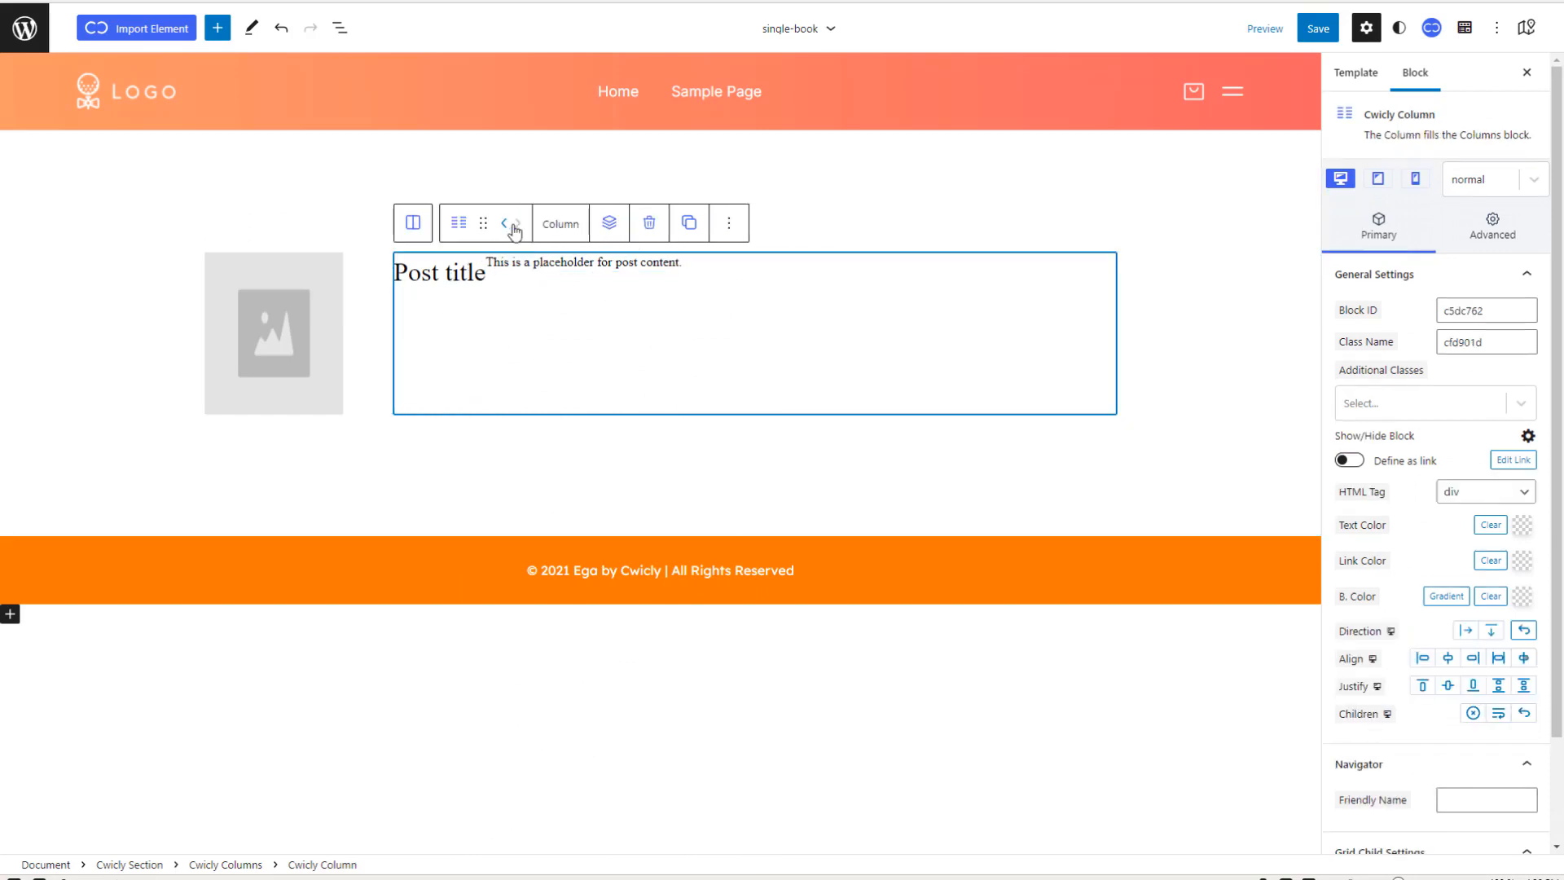
pyautogui.scroll(-2, 1441, 496)
pyautogui.scroll(2, 1442, 499)
pyautogui.click(1467, 632)
pyautogui.click(1422, 660)
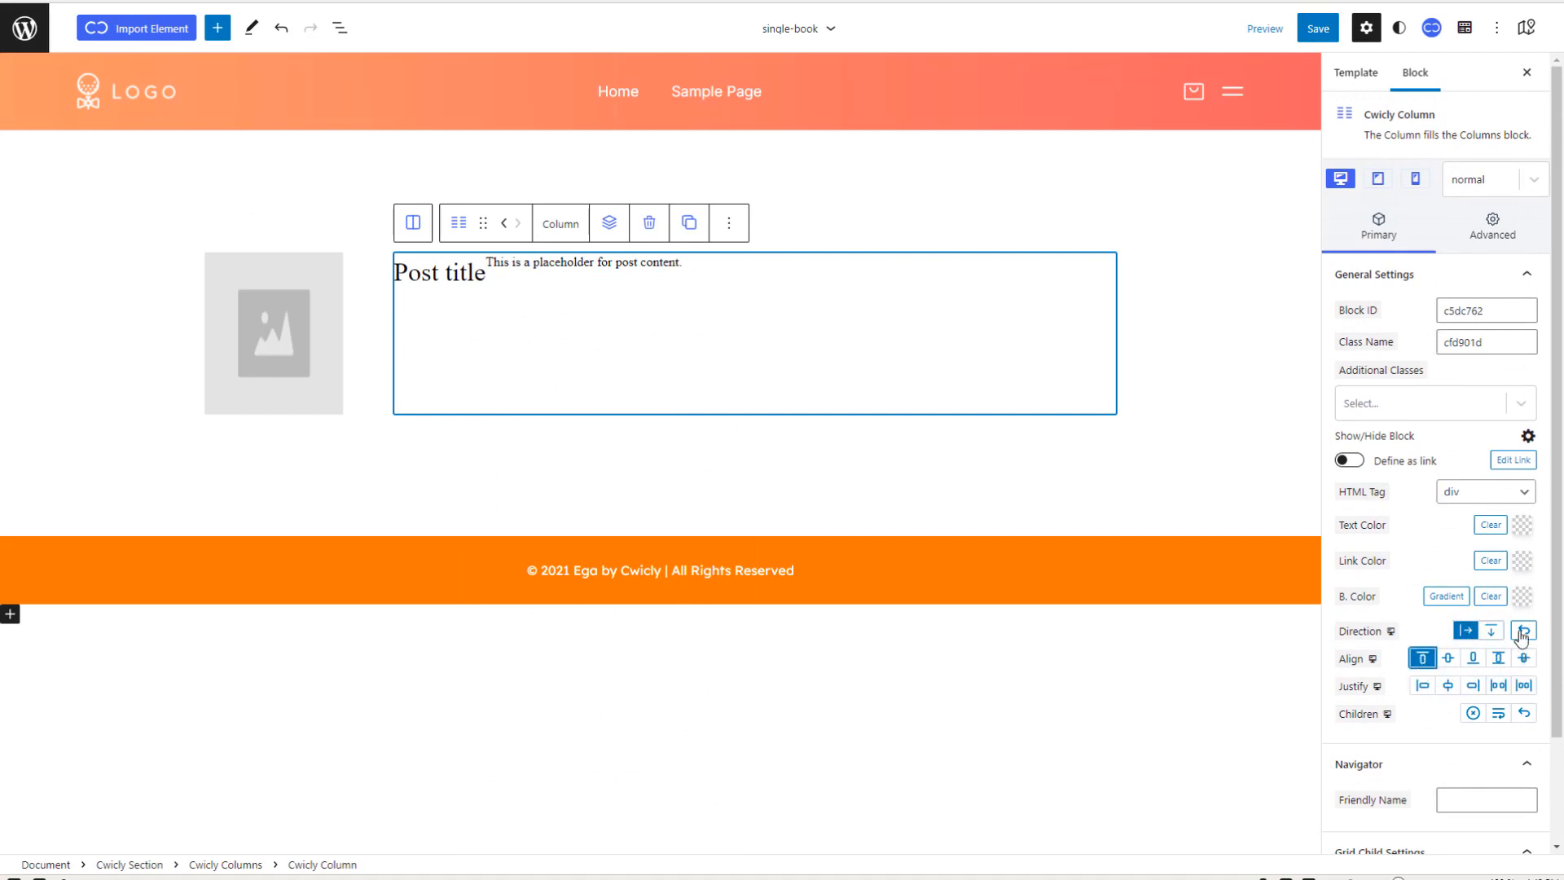
pyautogui.click(1491, 630)
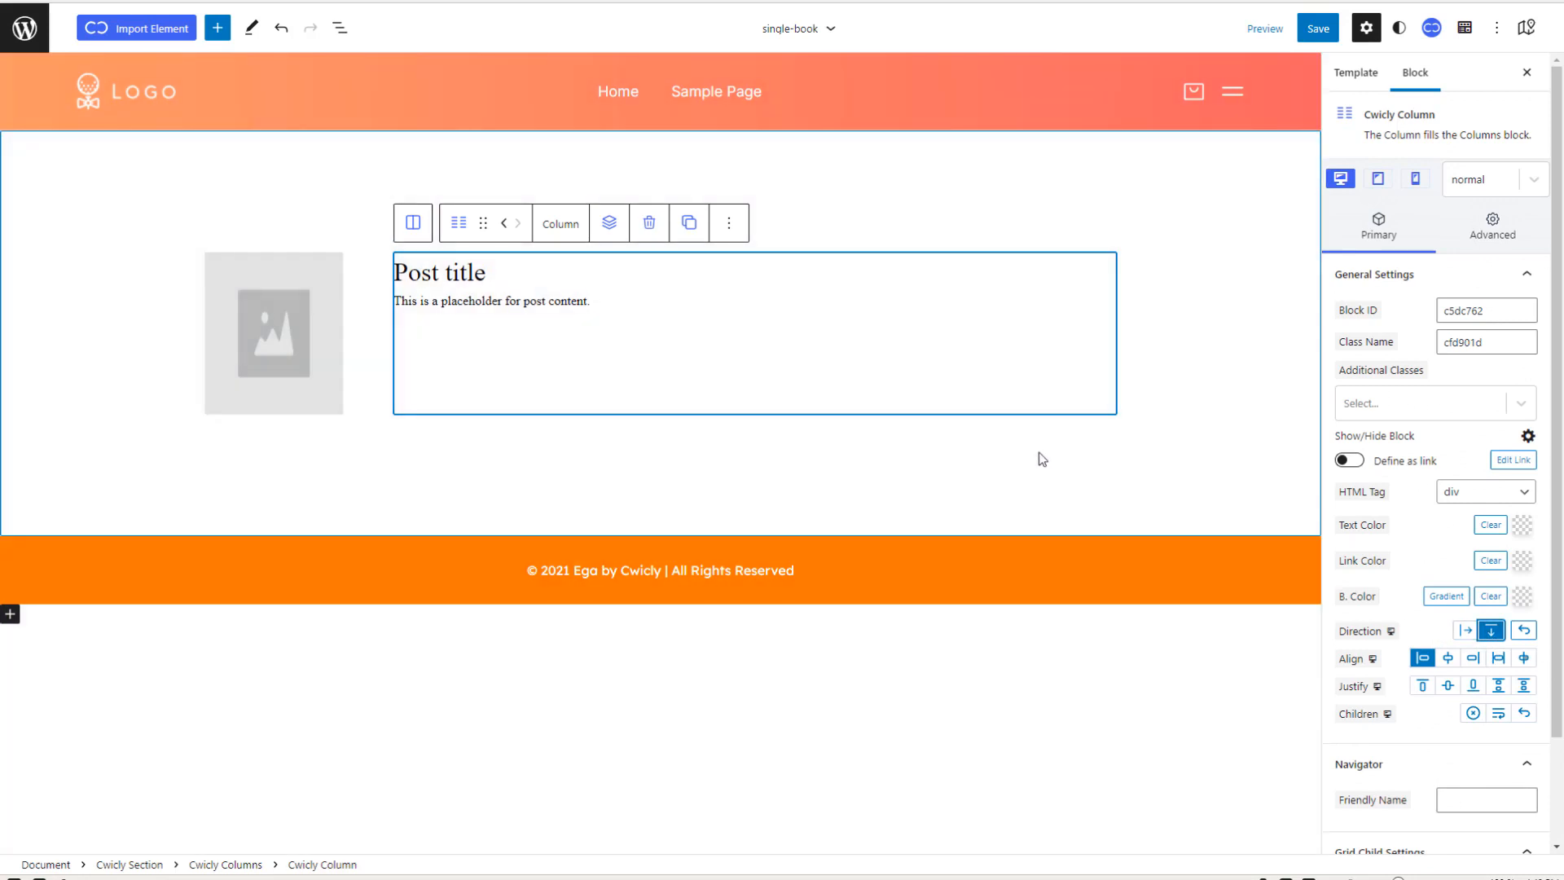
# Step: Unlink the post title heading's margin sides and give it a bottom margin
pyautogui.click(467, 280)
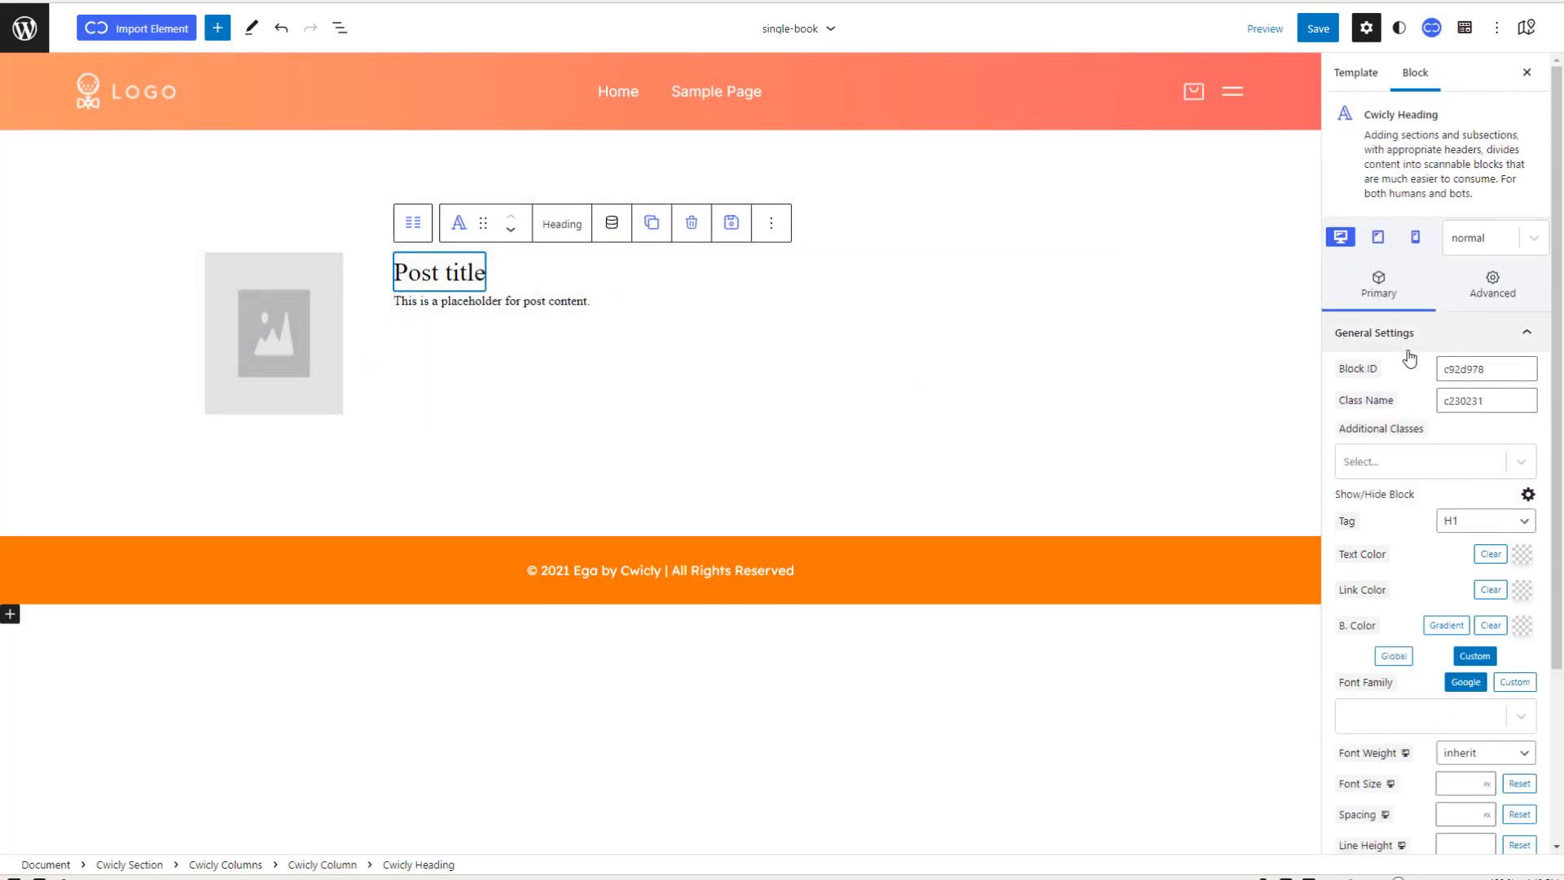
pyautogui.click(1483, 295)
pyautogui.click(1409, 493)
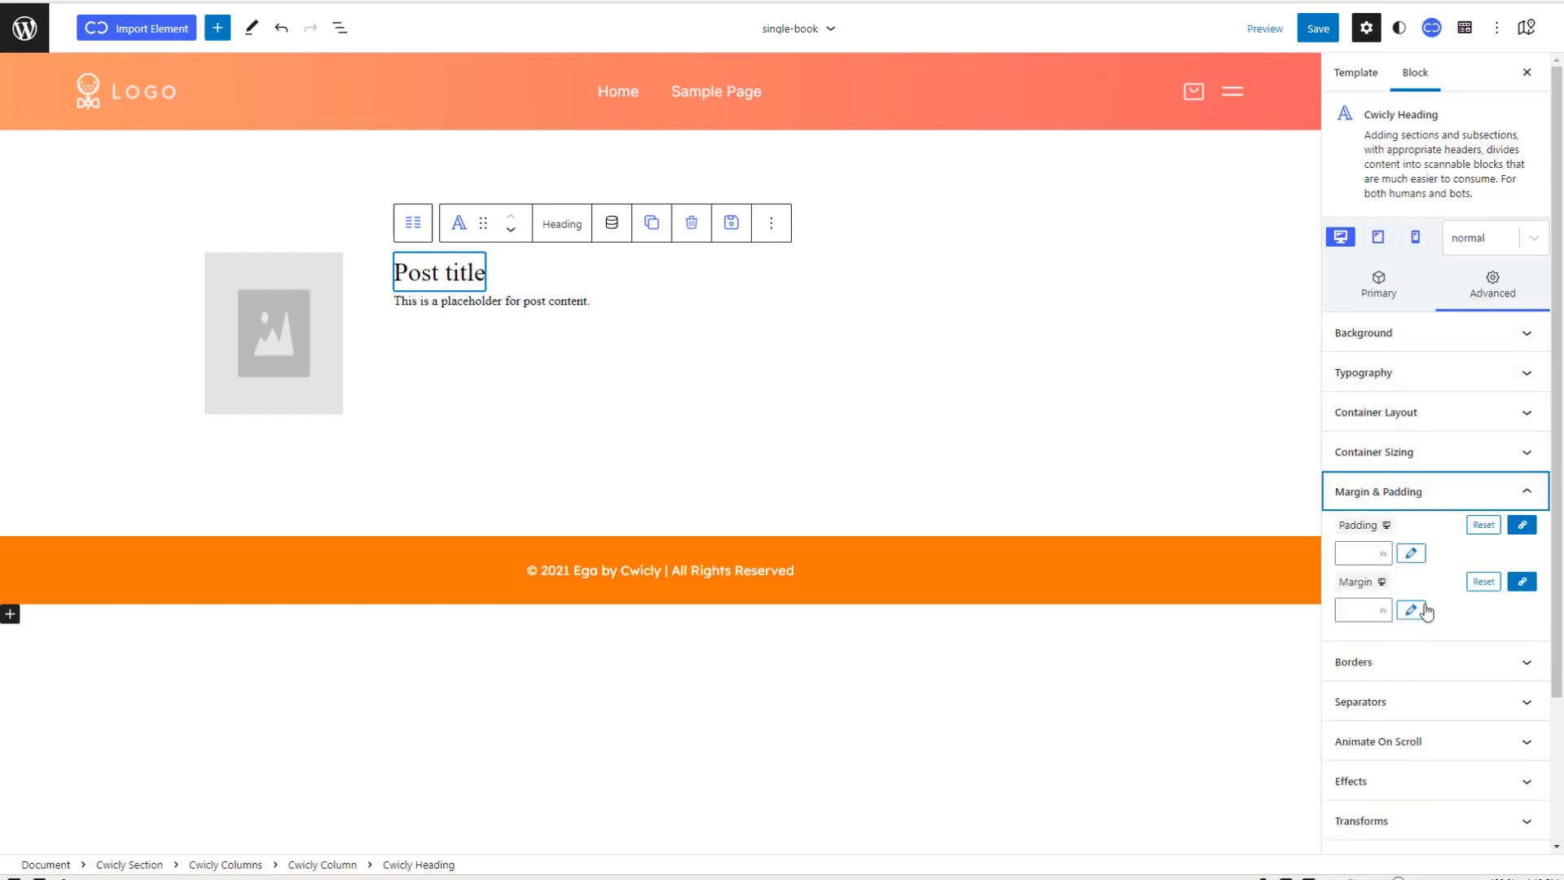
pyautogui.click(1522, 581)
pyautogui.click(1455, 608)
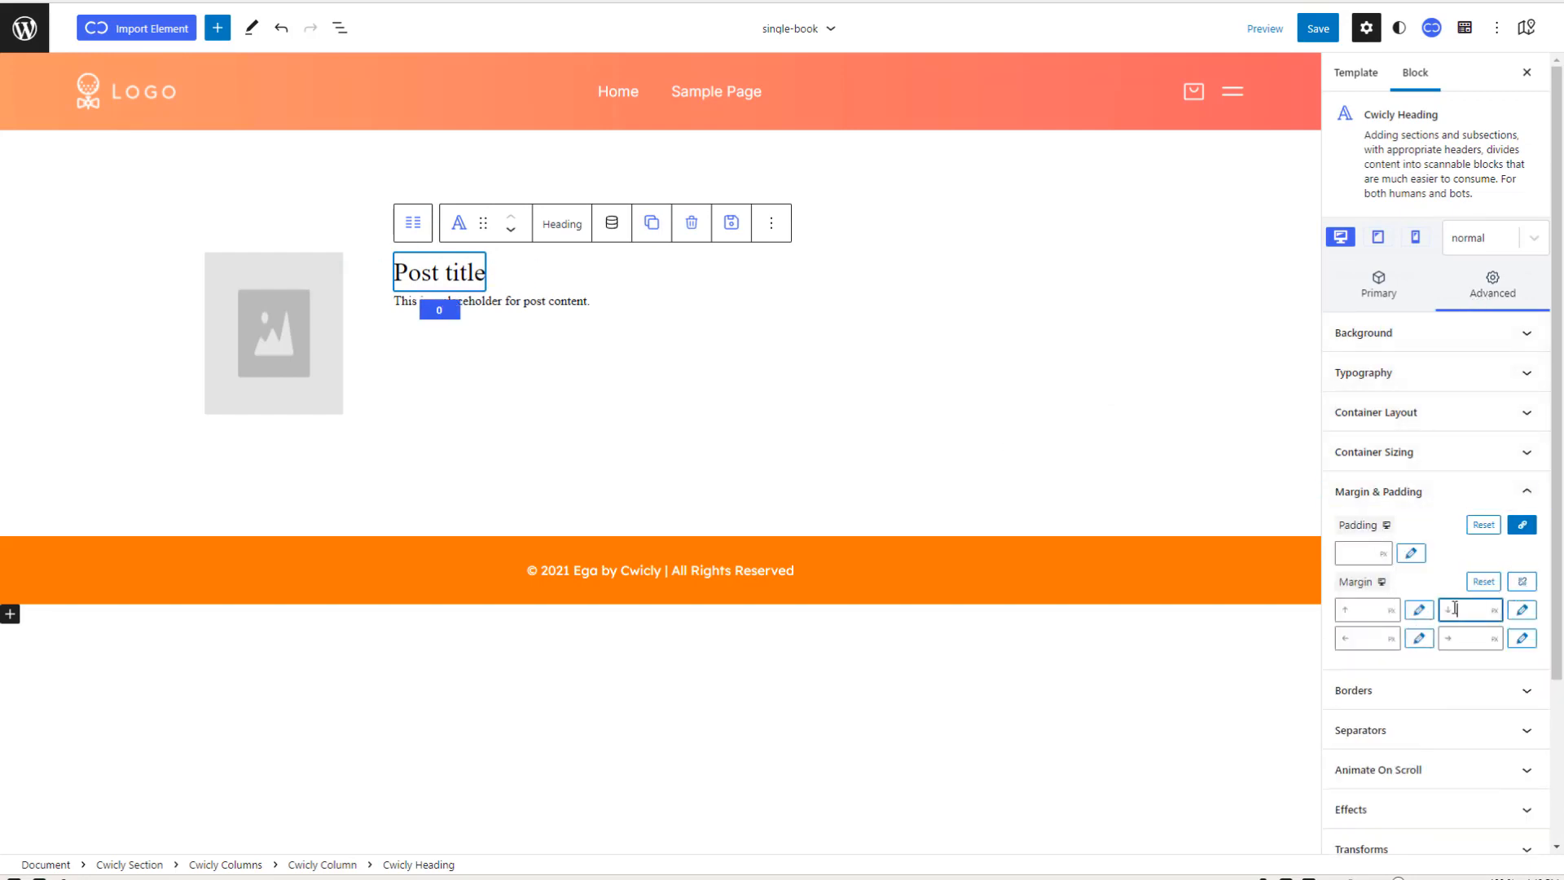
# Step: Insert a second Cwicly Image block into the first column after the featured image
pyautogui.click(275, 397)
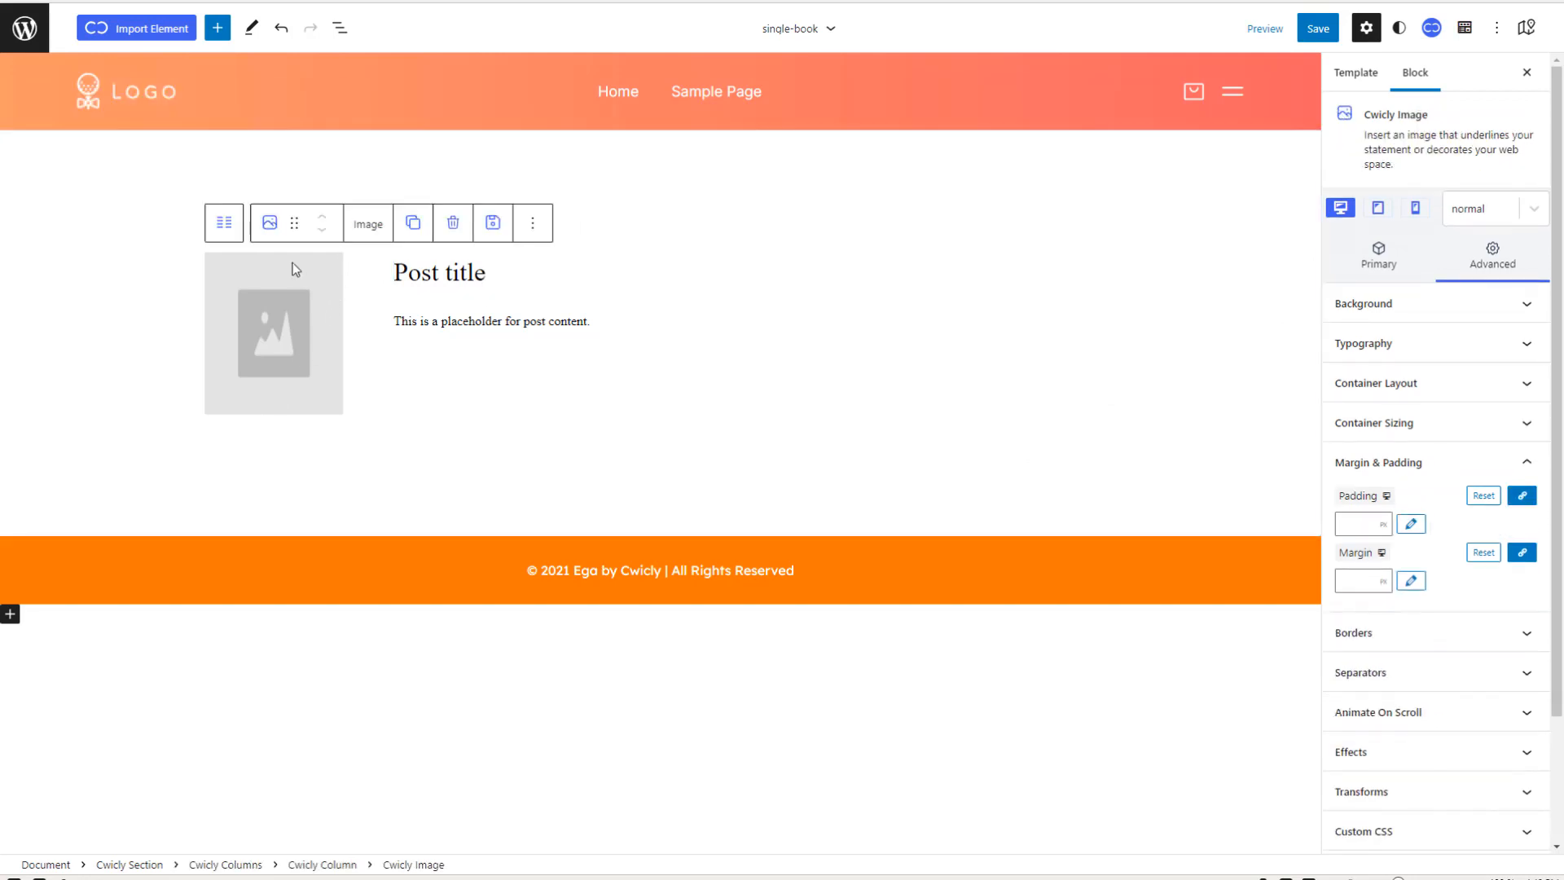
pyautogui.click(224, 222)
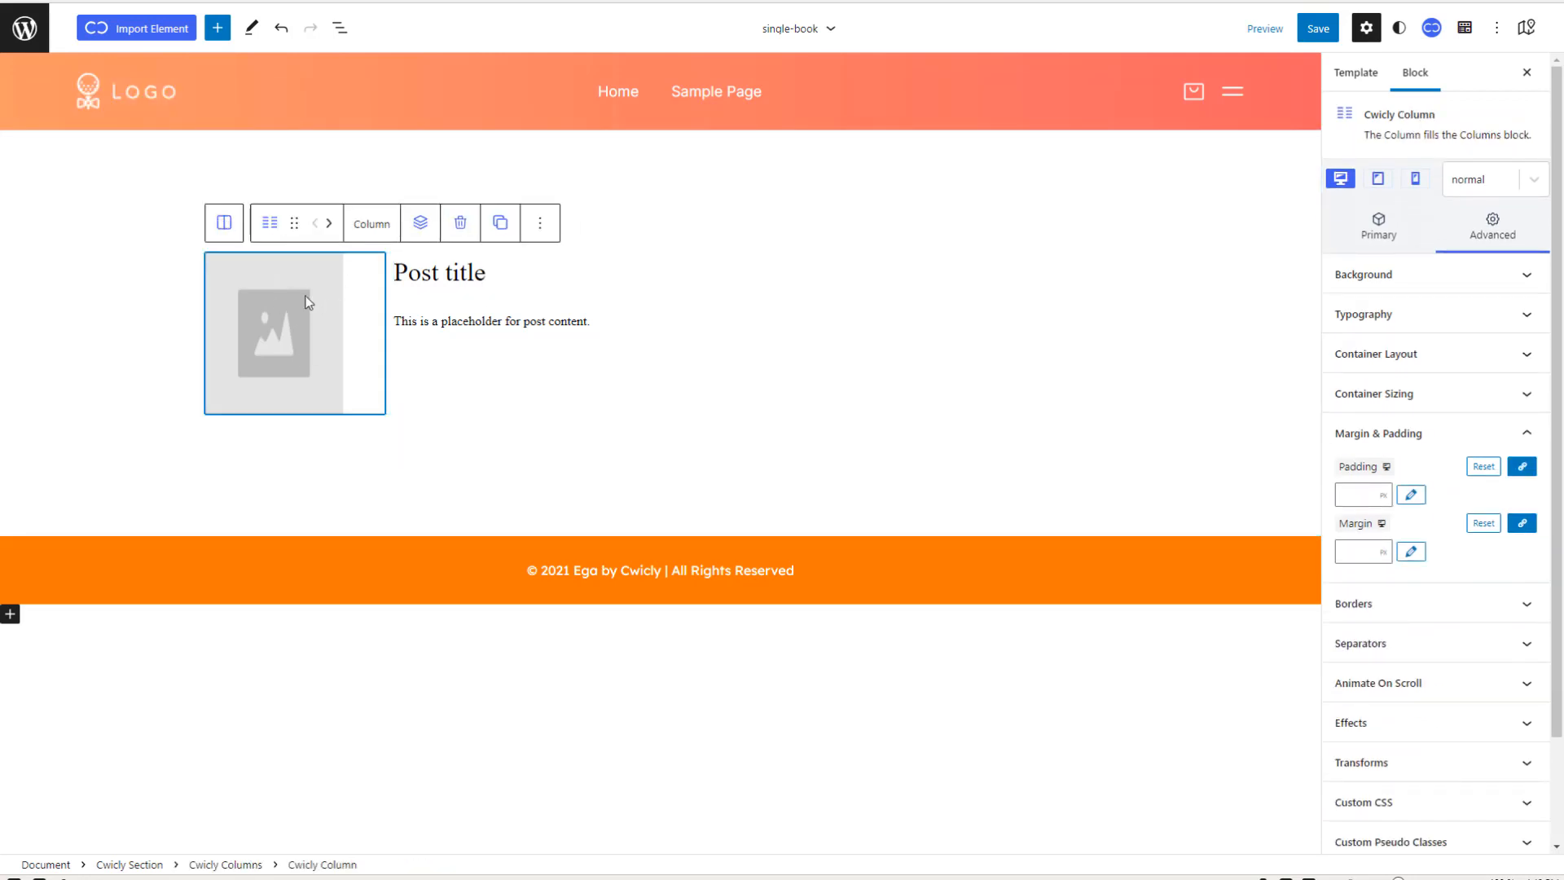
pyautogui.click(421, 223)
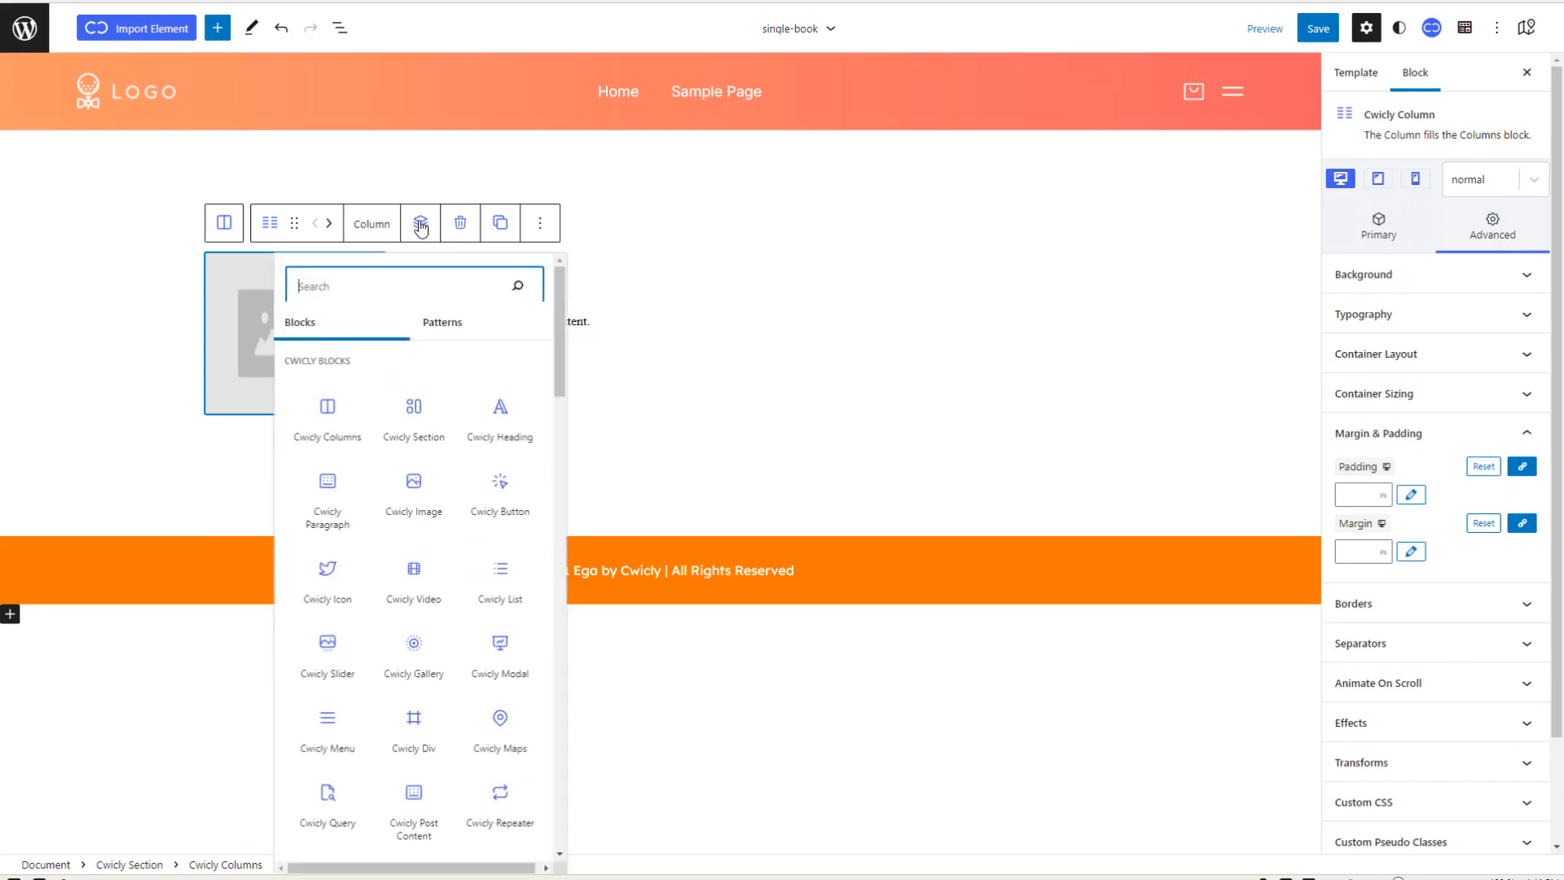
pyautogui.click(413, 487)
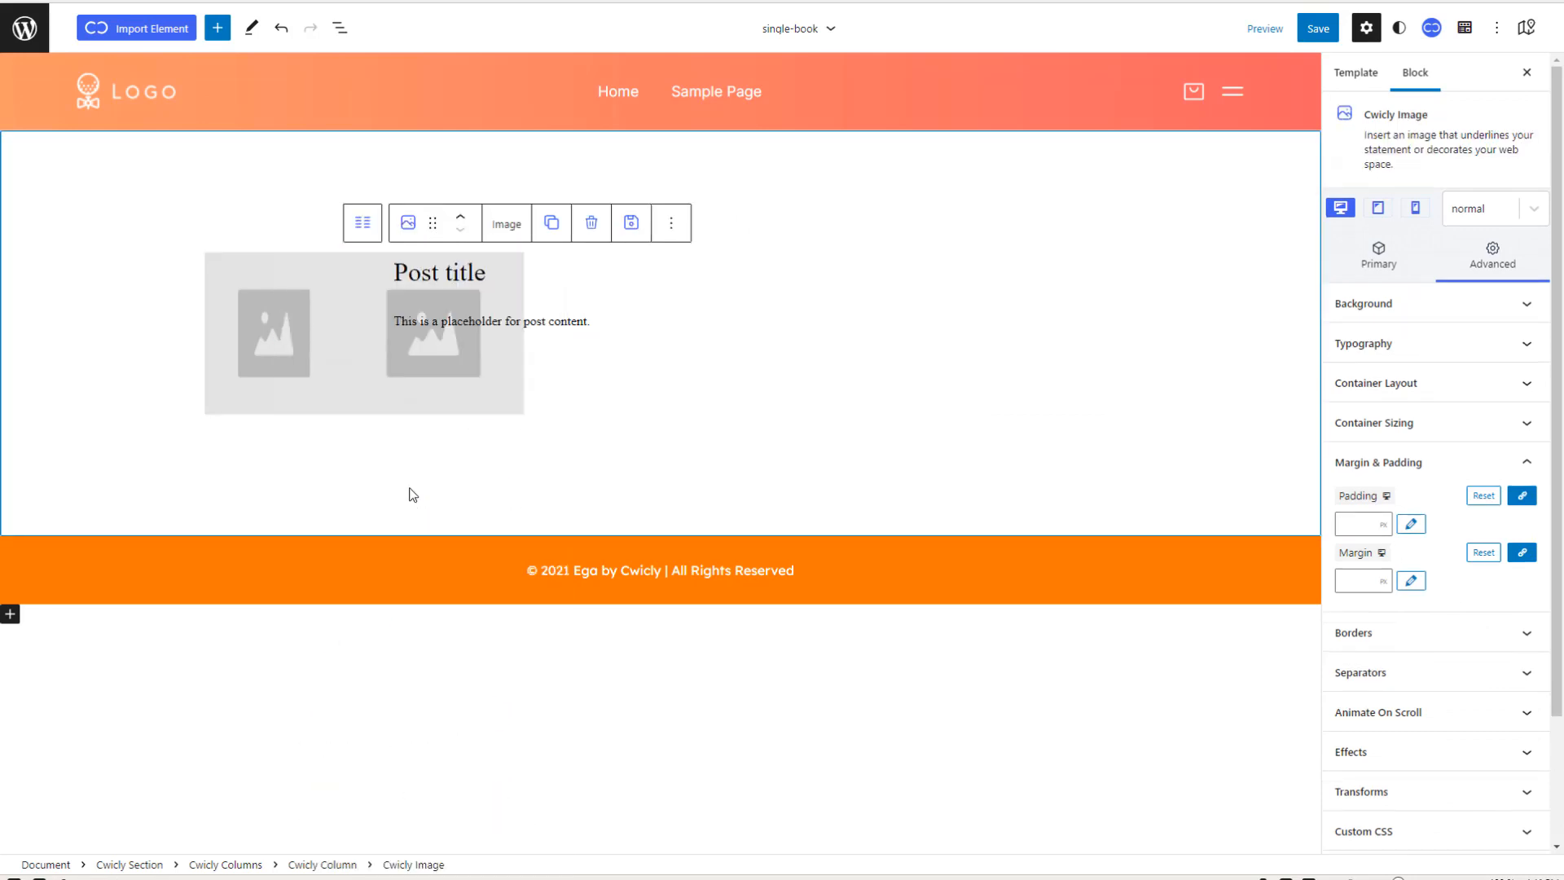
# Step: Set the first column's container direction to vertical so its two images stack
pyautogui.click(1439, 396)
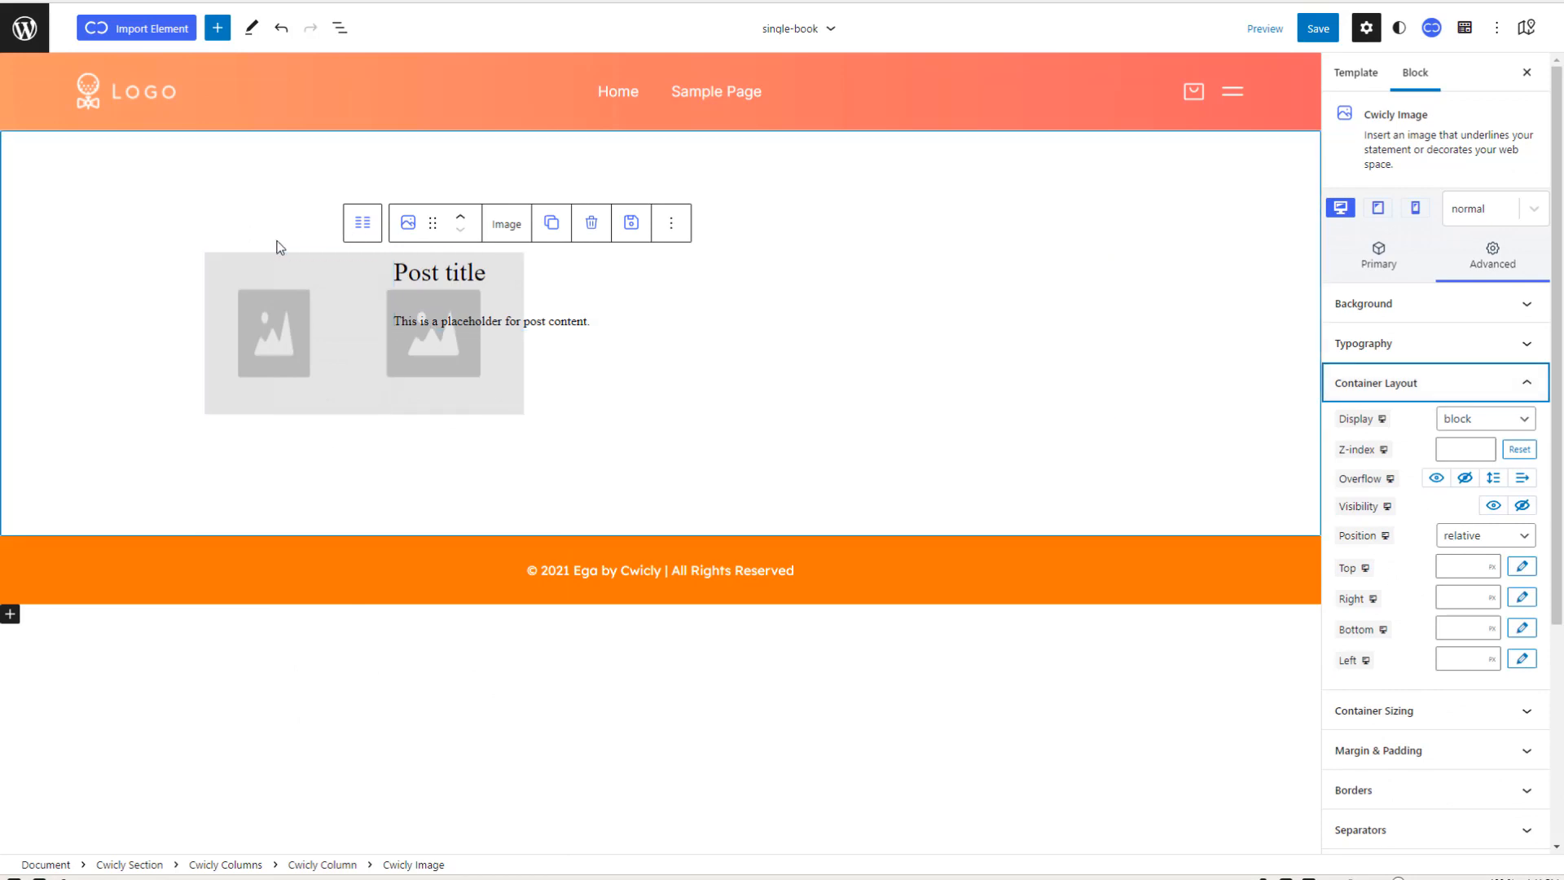
pyautogui.click(362, 223)
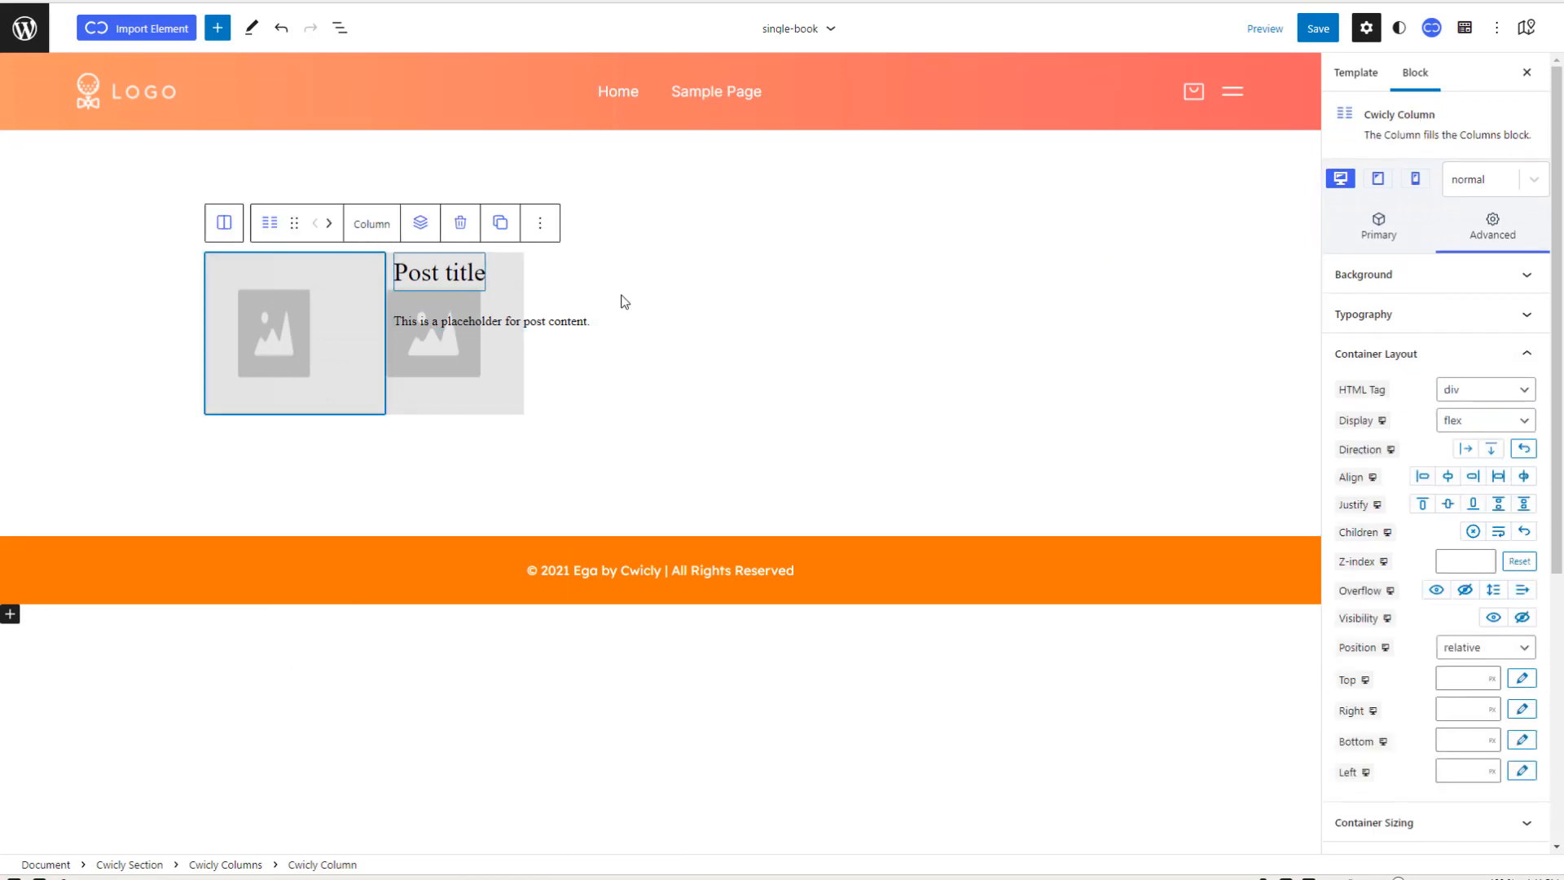
pyautogui.click(1490, 450)
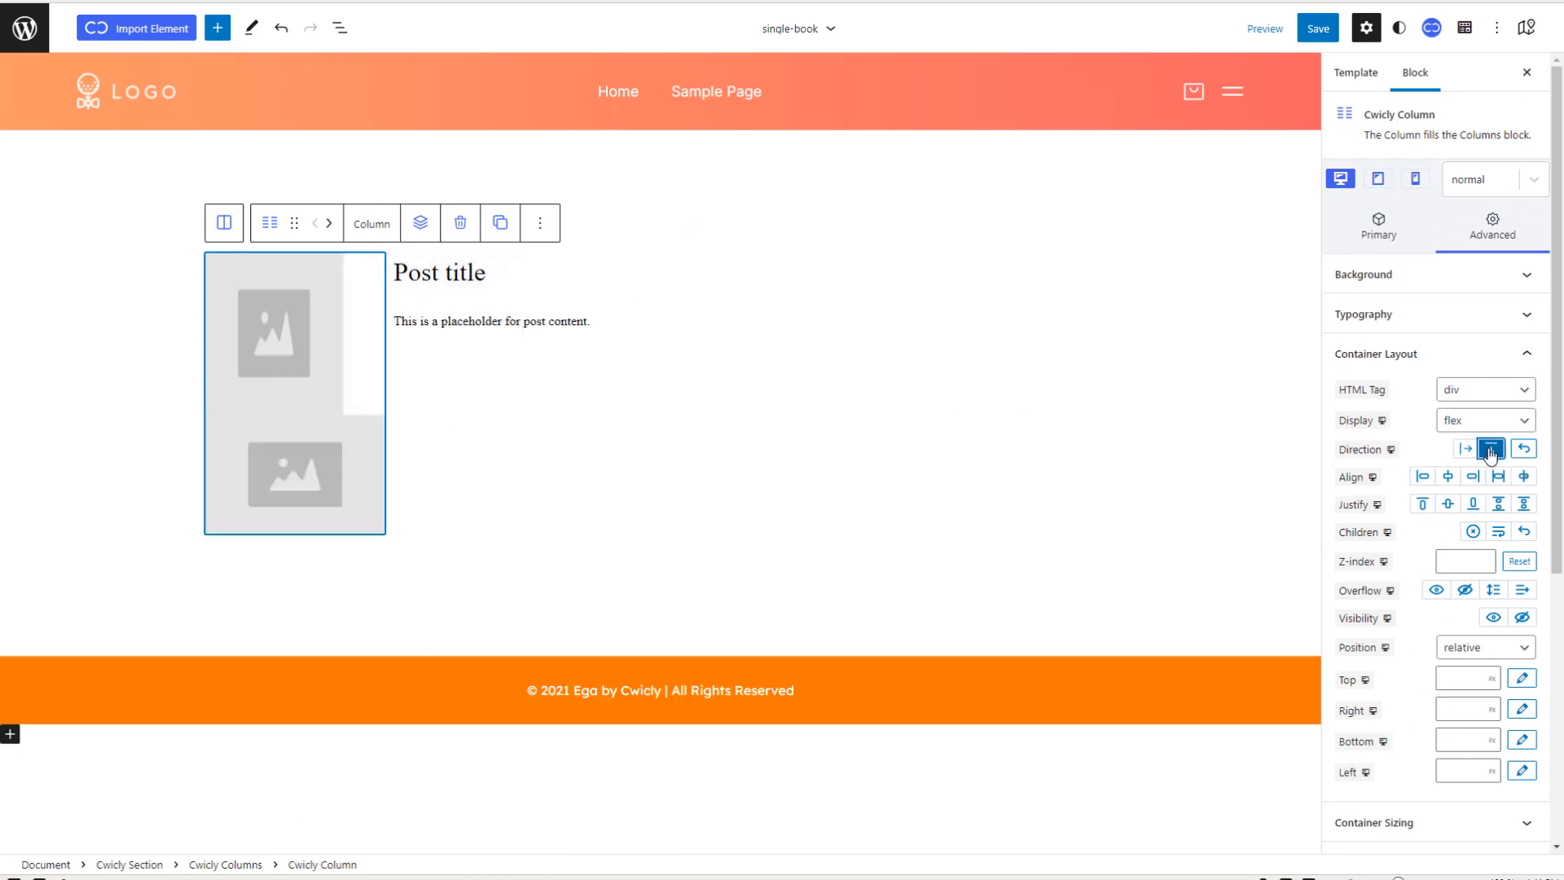
# Step: Set the lower image's dynamic source to ACF, with the Book Fields group and the authors_photo field
pyautogui.click(329, 484)
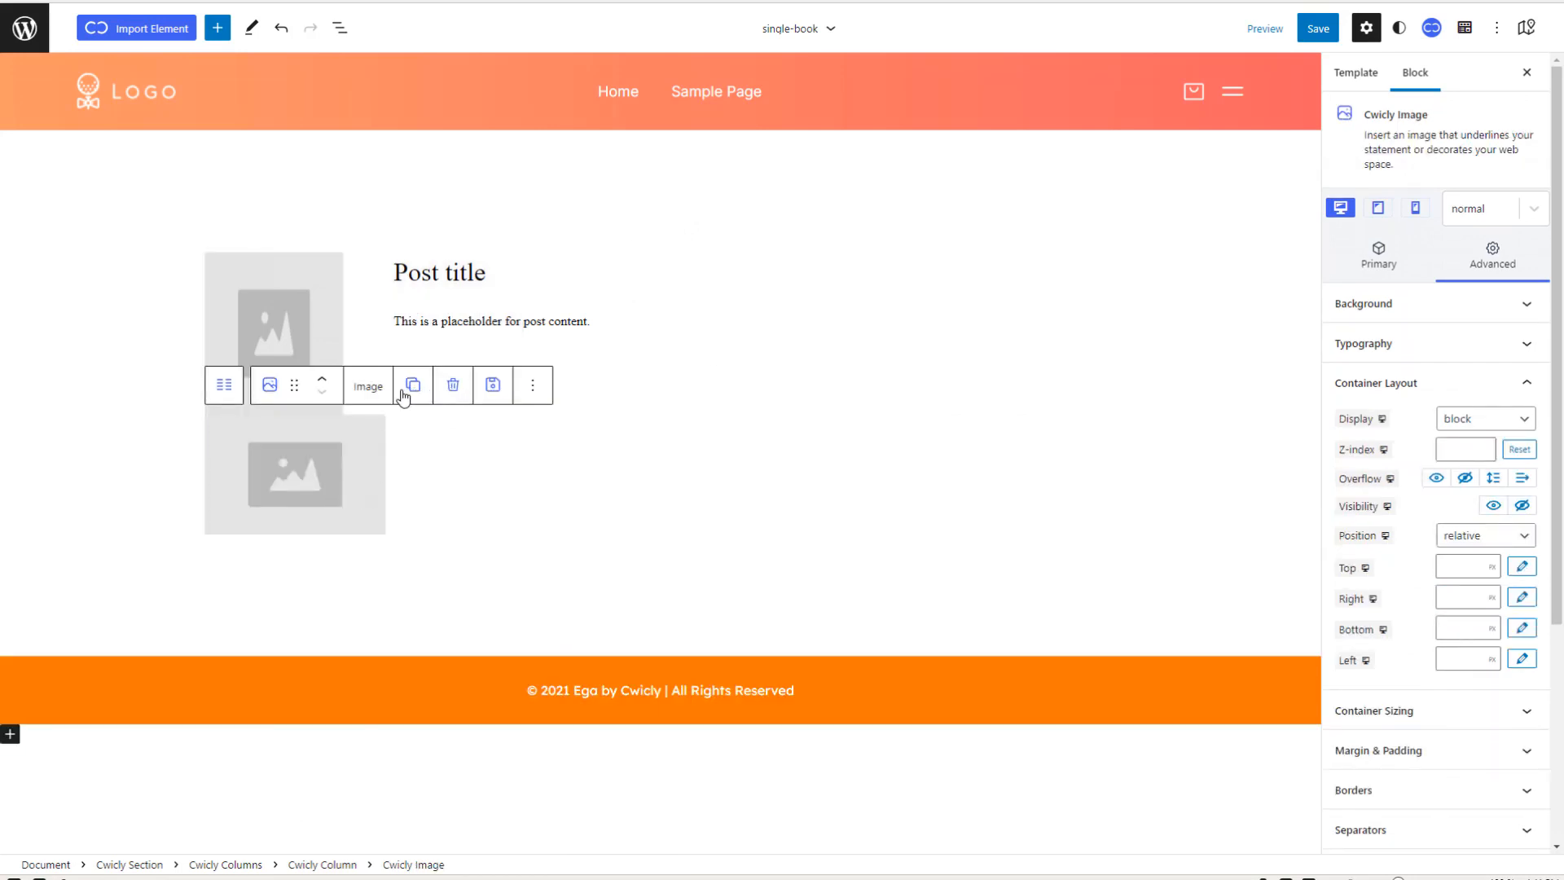
pyautogui.click(1376, 257)
pyautogui.click(1523, 642)
pyautogui.click(1493, 675)
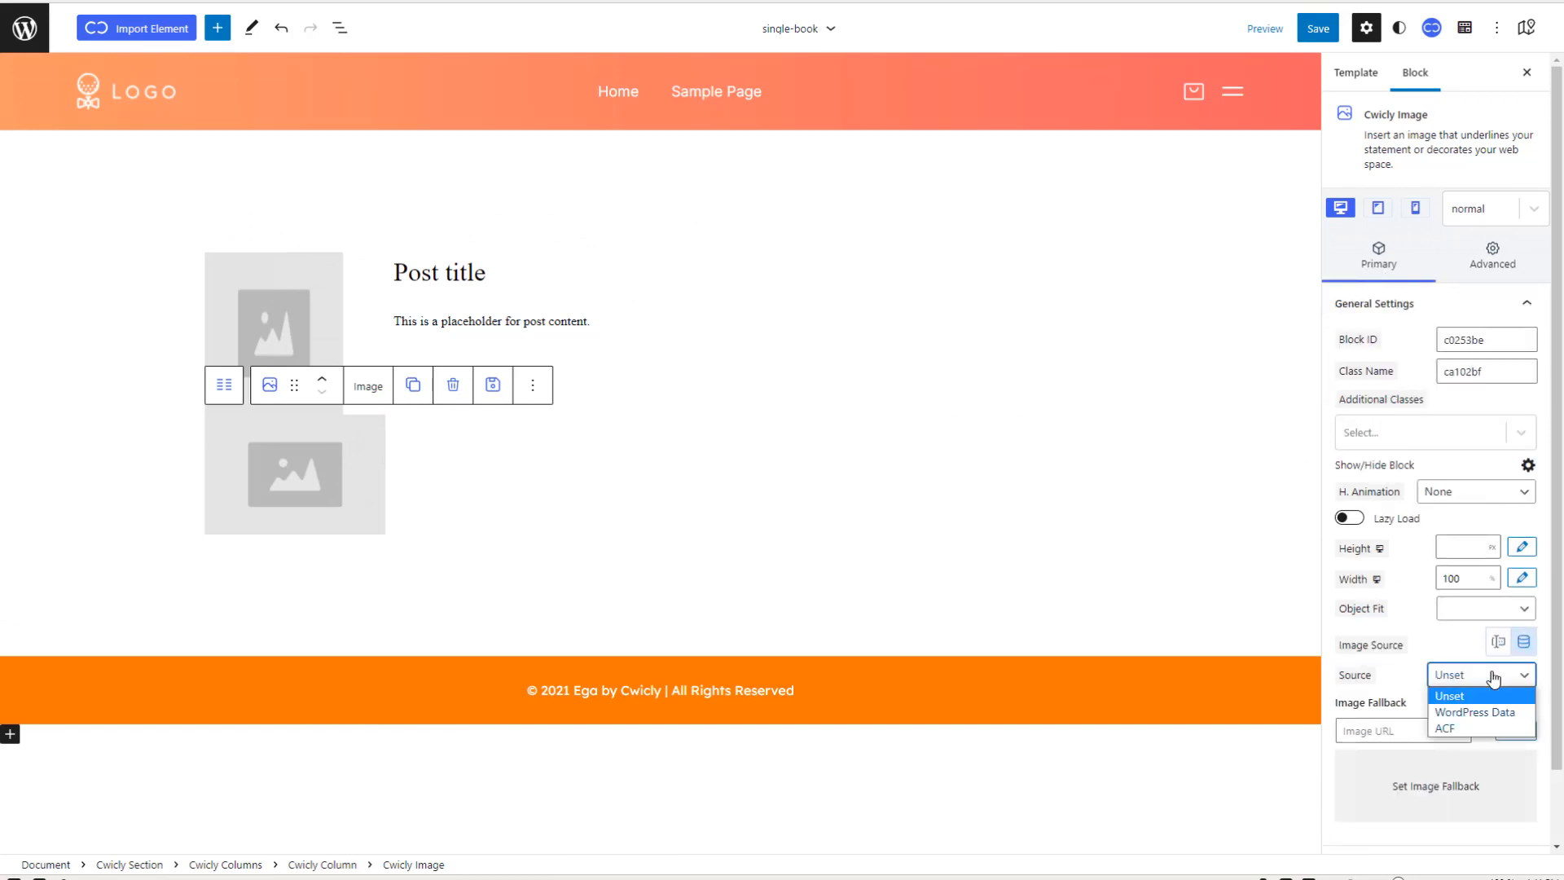
pyautogui.click(1470, 728)
pyautogui.click(1481, 709)
pyautogui.click(1467, 741)
pyautogui.click(1471, 743)
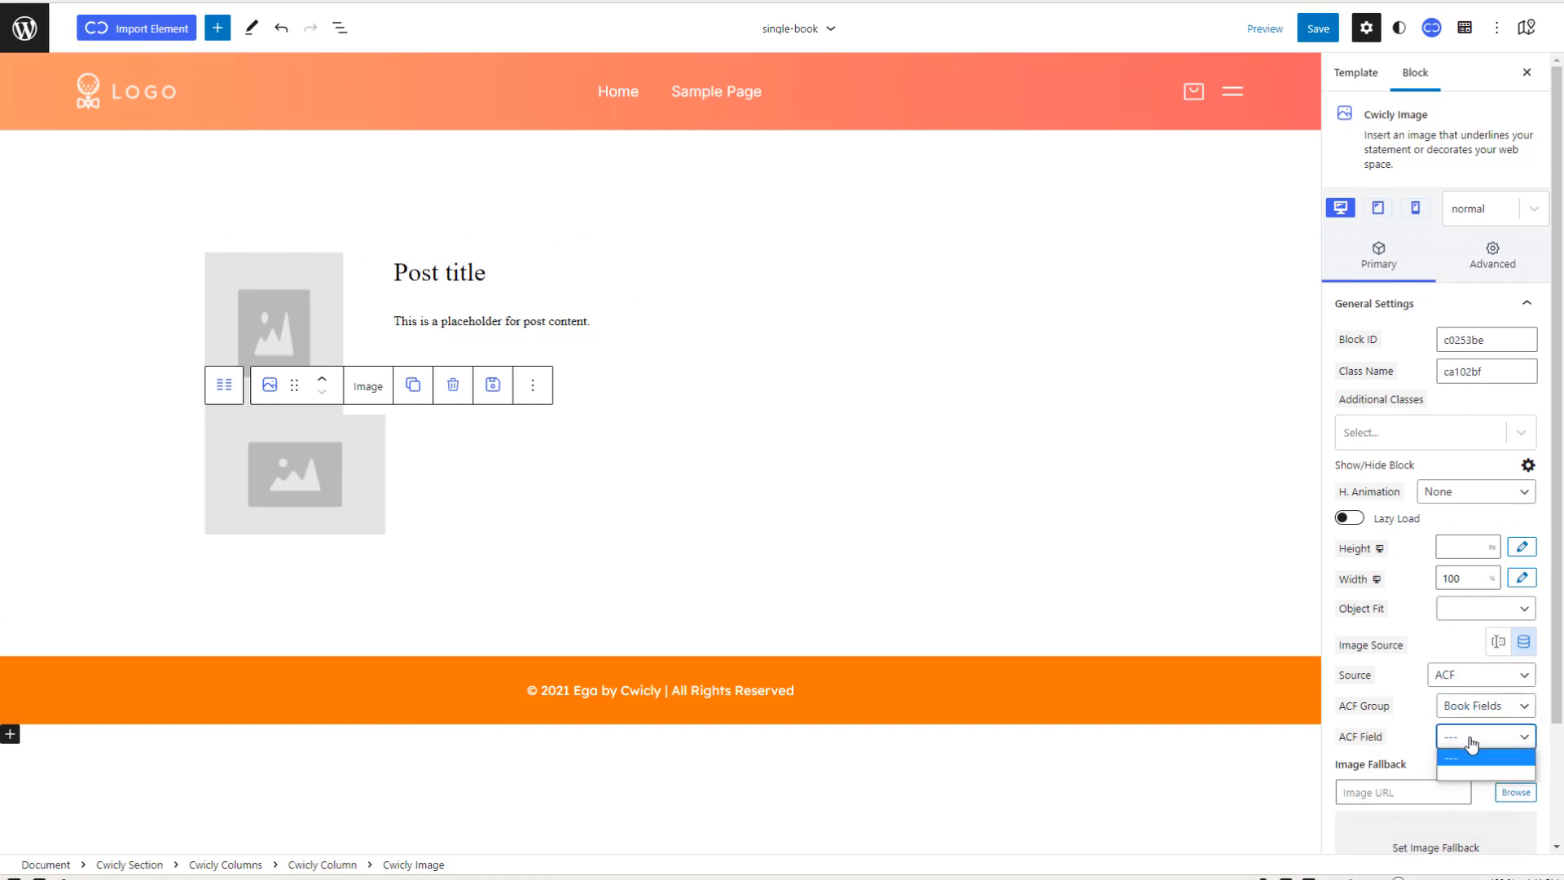
pyautogui.click(1468, 770)
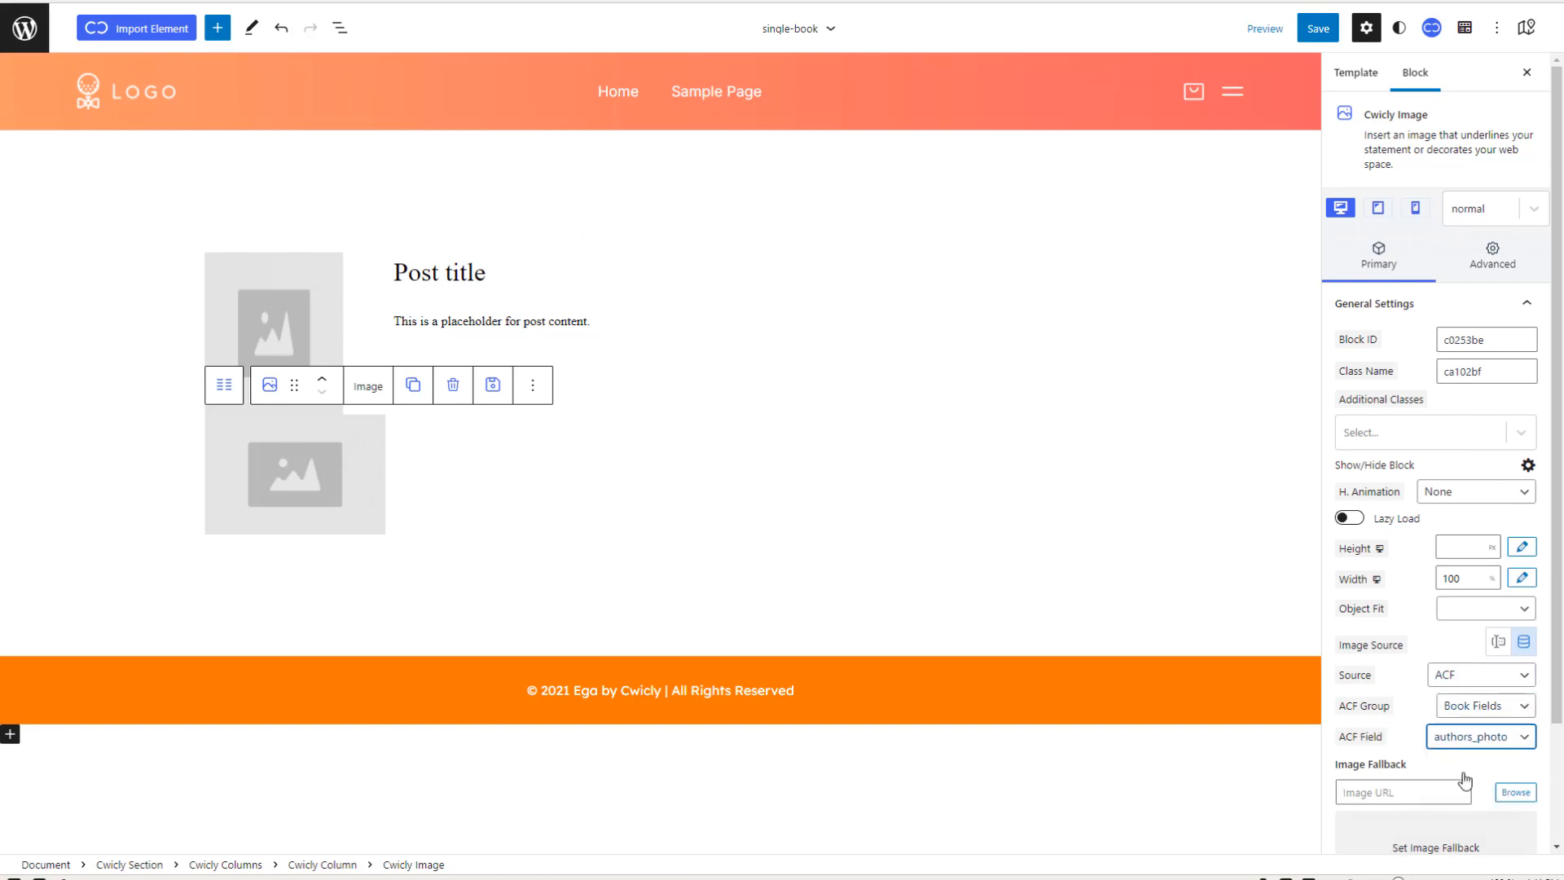
# Step: Size the lower author image to 100 px high and 100 px wide, and center-align the contents of the first column
pyautogui.click(1462, 547)
pyautogui.write('100')
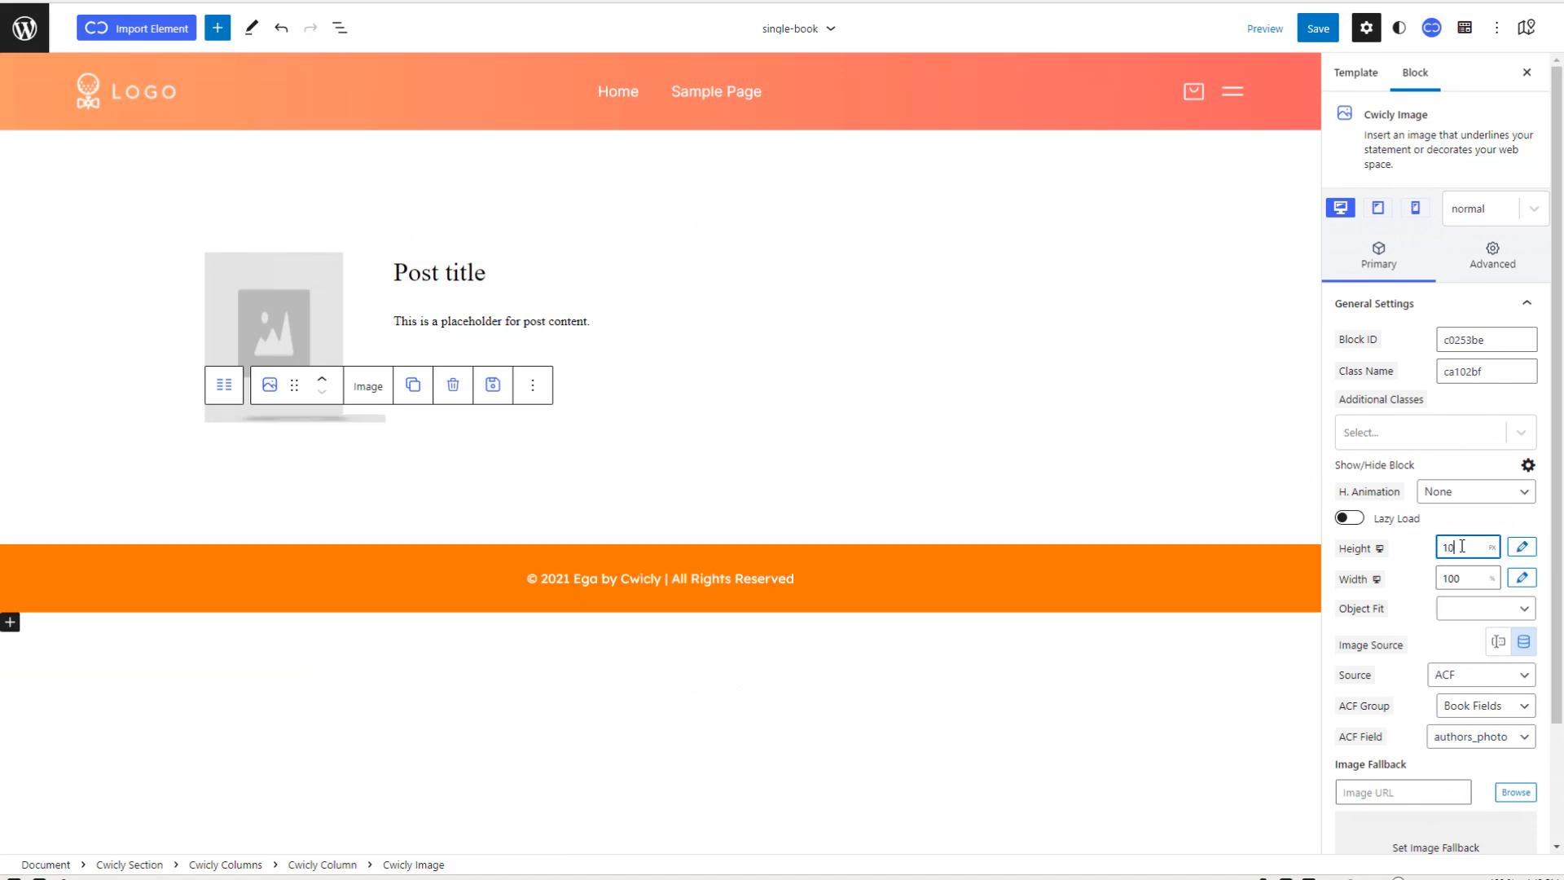
pyautogui.click(1491, 578)
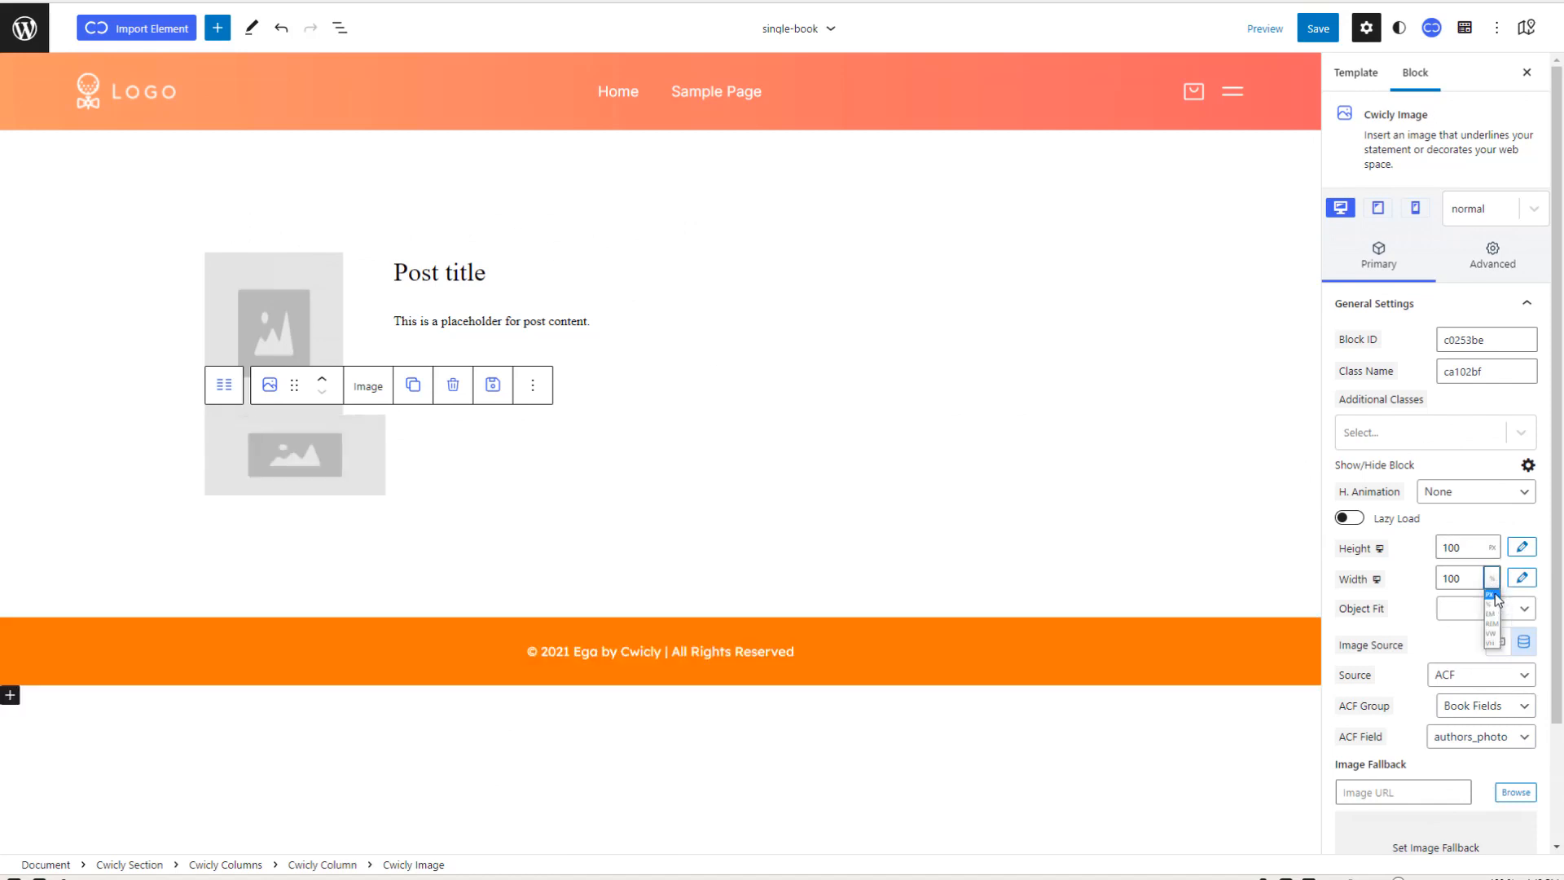
pyautogui.click(1494, 593)
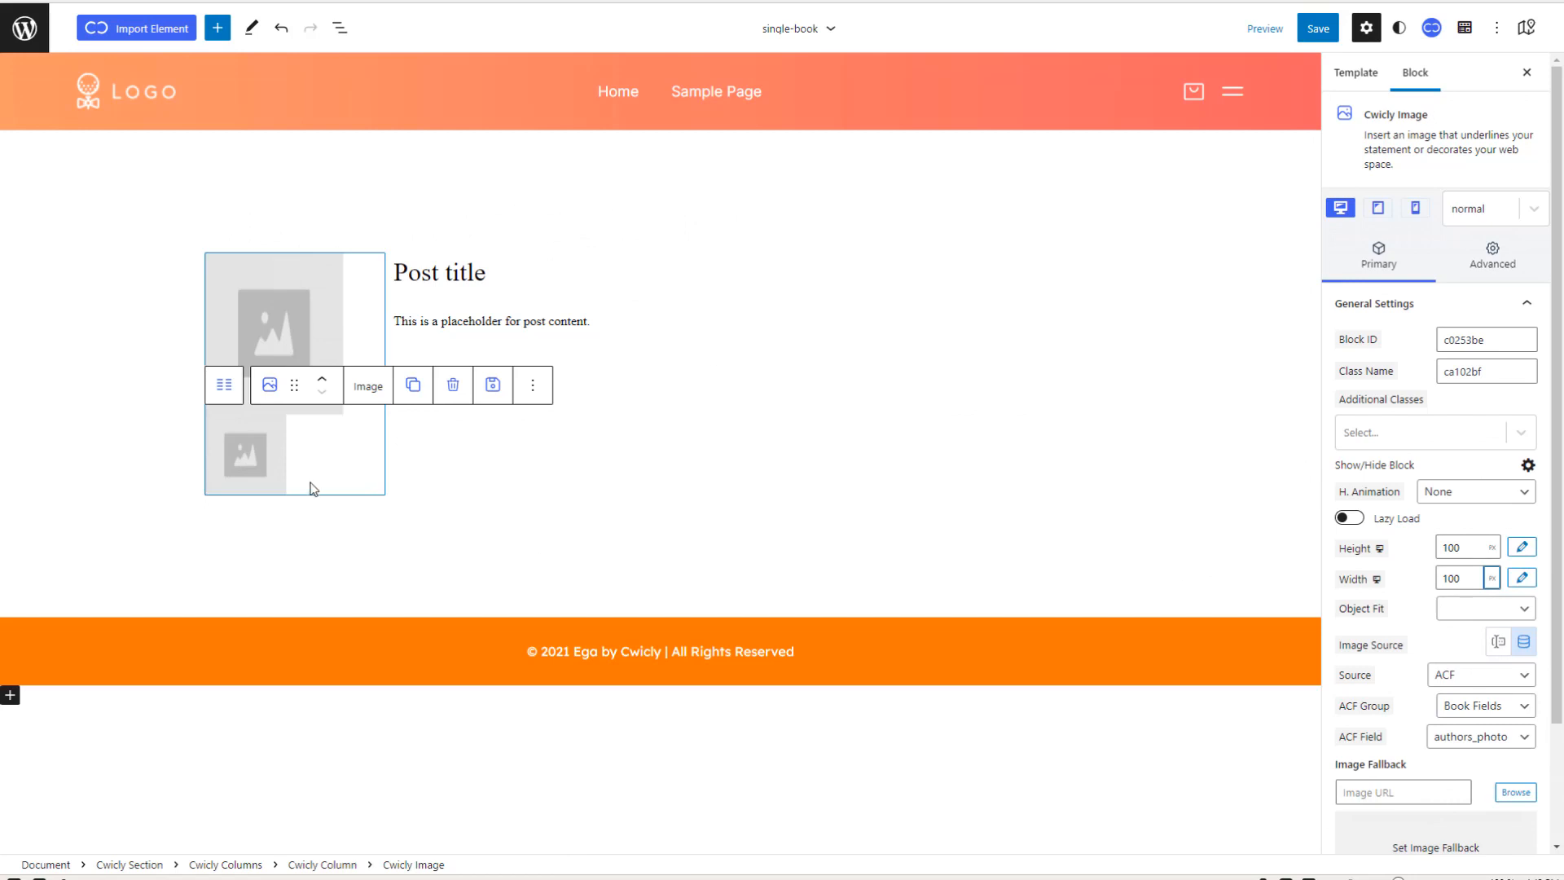
pyautogui.click(224, 385)
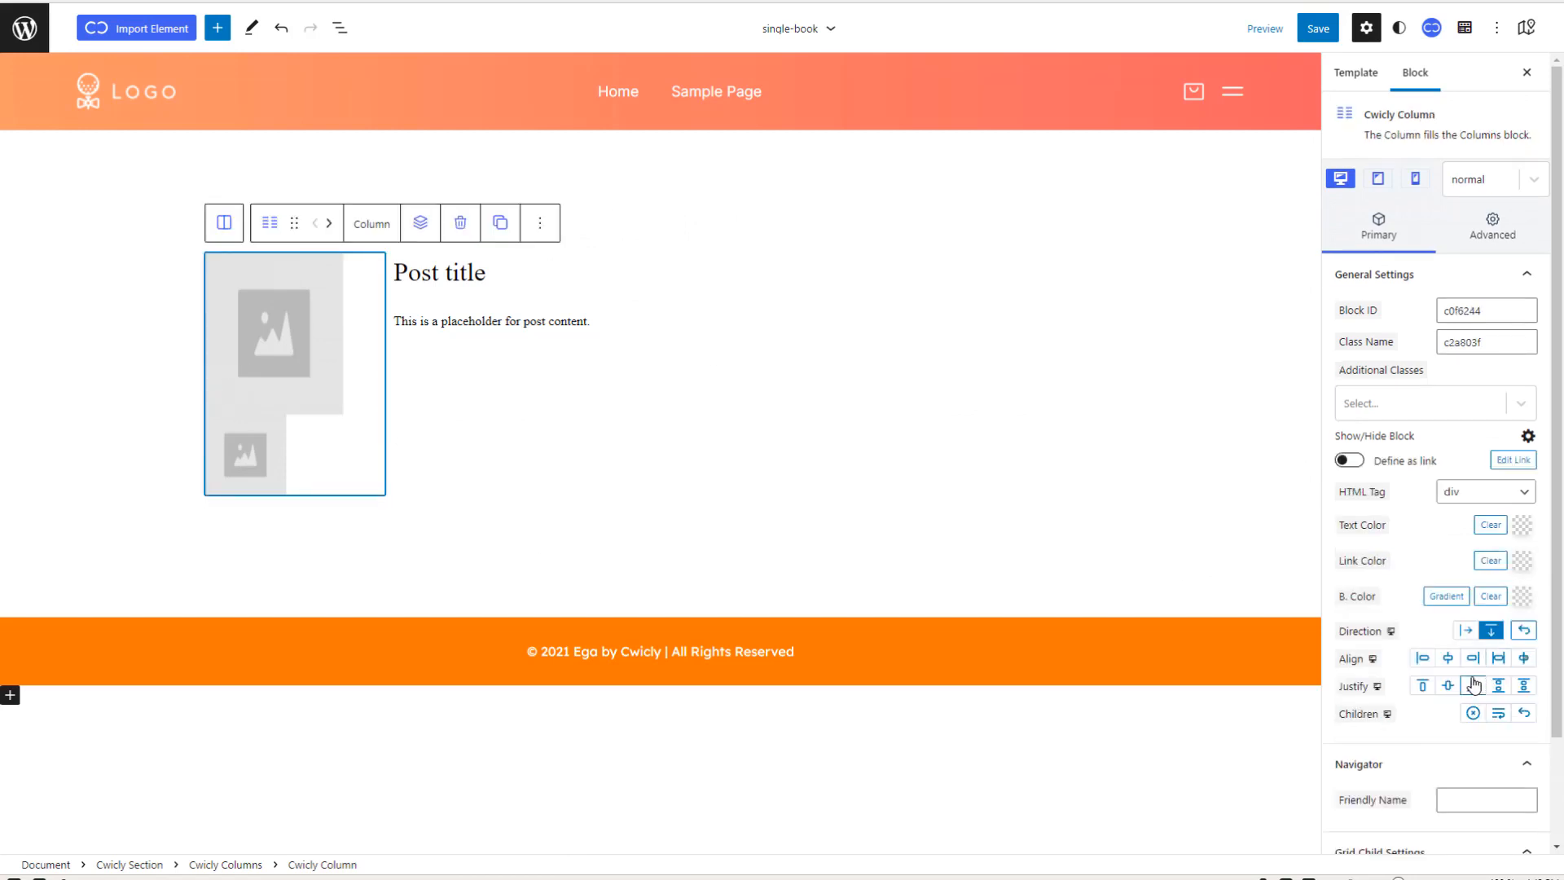
pyautogui.click(1448, 657)
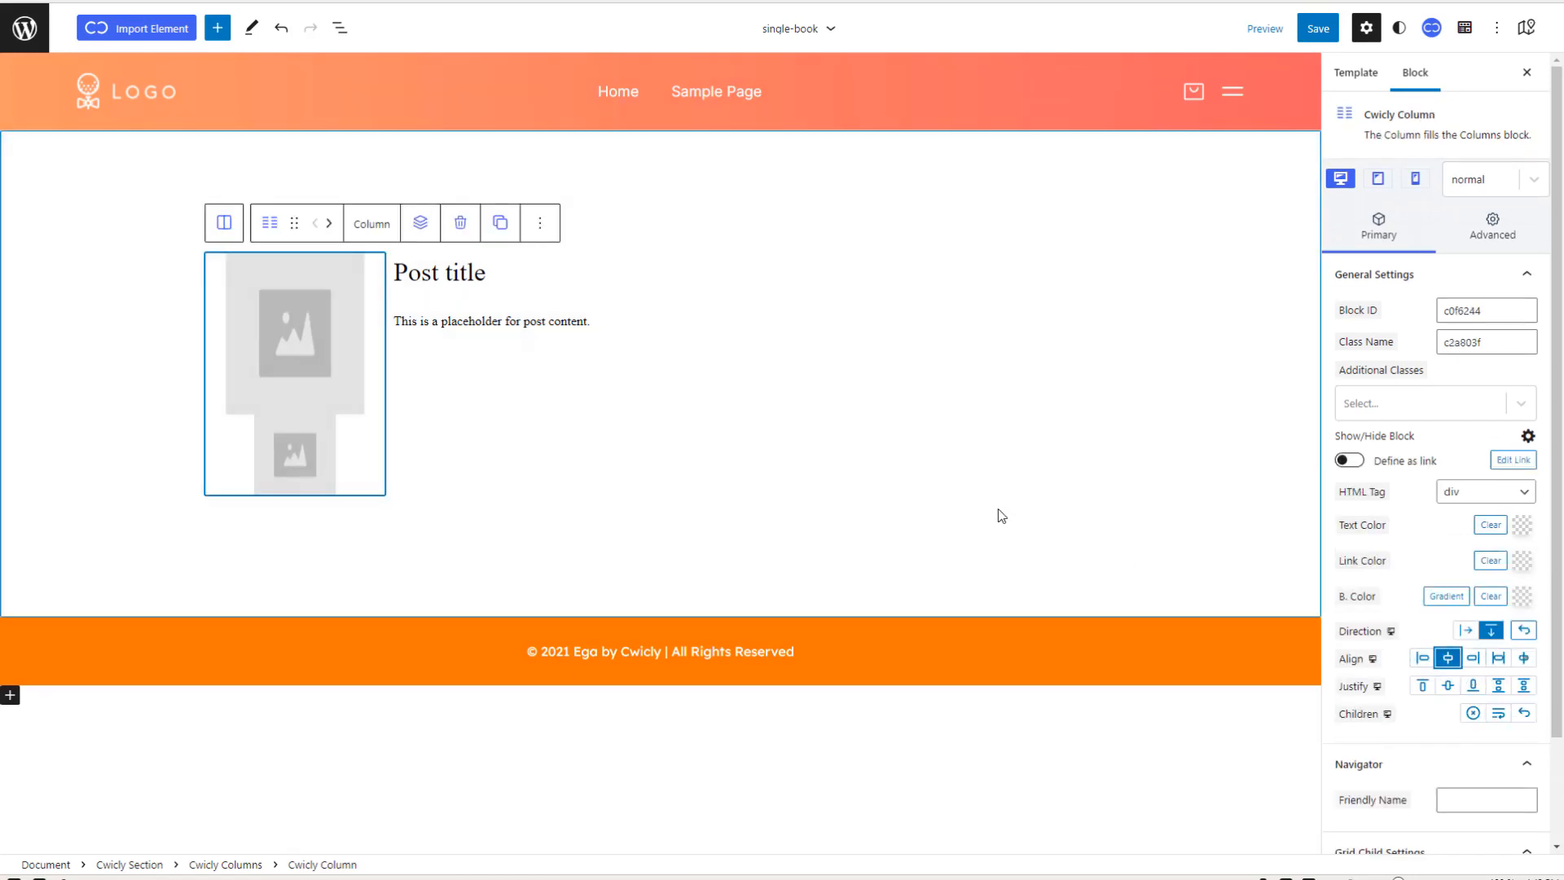
# Step: Unlink the featured image's margin sides, give it a bottom margin of 20 px, and save the single-book template
pyautogui.click(310, 404)
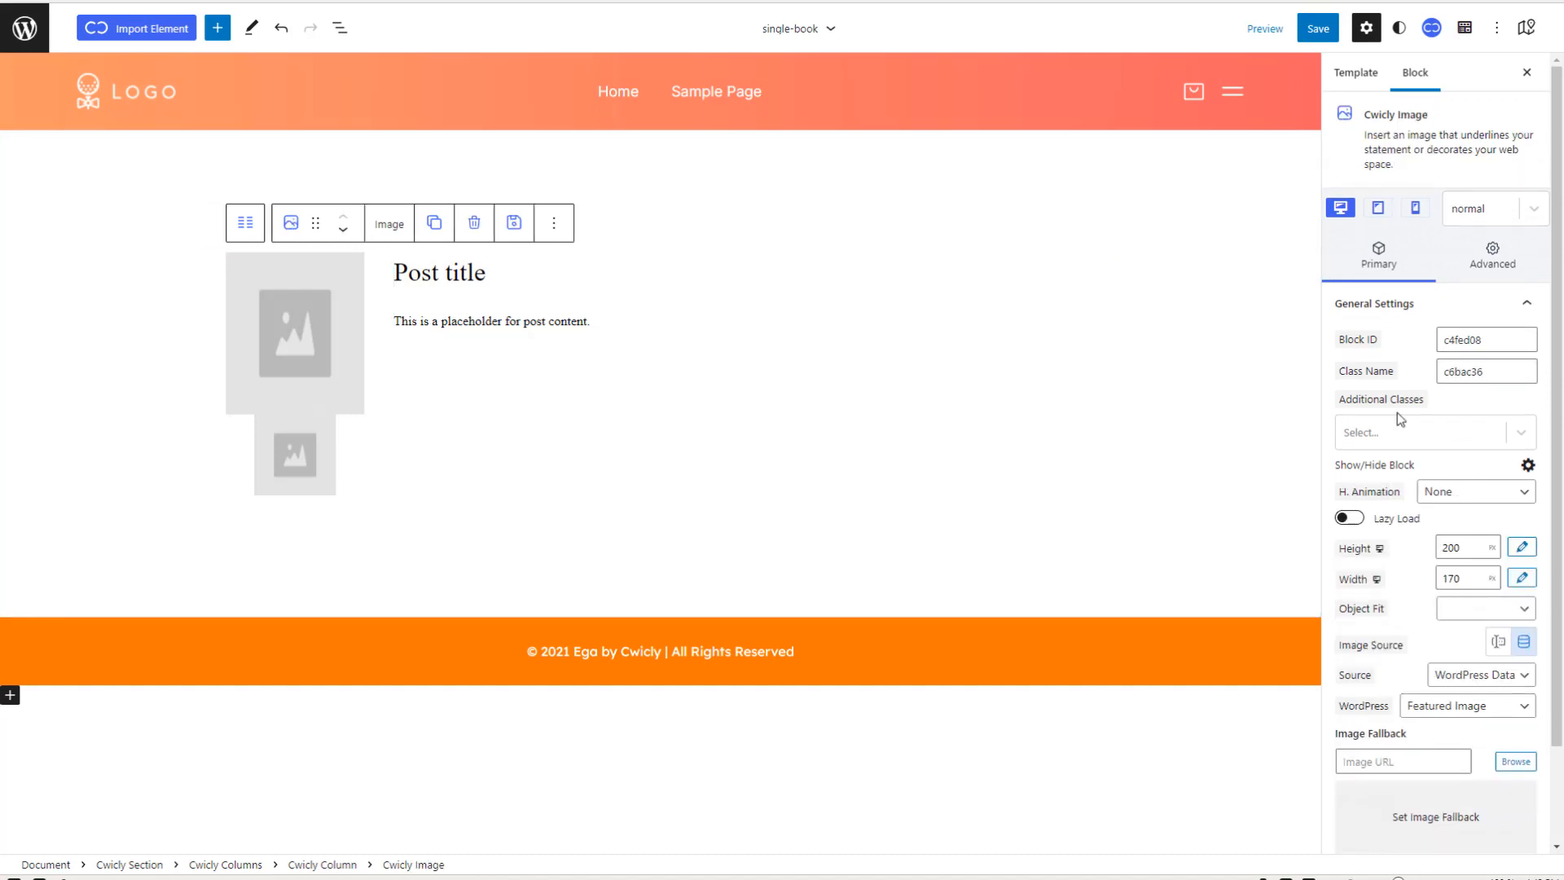
pyautogui.click(1492, 254)
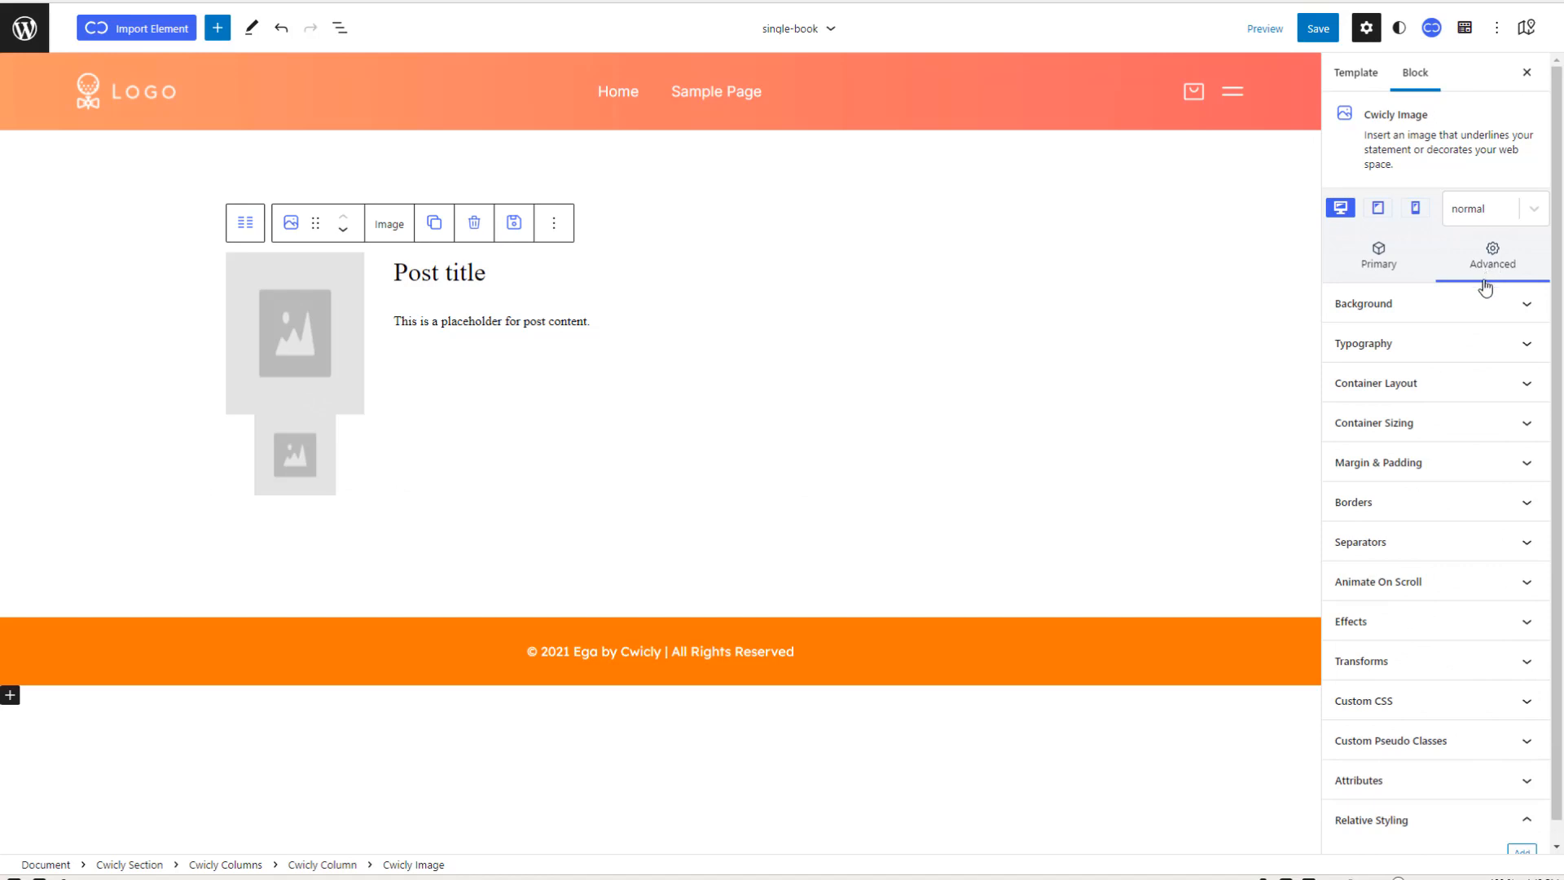
pyautogui.click(1420, 471)
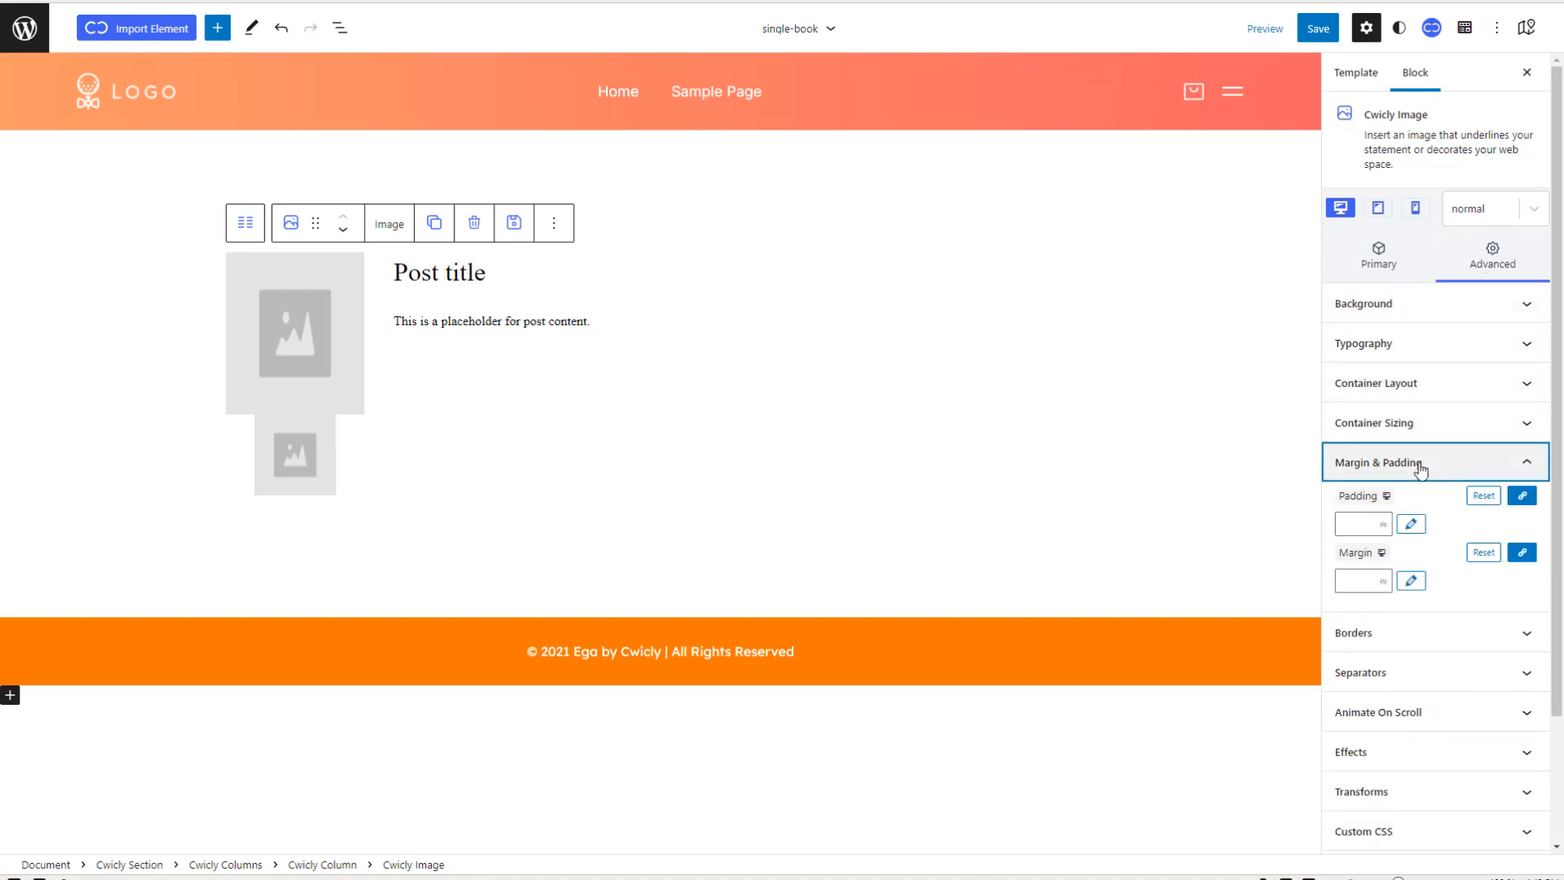
pyautogui.click(1522, 553)
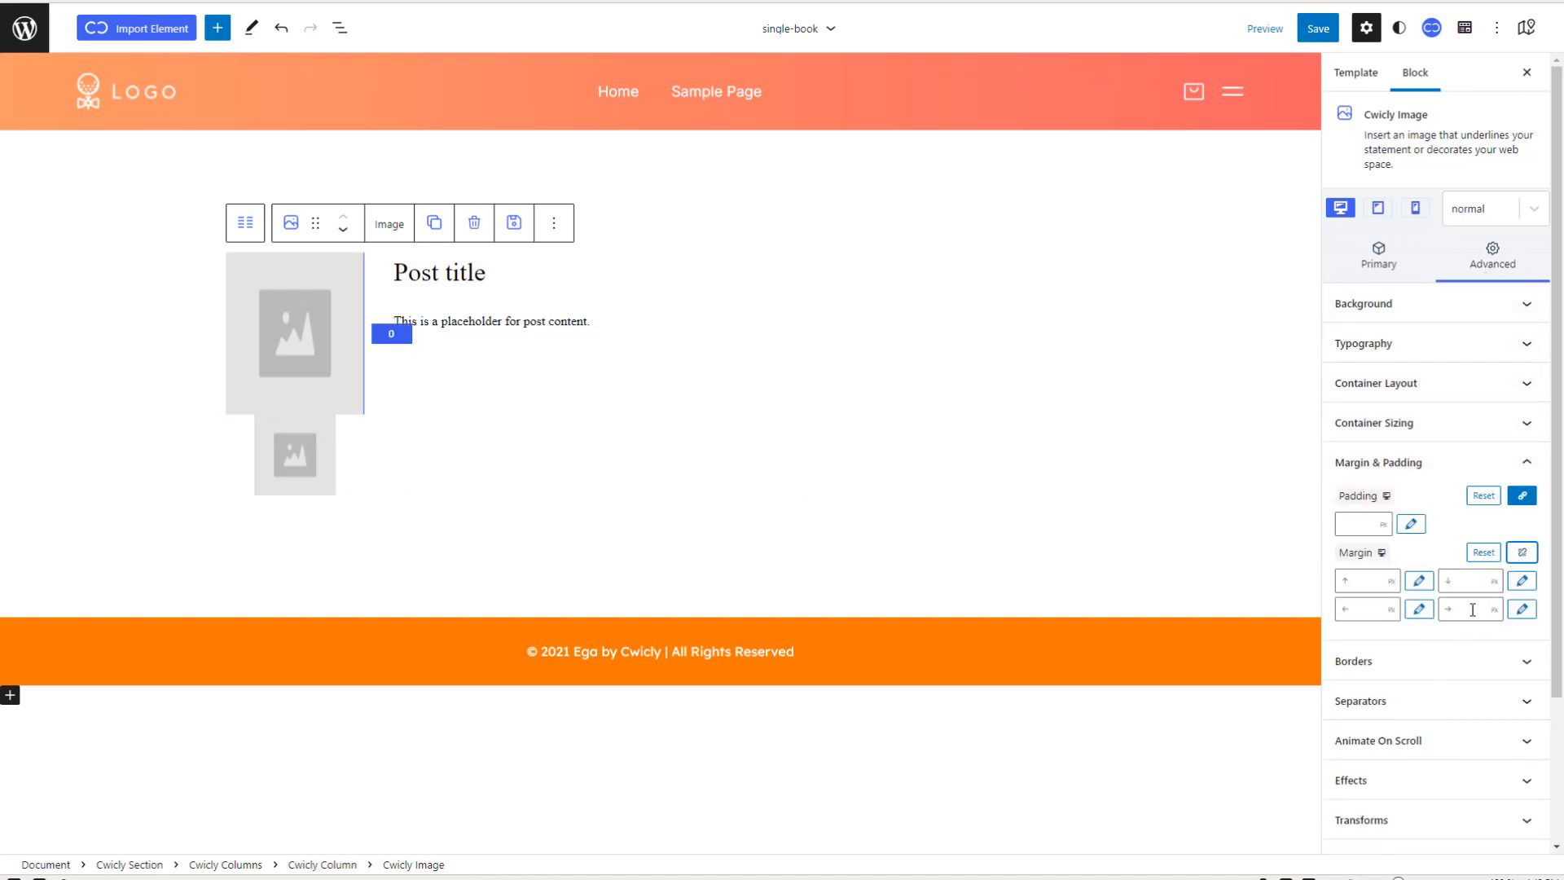
pyautogui.click(1467, 581)
pyautogui.write('20')
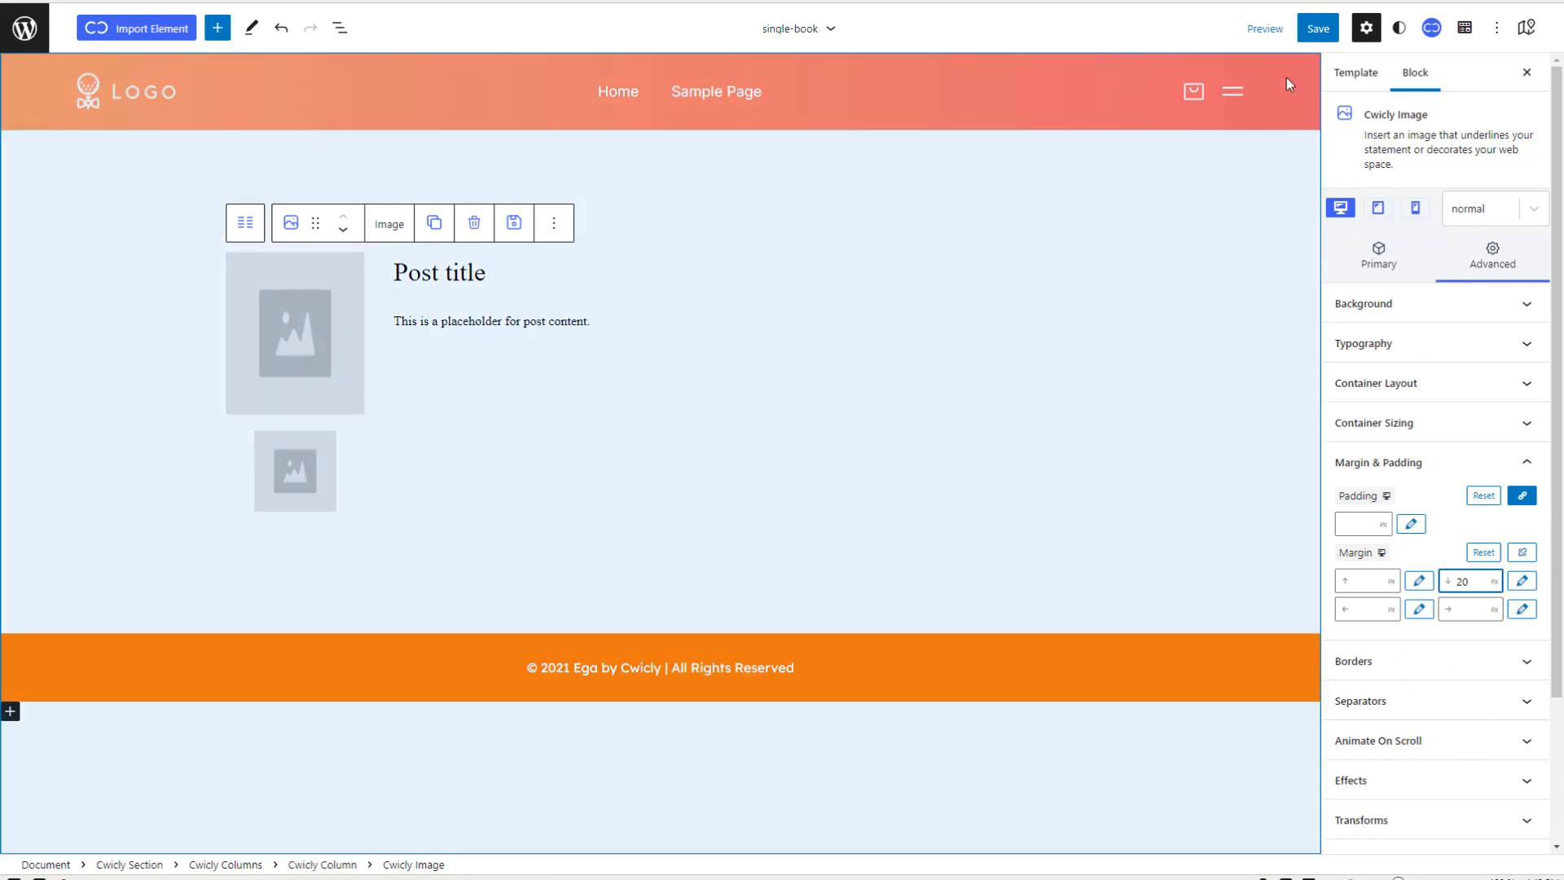
pyautogui.click(1318, 29)
pyautogui.click(1449, 30)
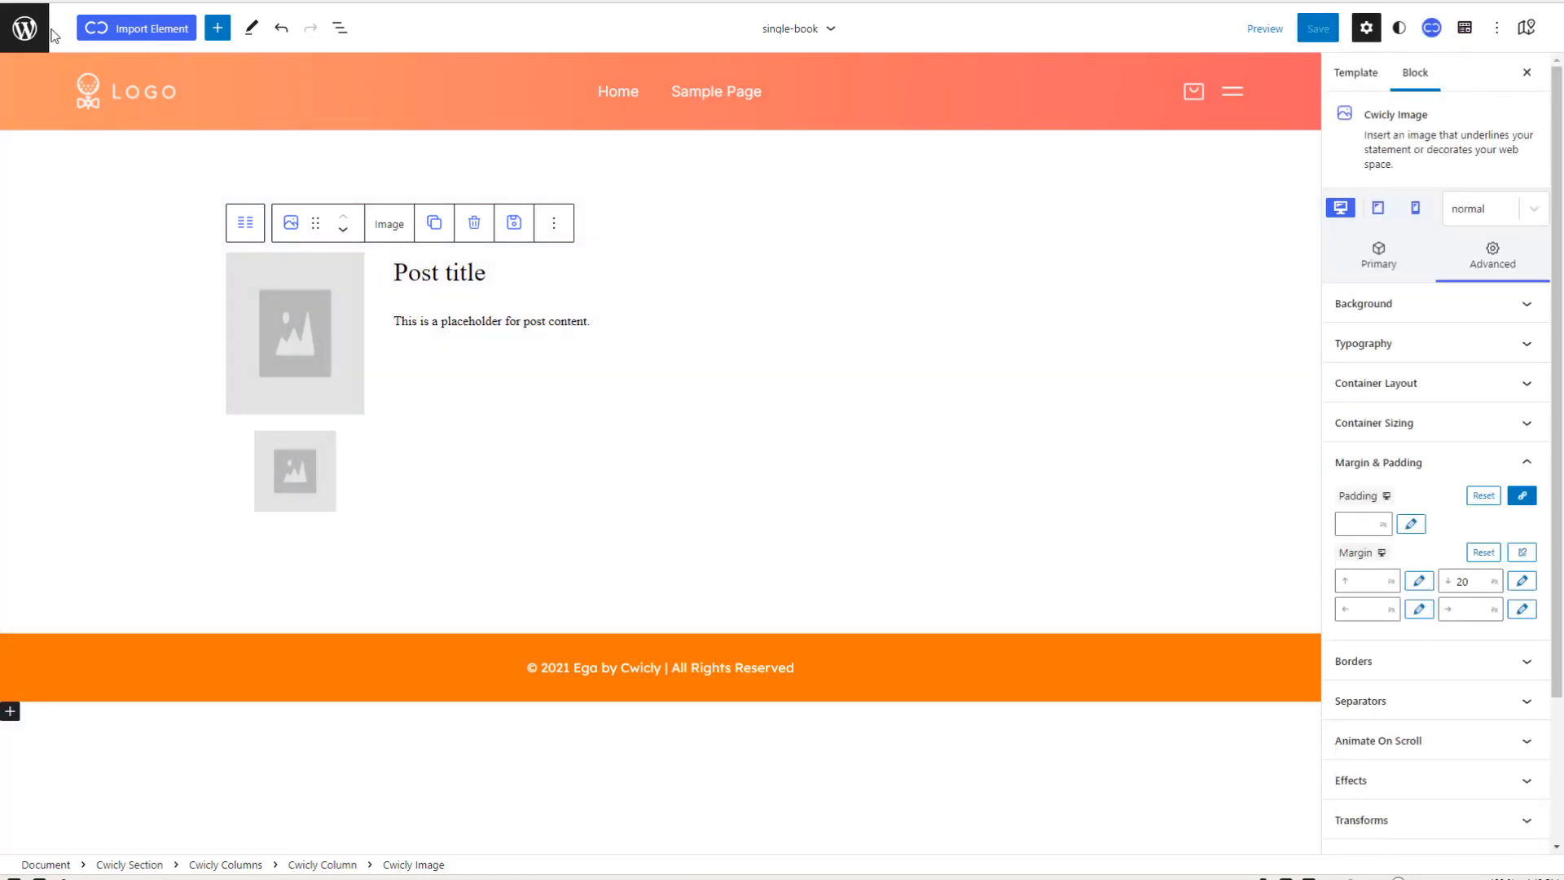
# Step: Leave the site editor for the dashboard and view The Sea Queen from the list of all books
pyautogui.click(25, 29)
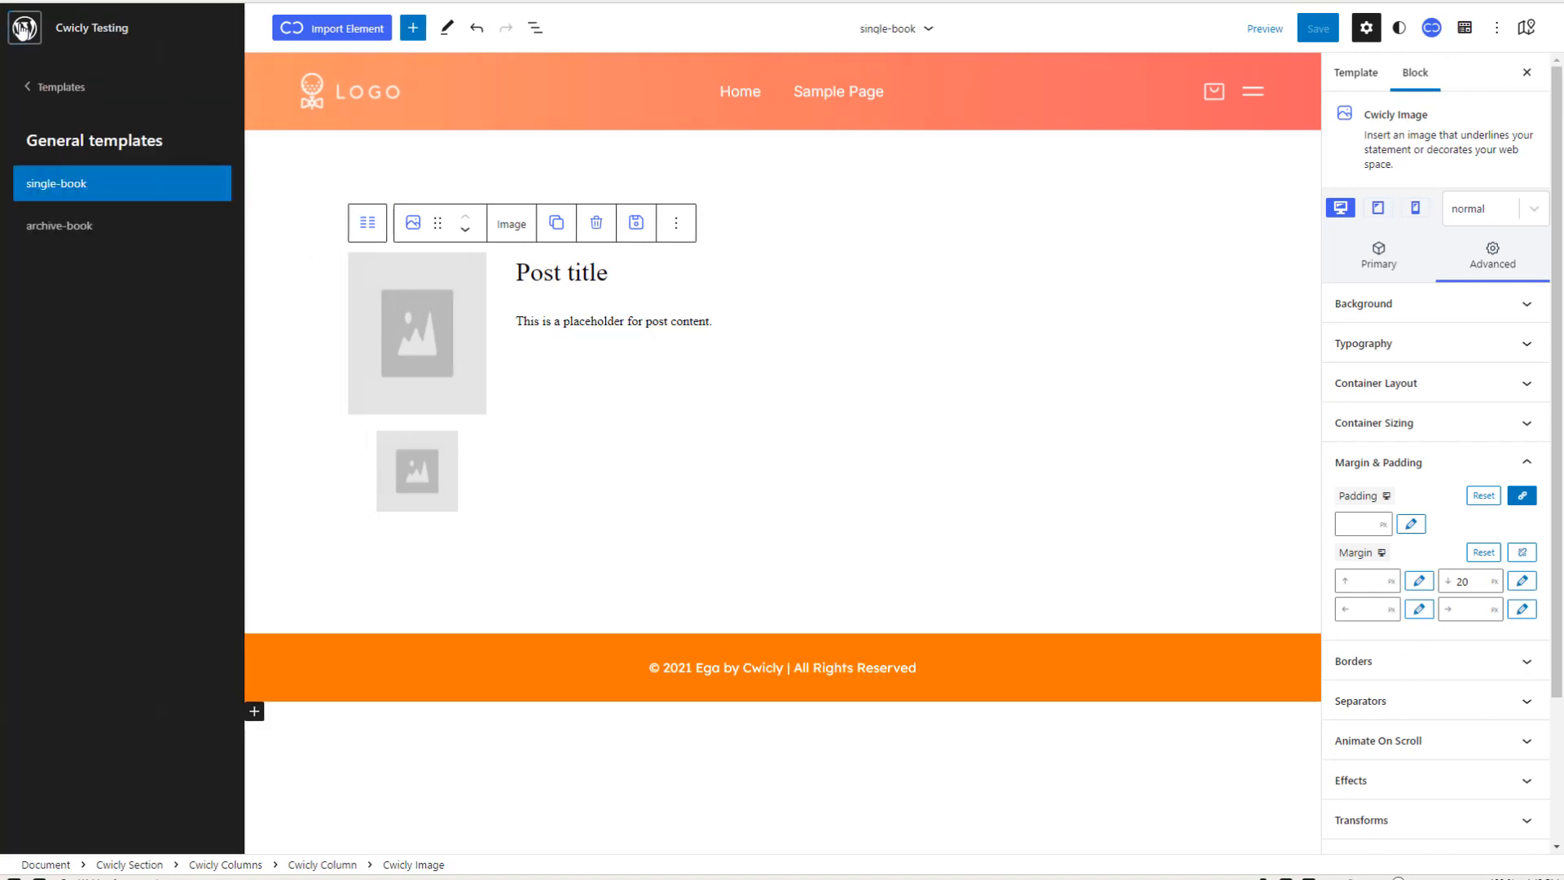
pyautogui.click(54, 88)
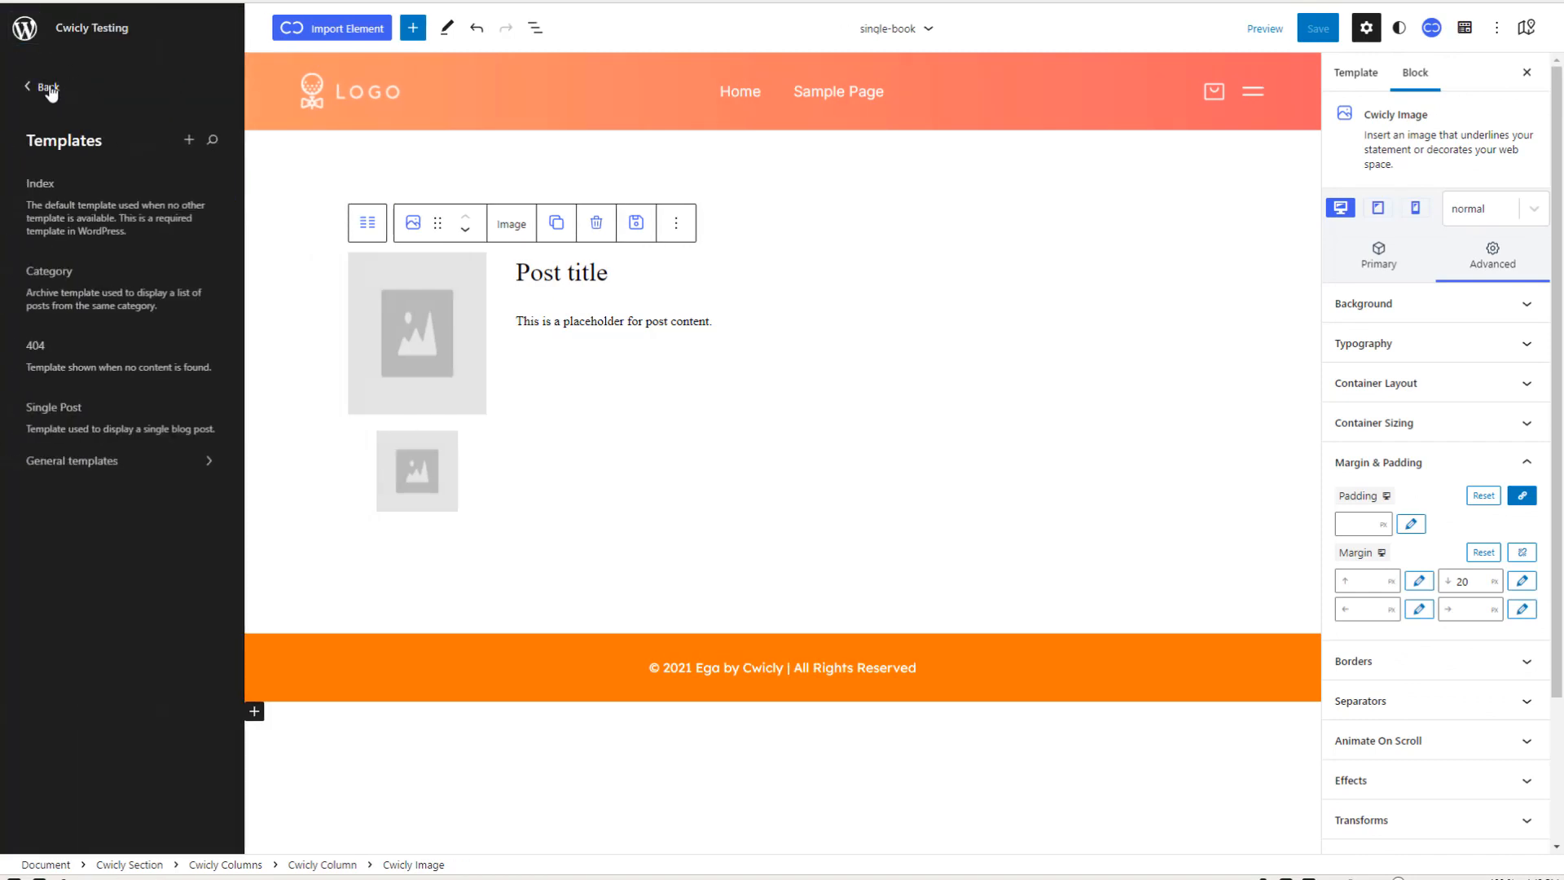
pyautogui.click(54, 89)
pyautogui.click(57, 90)
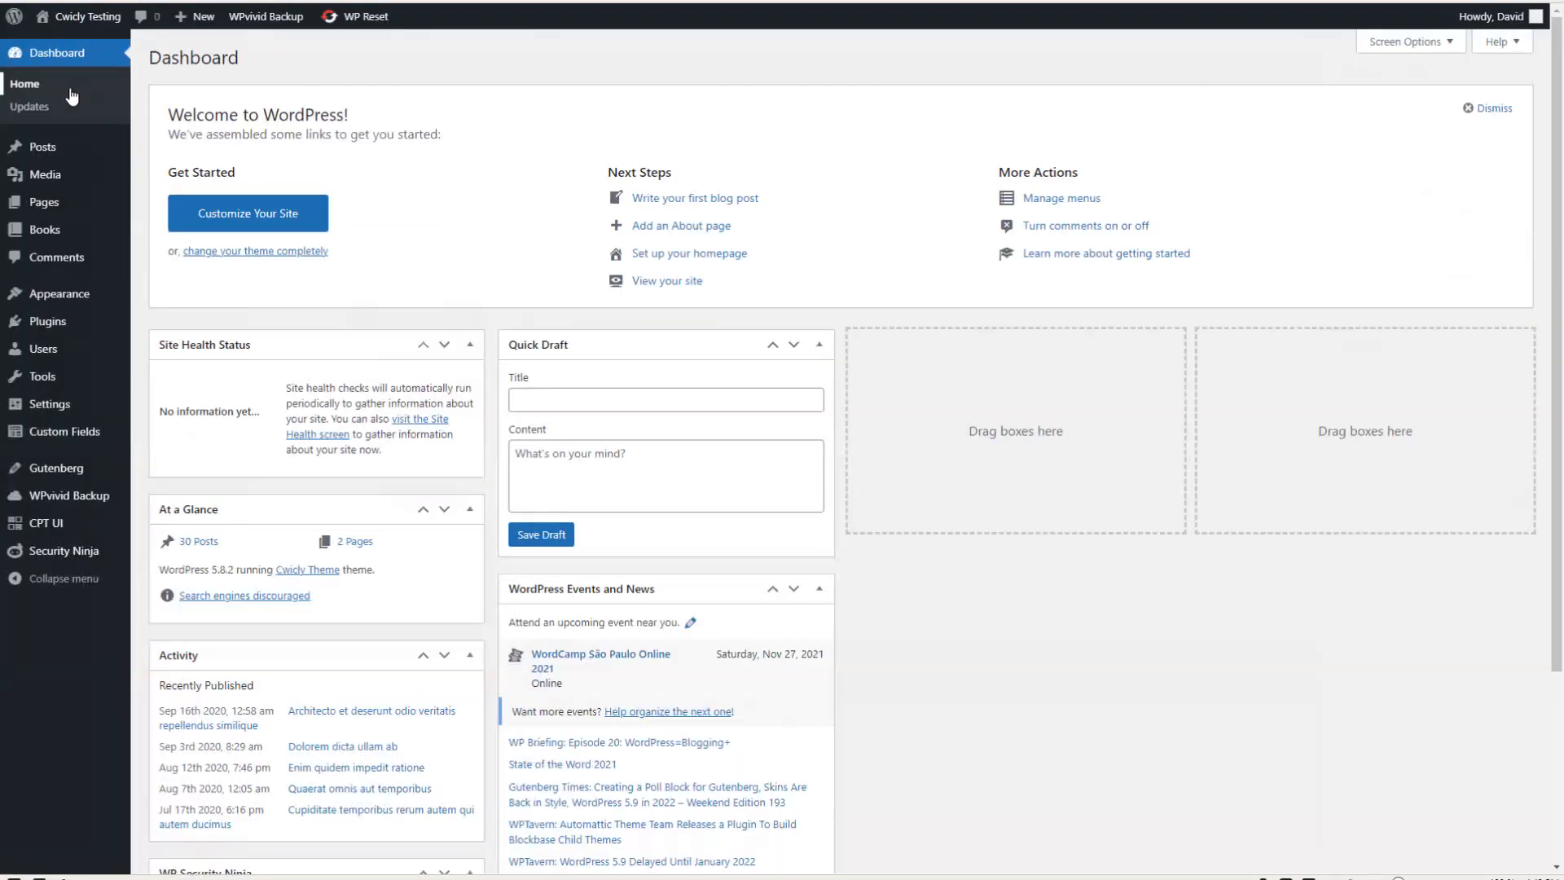
pyautogui.moveTo(92, 18)
pyautogui.moveTo(47, 230)
pyautogui.click(145, 234)
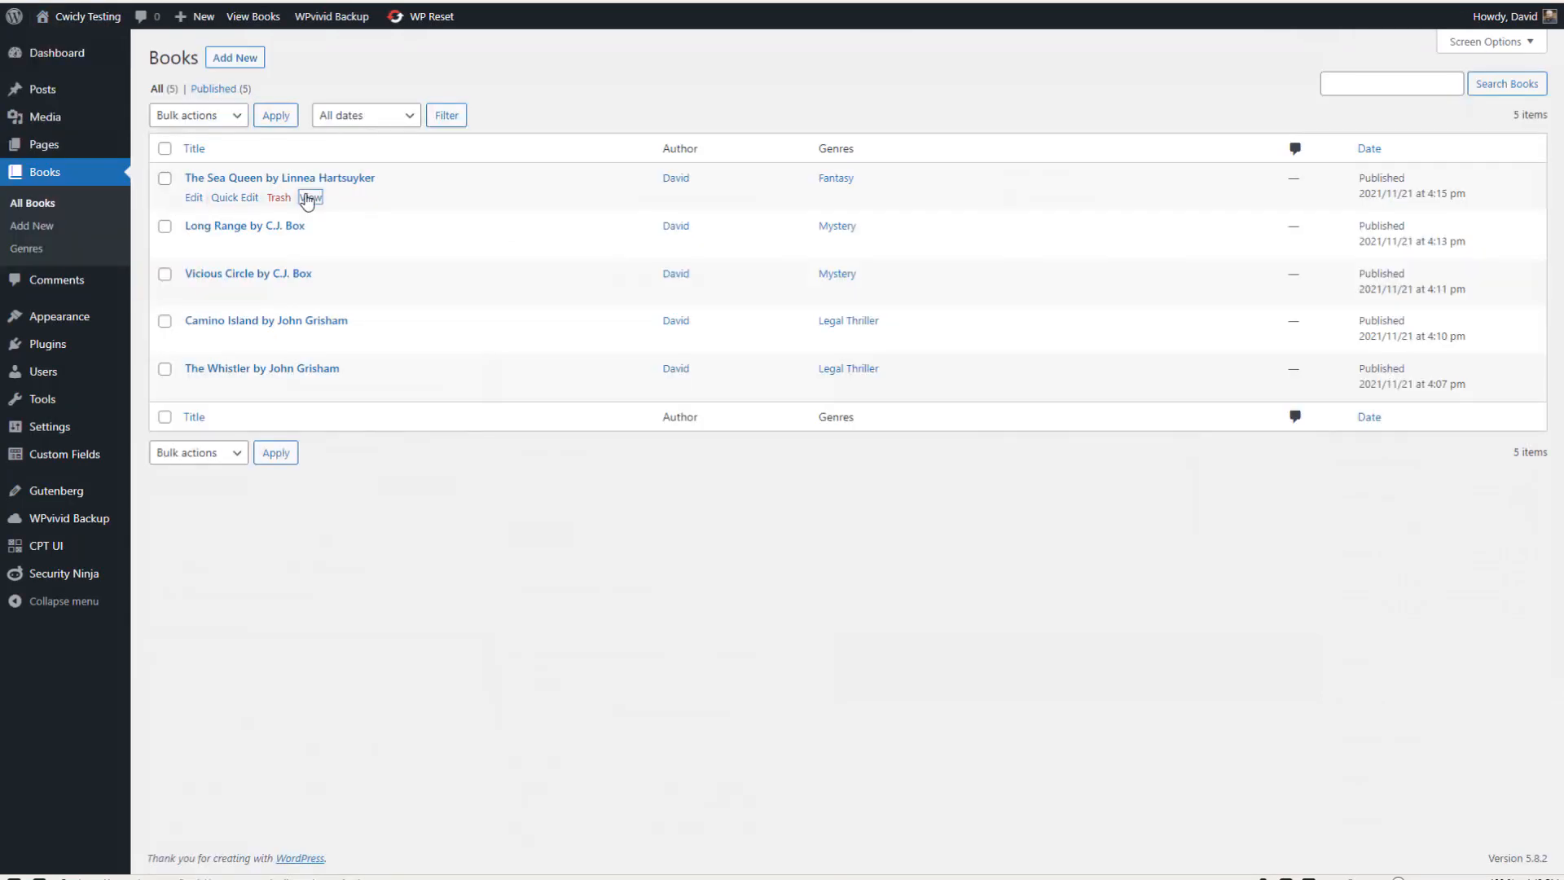
pyautogui.click(310, 197)
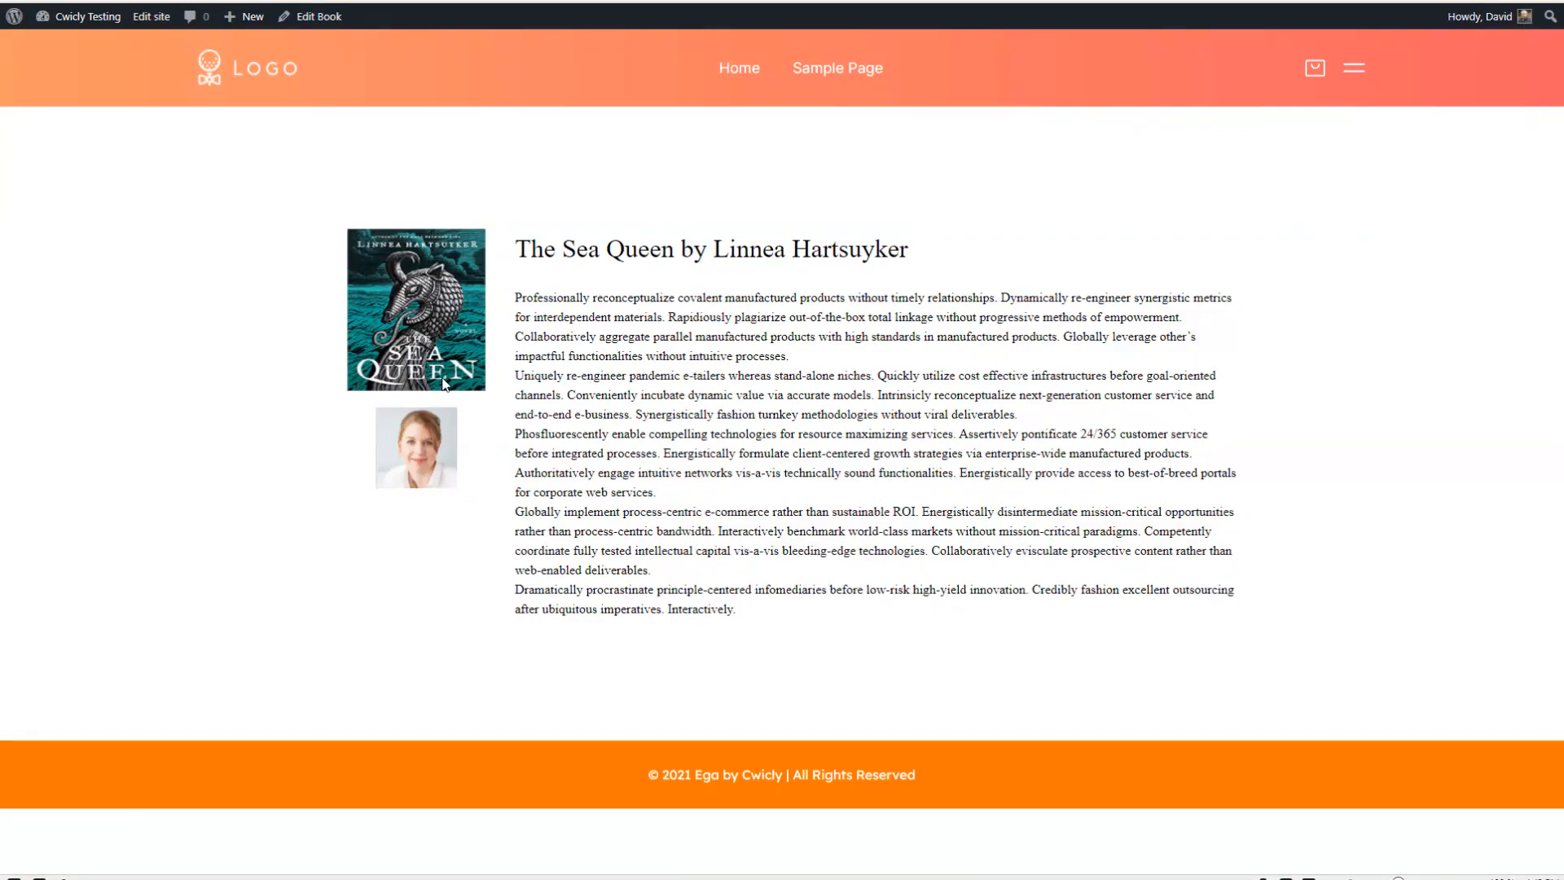
# Step: Duplicate the book page's browser tab and reopen the single-book general template in the site editor from there
pyautogui.rightClick(337, 2)
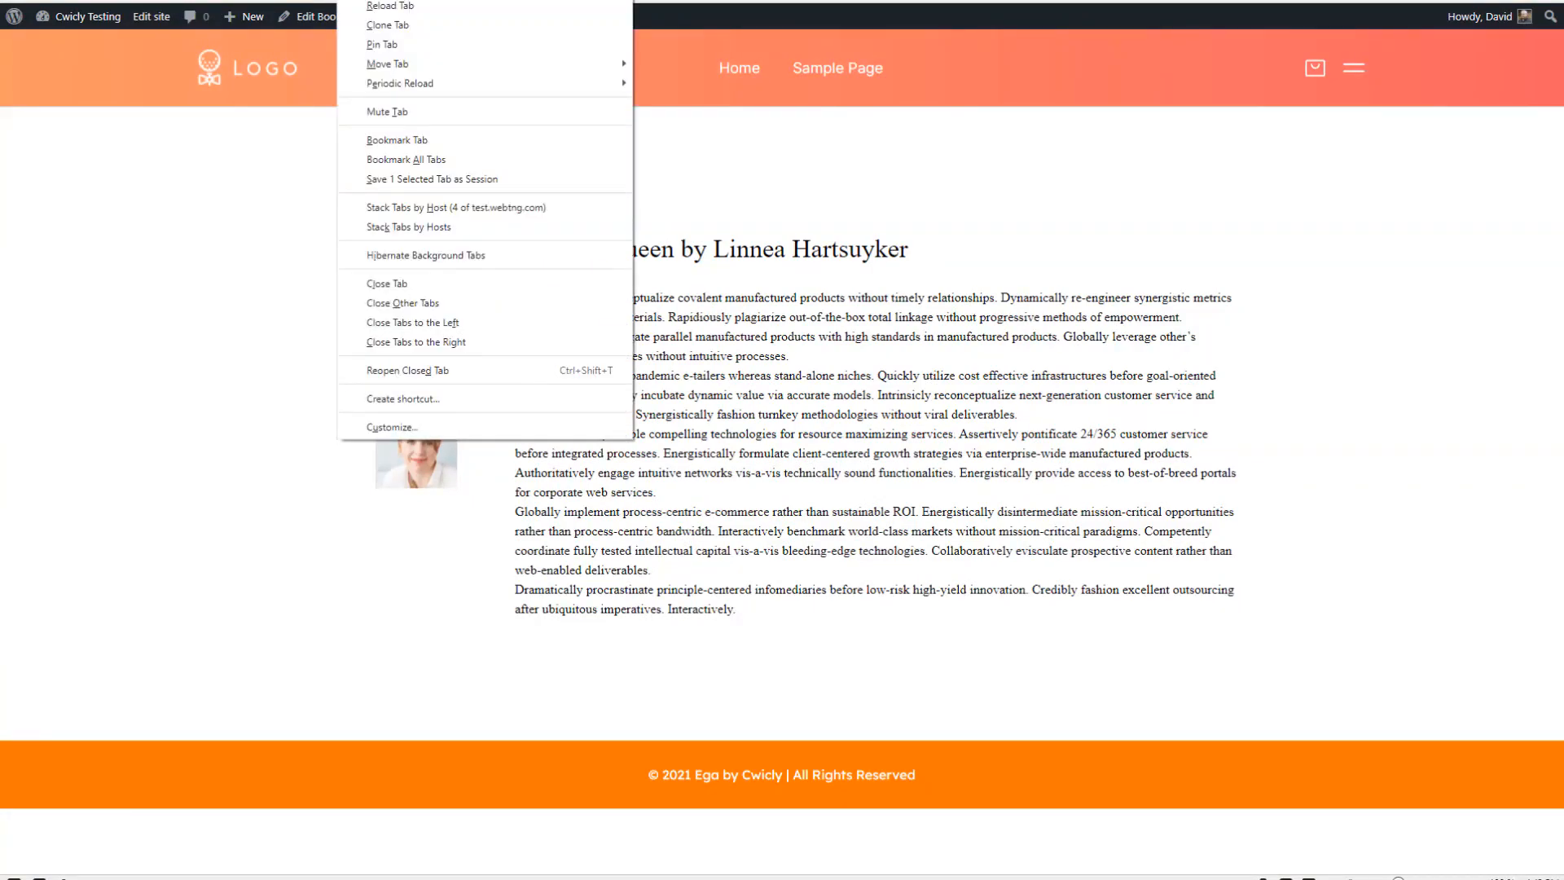
pyautogui.click(371, 35)
pyautogui.moveTo(77, 16)
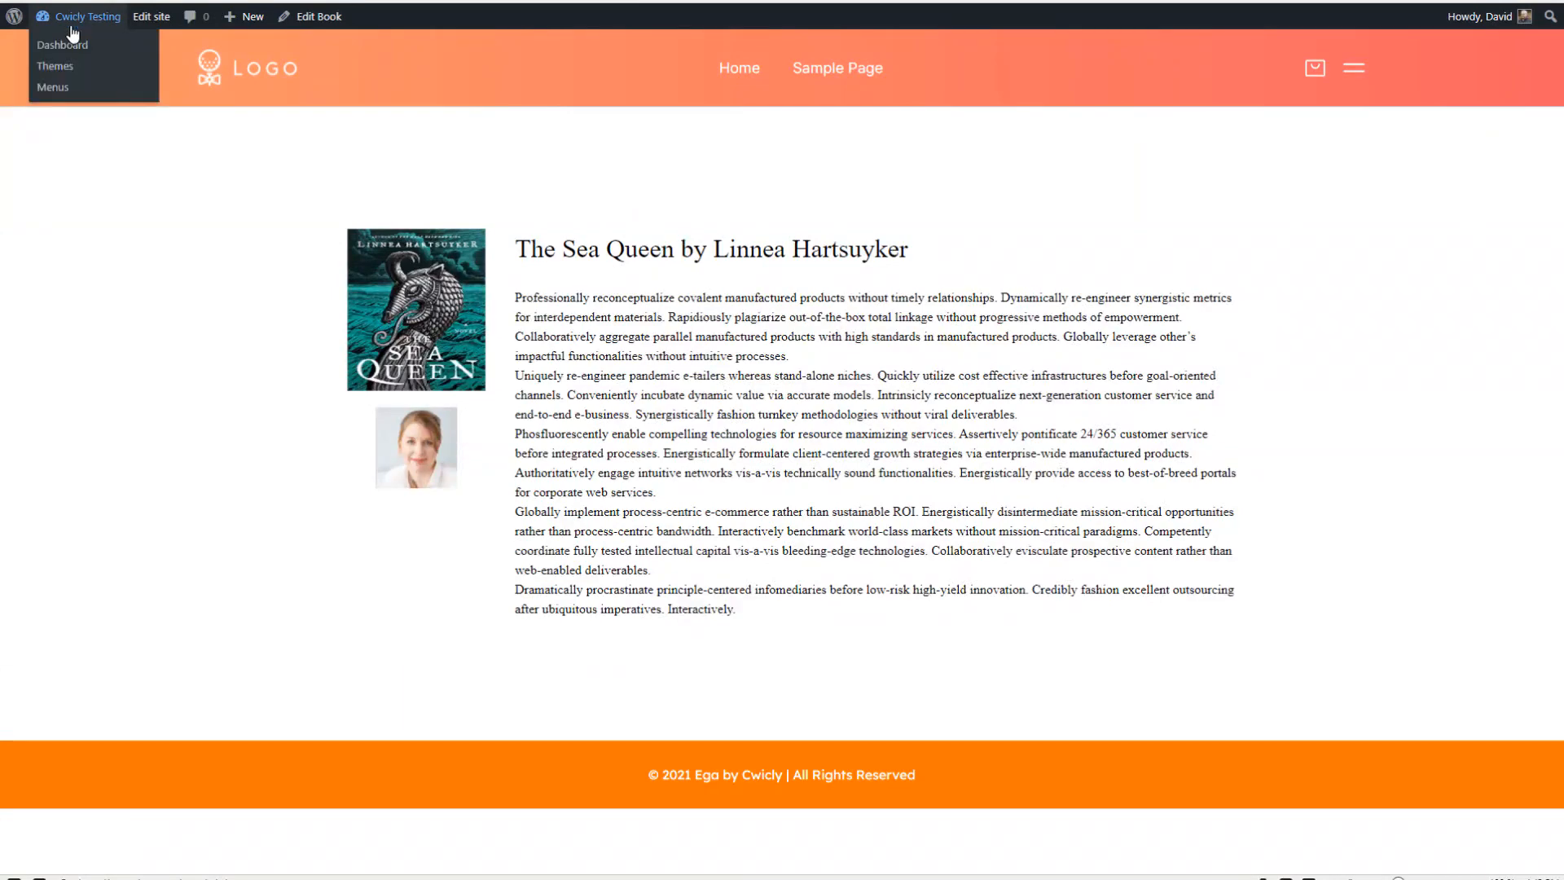
pyautogui.click(63, 50)
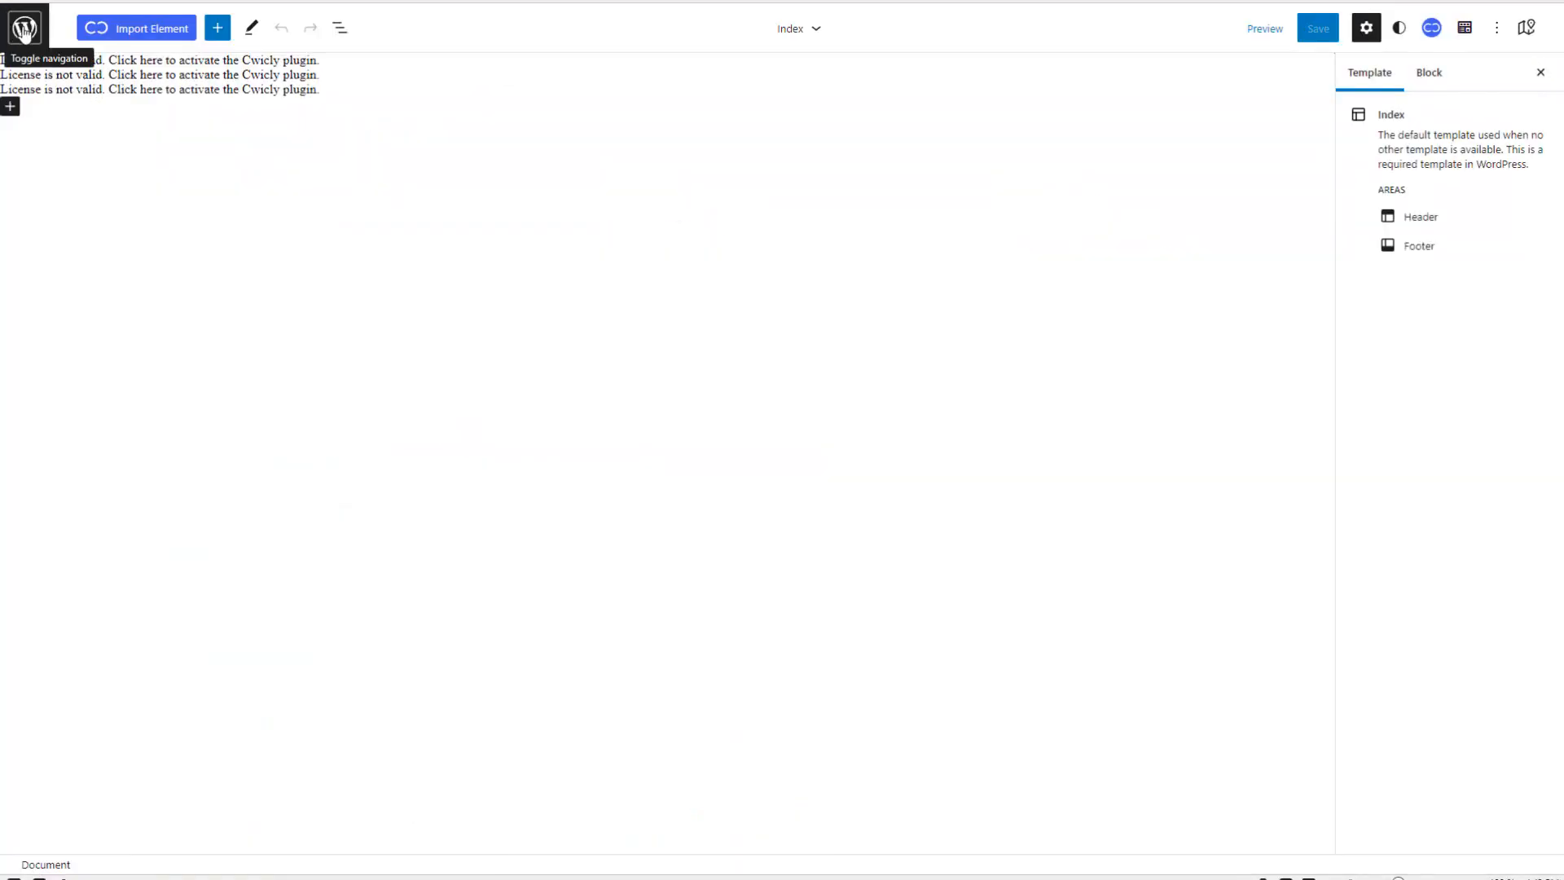
pyautogui.click(24, 31)
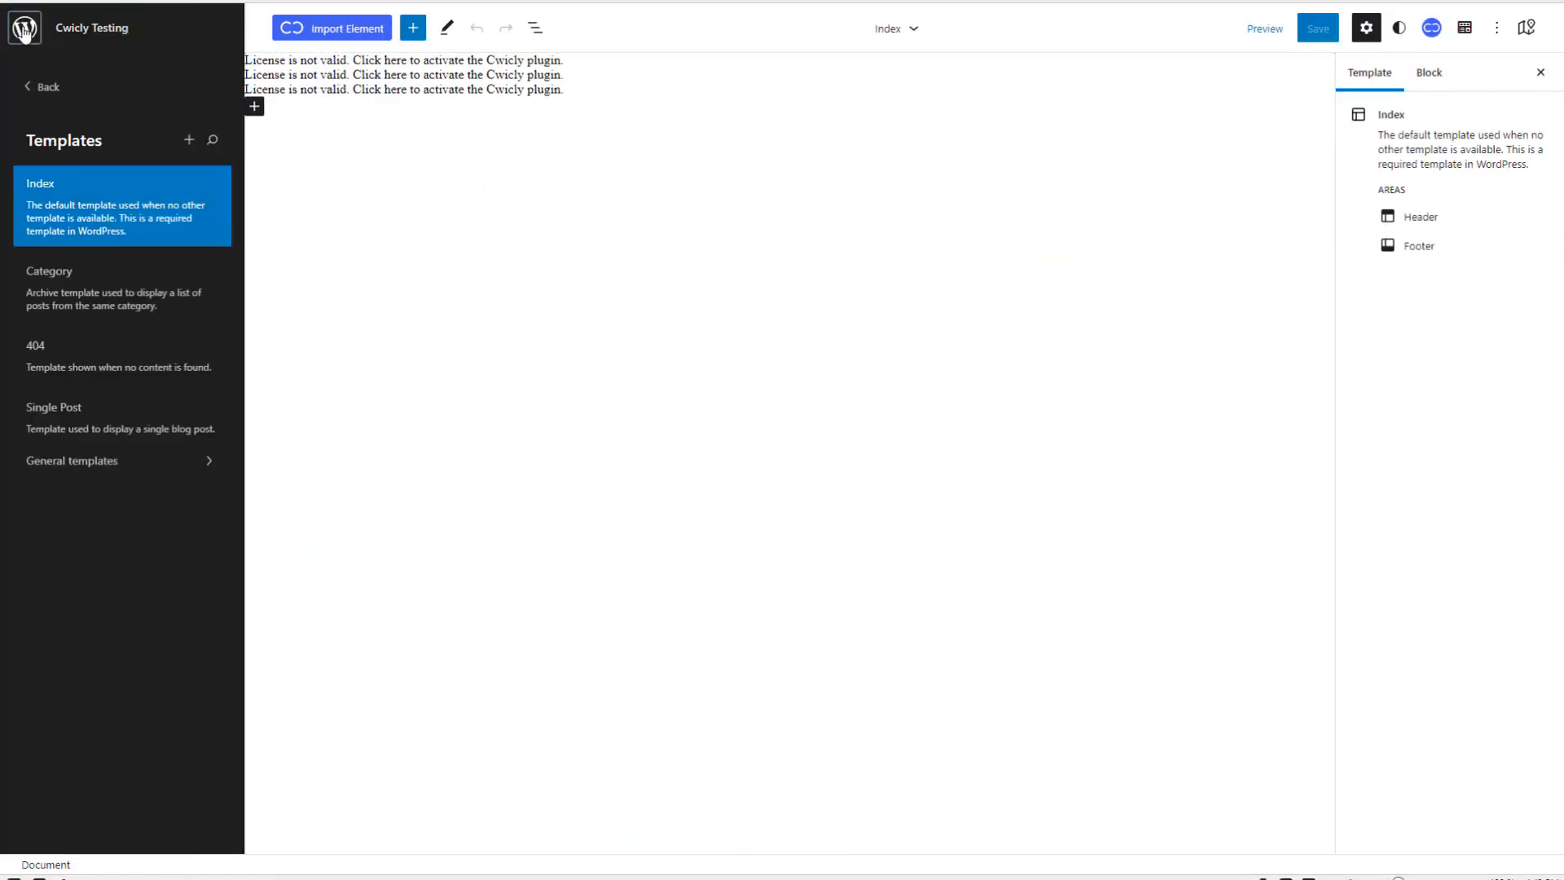
pyautogui.click(53, 466)
pyautogui.click(62, 186)
# Step: Set the featured image's width to 150 px and save the single-book template
pyautogui.click(314, 301)
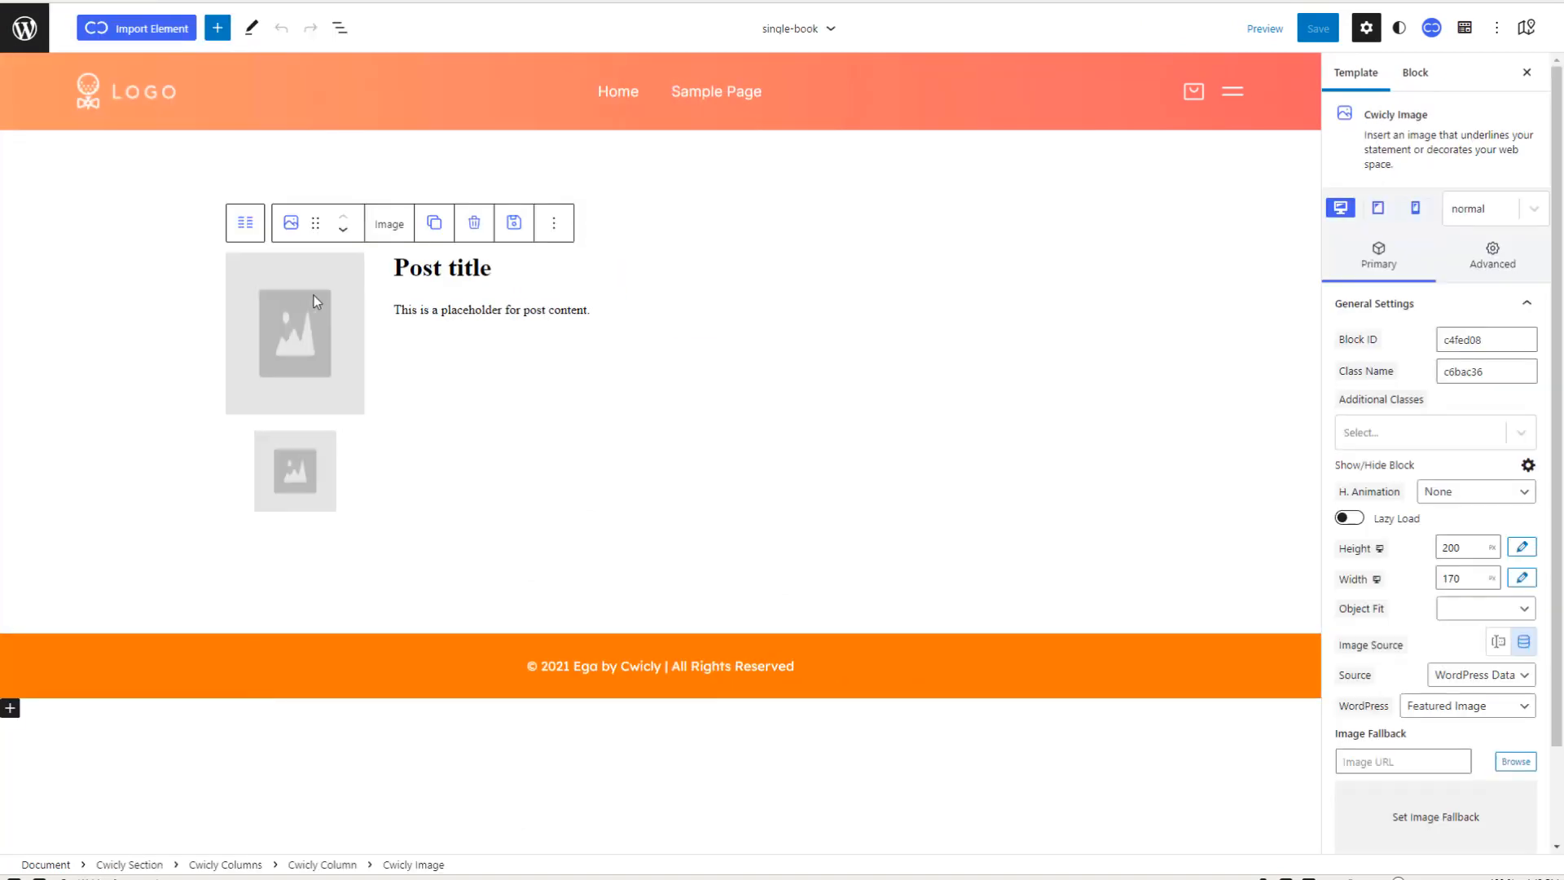
pyautogui.click(1469, 577)
pyautogui.write('5')
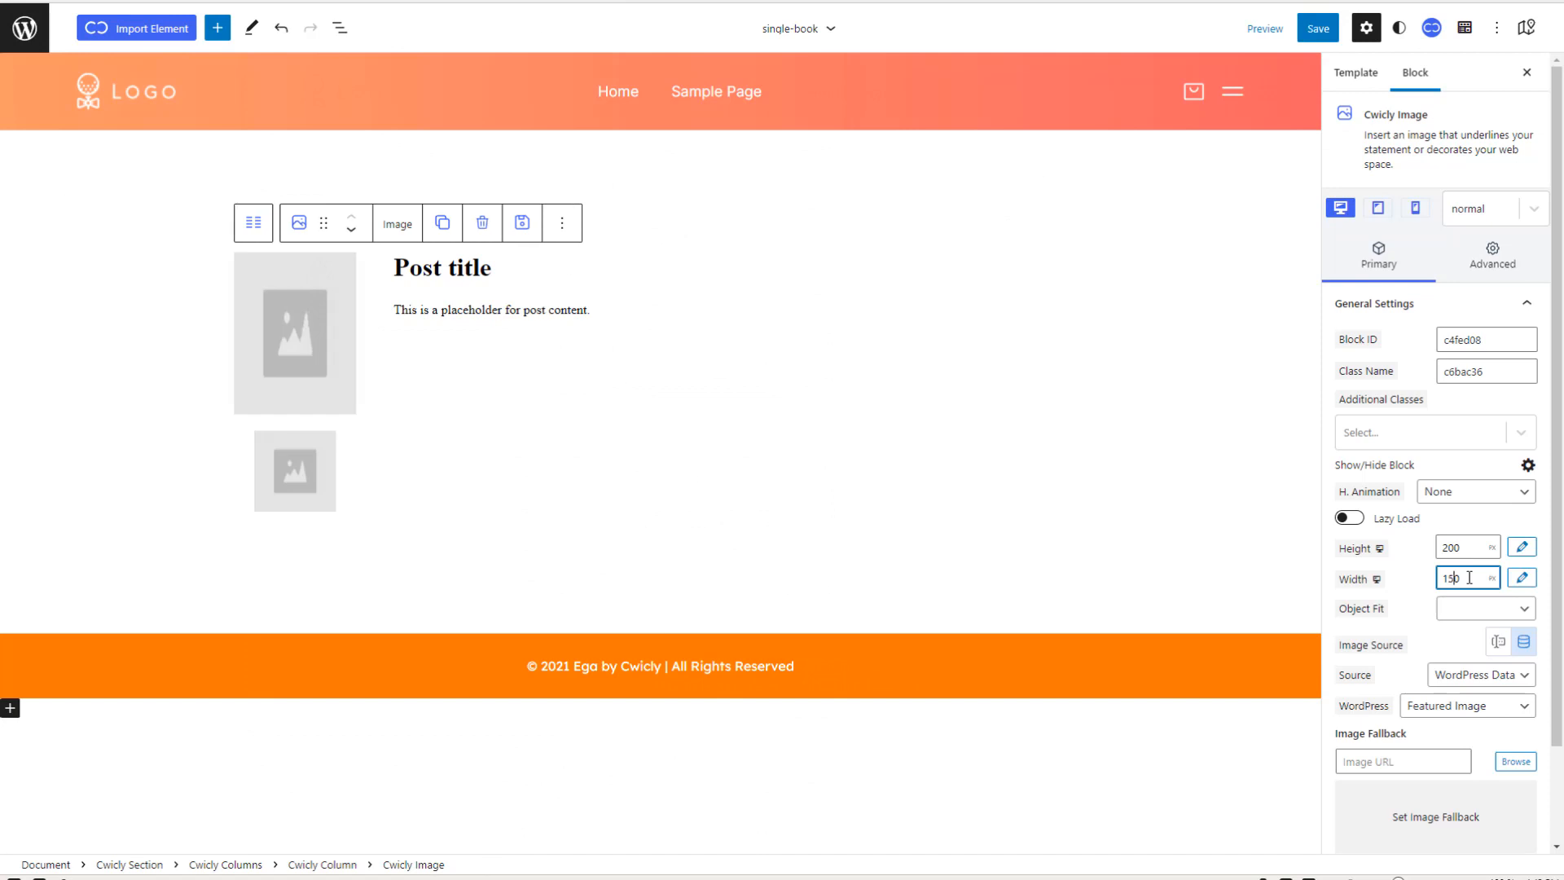
pyautogui.click(1317, 28)
pyautogui.click(1446, 217)
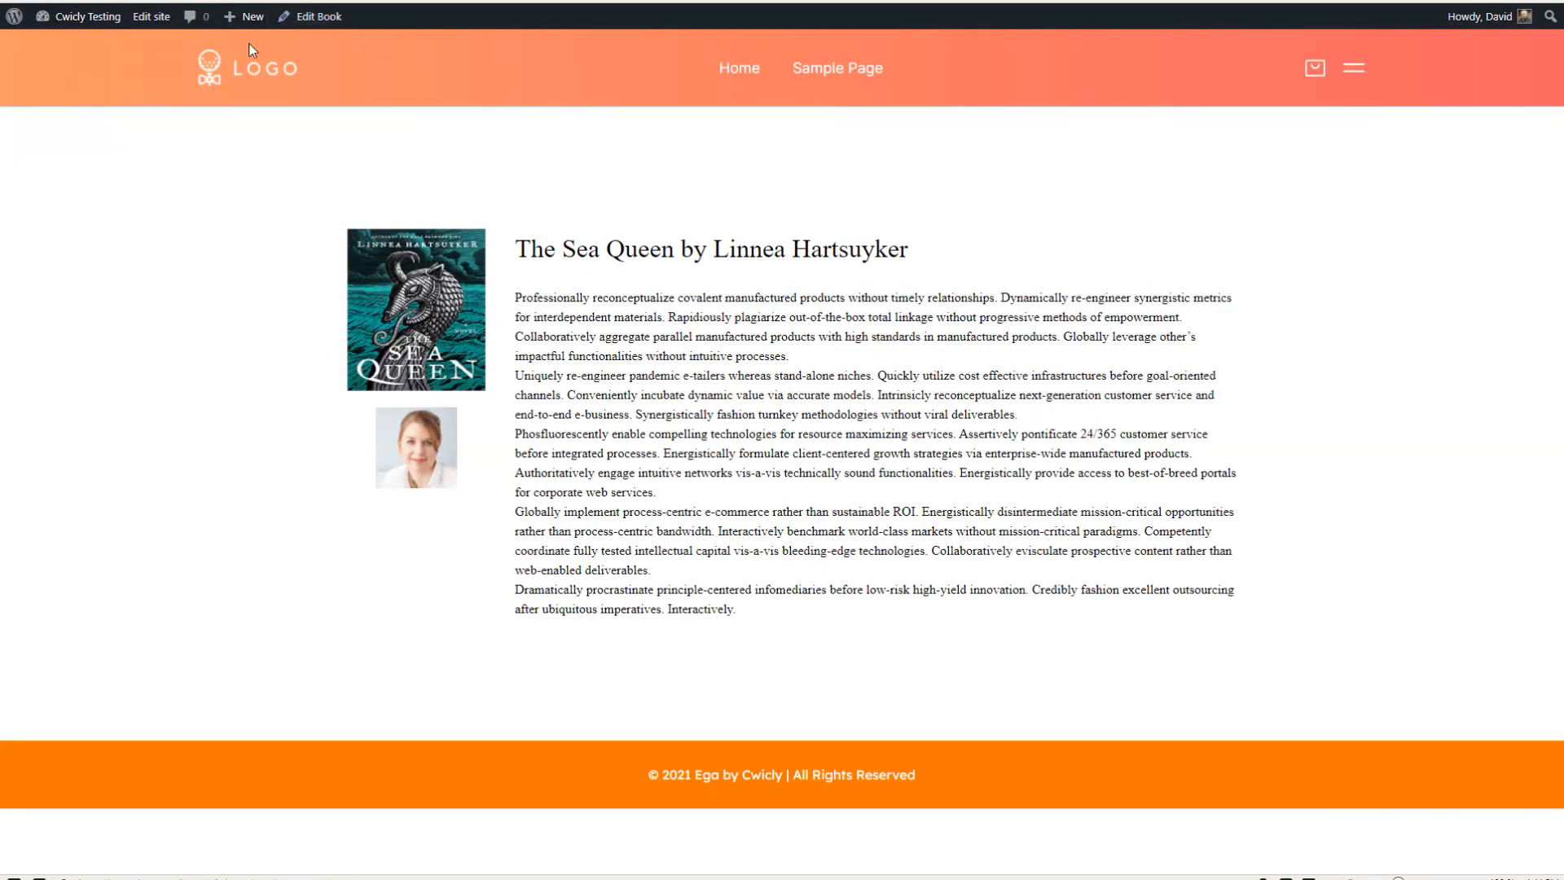
# Step: Reload the live book page to check its layout, and open the archive-book general template in the site editor
pyautogui.click(58, 2)
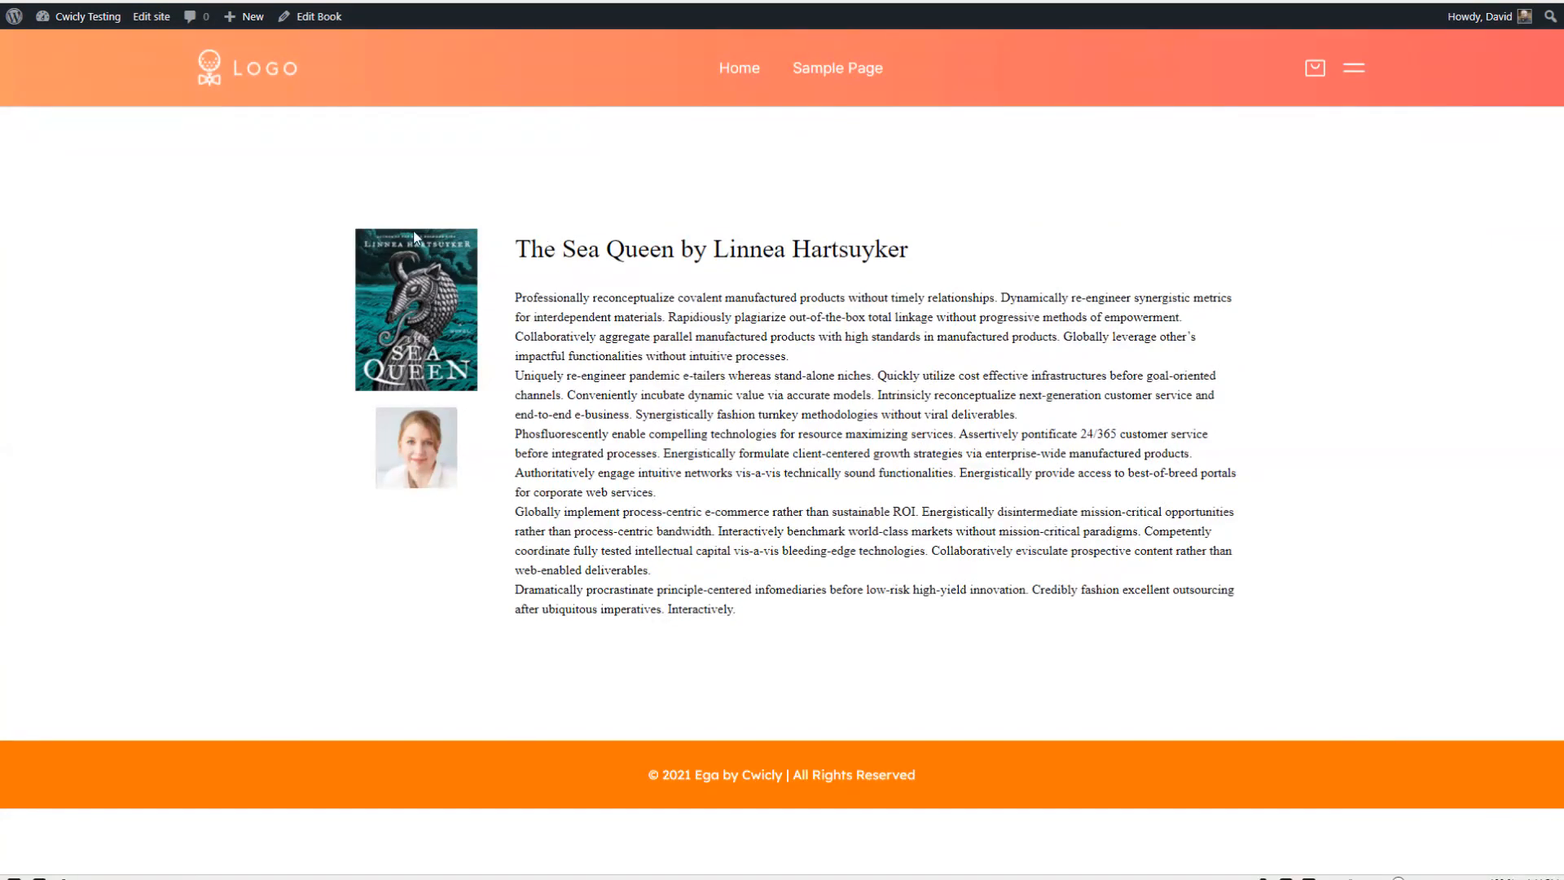
pyautogui.click(152, 16)
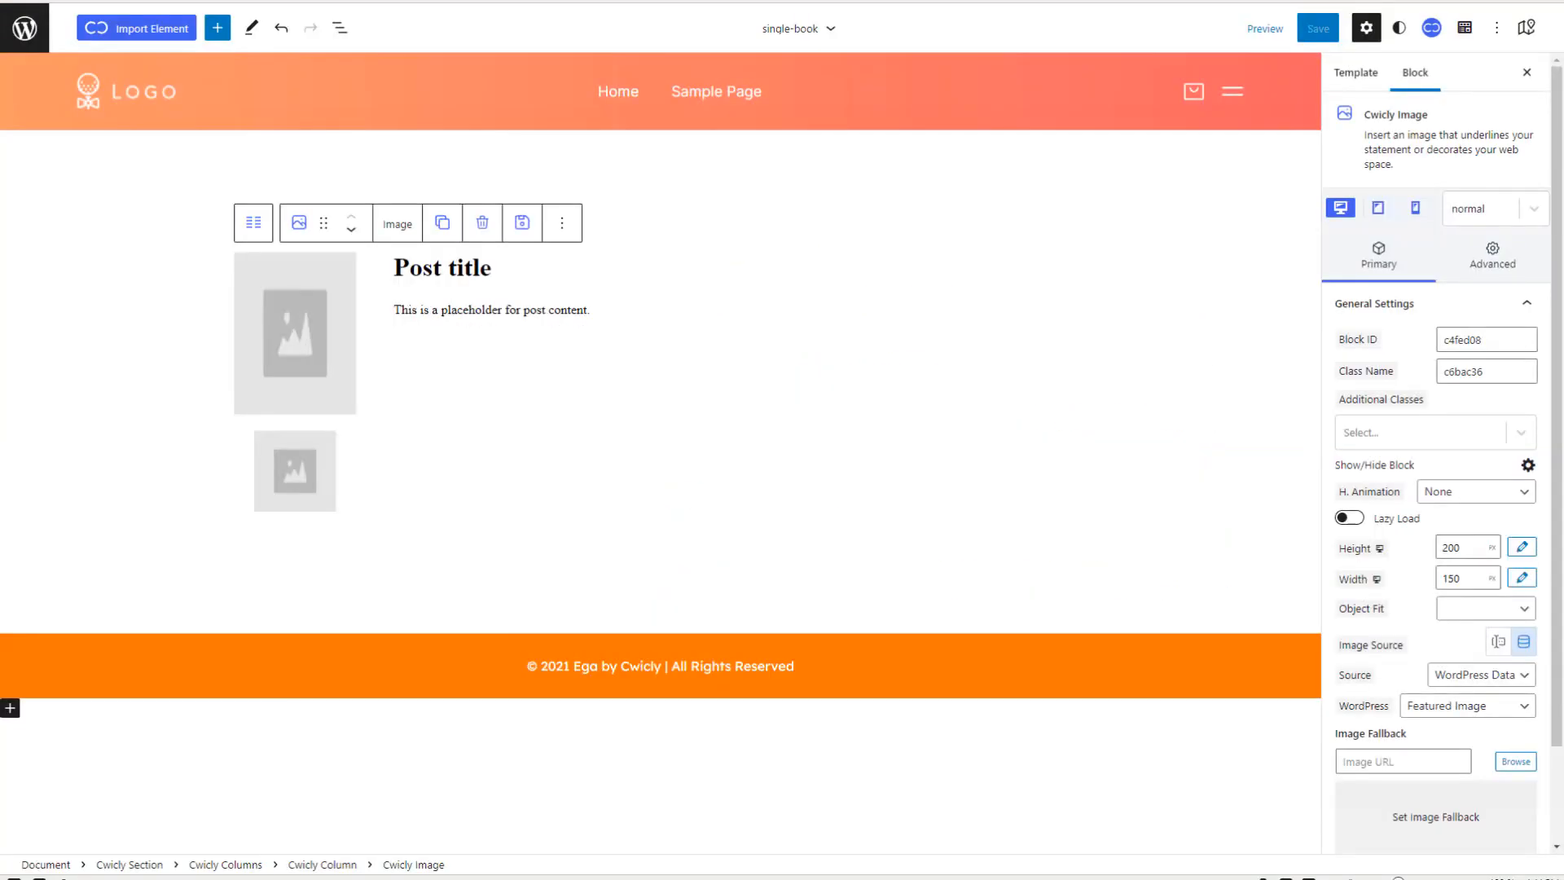
pyautogui.click(24, 27)
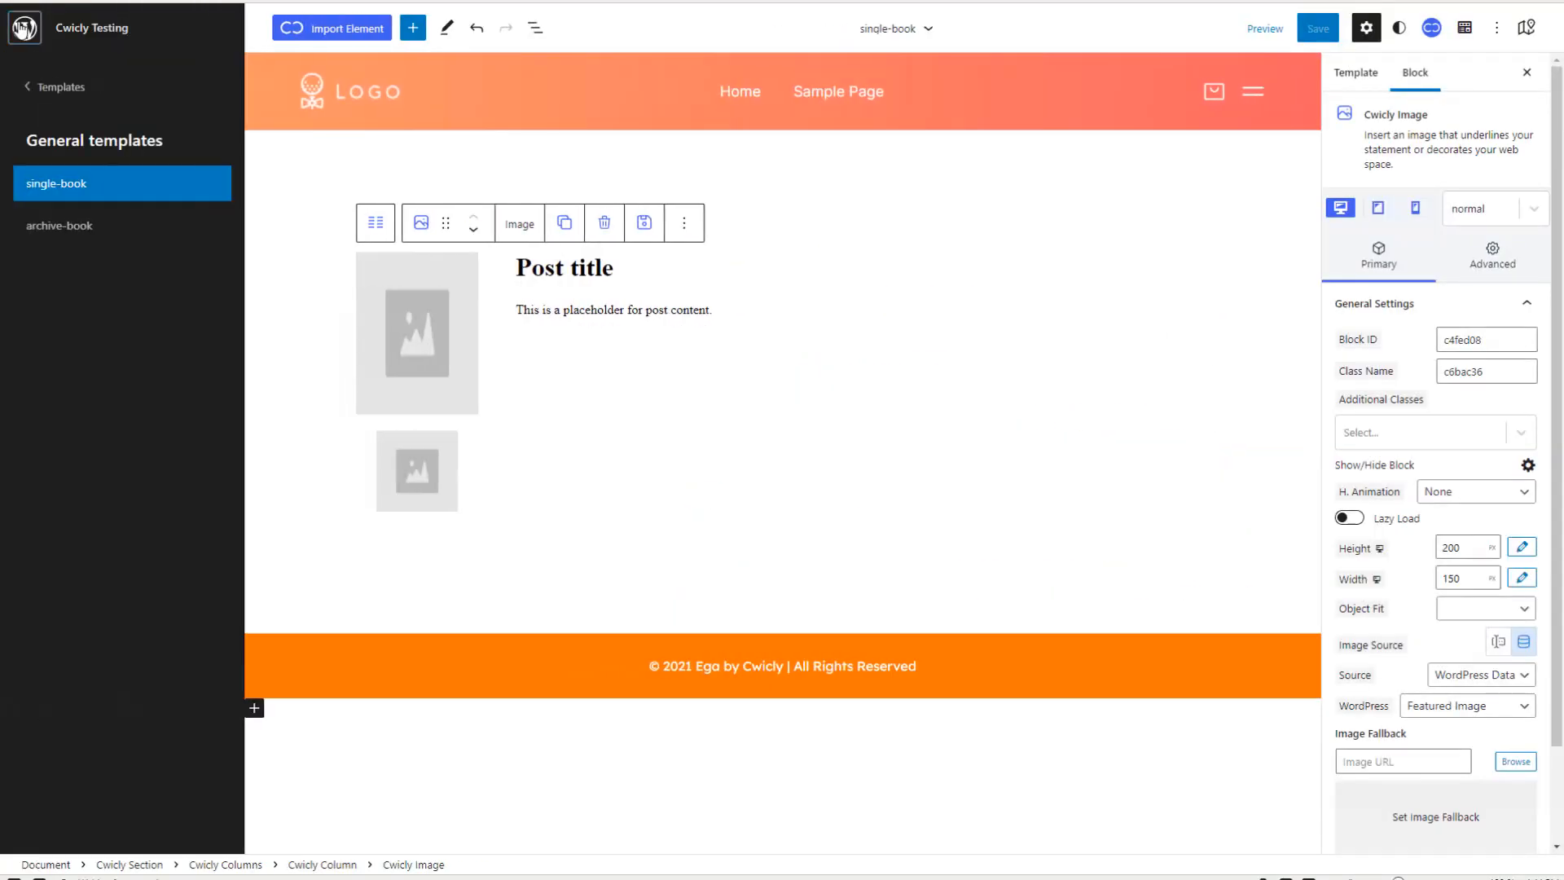
pyautogui.click(49, 228)
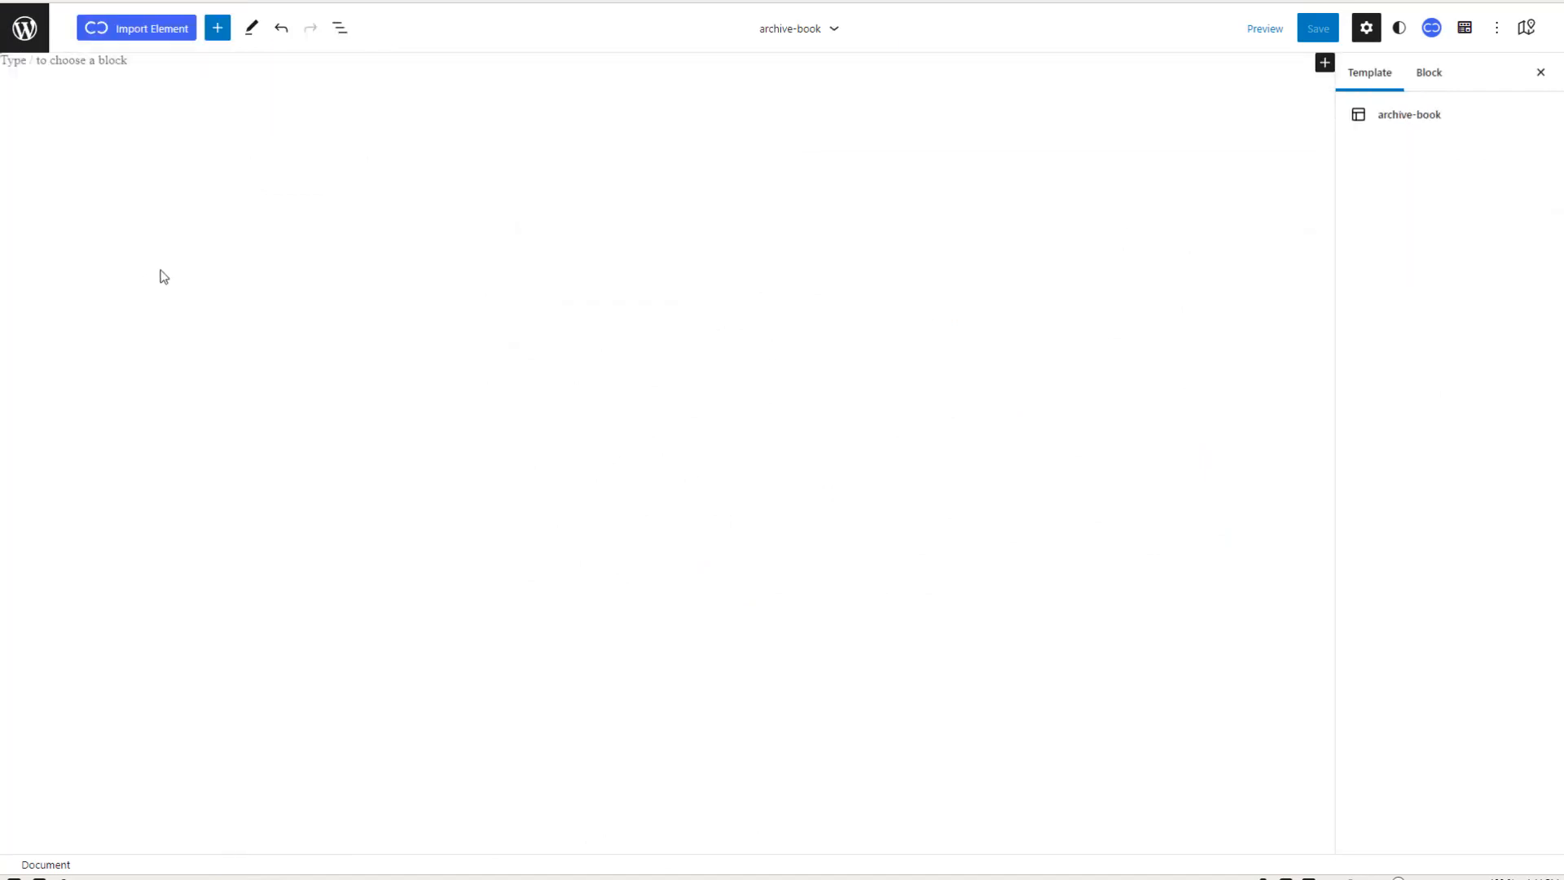
# Step: Insert a Header block into the empty archive-book template using the existing header template part
pyautogui.click(95, 58)
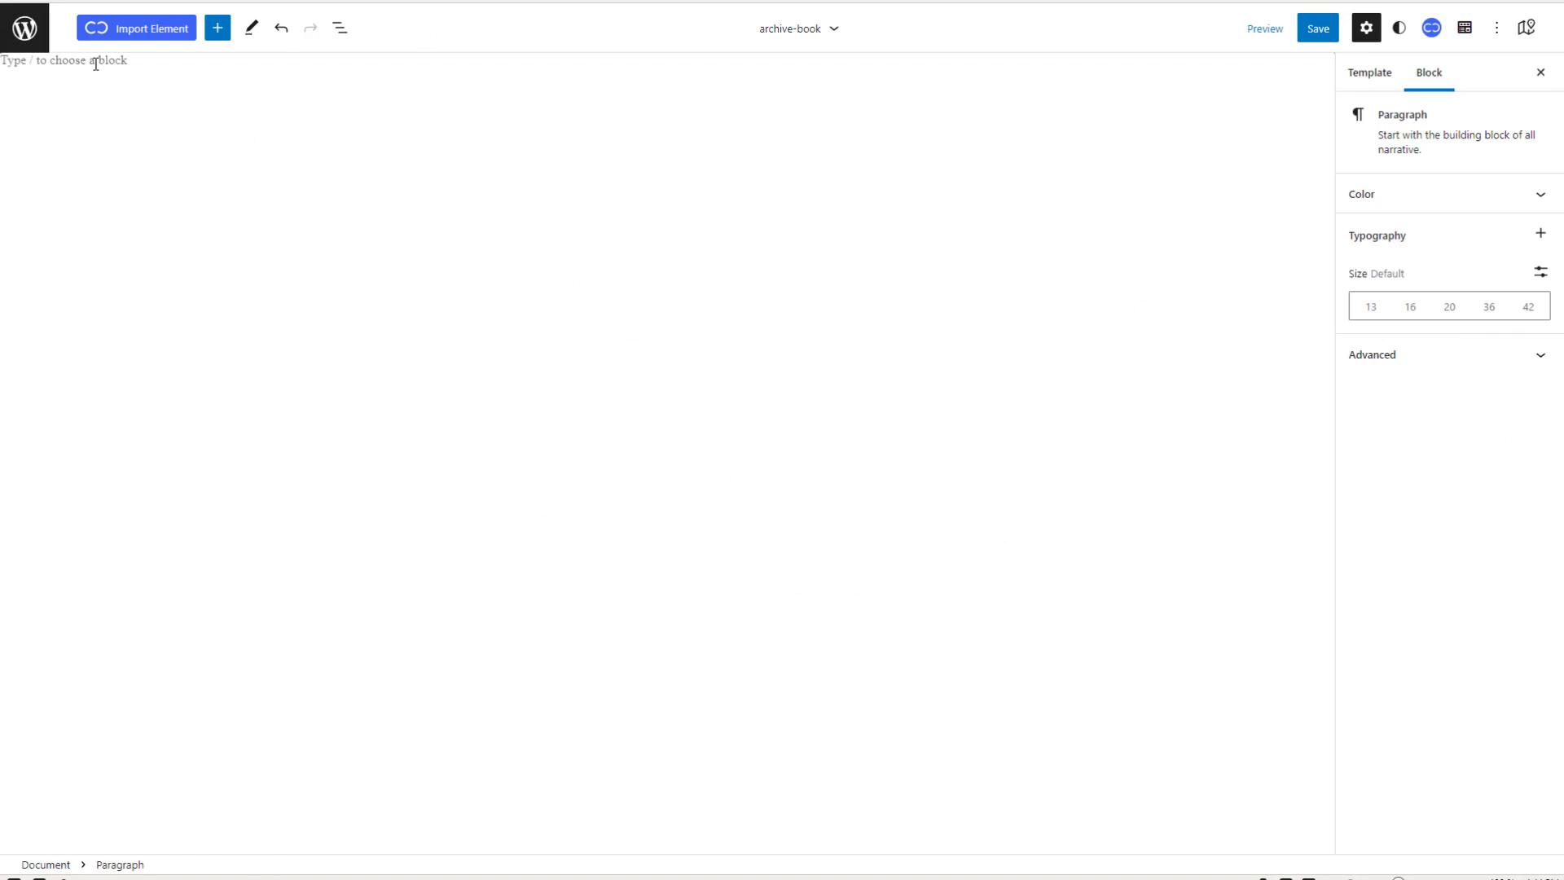
pyautogui.write('/h')
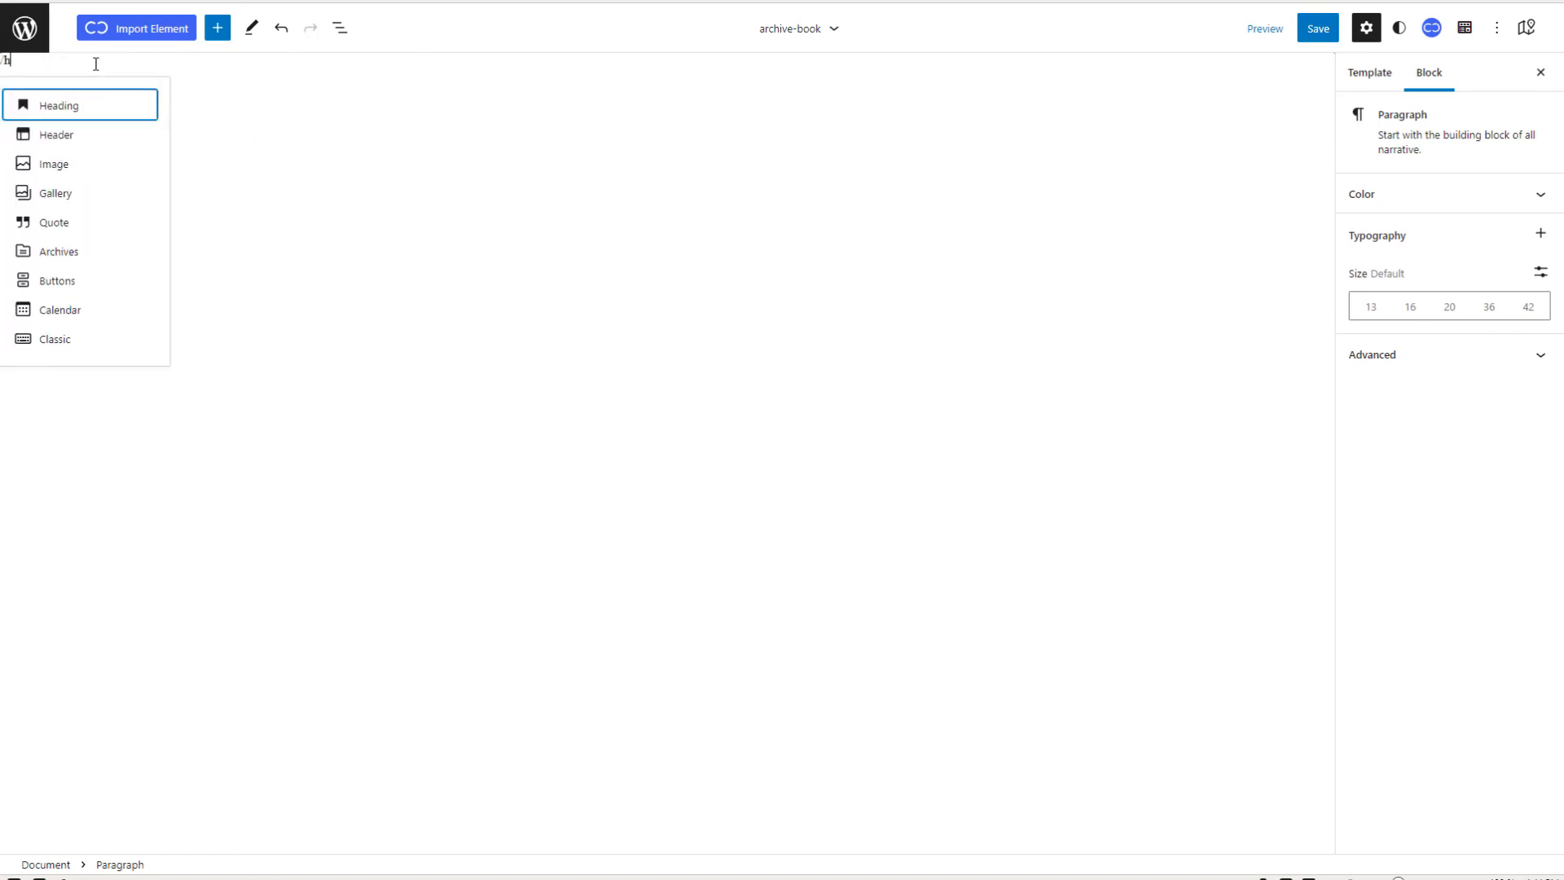
pyautogui.click(56, 135)
pyautogui.click(51, 160)
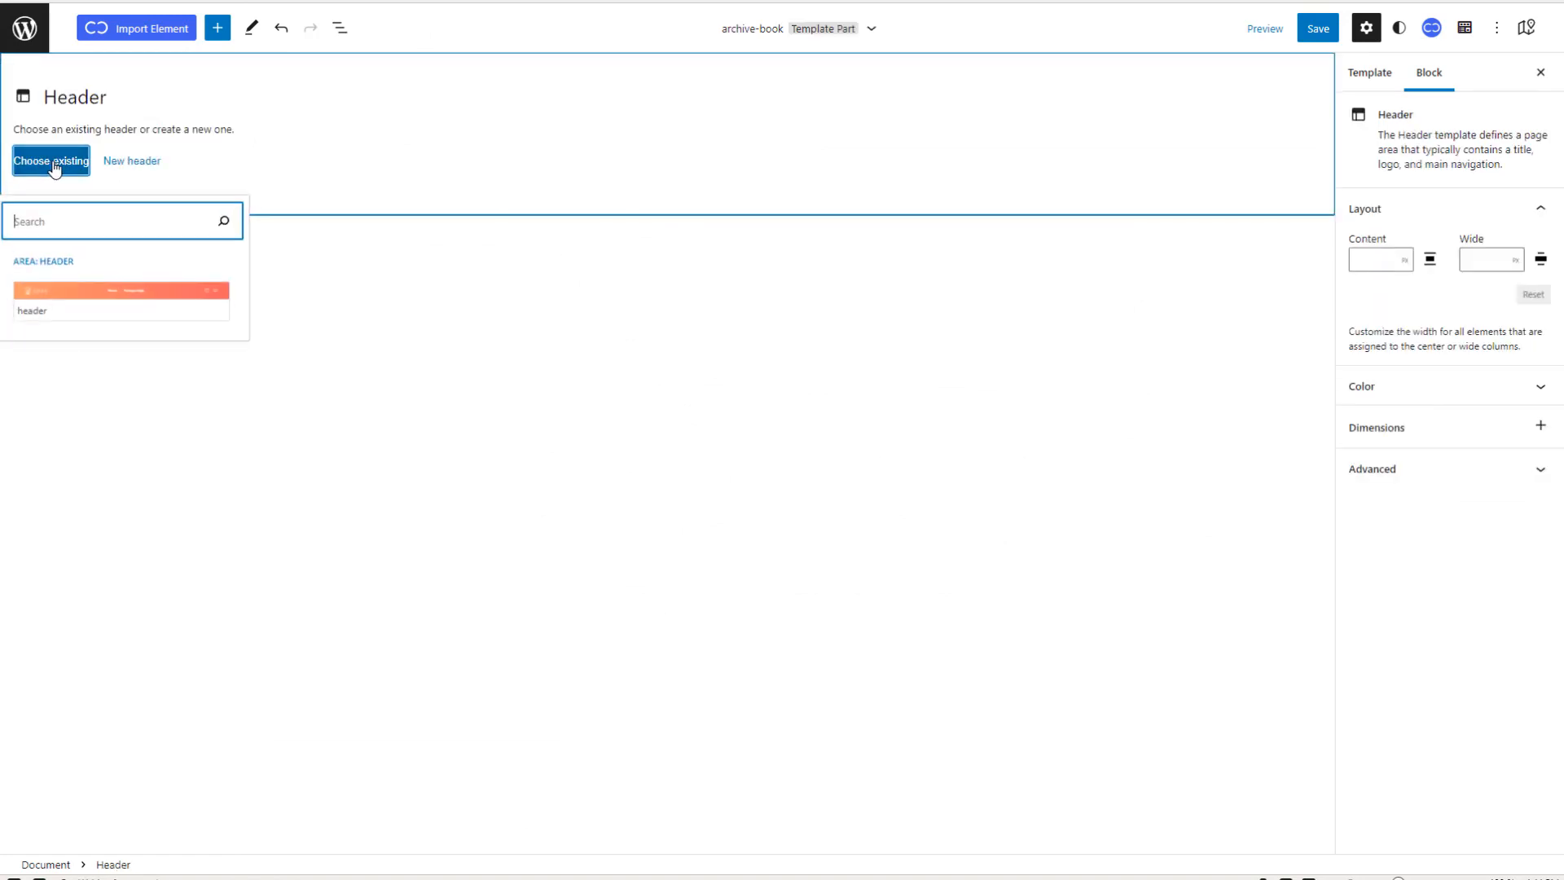
pyautogui.click(87, 303)
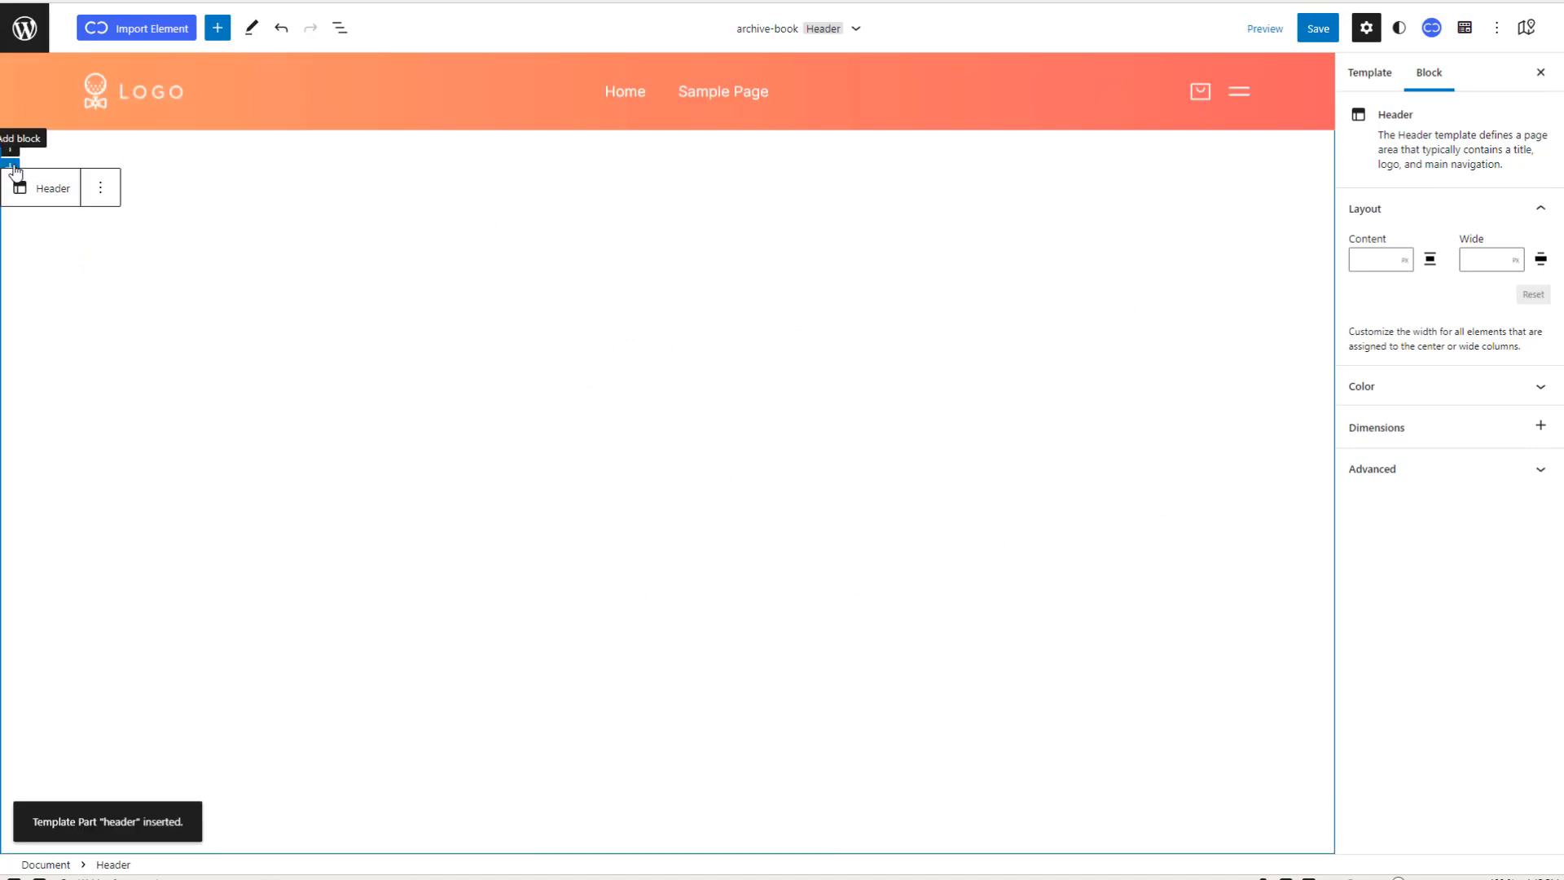
# Step: Insert a Footer block below the header using the existing footer template part
pyautogui.click(9, 146)
pyautogui.write('f')
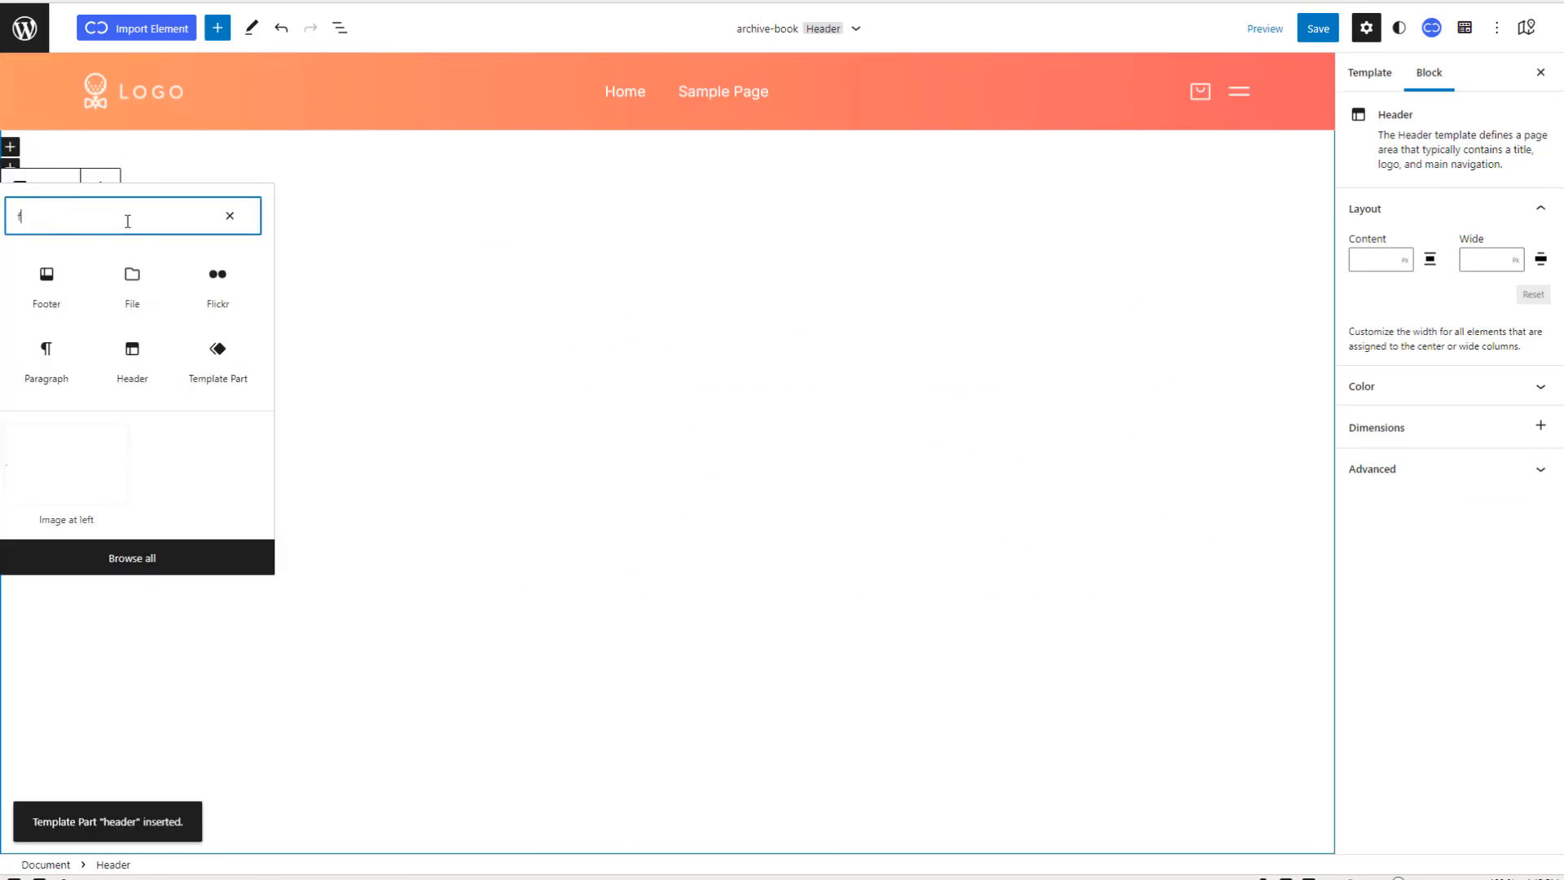
pyautogui.click(46, 281)
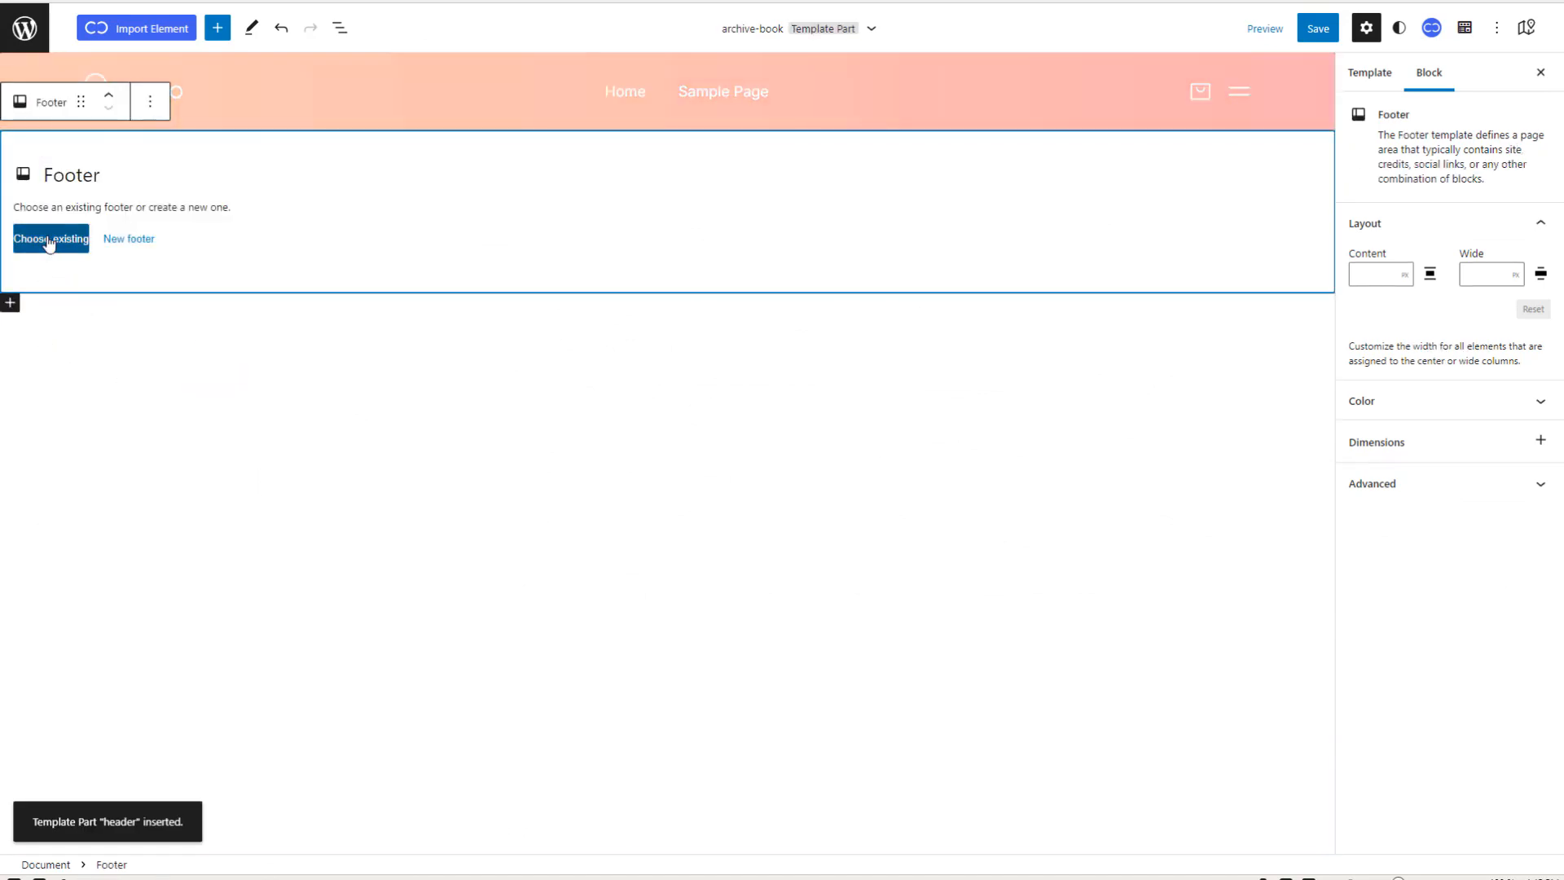
pyautogui.click(50, 241)
pyautogui.click(64, 367)
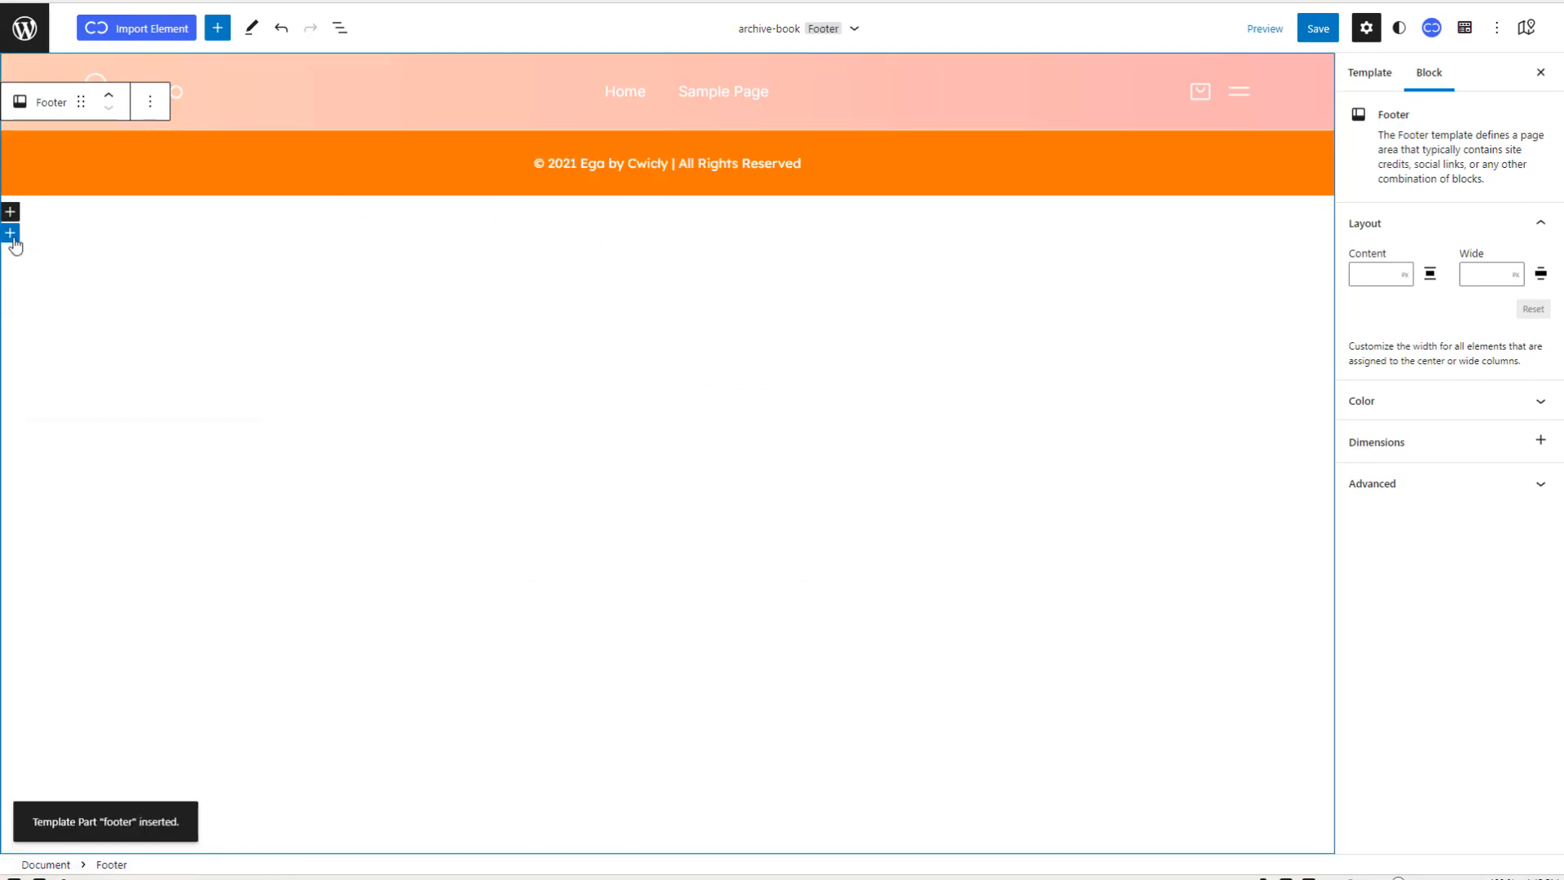
# Step: Add a Cwicly Section block to the archive-book template after the footer
pyautogui.click(10, 232)
pyautogui.click(132, 346)
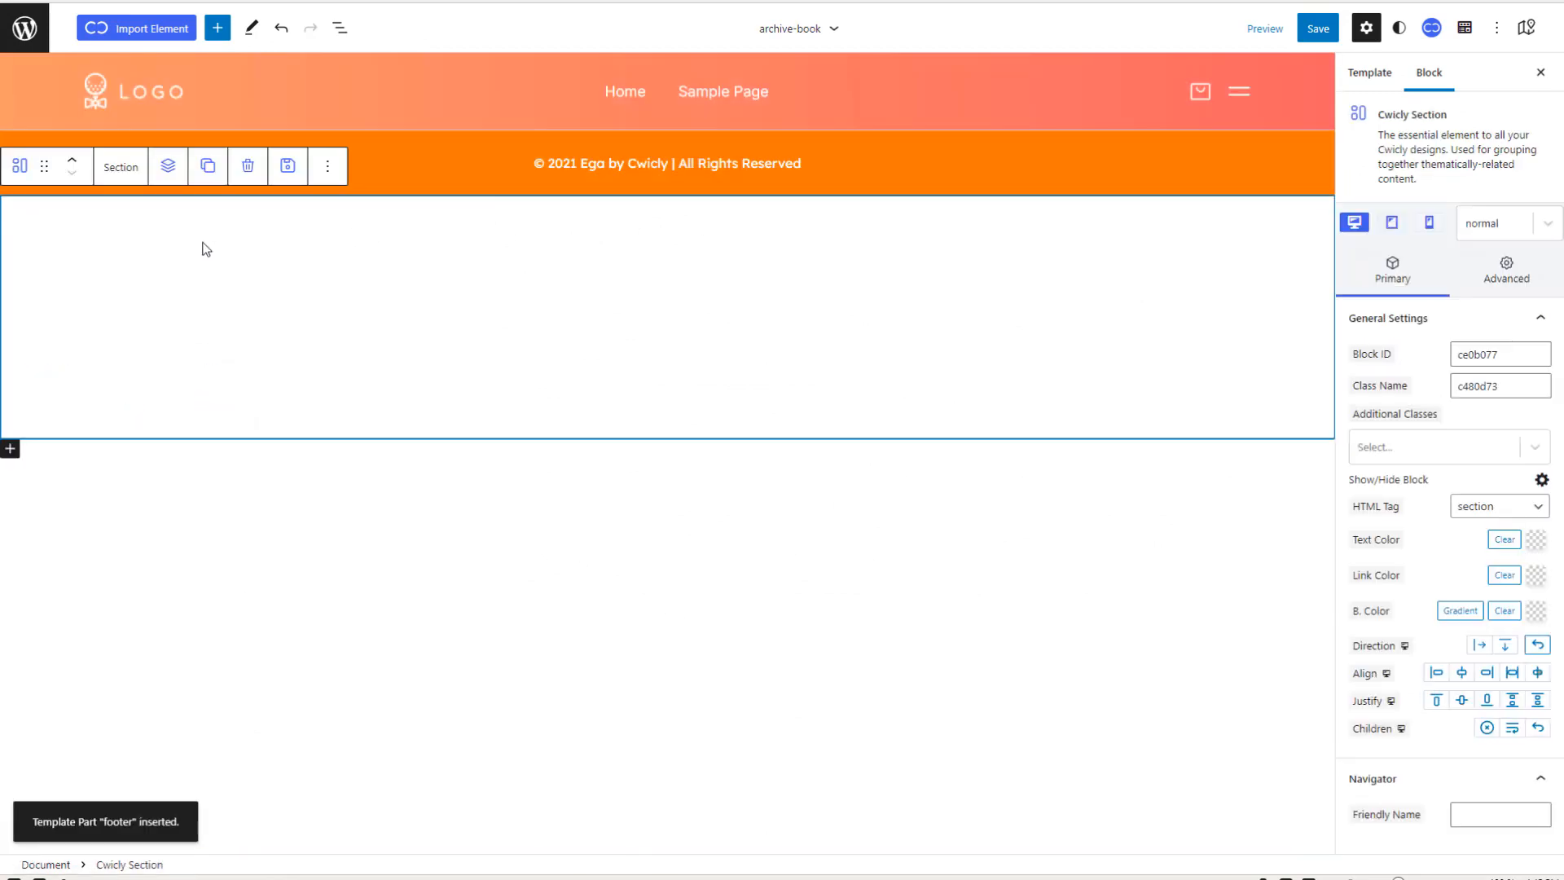
# Step: Move the empty section above the footer and import the Cabriel Blog design from the Blog sections library
pyautogui.click(73, 162)
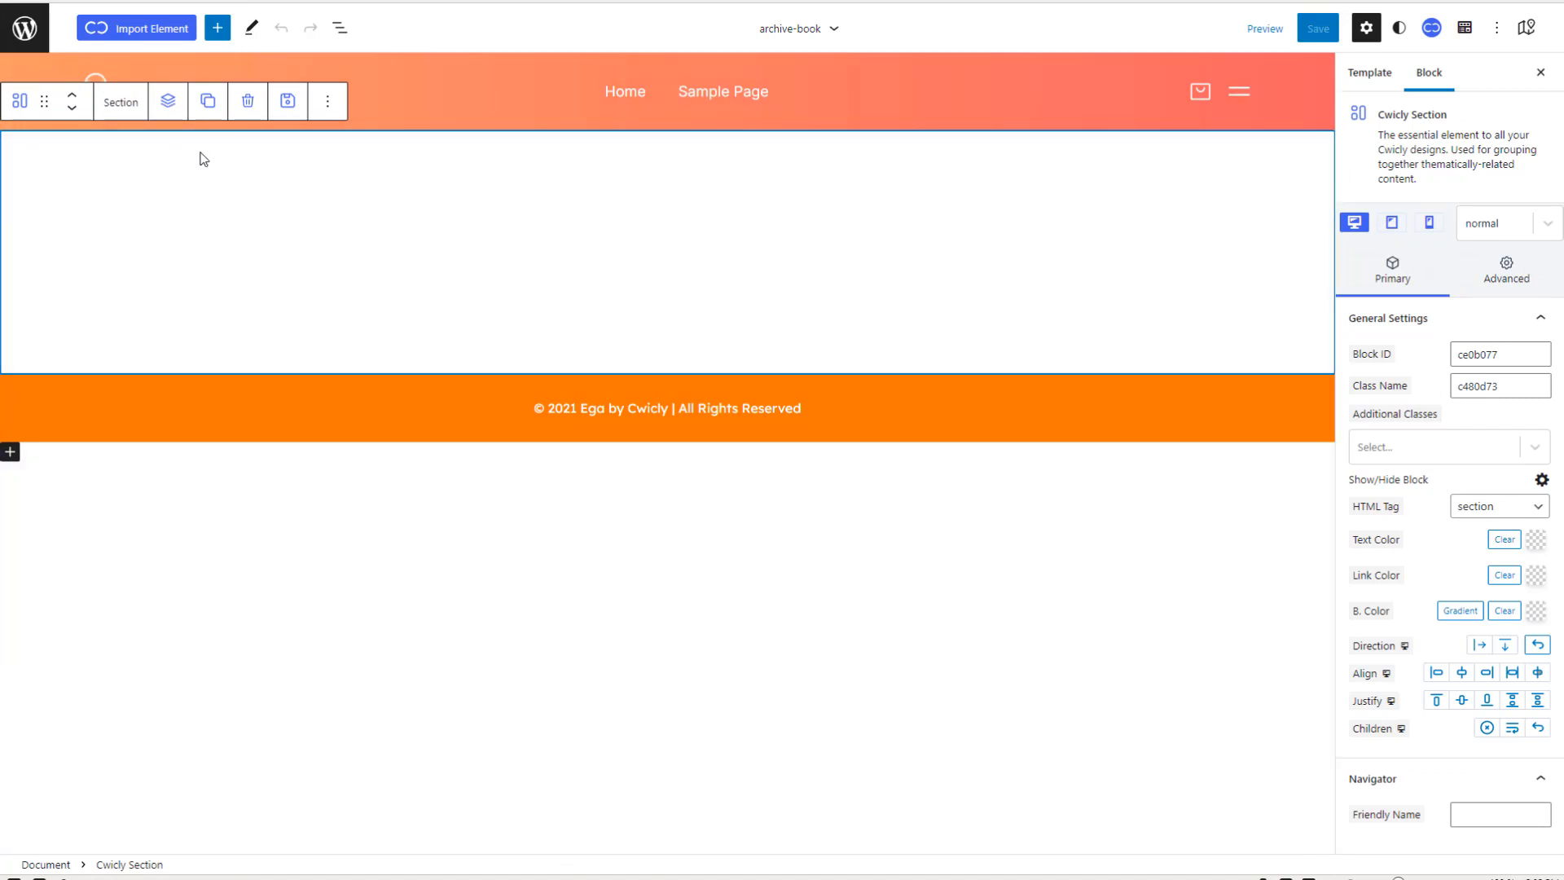
pyautogui.click(144, 34)
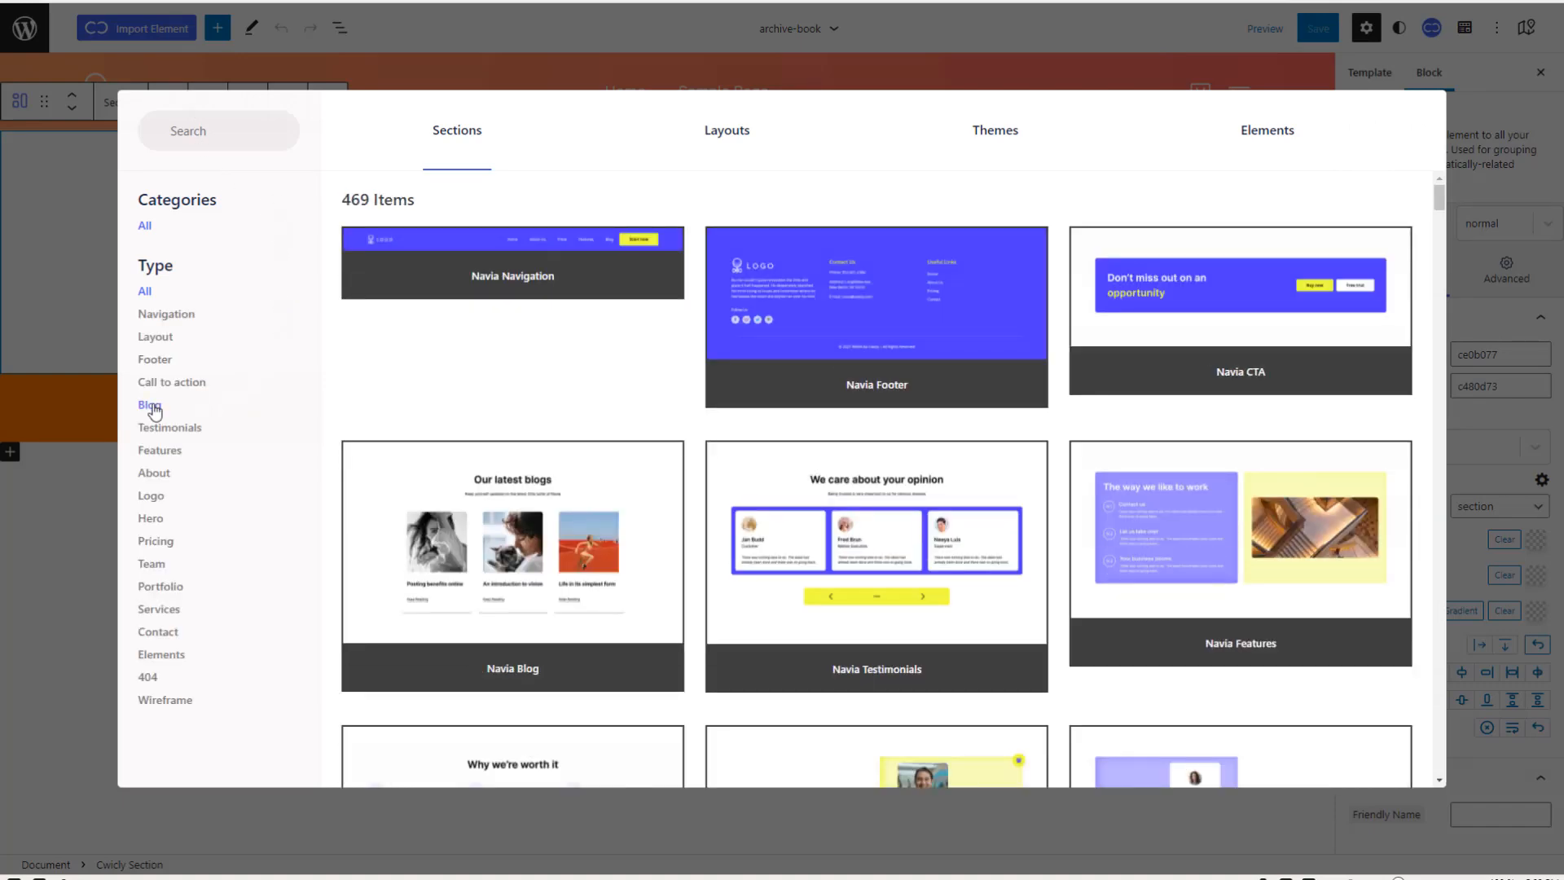
pyautogui.click(150, 406)
pyautogui.scroll(-2, 673, 486)
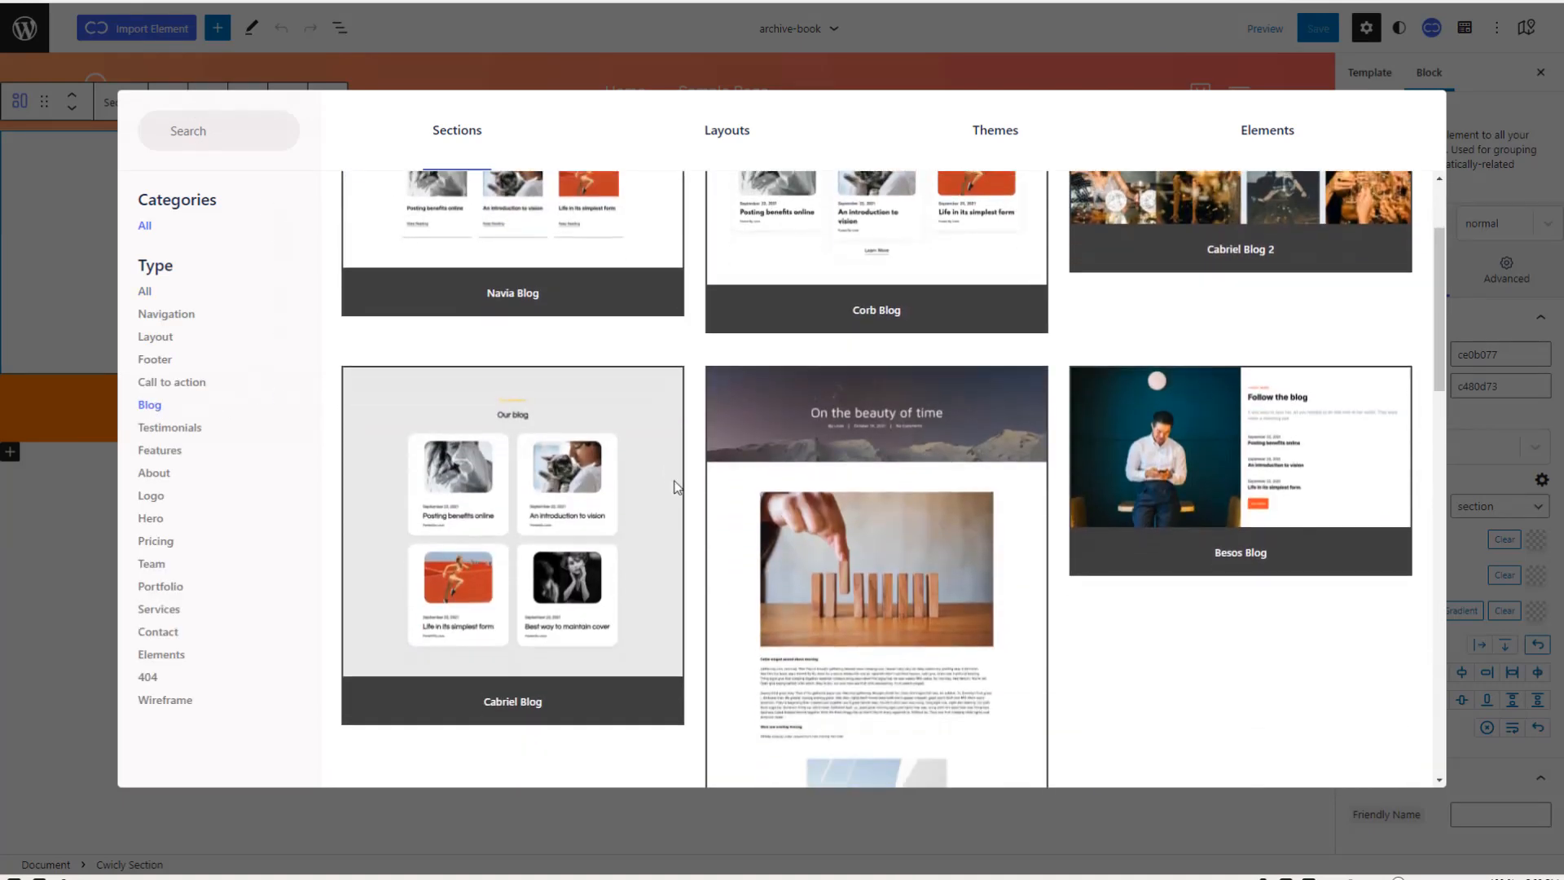
pyautogui.scroll(-3, 673, 487)
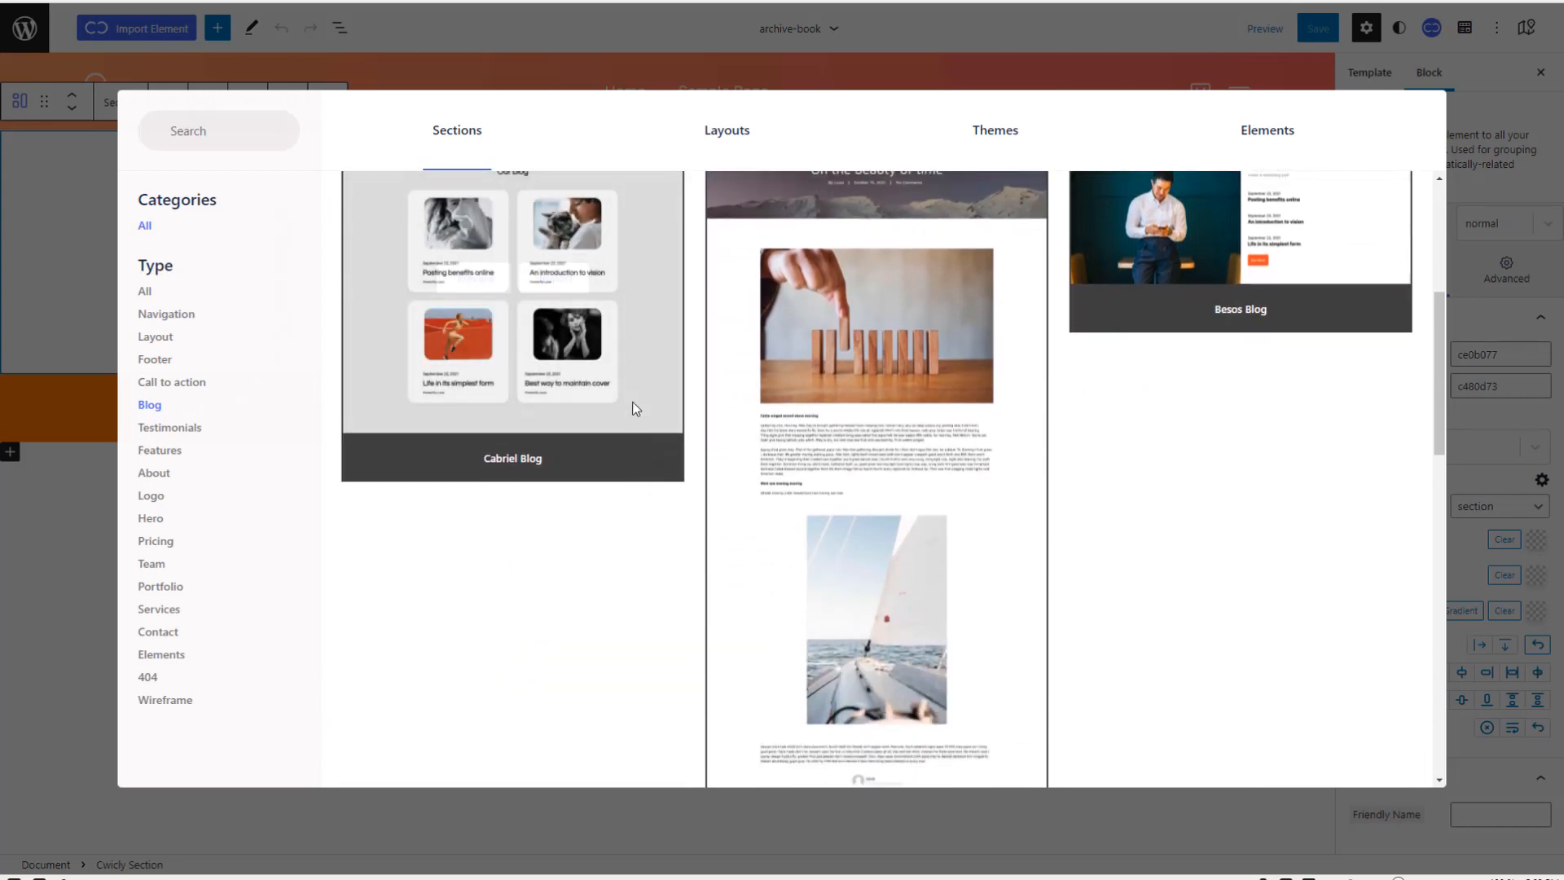
pyautogui.moveTo(513, 344)
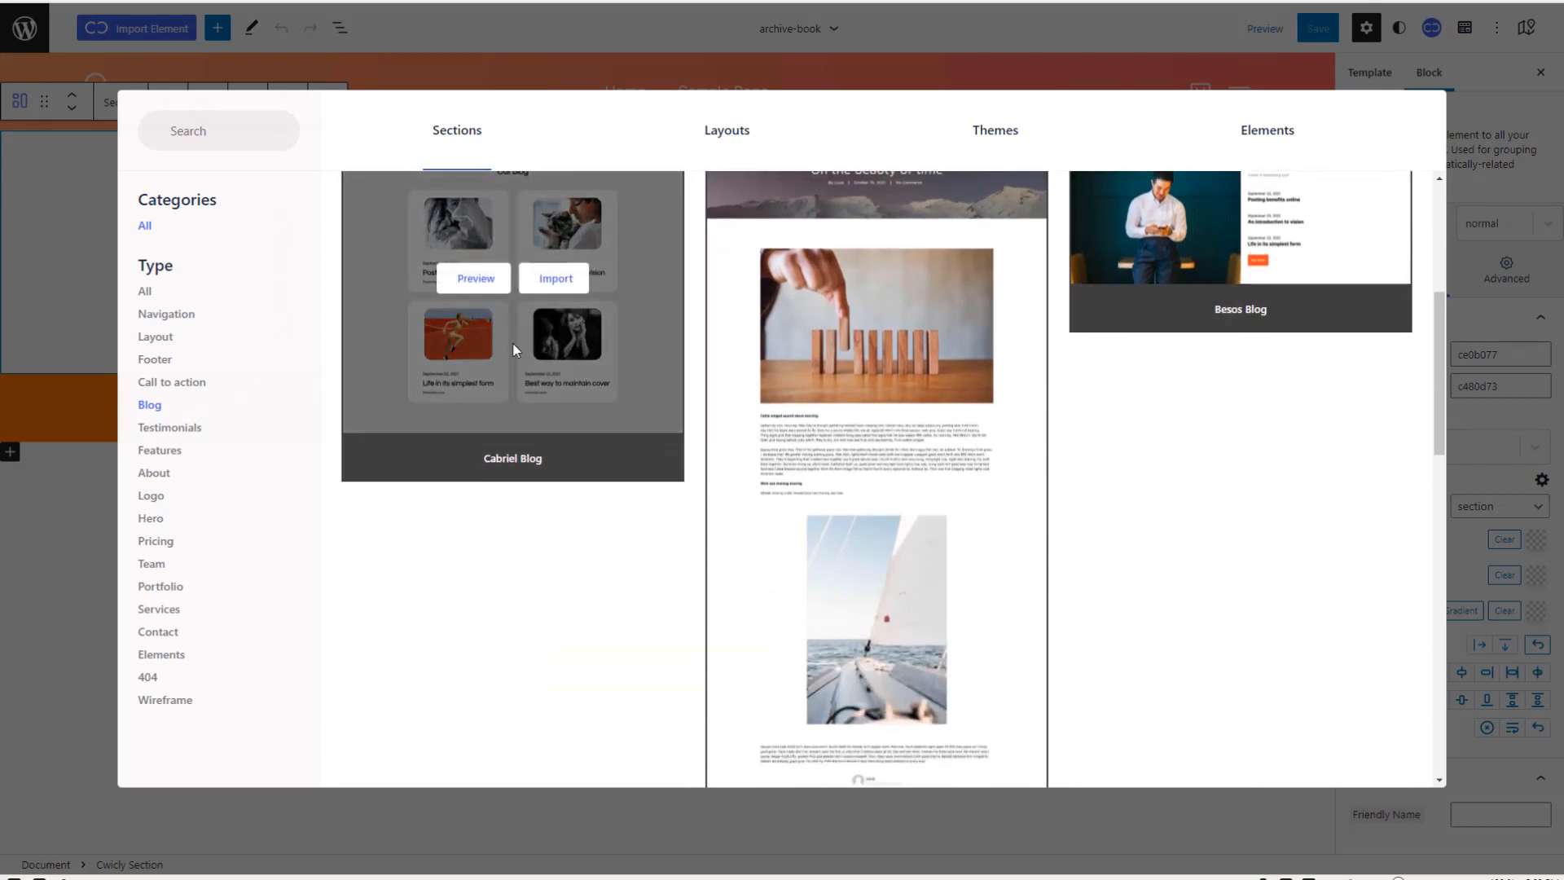
pyautogui.click(557, 280)
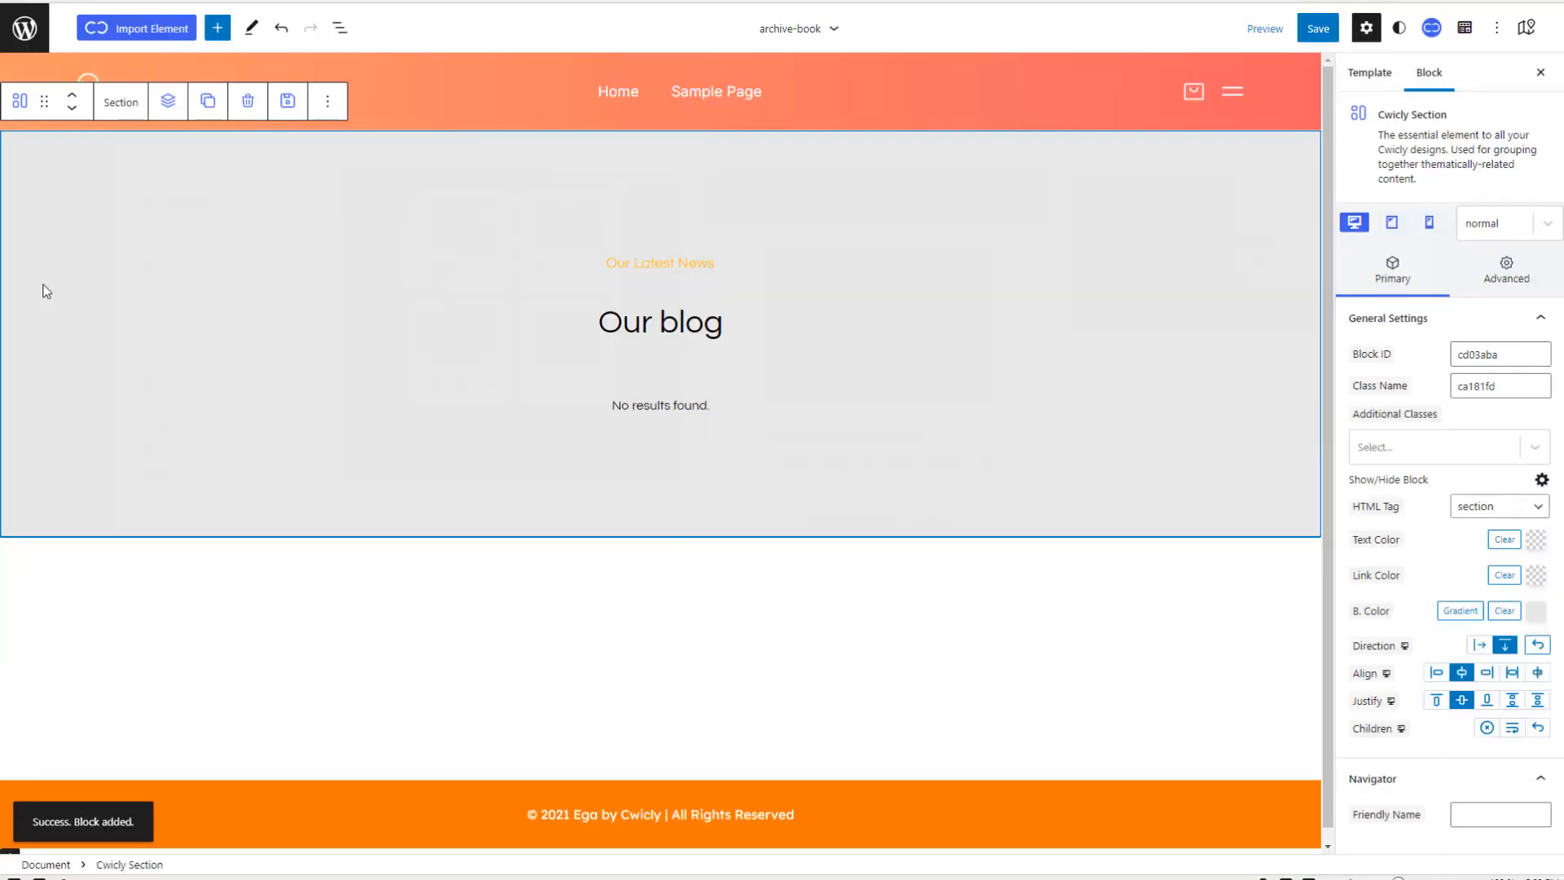
# Step: Change the text color of the "Our Latest News" paragraph to dark blue #073b4c
pyautogui.click(674, 263)
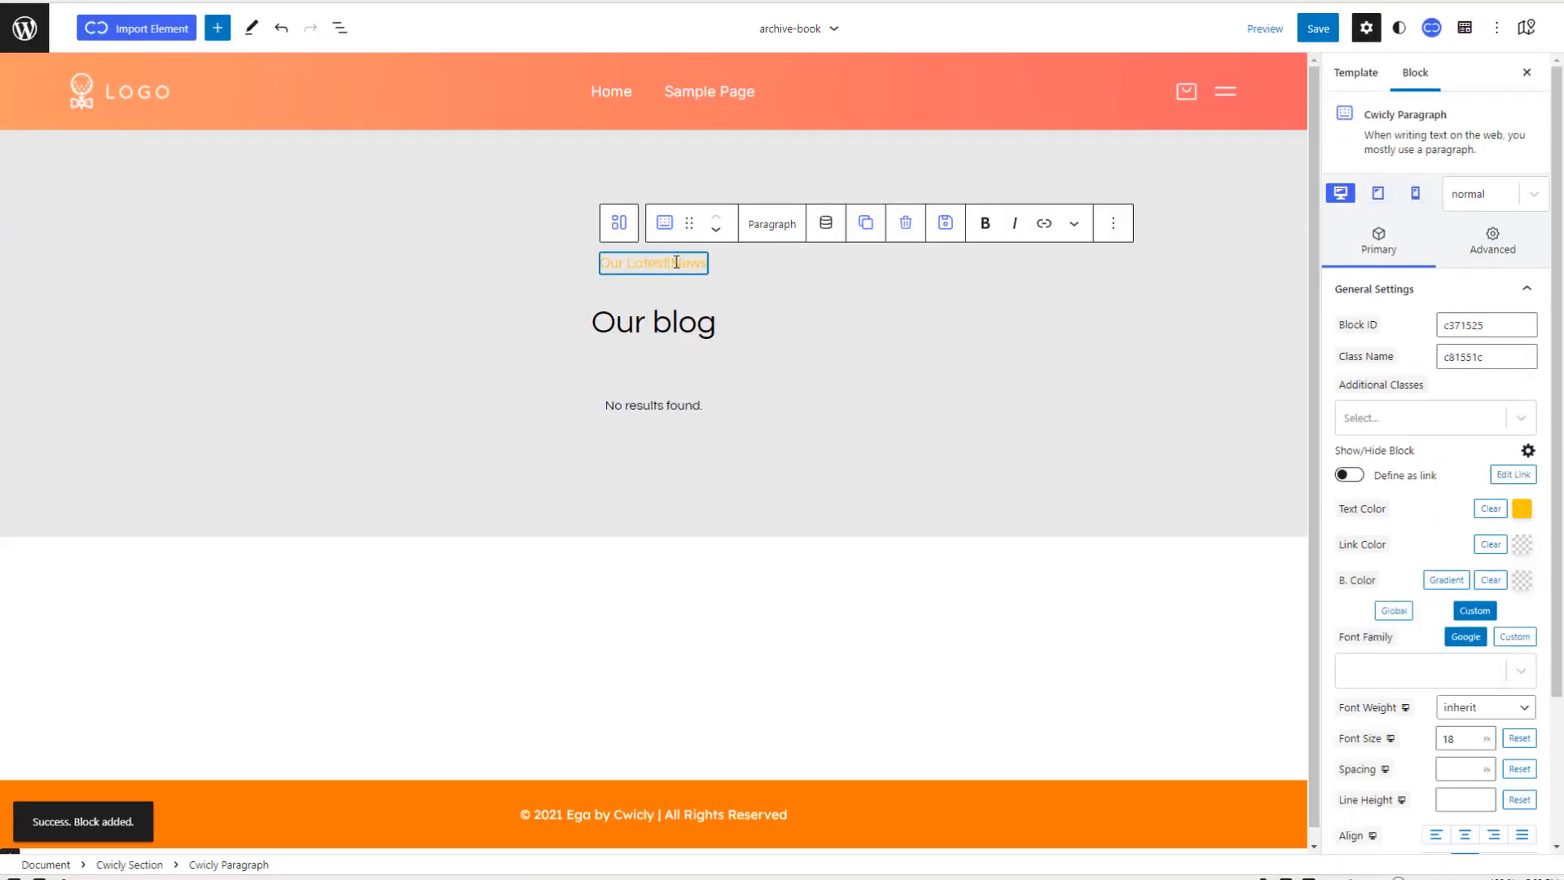
pyautogui.click(1523, 510)
pyautogui.click(1392, 739)
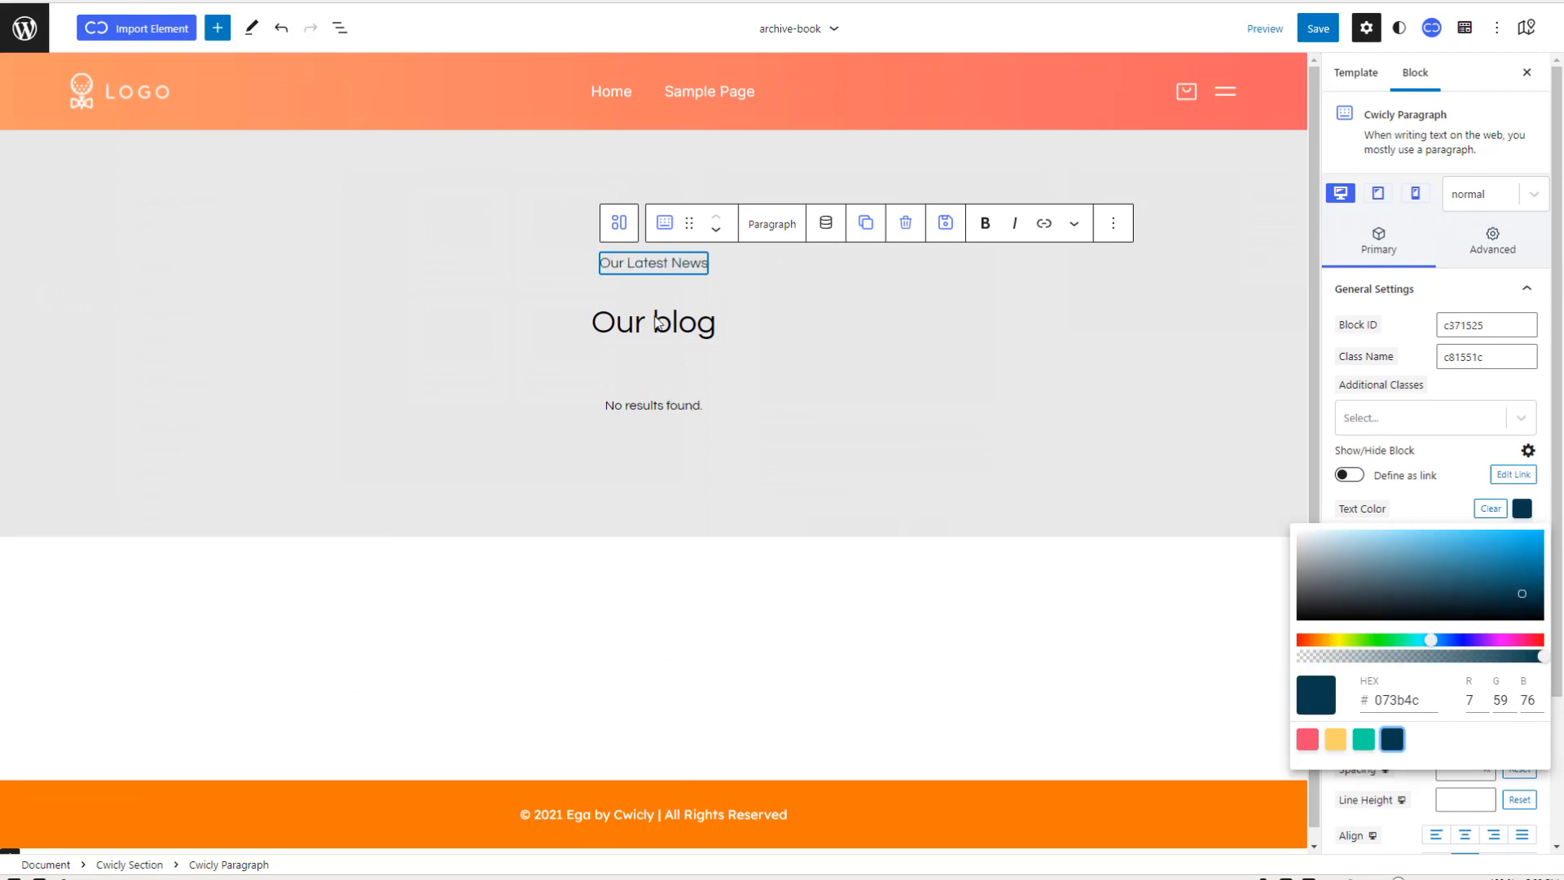
pyautogui.click(733, 334)
pyautogui.click(740, 335)
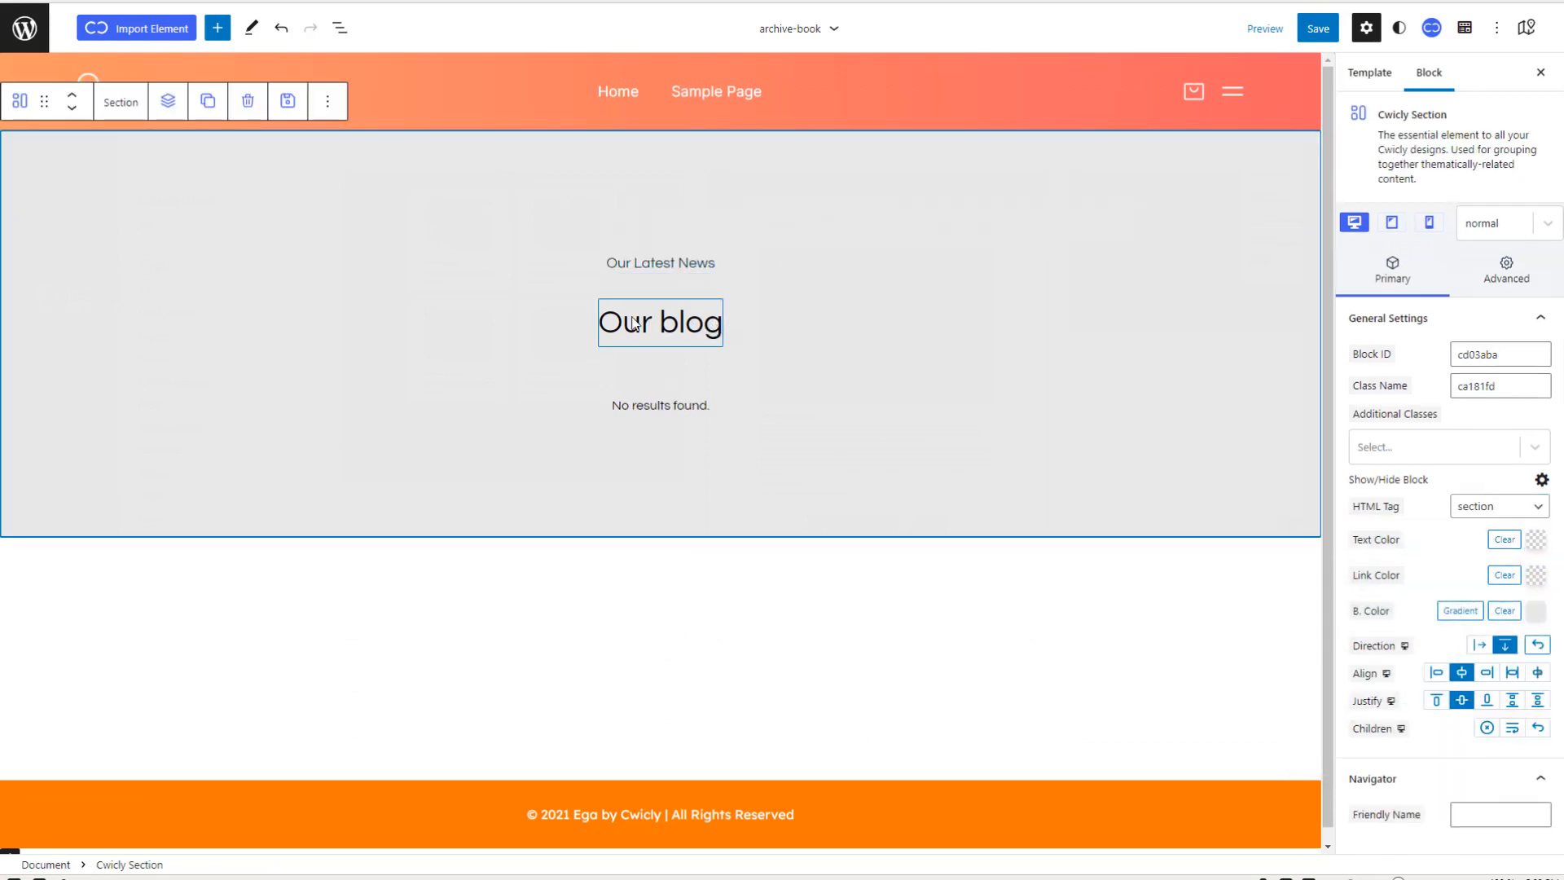
# Step: Replace the "Our blog" heading text with "Book Reviews"
pyautogui.doubleClick(606, 324)
pyautogui.hotkey('ctrl', 'a')
pyautogui.press('BackSpace')
pyautogui.write('Book ')
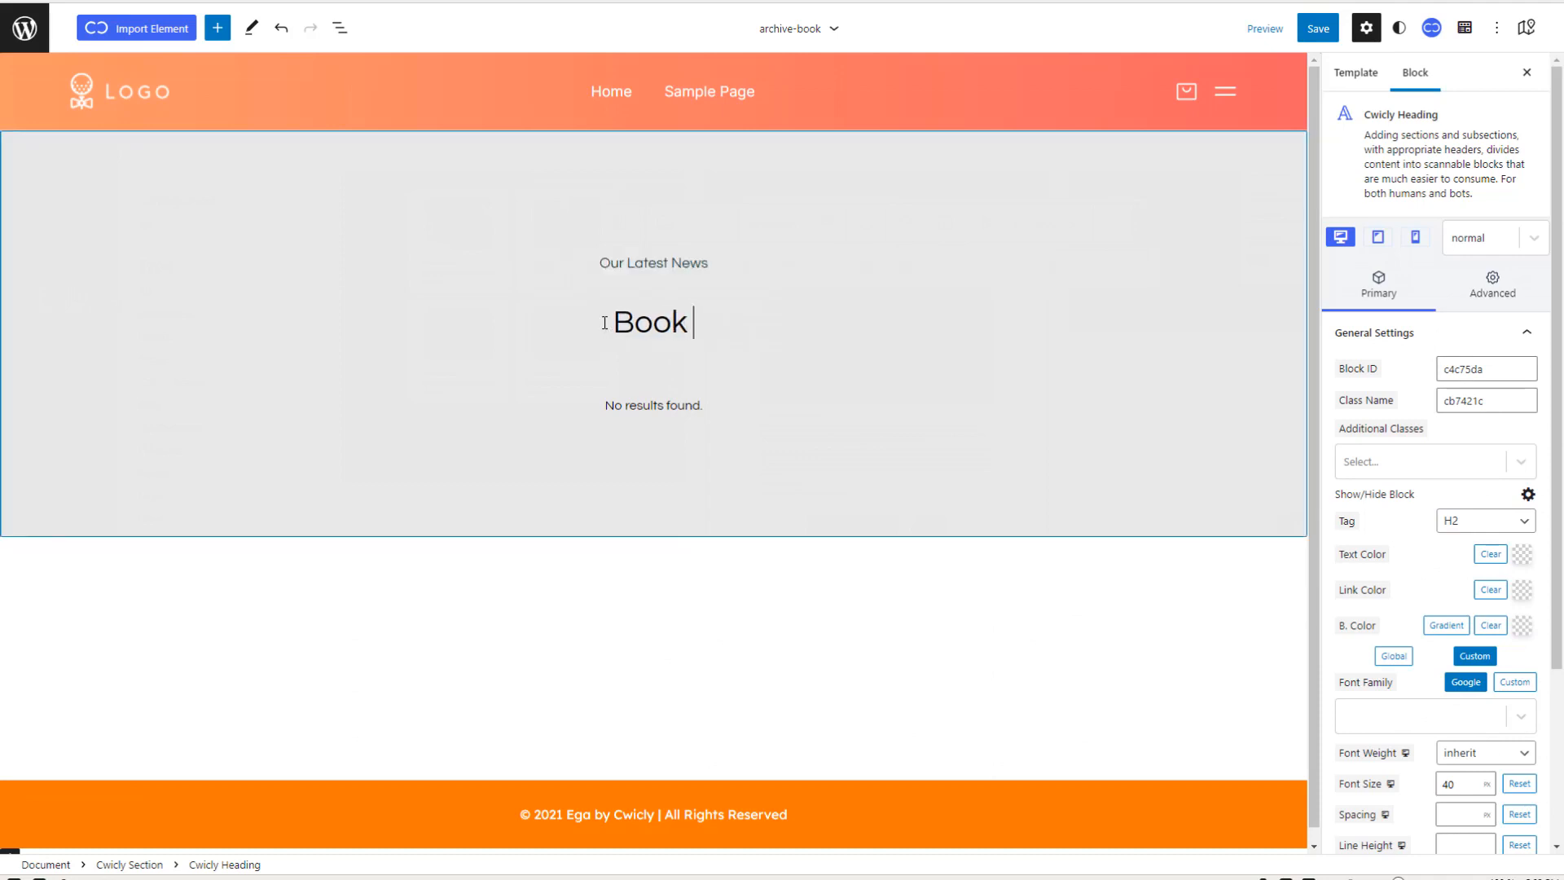
pyautogui.write('Reviews')
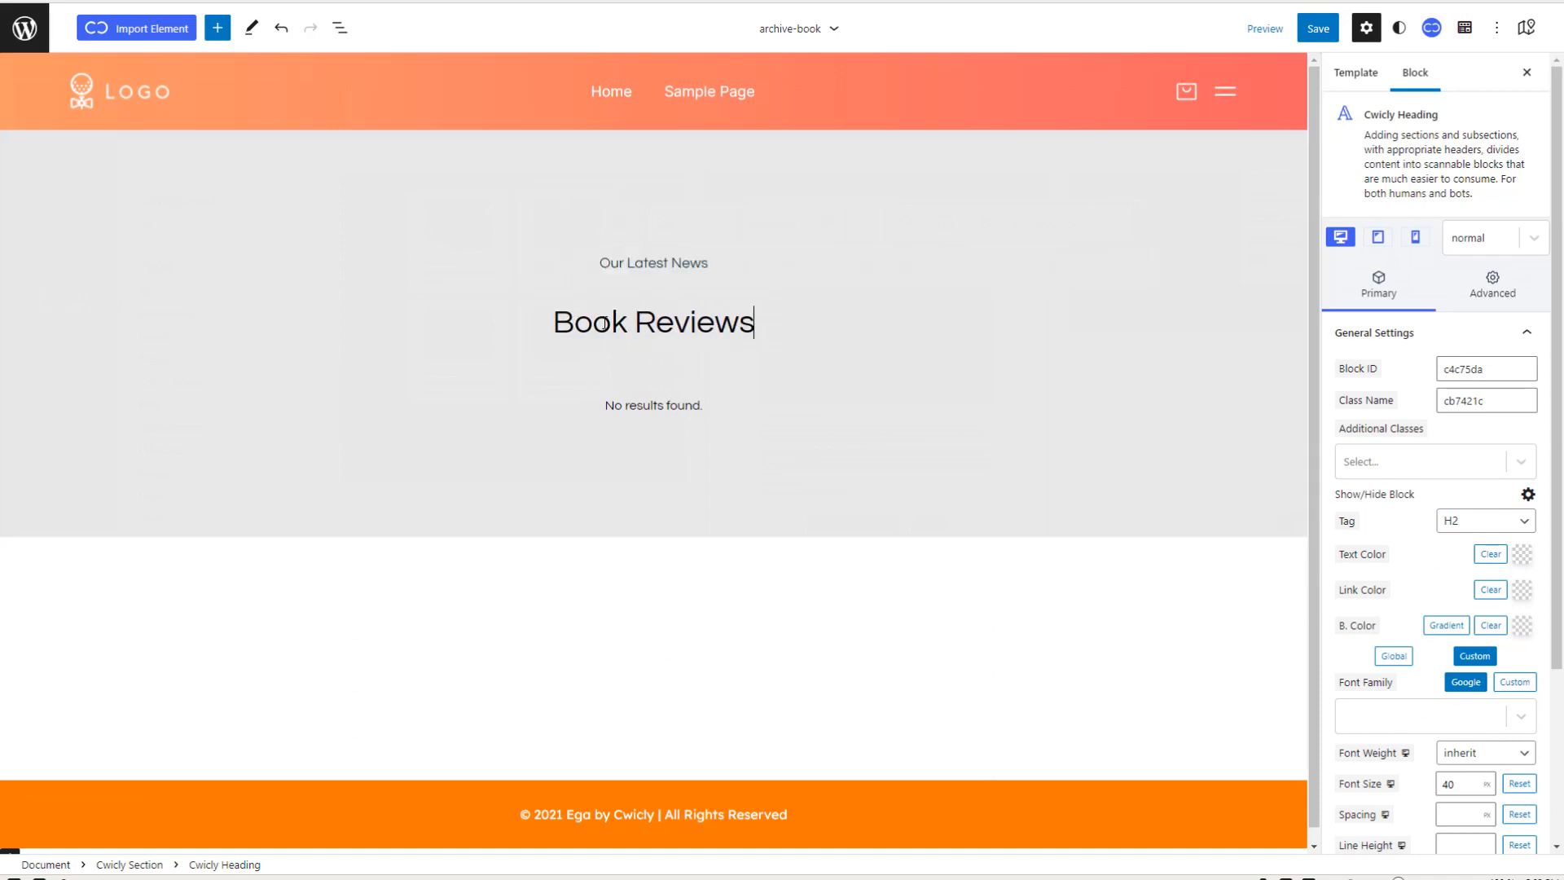
# Step: Set the Cwicly Query block below the heading to inherit its query from the URL, and review the book cards
pyautogui.click(676, 414)
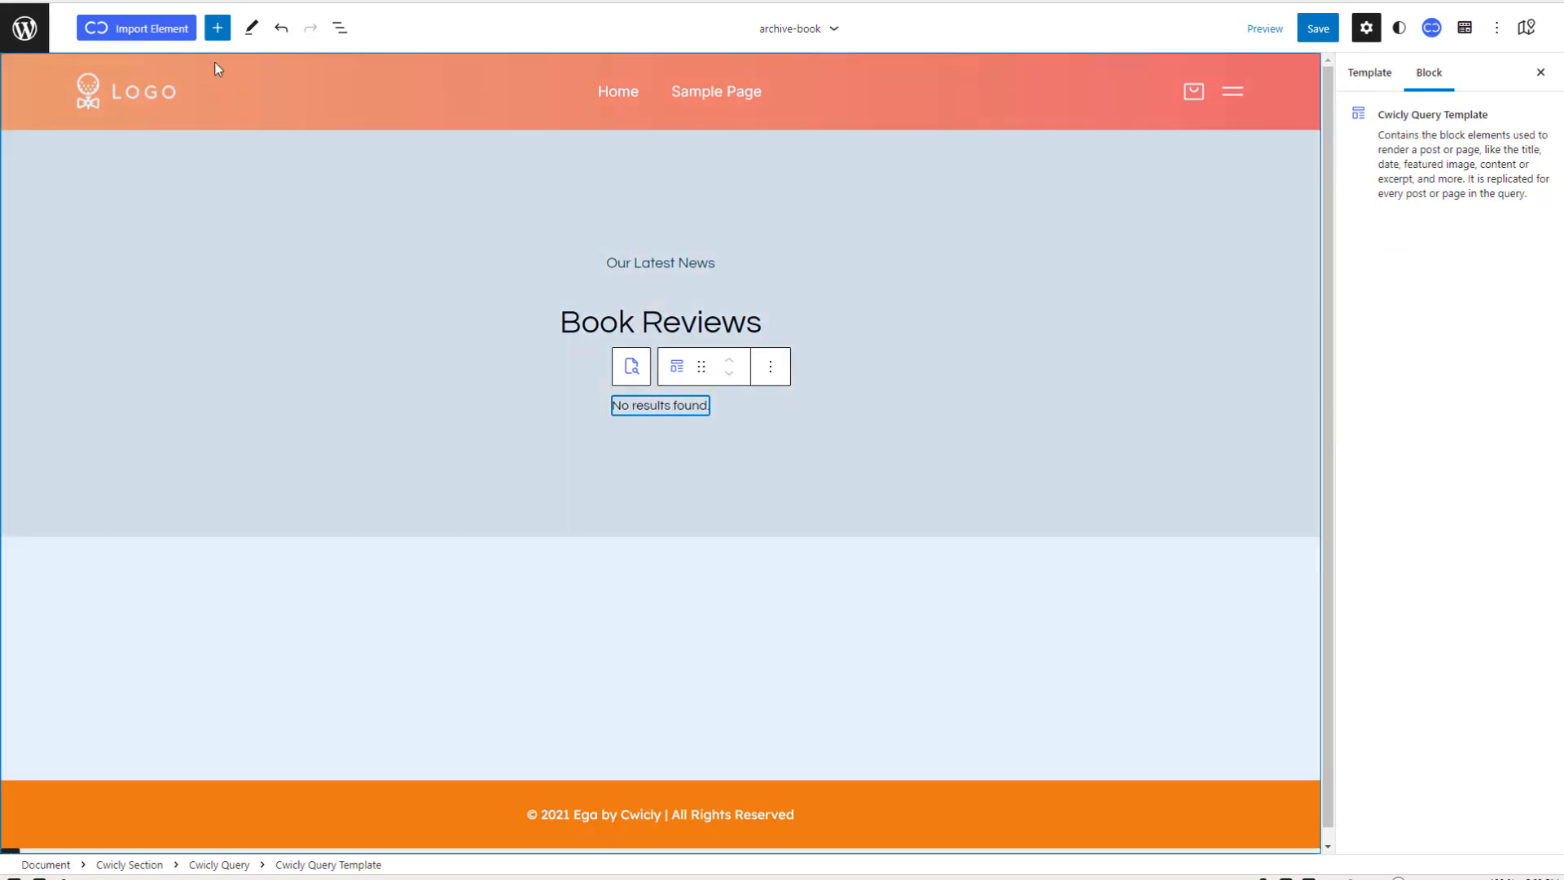
pyautogui.click(340, 27)
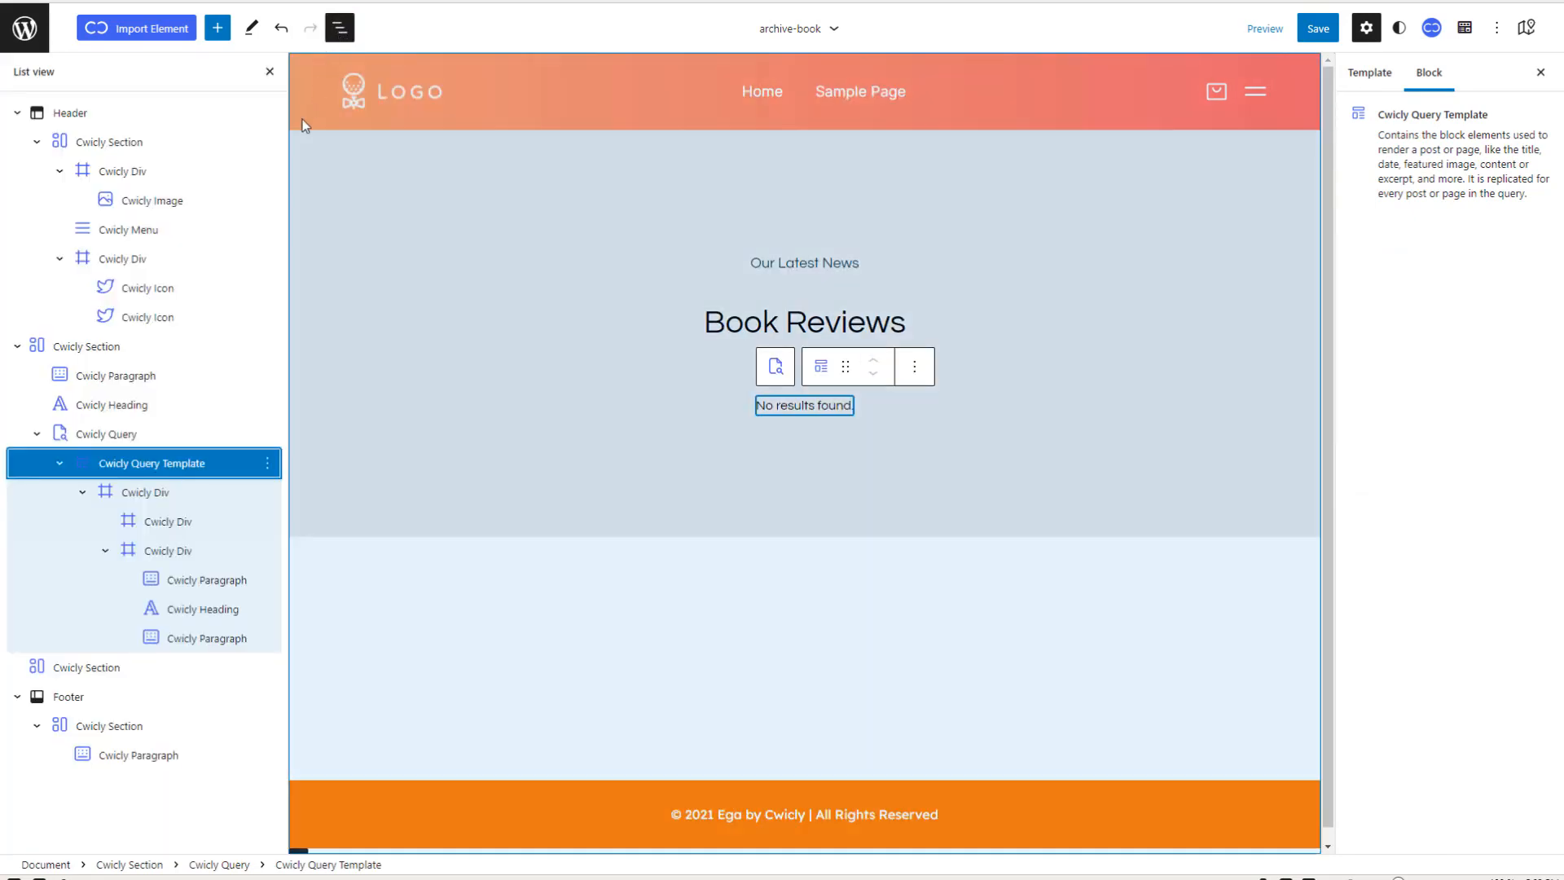
pyautogui.click(106, 435)
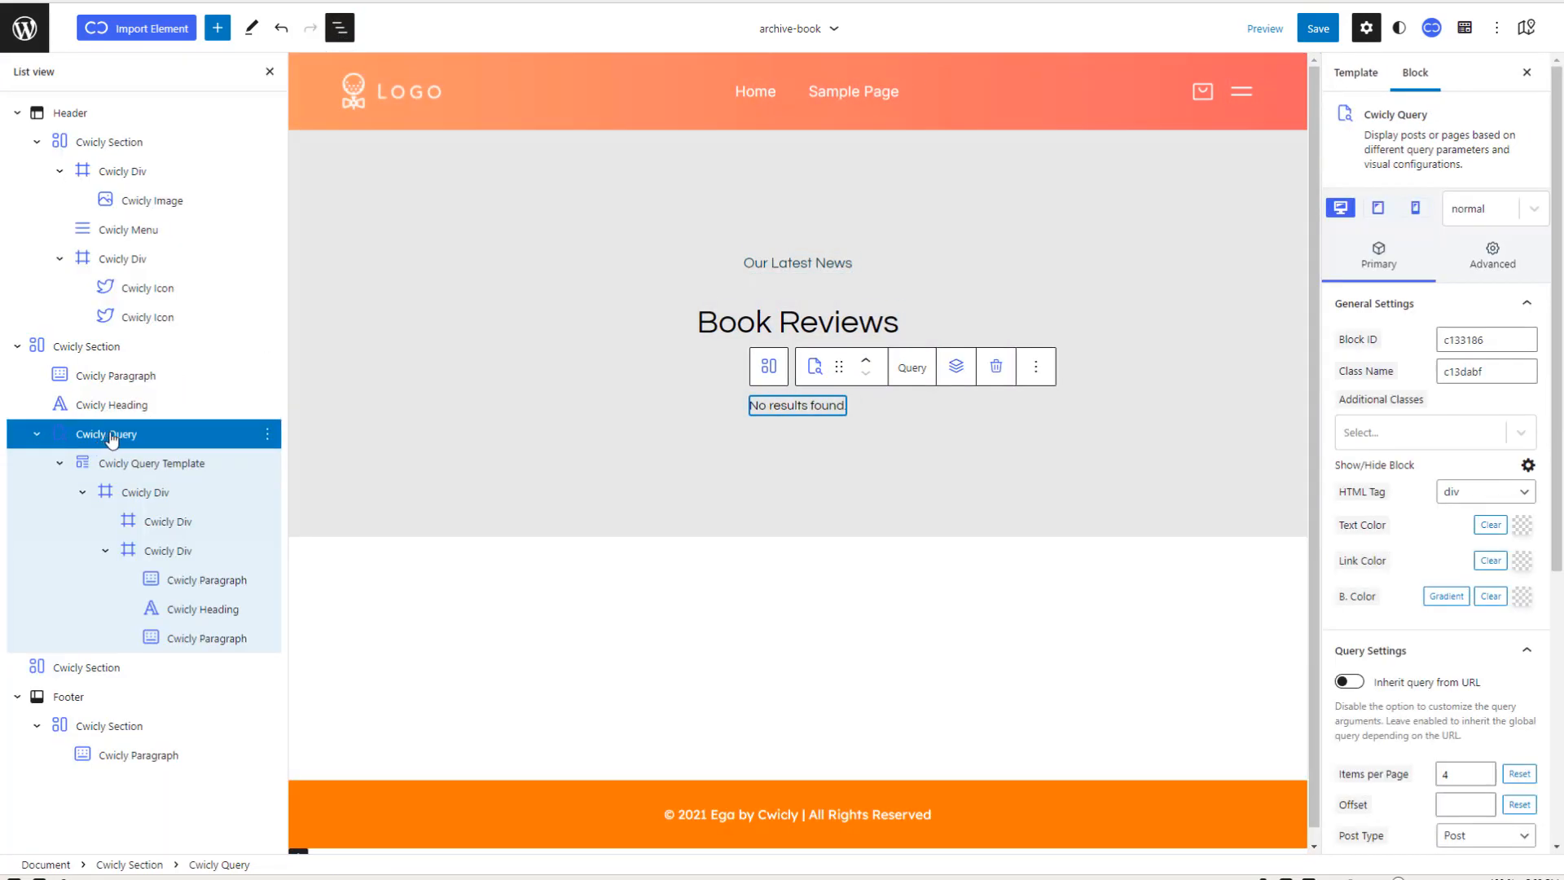
pyautogui.click(1349, 682)
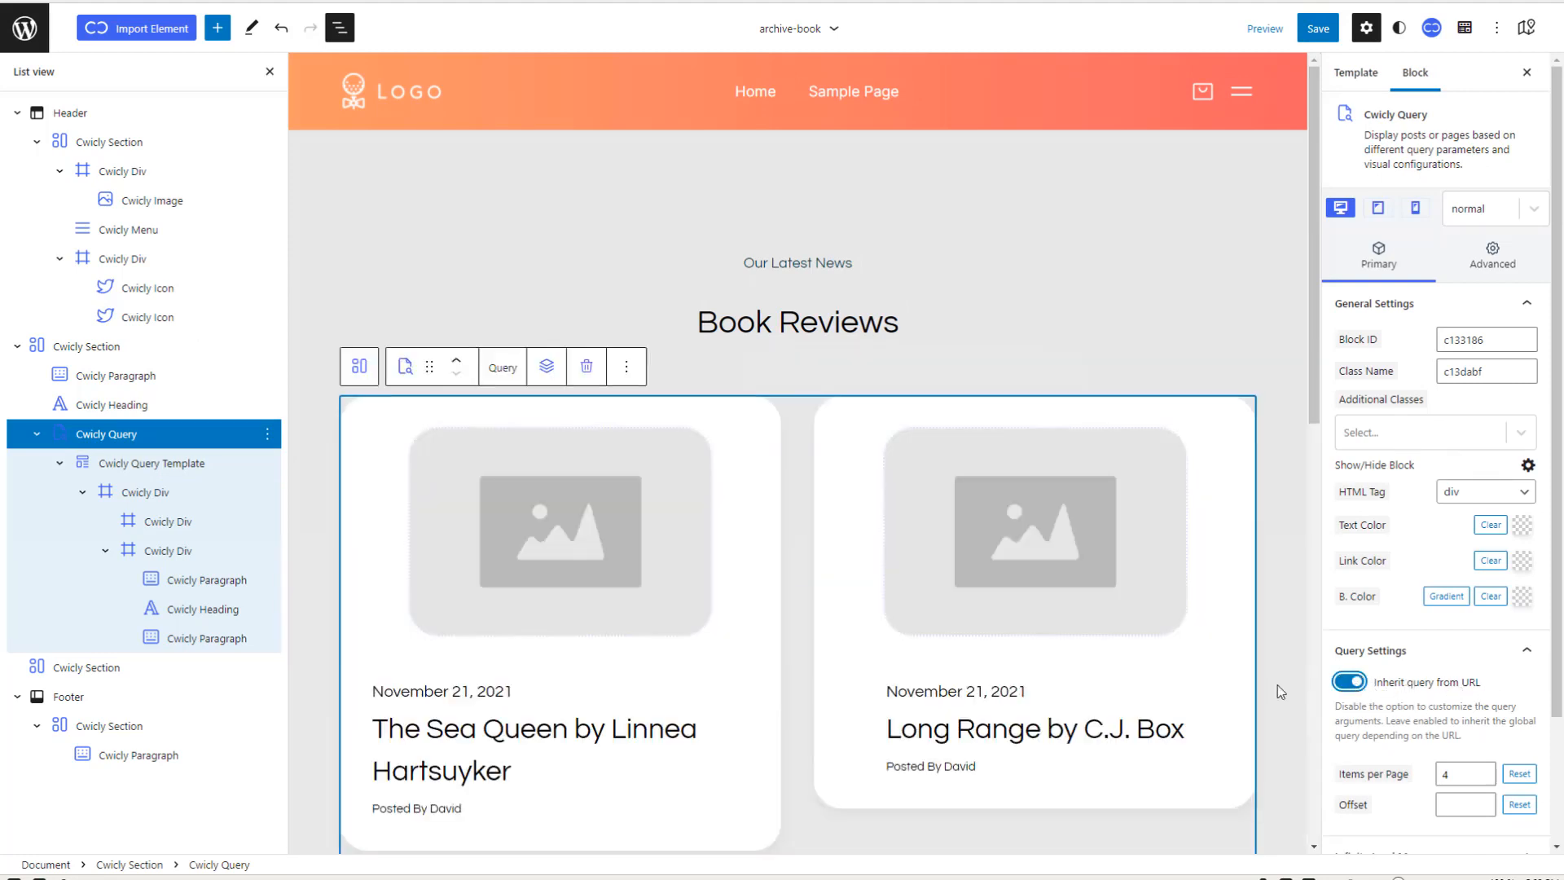
pyautogui.scroll(-7, 912, 565)
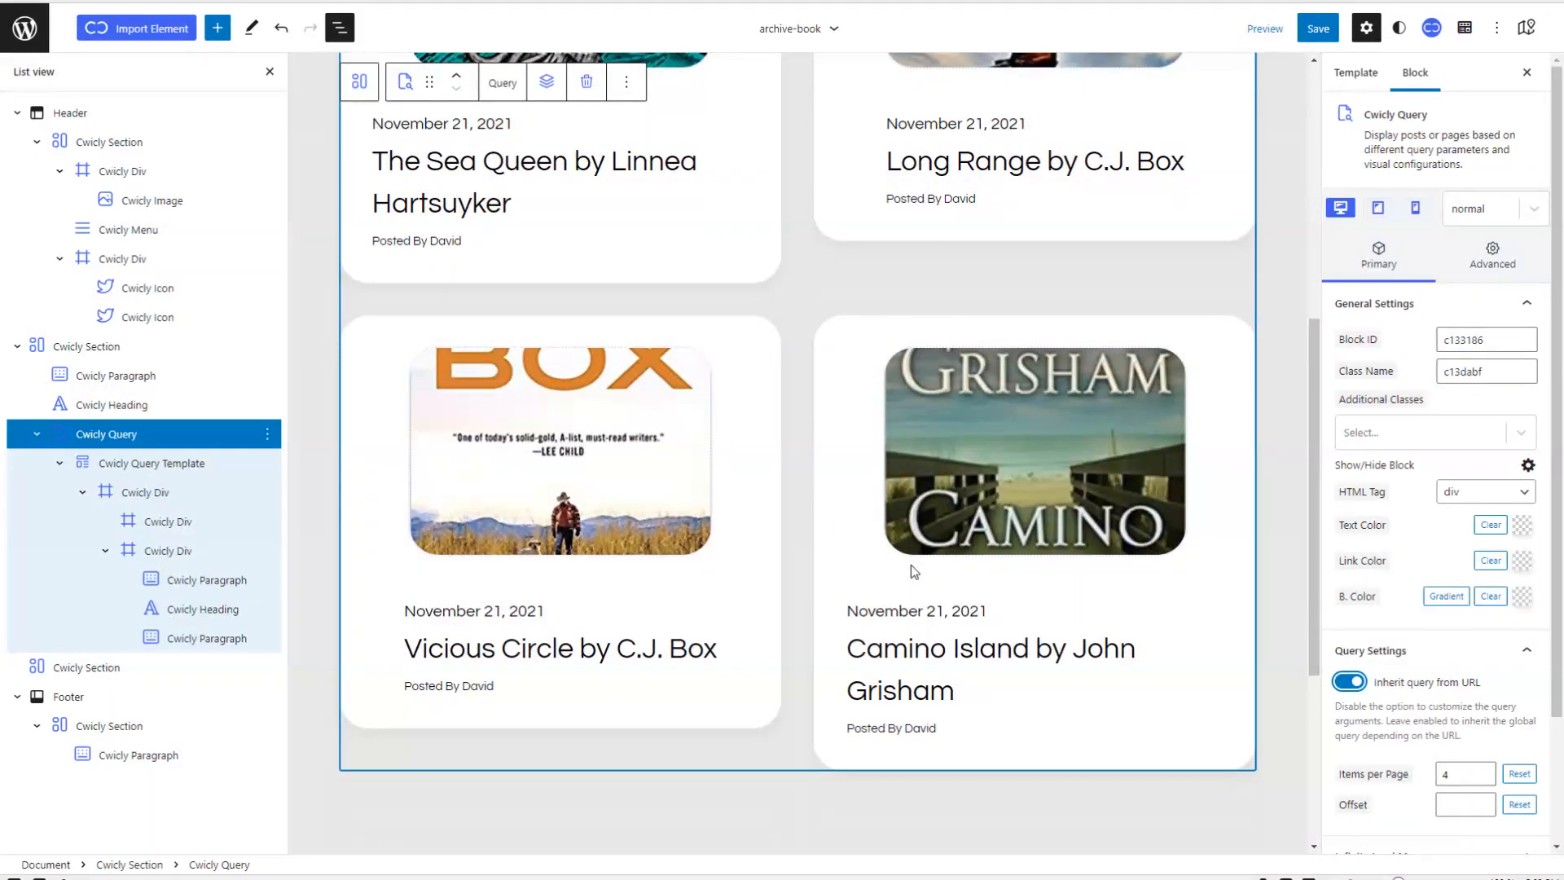
pyautogui.scroll(5, 911, 565)
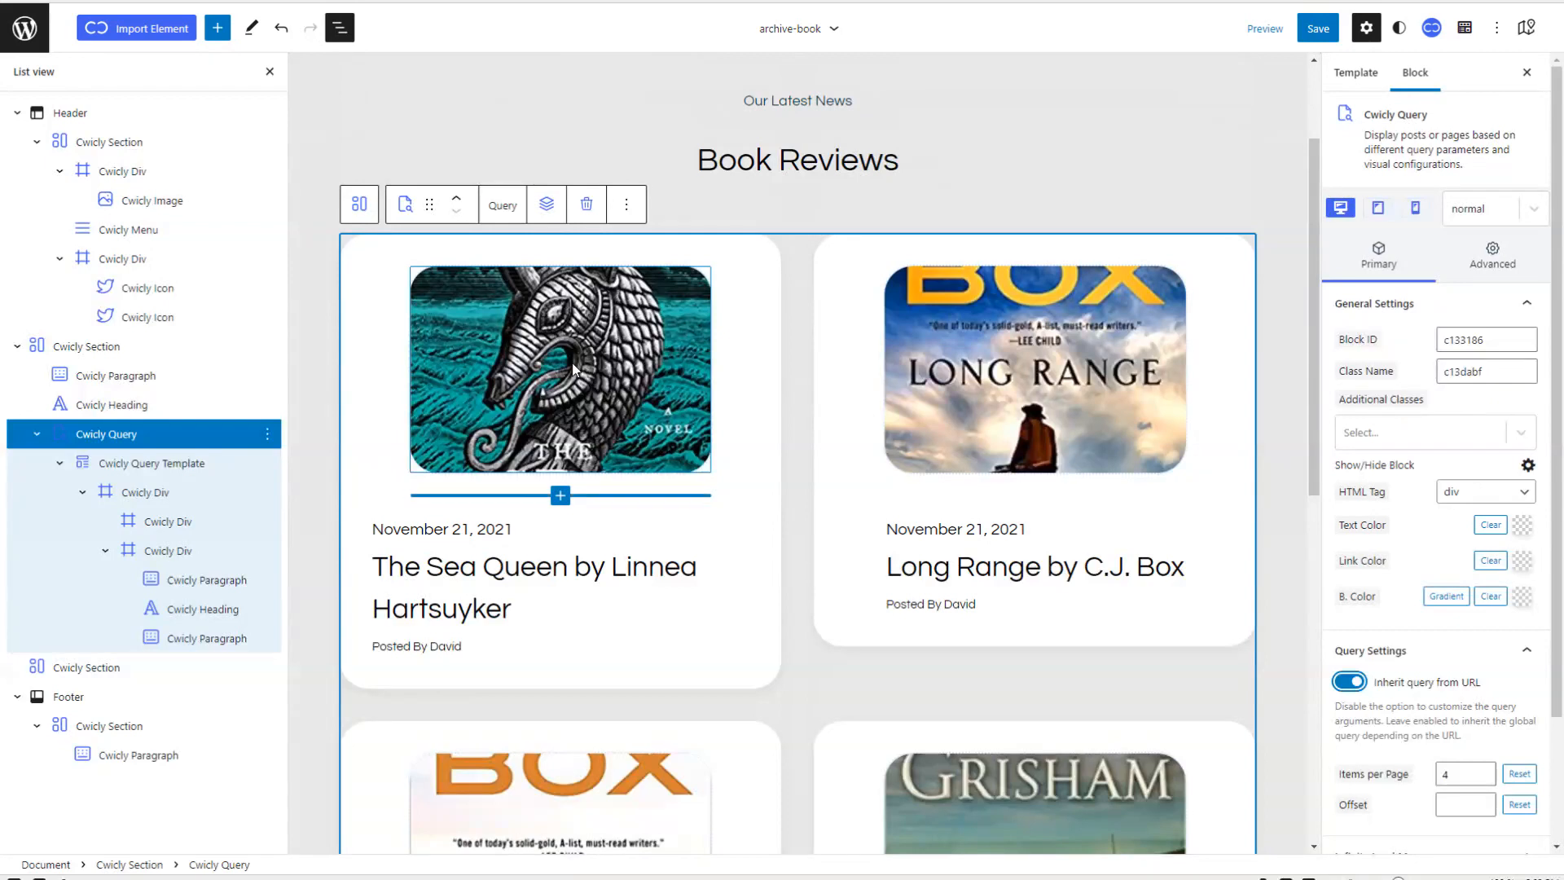
# Step: Give the card image div's background a manual size of 200 wide by 300 high, with no repeat
pyautogui.click(574, 364)
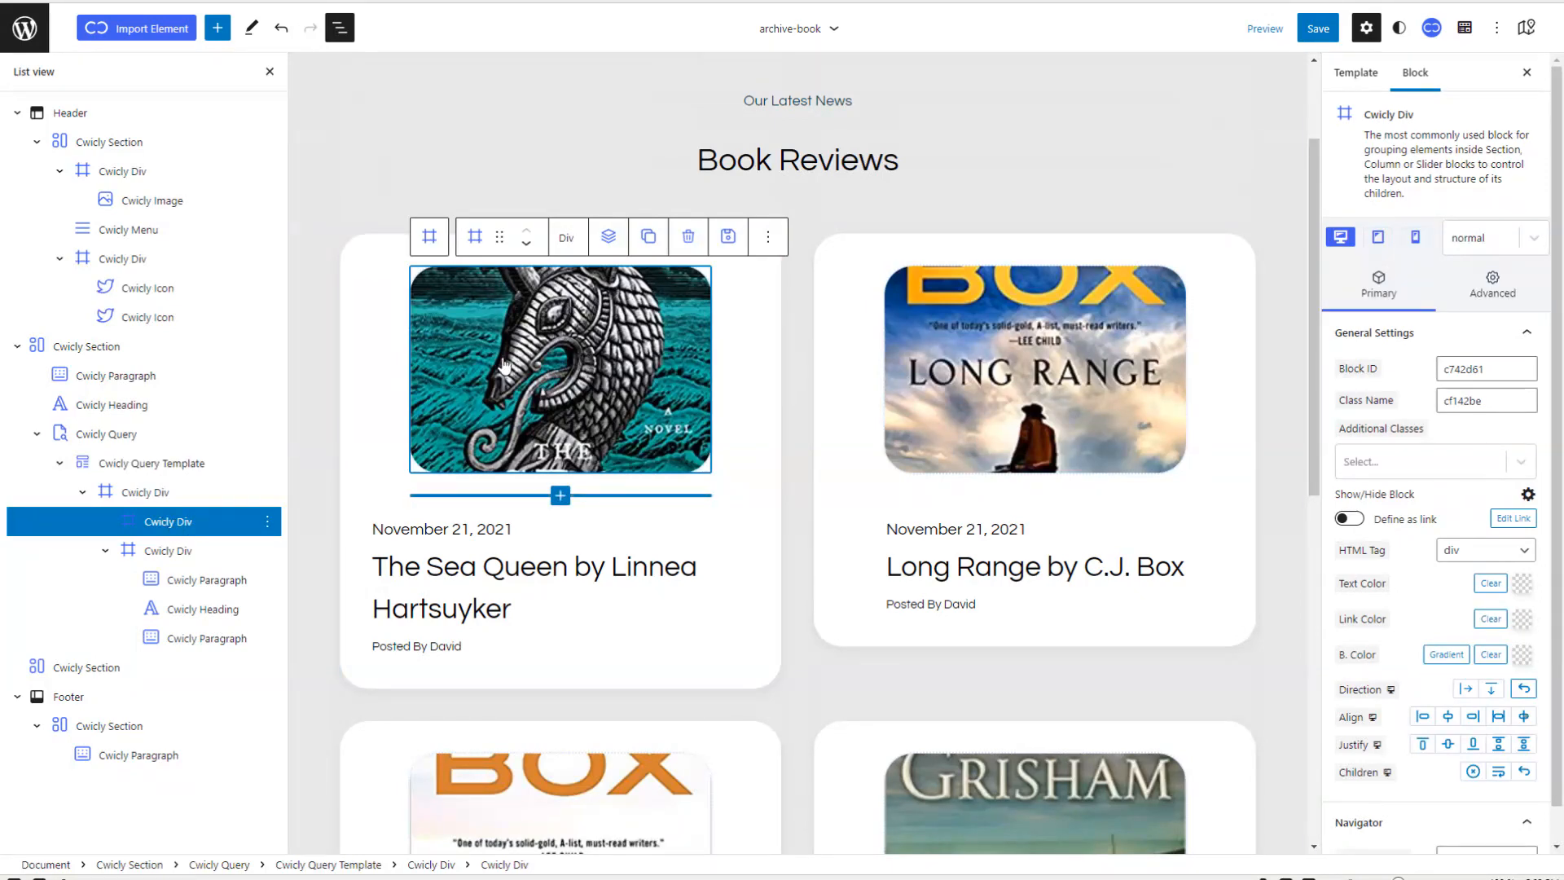
pyautogui.click(1492, 283)
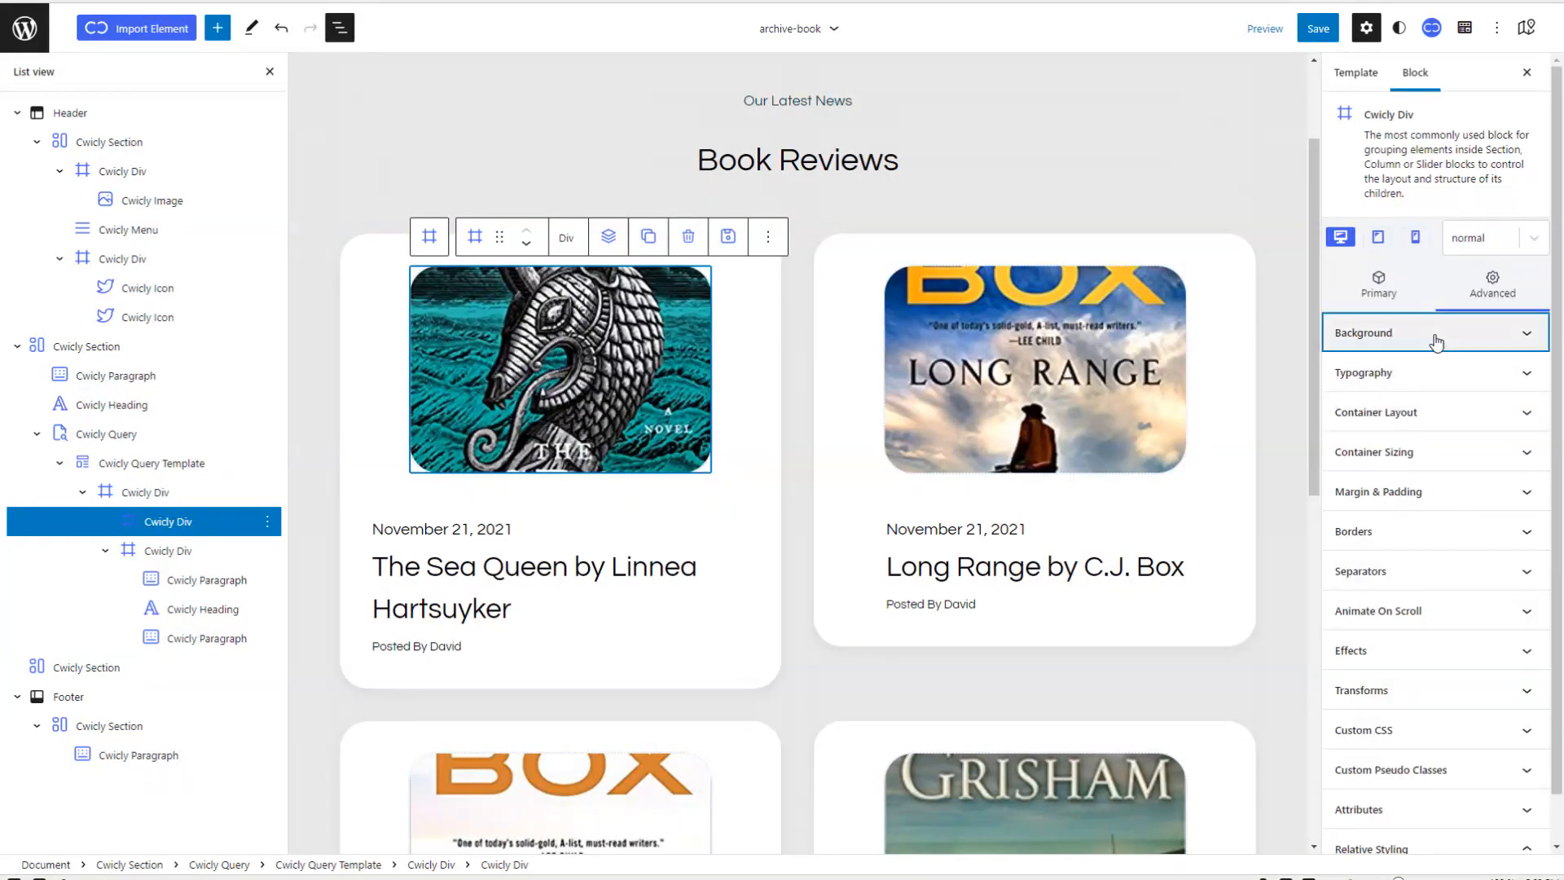
pyautogui.click(1434, 339)
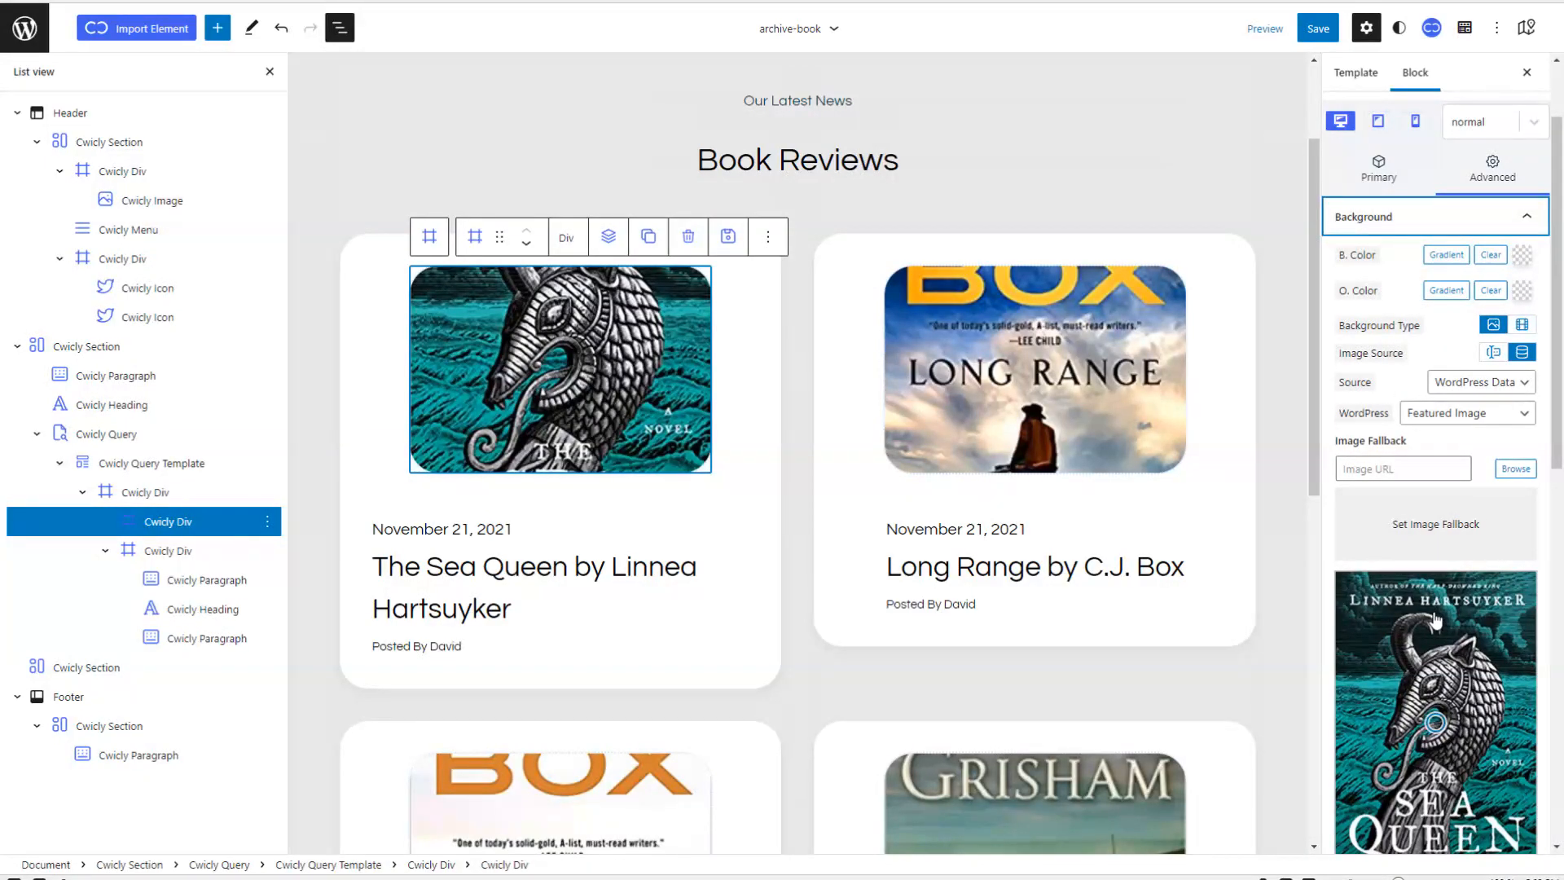
pyautogui.scroll(-5, 1435, 620)
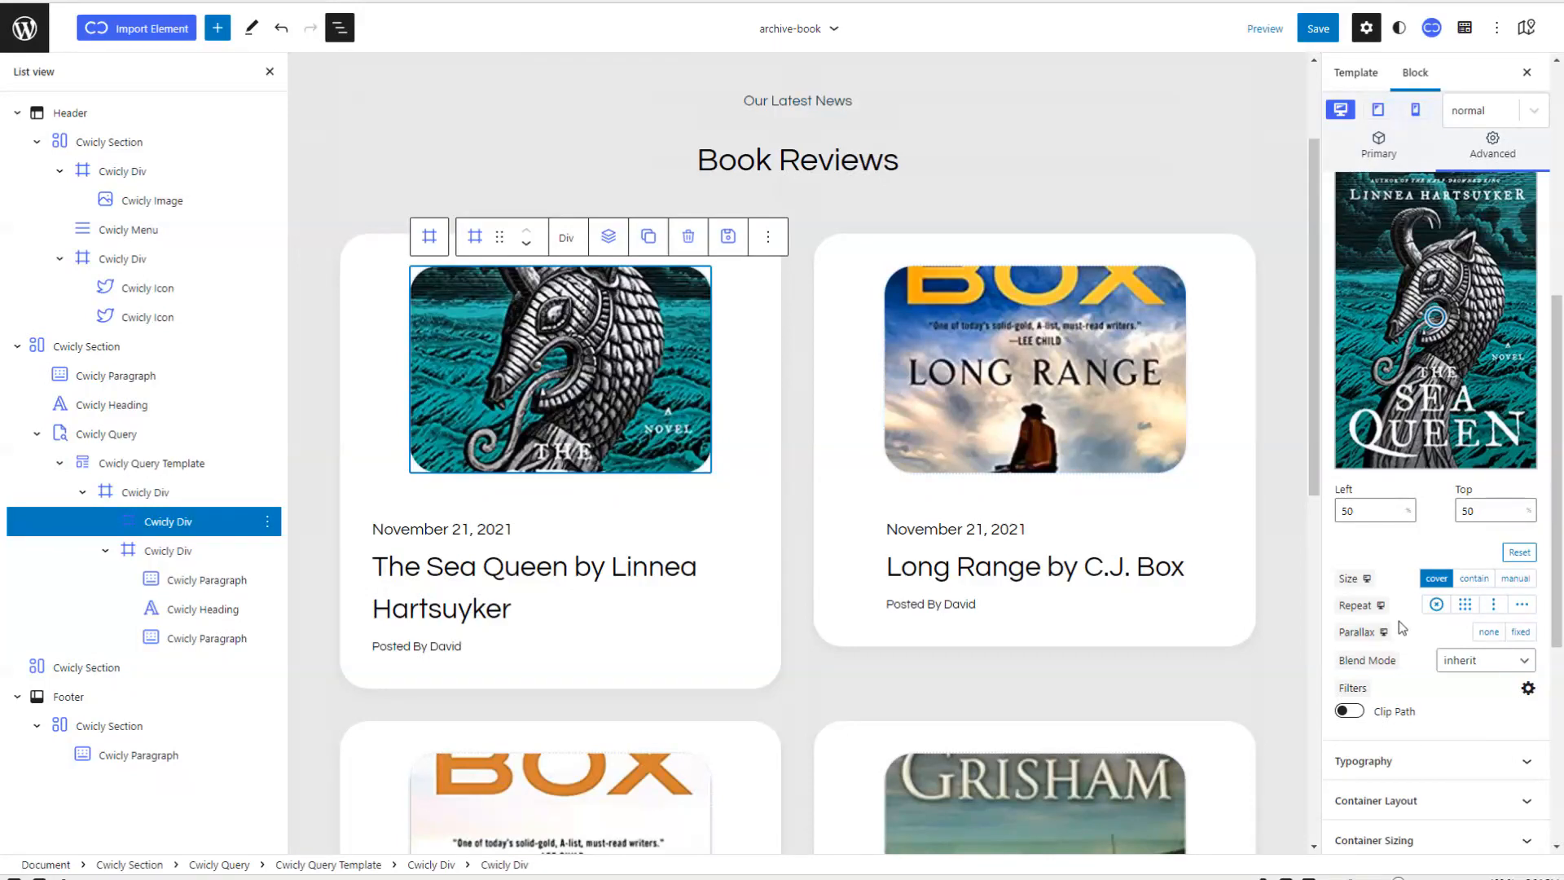
pyautogui.click(1515, 577)
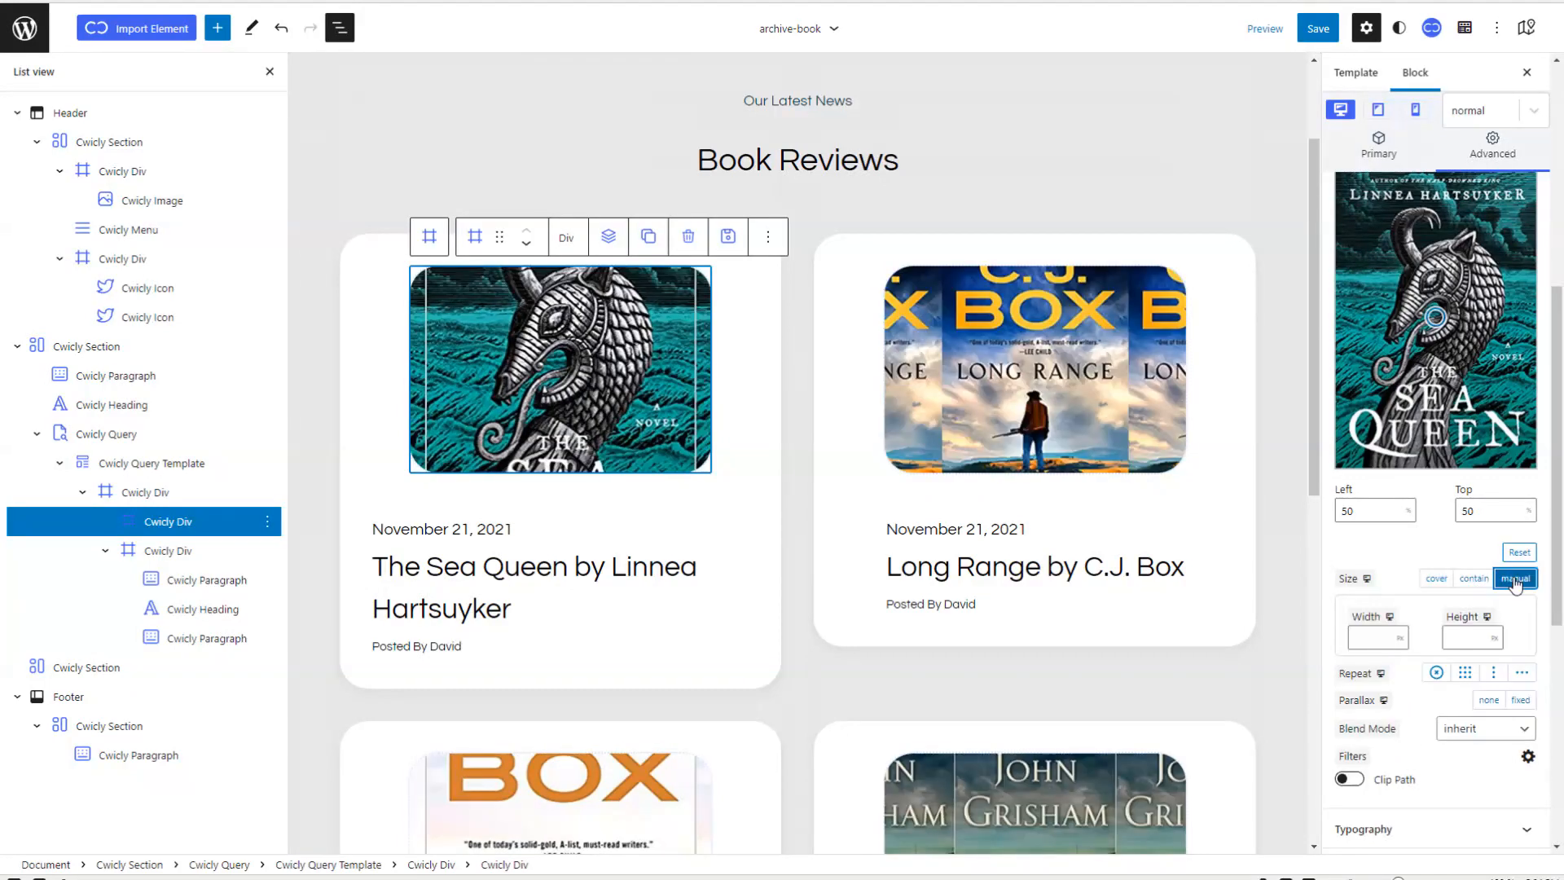
pyautogui.click(1384, 635)
pyautogui.write('200')
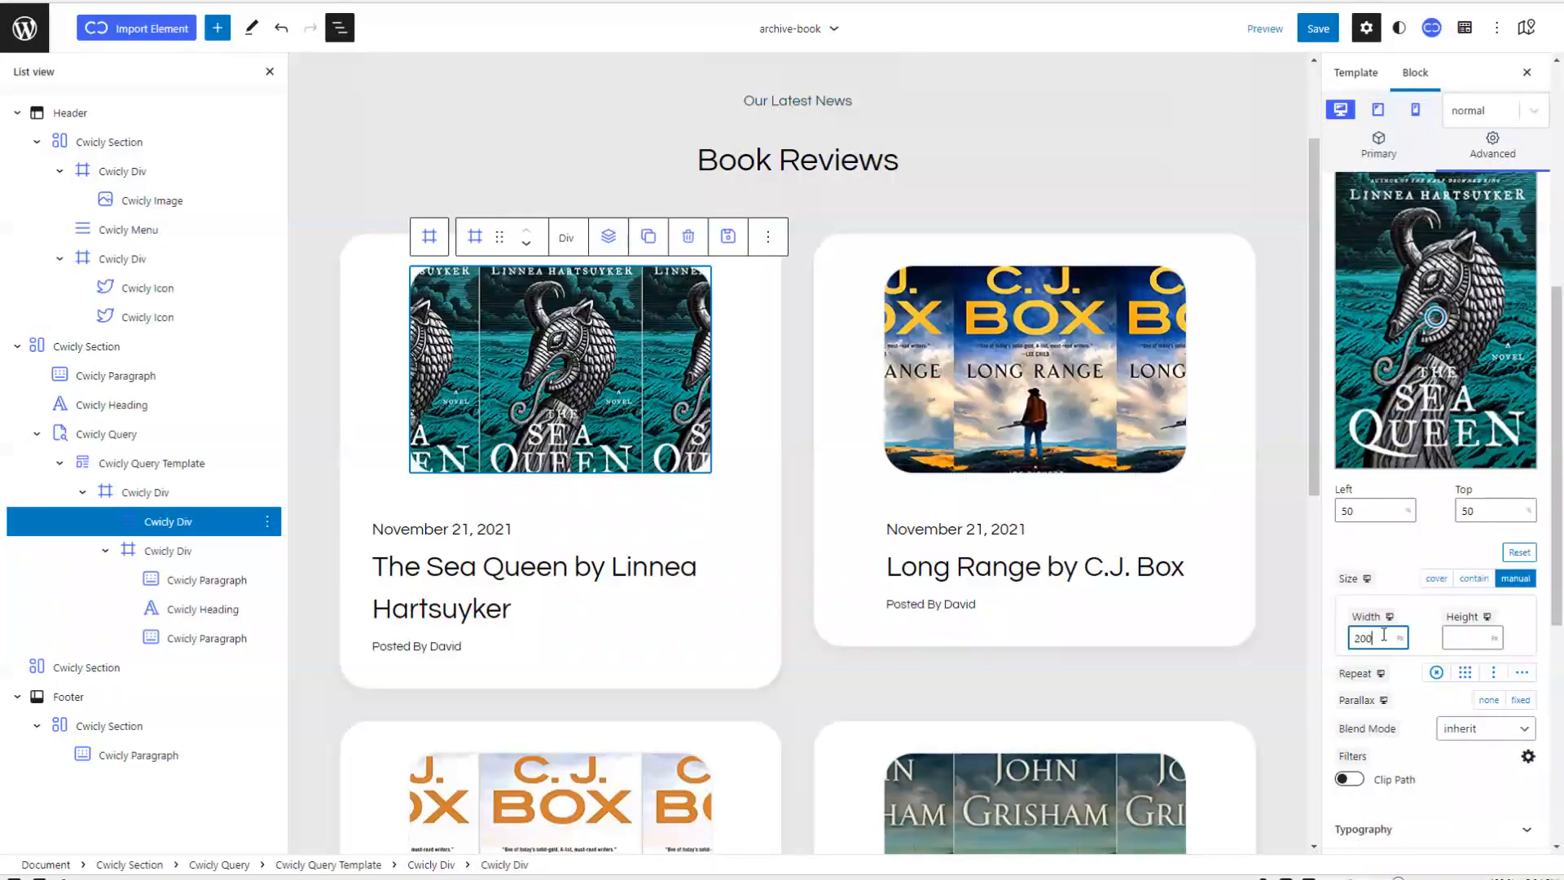
pyautogui.click(1469, 640)
pyautogui.write('300')
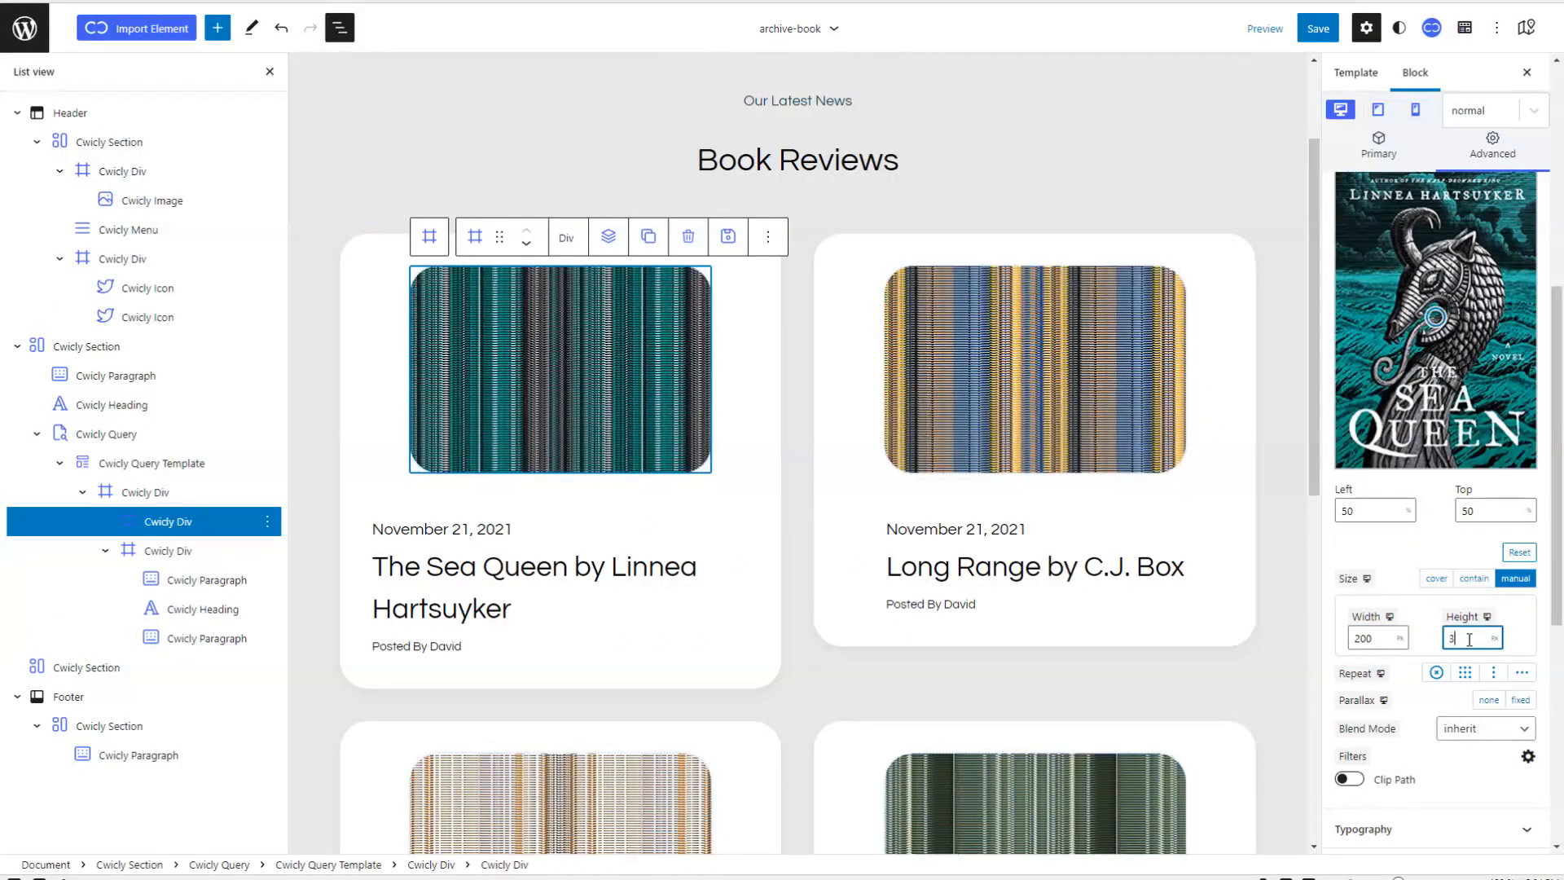
pyautogui.click(1436, 674)
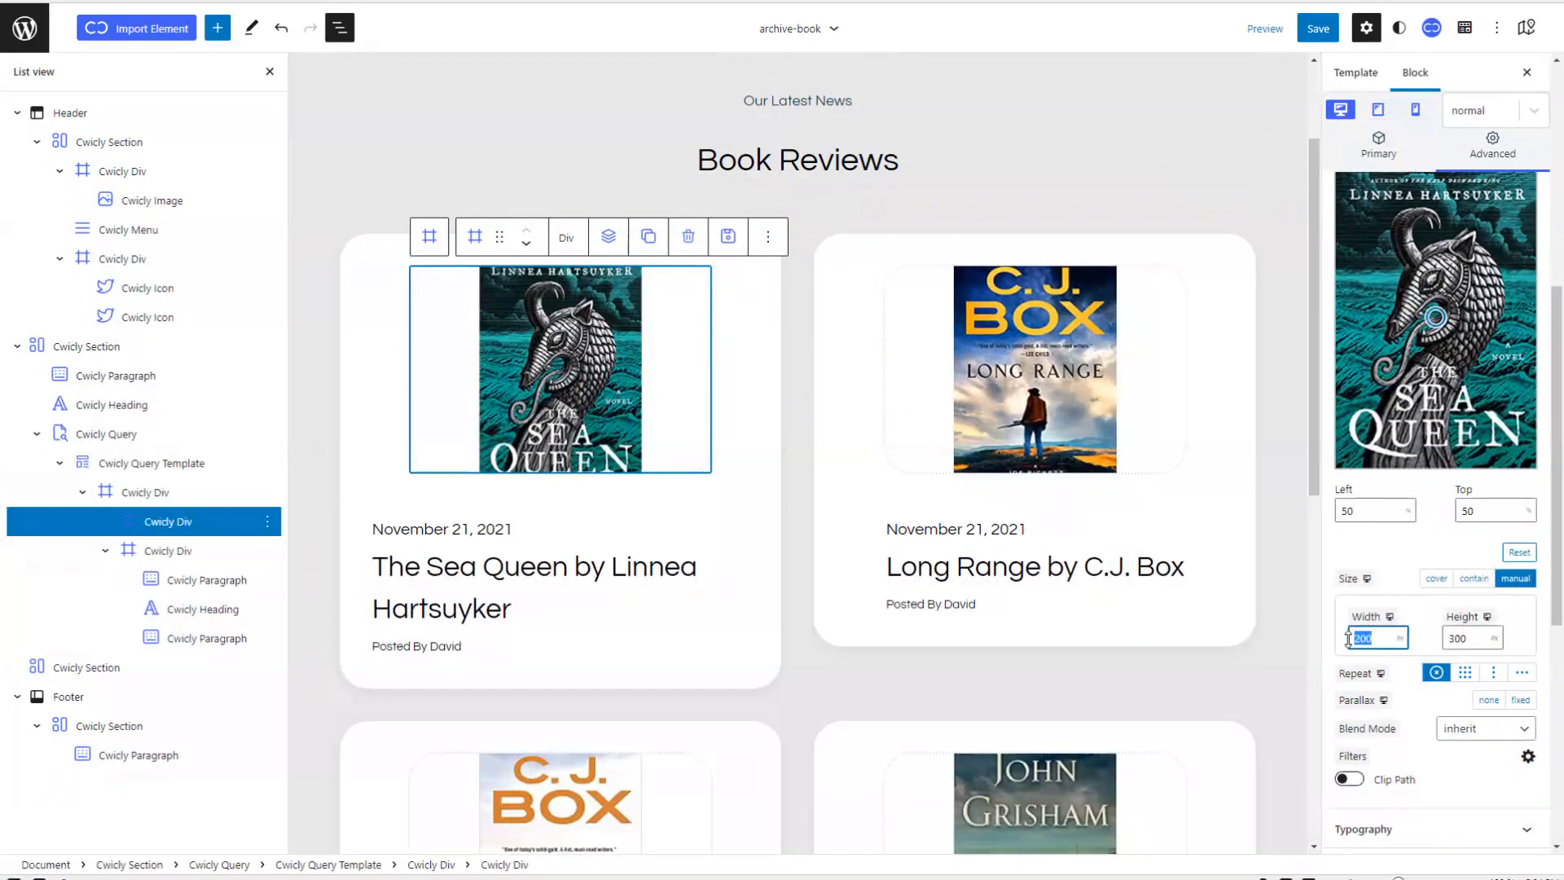
# Step: Reduce the card background image size to 180 wide by 260 high and save the archive-book template
pyautogui.click(1459, 638)
pyautogui.write('300')
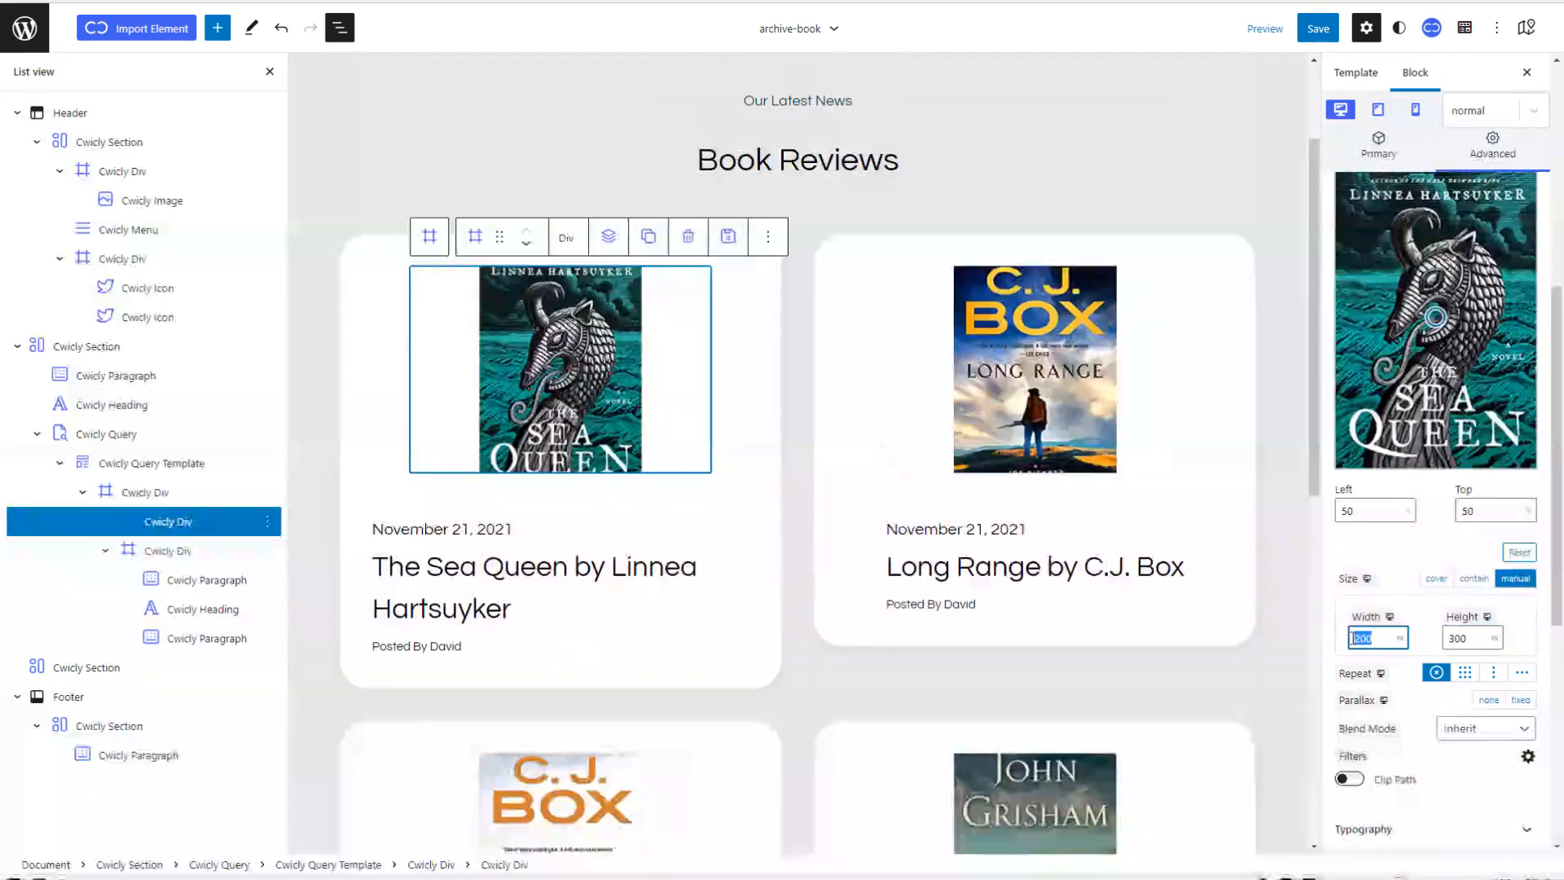
pyautogui.write('180')
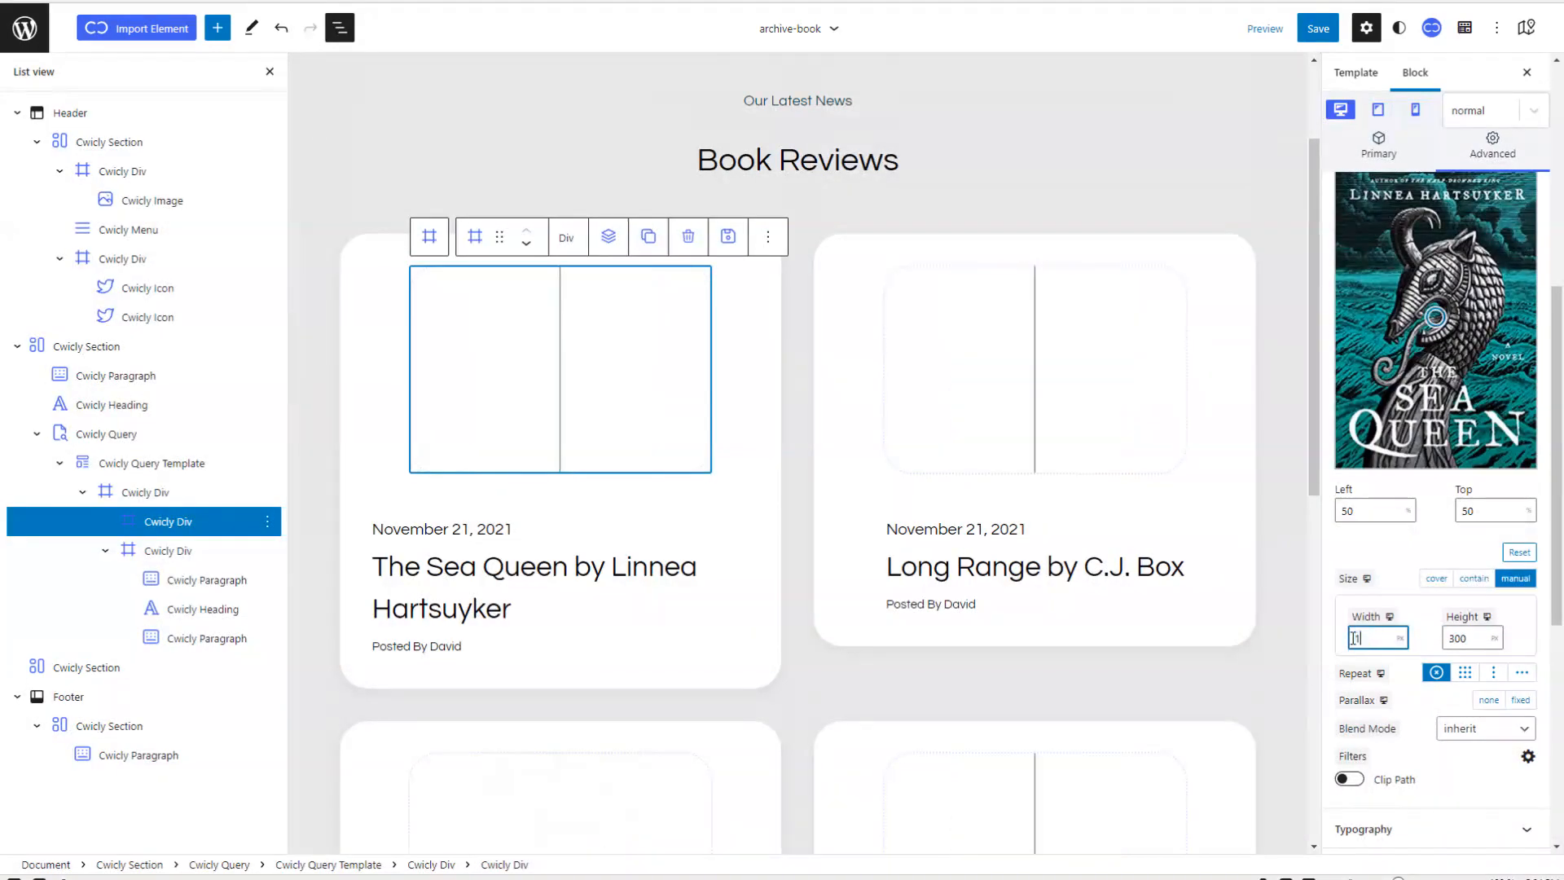
pyautogui.click(1456, 638)
pyautogui.write('260')
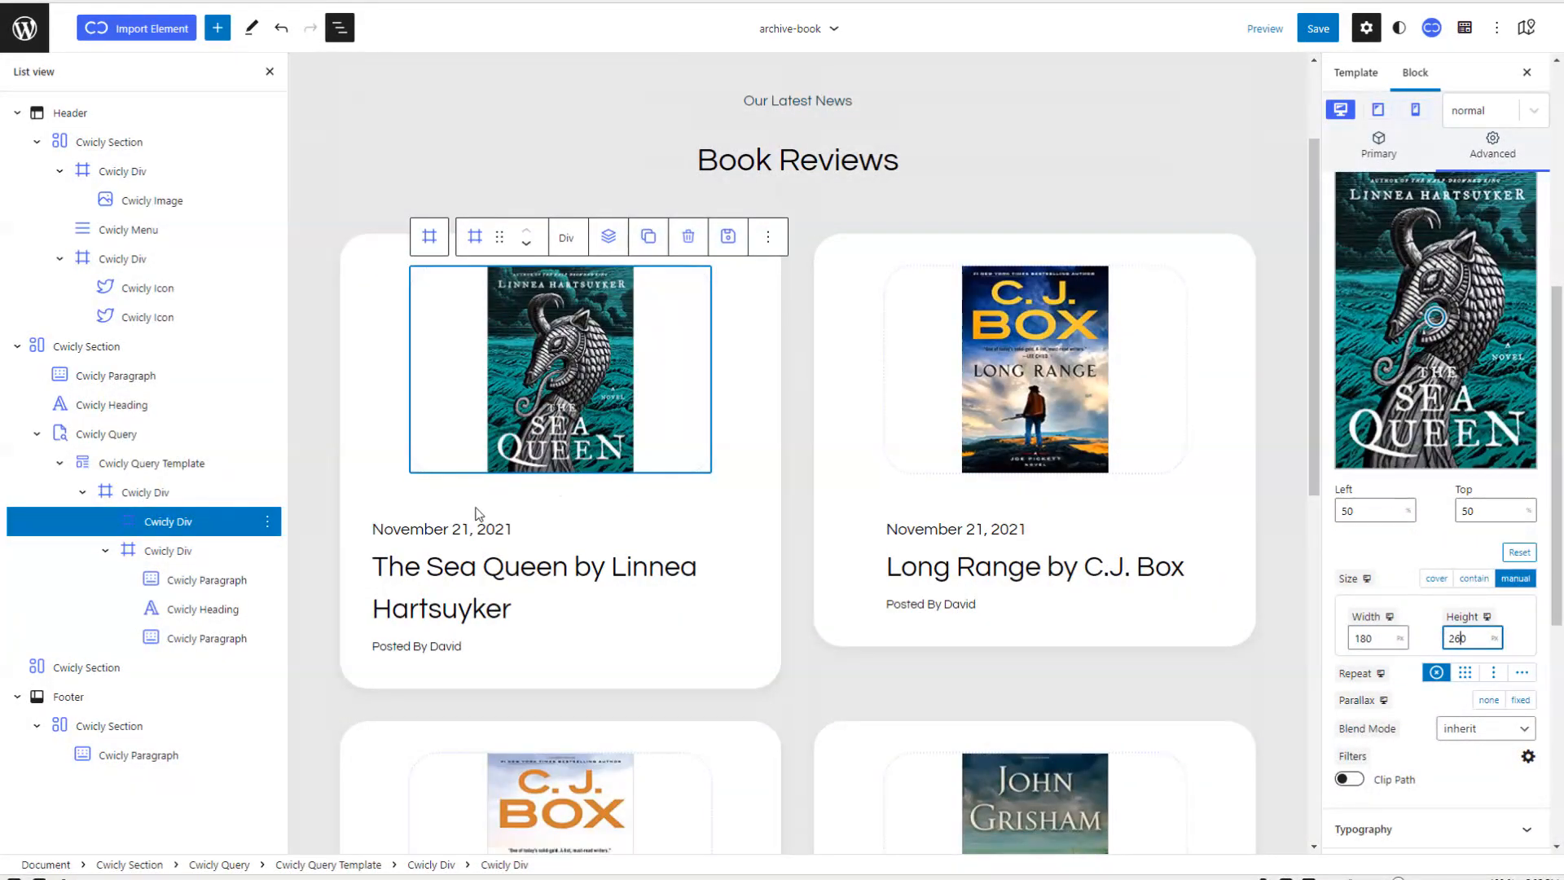
pyautogui.scroll(-2, 611, 505)
pyautogui.scroll(3, 611, 505)
pyautogui.click(1318, 28)
pyautogui.click(1460, 33)
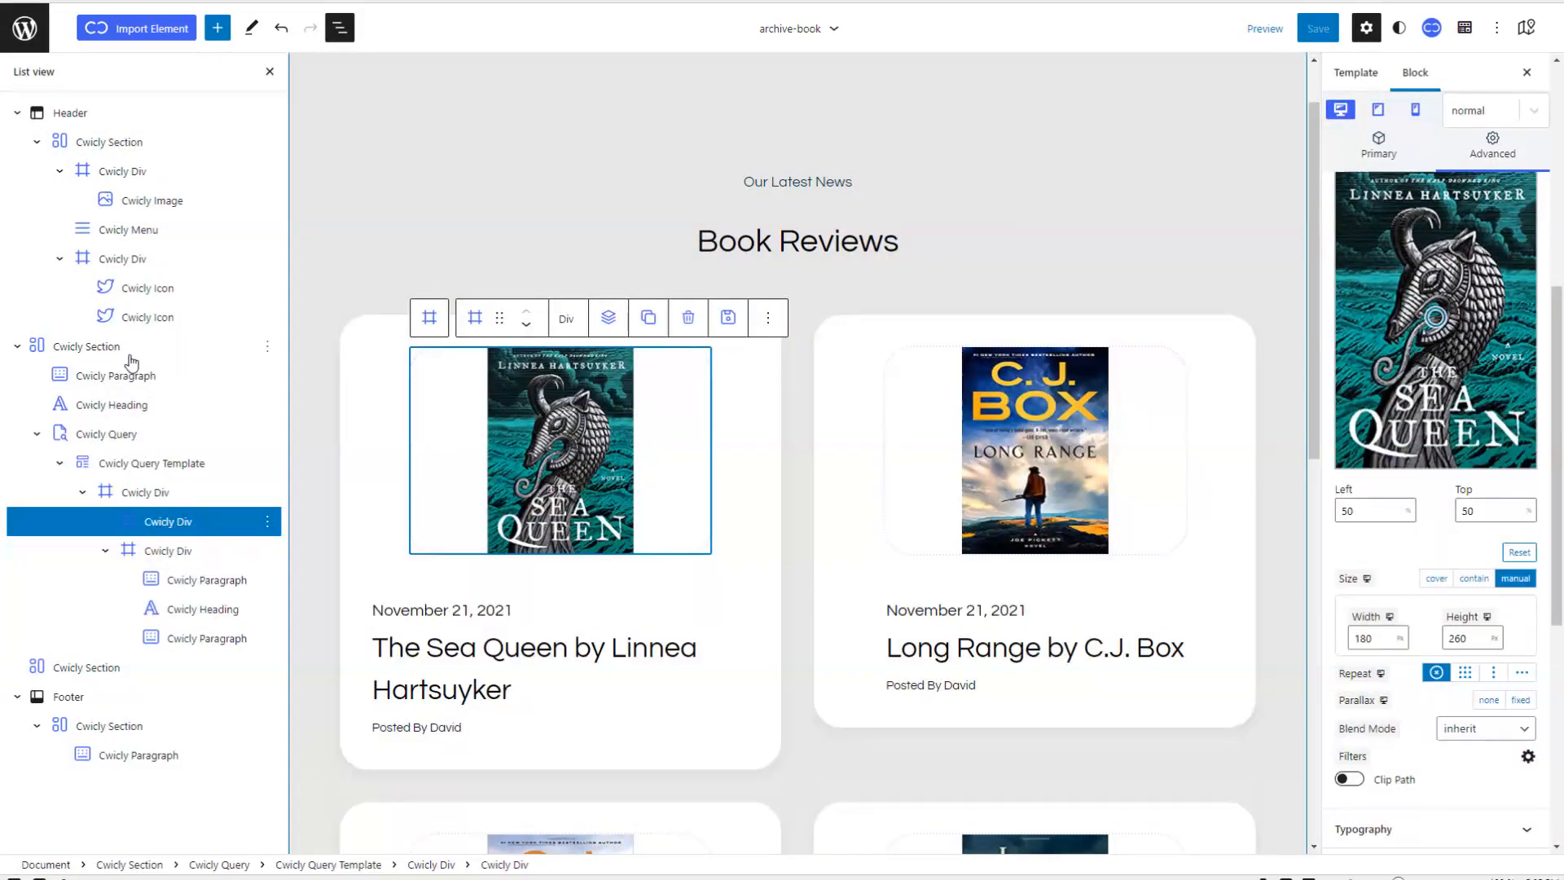
# Step: Set the Cwicly Query Template's grid layout to 3 columns and add a third fraction
pyautogui.click(99, 438)
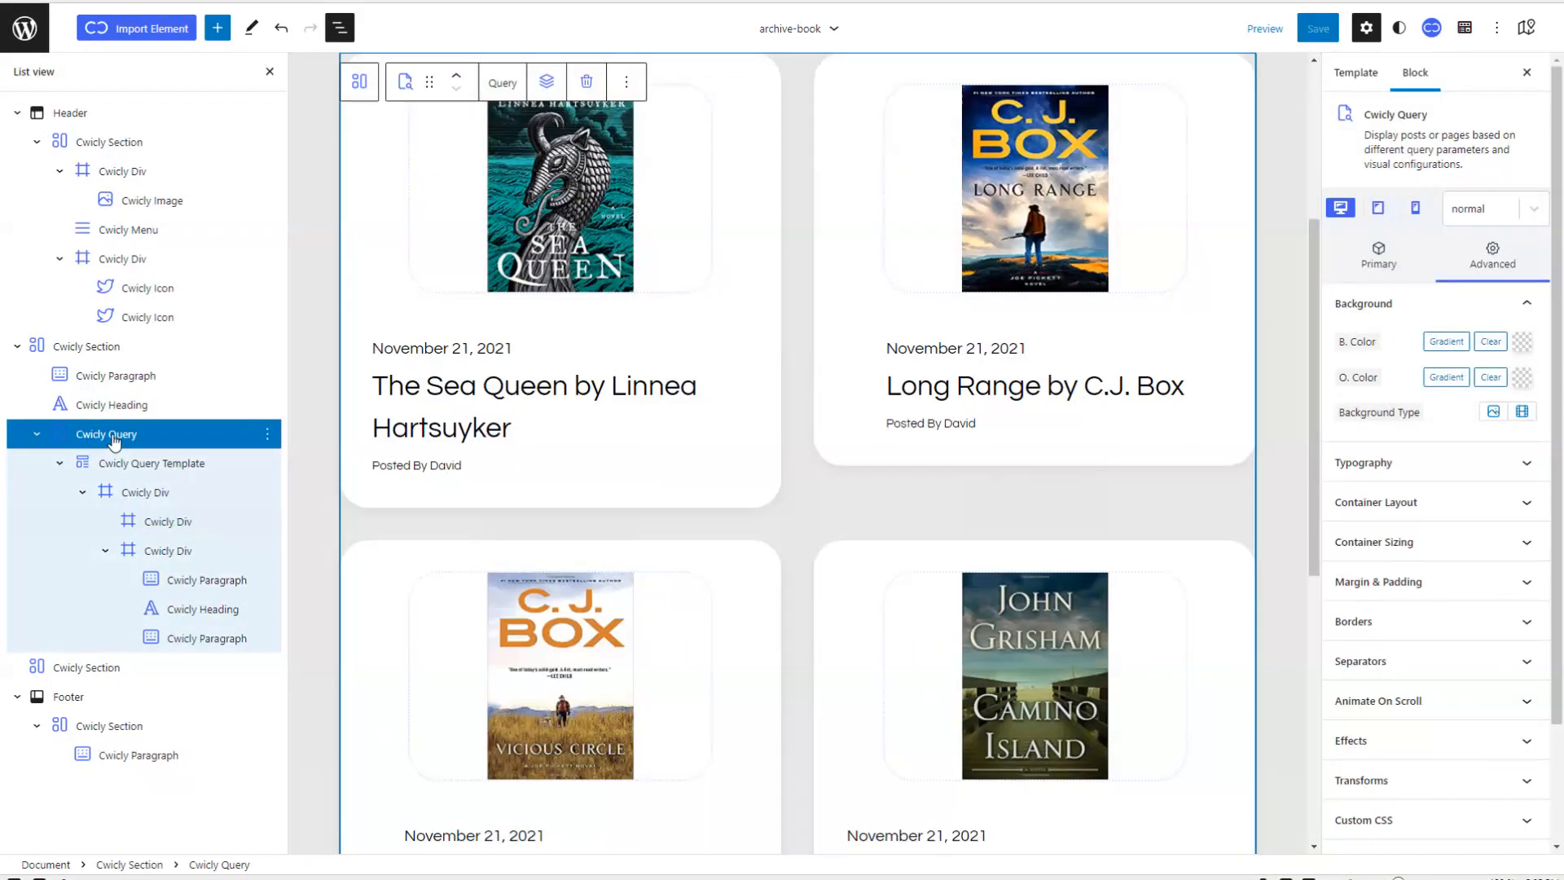
pyautogui.click(160, 464)
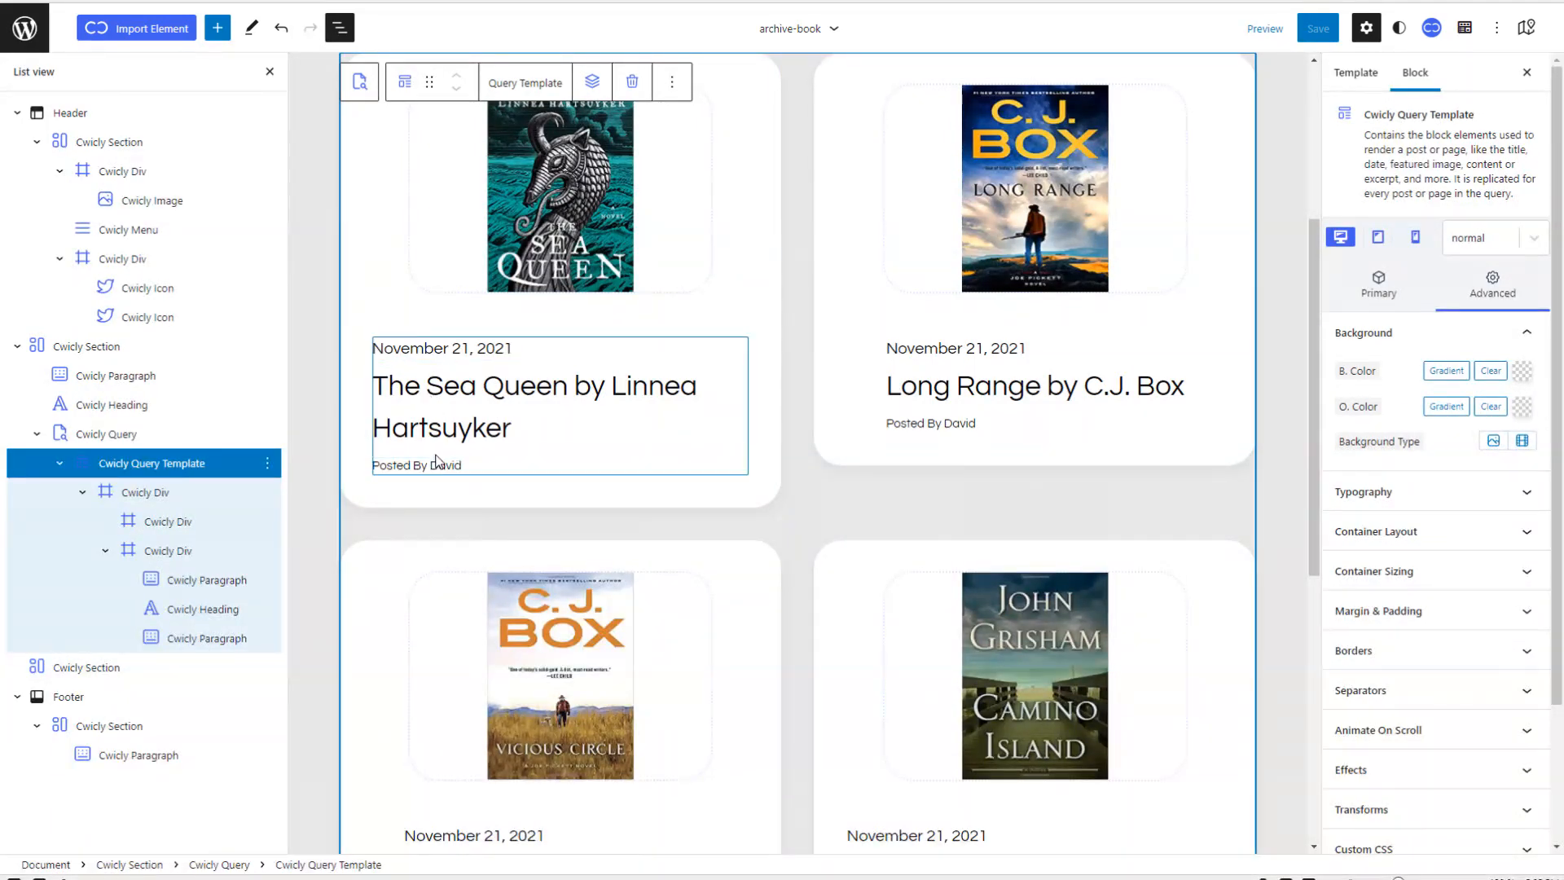
pyautogui.scroll(-3, 1396, 349)
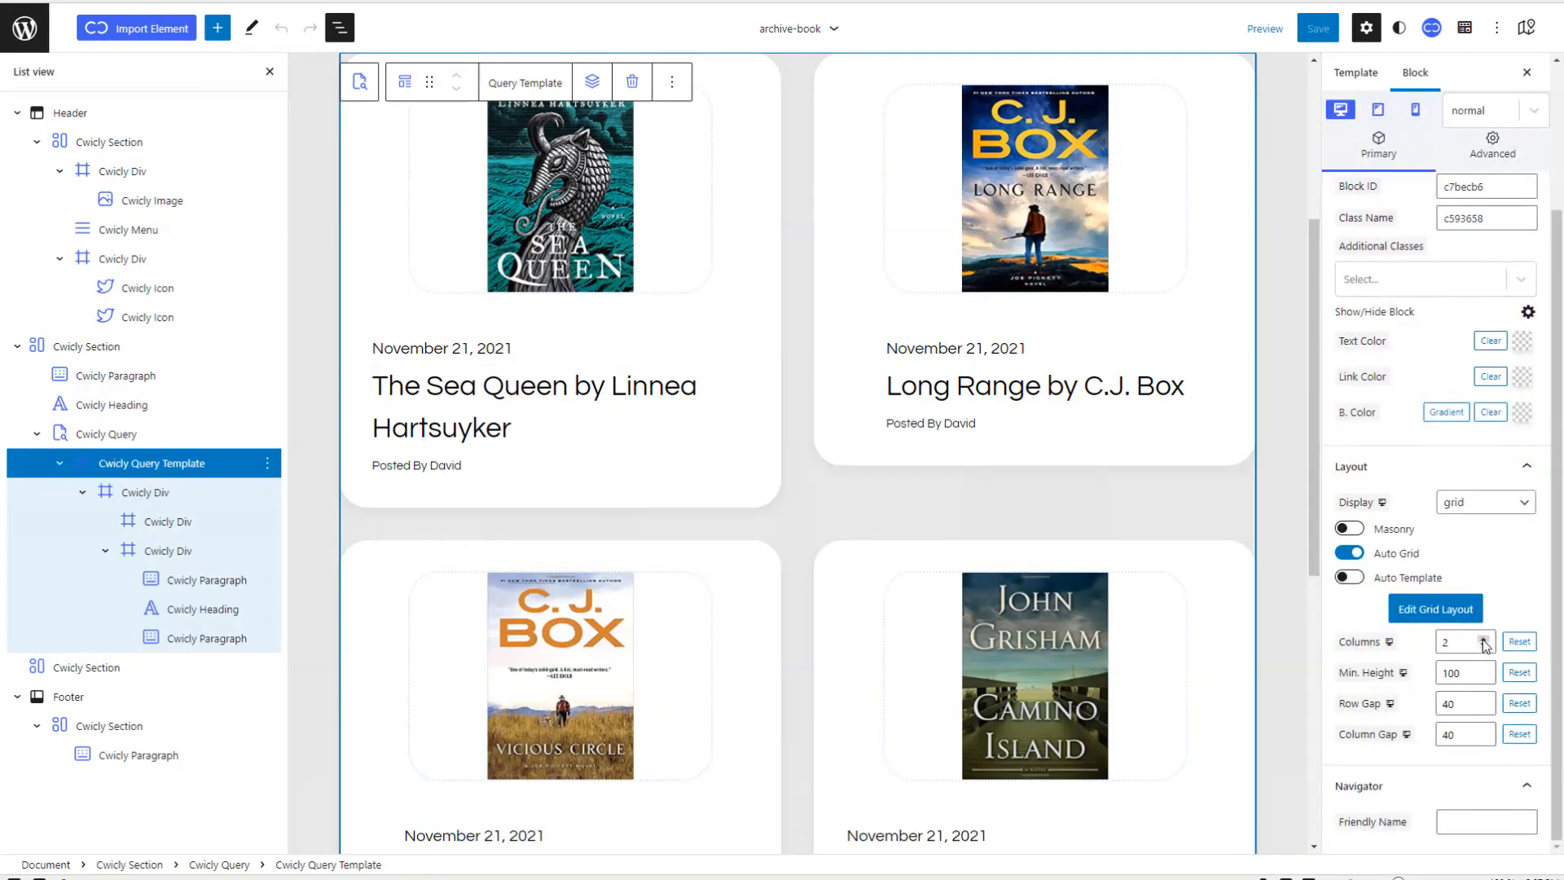
pyautogui.click(1440, 610)
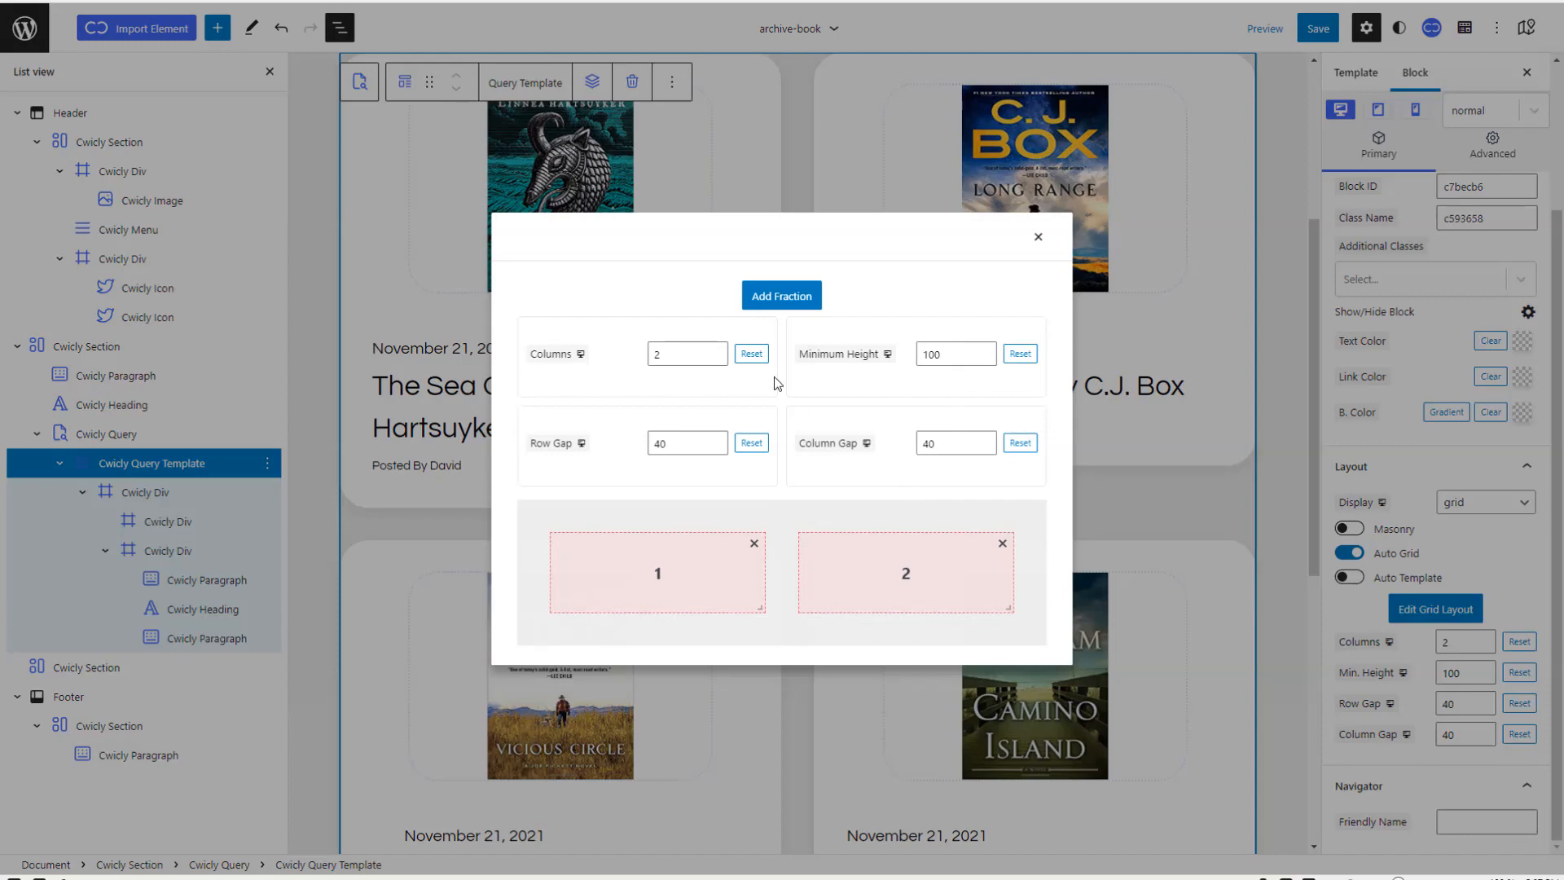
pyautogui.click(716, 353)
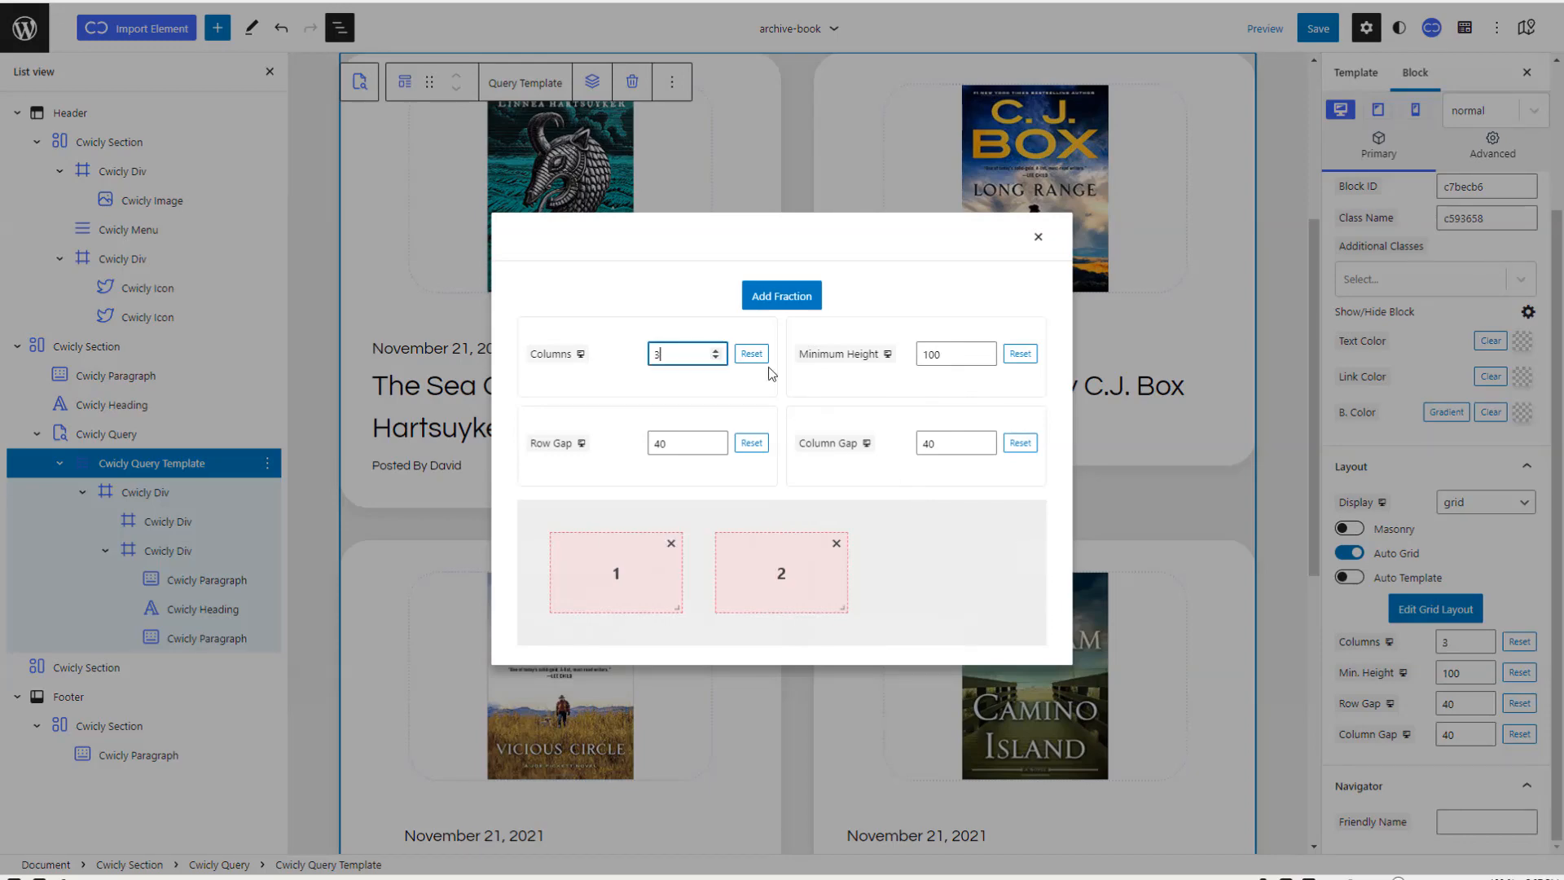
pyautogui.click(792, 299)
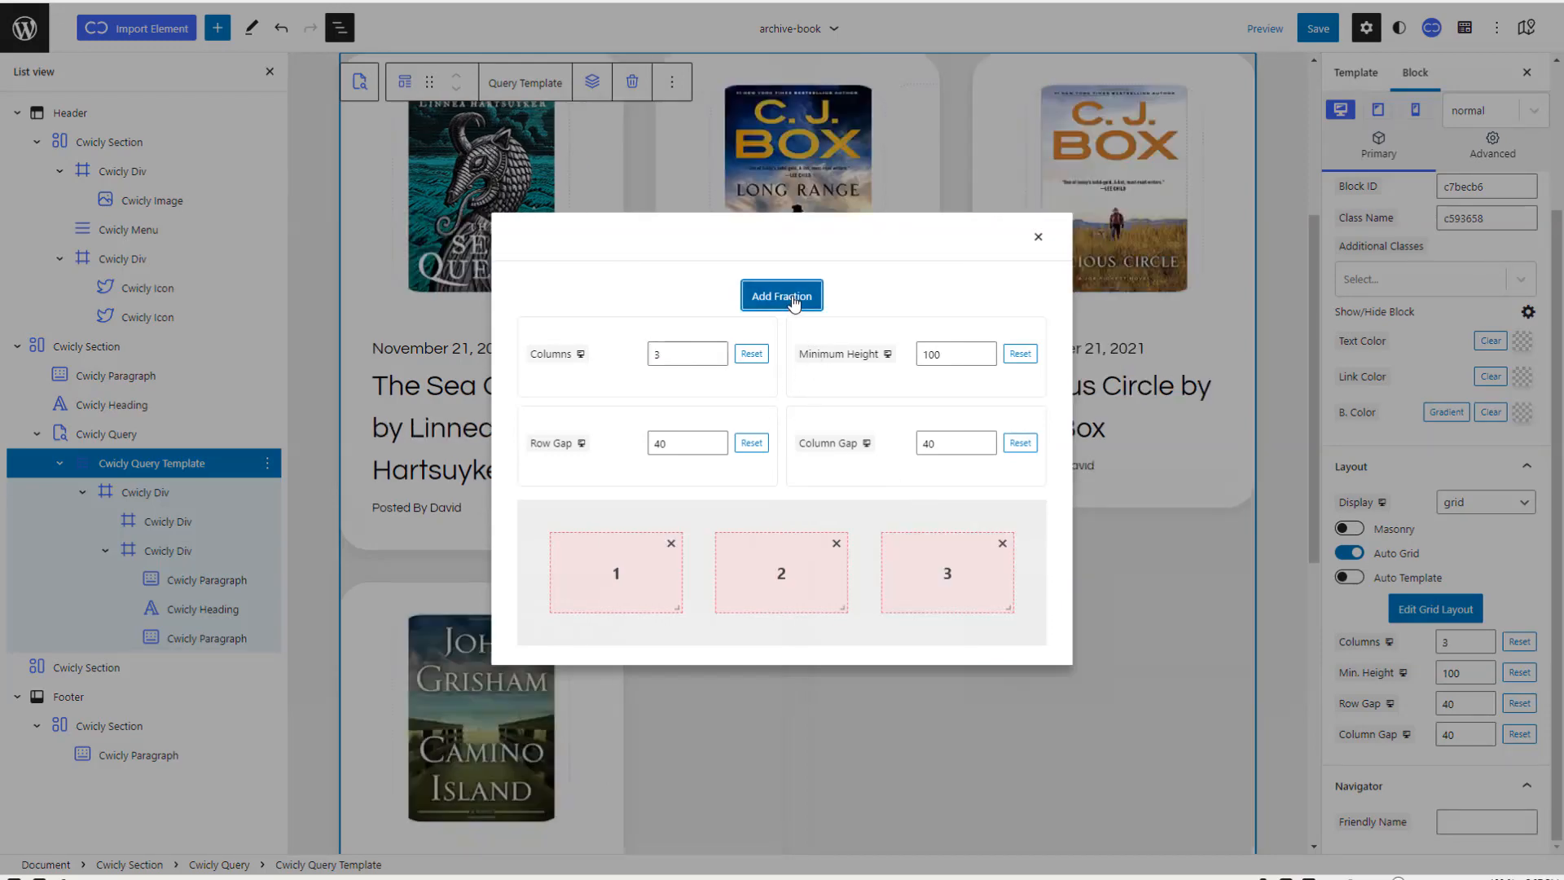
# Step: Close the grid layout editor, set the Cwicly Query block's items per page to 5, and save the archive-book template
pyautogui.click(1039, 239)
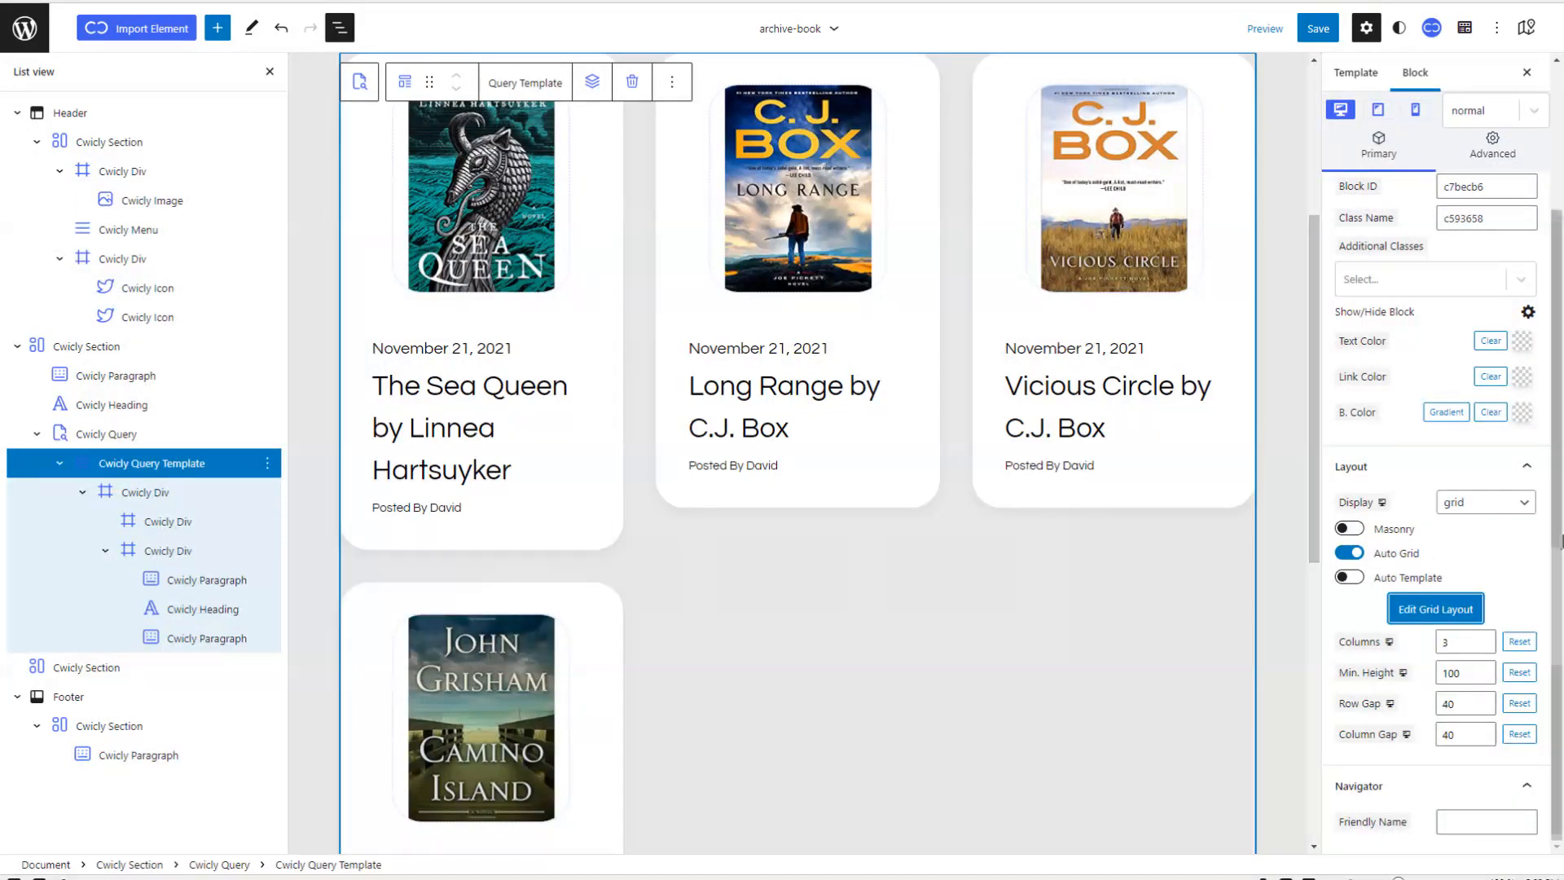
pyautogui.scroll(3, 1521, 556)
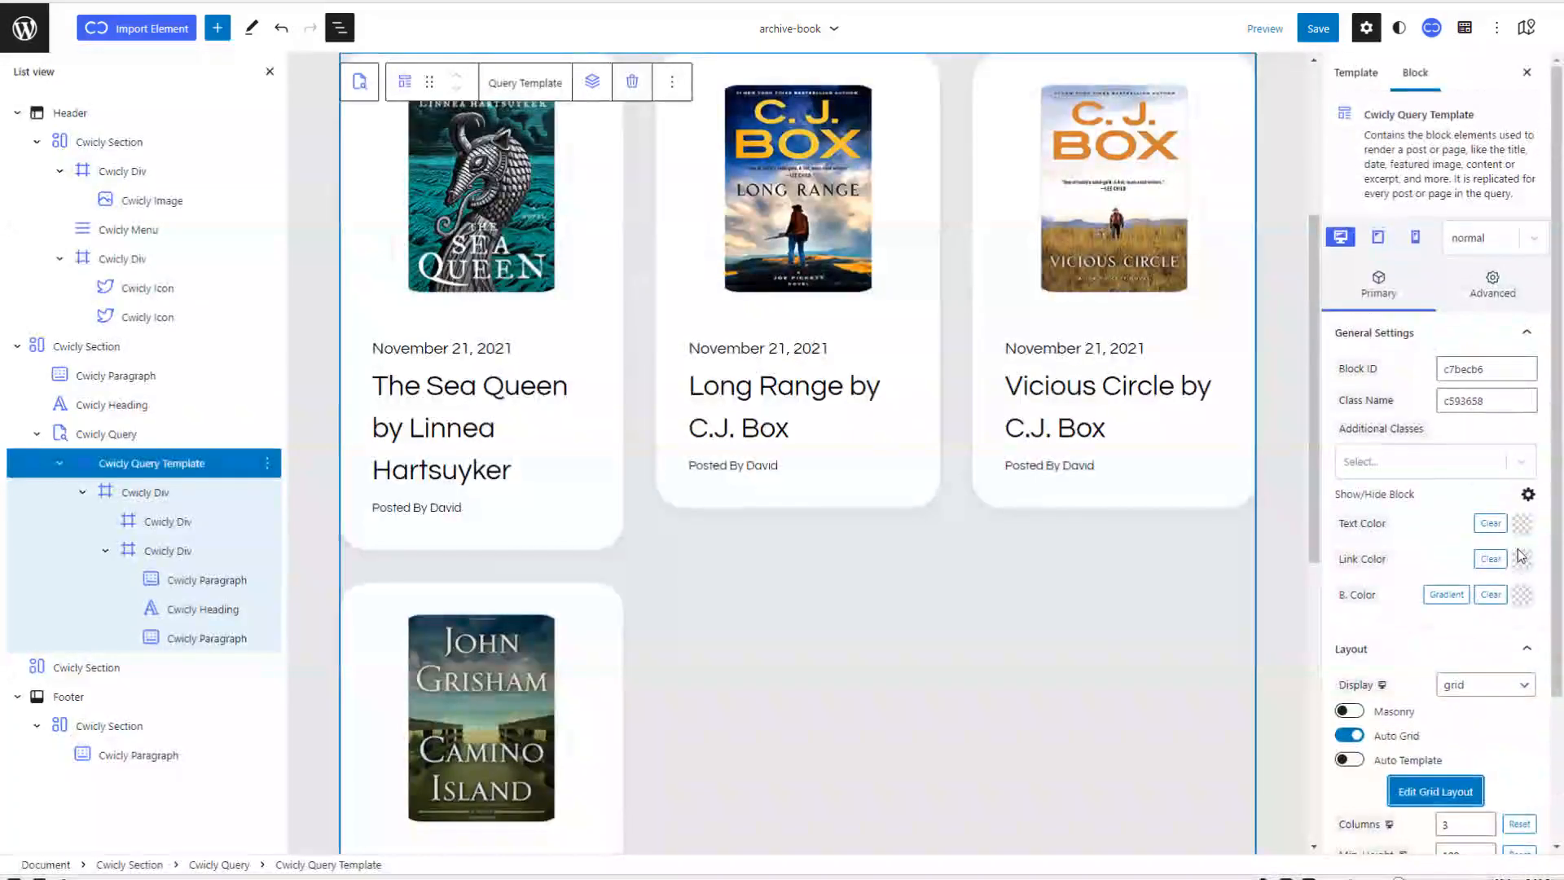
pyautogui.click(130, 433)
pyautogui.click(1484, 770)
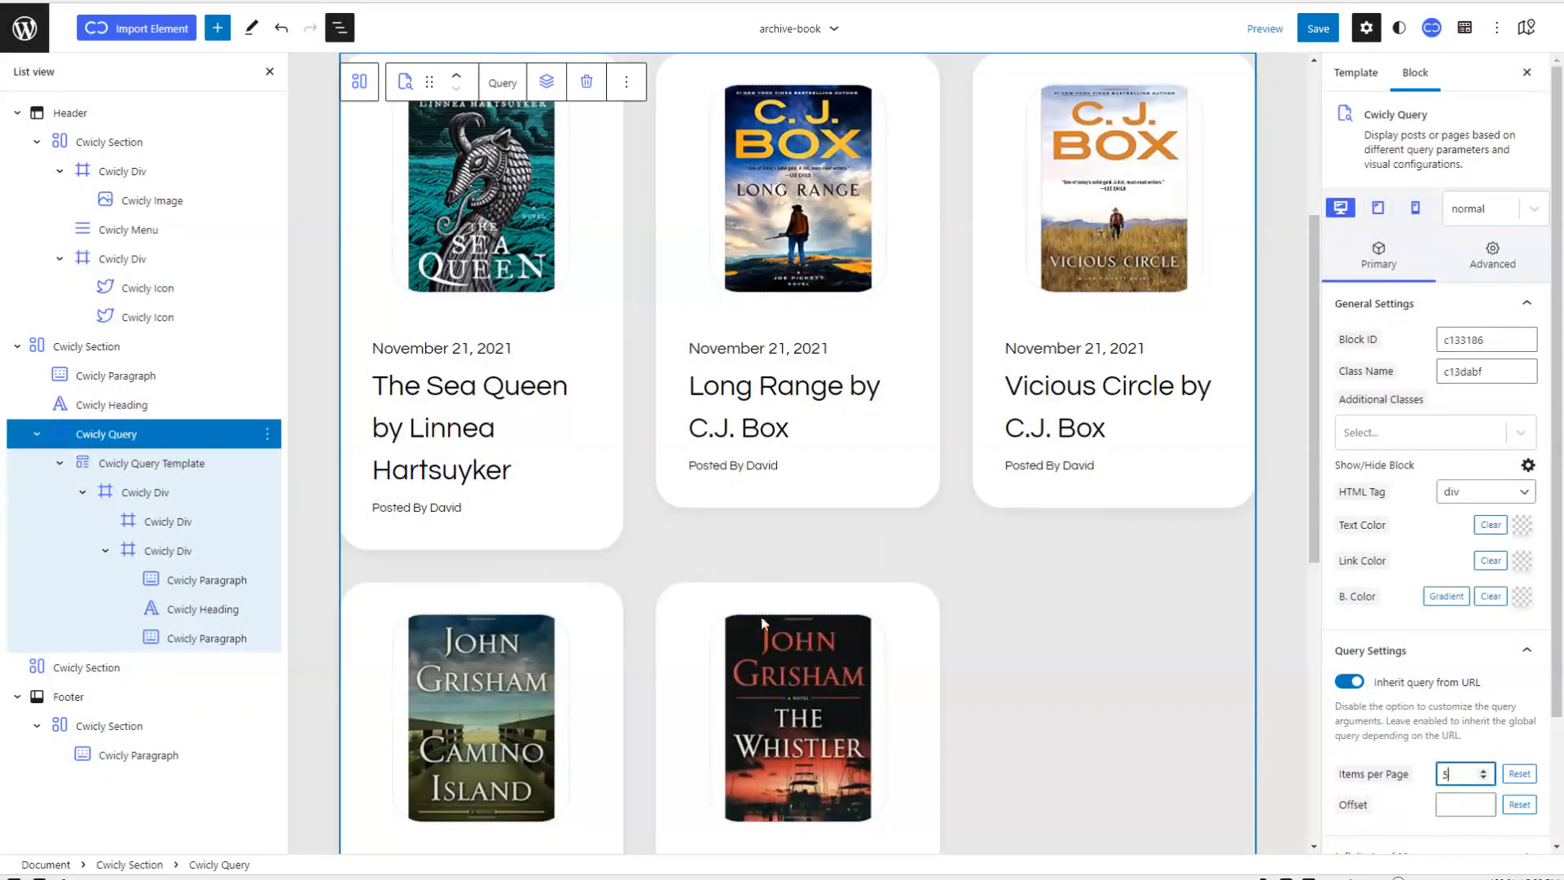
pyautogui.click(1319, 32)
pyautogui.click(1449, 31)
# Step: Exit the site editor and review the three-column book card grid on the front-end Book Reviews archive page
pyautogui.click(26, 30)
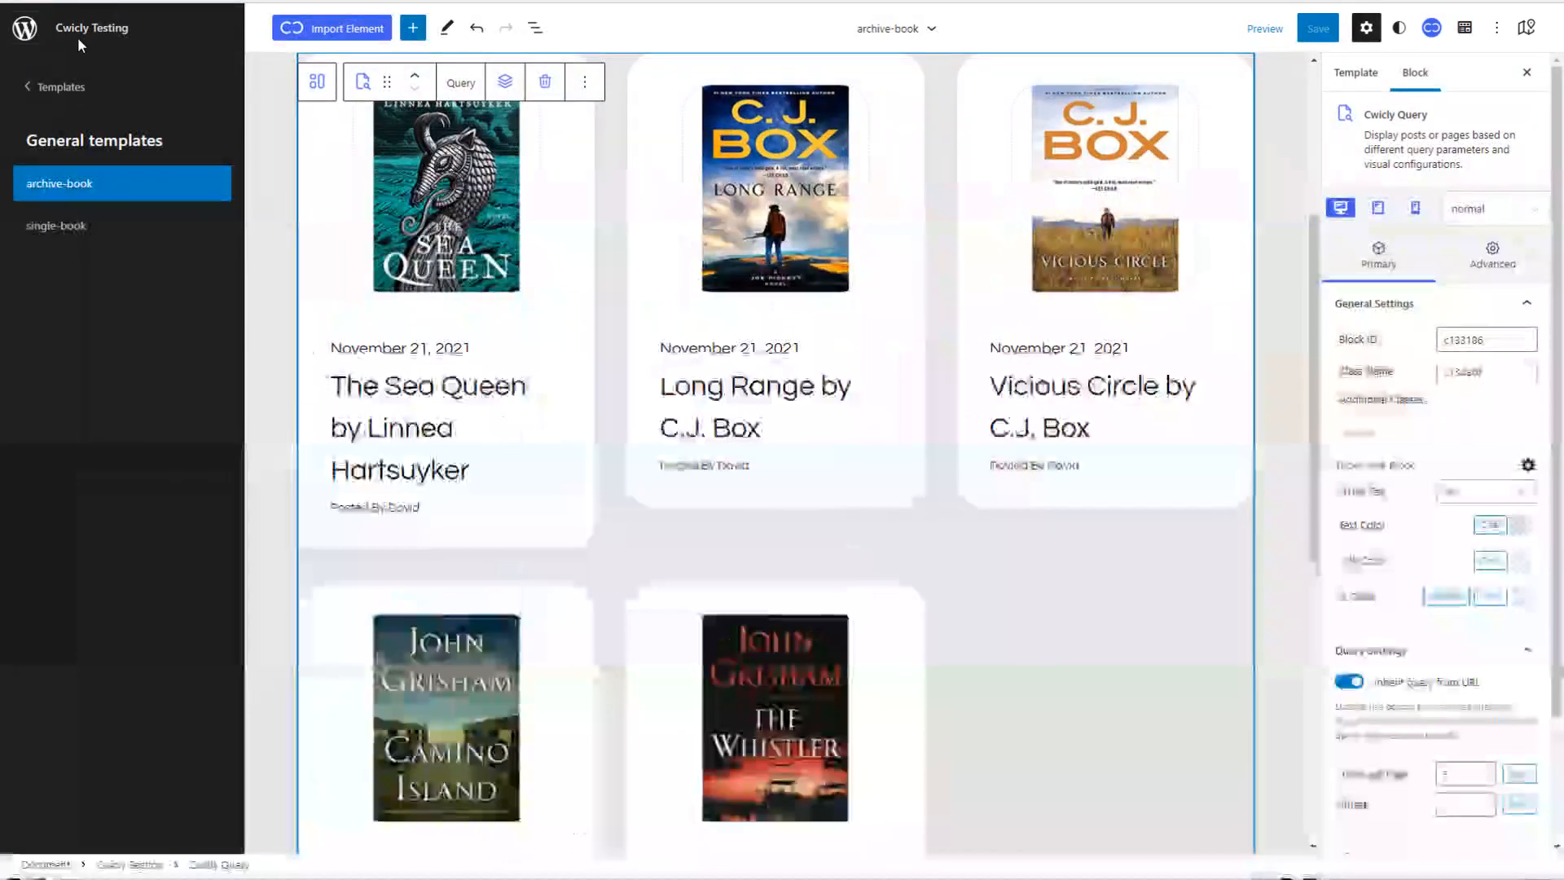
pyautogui.click(67, 94)
pyautogui.click(57, 88)
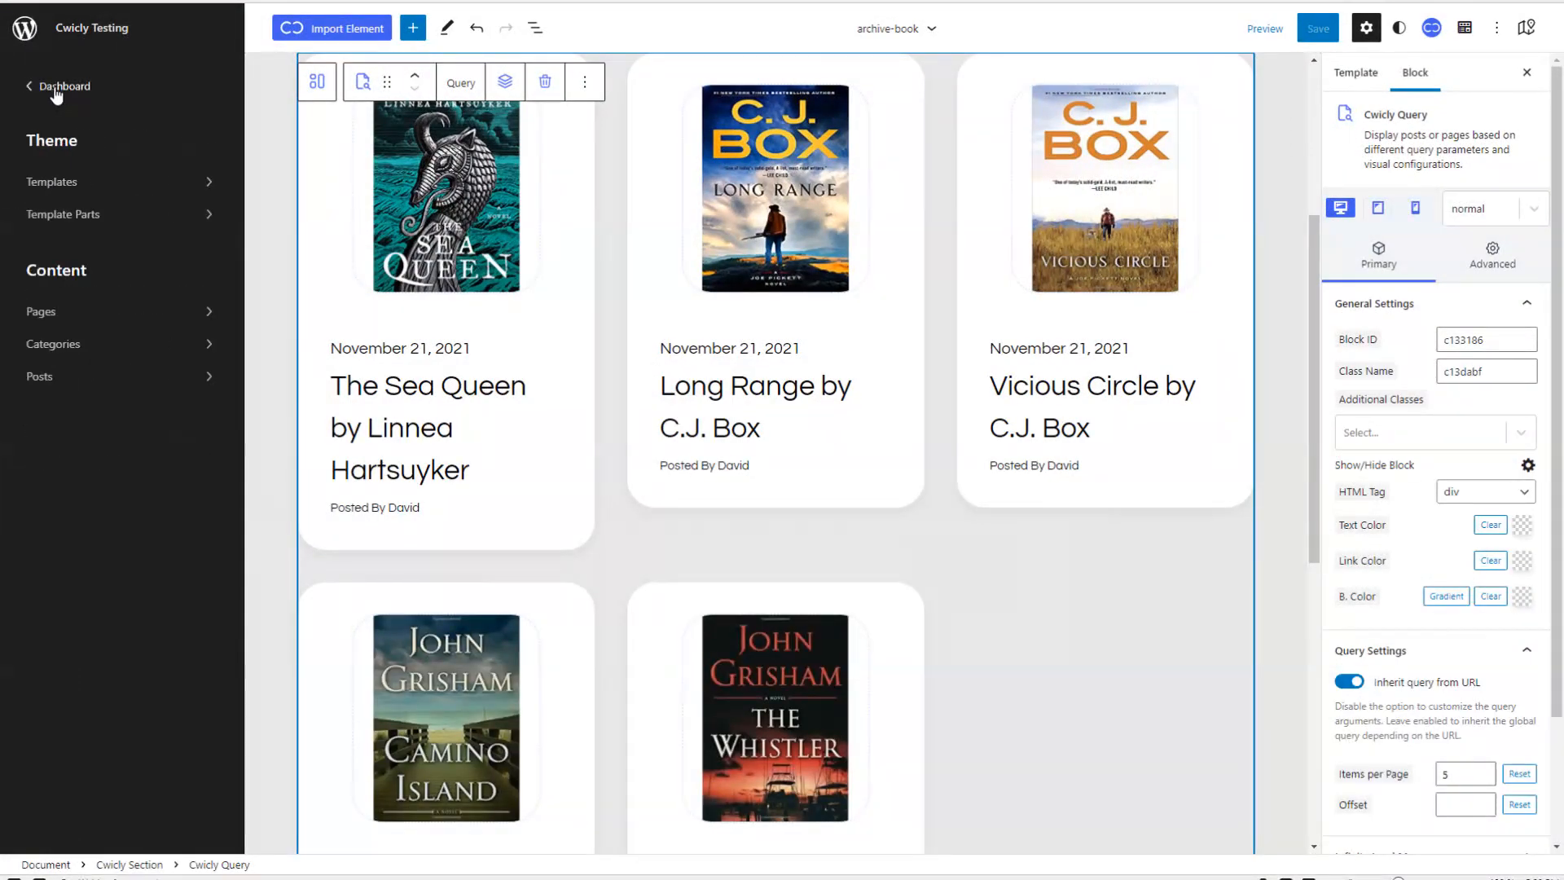
pyautogui.click(60, 88)
pyautogui.click(82, 14)
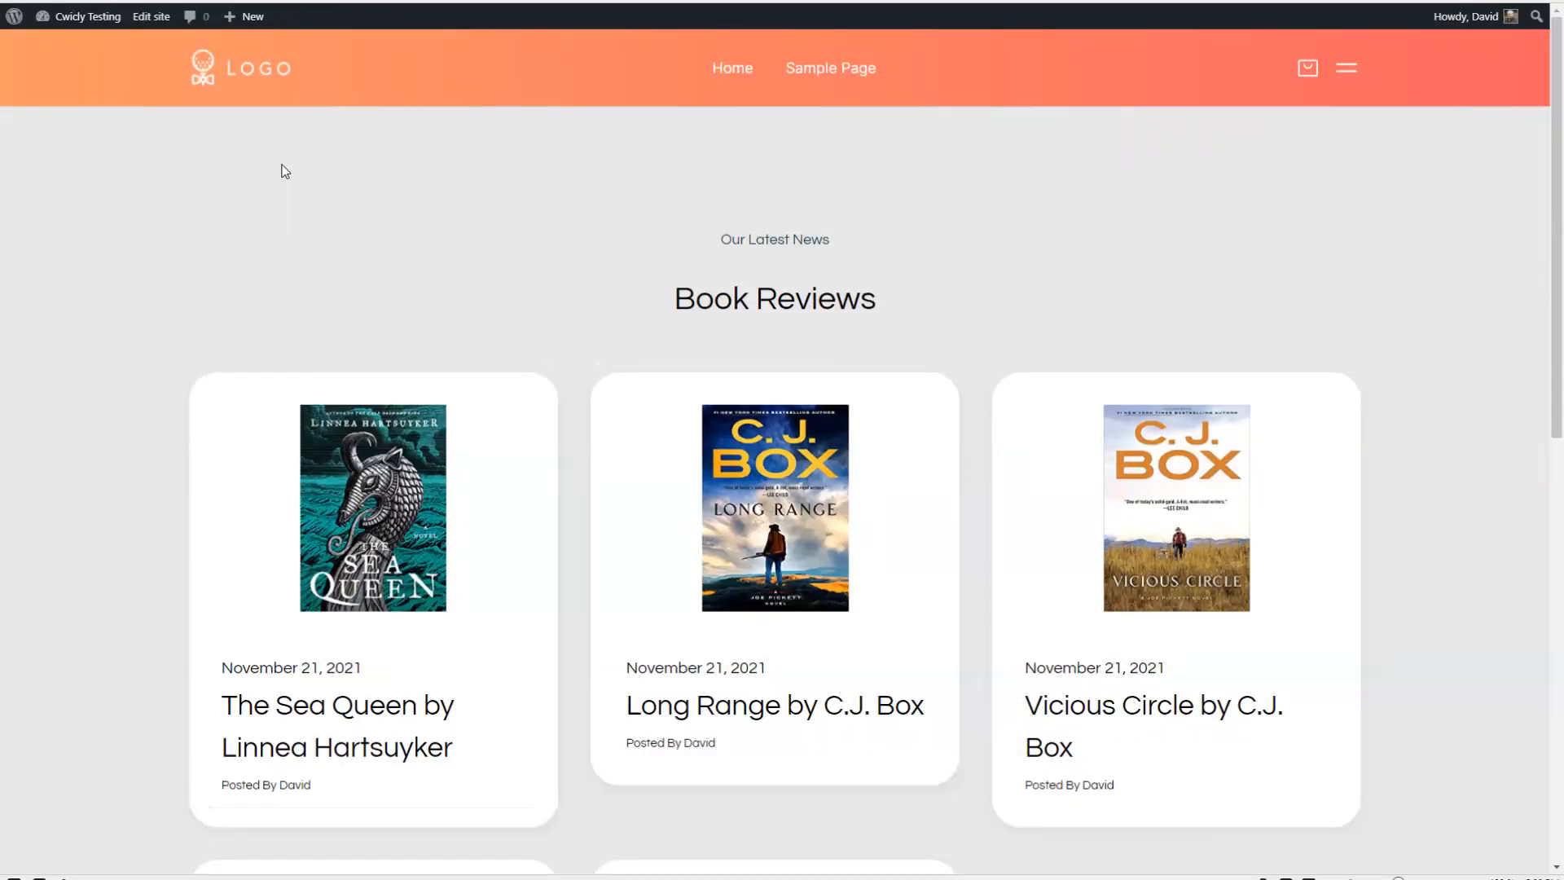
pyautogui.scroll(-8, 283, 171)
pyautogui.scroll(6, 280, 173)
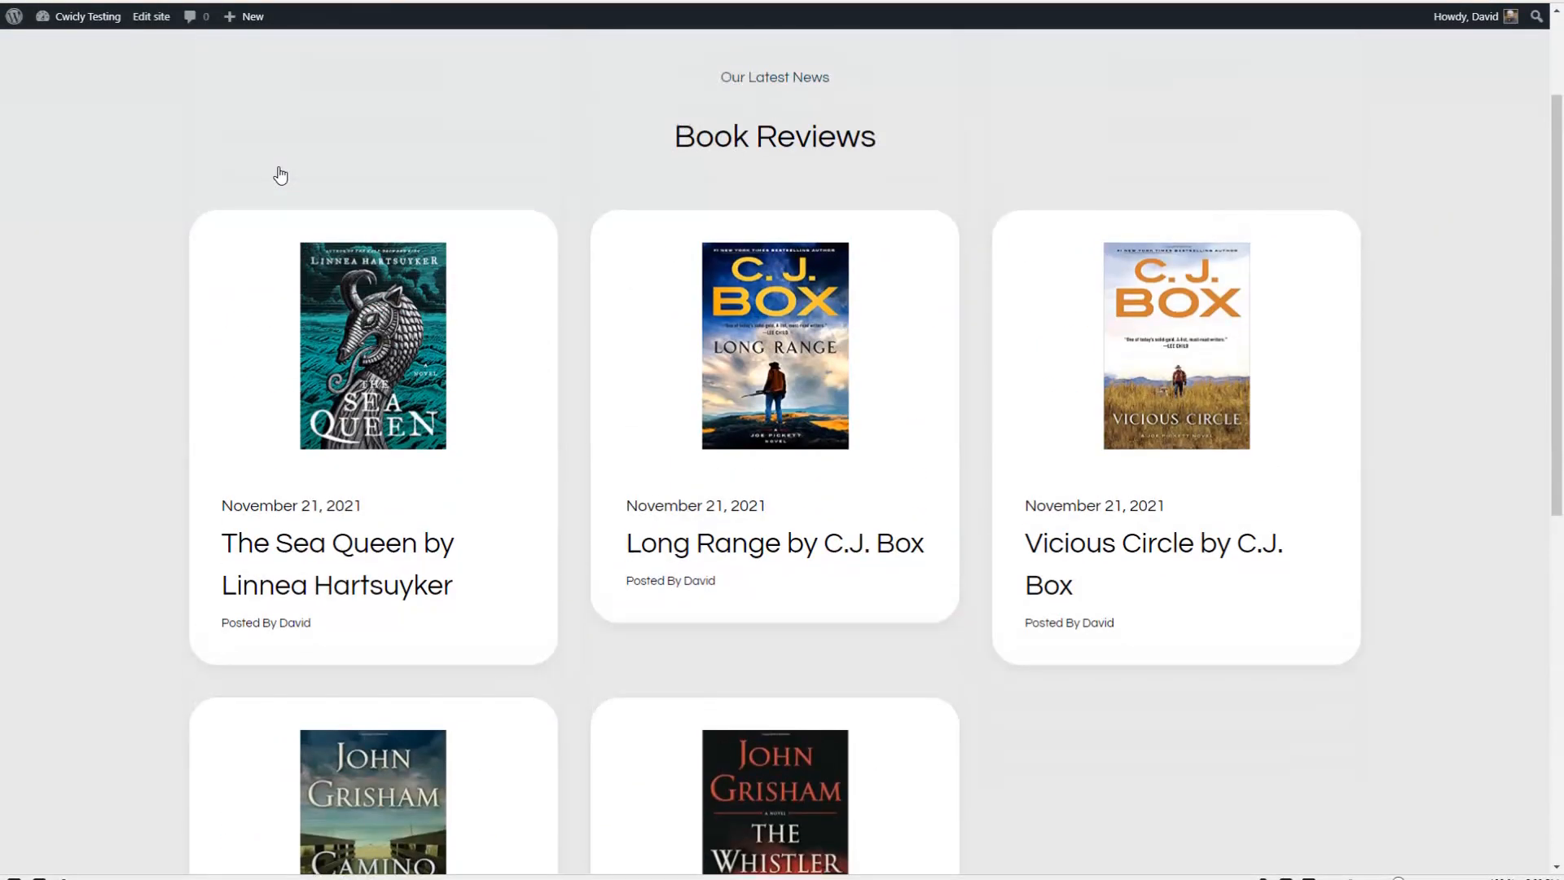
pyautogui.scroll(2, 281, 174)
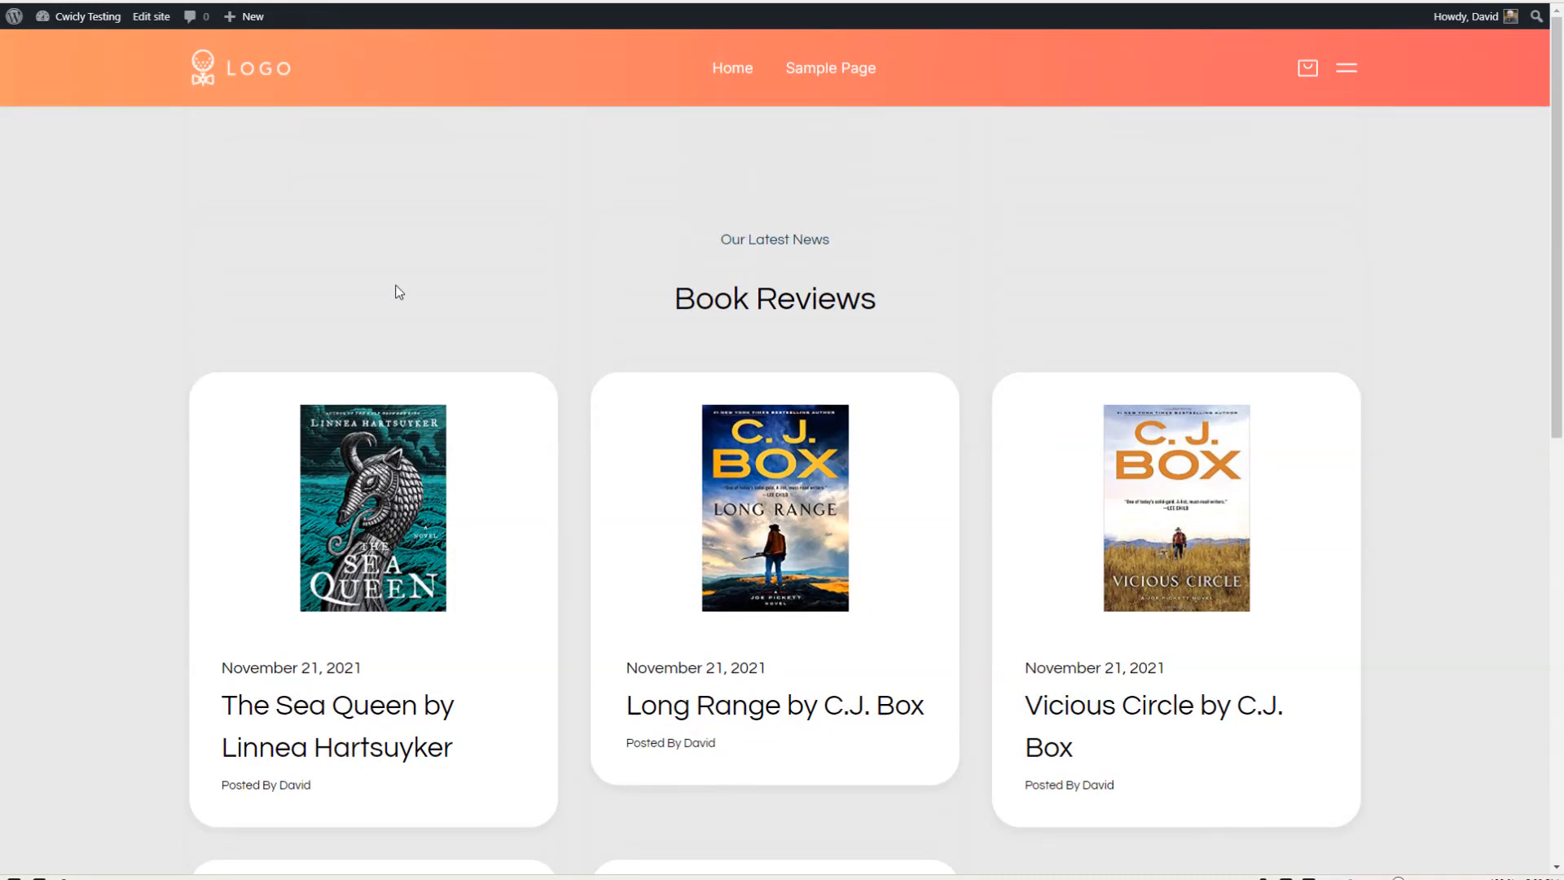